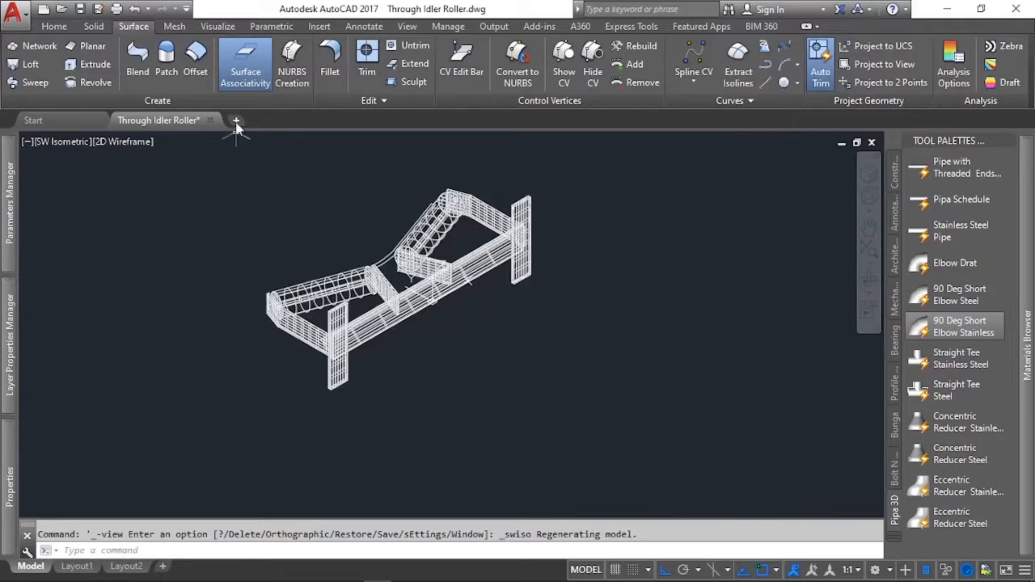
Step: Display the idler roller model in the Realistic visual style
click(216, 27)
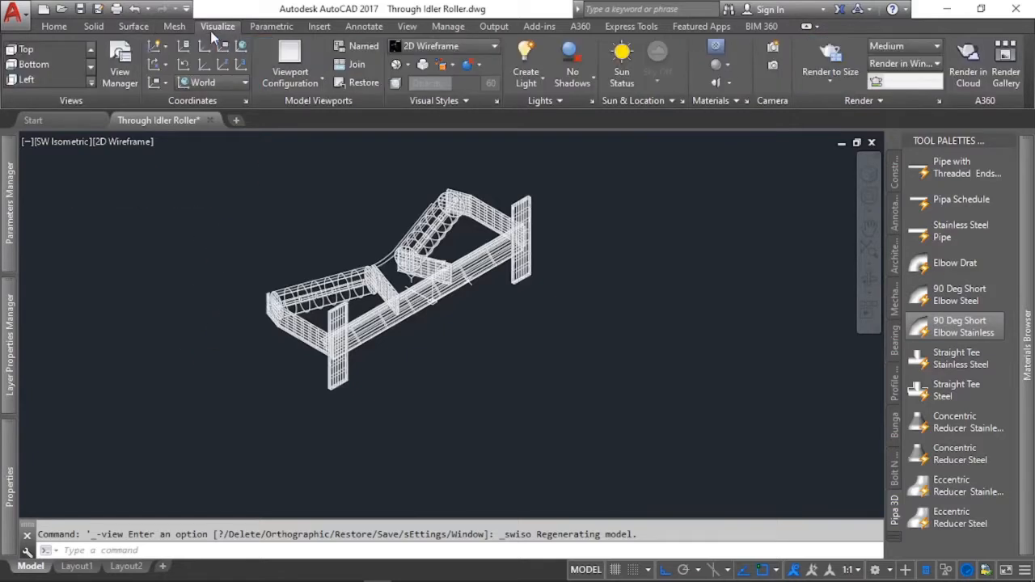
click(126, 143)
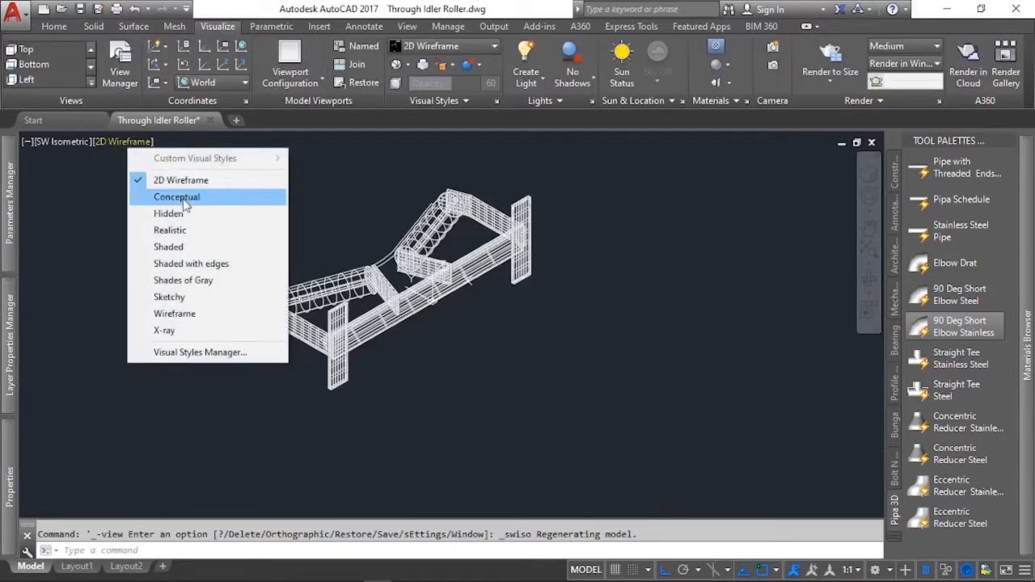
click(171, 231)
scroll(516, 235, up, 4)
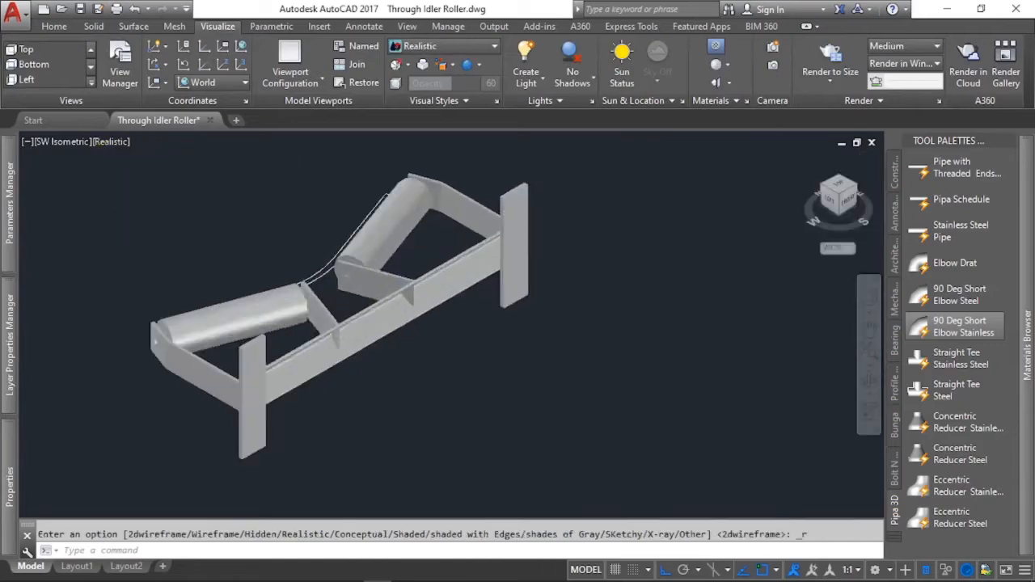
scroll(279, 257, down, 2)
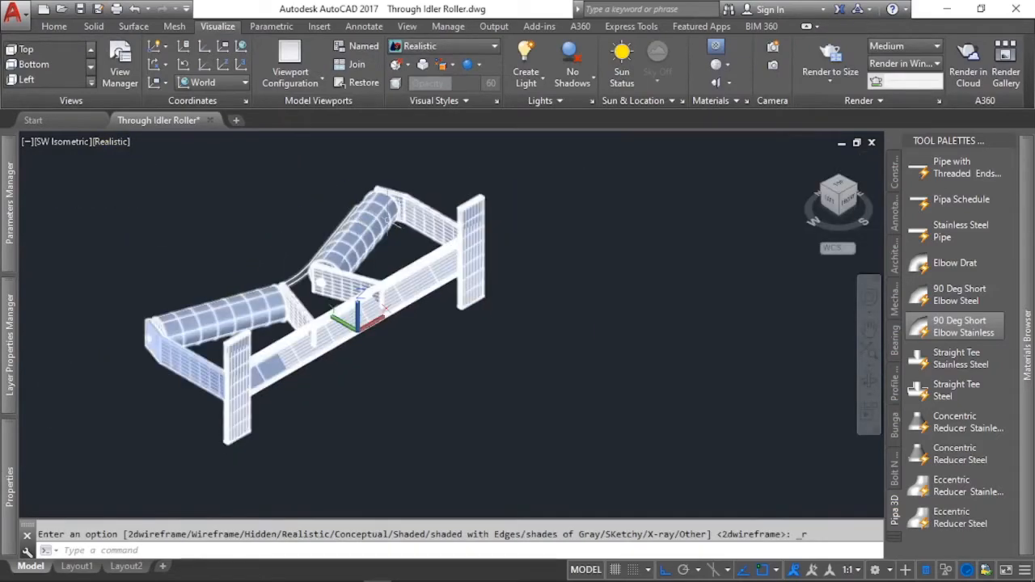
Step: Switch the trough idler roller block to a Roller_D of 89.1 with a Siku_H of 70
shift+middle_drag(497, 262, 312, 352)
scroll(339, 347, up, 8)
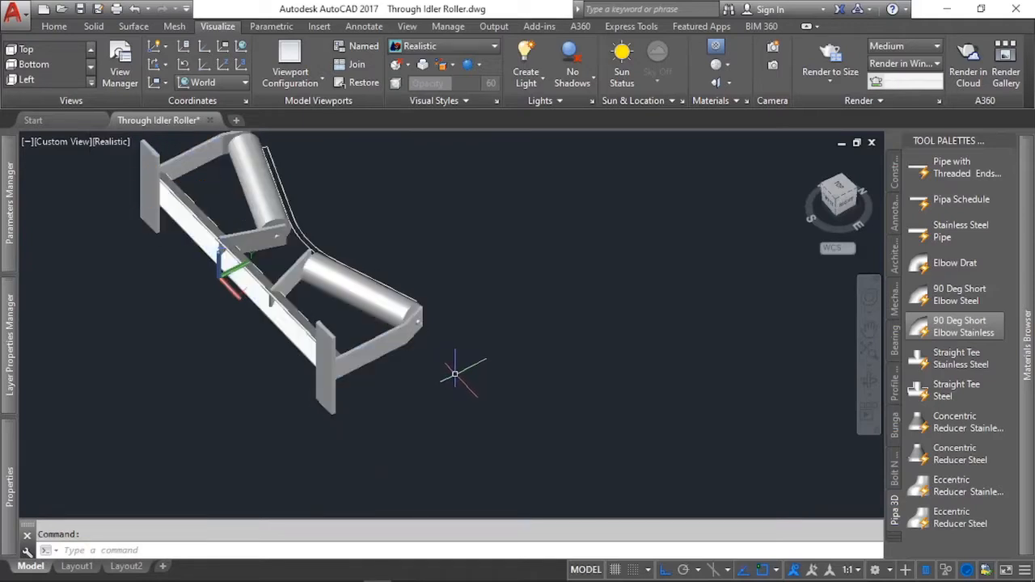
click(381, 329)
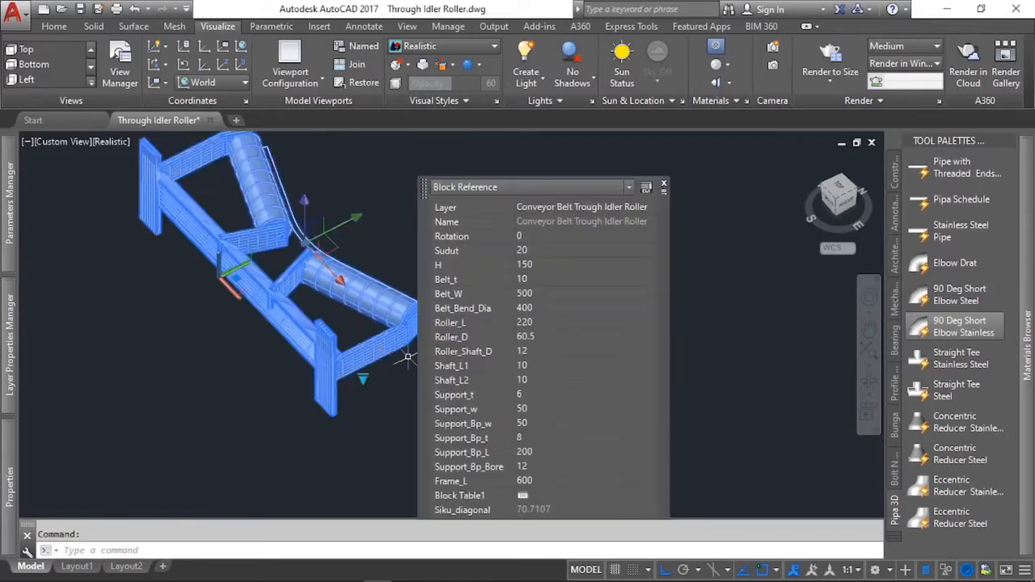
click(363, 378)
mouse_move(419, 415)
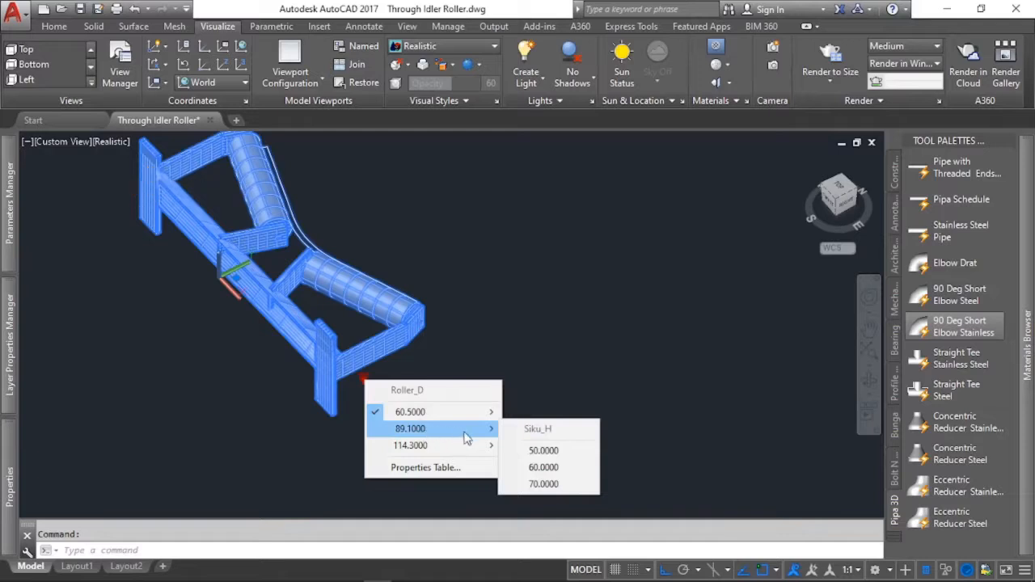
click(543, 484)
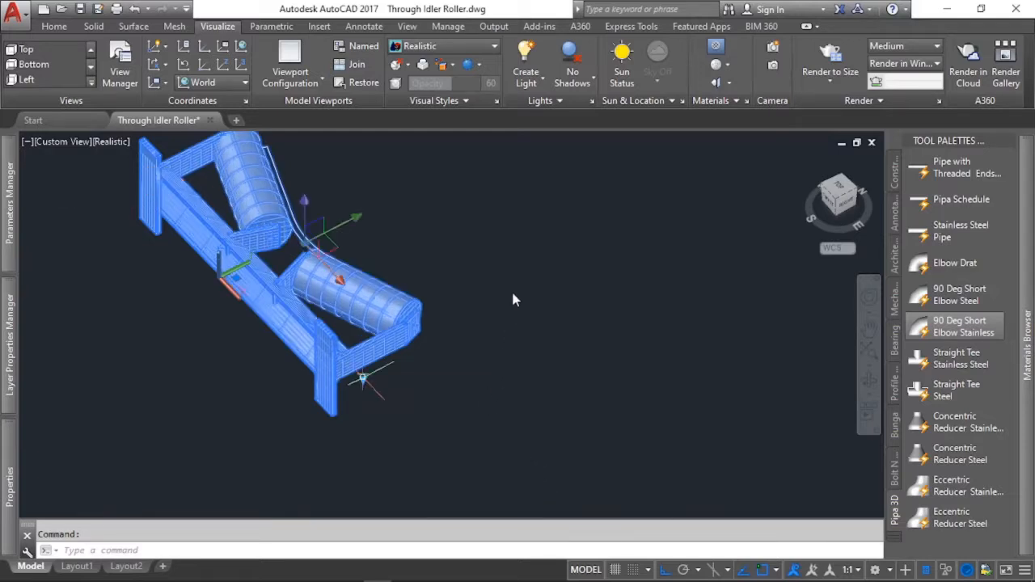
Step: Show the idler roller model in the Top view
scroll(259, 186, up, 3)
scroll(243, 221, down, 2)
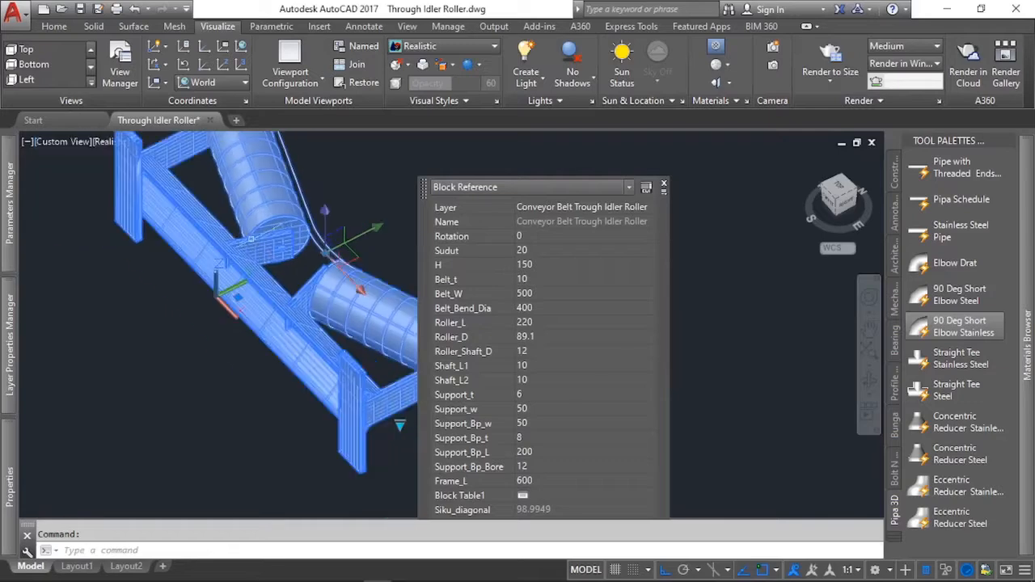
click(58, 142)
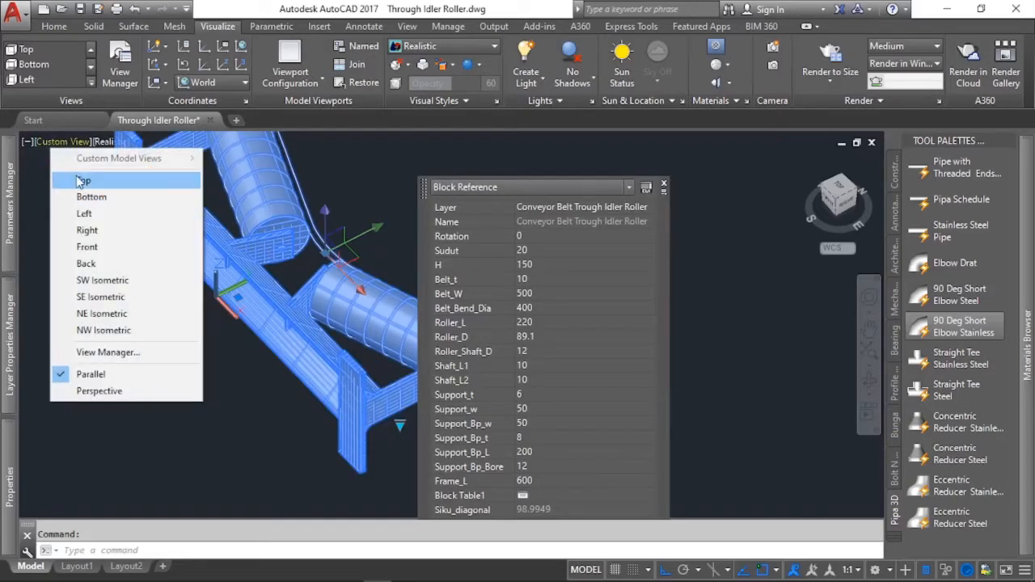
click(84, 181)
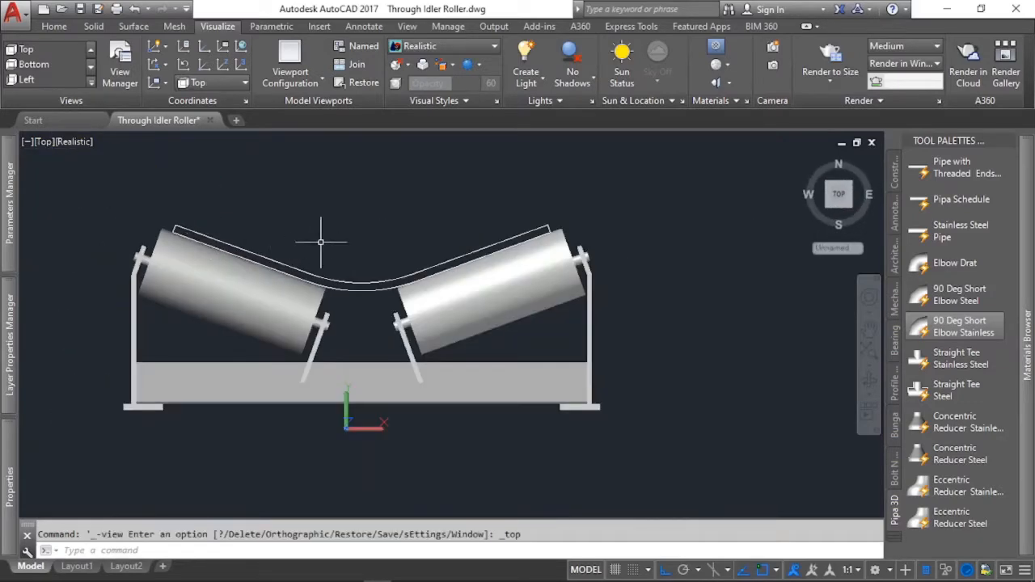
Step: Set the belt width (Belt_W) of the idler roller block to 600
click(481, 268)
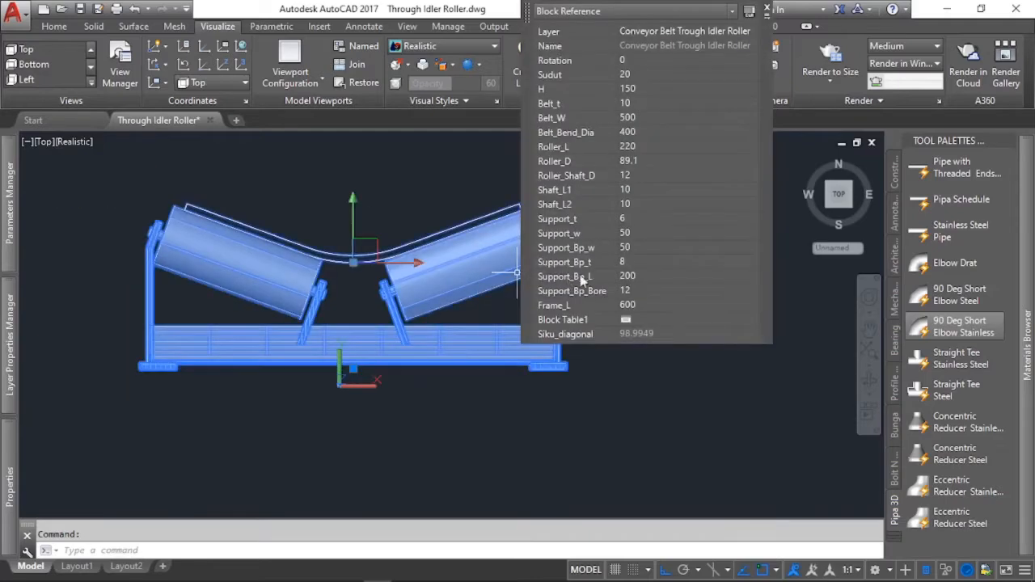
click(647, 119)
text(600)
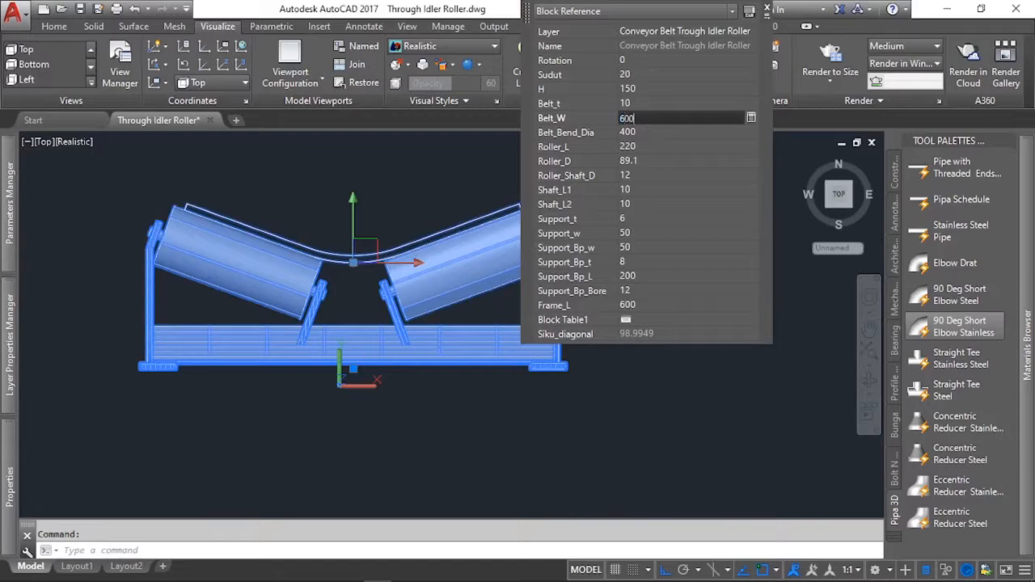
key(Tab)
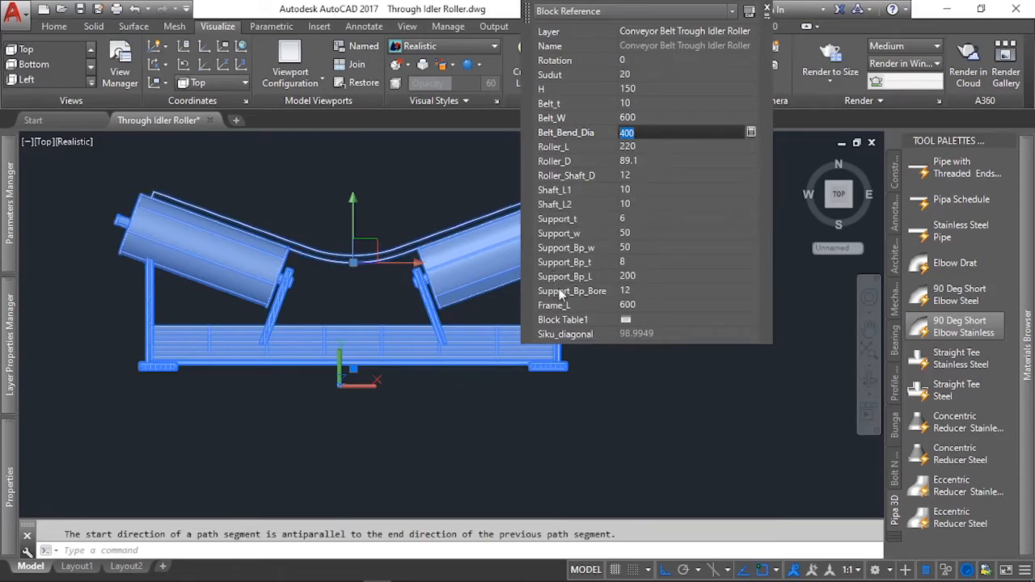
Step: Try frame lengths (Frame_L) of 650 and 700 on the idler roller block
click(639, 305)
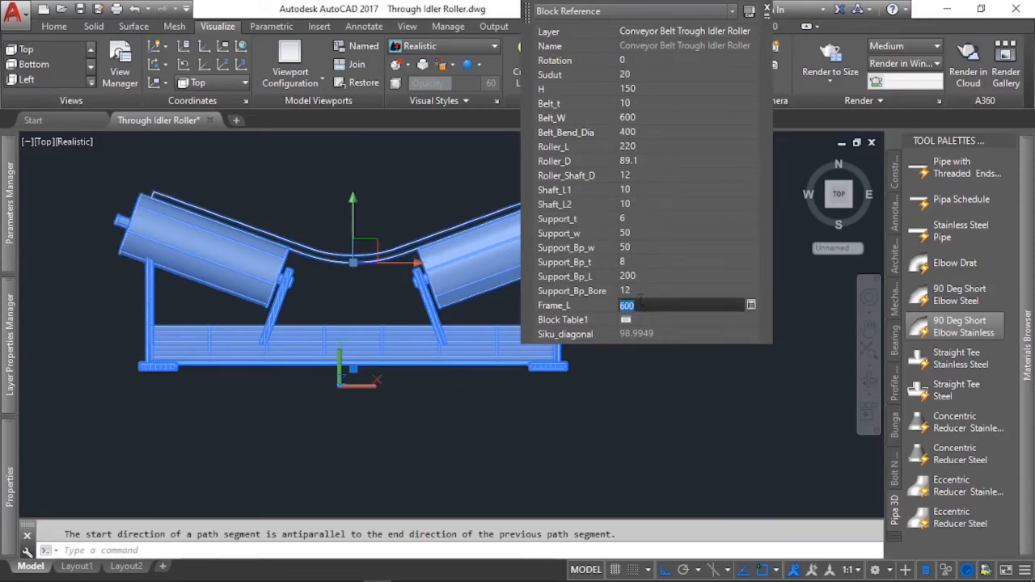
text(650)
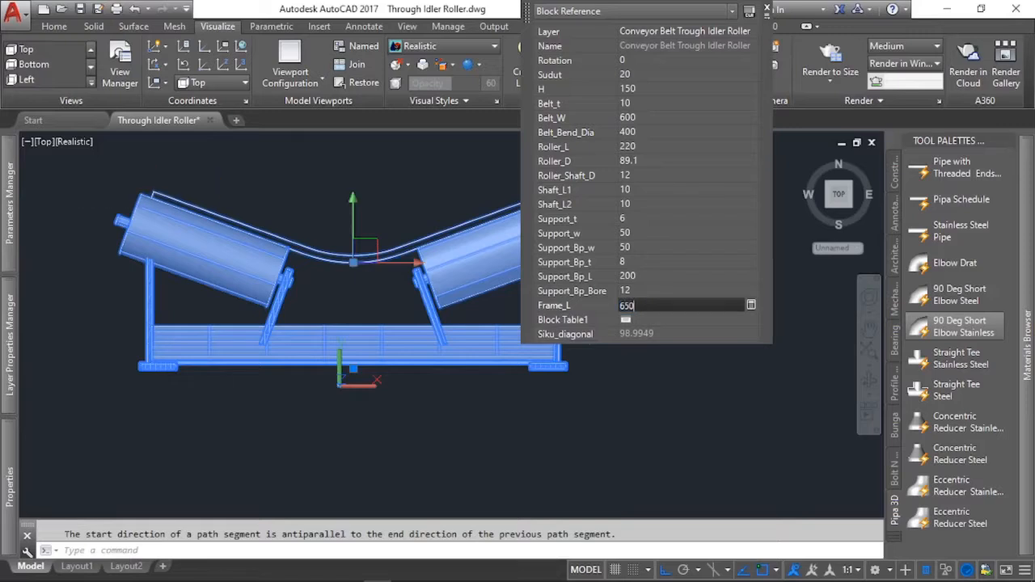
key(Return)
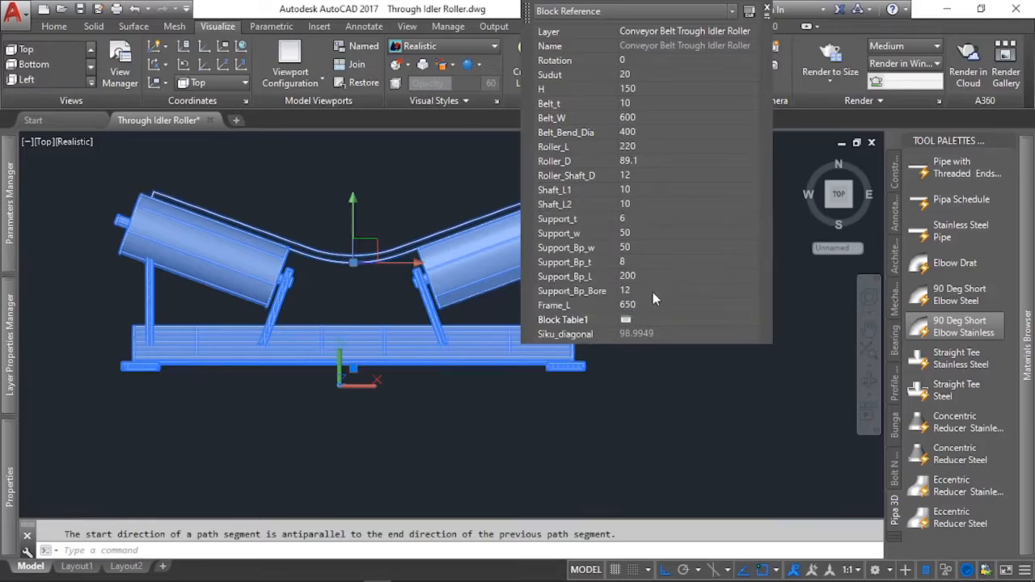
click(645, 306)
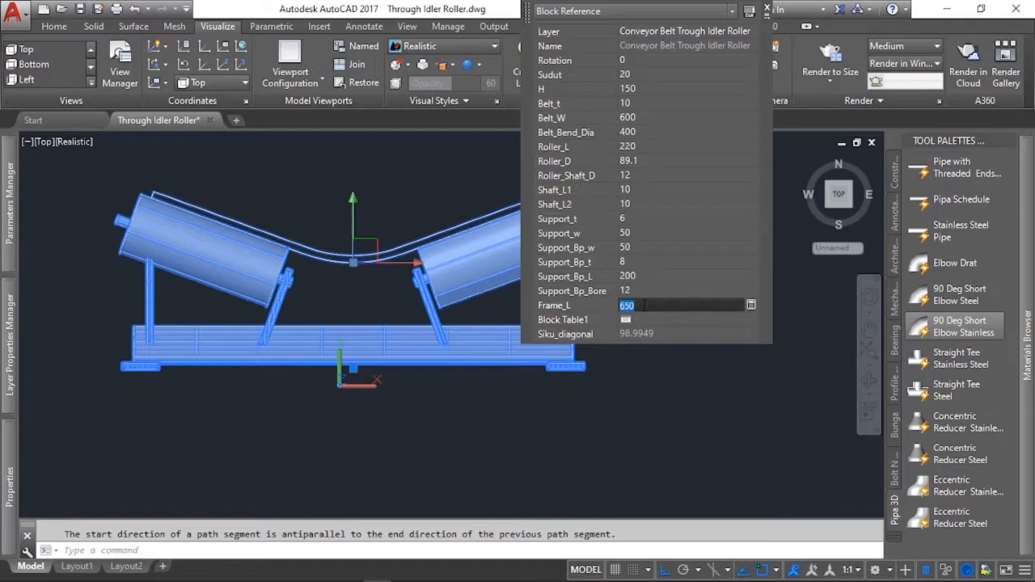
text(700)
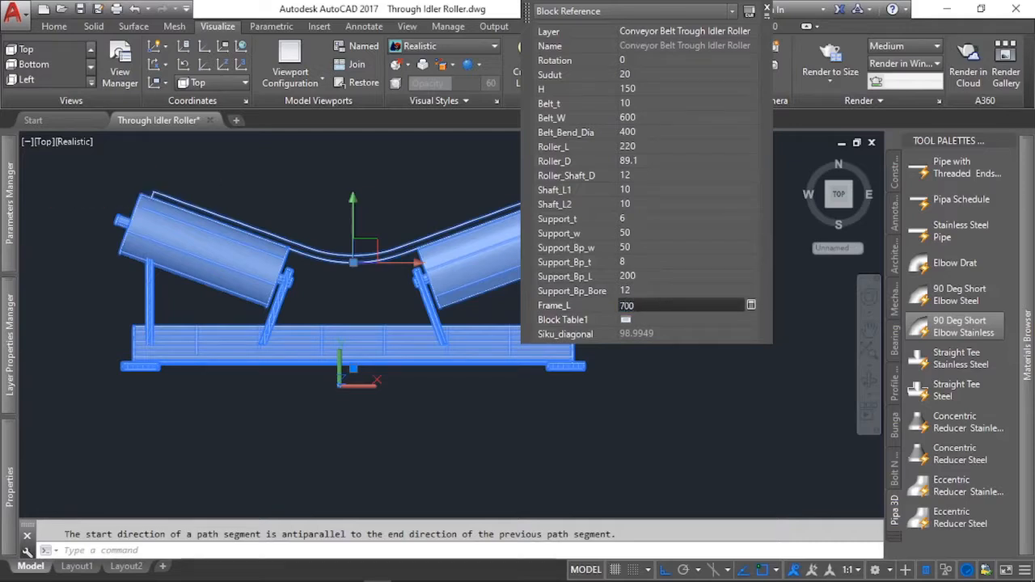
key(Return)
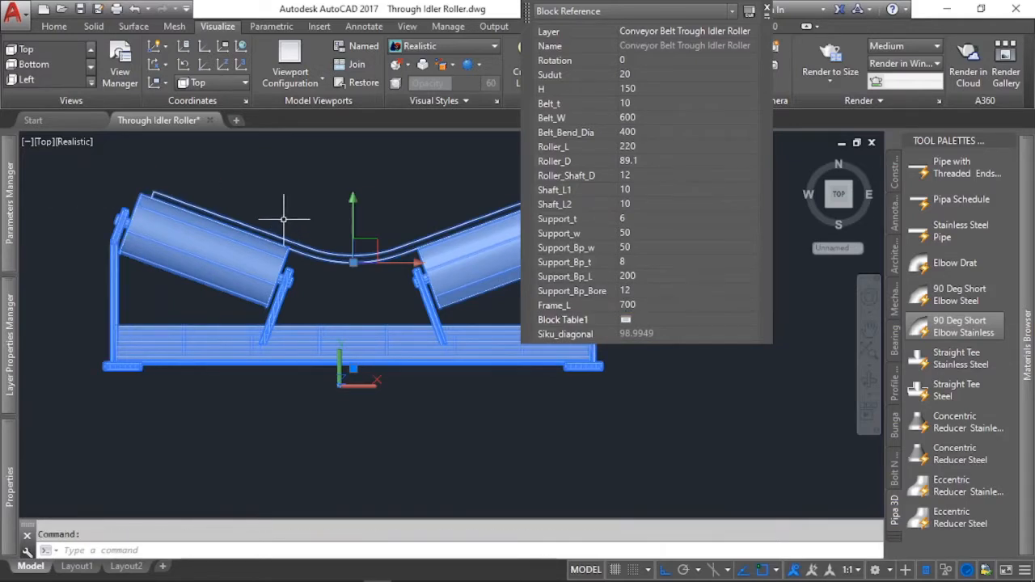
Step: Set the frame length (Frame_L) of the idler roller block to 750
scroll(437, 240, up, 5)
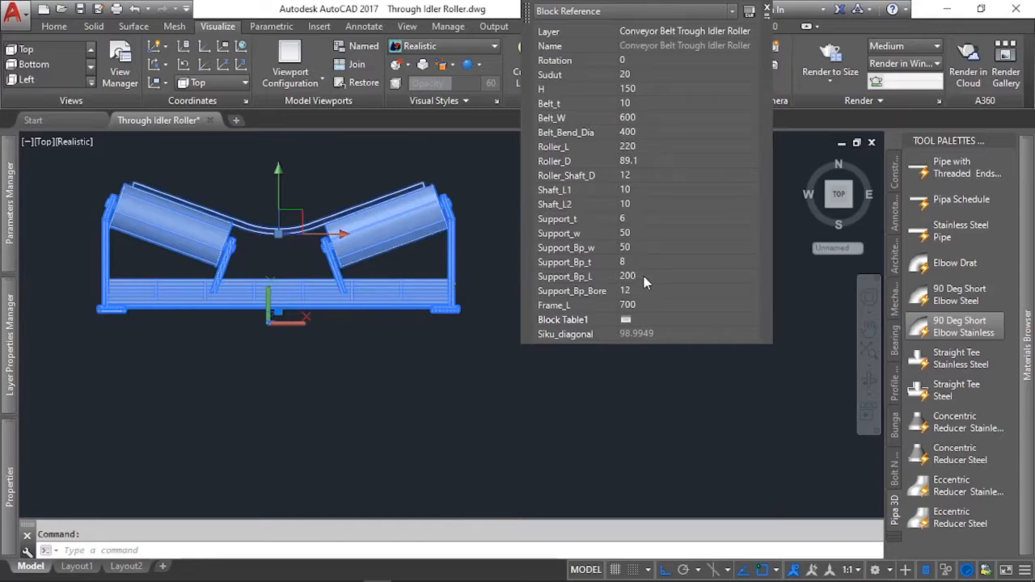
click(647, 305)
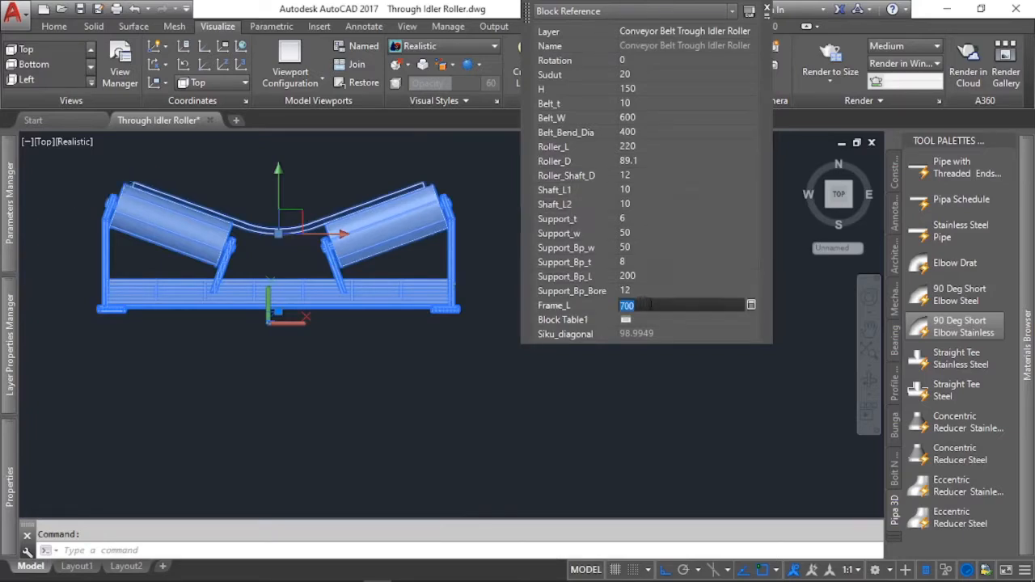
text(750)
key(Return)
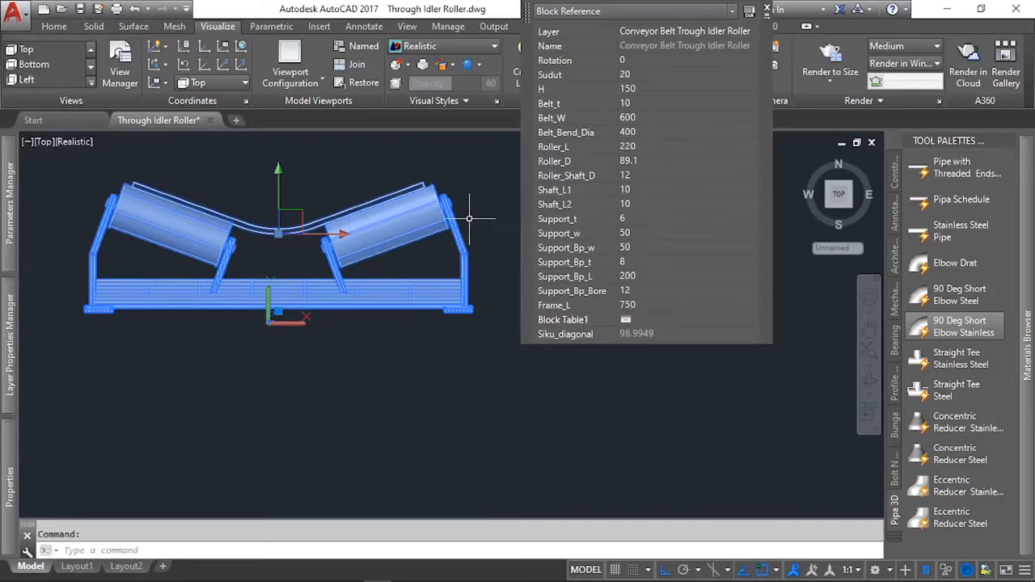
Step: Try a roller length (Roller_L) of 300 on the idler roller block
scroll(199, 237, up, 3)
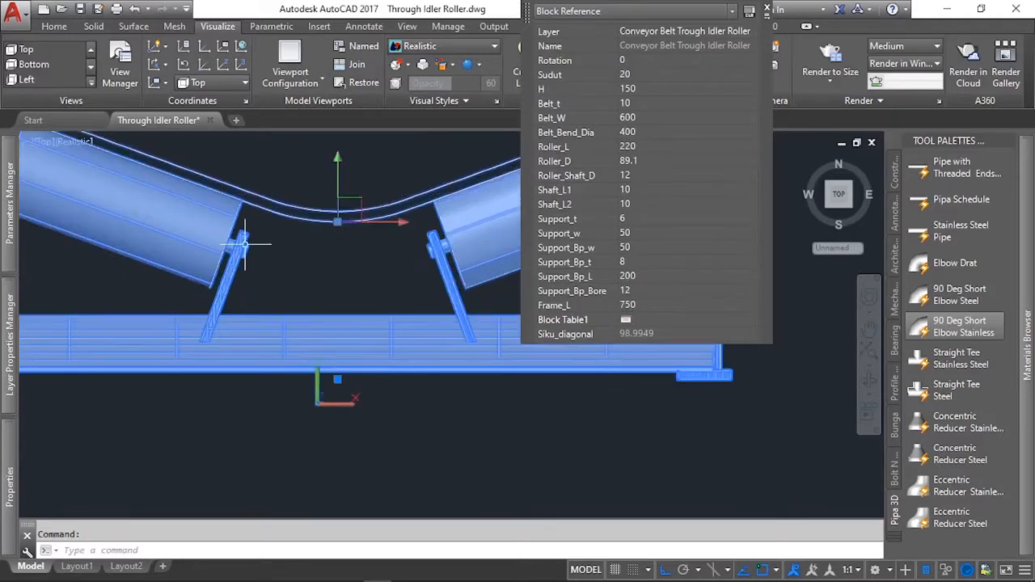
scroll(113, 197, down, 2)
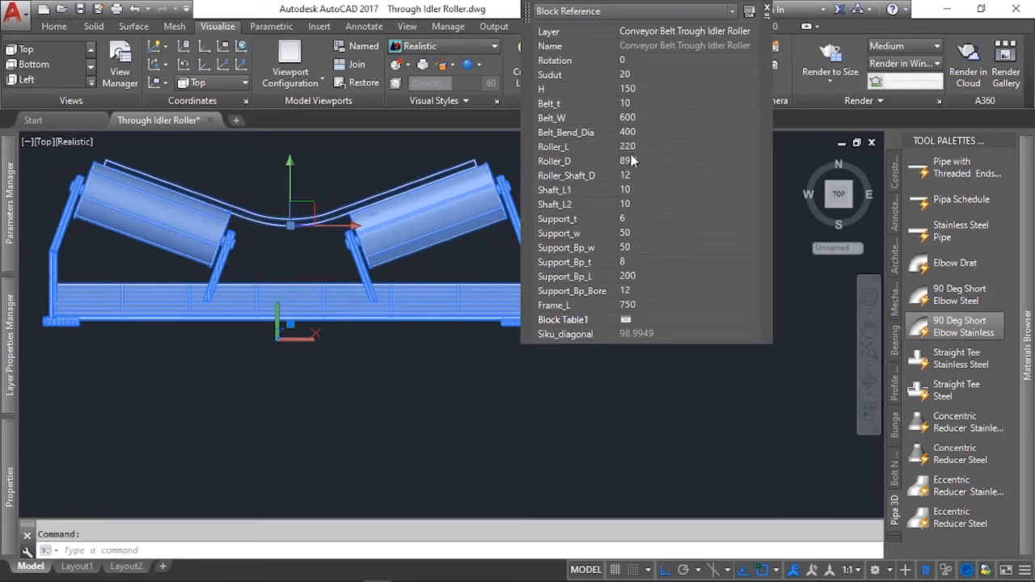
click(578, 147)
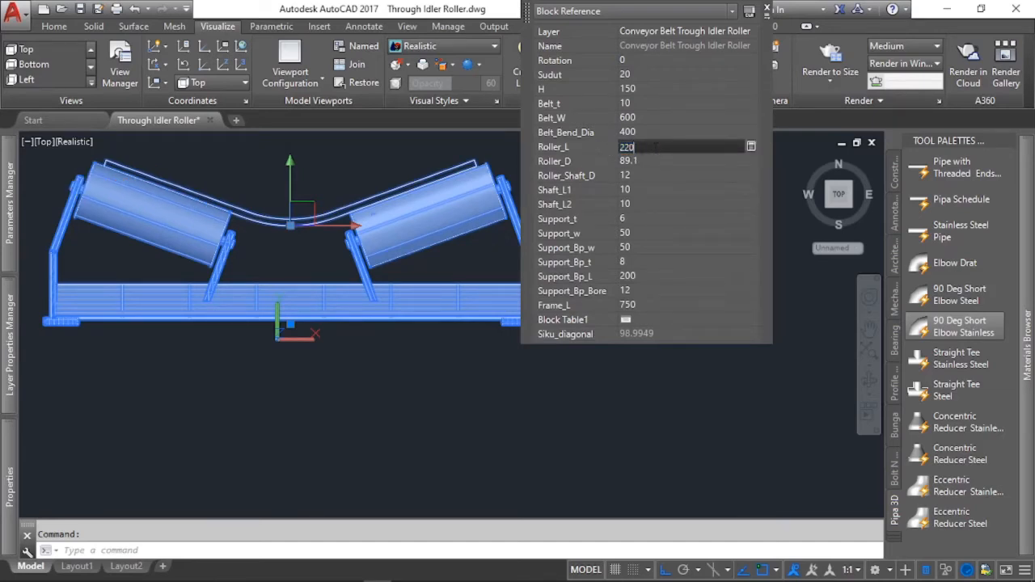
drag(655, 147, 601, 152)
text(300)
key(Return)
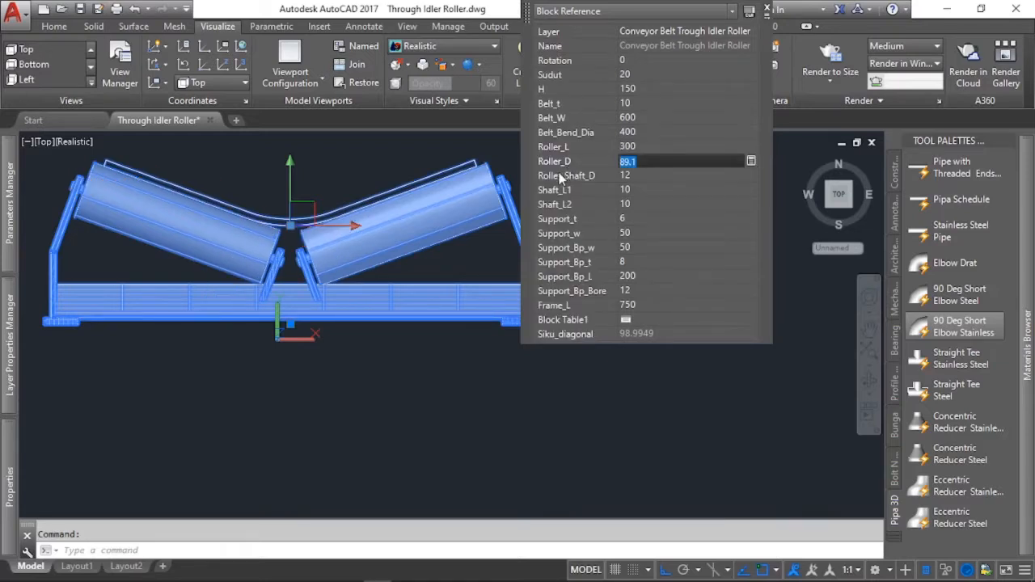
Step: Set the roller length (Roller_L) of the idler roller block to 280
click(635, 159)
click(639, 147)
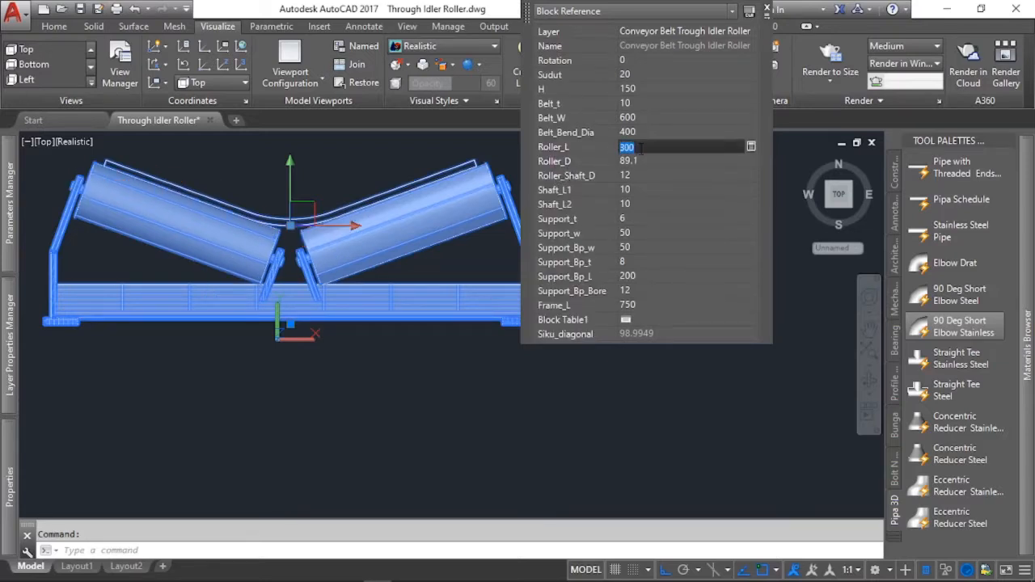
text(280)
key(Return)
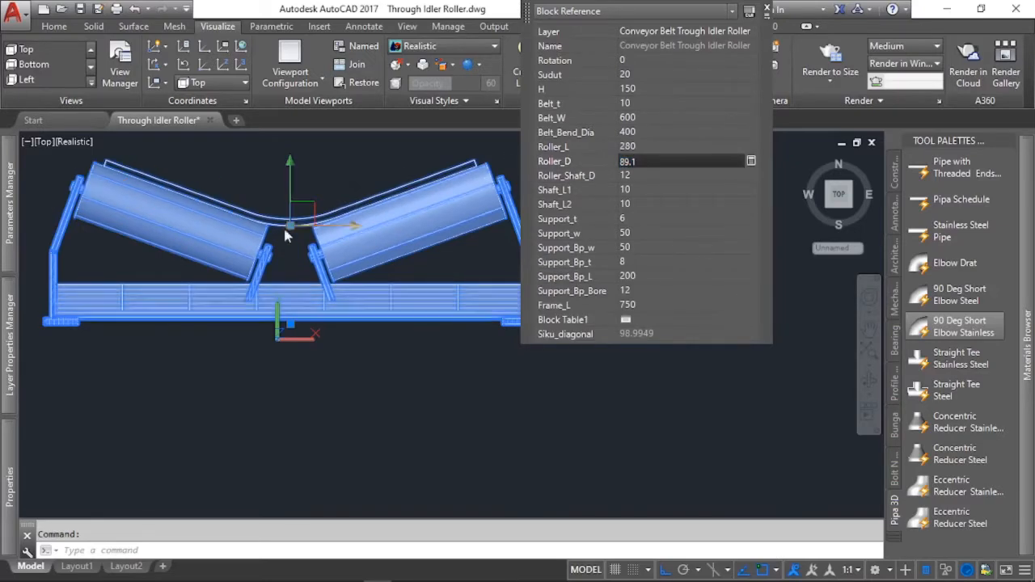
Step: Try a belt bend diameter (Belt_Bend_Dia) of 450 on the idler roller block
scroll(277, 226, up, 5)
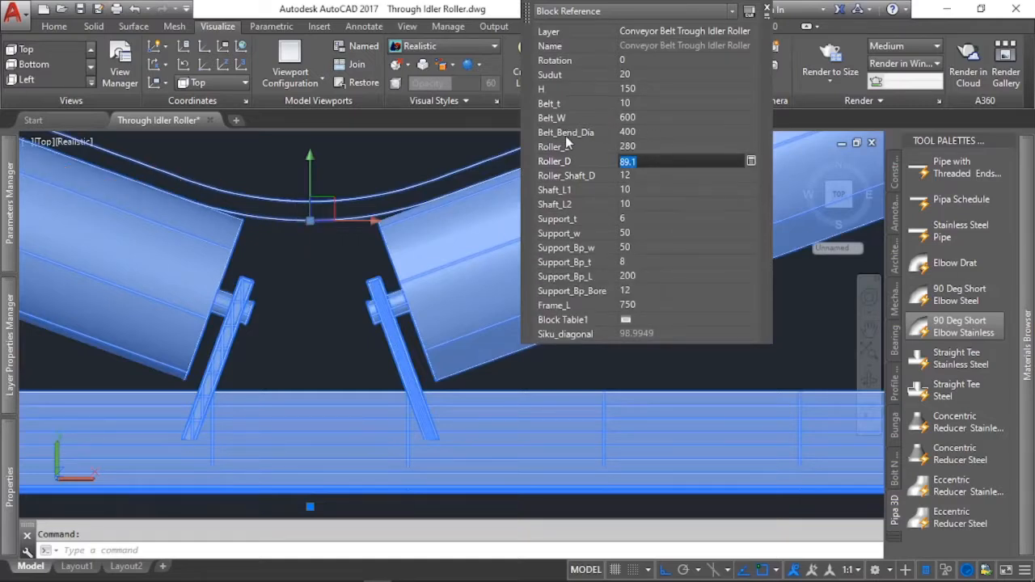
click(647, 132)
text(450)
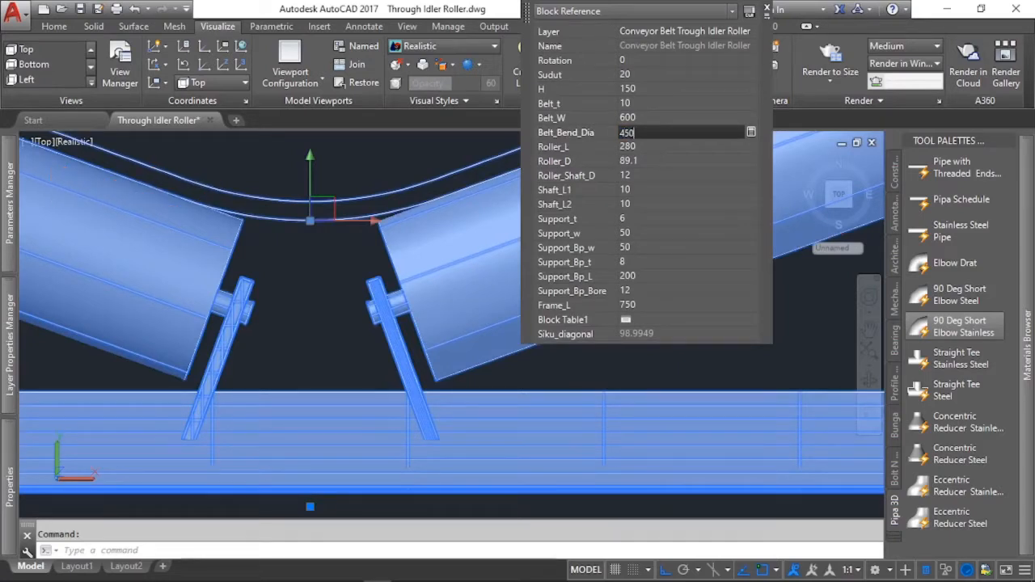
key(Tab)
scroll(249, 200, down, 3)
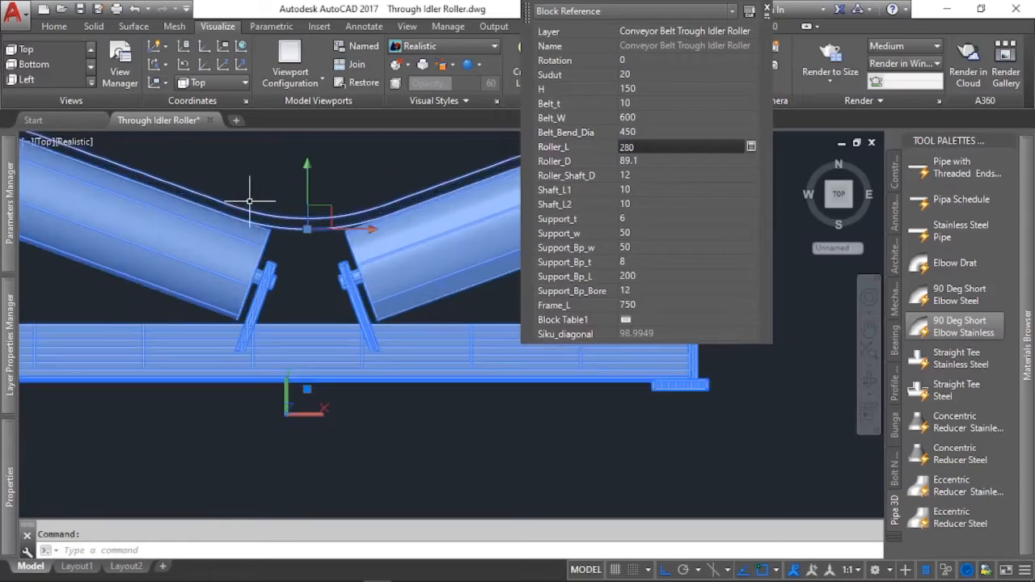
Step: Set the belt bend diameter (Belt_Bend_Dia) of the idler roller block to 500
click(647, 133)
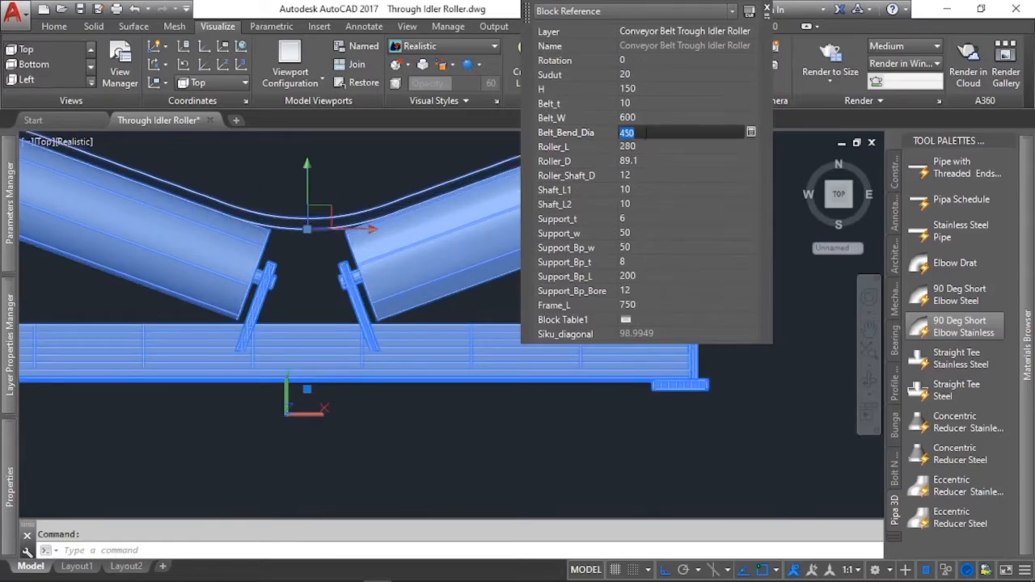
text(500)
key(Tab)
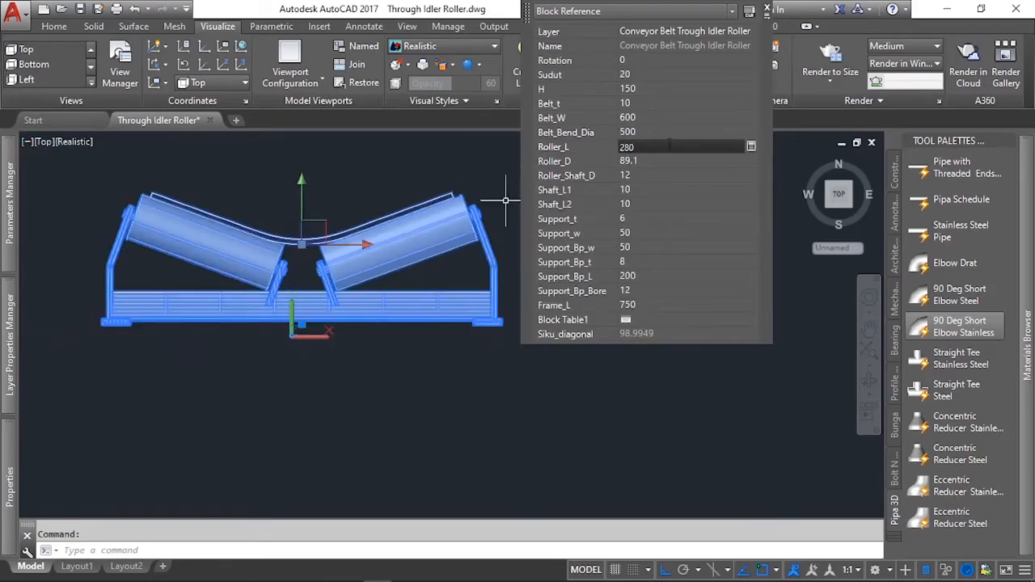
Step: Set the belt bend diameter (Belt_Bend_Dia) of the idler roller block to 650
click(649, 131)
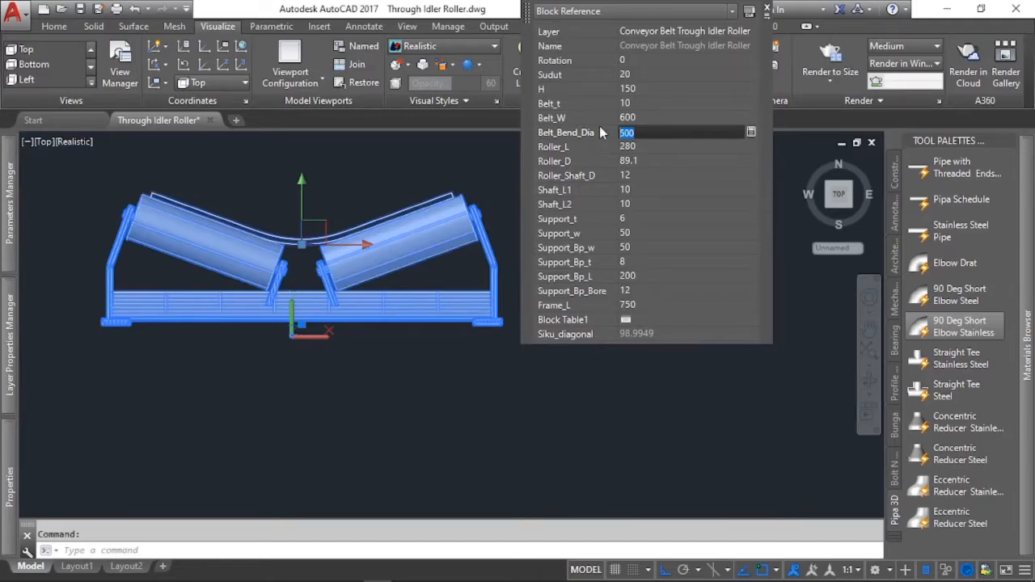
text(650)
key(Tab)
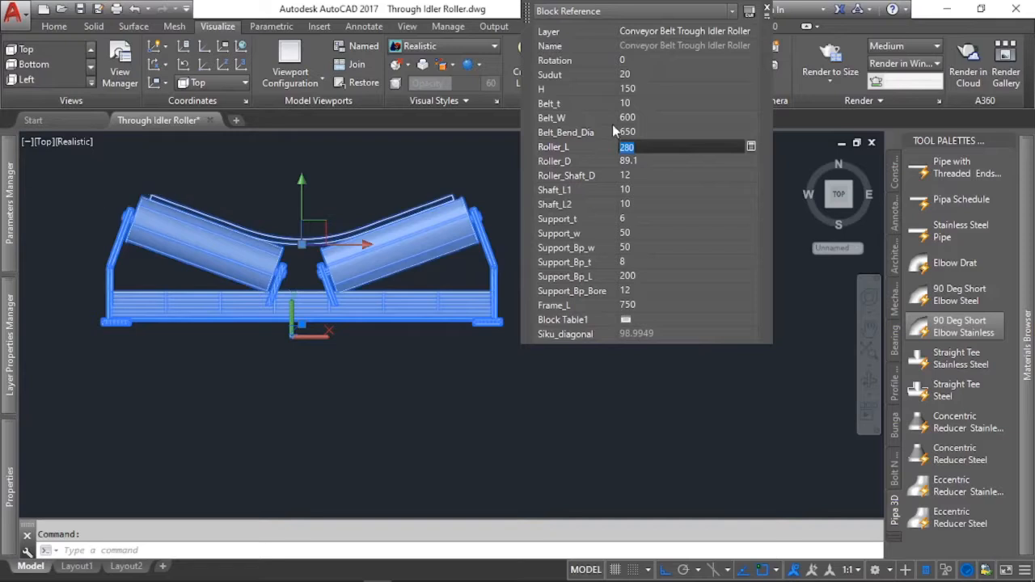
click(647, 135)
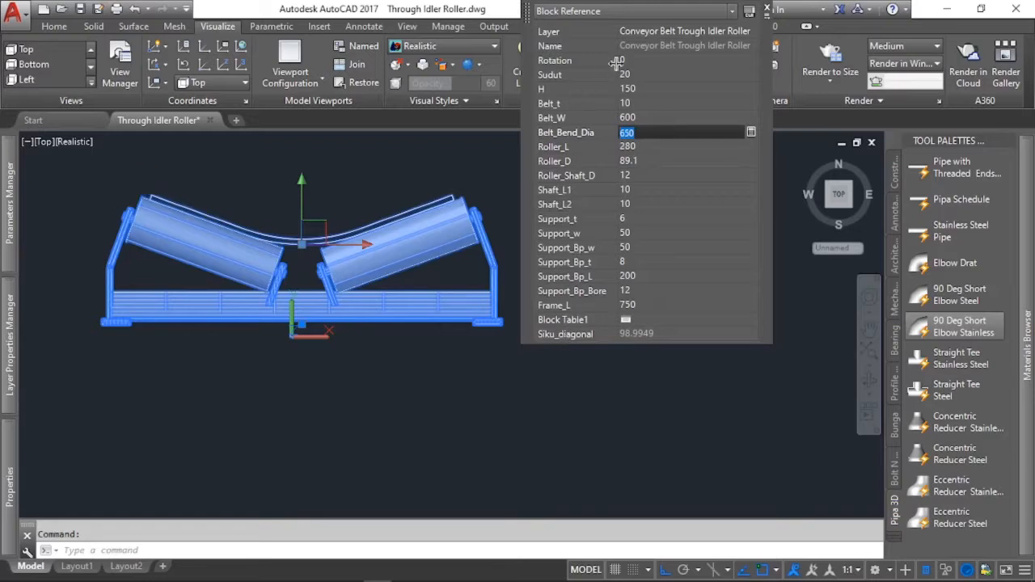
Step: Set the trough angle (Sudut) of the idler roller block to 15 and its height H to 180
click(647, 75)
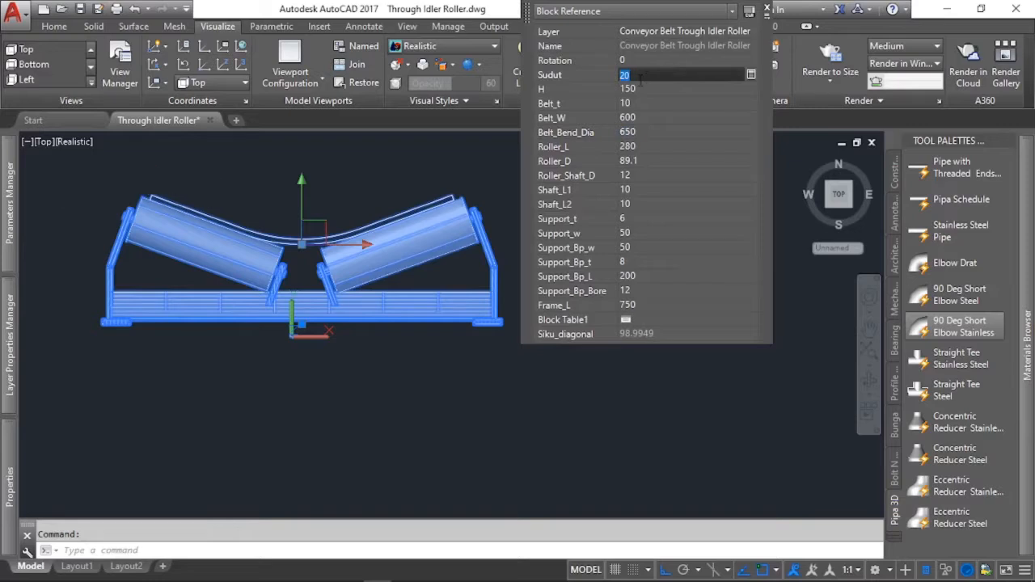
text(15)
key(Tab)
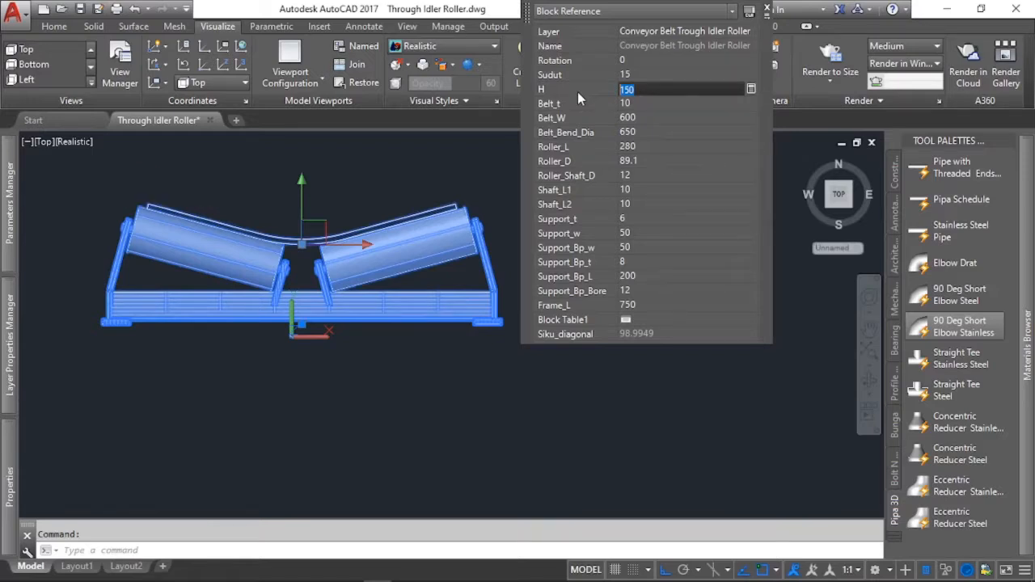
text(2)
key(BackSpace)
text(180)
key(Tab)
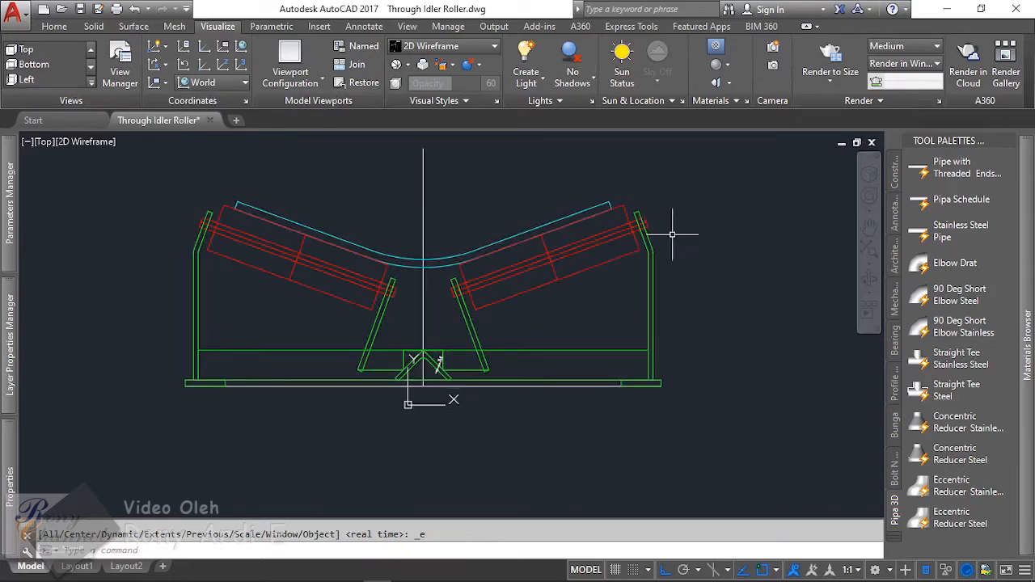
Step: Try a roller diameter (Roller_D) of 114.3 with a Siku_H of 70 on the idler roller block using its lookup grip
click(640, 248)
click(613, 285)
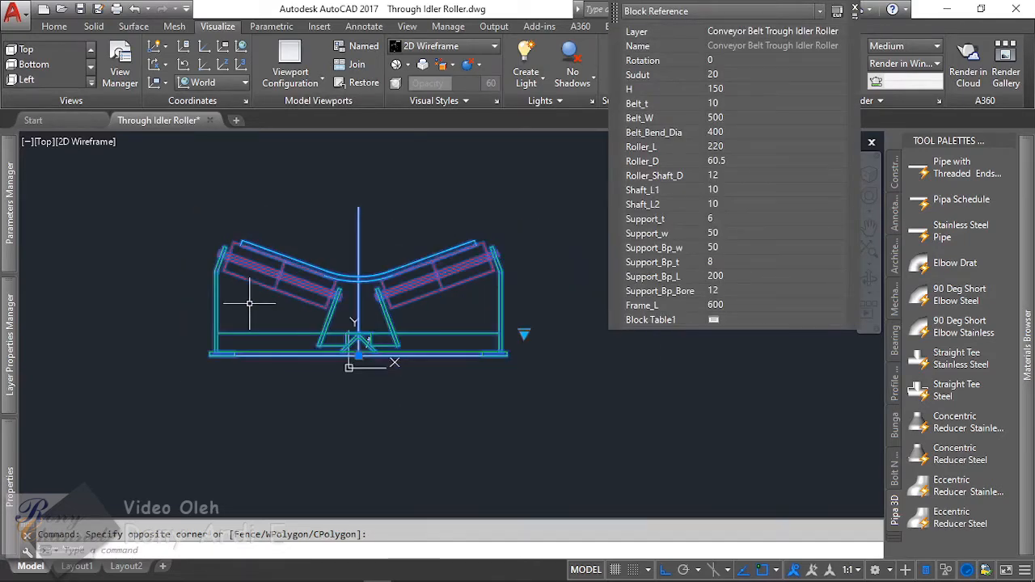
middle_drag(527, 297, 423, 293)
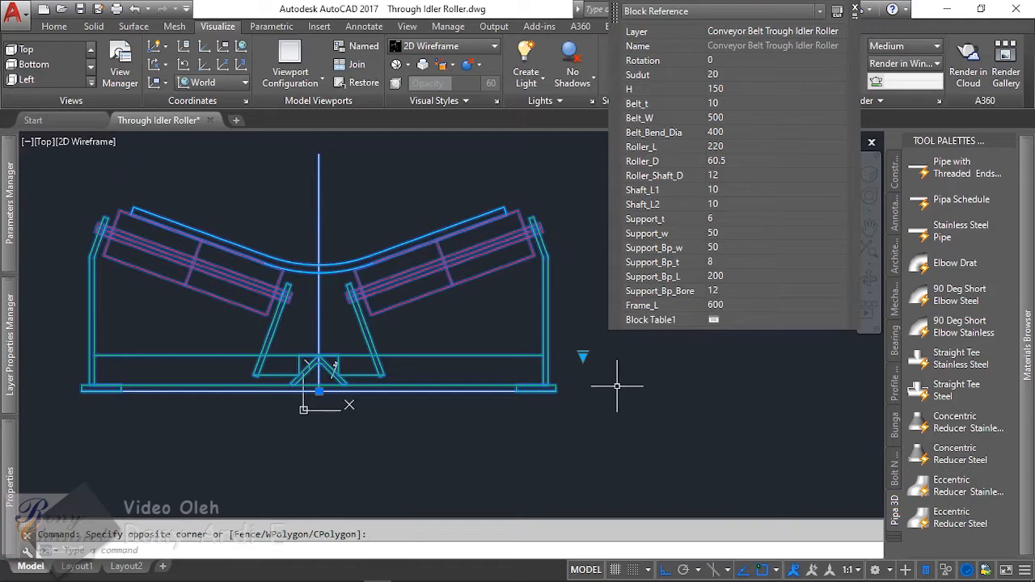
click(582, 356)
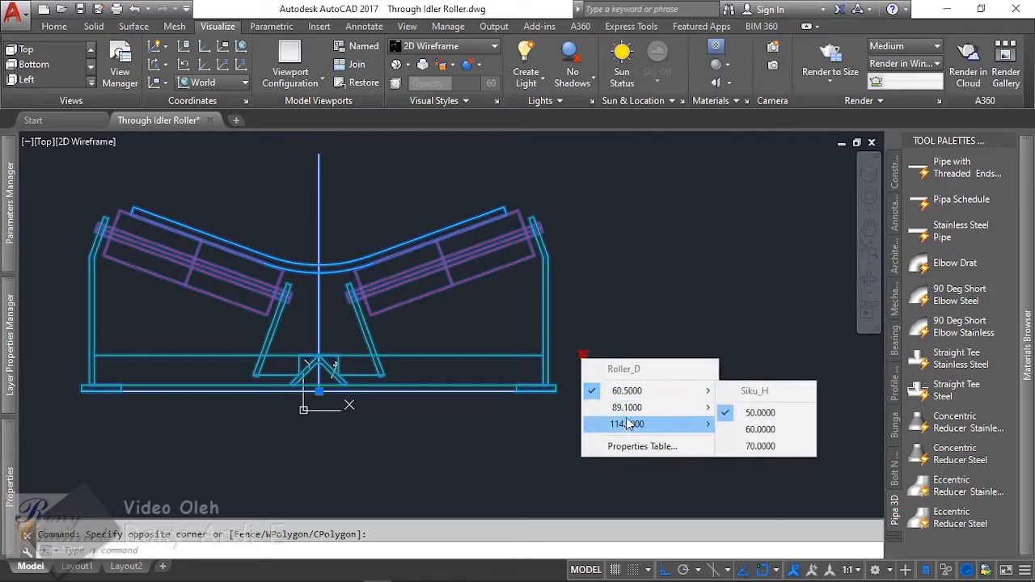
mouse_move(629, 426)
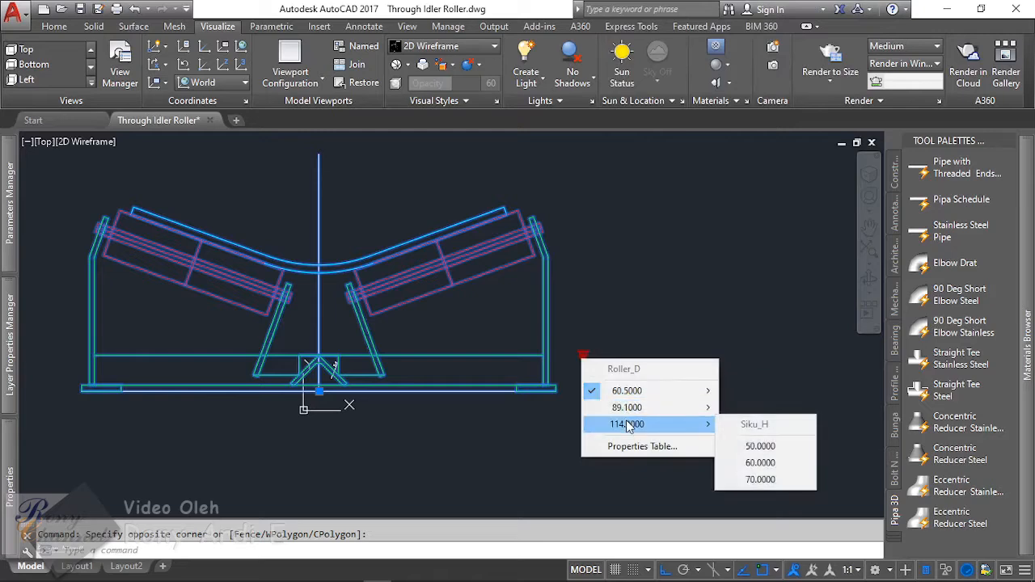
click(753, 479)
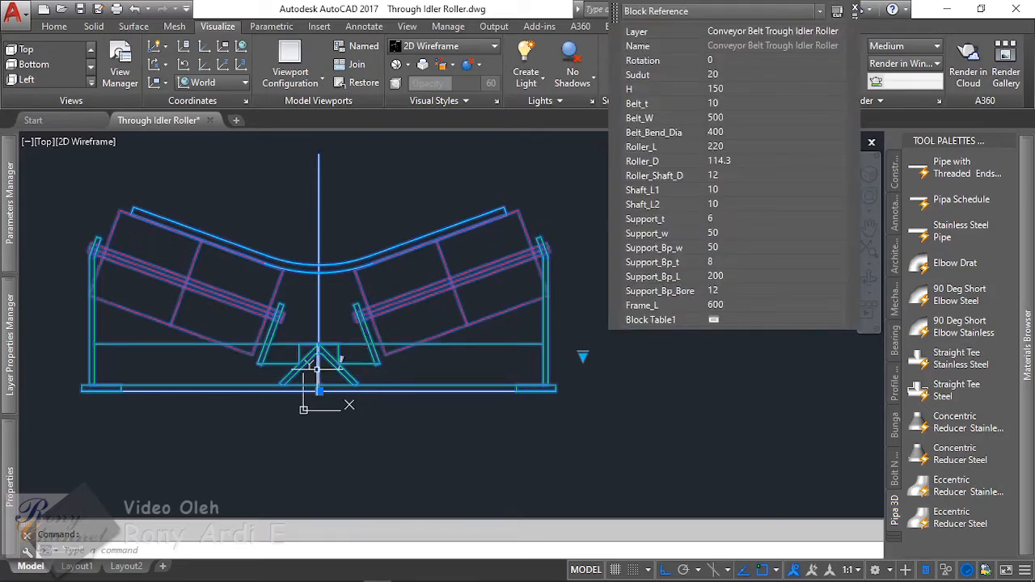
Step: Delete the thickness dimension on the angle profile at the centre of the idler frame
scroll(318, 368, up, 5)
scroll(330, 311, down, 1)
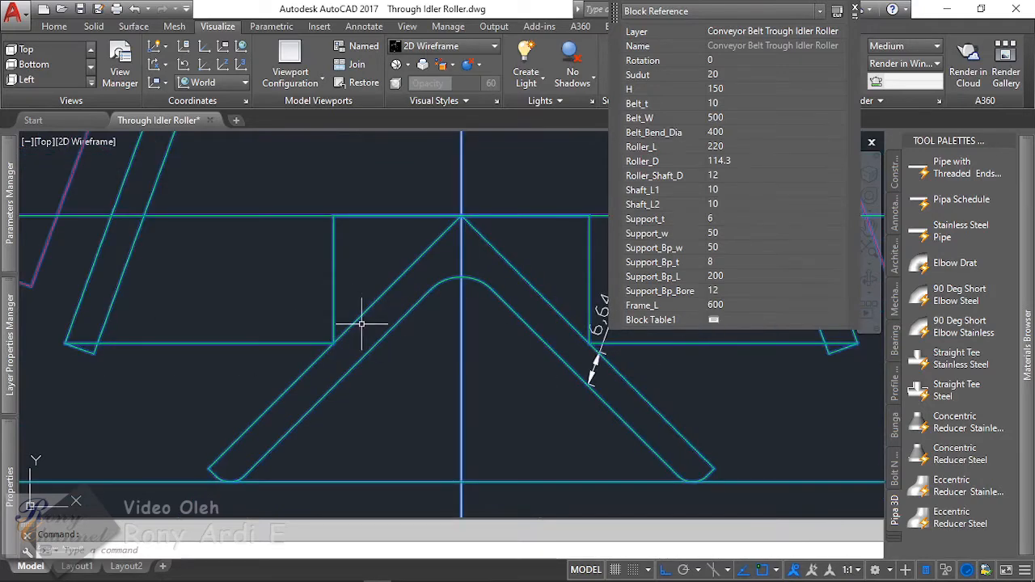
scroll(362, 324, down, 3)
scroll(365, 309, up, 4)
key(Escape)
click(387, 291)
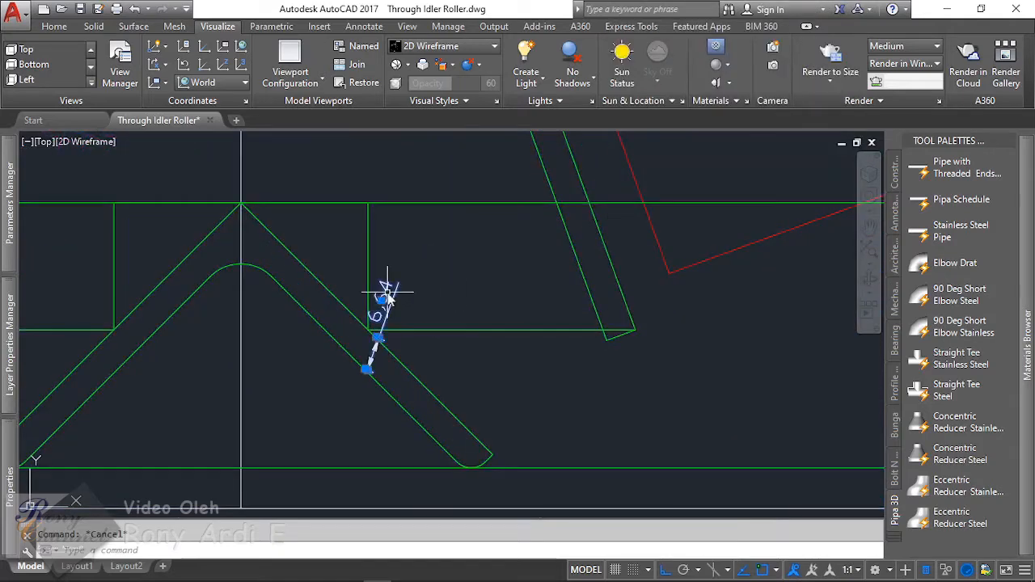
key(Delete)
scroll(365, 302, down, 5)
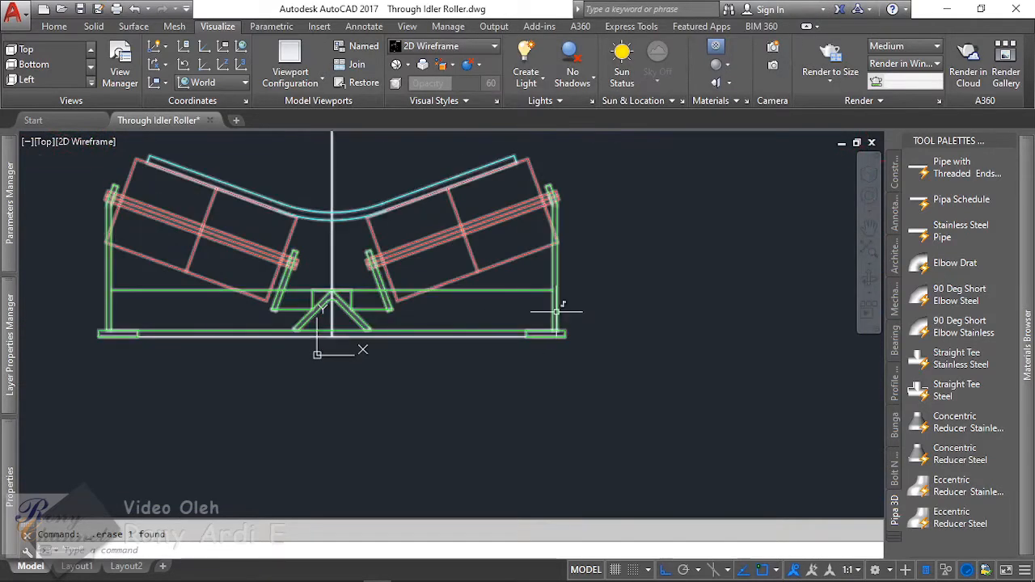
Step: Try a roller diameter (Roller_D) of 60.5 on the idler roller block and dismiss the constraint warning
click(556, 311)
click(591, 301)
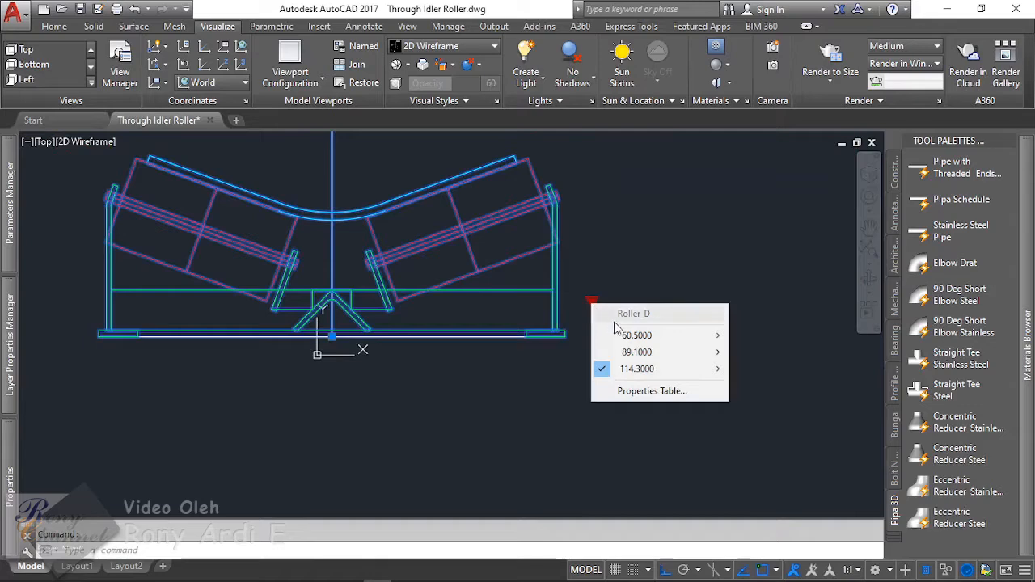
mouse_move(614, 335)
click(789, 374)
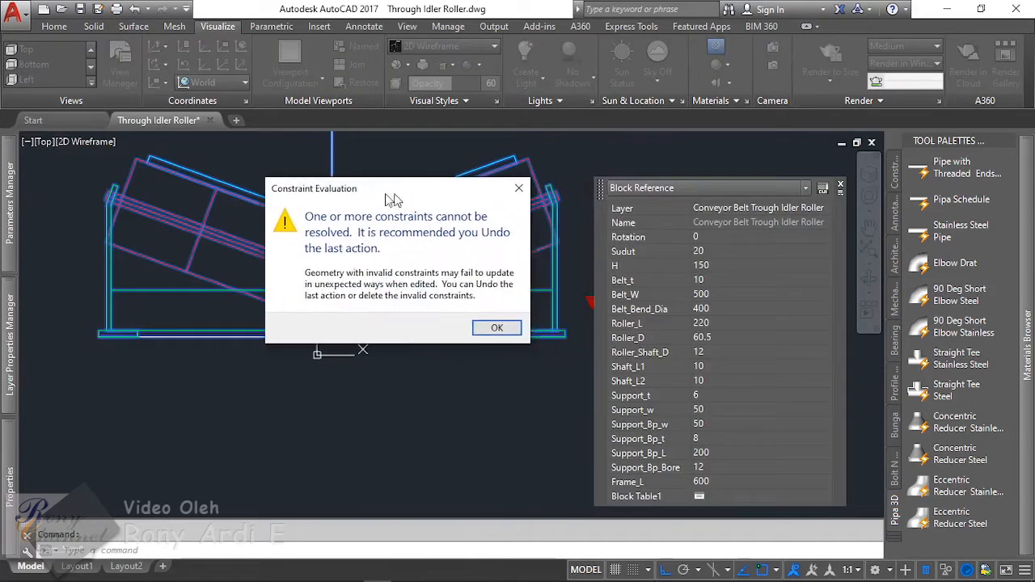
click(457, 329)
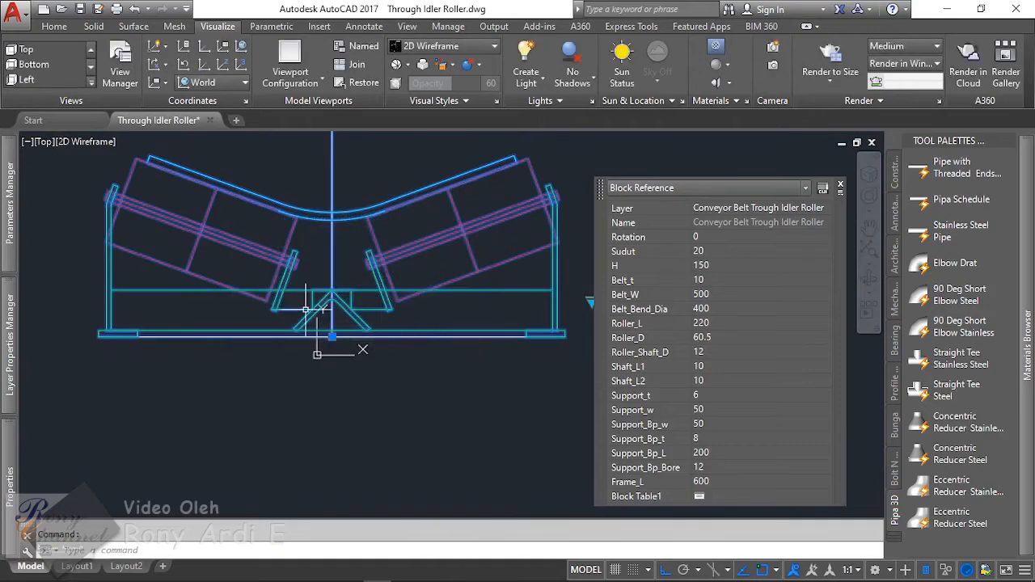
Step: Undo the roller diameter changes and the deletion of the angle profile's thickness dimension
scroll(306, 309, up, 6)
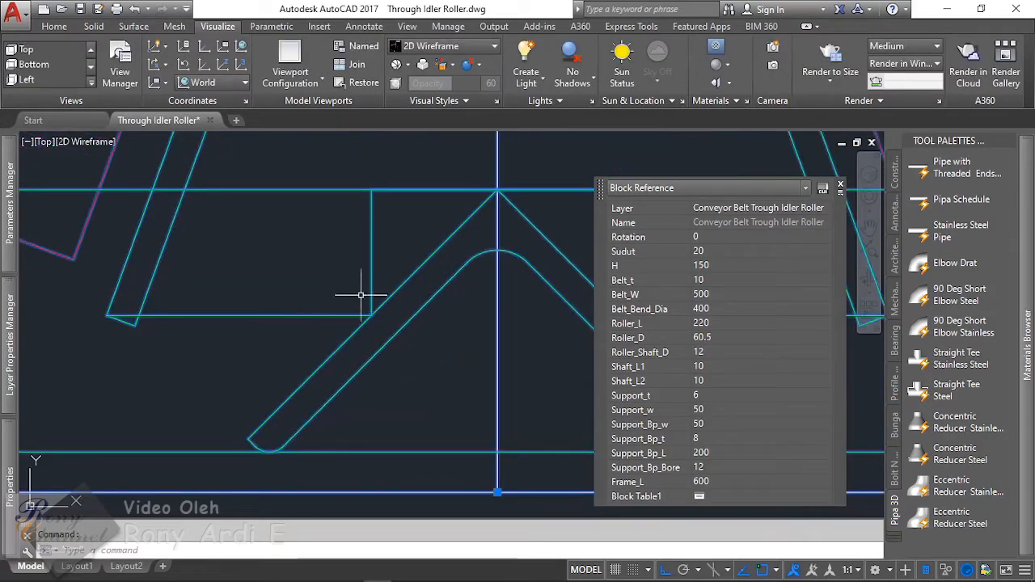
scroll(317, 288, down, 5)
key(Escape)
scroll(325, 268, down, 1)
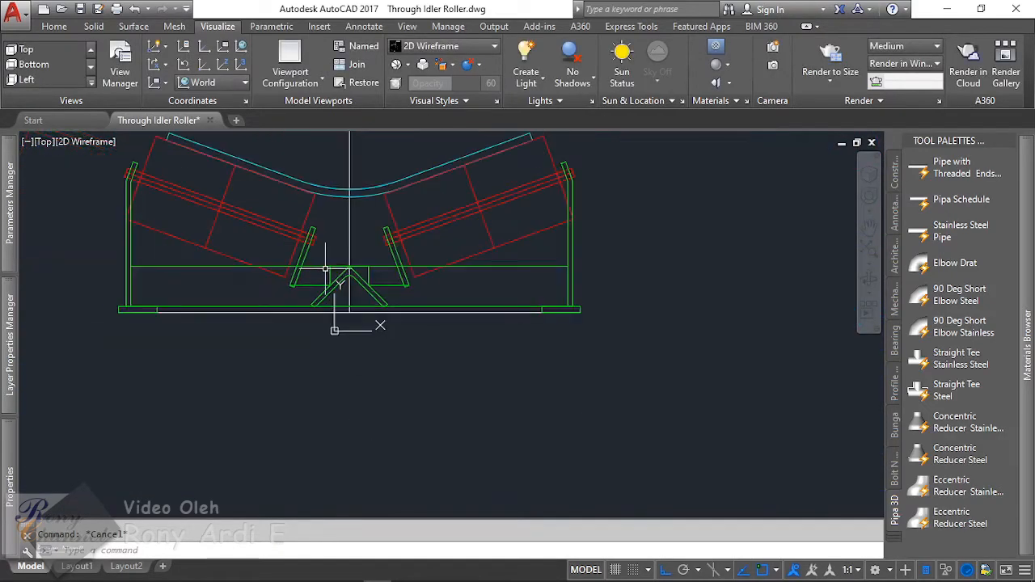
key(ctrl+z)
key(ctrl+z)
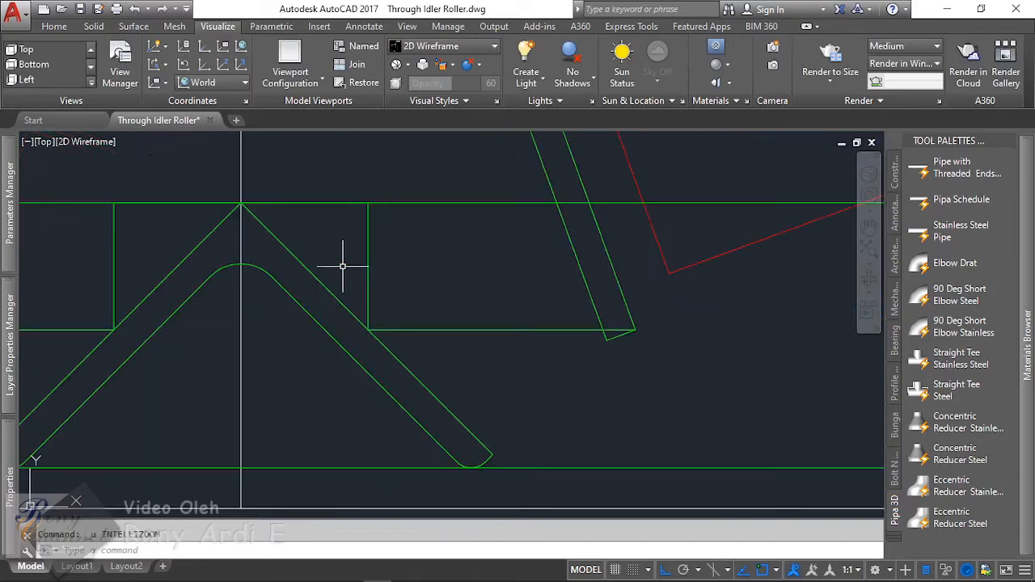
key(ctrl+y)
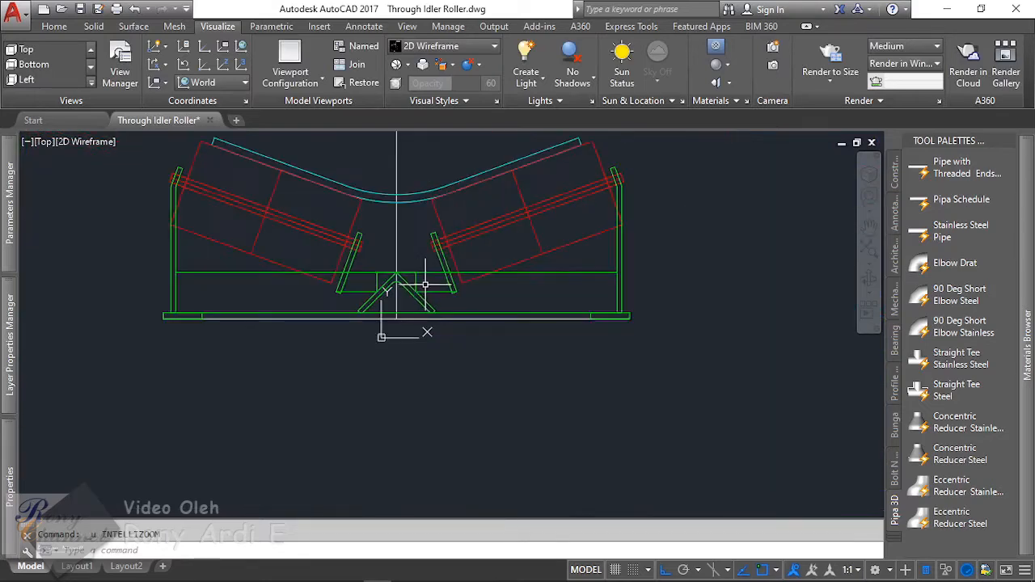
key(ctrl+z)
key(ctrl+z)
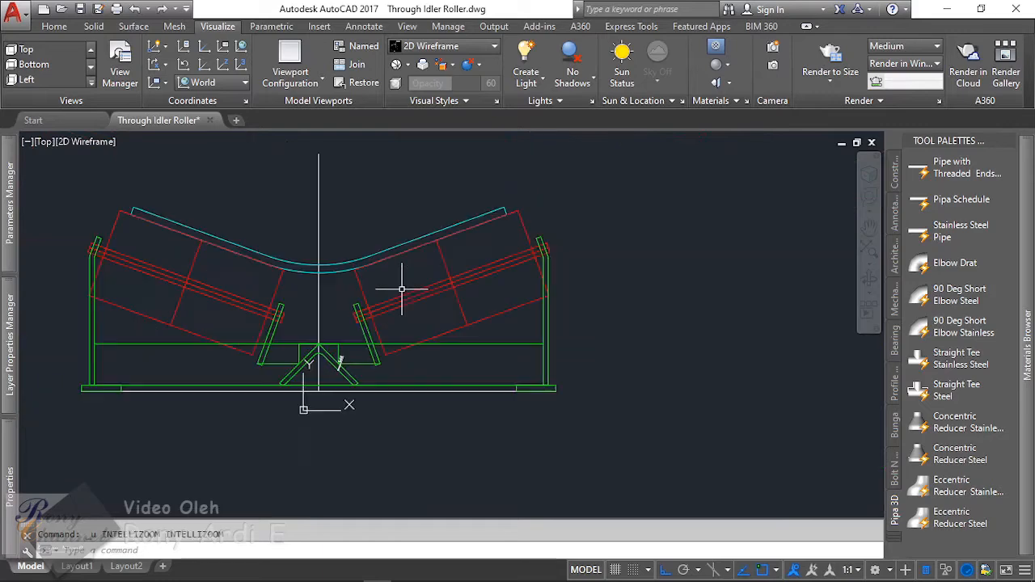
key(ctrl+z)
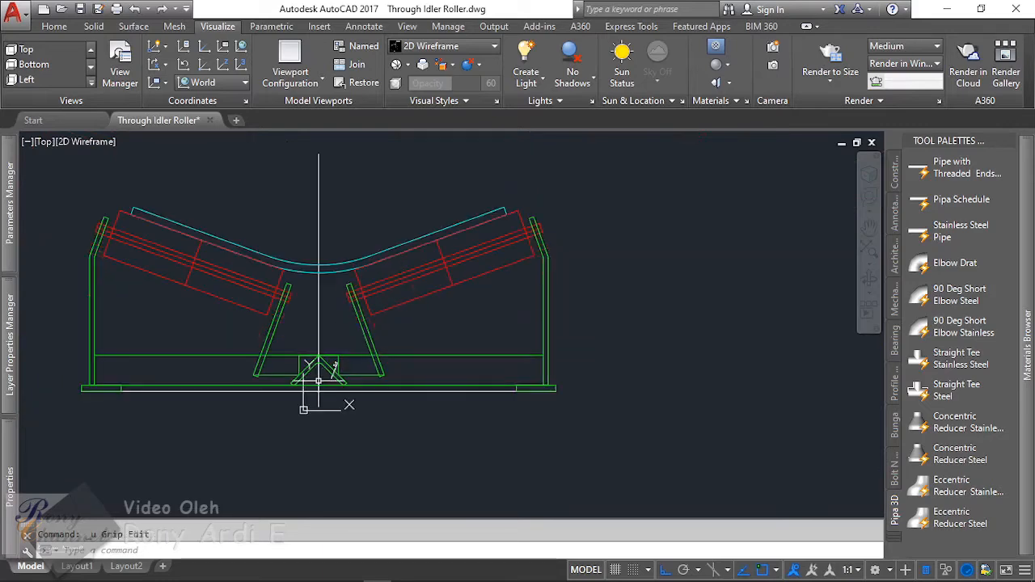
Step: Delete the thickness dimension from the angle profile at the middle of the frame
scroll(335, 366, up, 8)
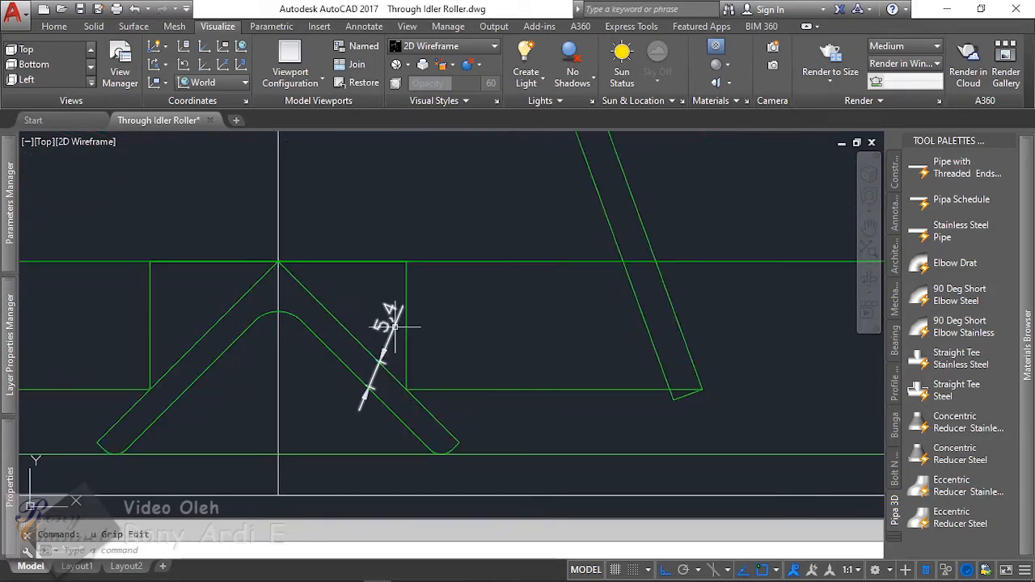
click(393, 326)
key(Delete)
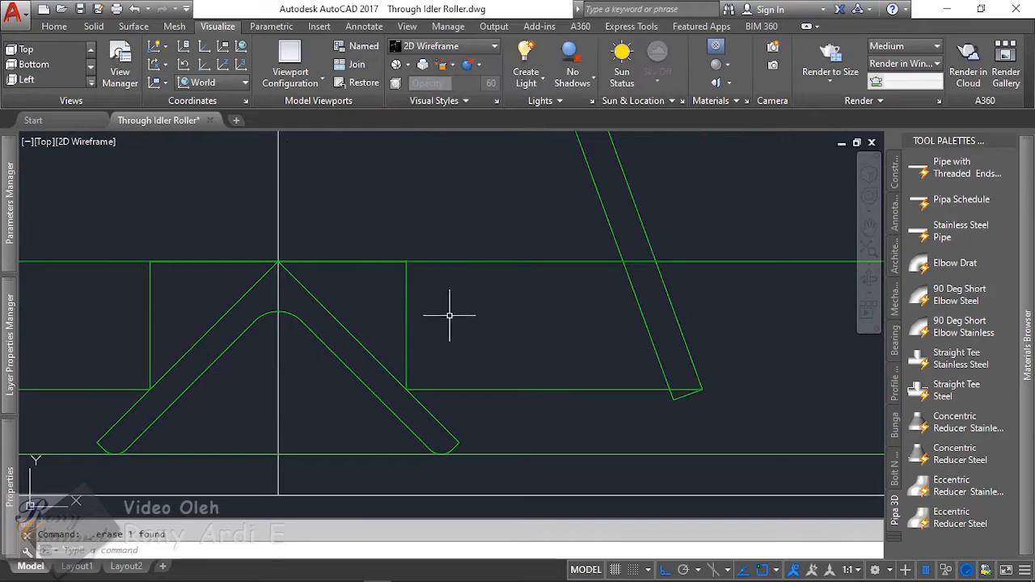
scroll(453, 312, down, 5)
scroll(404, 312, up, 3)
scroll(486, 421, down, 2)
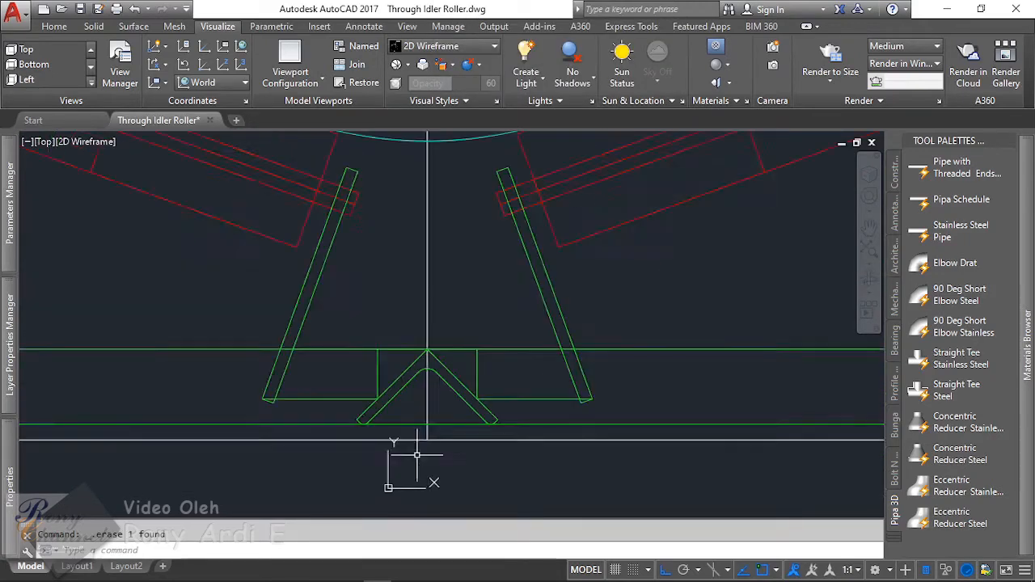
Step: Open the Conveyor Belt Trough Idler Roller block in the Block Editor, focused on the frame's angle profile where it meets the support plate
scroll(377, 395, up, 2)
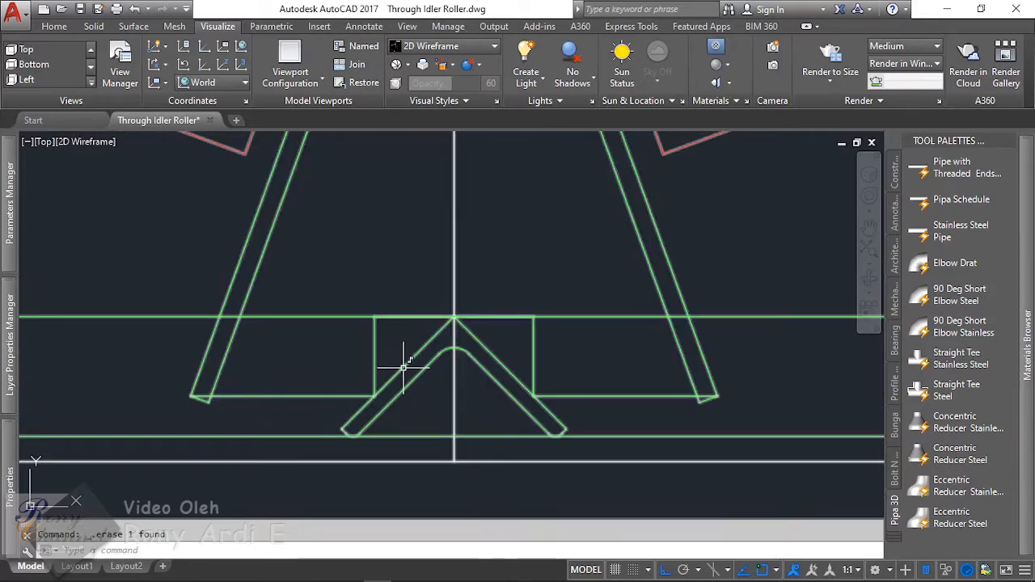
scroll(401, 371, up, 2)
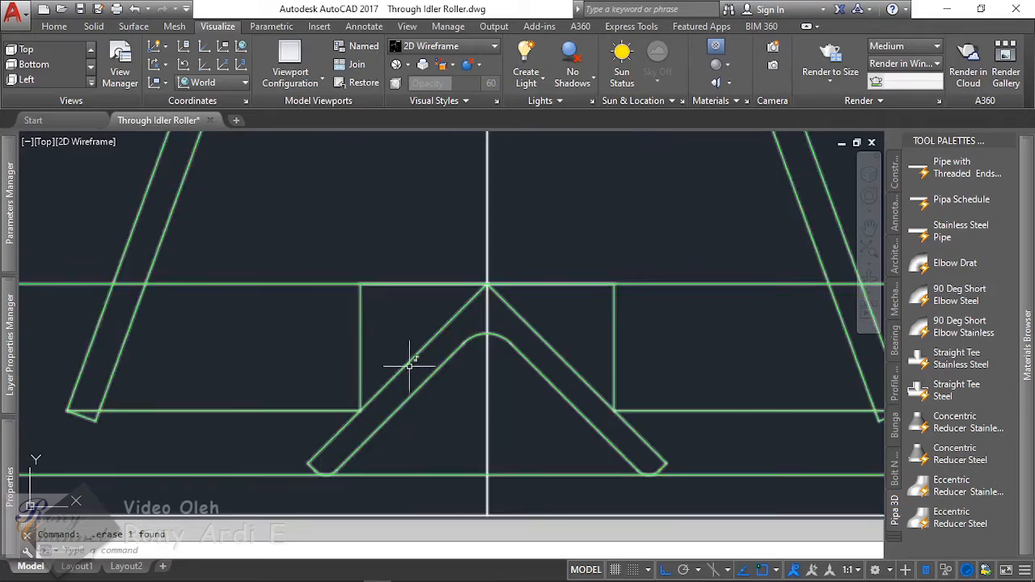
scroll(395, 353, down, 2)
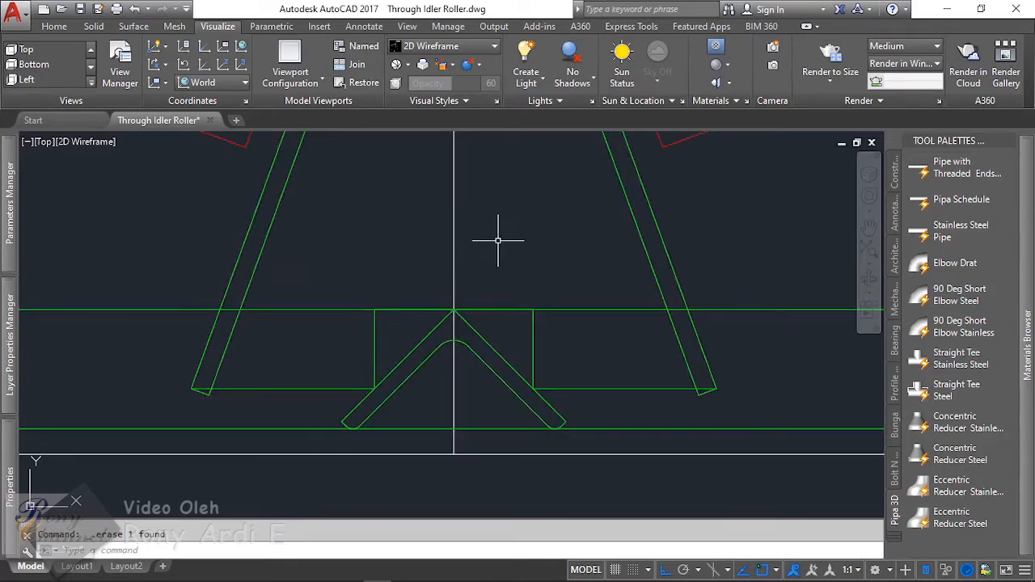
double_click(371, 356)
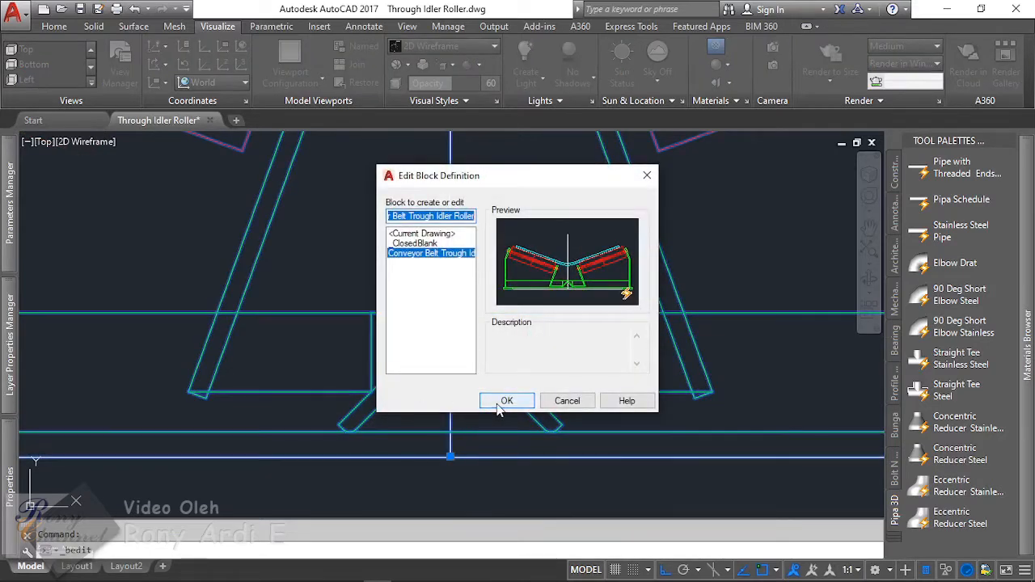
click(499, 404)
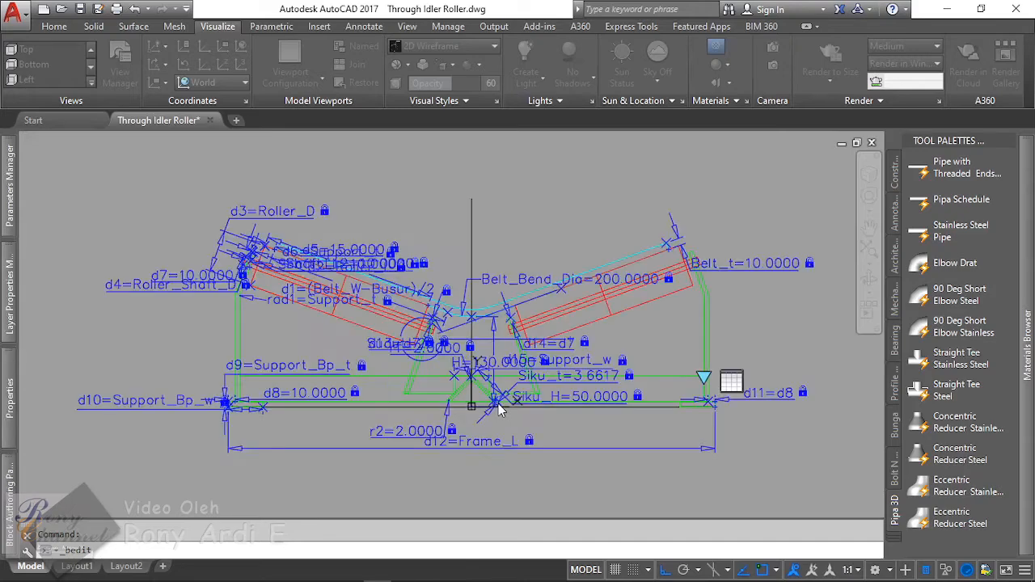
scroll(458, 393, up, 5)
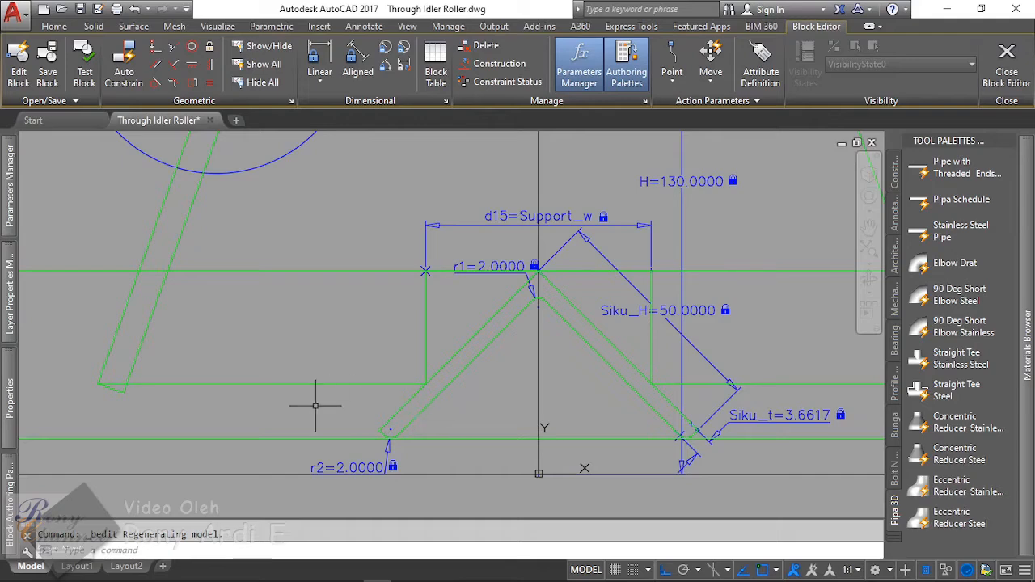
scroll(391, 354, down, 2)
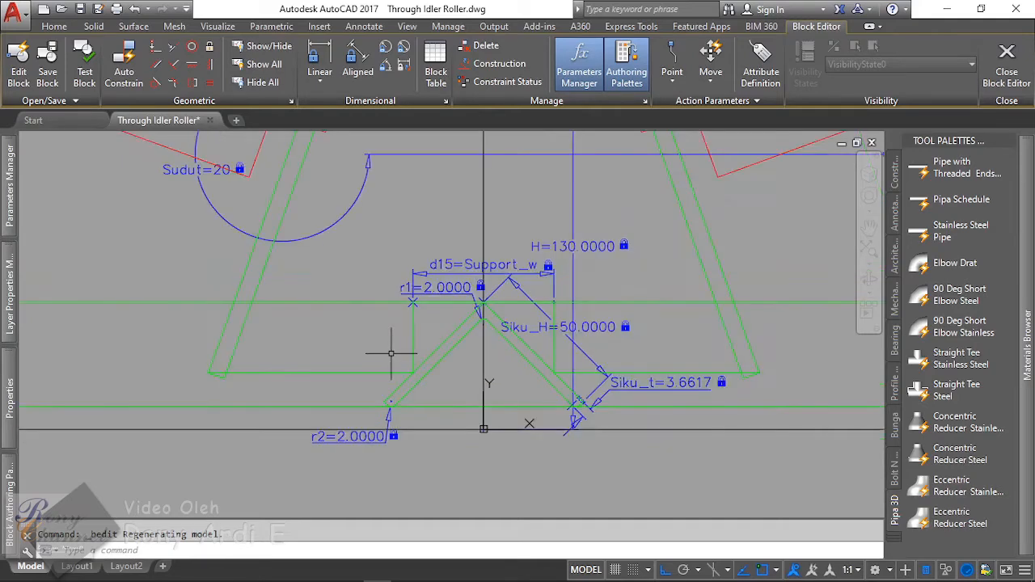
scroll(389, 353, up, 2)
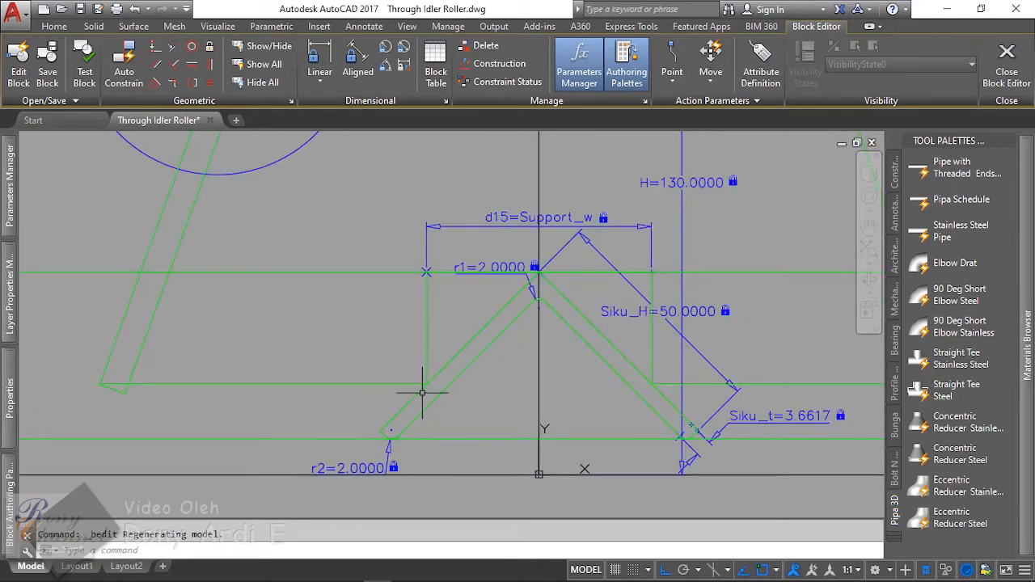
scroll(428, 389, up, 2)
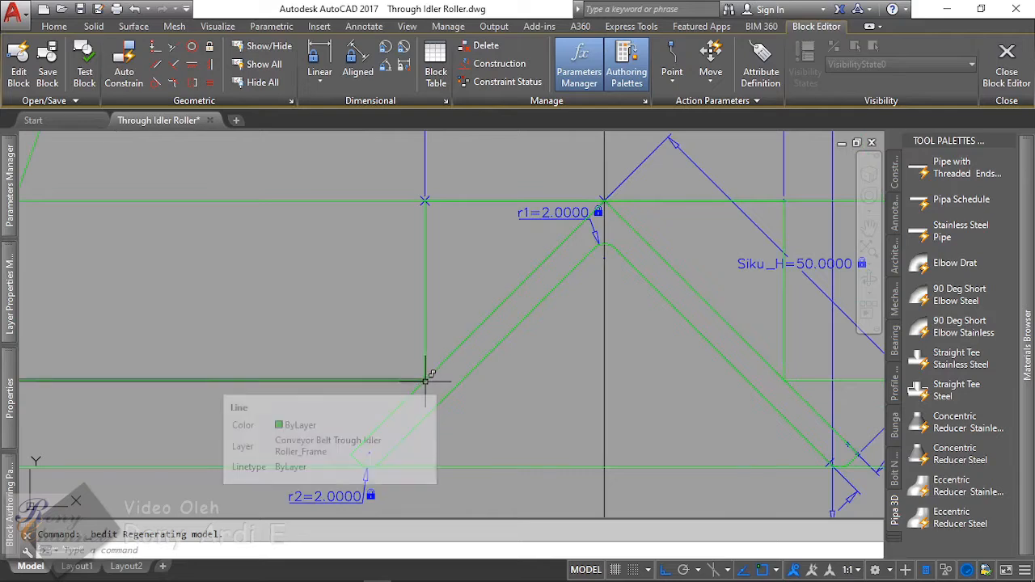
Step: Remove the coincident constraint that ties the support plate's lower-left corner to the outer edge of the frame's angle profile
click(427, 316)
click(427, 386)
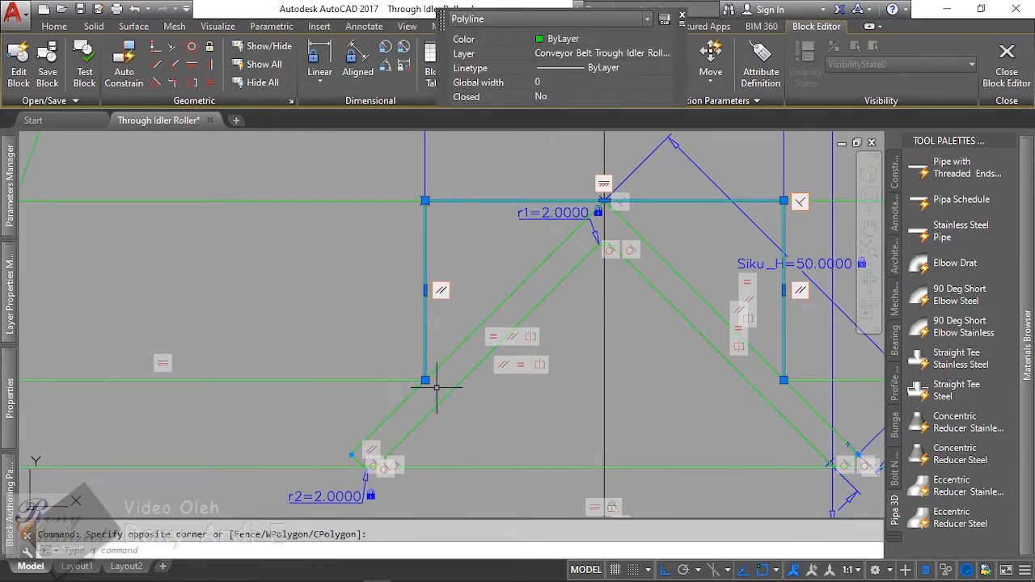
key(Escape)
click(426, 380)
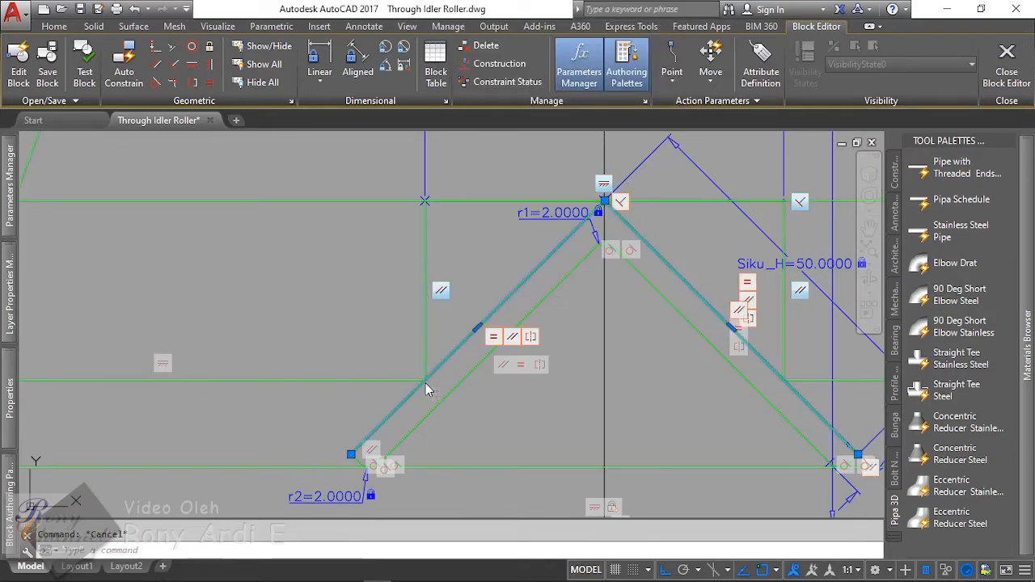
key(Escape)
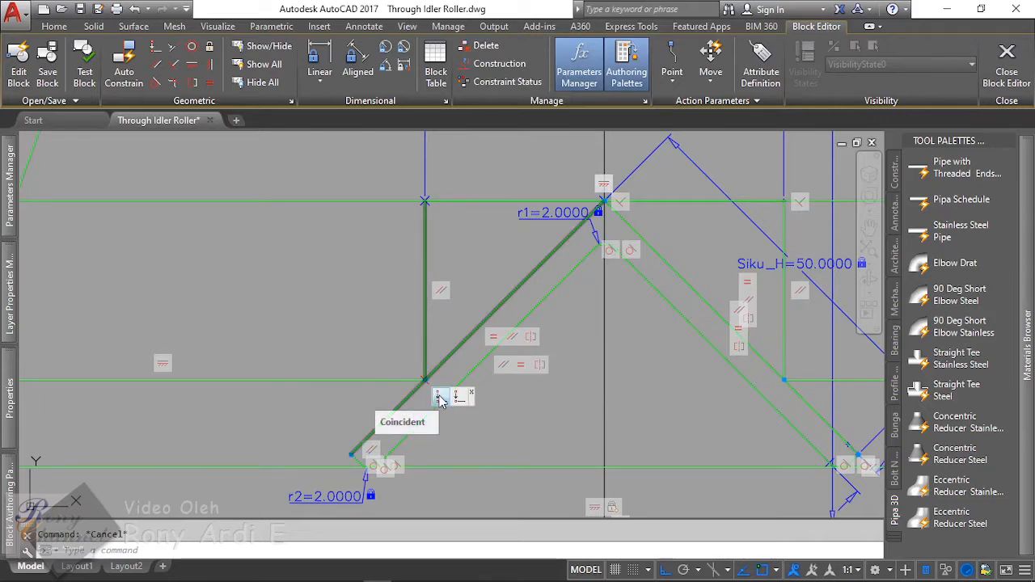
key(Delete)
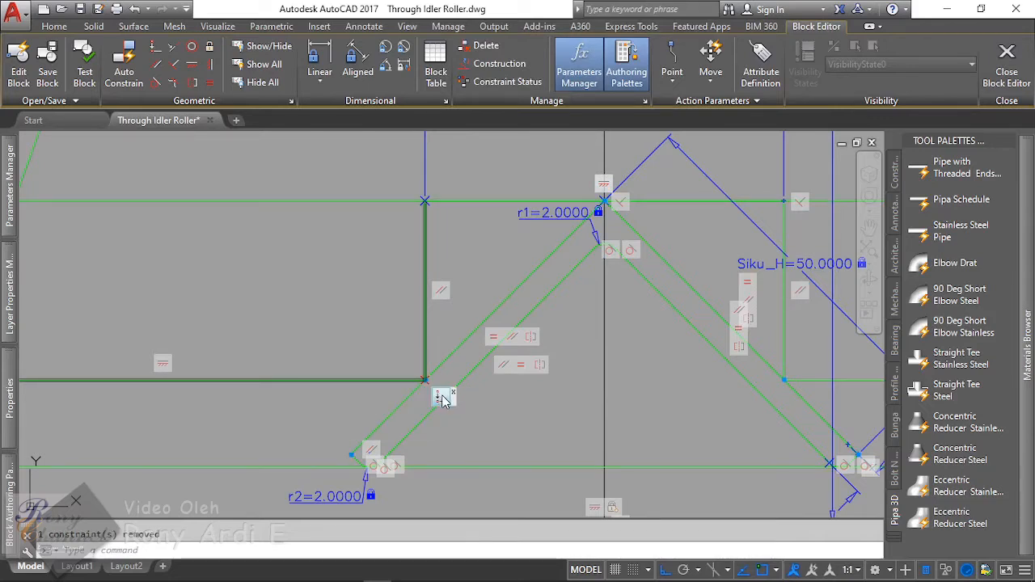
Step: Remove the coincident constraint that ties the support plate's lower-right corner to the angle profile's outer edge
scroll(296, 307, down, 2)
scroll(485, 340, up, 5)
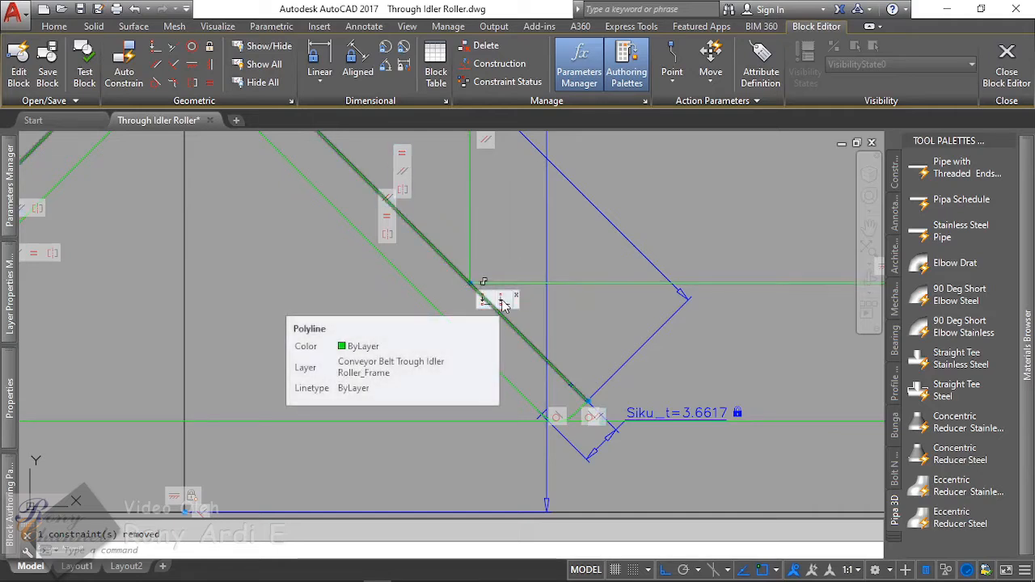
click(527, 252)
click(512, 262)
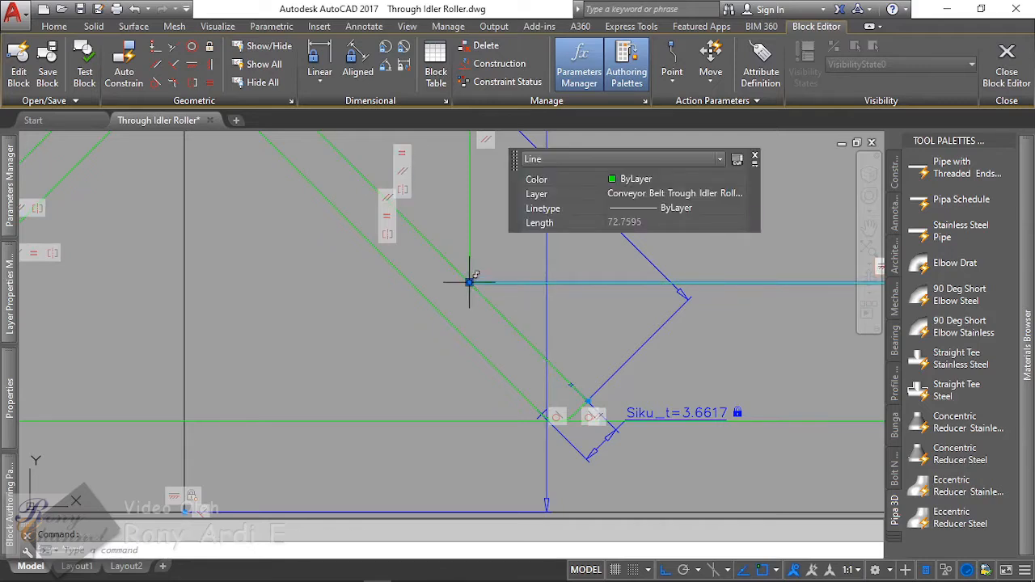
click(453, 254)
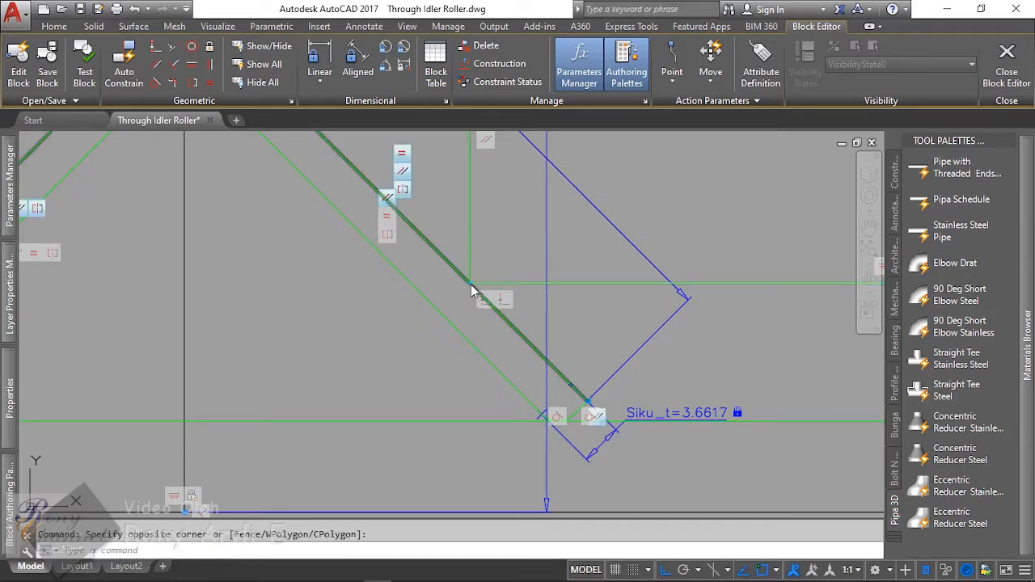
click(481, 302)
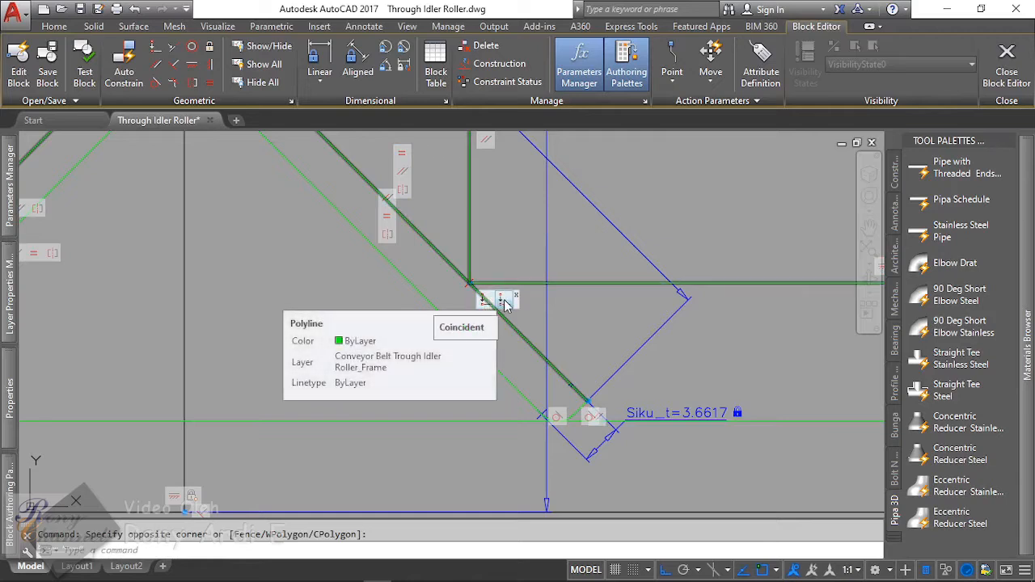
key(Escape)
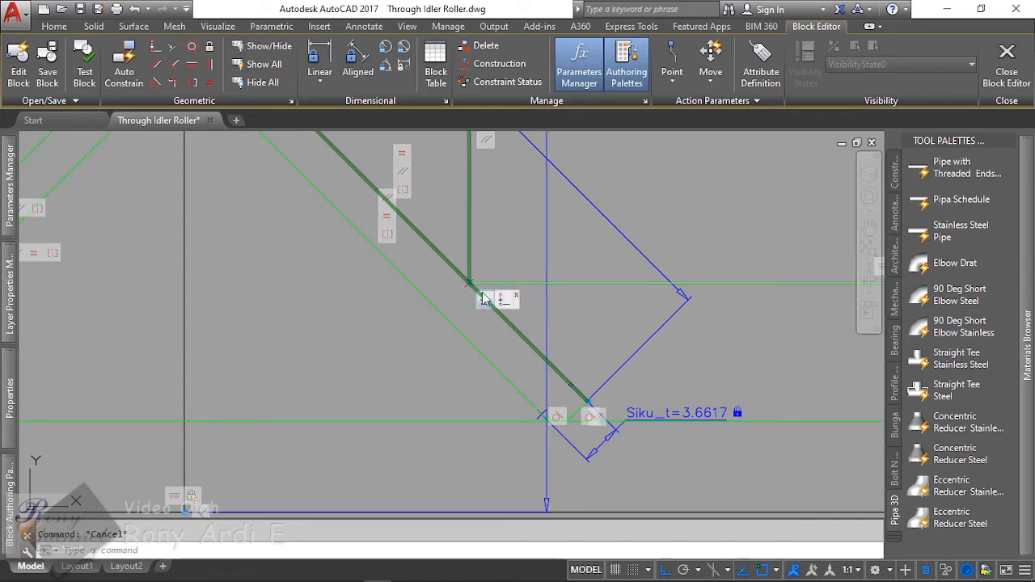
click(497, 298)
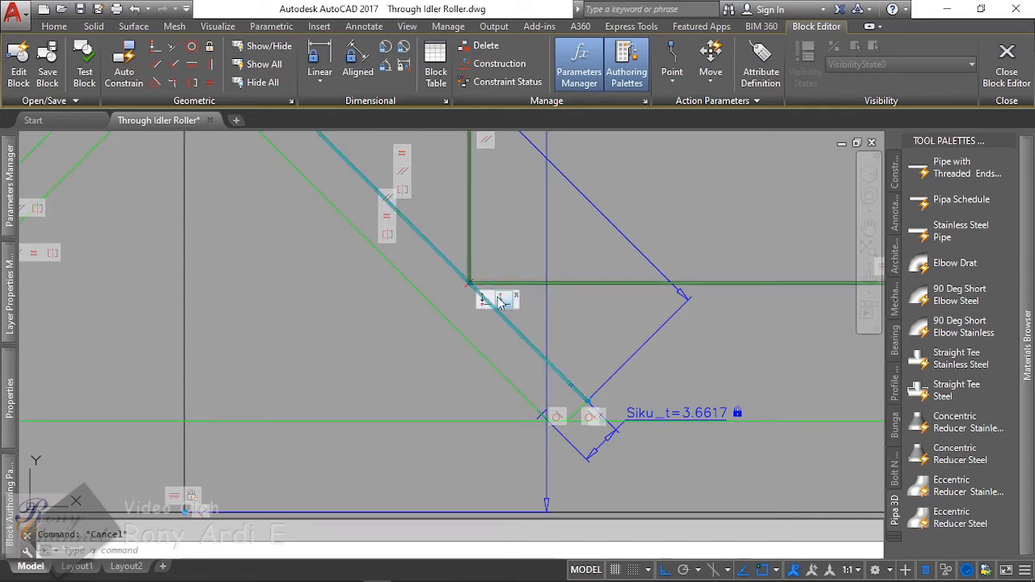
key(Delete)
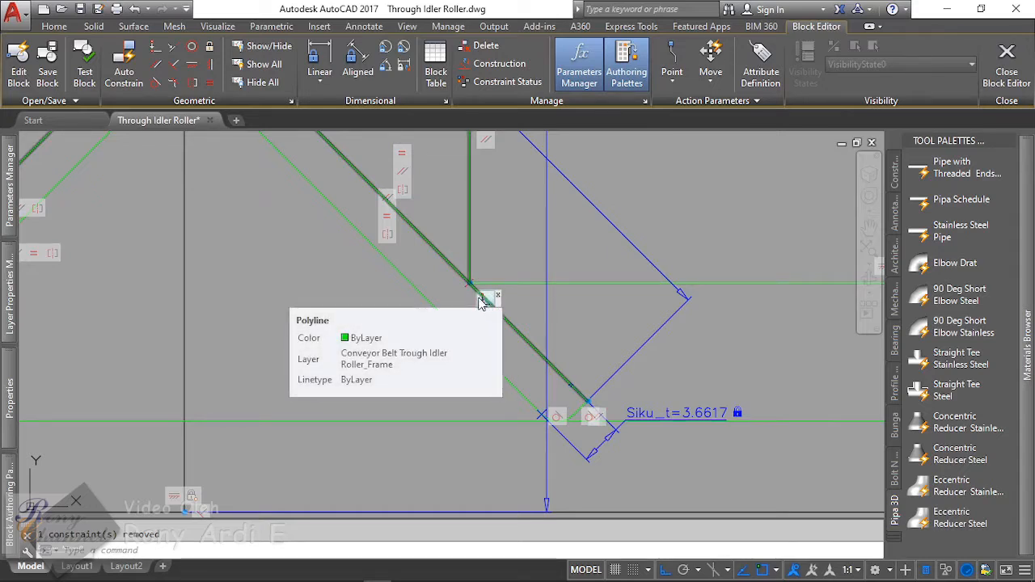
click(481, 302)
scroll(485, 294, down, 2)
scroll(483, 257, up, 4)
mouse_move(481, 234)
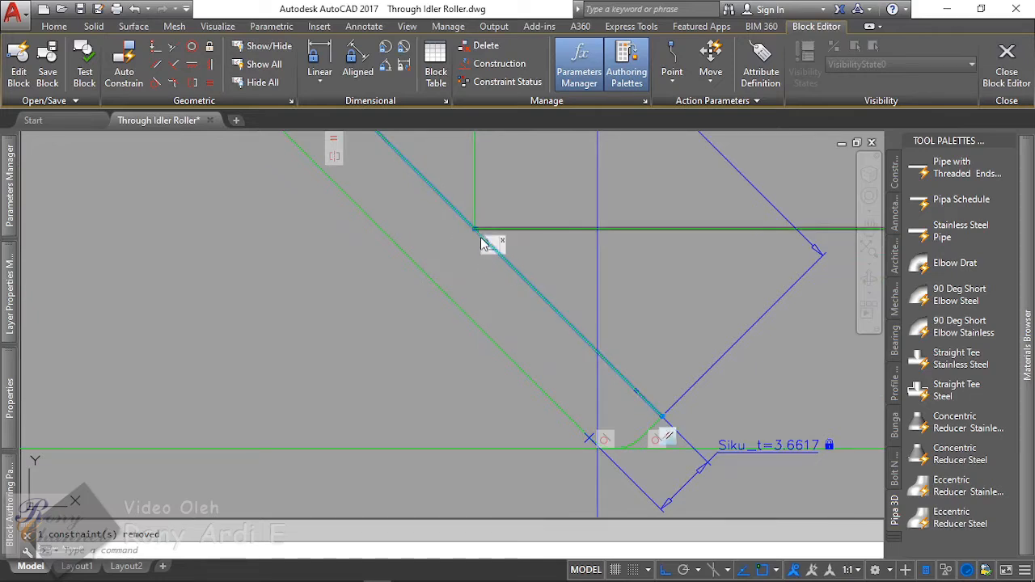
Step: Make Conveyor Belt Trough Idler Roller_Frame the current layer
scroll(496, 239, down, 4)
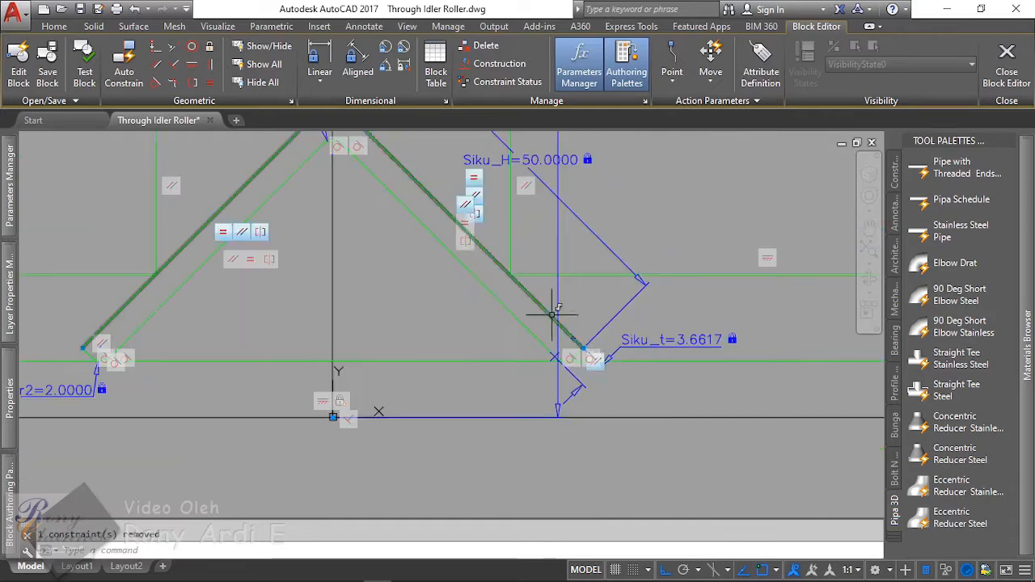
scroll(578, 279, down, 5)
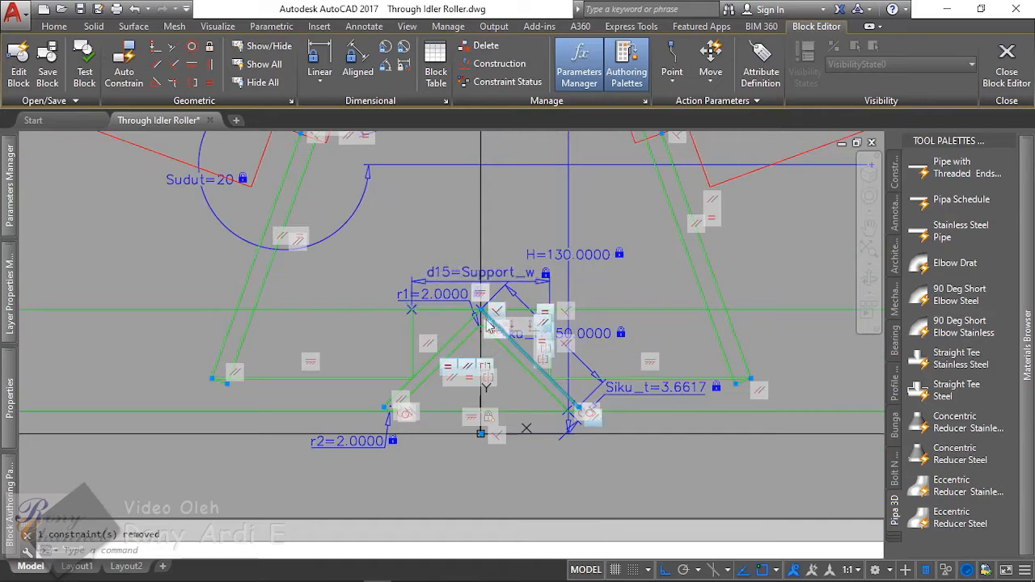
mouse_move(18, 315)
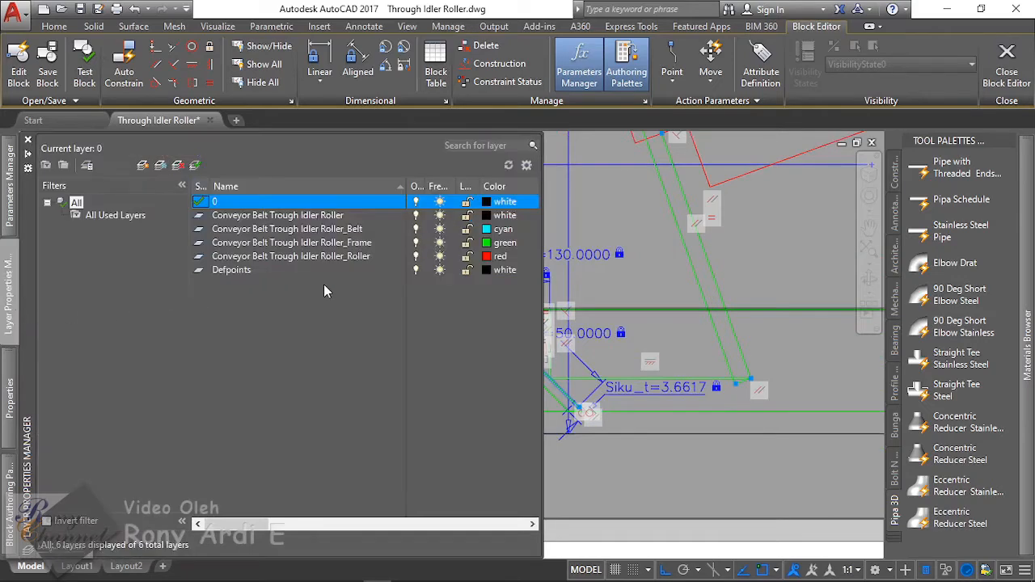
double_click(349, 247)
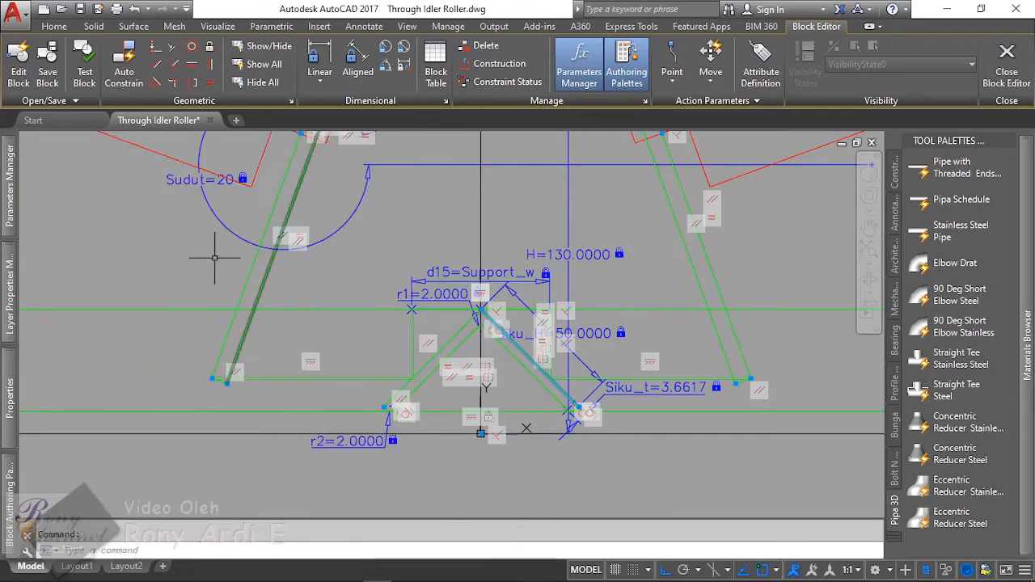
mouse_move(7, 319)
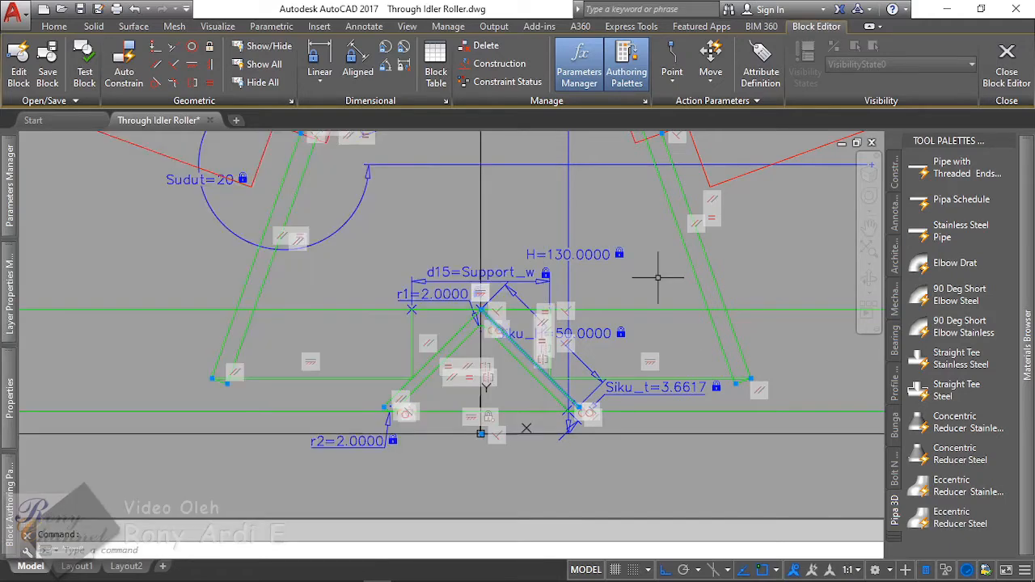
Step: Draw a slanted line about 217 units long at about 39° from below the frame's left side up across the angle profile
scroll(587, 358, down, 2)
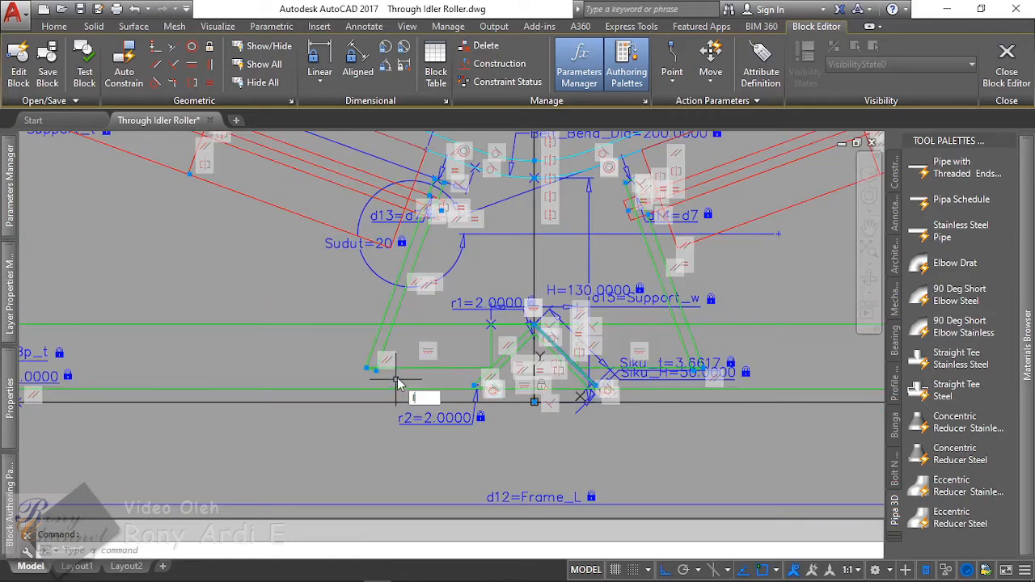
text(l)
key(Return)
click(297, 444)
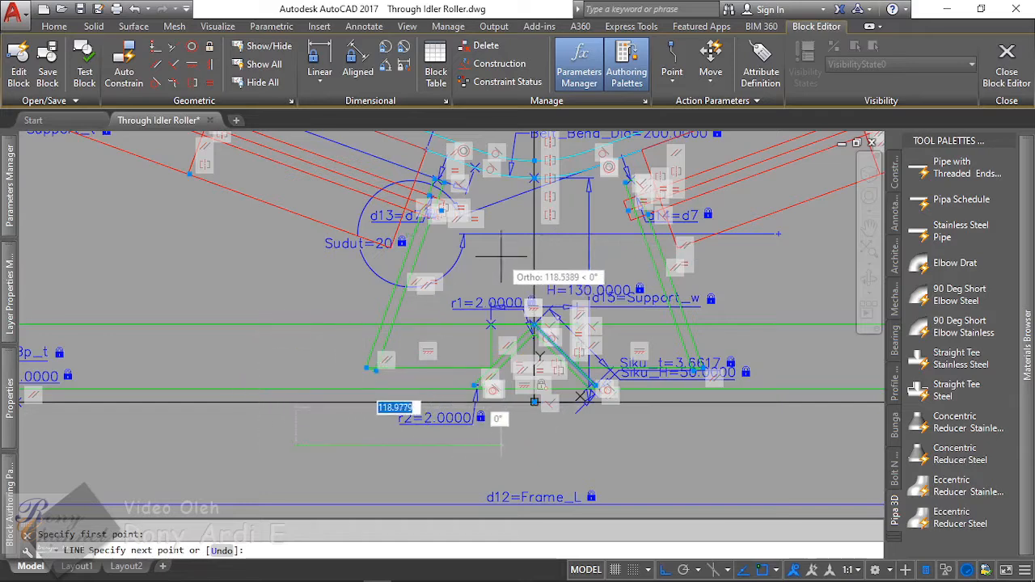
scroll(591, 210, up, 2)
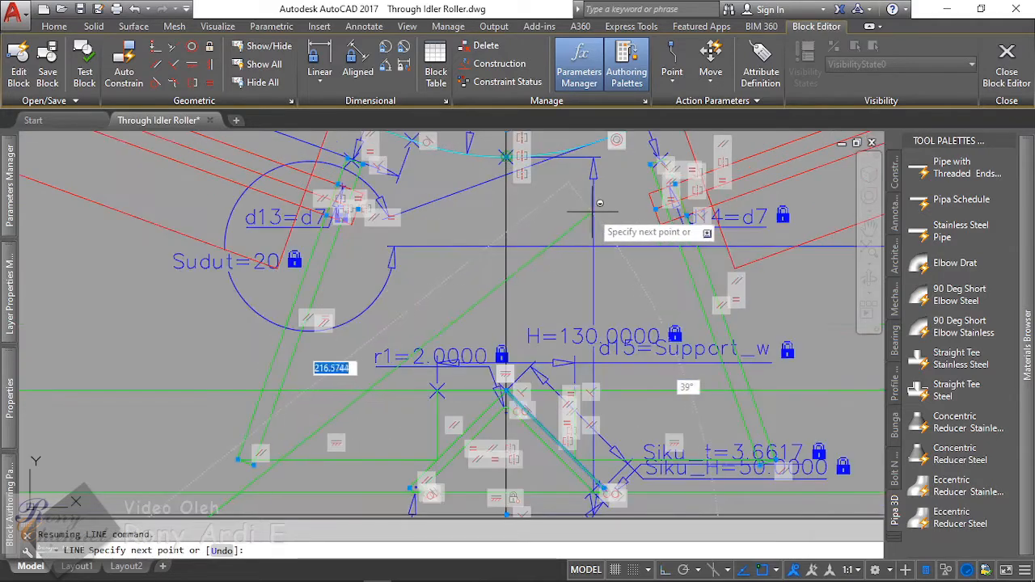
key(Escape)
Step: Constrain the slanted line to pass through the angle profile's apex with a coincident constraint, using the Object option
scroll(590, 203, down, 3)
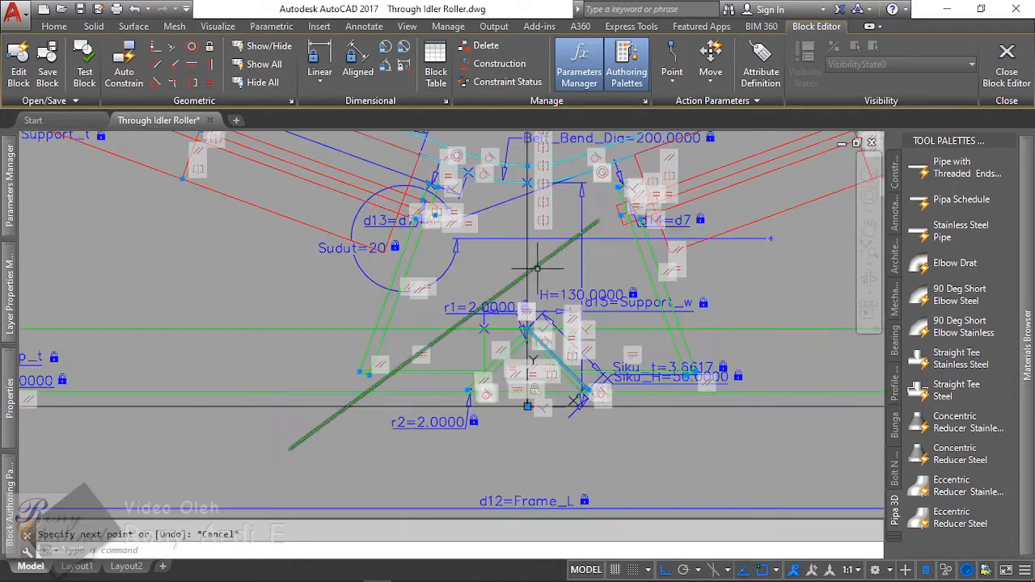
middle_drag(538, 271, 488, 230)
scroll(453, 259, up, 2)
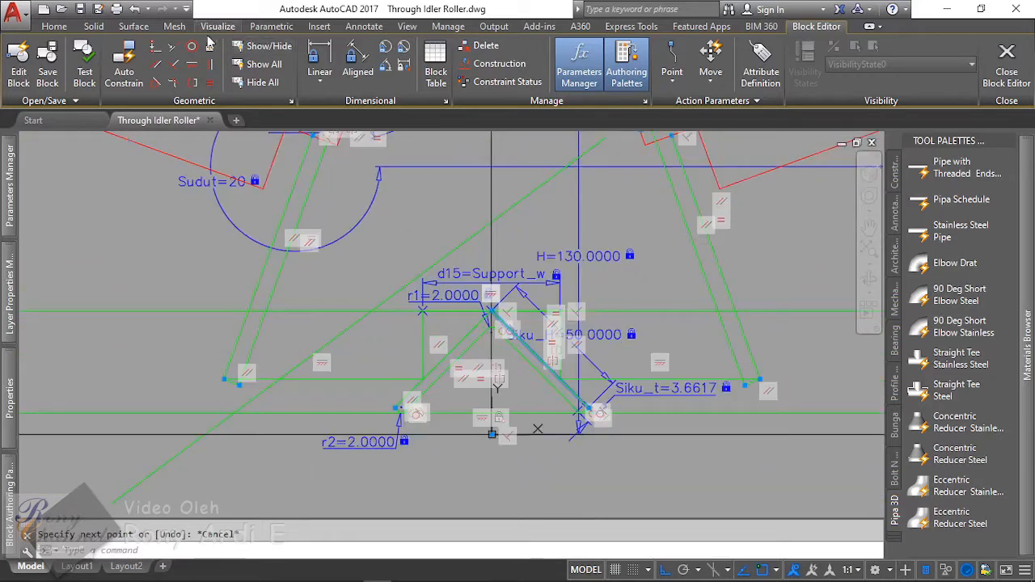
click(156, 47)
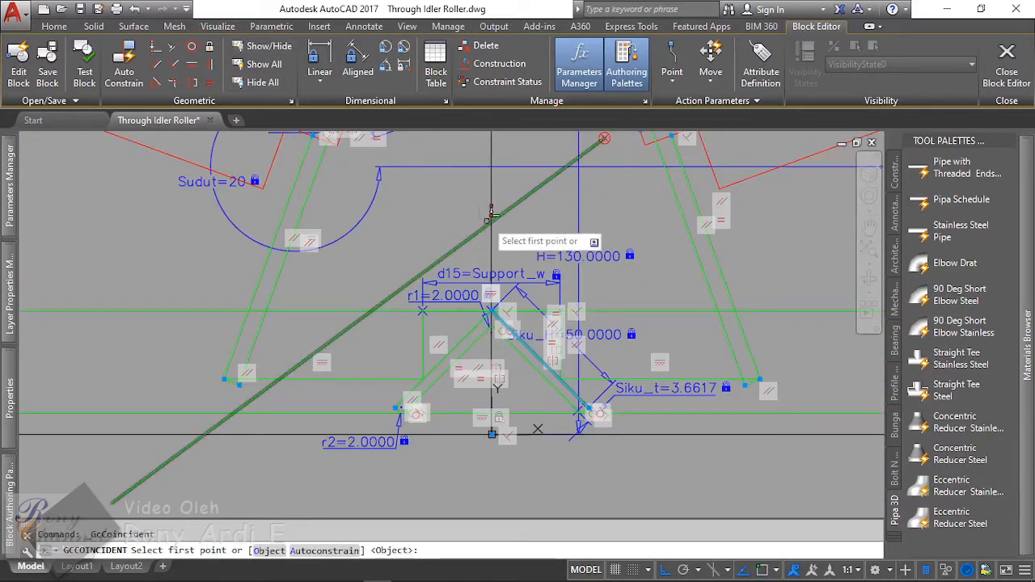
scroll(478, 321, up, 1)
scroll(467, 263, down, 2)
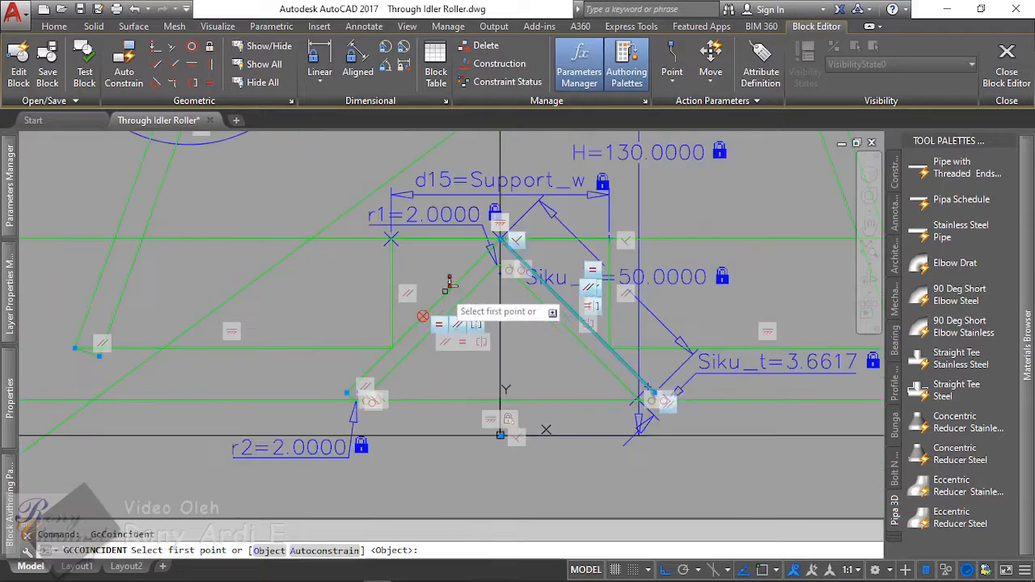
scroll(380, 348, down, 2)
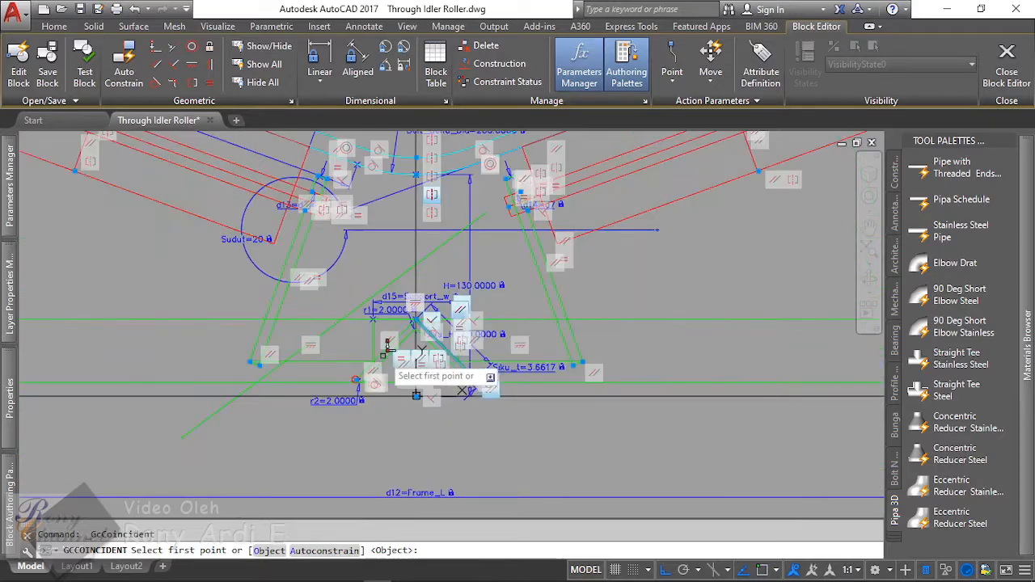
scroll(404, 324, up, 6)
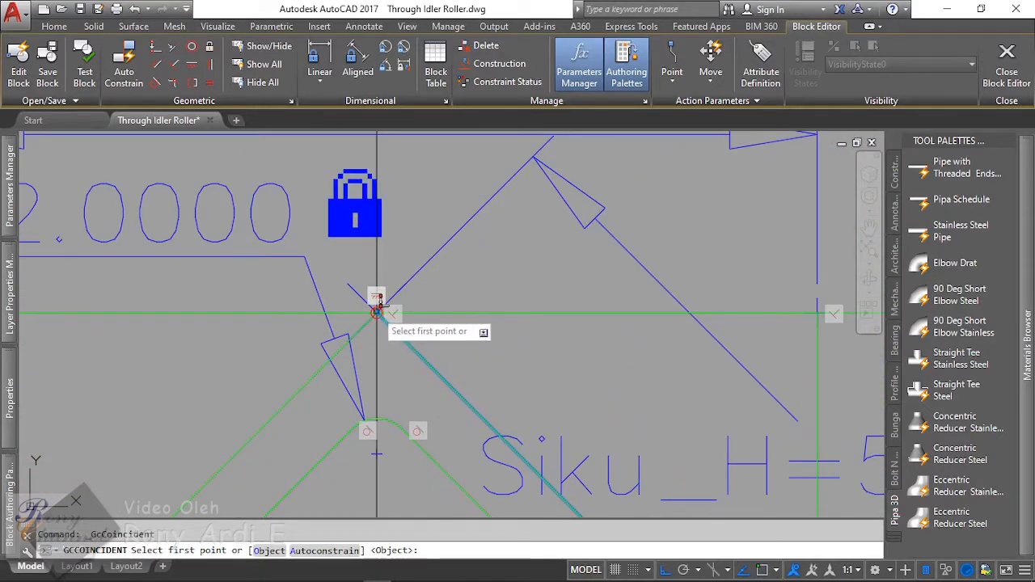
click(377, 310)
scroll(388, 305, down, 3)
scroll(496, 277, up, 1)
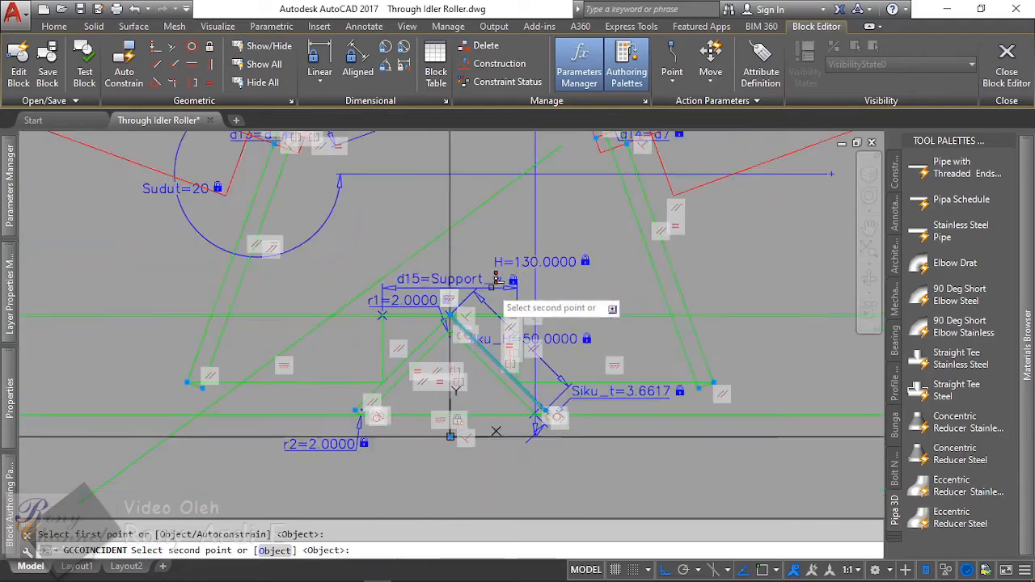
click(275, 550)
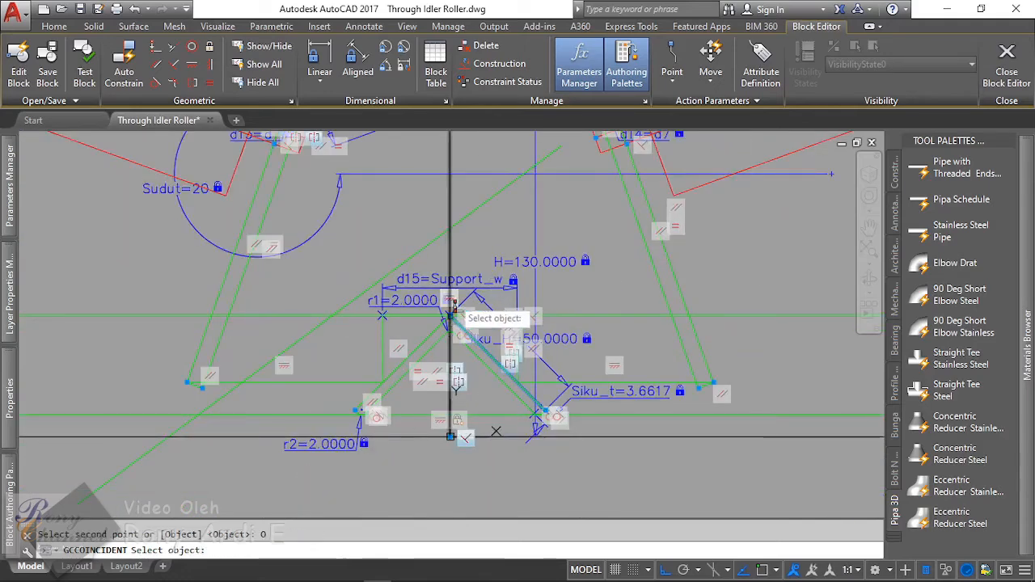
scroll(437, 324, down, 1)
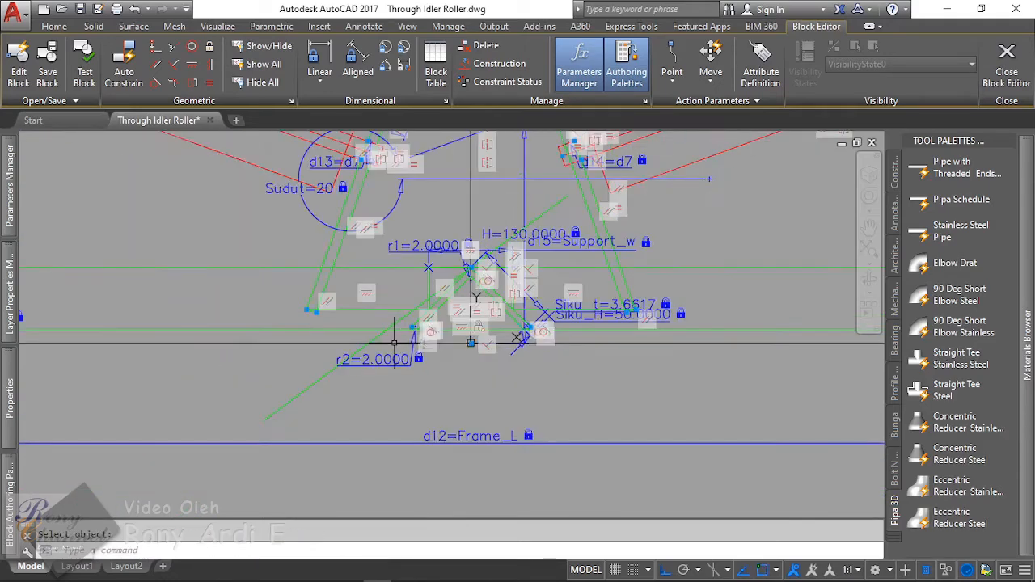
Step: Make the slanted line coincident with the lower outer end of the angle profile's left leg, using the Object option
scroll(381, 318, up, 5)
scroll(381, 317, up, 1)
key(Return)
key(Return)
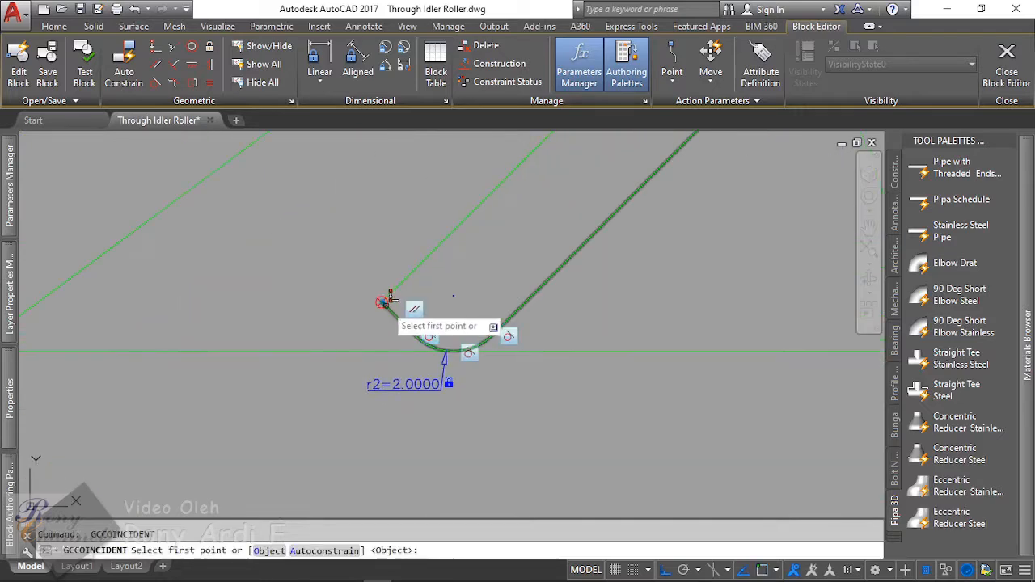
click(384, 300)
scroll(404, 301, down, 3)
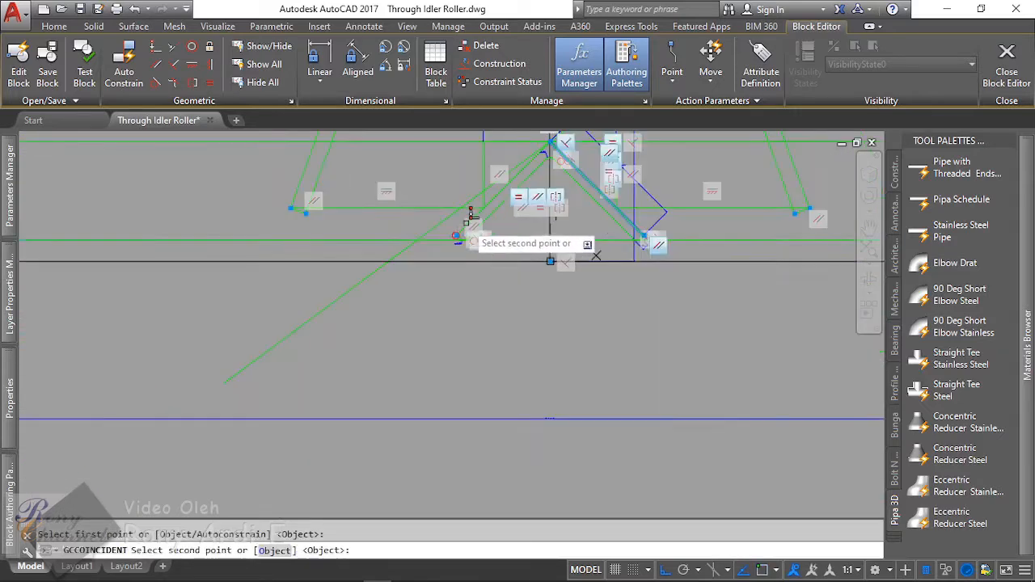
click(273, 551)
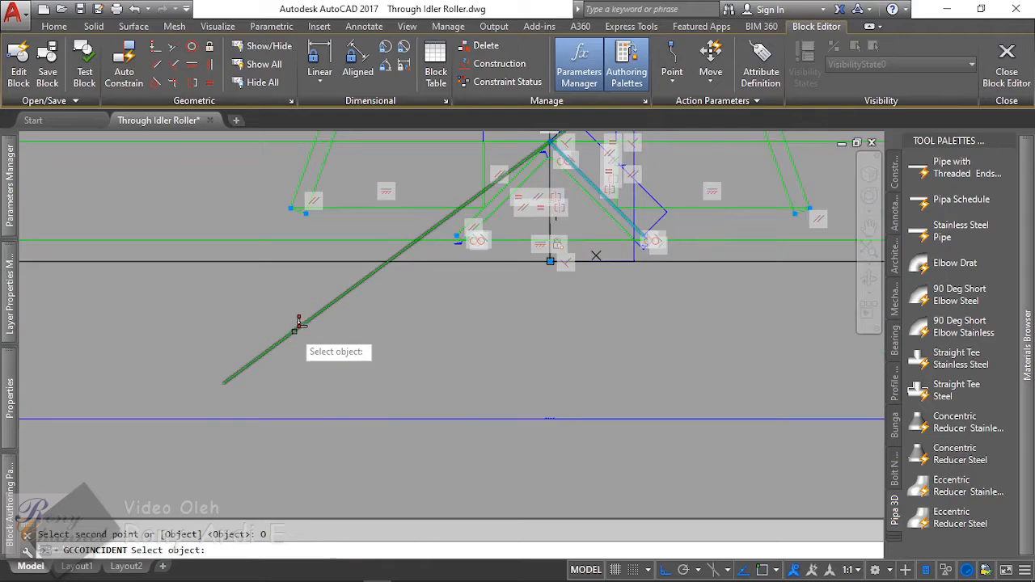
Step: Make the slanted line's upper end coincident with the inner edge of the right sloped support, using the Object option
scroll(263, 323, down, 4)
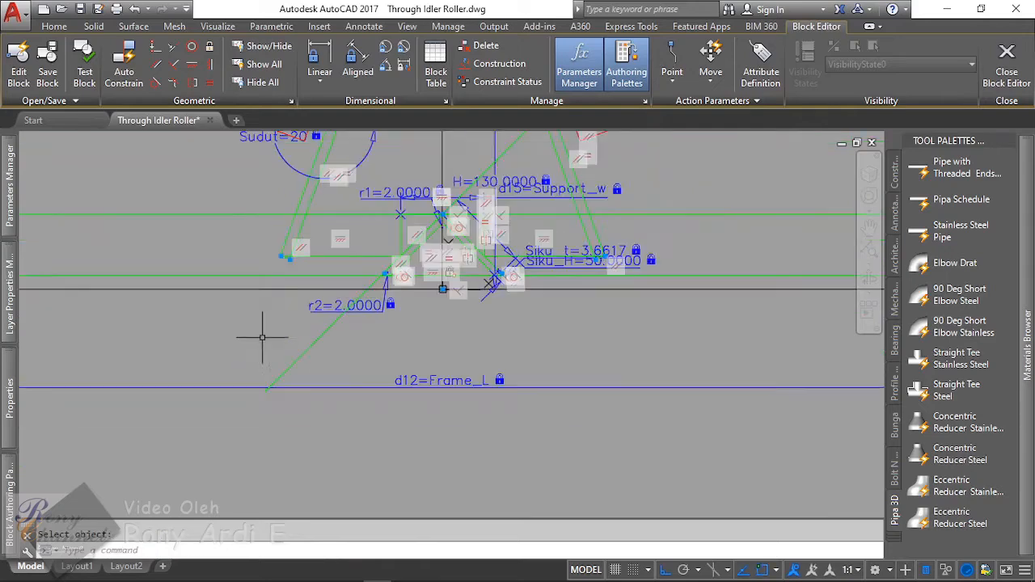
scroll(438, 257, up, 6)
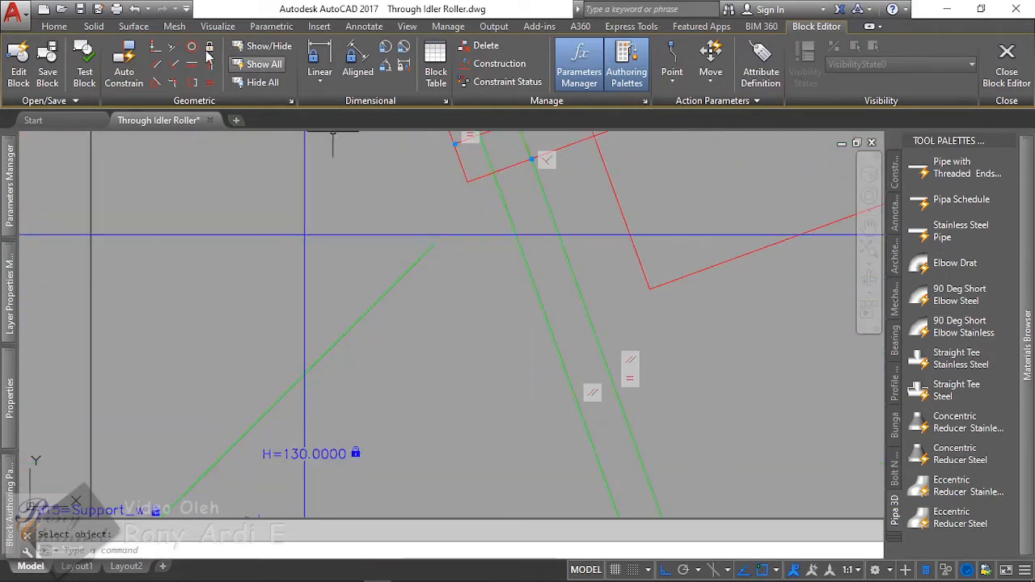
click(160, 48)
click(436, 242)
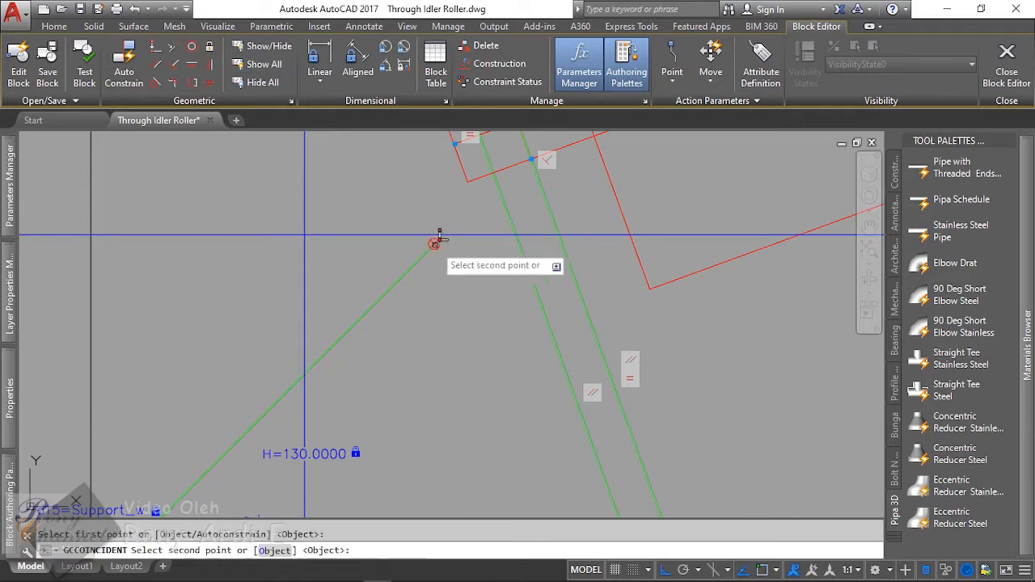
click(275, 551)
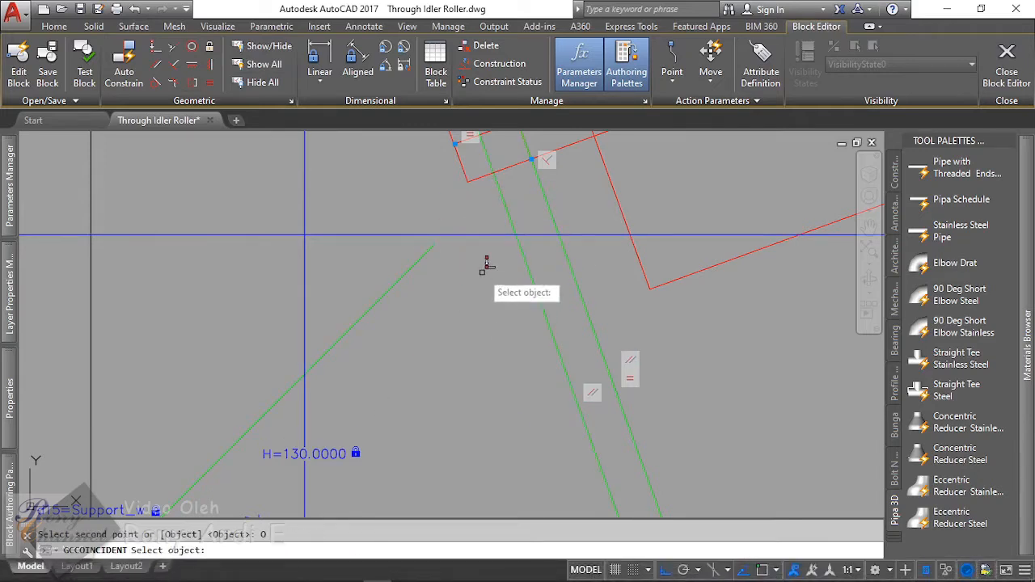
click(501, 189)
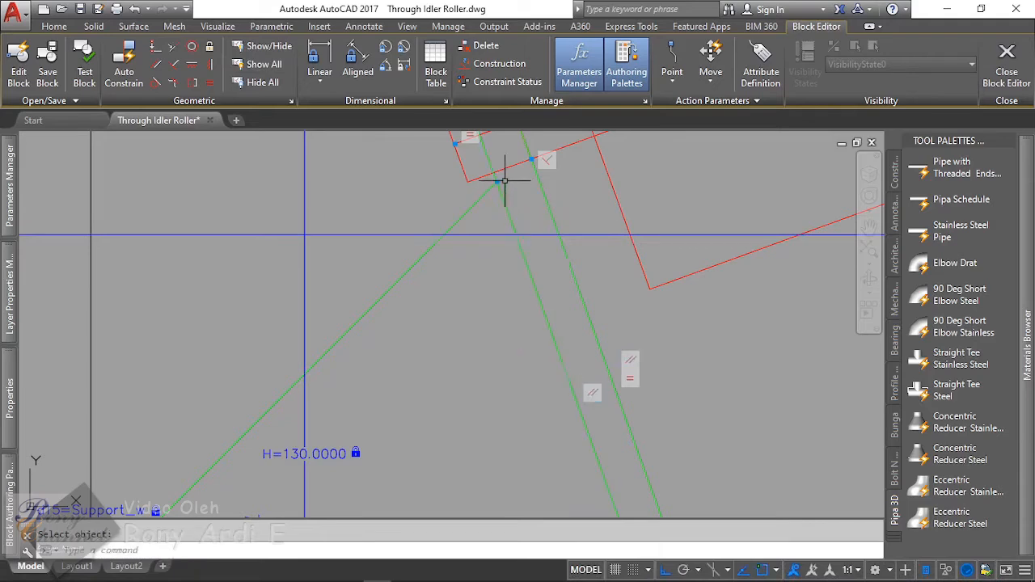
Step: Make the slanted line's lower end coincident with the horizontal base line through the origin, using the Object option
scroll(504, 182, down, 4)
key(Return)
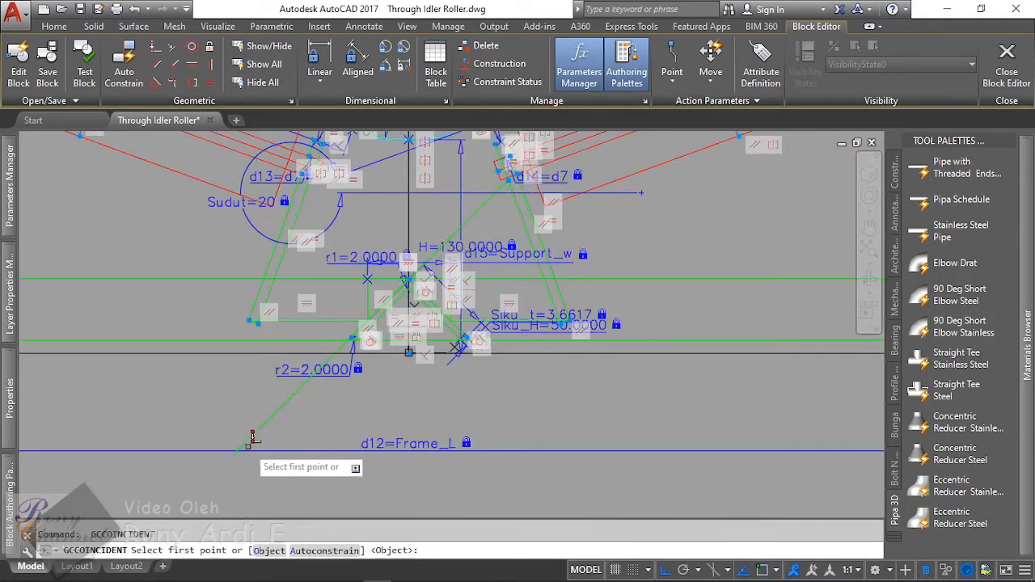
click(235, 449)
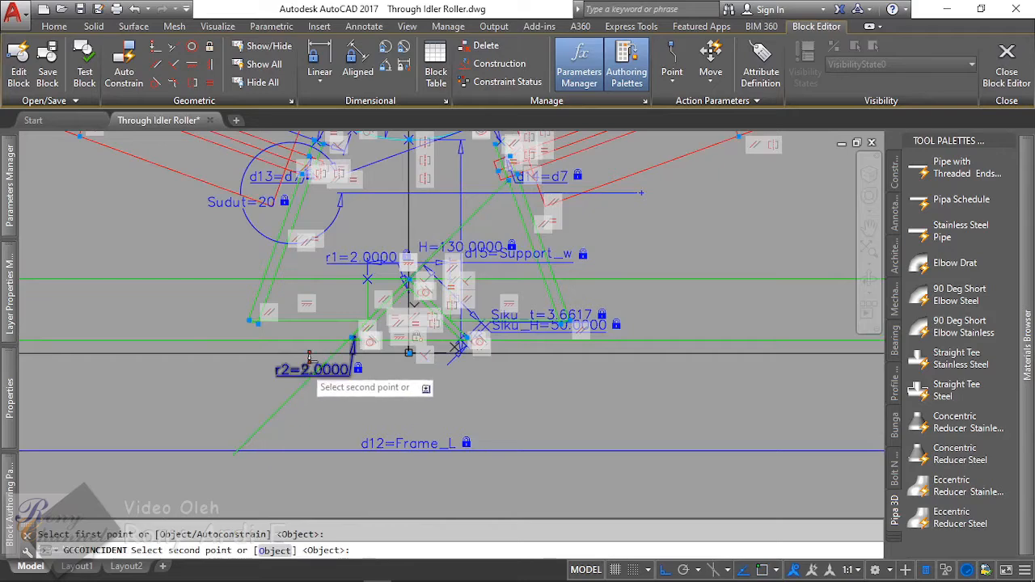
scroll(309, 358, up, 2)
scroll(408, 349, down, 2)
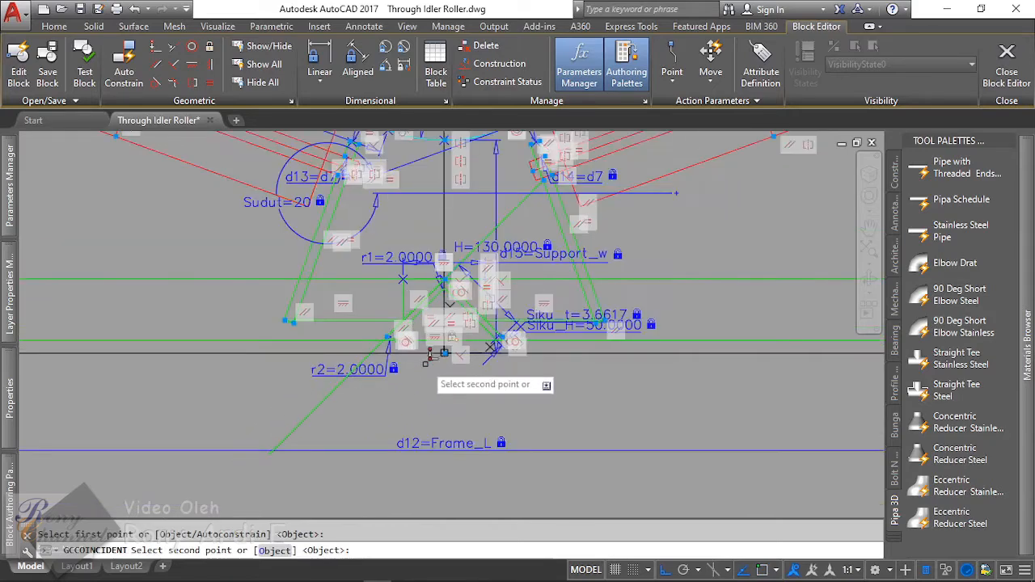
scroll(431, 362, down, 2)
scroll(326, 380, up, 2)
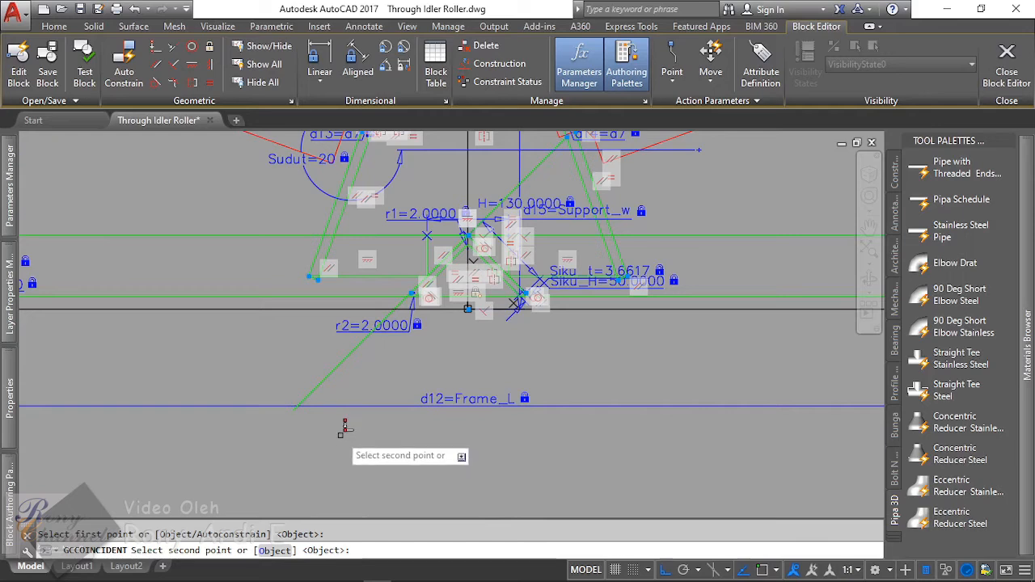
click(274, 549)
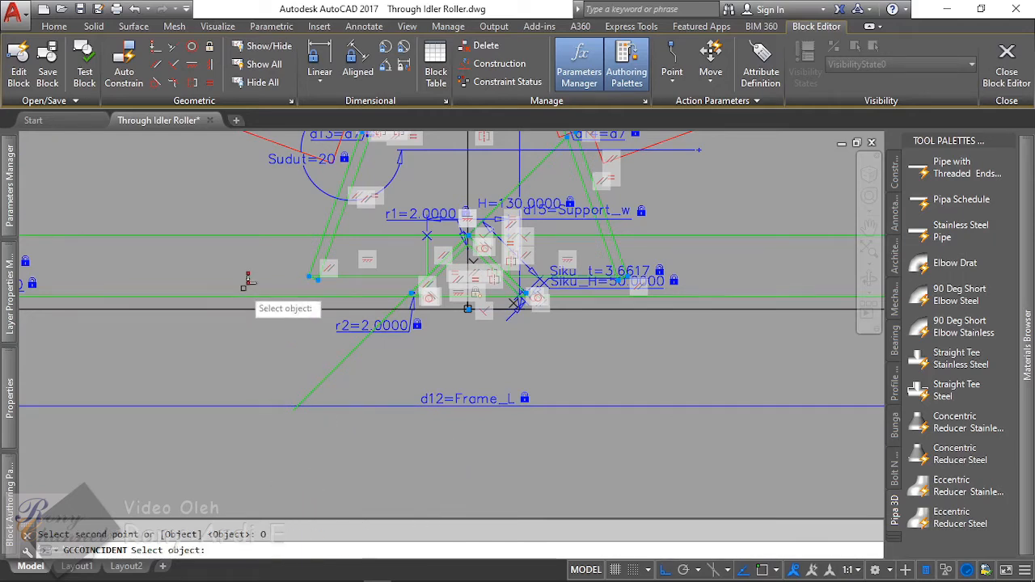
click(238, 300)
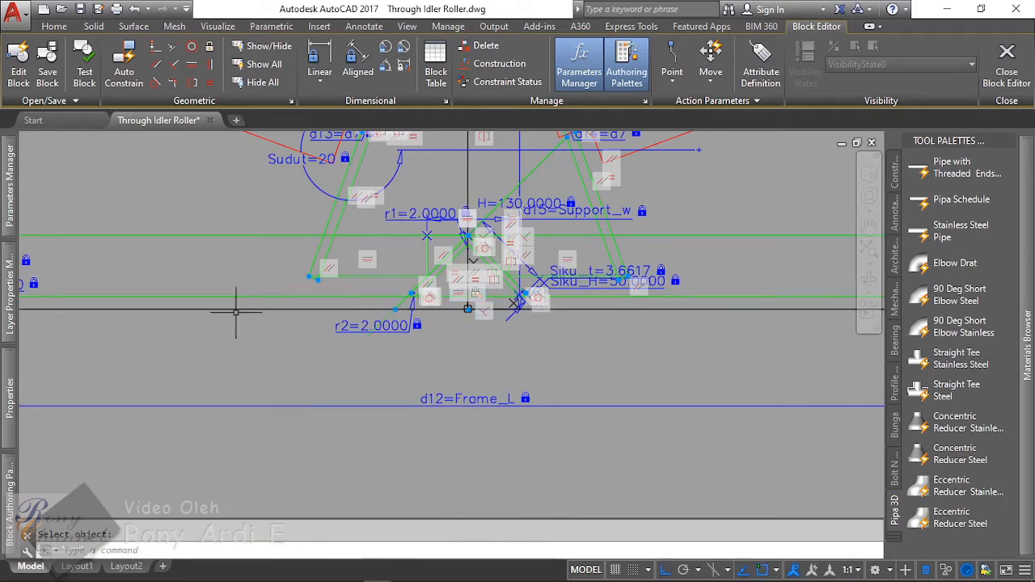
Step: Move the horizontal base line through the origin to the green Conveyor Belt Trough Idler Roller_Frame layer
scroll(236, 312, up, 2)
click(277, 305)
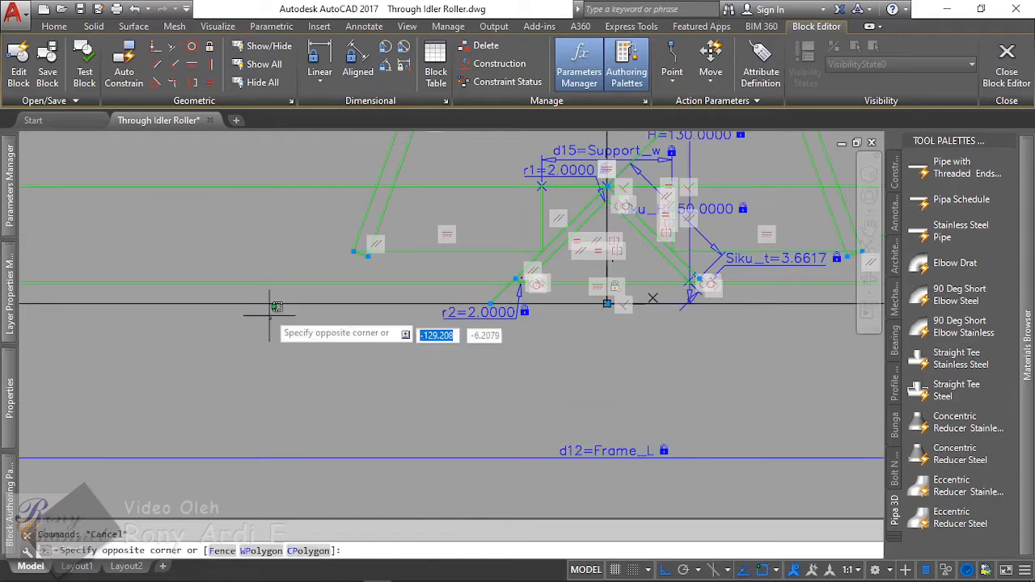
click(259, 300)
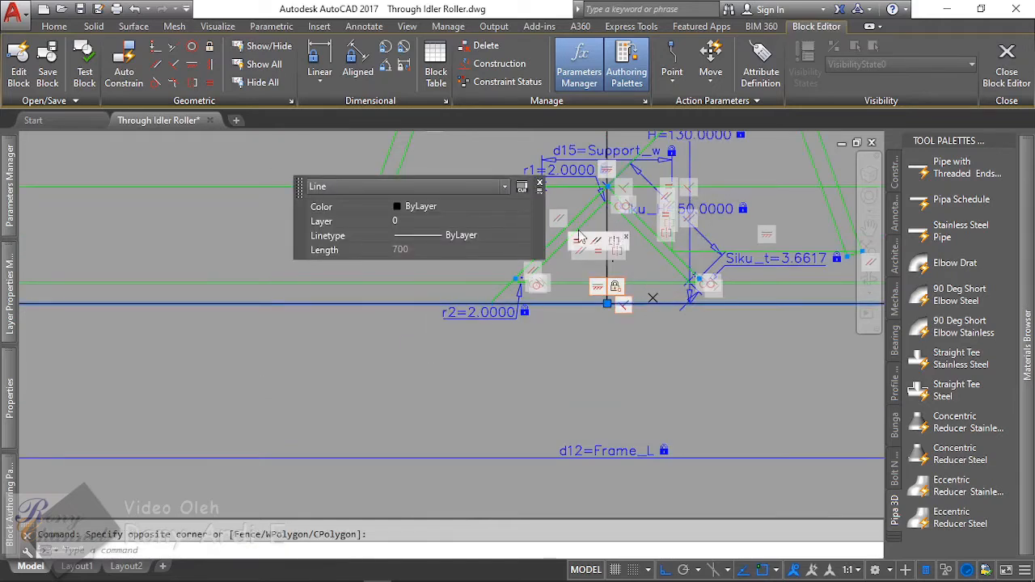
click(448, 220)
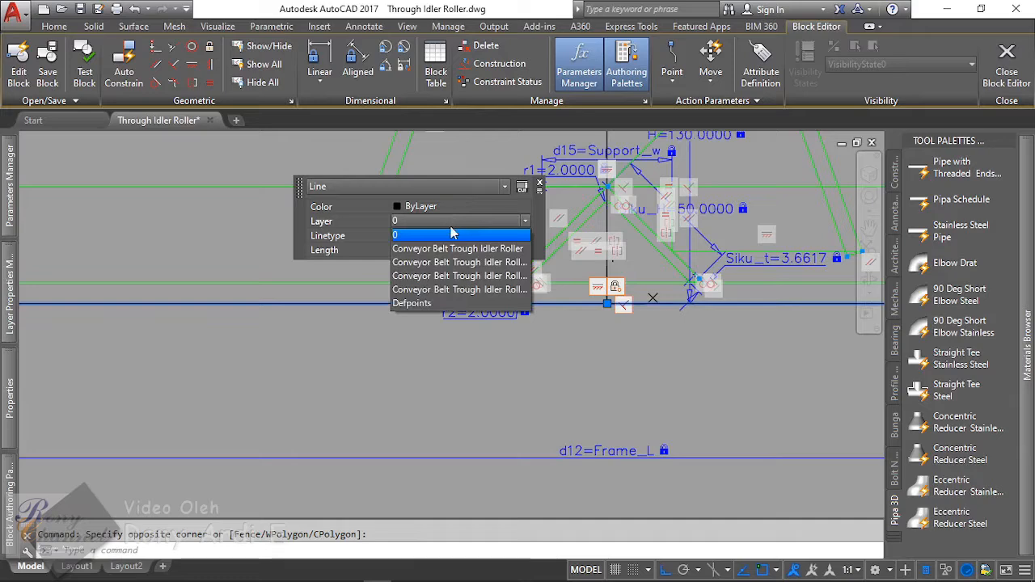
click(459, 278)
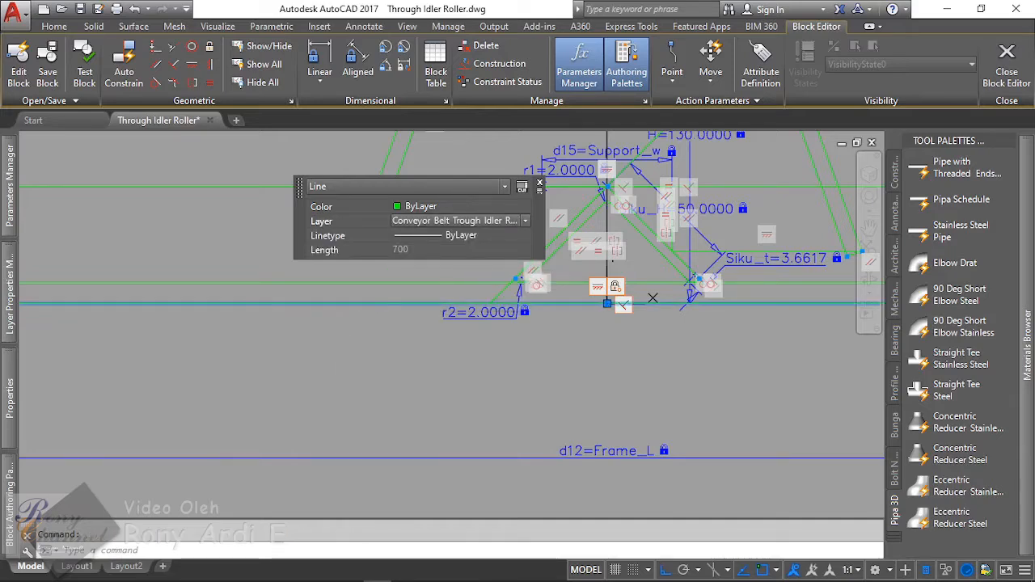
key(Escape)
Step: Check the layer and general properties of the vertical centre line
scroll(542, 215, down, 3)
scroll(469, 224, up, 4)
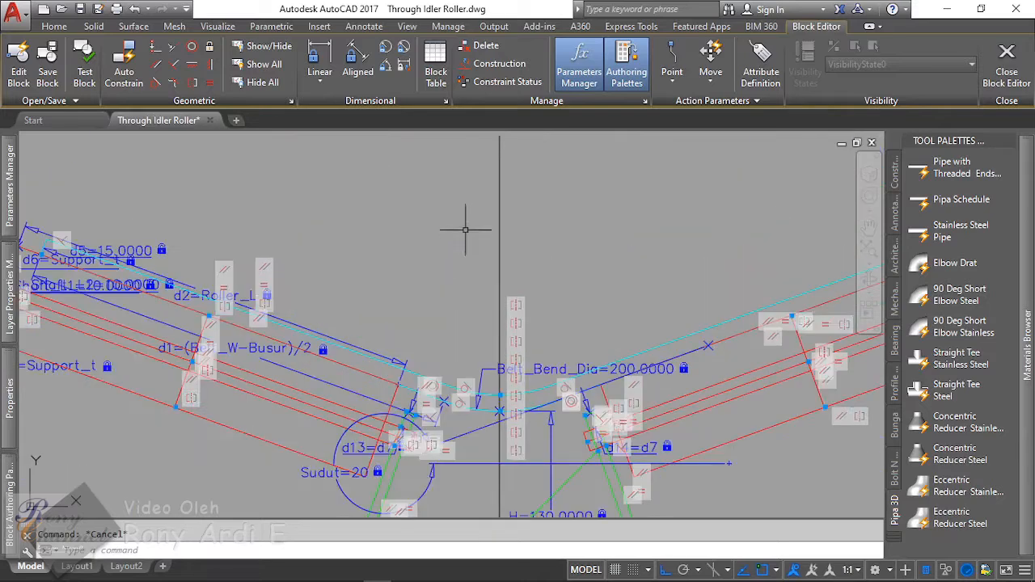
click(510, 181)
click(485, 161)
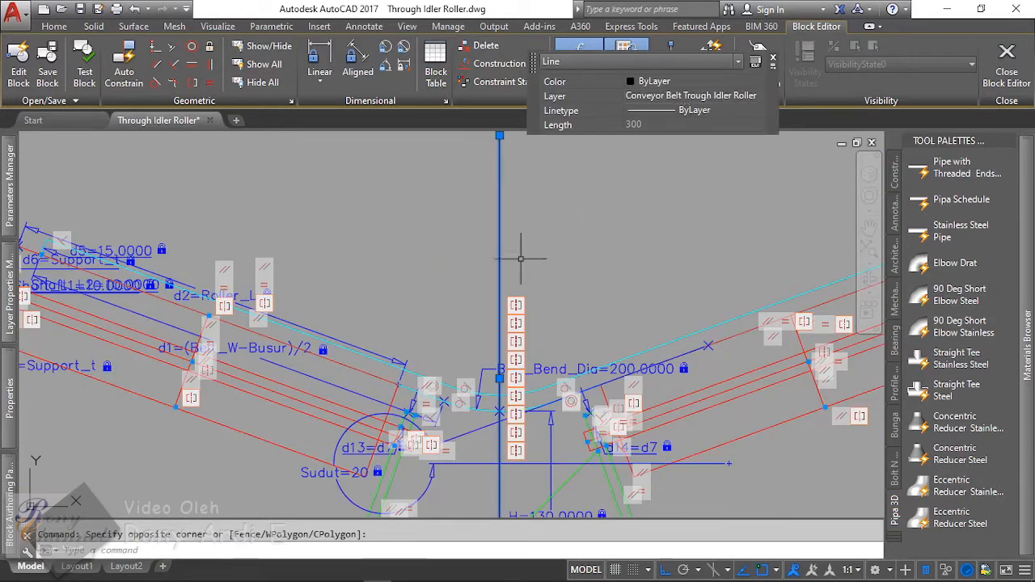
scroll(521, 258, down, 3)
key(Escape)
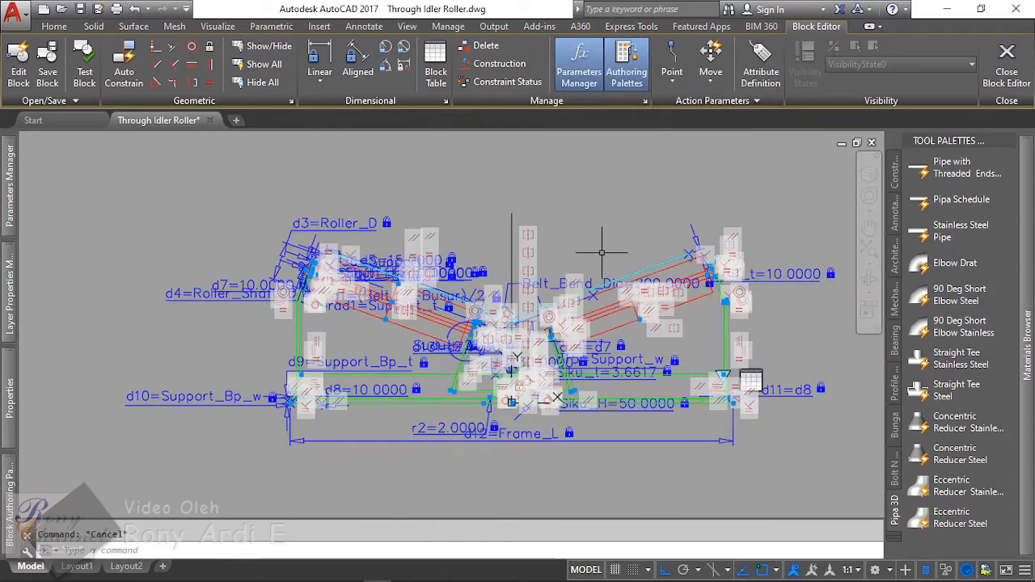
Step: Hide all geometric constraint markers in the block
scroll(482, 404, up, 4)
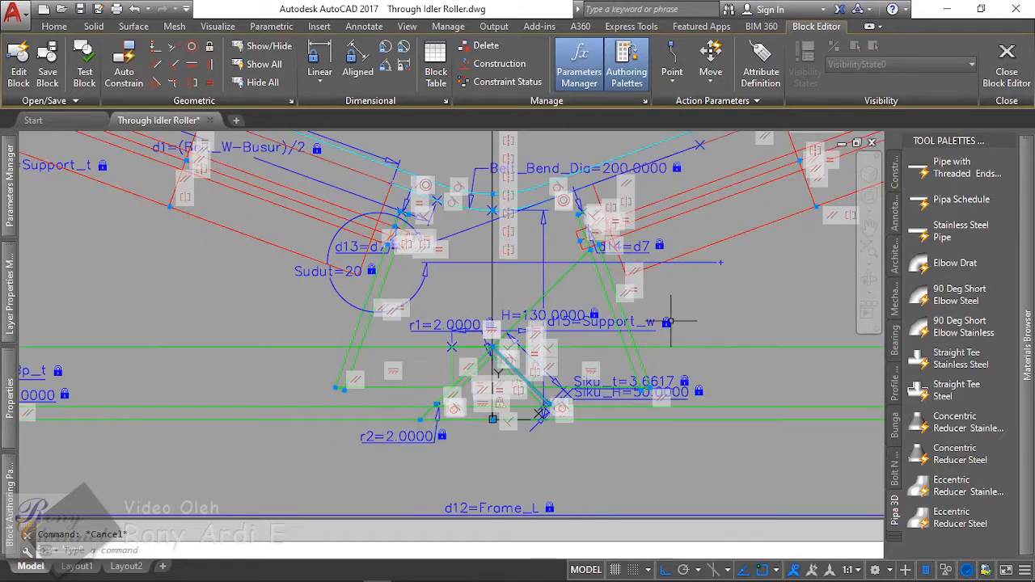
scroll(669, 321, down, 3)
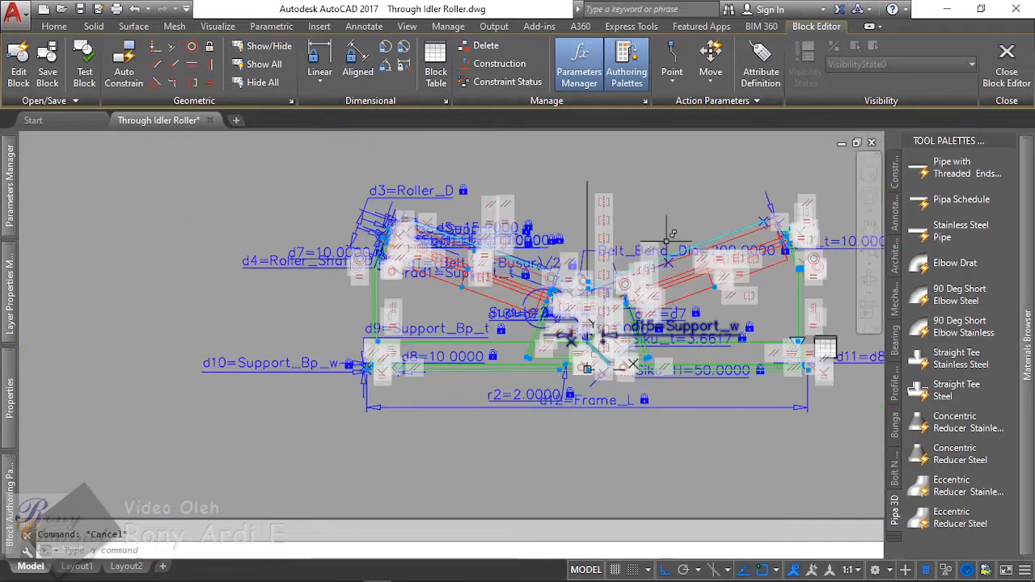
scroll(667, 241, up, 1)
scroll(542, 411, up, 3)
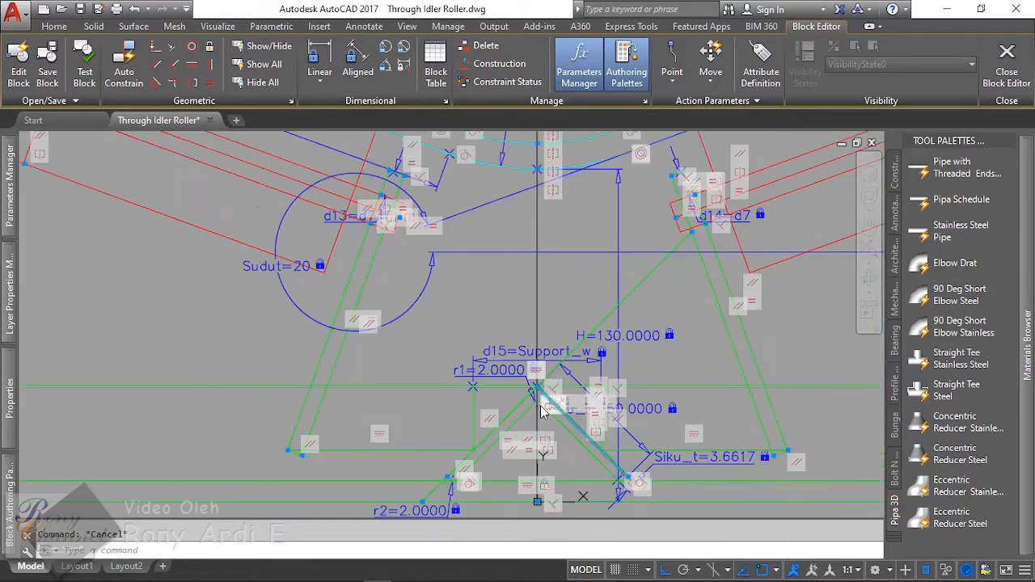
middle_drag(495, 394, 510, 256)
scroll(411, 243, down, 2)
mouse_move(411, 242)
middle_down()
mouse_move(400, 339)
mouse_move(400, 318)
middle_up()
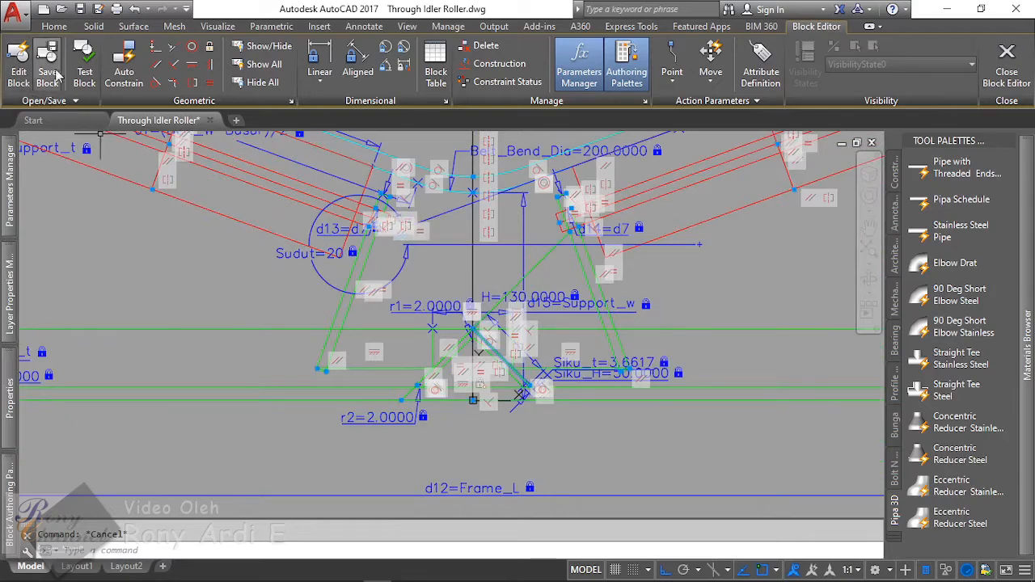
click(250, 84)
Step: Draw a second slanted line about 223 units long, descending rightward at about 40° from beside the left support across the angle profile
scroll(533, 376, up, 2)
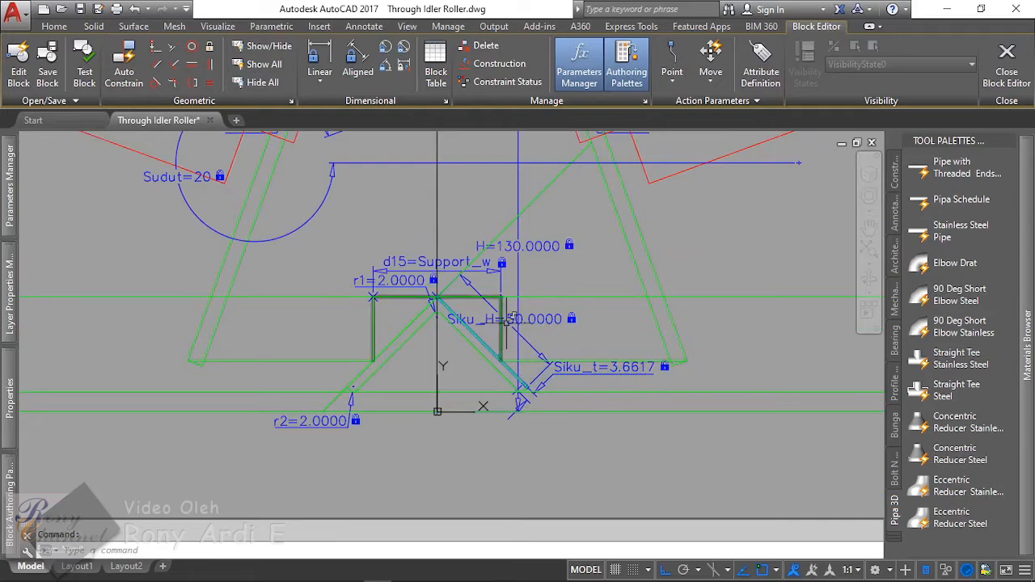
scroll(518, 324, down, 2)
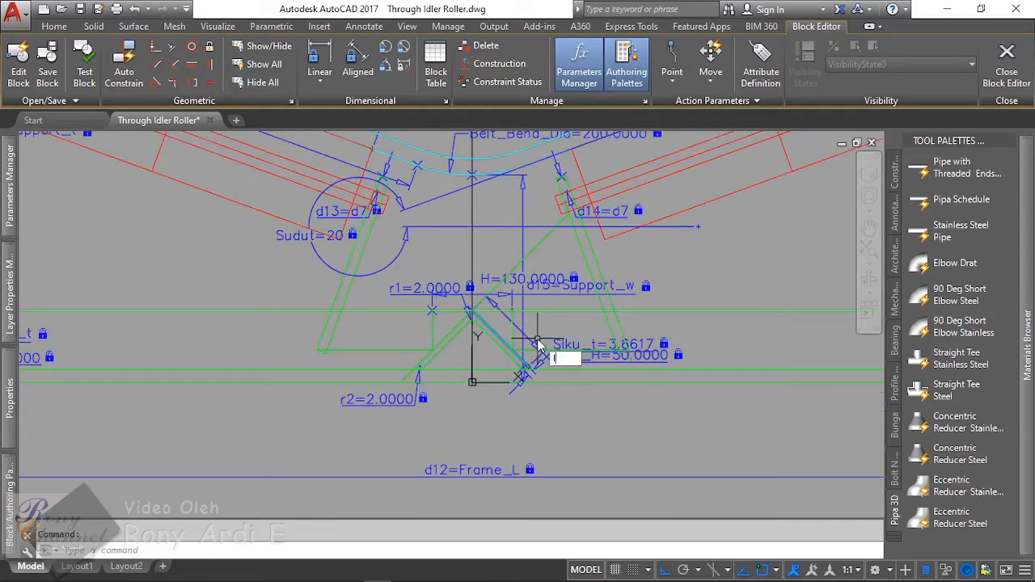
text(l)
key(Return)
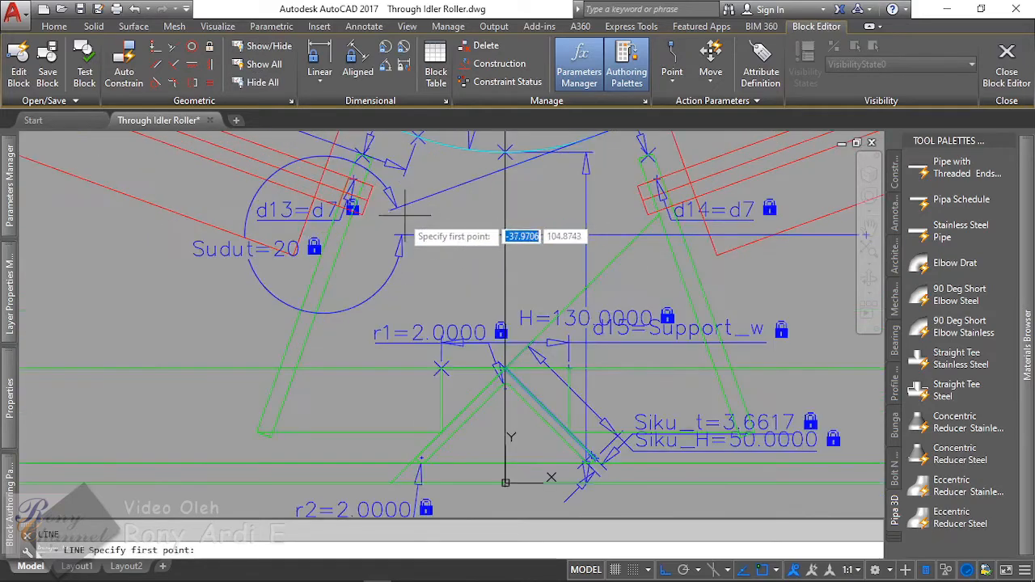
scroll(416, 214, up, 3)
scroll(420, 215, down, 3)
click(408, 215)
key(F8)
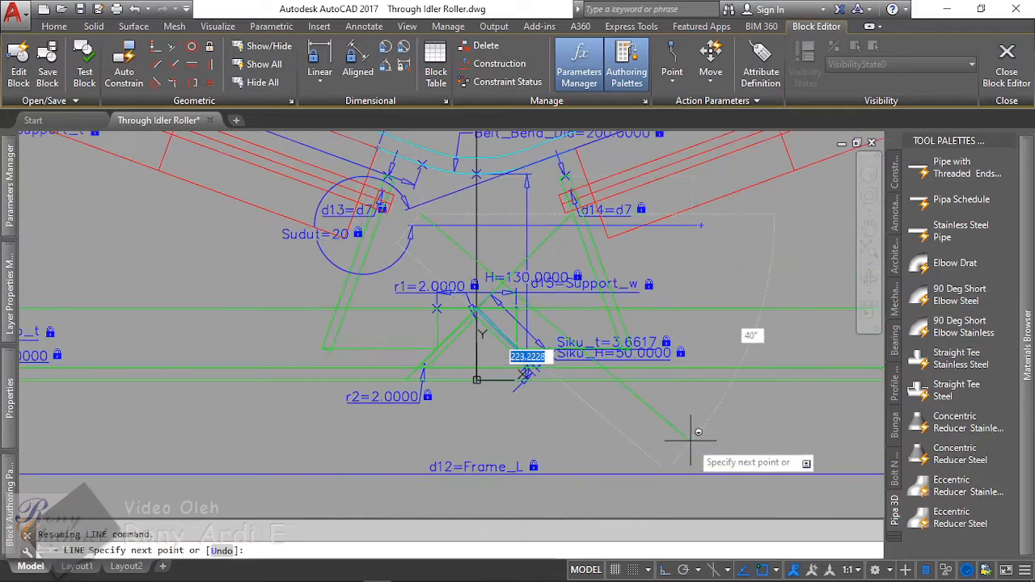
click(683, 431)
key(Escape)
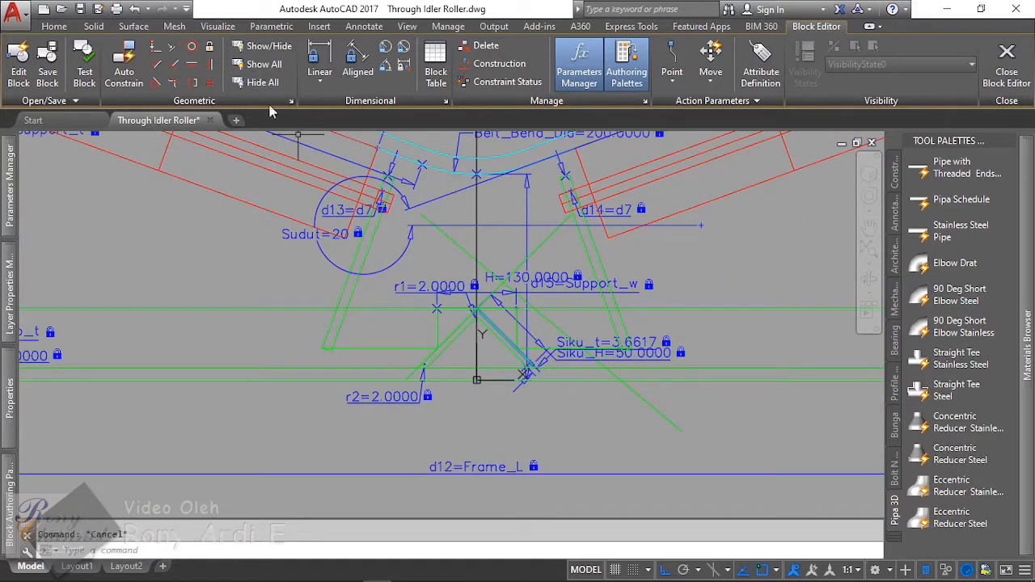
Step: Make the second slanted line coincident with the lower outer end of the angle profile's right leg, using the Object option
click(158, 46)
scroll(538, 355, up, 5)
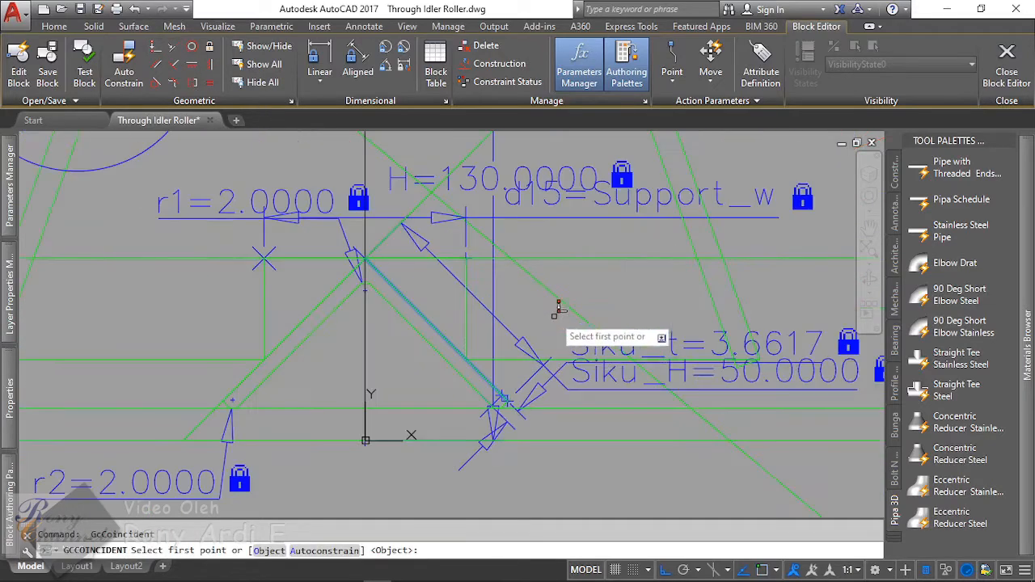
scroll(507, 402, up, 2)
click(503, 397)
scroll(503, 398, down, 3)
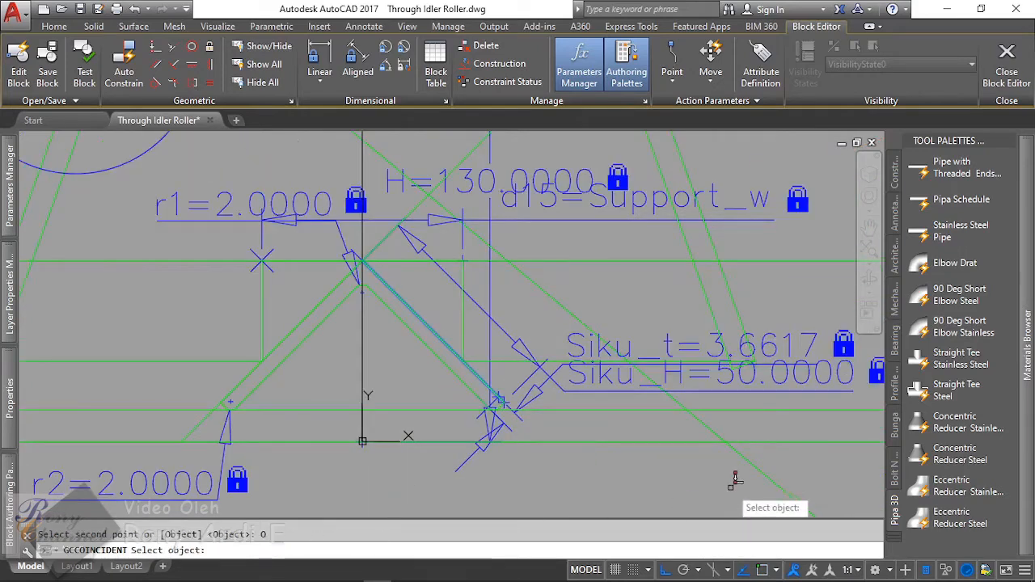
click(715, 425)
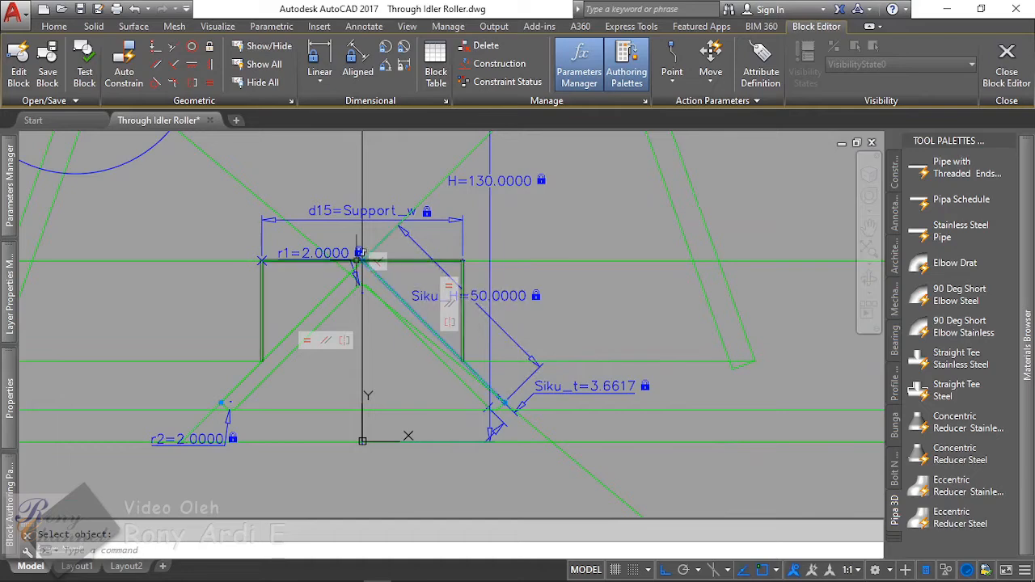
Step: Constrain the second slanted line to pass through the angle profile's apex with a coincident constraint, using the Object option
key(Return)
scroll(355, 255, up, 2)
click(381, 268)
scroll(421, 307, down, 3)
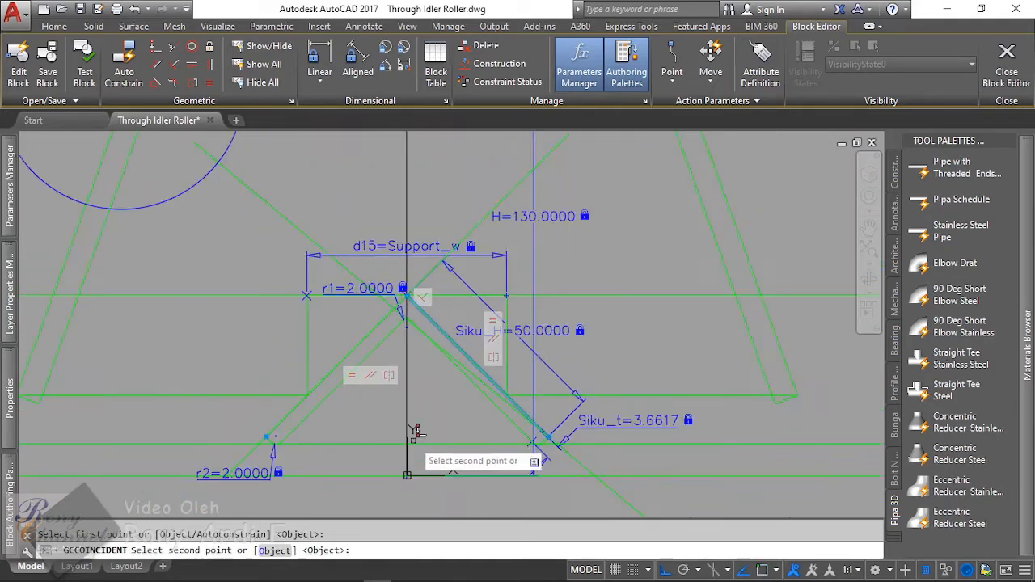
text(o)
key(Return)
click(285, 206)
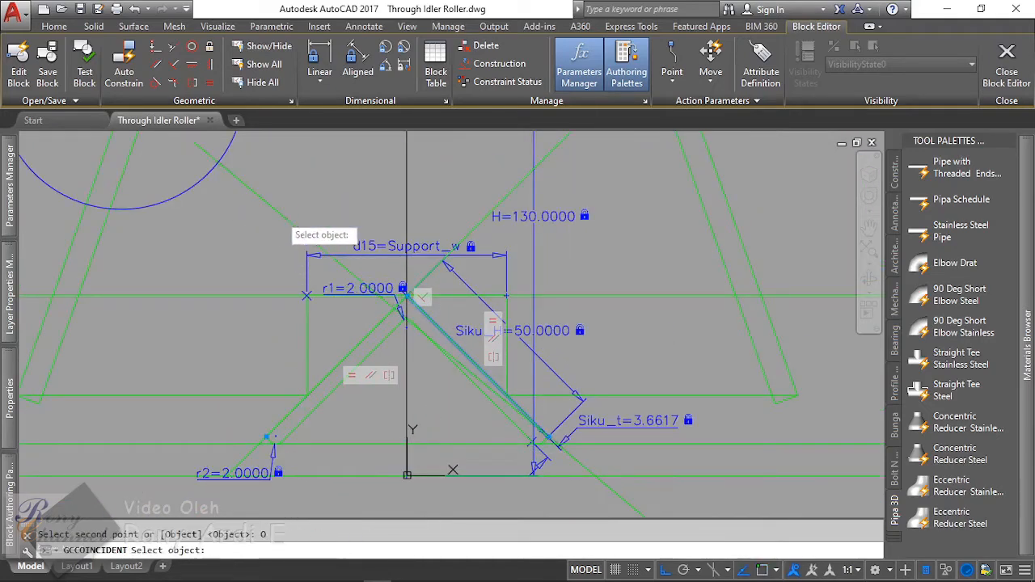
Step: Make the second slanted line's upper end coincident with the inner edge of the left sloped support, using the Object option
scroll(358, 342, down, 2)
scroll(442, 303, up, 4)
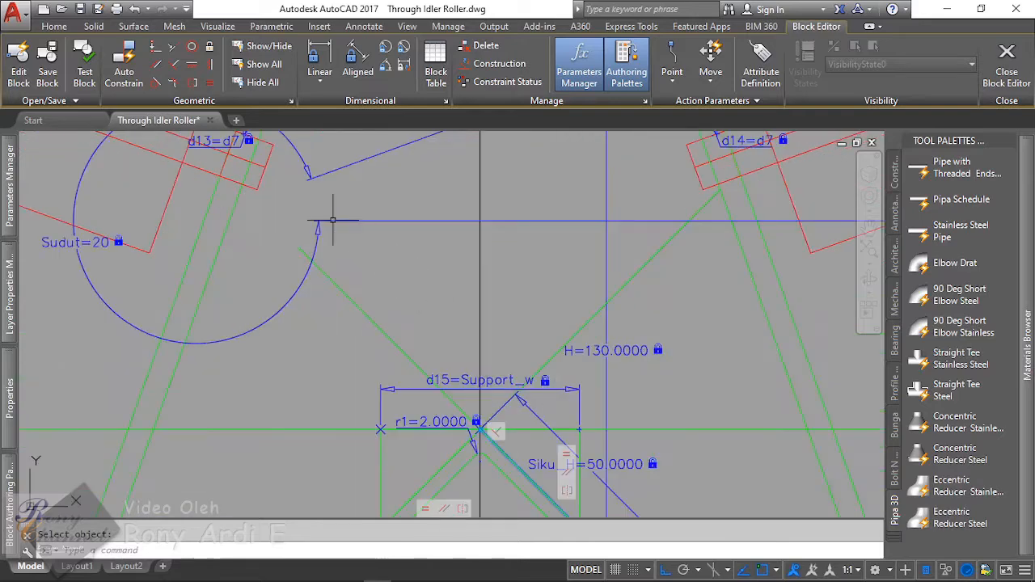
key(Return)
click(293, 239)
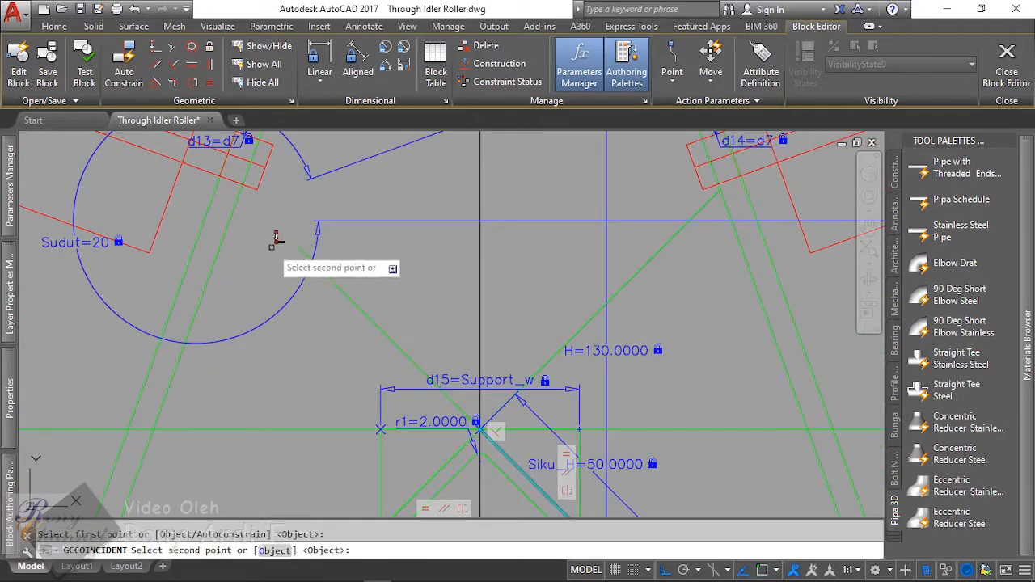
key(Return)
click(219, 254)
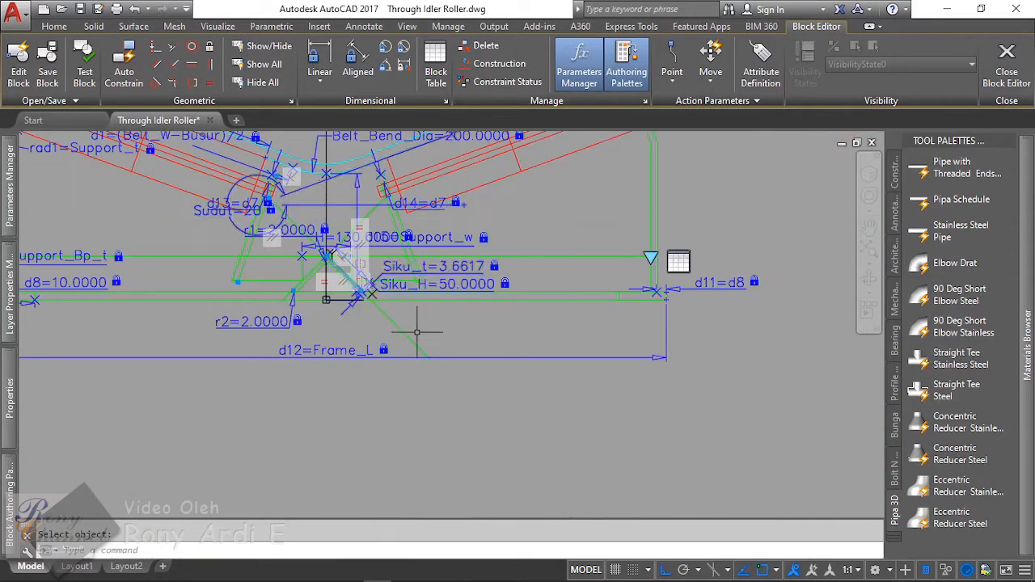
Step: Make the lower ends of both slanted helper lines coincident with the frame's bottom line, using the Object option
key(Return)
scroll(428, 338, up, 3)
click(434, 380)
scroll(444, 376, down, 4)
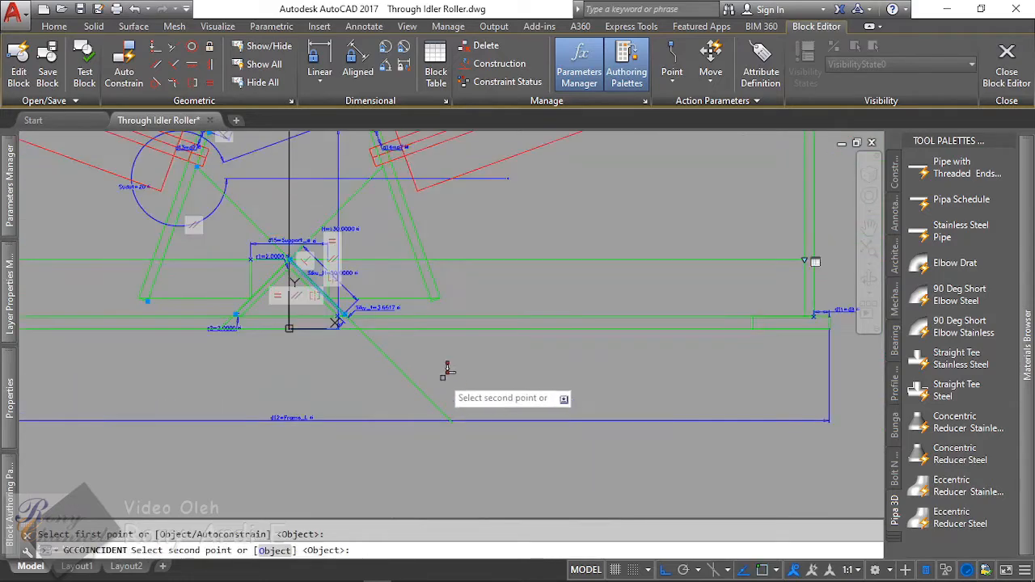
scroll(404, 369, up, 5)
key(Return)
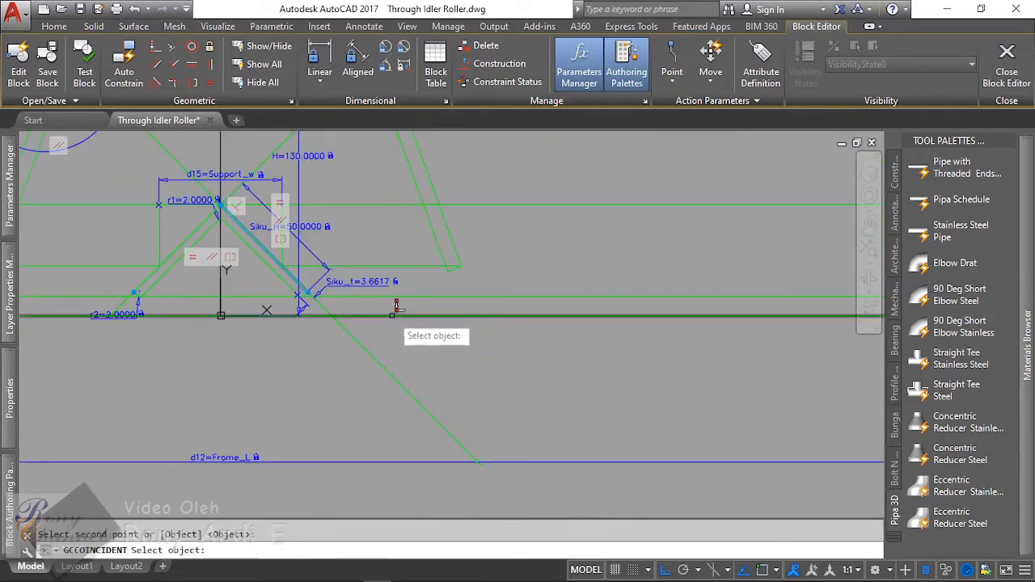
scroll(510, 341, down, 3)
scroll(391, 315, up, 3)
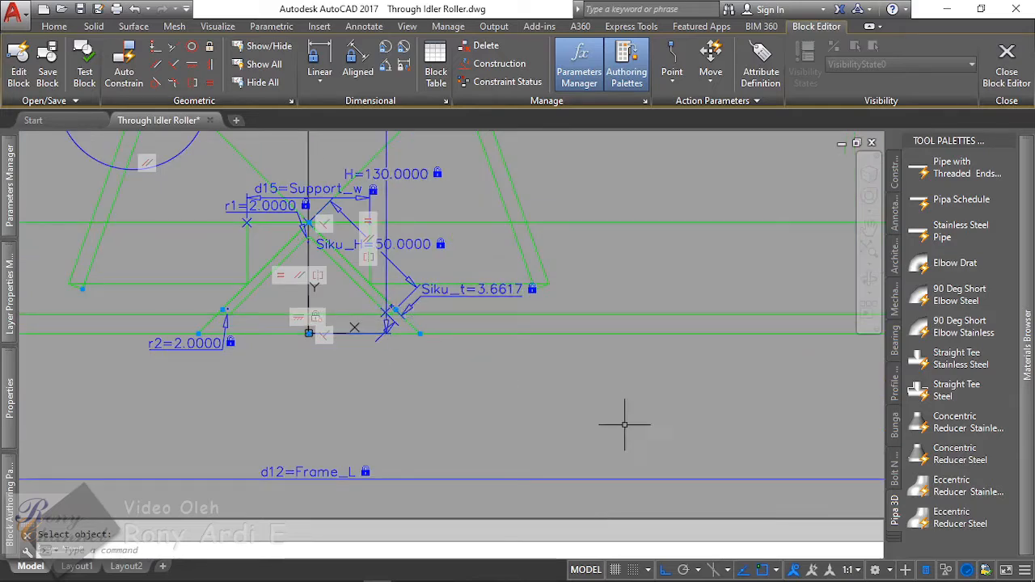
Step: Stretch the support plate's left leg slightly below the corner and pull the adjoining horizontal line's end back leftward
scroll(619, 420, down, 2)
scroll(411, 363, up, 3)
key(Escape)
click(488, 374)
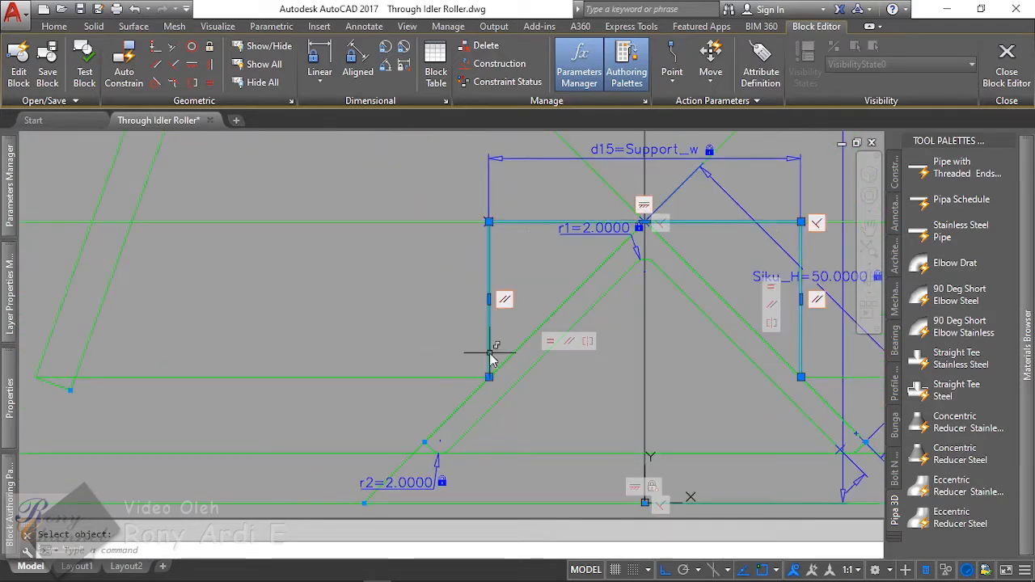
click(489, 376)
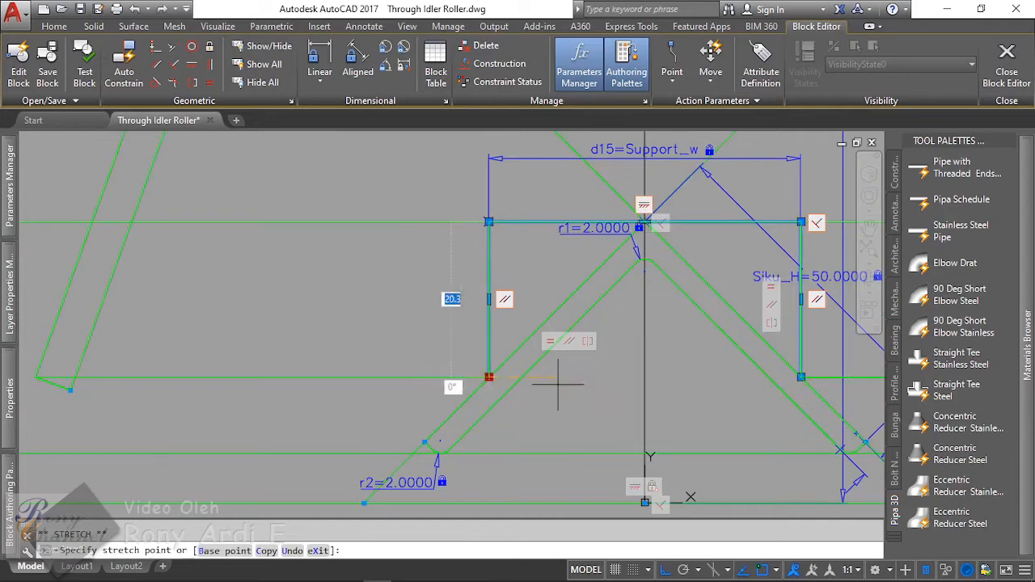
scroll(487, 397, up, 4)
click(498, 380)
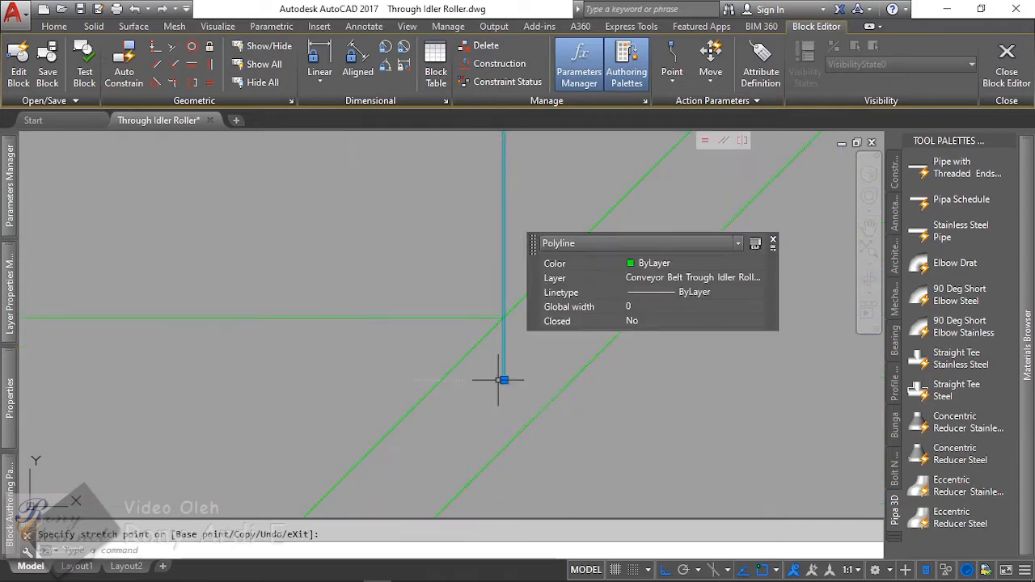
click(485, 317)
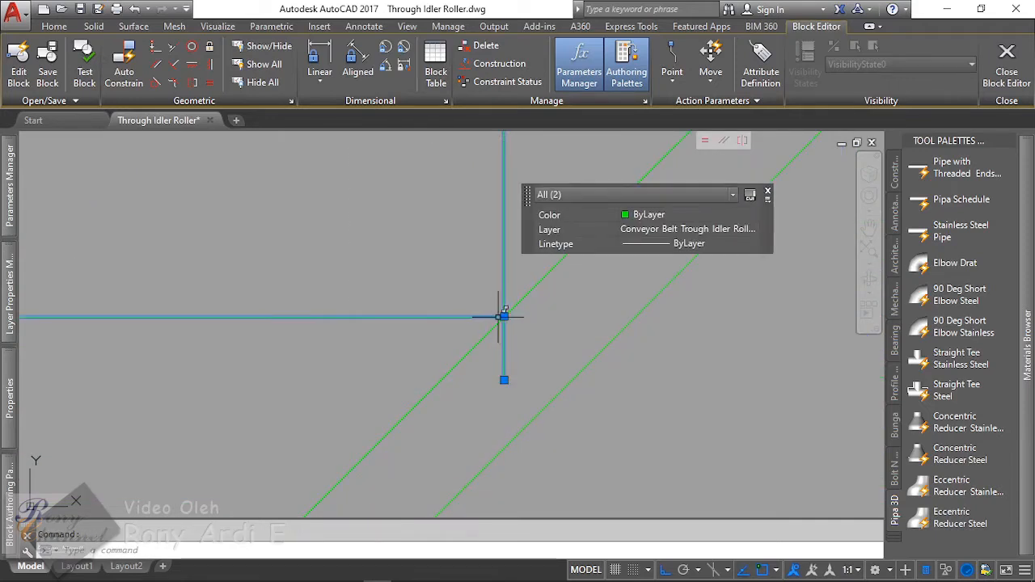
click(503, 315)
click(157, 213)
key(Escape)
scroll(341, 391, down, 2)
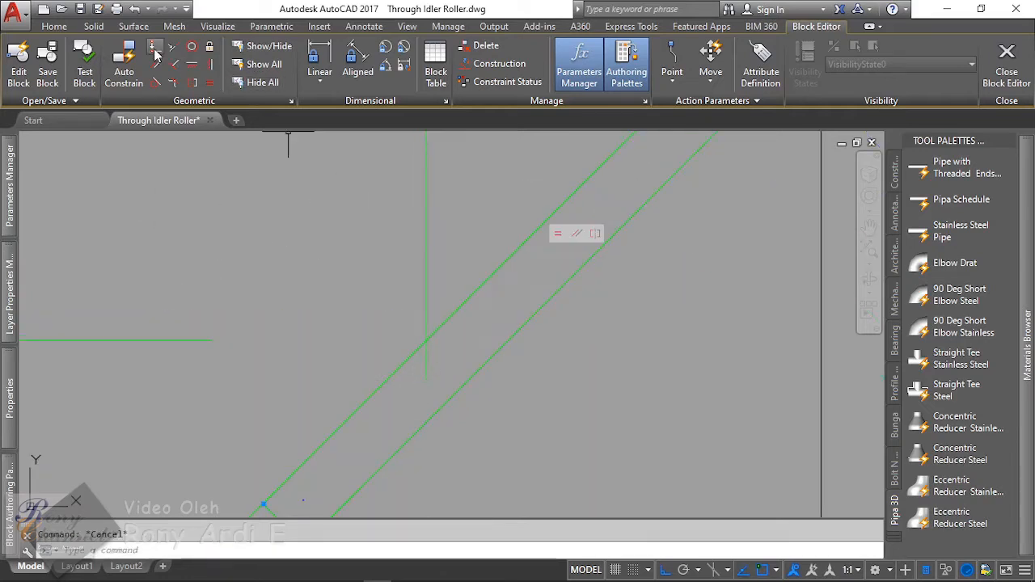
Step: Apply a coincident constraint between the support plate's lower left end and the adjoining horizontal line's right end
click(156, 51)
click(429, 372)
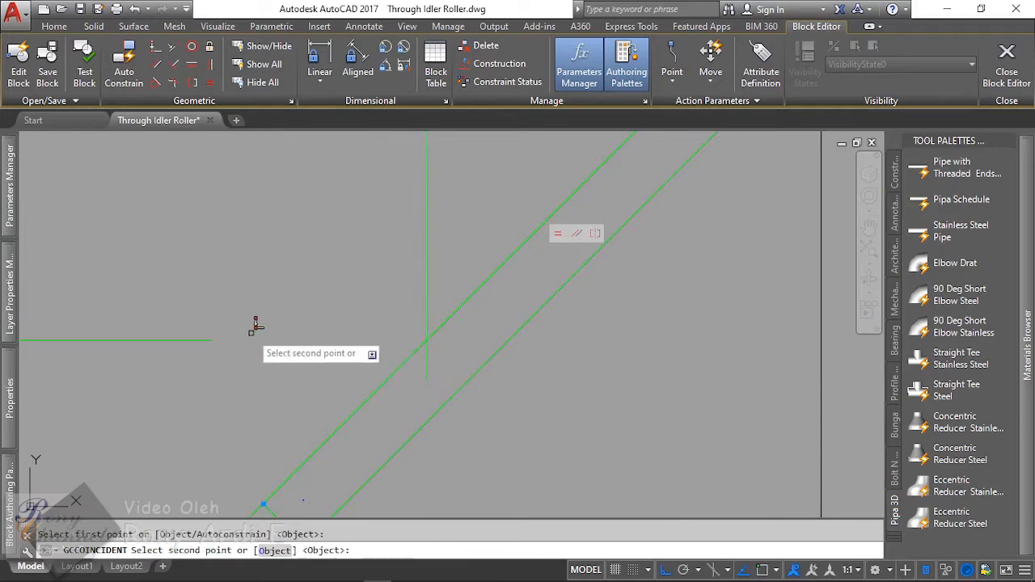
click(210, 340)
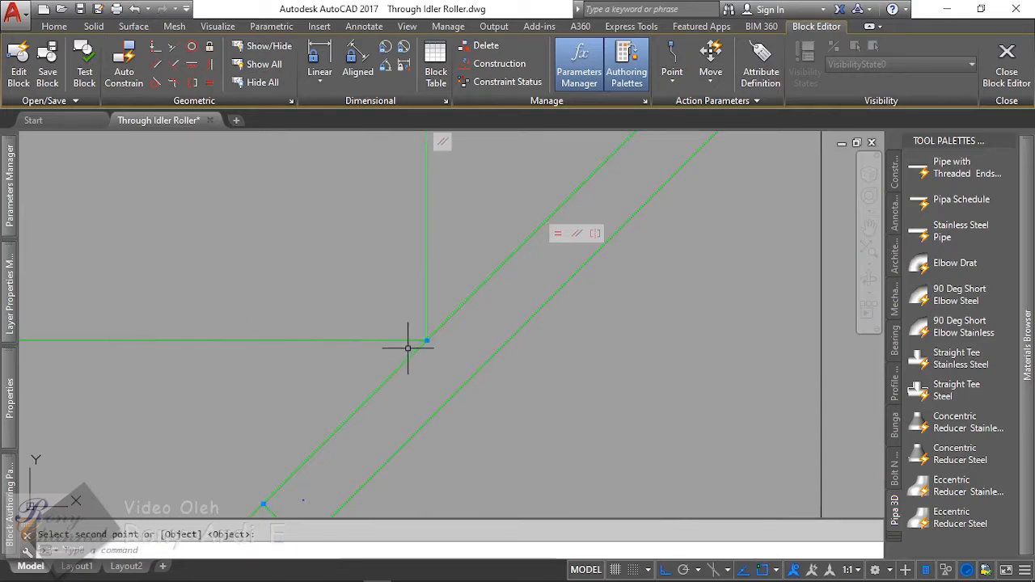
Step: Constrain the support plate's lower left corner onto the slanted helper line along the profile's left leg, using coincident with the Object option
click(155, 51)
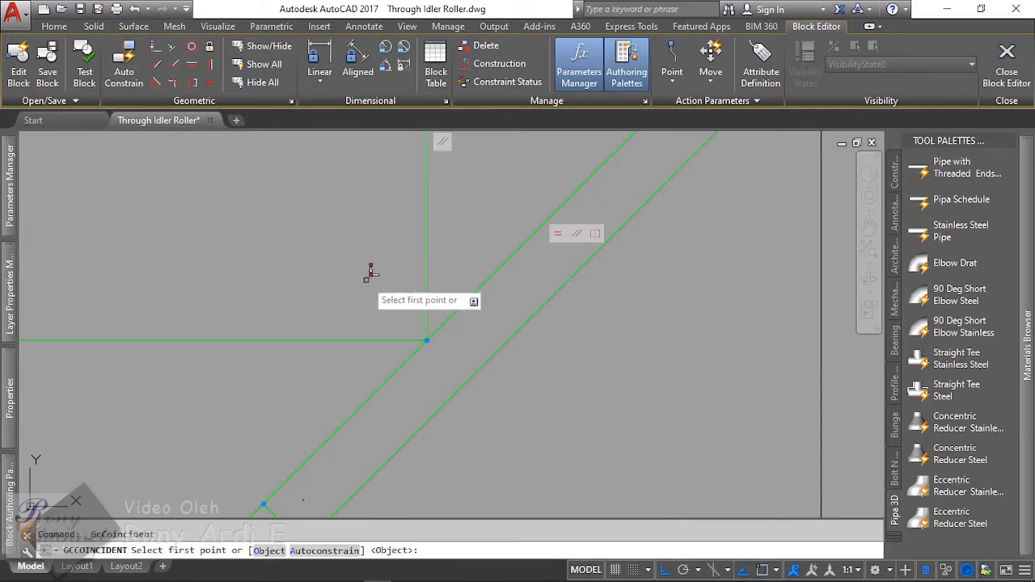
click(427, 327)
scroll(418, 323, down, 3)
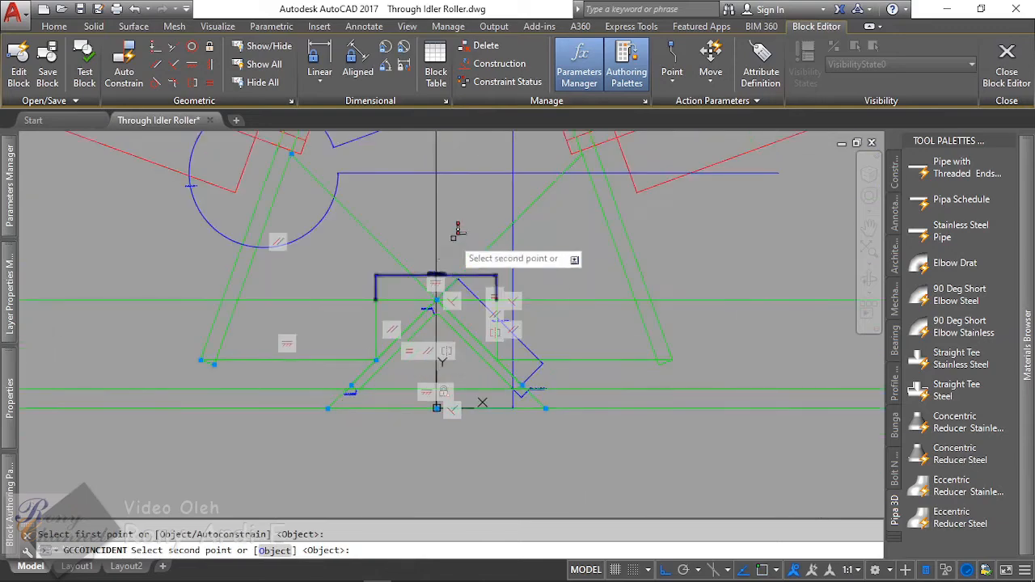
scroll(484, 252, down, 3)
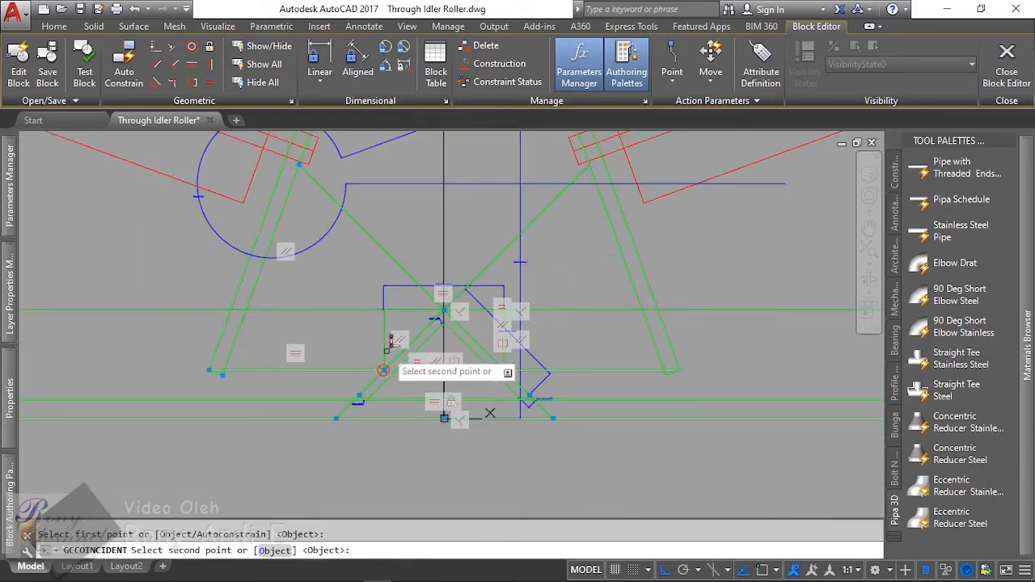
click(275, 551)
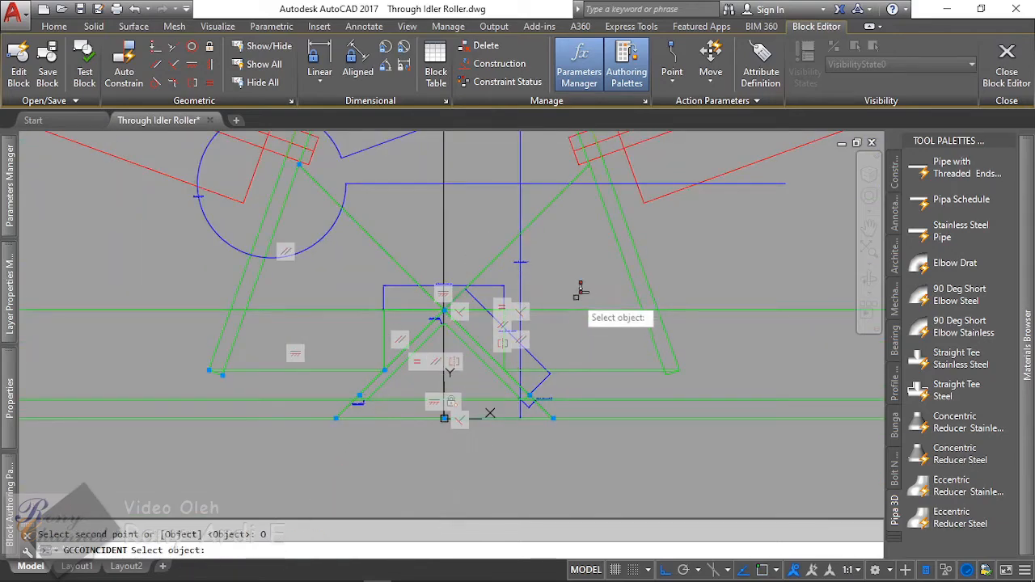
key(Return)
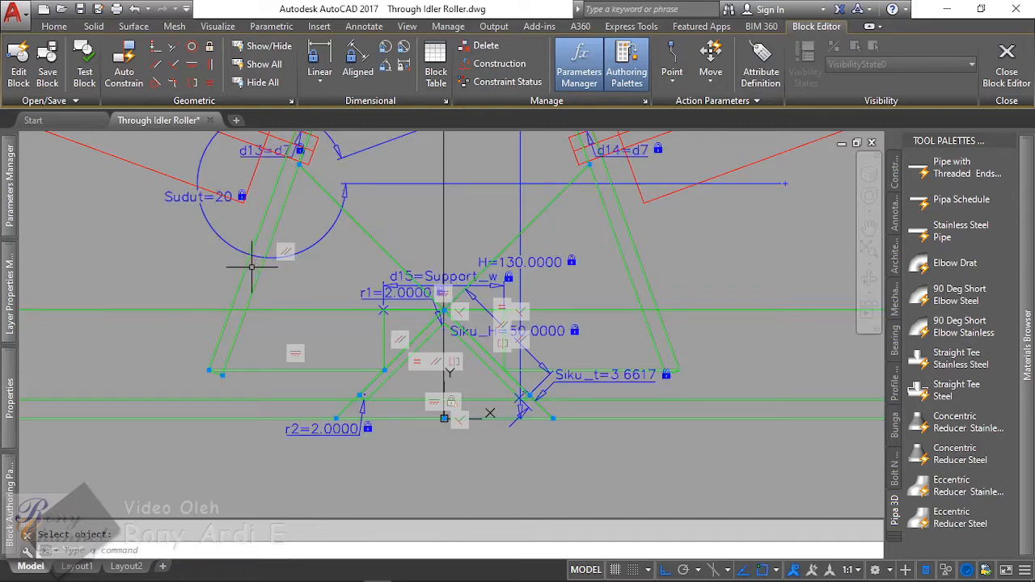
Step: Shorten the support plate's right leg and pull the adjoining horizontal line's left end away from the corner
scroll(496, 353, up, 4)
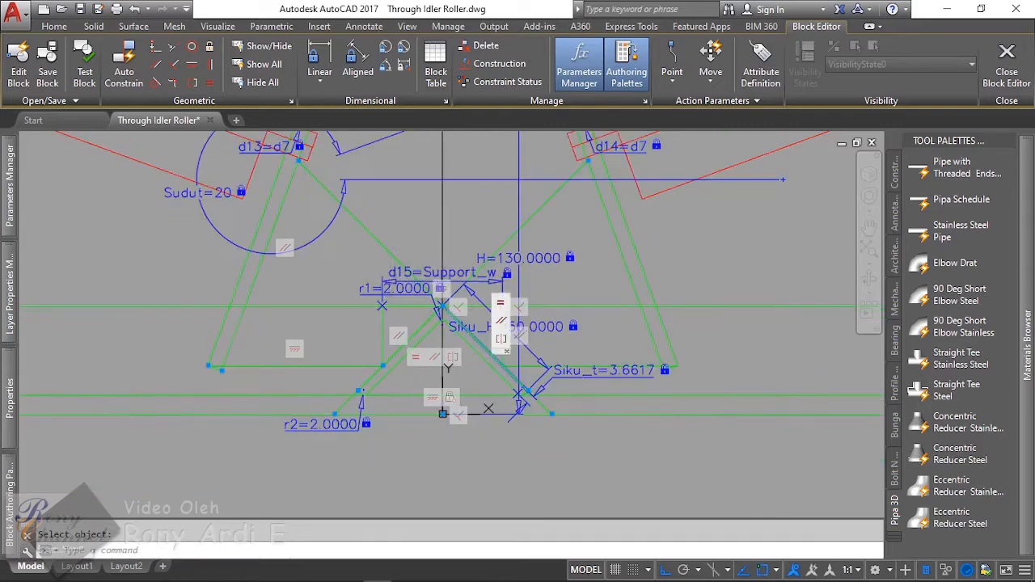
click(481, 372)
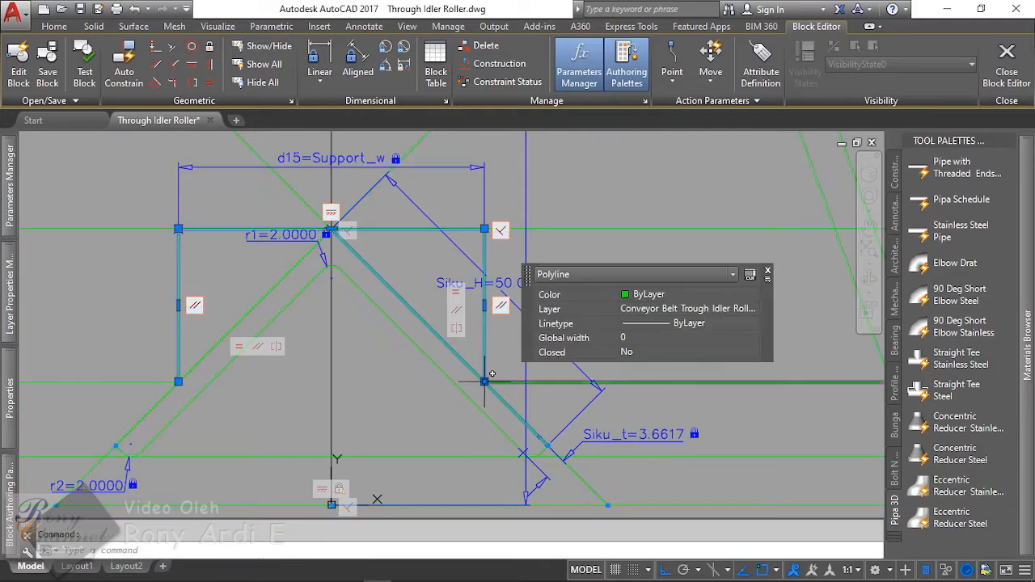
click(483, 376)
scroll(487, 360, up, 3)
click(490, 330)
scroll(445, 347, down, 2)
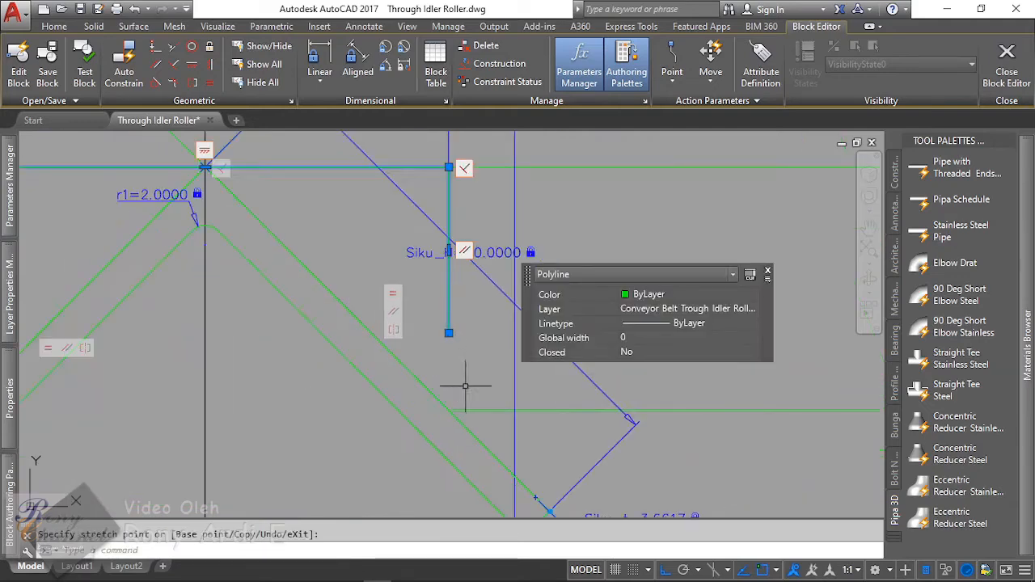
click(457, 410)
click(449, 410)
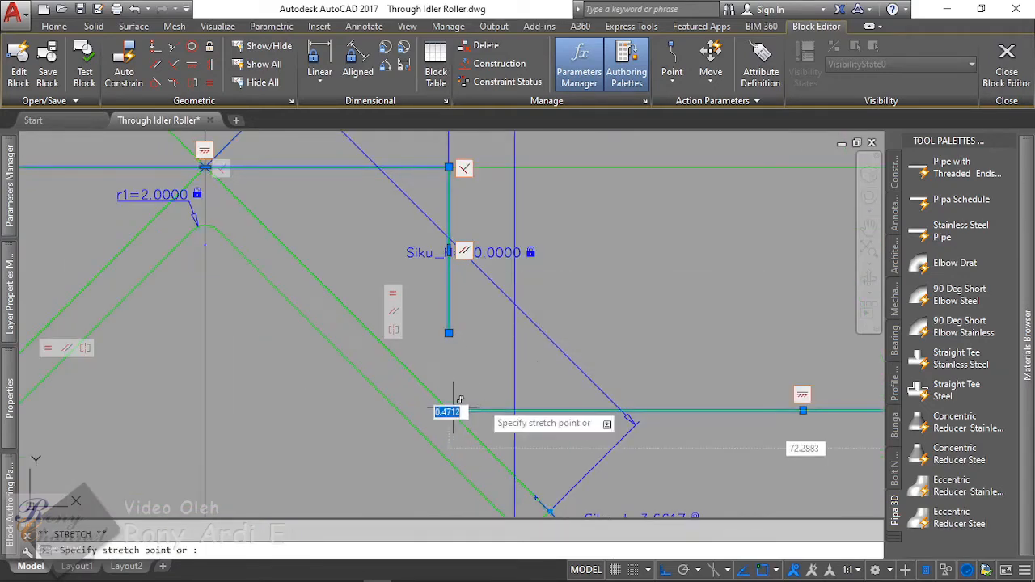
click(539, 385)
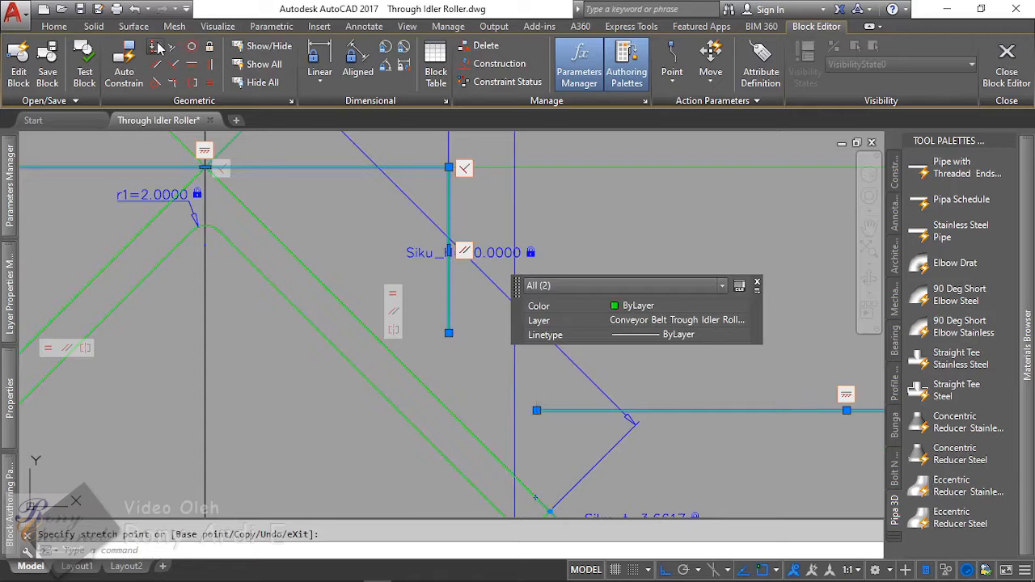
Step: Apply a coincident constraint between the right horizontal line's left end and the support plate's lower right end
click(159, 47)
click(537, 410)
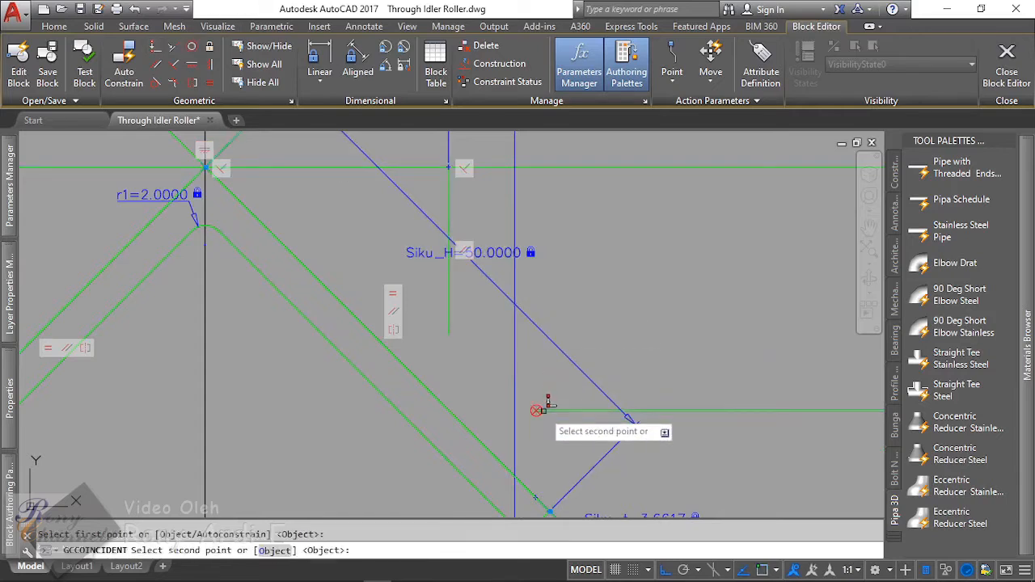
click(450, 317)
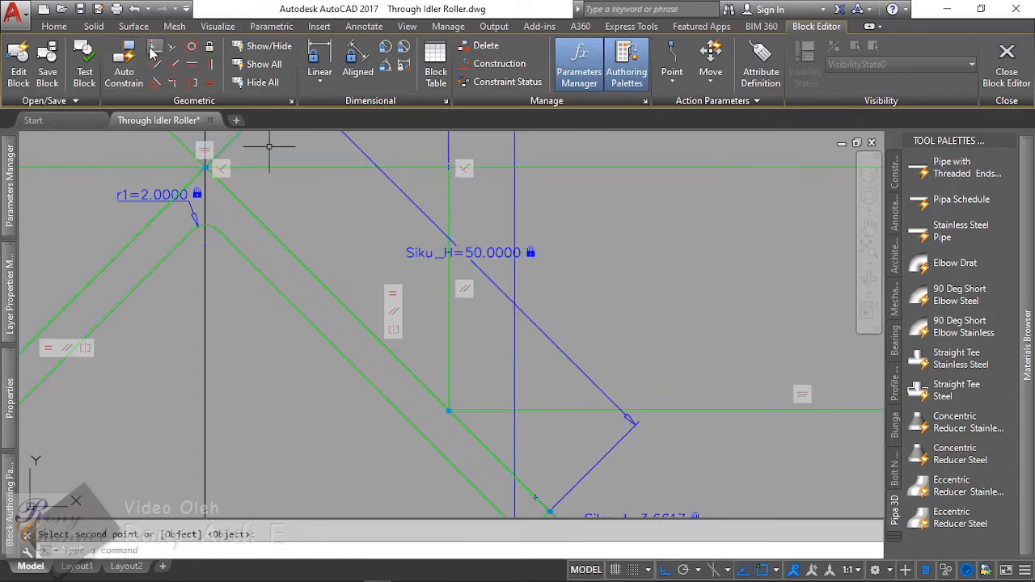
Step: Try to make the support plate's lower right corner coincident with the second slanted line, using the Object option
click(152, 50)
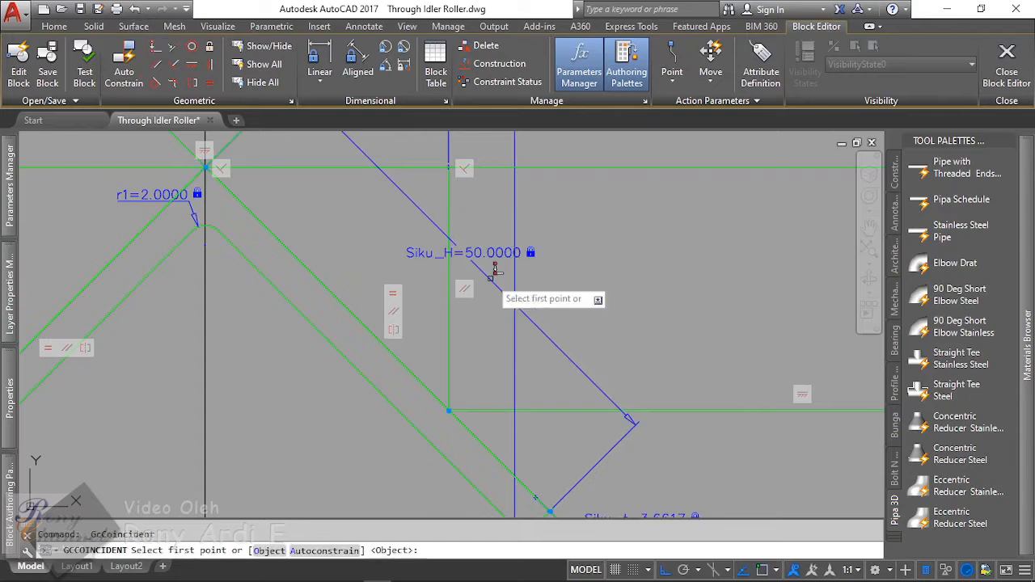
click(470, 400)
scroll(464, 372, down, 2)
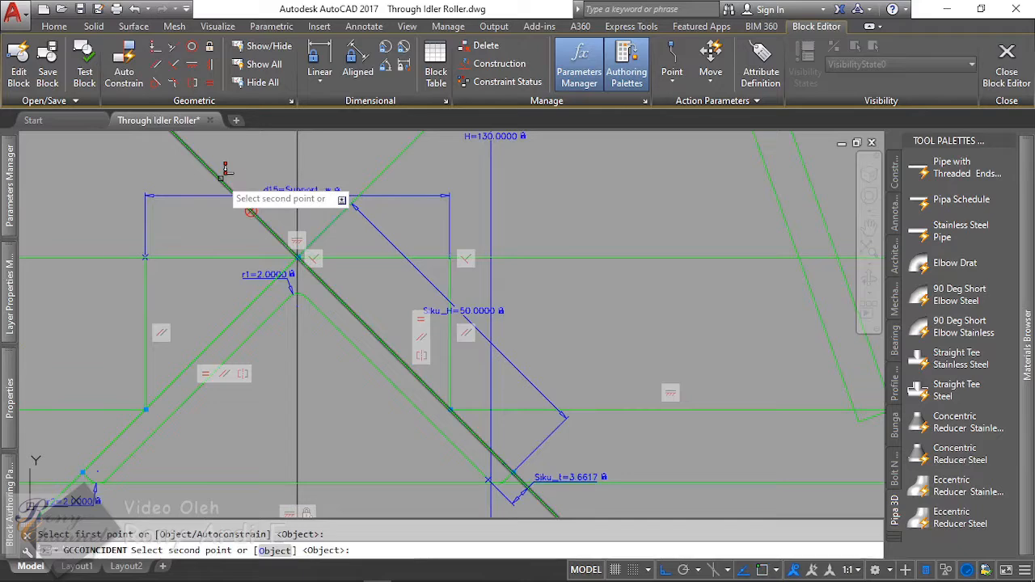
scroll(274, 178, down, 2)
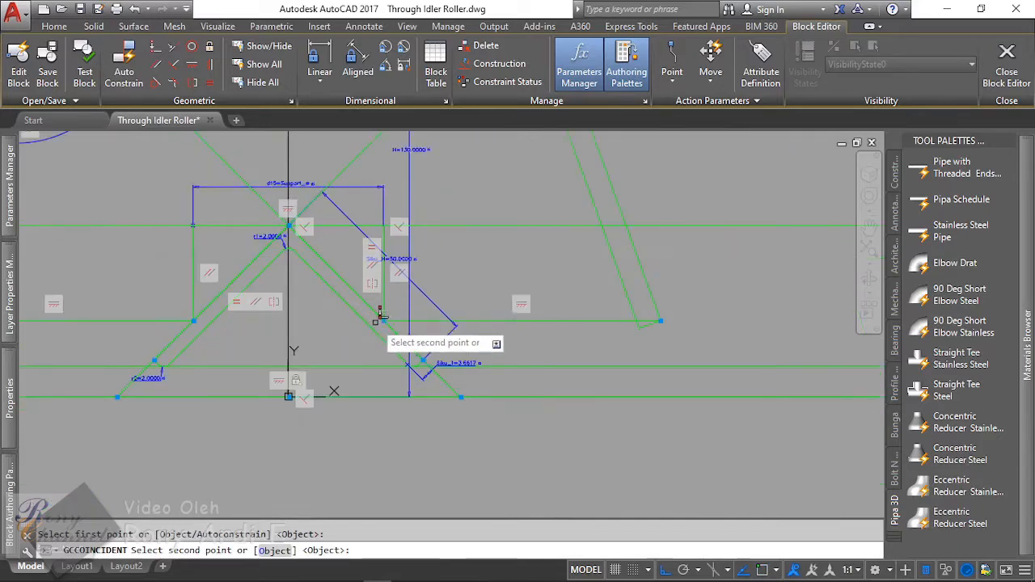
scroll(465, 379, up, 2)
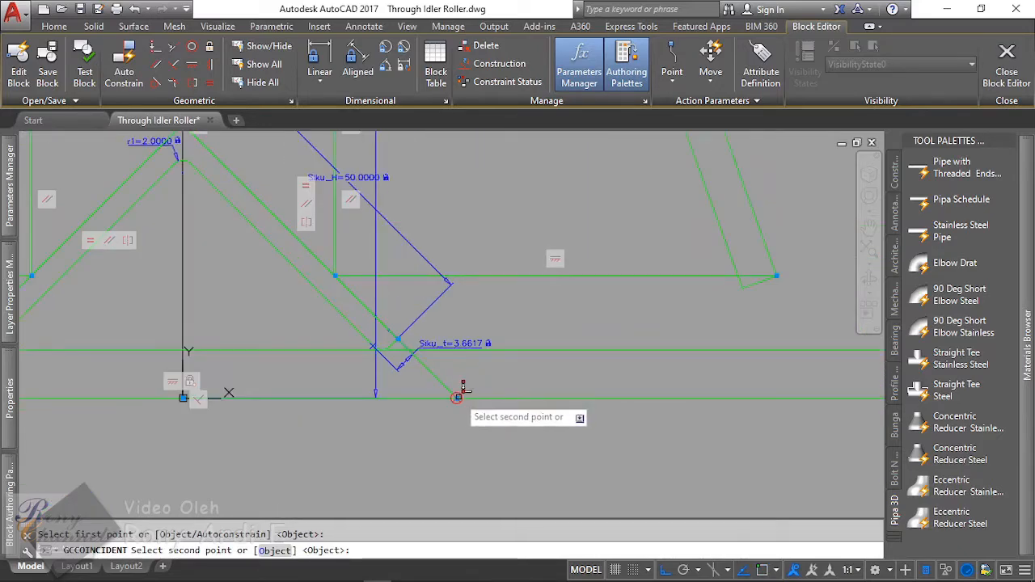
scroll(462, 390, down, 2)
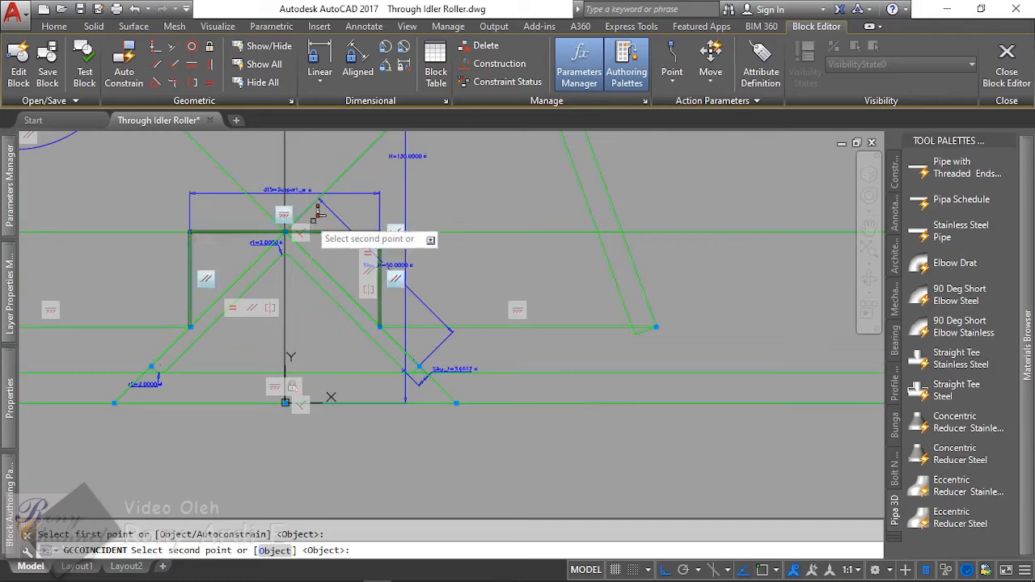
click(257, 198)
click(264, 554)
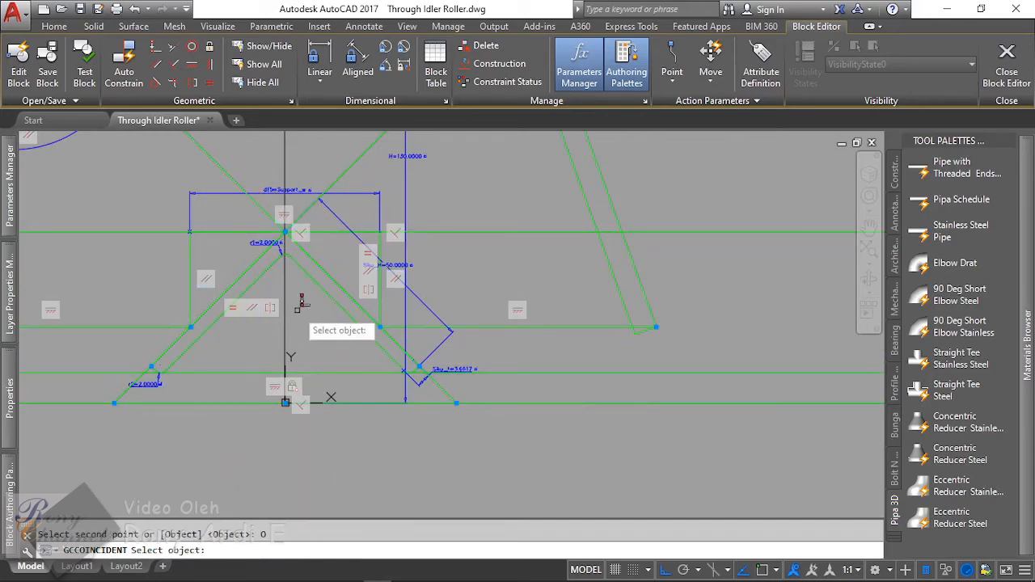
scroll(276, 153, up, 2)
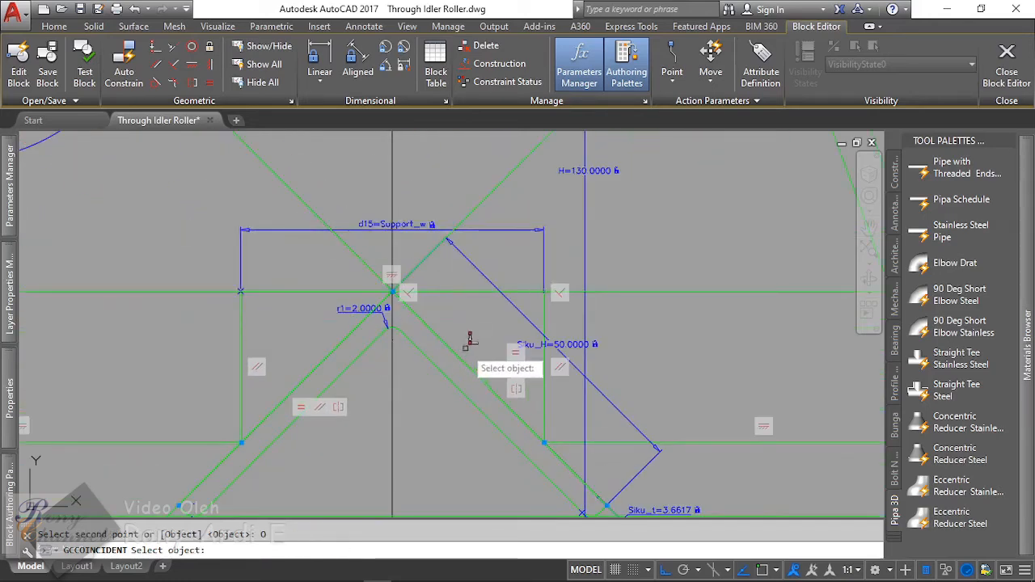
scroll(470, 340, down, 2)
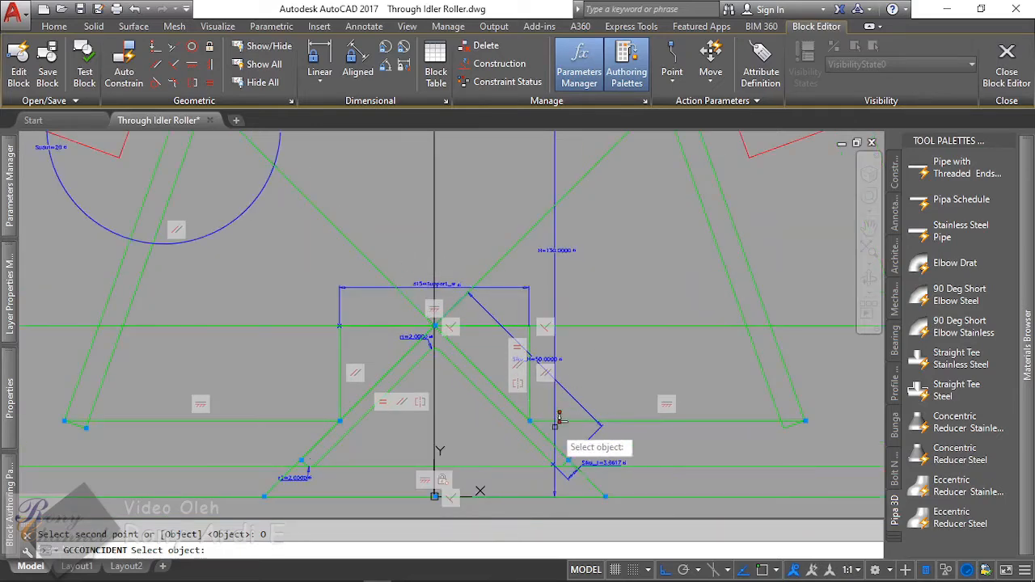
click(329, 217)
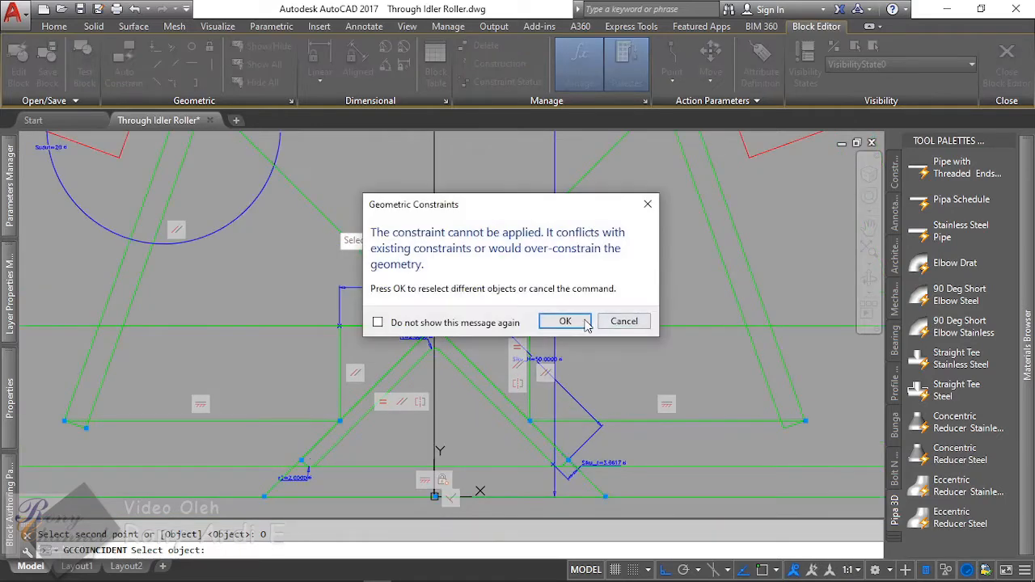
click(623, 322)
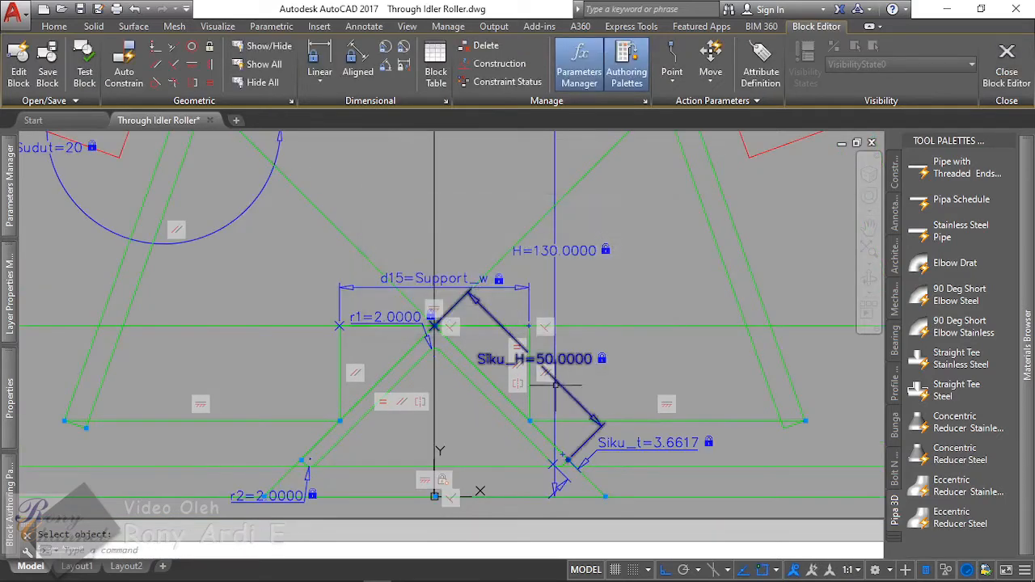
Step: Inspect the support plate's lower right corner and the coincident constraint markers where it meets the slanted helper line
click(530, 418)
scroll(546, 412, up, 2)
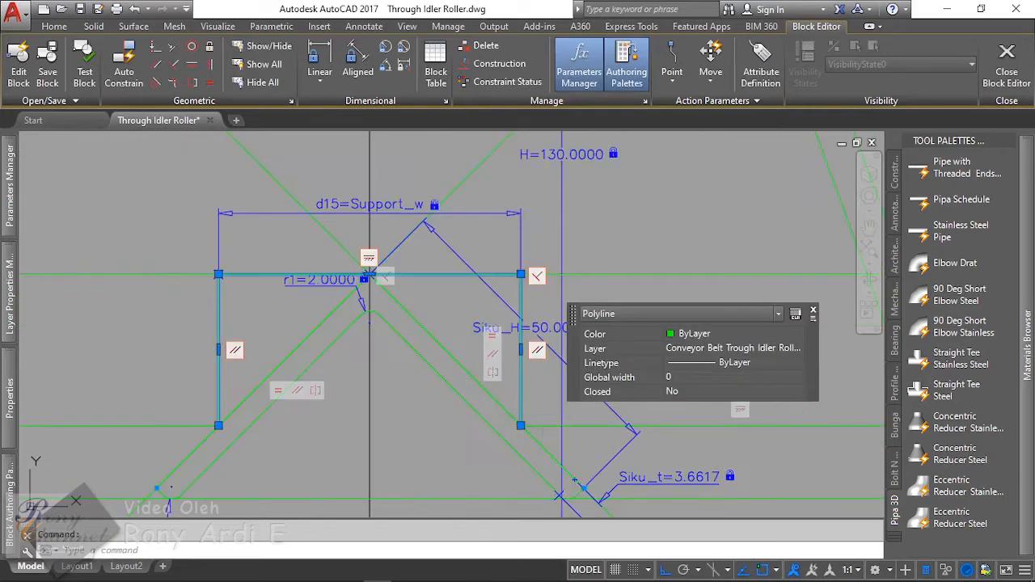
key(Escape)
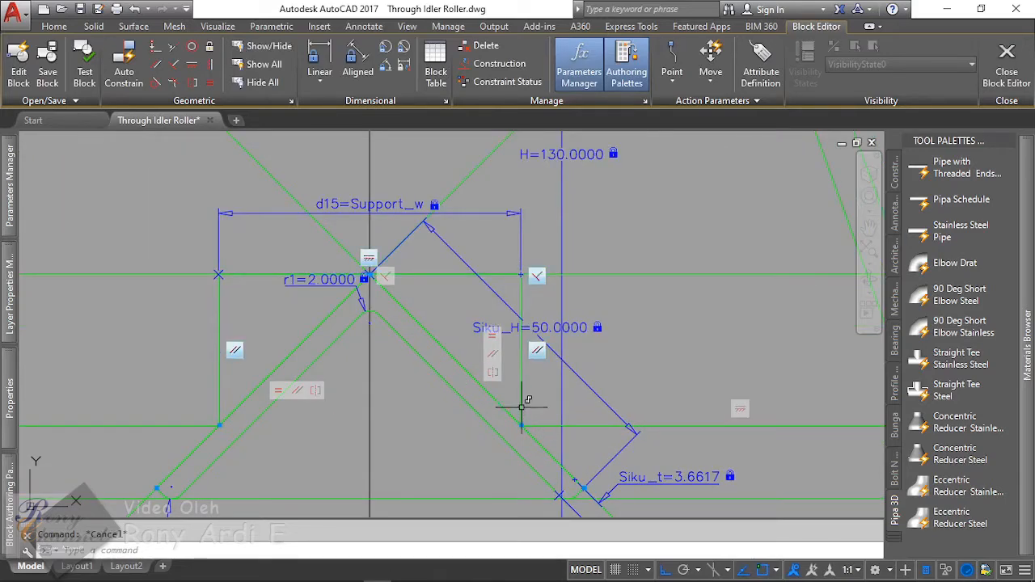
click(522, 406)
mouse_move(522, 426)
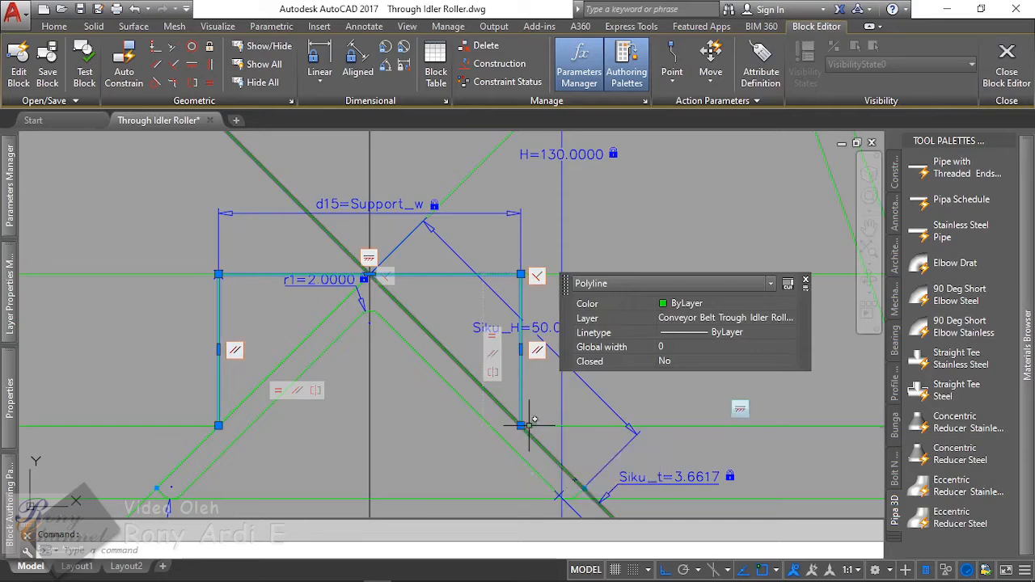
scroll(522, 429, up, 2)
key(Escape)
click(517, 429)
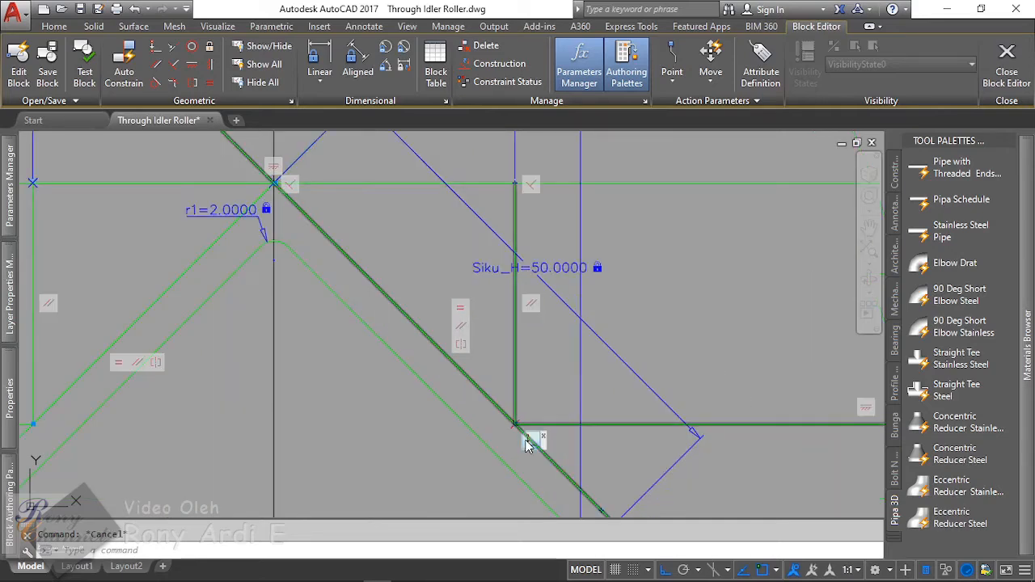
scroll(527, 445, down, 2)
scroll(528, 446, up, 2)
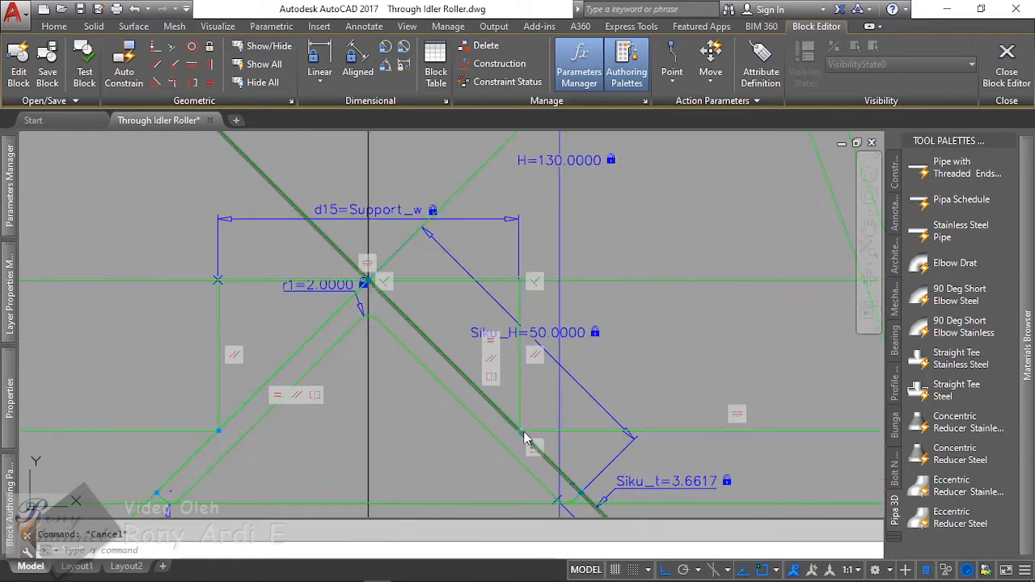
click(534, 449)
click(380, 493)
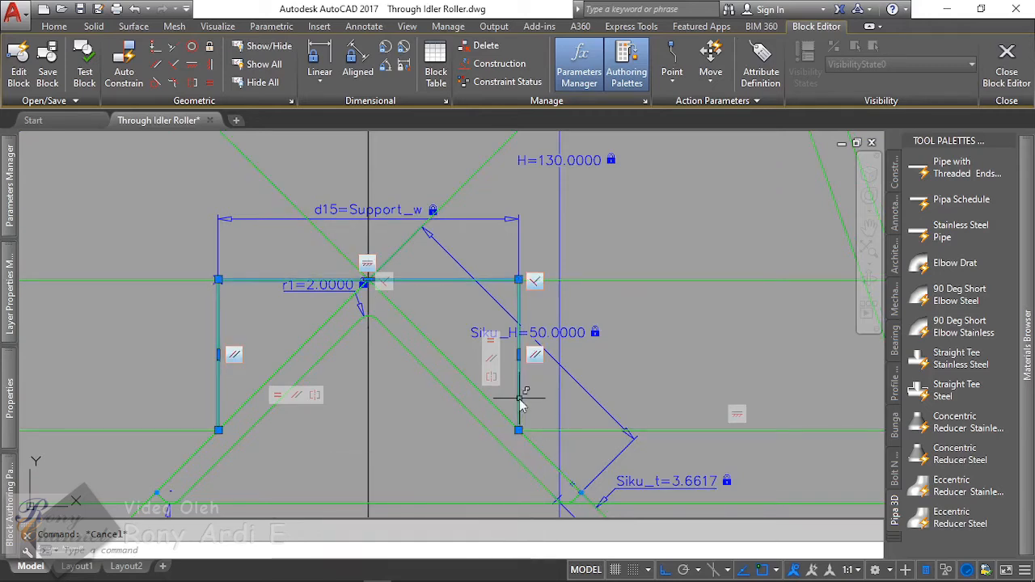
Step: Check the endpoints of the plate's right leg, the adjoining horizontal line and the slanted helper line at their shared corner
click(518, 430)
key(Escape)
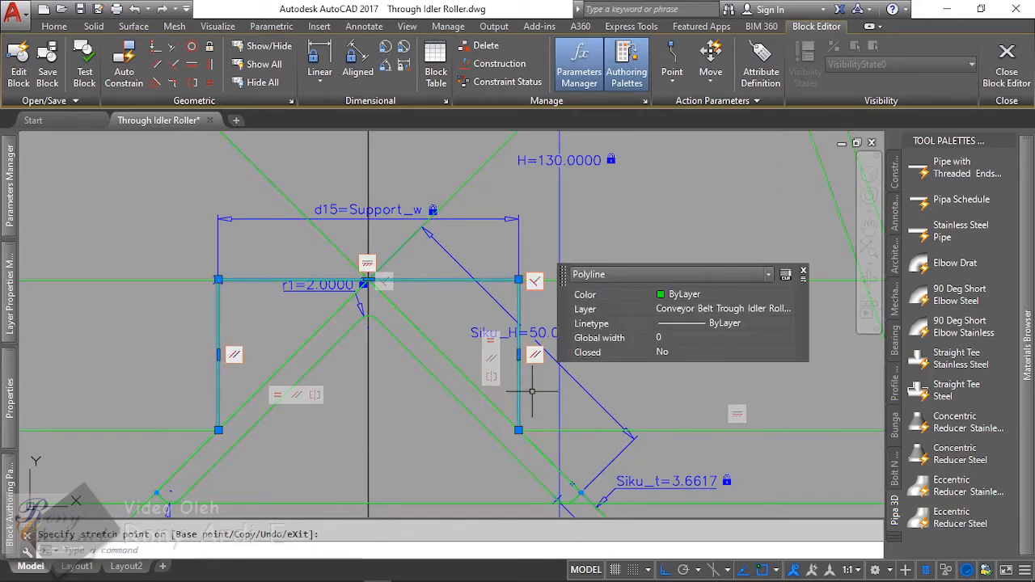
key(Escape)
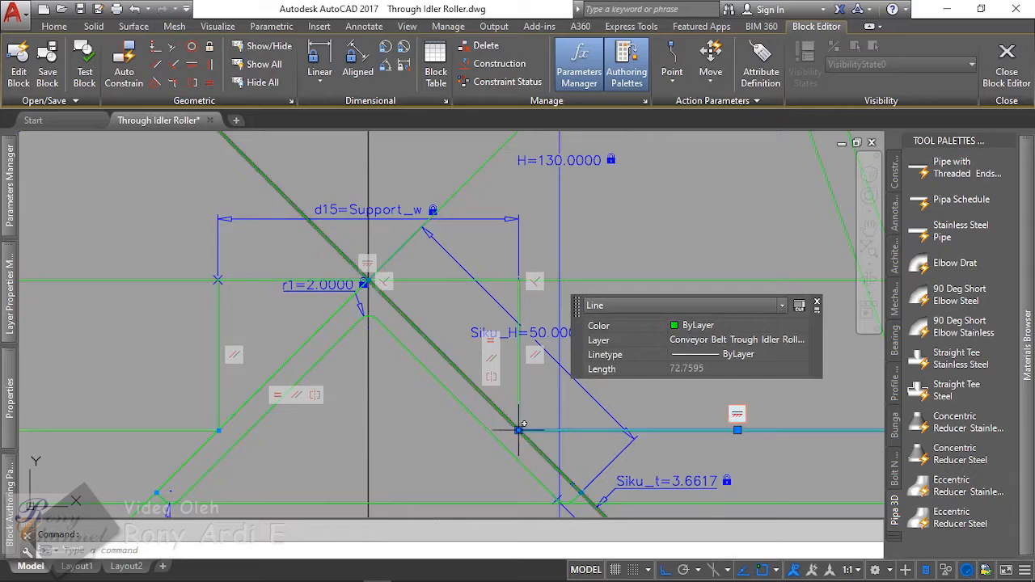
click(518, 430)
key(Escape)
key(Escape)
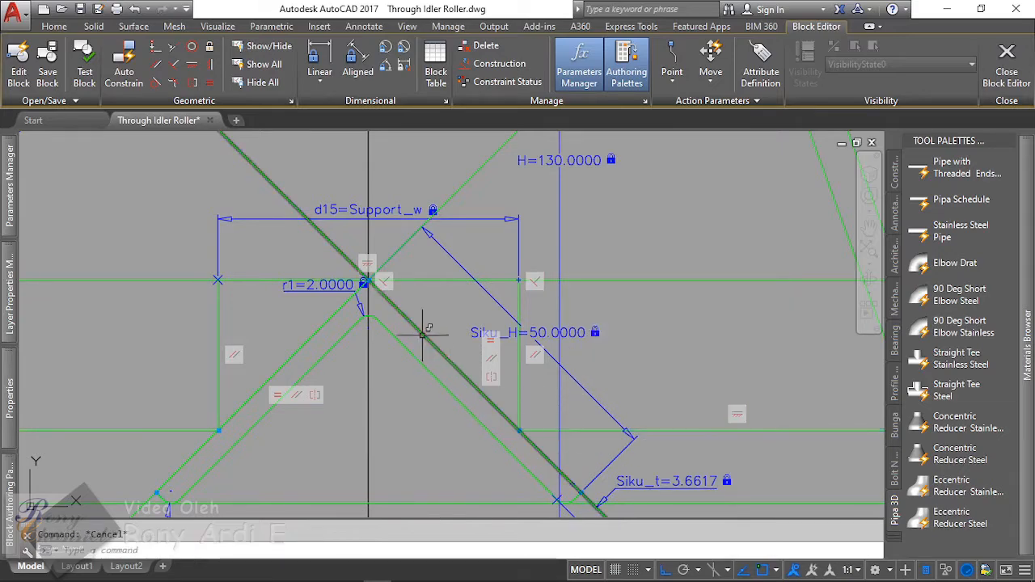
scroll(422, 333, down, 3)
click(491, 396)
scroll(492, 396, up, 1)
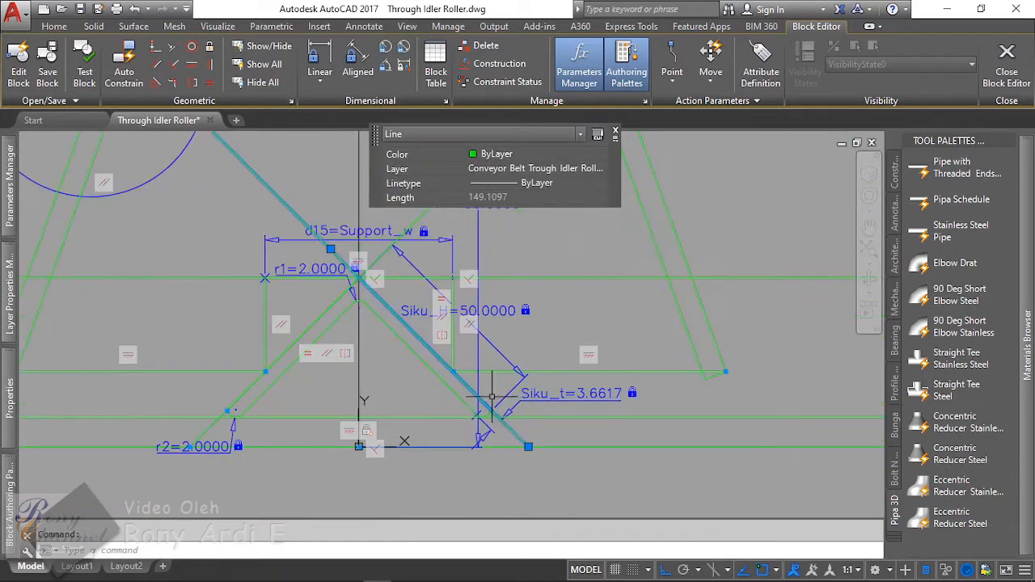
key(Escape)
Step: Close the block editor with the block changes saved and select the conveyor trough idler roller block
click(1007, 61)
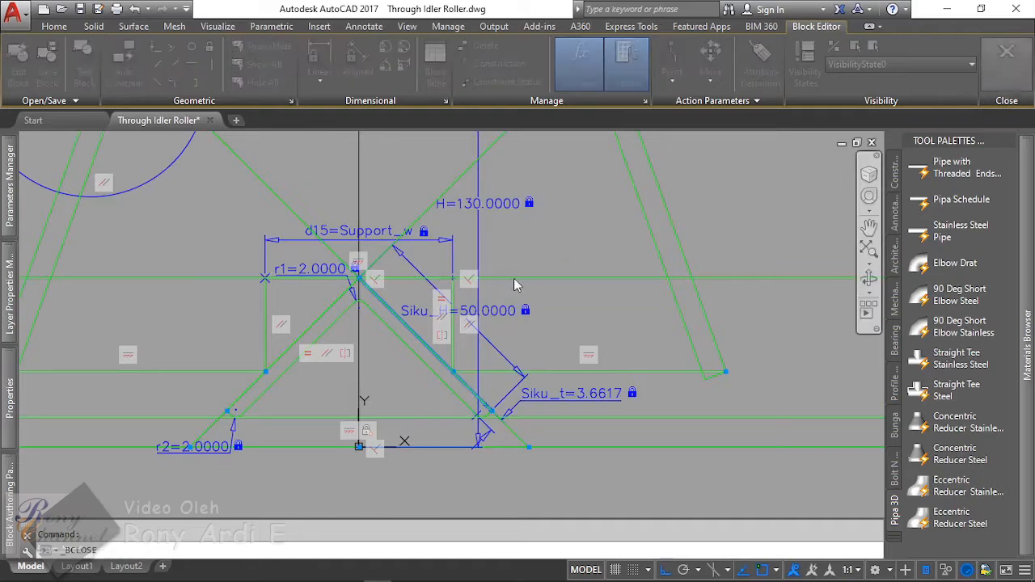
click(473, 278)
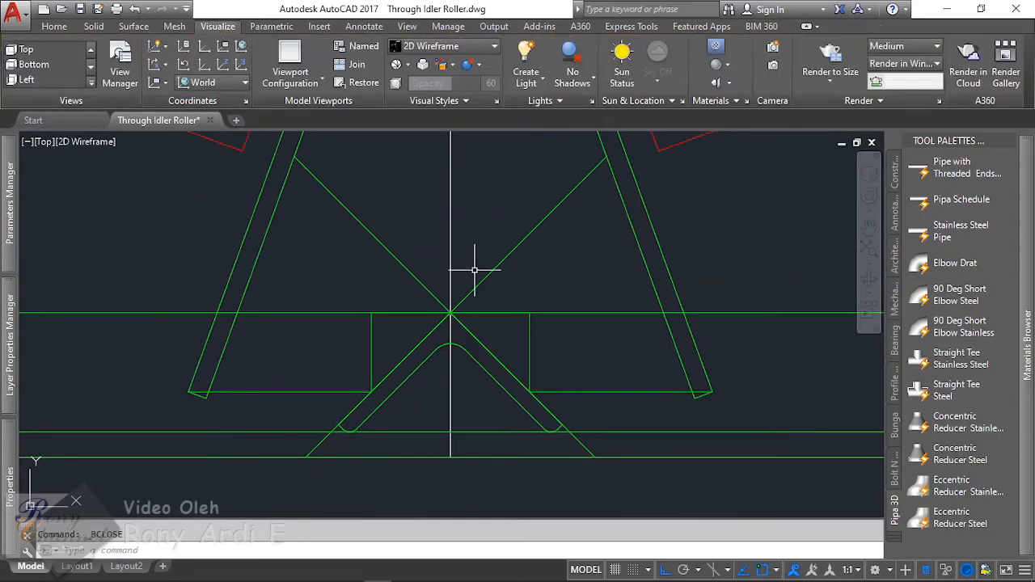
click(543, 332)
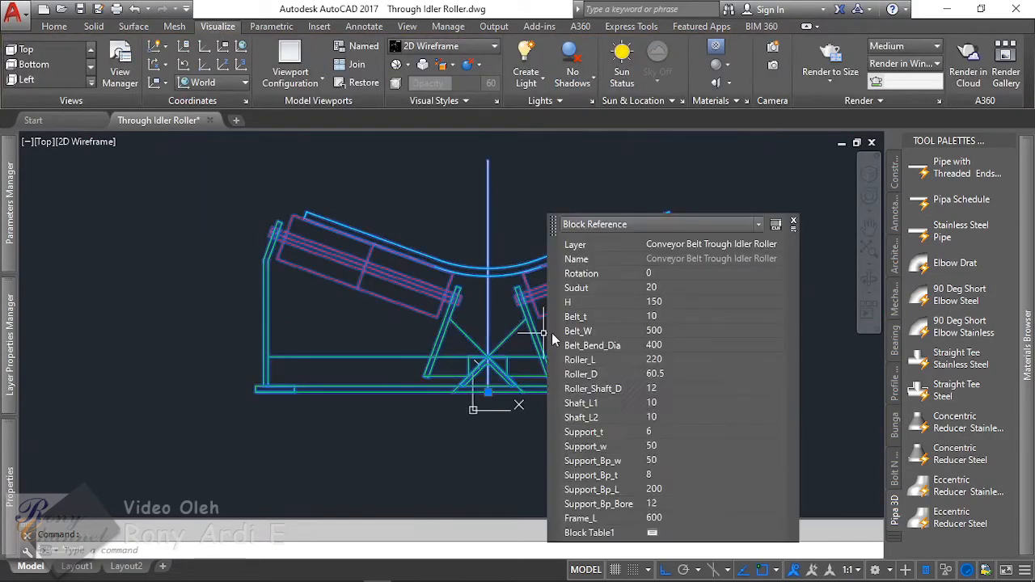
Step: Switch the block's table variant to Roller_D 114.3 with Siku_H 70 and inspect how the central support adapts
scroll(478, 234, down, 5)
scroll(435, 224, up, 5)
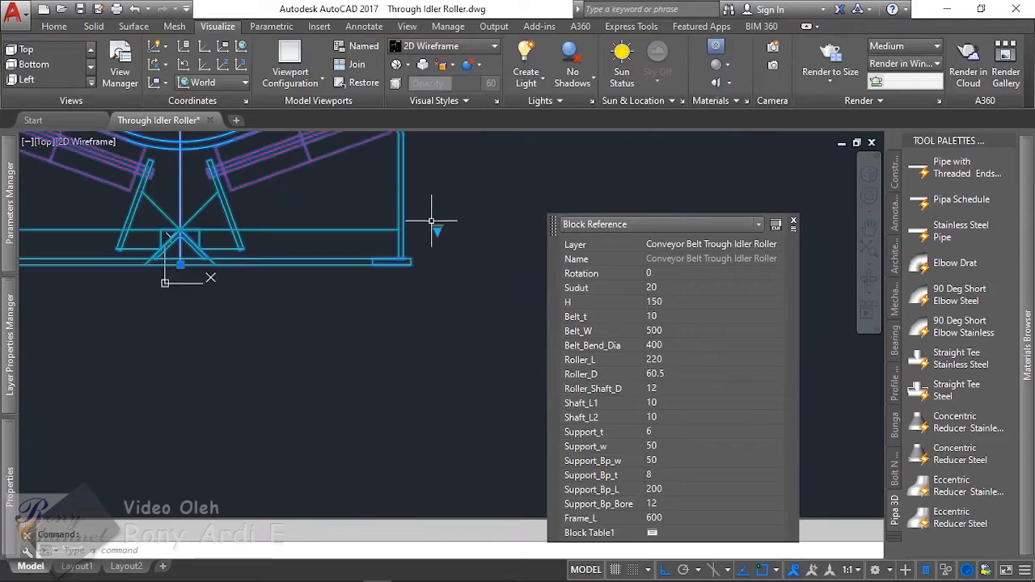
click(437, 230)
mouse_move(520, 297)
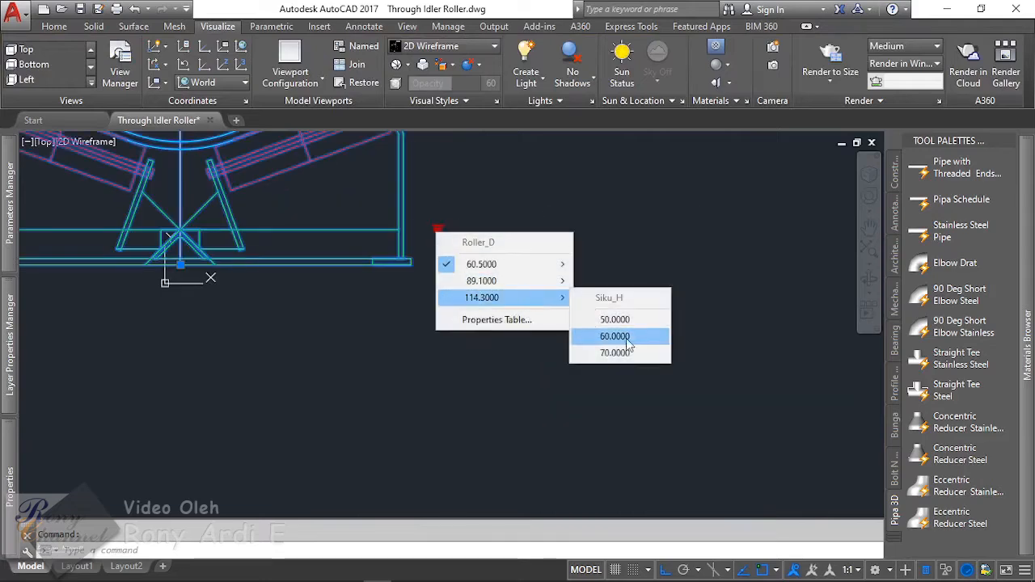
click(627, 355)
scroll(437, 283, down, 2)
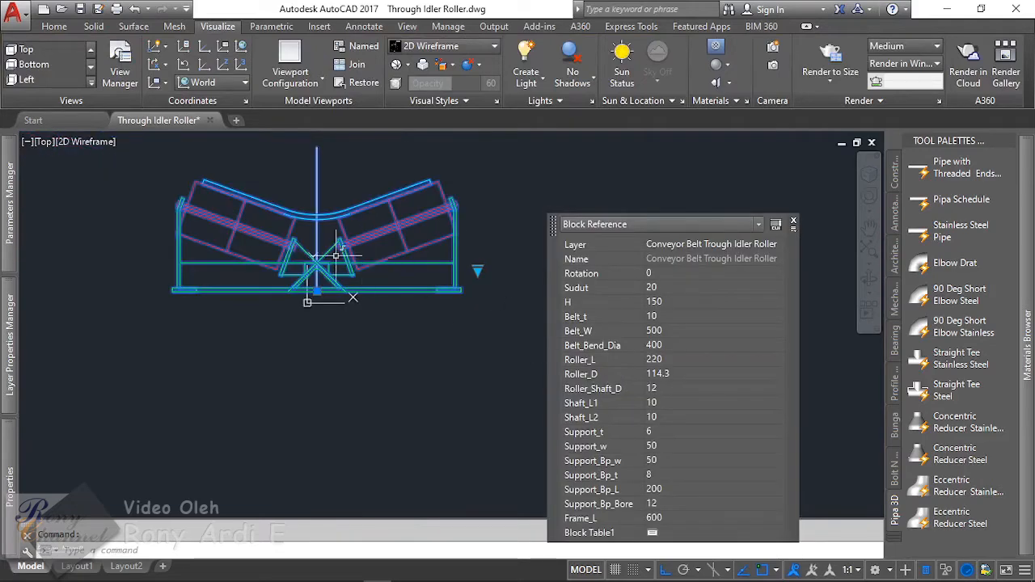
scroll(364, 259, up, 2)
scroll(382, 280, down, 2)
scroll(388, 278, up, 2)
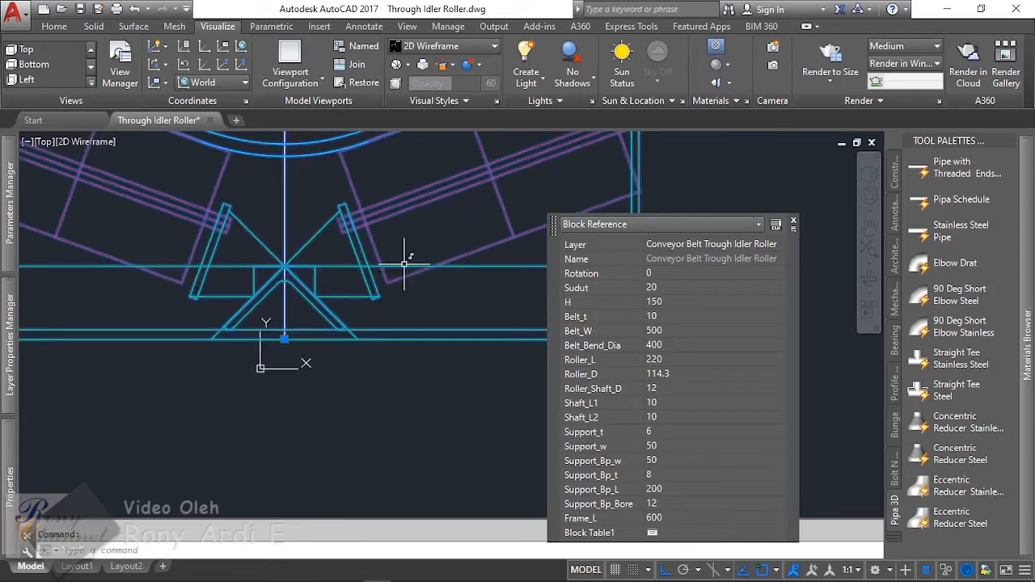
scroll(421, 275, down, 2)
scroll(439, 287, down, 2)
scroll(437, 279, up, 1)
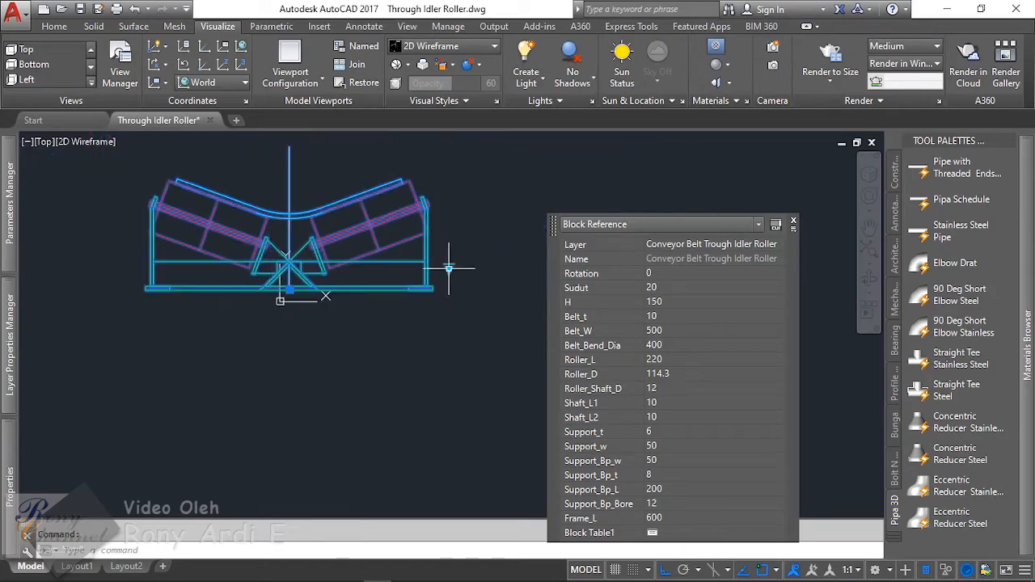
Step: Set the block's table variant to Roller_D 60.5 with Siku_H 50, inspect the central support and deselect the block
click(449, 268)
mouse_move(486, 304)
click(627, 323)
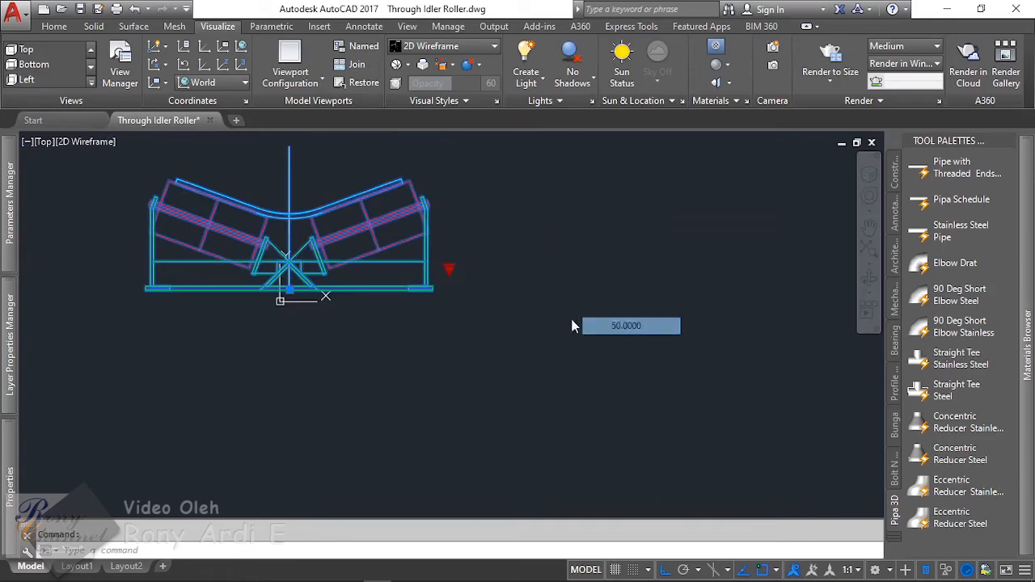
scroll(242, 259, up, 2)
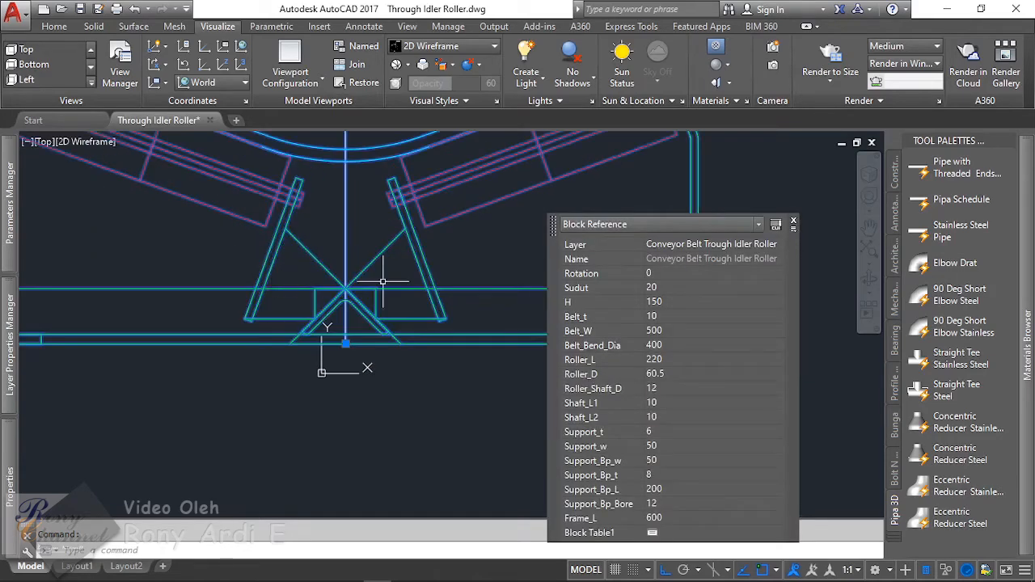
scroll(340, 272, down, 1)
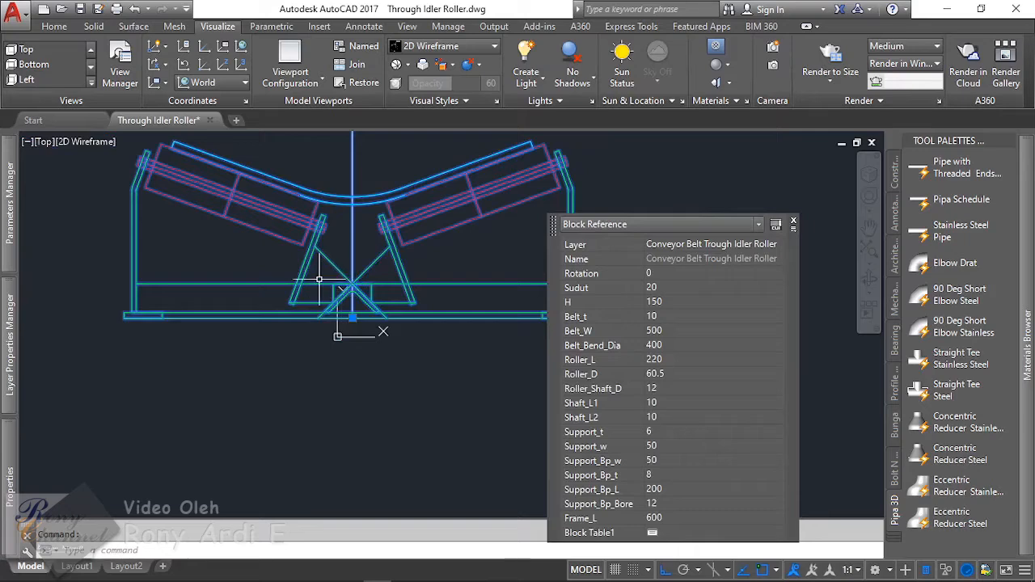
key(Escape)
Step: Reopen the idler roller block for editing and hide all its geometric constraint markers
double_click(332, 257)
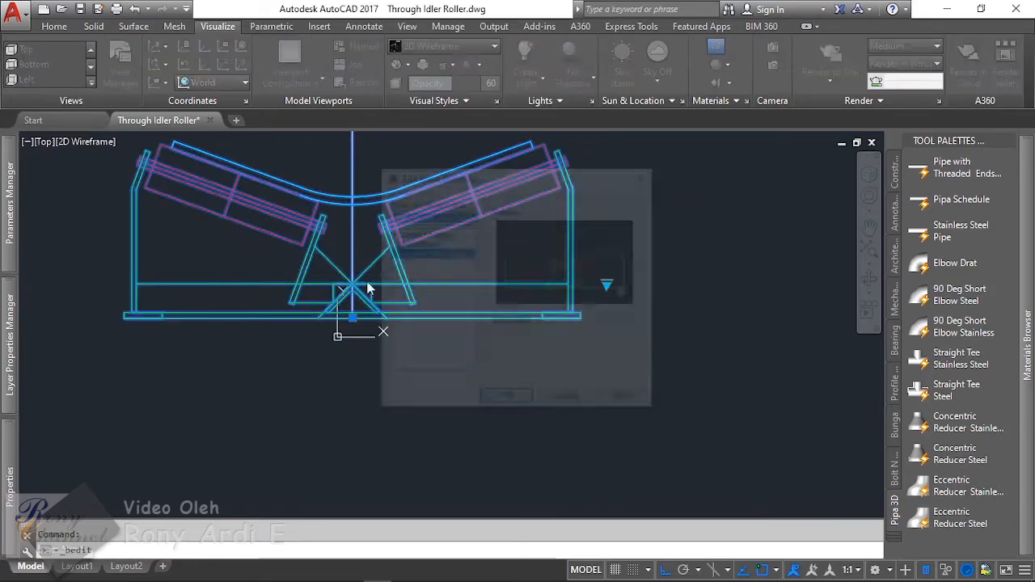
click(507, 401)
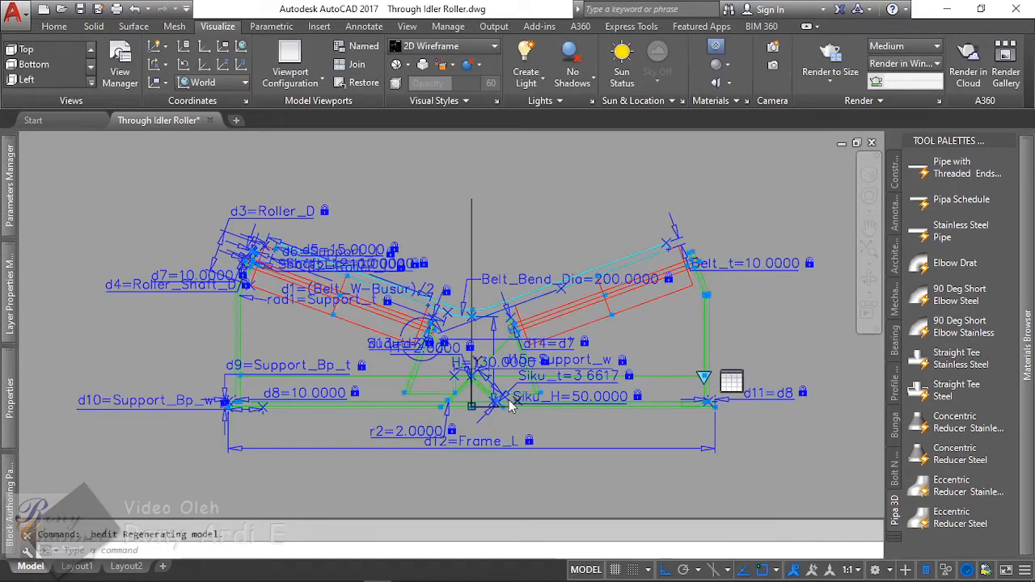
key(Escape)
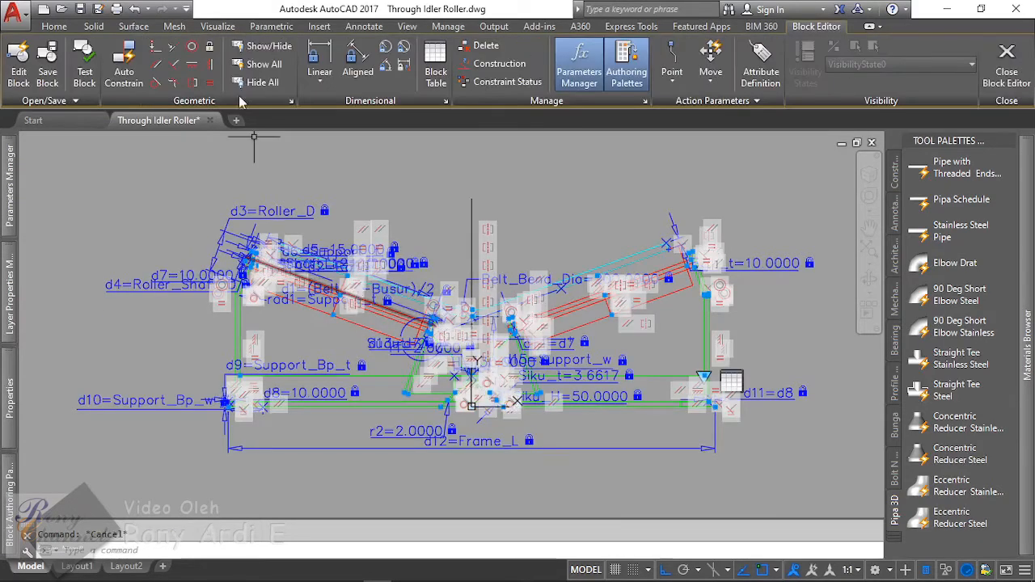
scroll(450, 407, up, 5)
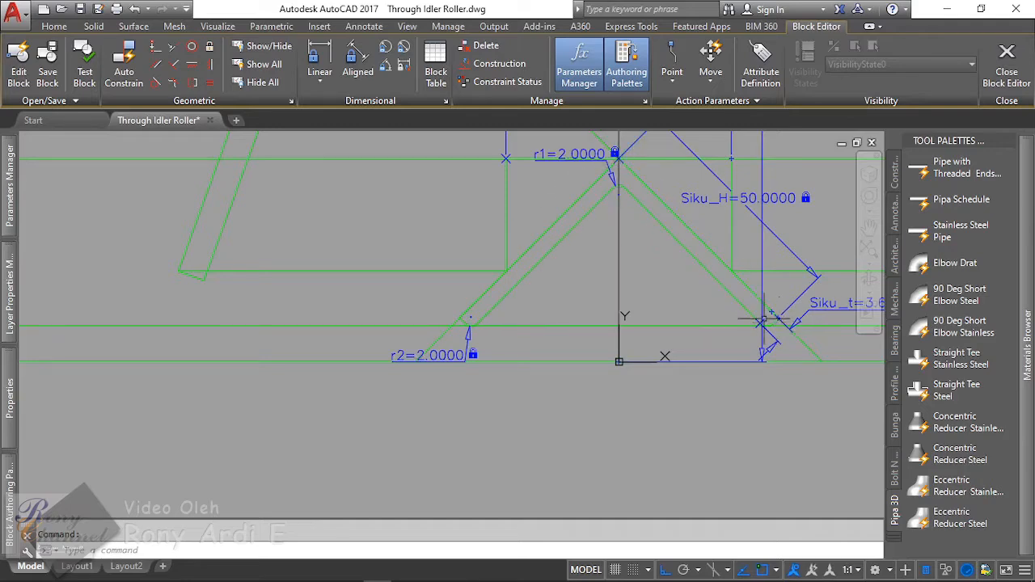
Step: Examine the angle profile's apex and lower ends along the helper lines, including the r1, r2, Siku_H and Siku_t dimensions
scroll(760, 322, down, 3)
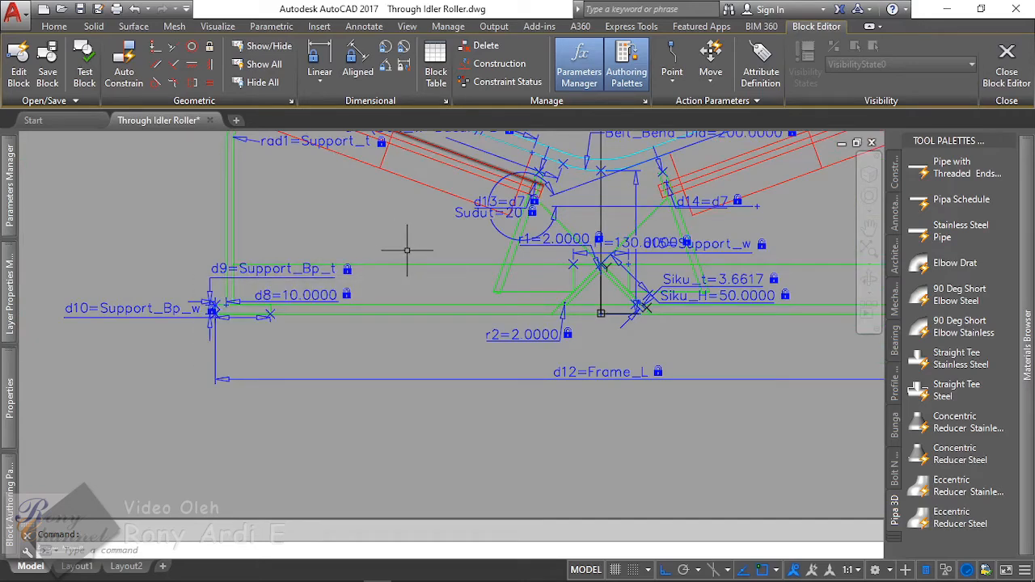
click(134, 26)
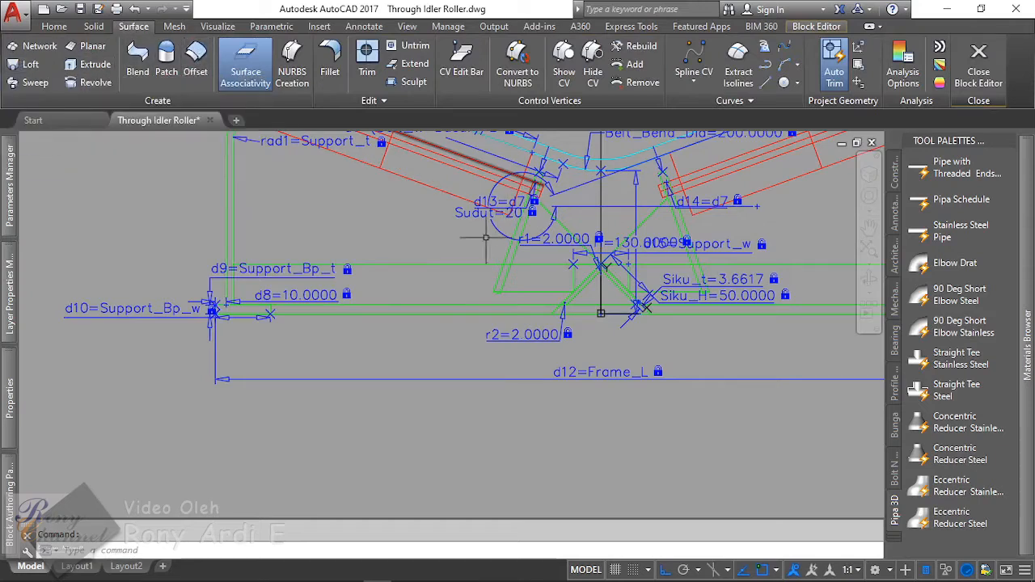
scroll(589, 288, up, 3)
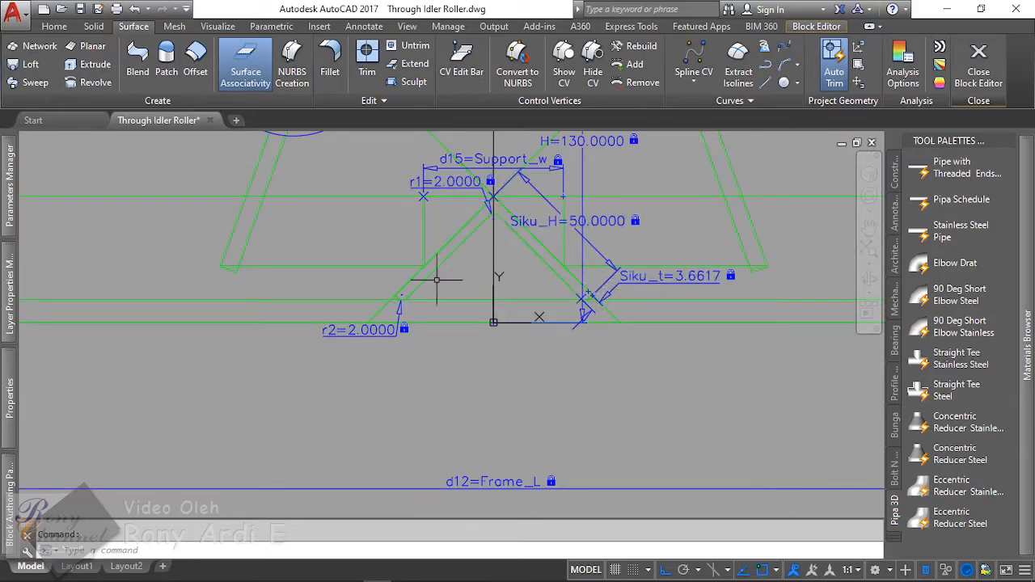
scroll(406, 293, up, 3)
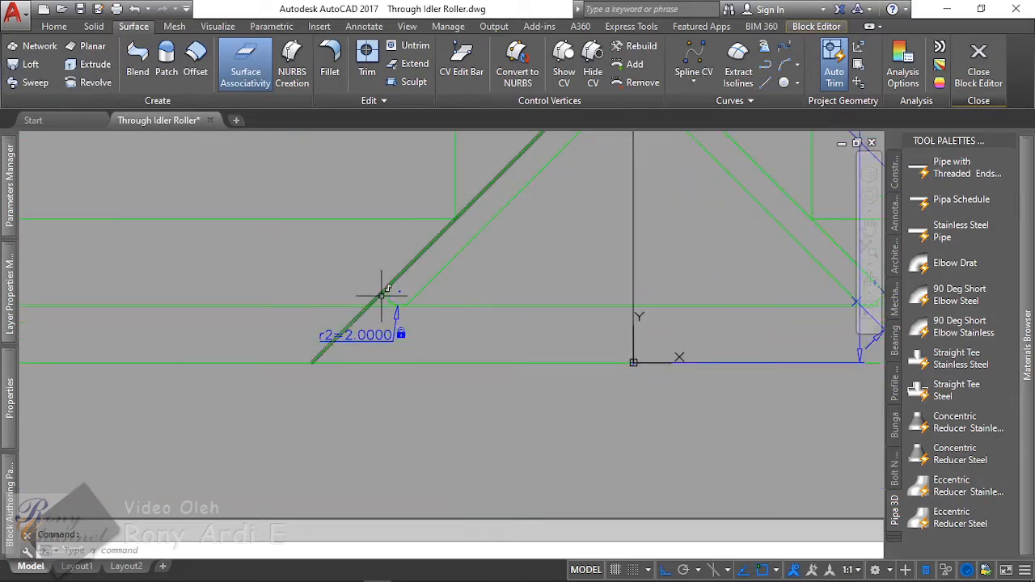
scroll(386, 294, down, 2)
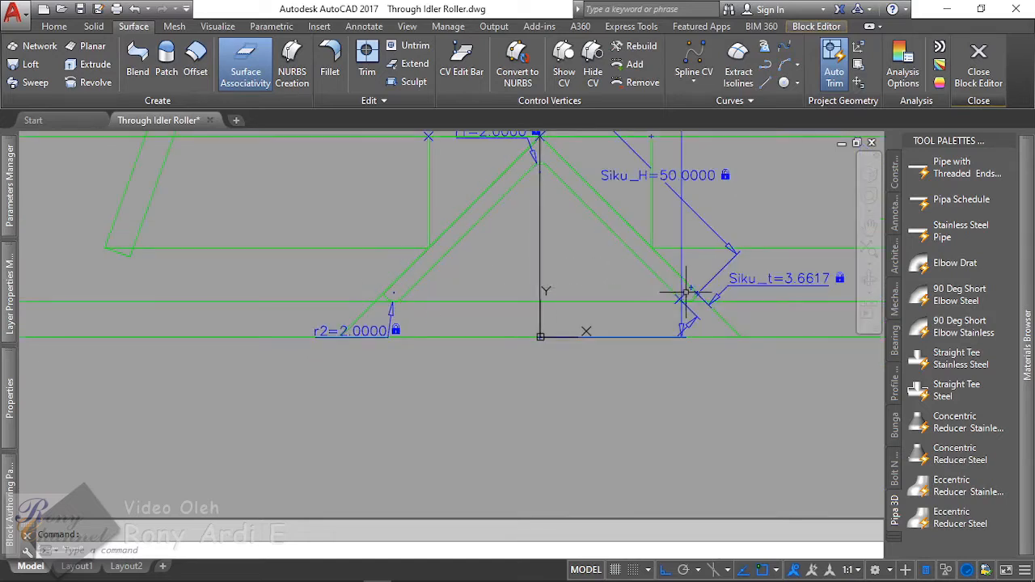
scroll(693, 300, up, 2)
scroll(736, 353, down, 1)
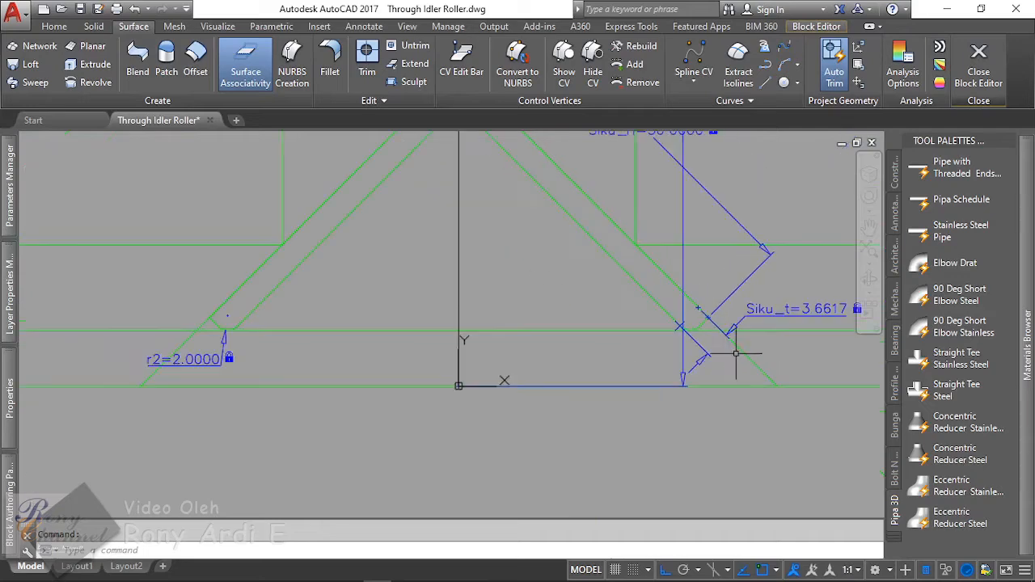
scroll(736, 354, up, 3)
middle_drag(797, 311, 513, 457)
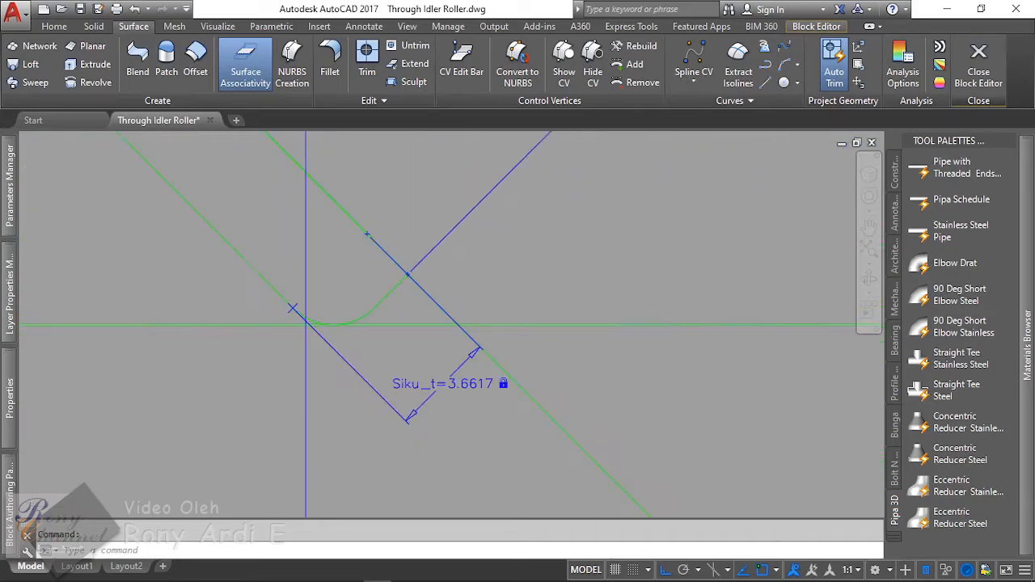
scroll(624, 347, down, 3)
scroll(466, 202, up, 2)
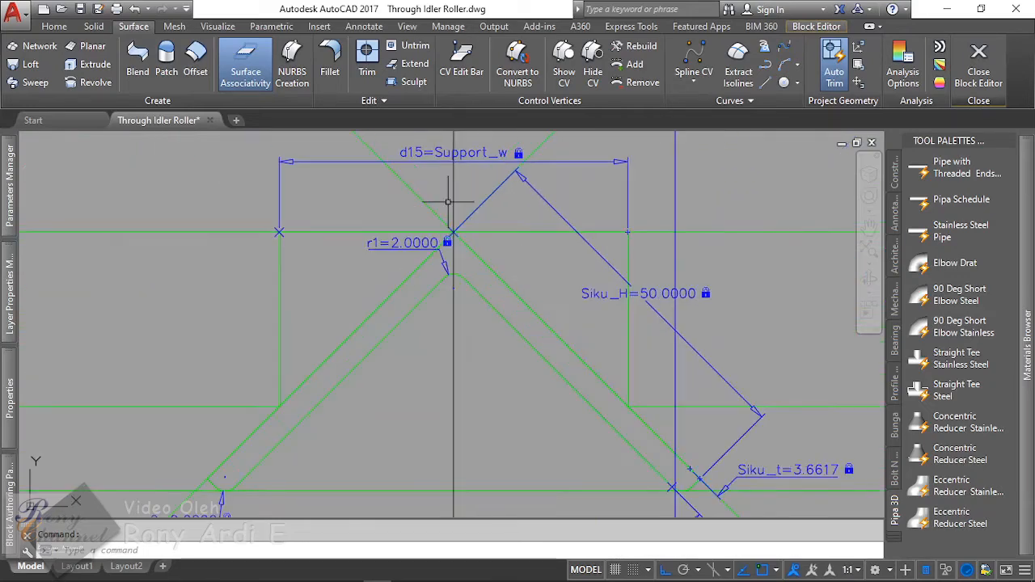
scroll(377, 217, down, 2)
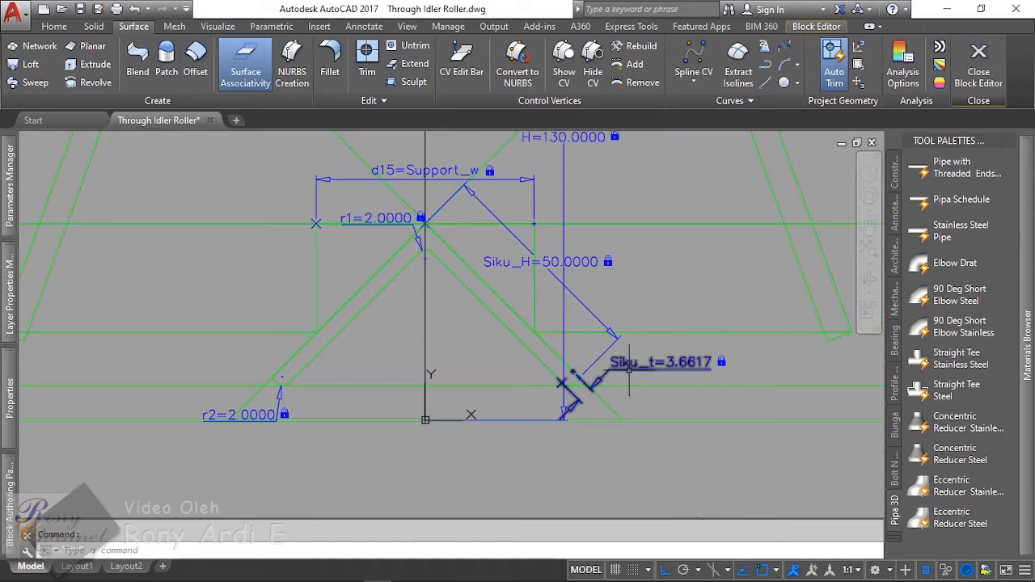
scroll(655, 364, up, 2)
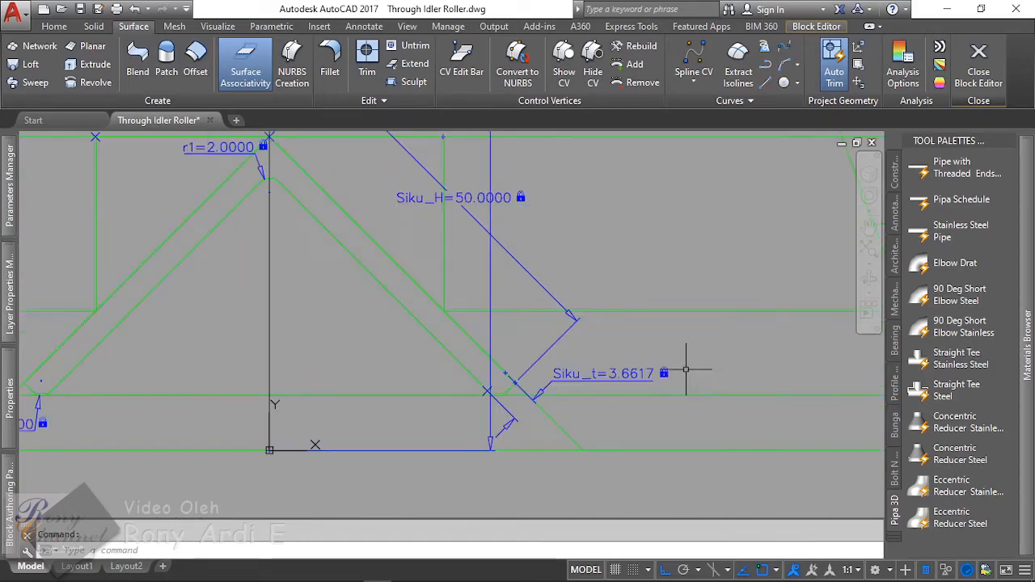
Step: Review the Siku_t, r1 and r2 values for each angle size in the block properties table
scroll(503, 376, down, 4)
scroll(503, 376, down, 4)
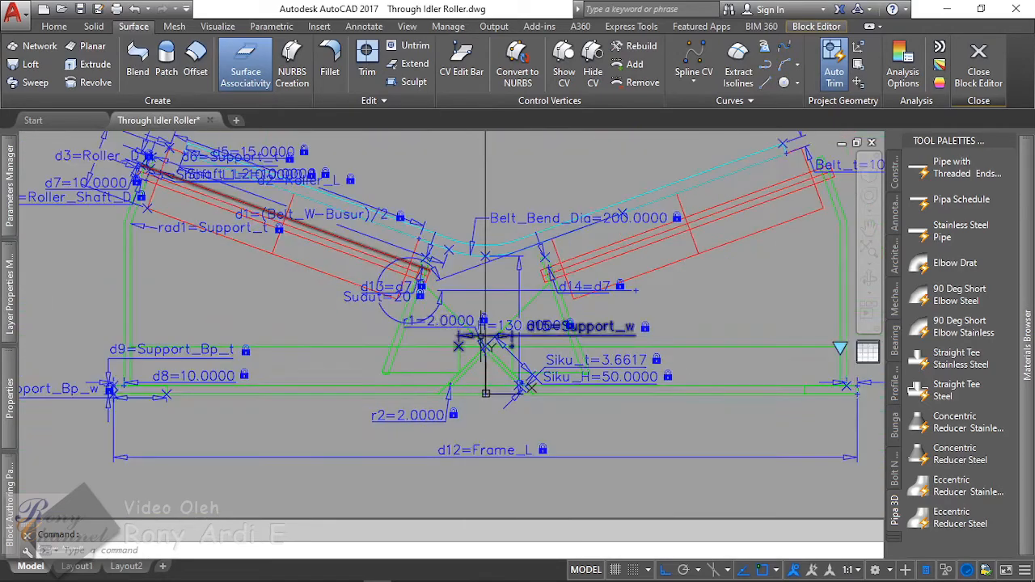
double_click(732, 347)
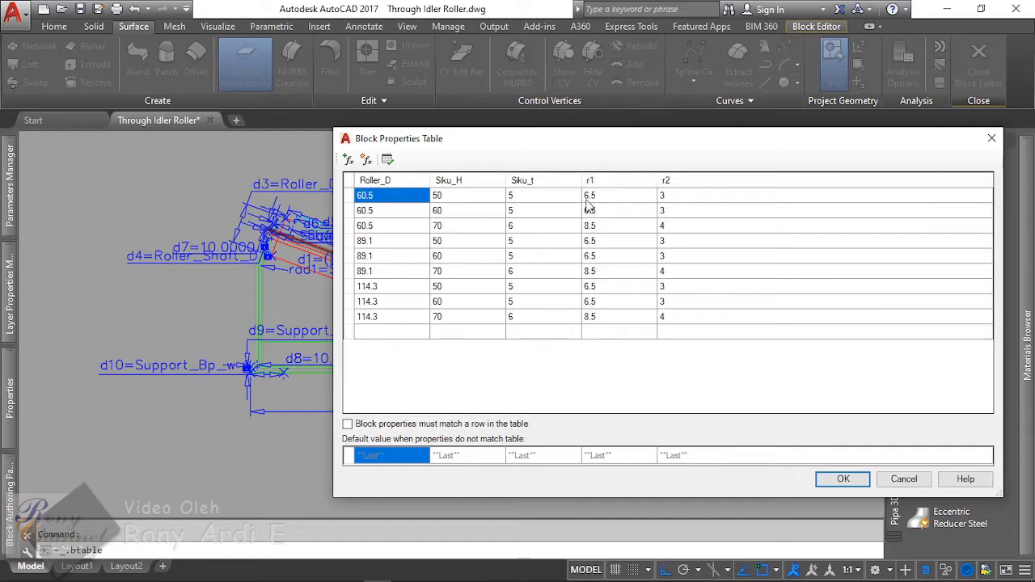
click(839, 478)
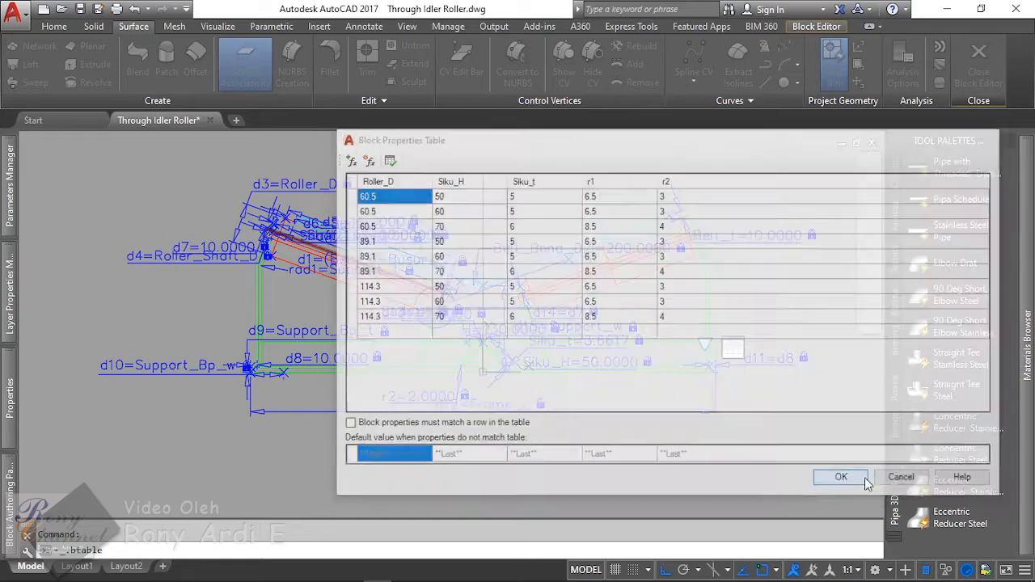
Step: Set the angle profile's thickness parameter Siku_t to 5
scroll(509, 359, up, 8)
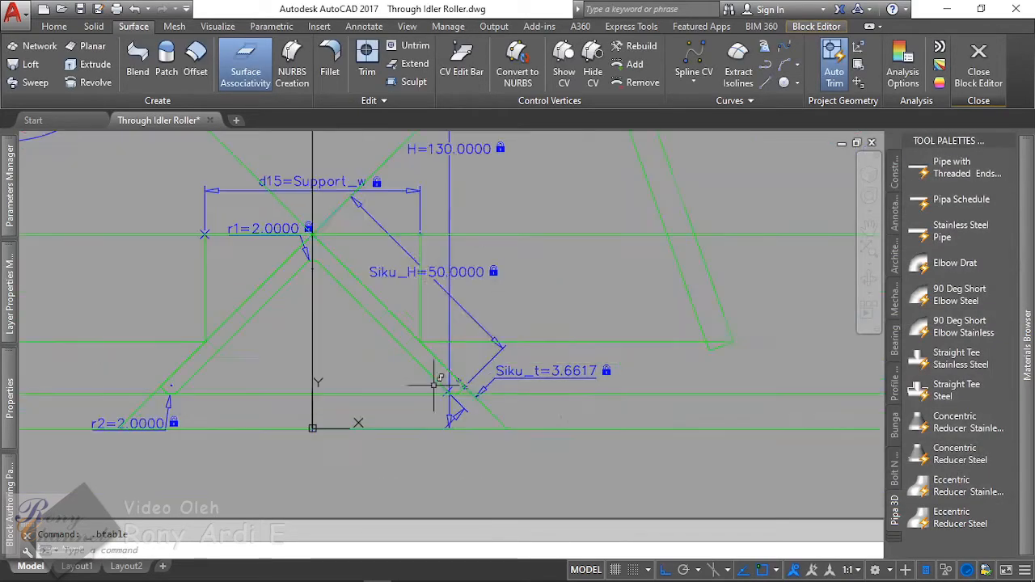
click(570, 372)
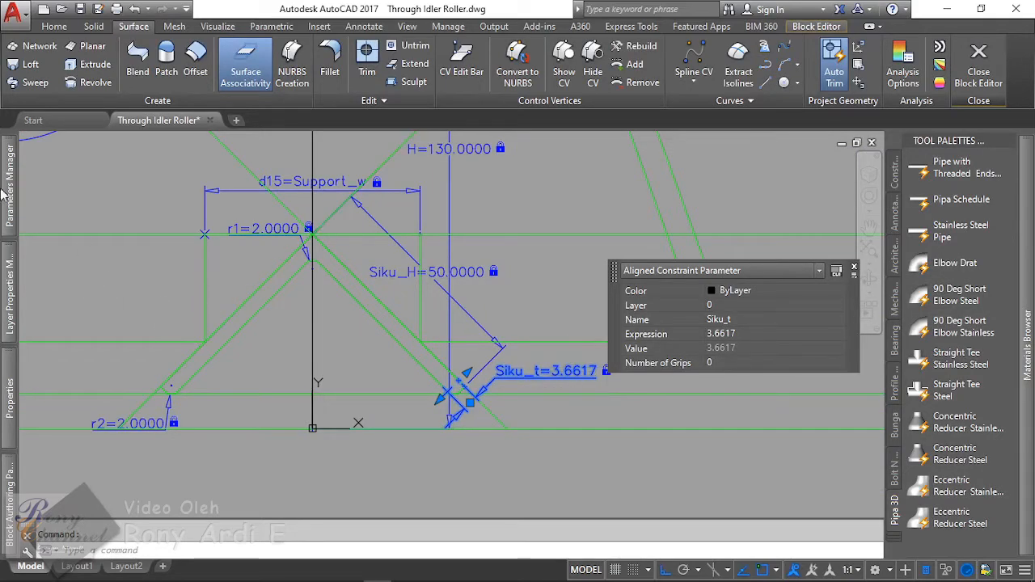
mouse_move(4, 194)
scroll(198, 368, down, 6)
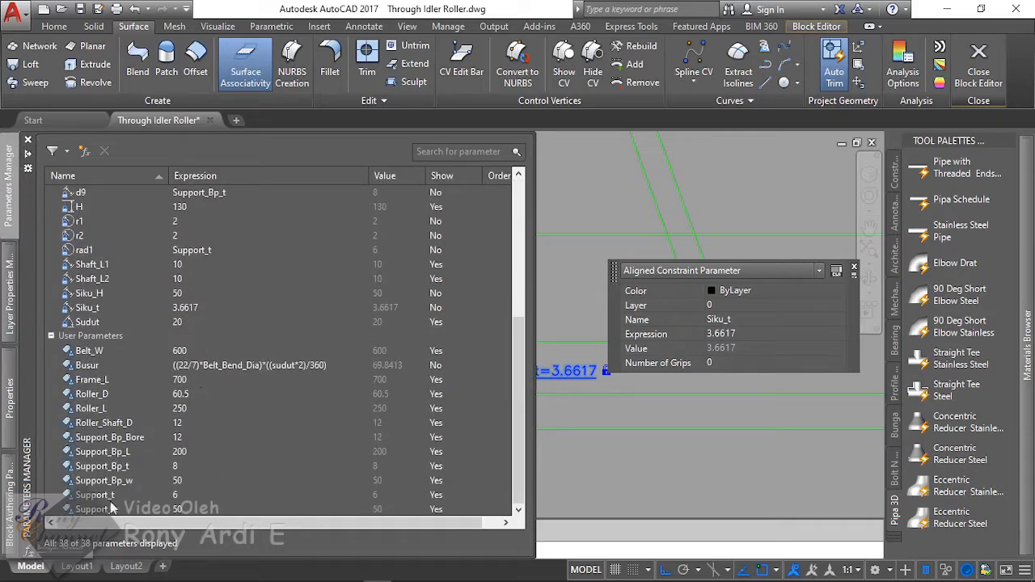
click(232, 303)
click(232, 303)
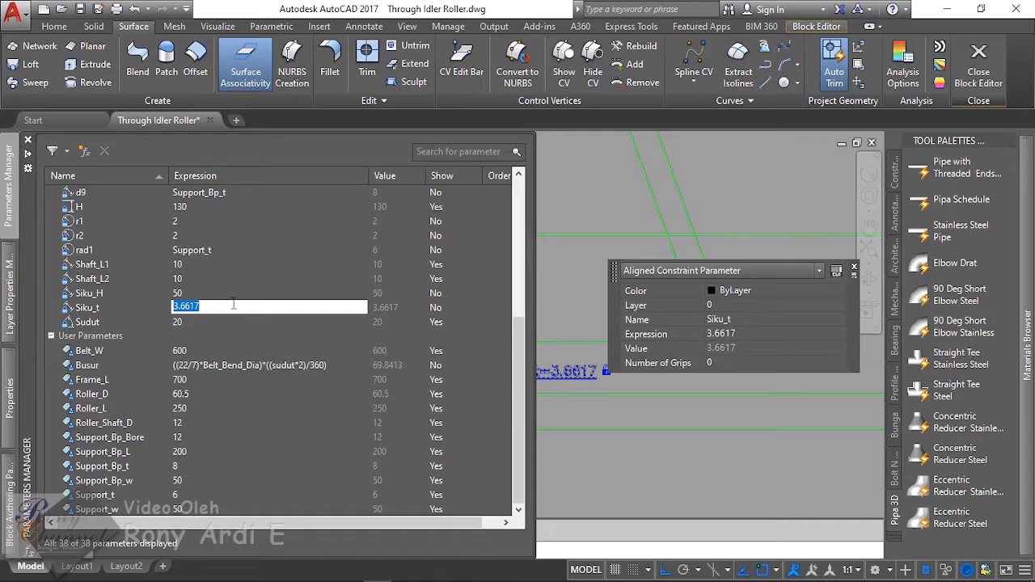
key(Return)
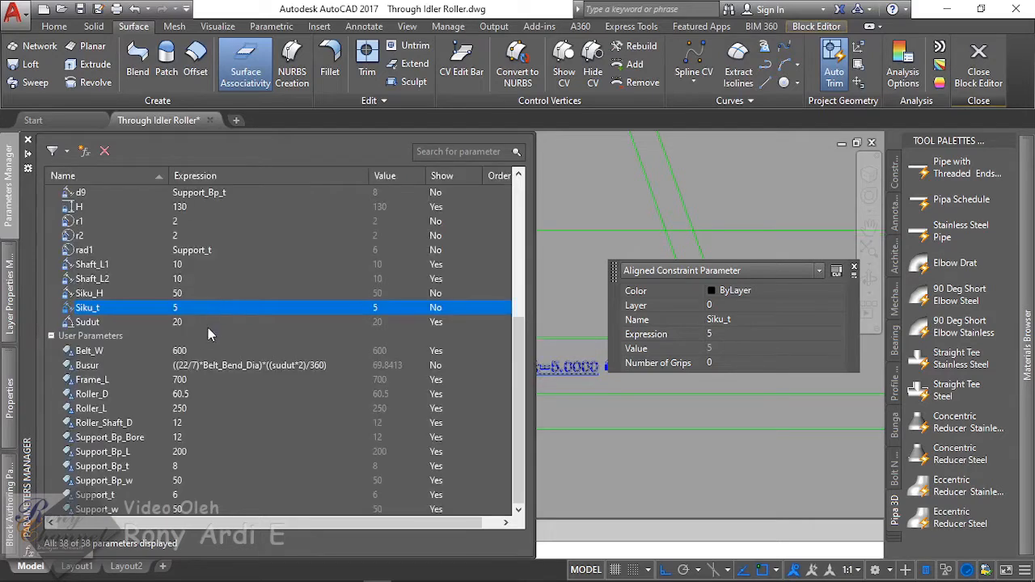
Step: Set the angle profile's inner apex radius parameter r1 to 6.5 and clear the selection
scroll(147, 271, up, 1)
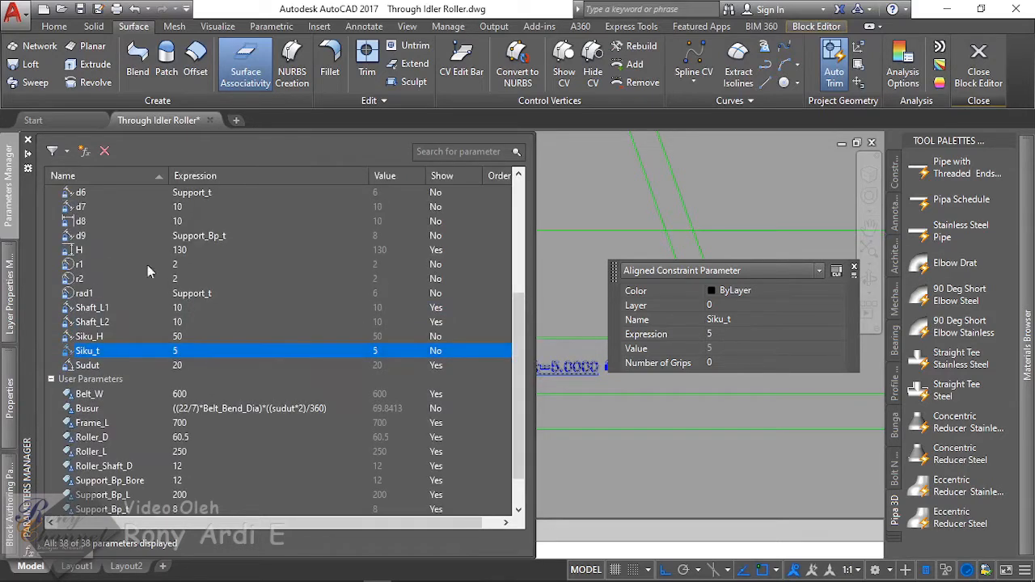
click(179, 267)
click(181, 266)
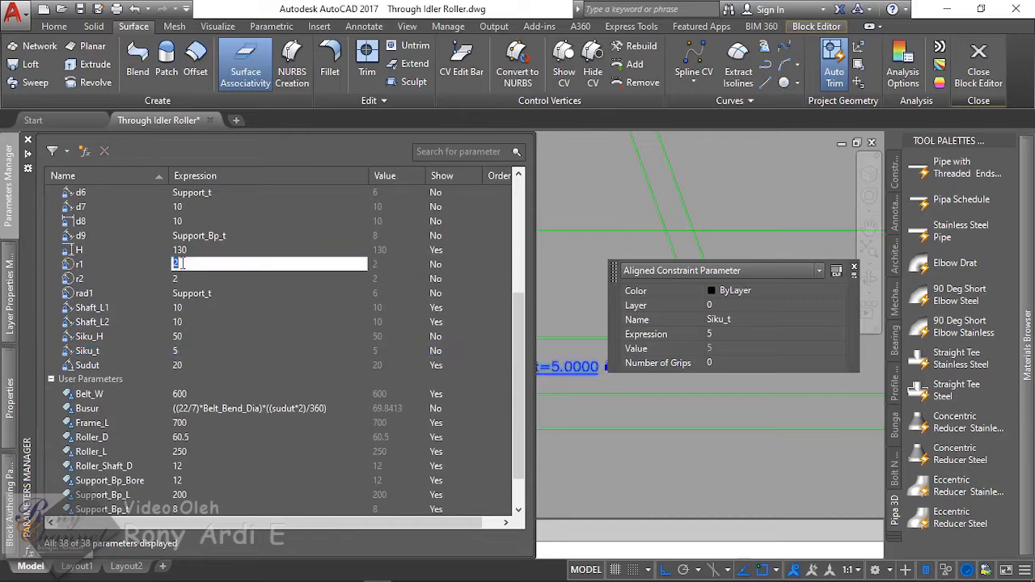
key(Return)
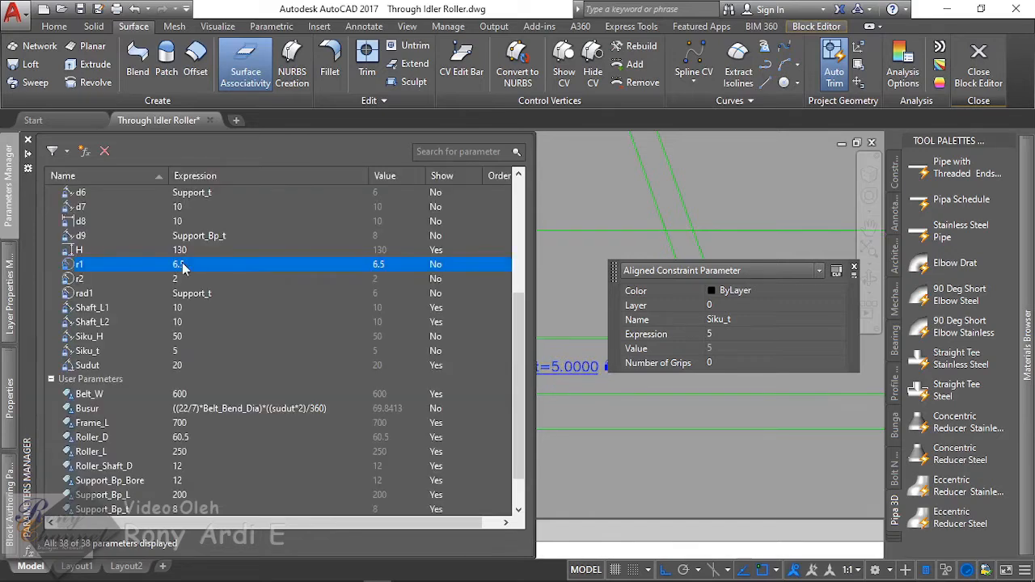
key(Escape)
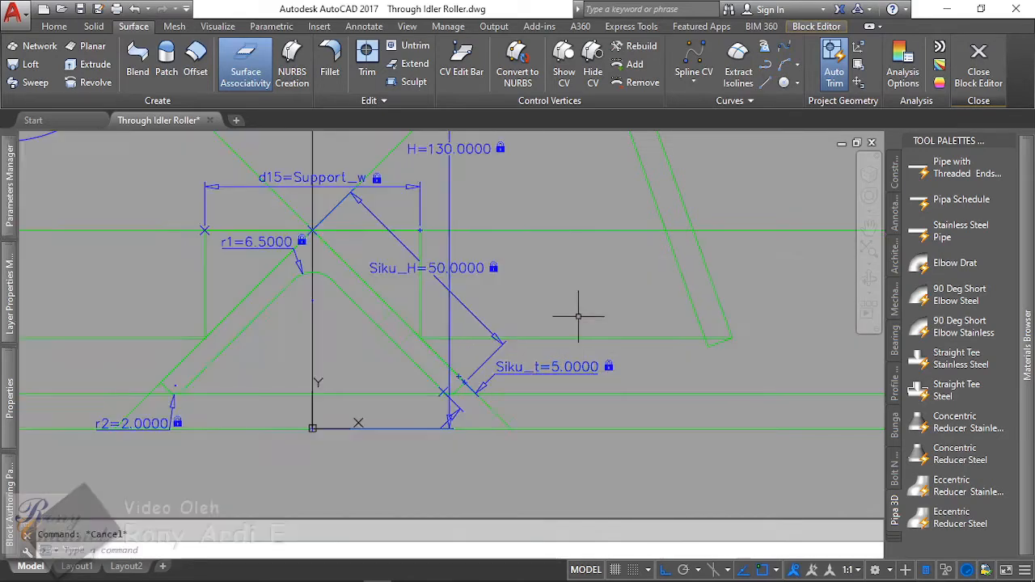
Step: Examine the central support and angle profile within the whole idler frame, including their helper lines and constraint dimensions
scroll(578, 311, down, 2)
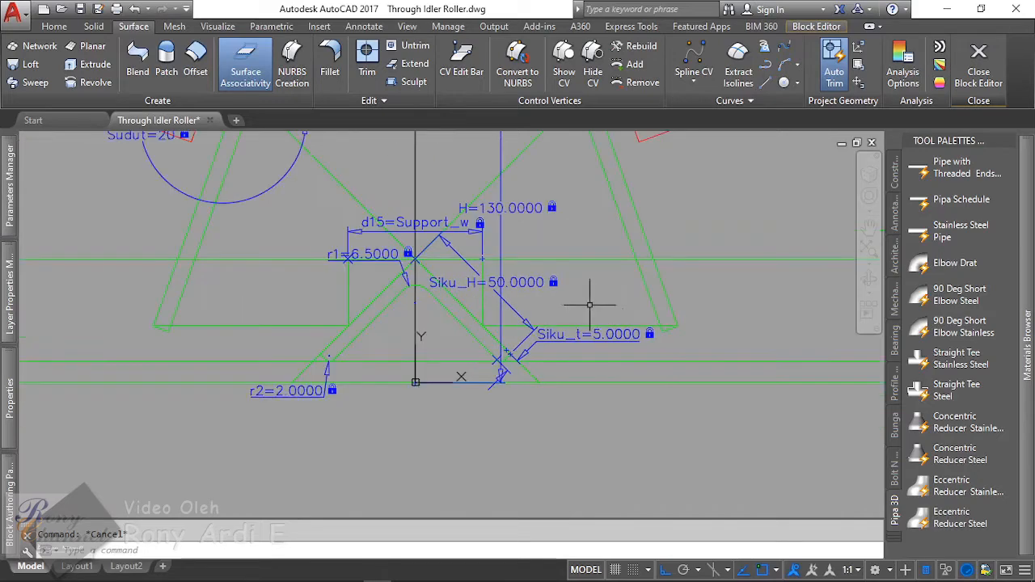
scroll(547, 289, down, 2)
scroll(763, 288, up, 2)
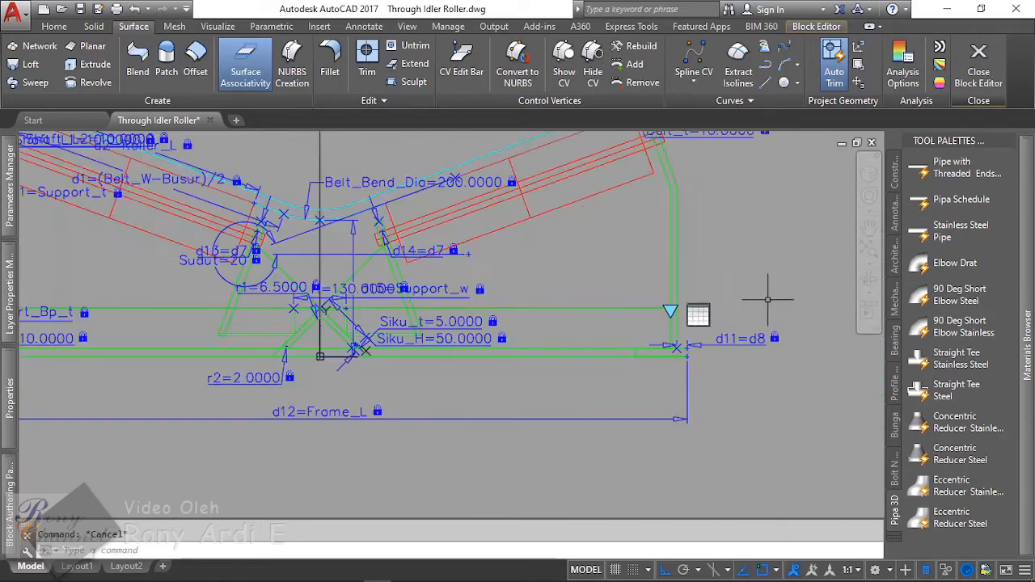
scroll(726, 305, up, 1)
scroll(693, 301, down, 2)
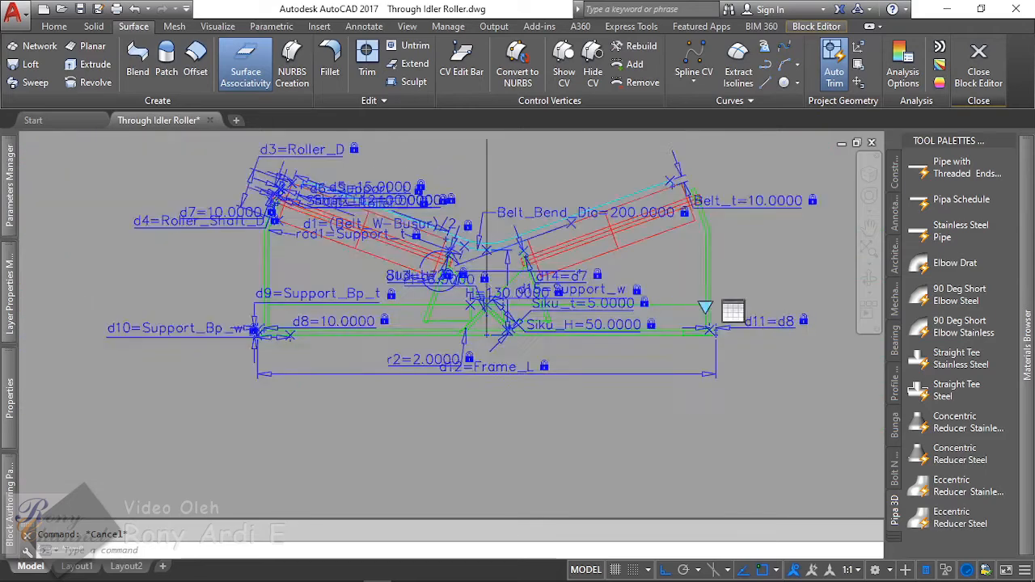
middle_drag(274, 348, 510, 297)
scroll(534, 299, up, 1)
scroll(485, 323, up, 1)
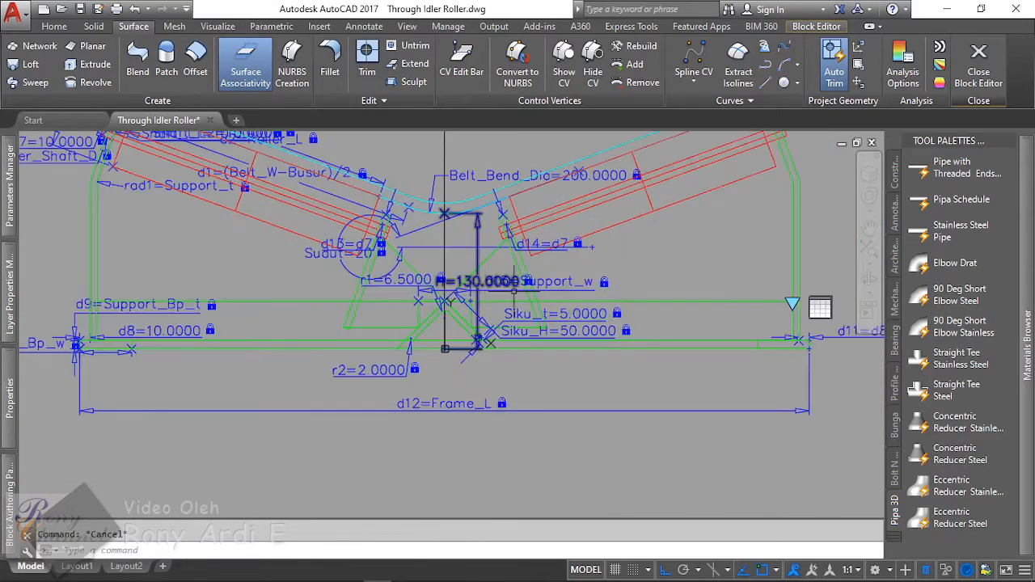
scroll(369, 255, up, 1)
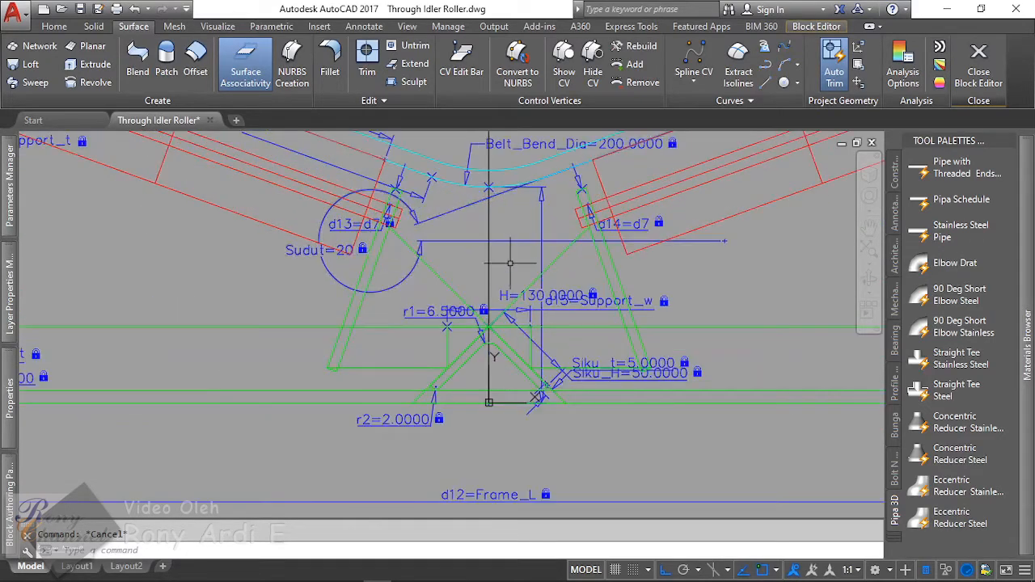
scroll(508, 259, down, 1)
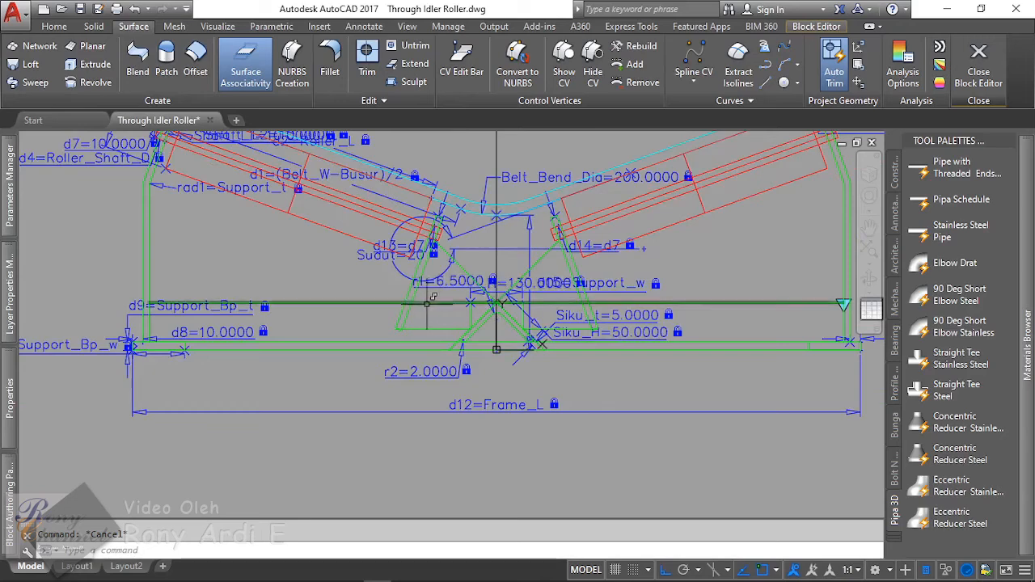
scroll(500, 300, up, 3)
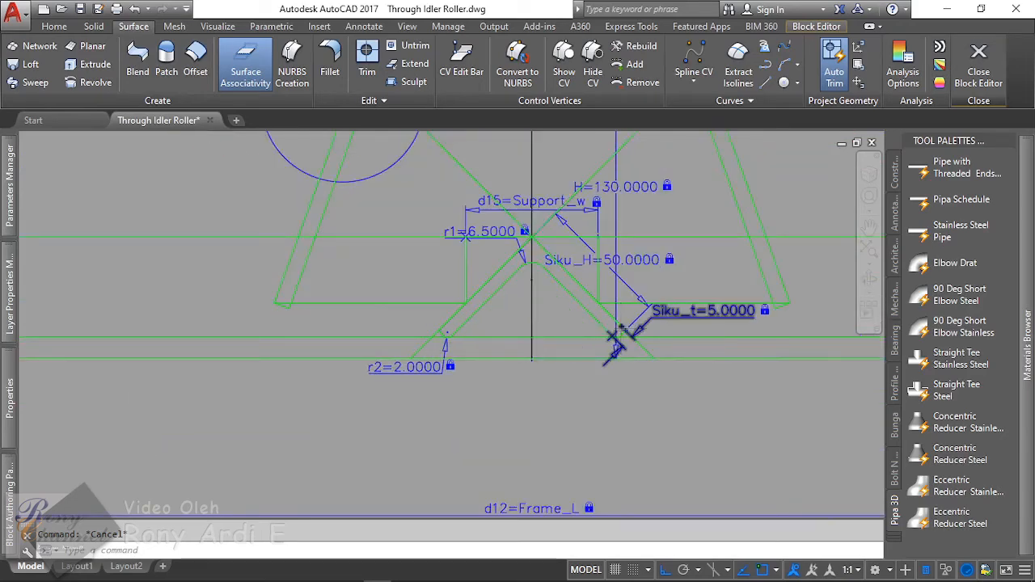
scroll(620, 340, up, 2)
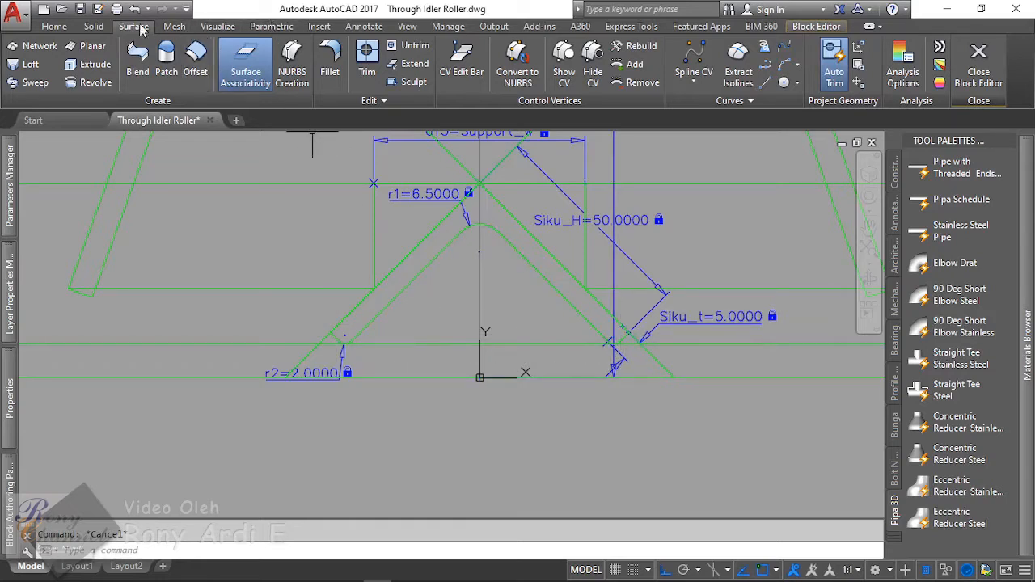
Step: Add a horizontal linear dimension between the angle profile's two lower outer ends, placing it below the profile
click(364, 27)
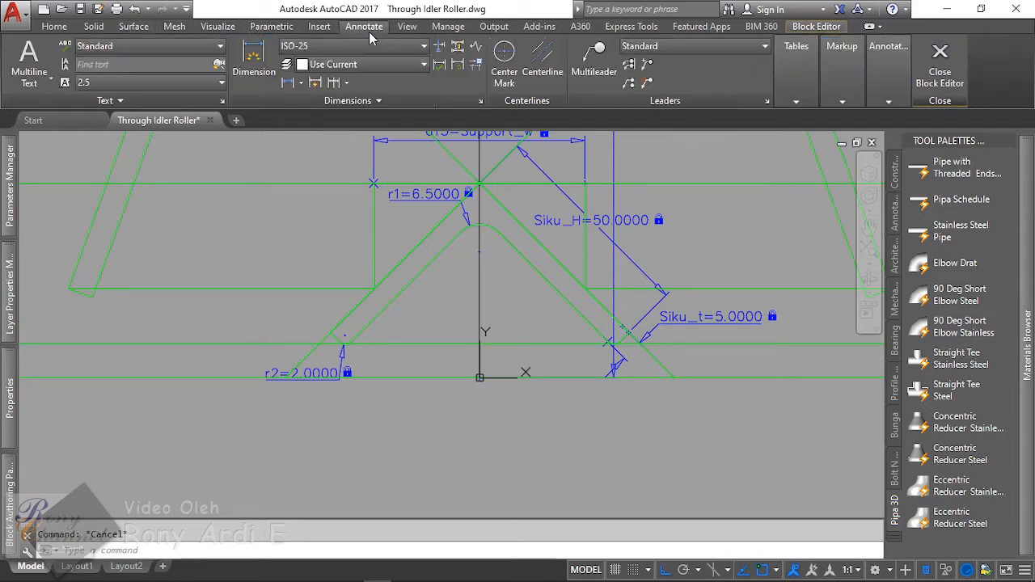
click(289, 83)
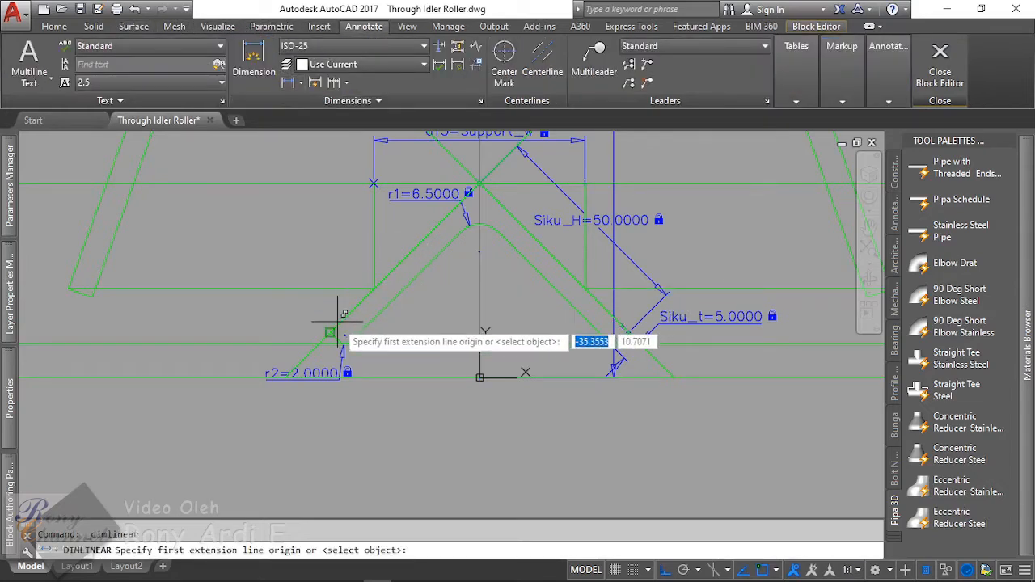
click(345, 334)
click(628, 331)
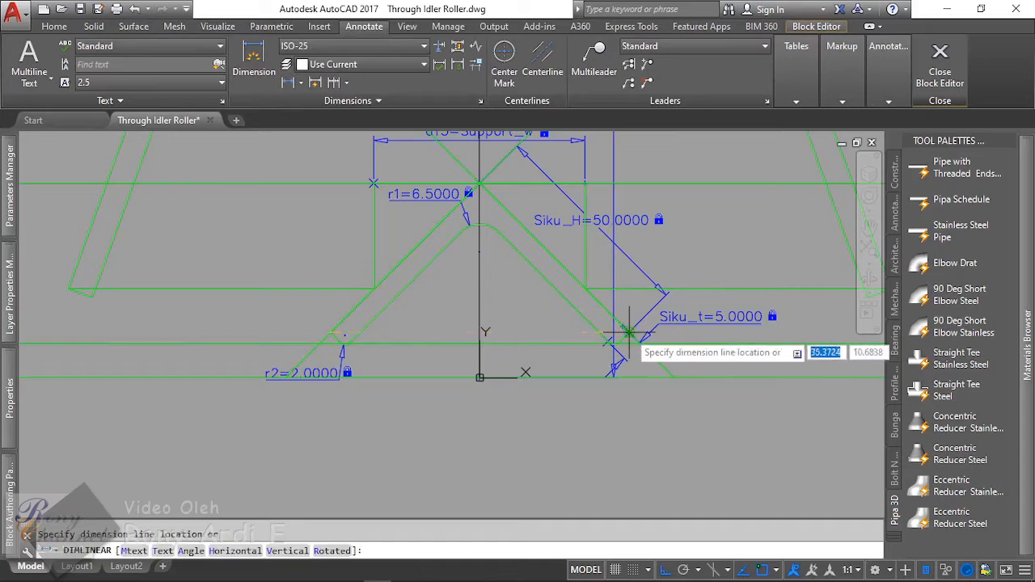
click(535, 414)
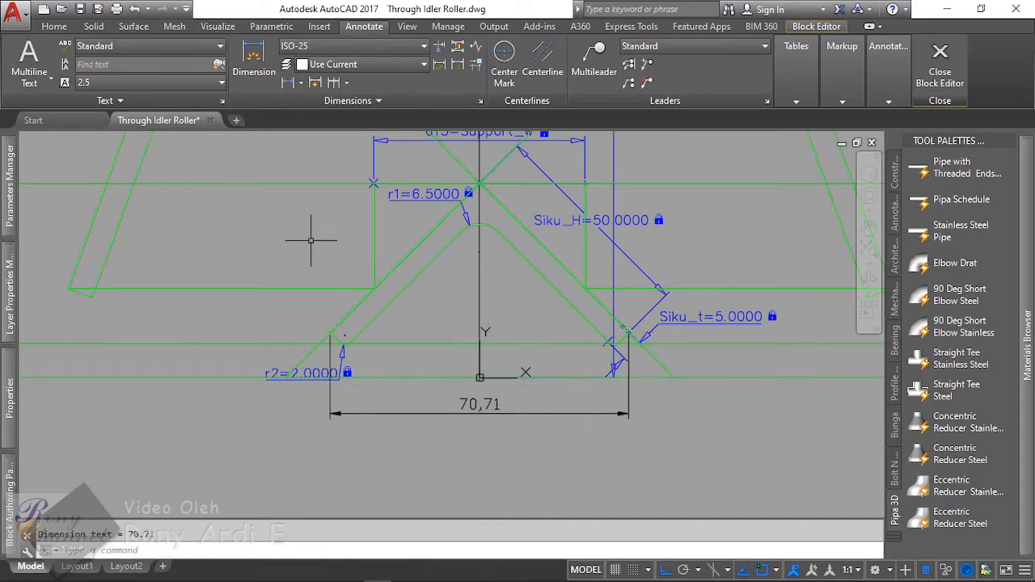
Step: Set the precision of the angle profile's width dimension to four decimal places
click(484, 410)
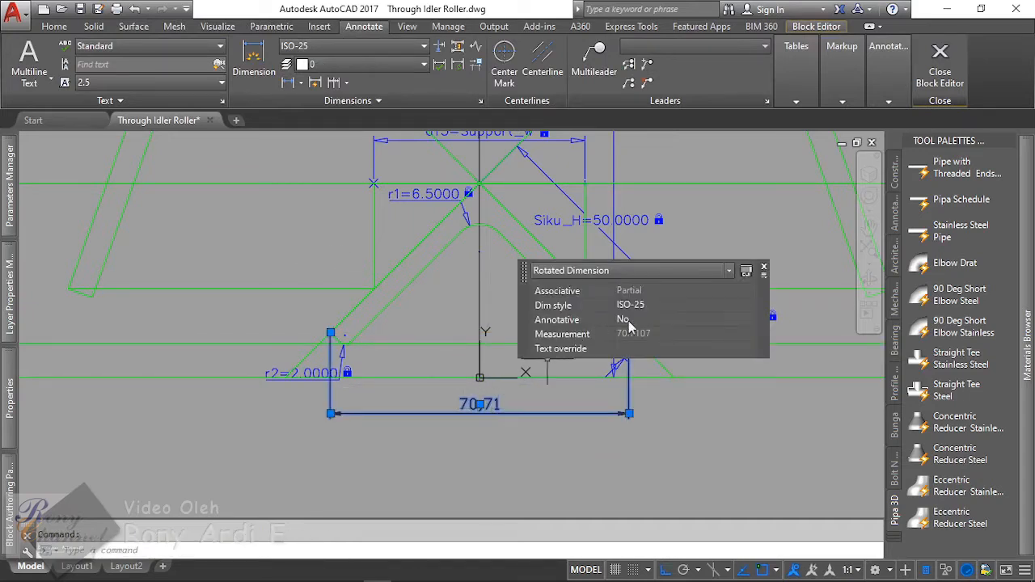
right_click(495, 394)
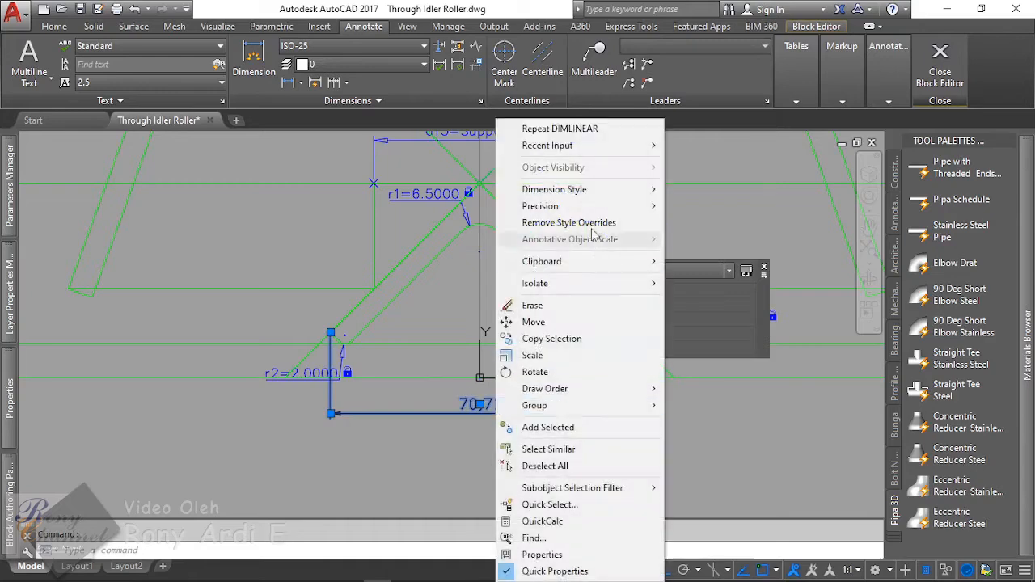
mouse_move(598, 212)
click(693, 272)
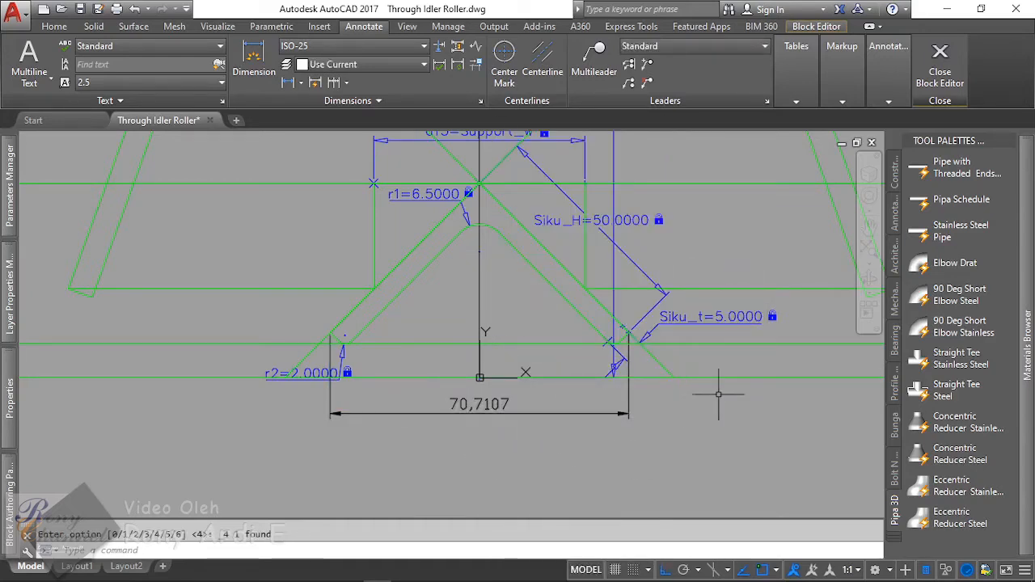
Step: Create a new user parameter named Siku_diagonal
scroll(723, 393, down, 2)
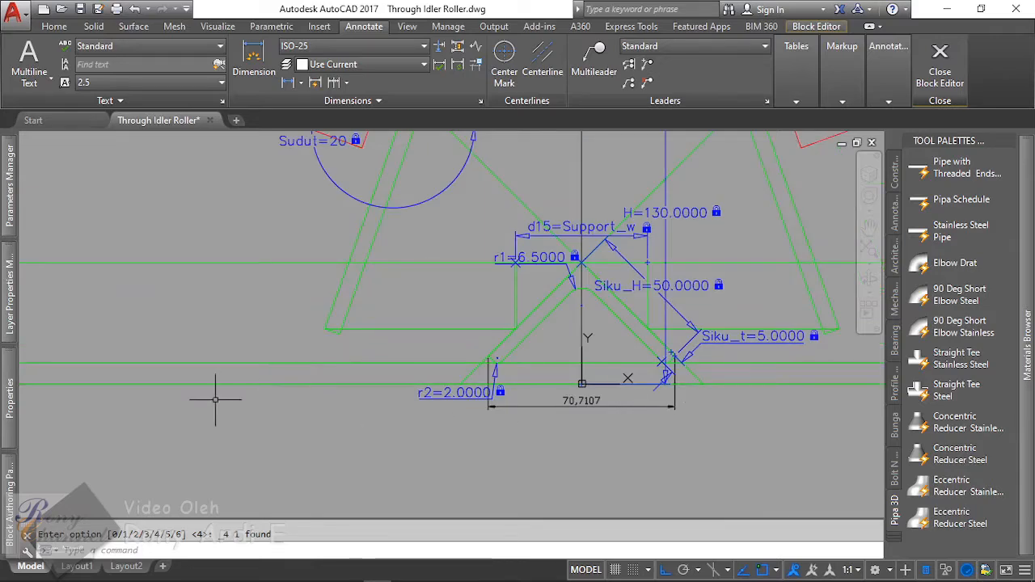
mouse_move(13, 224)
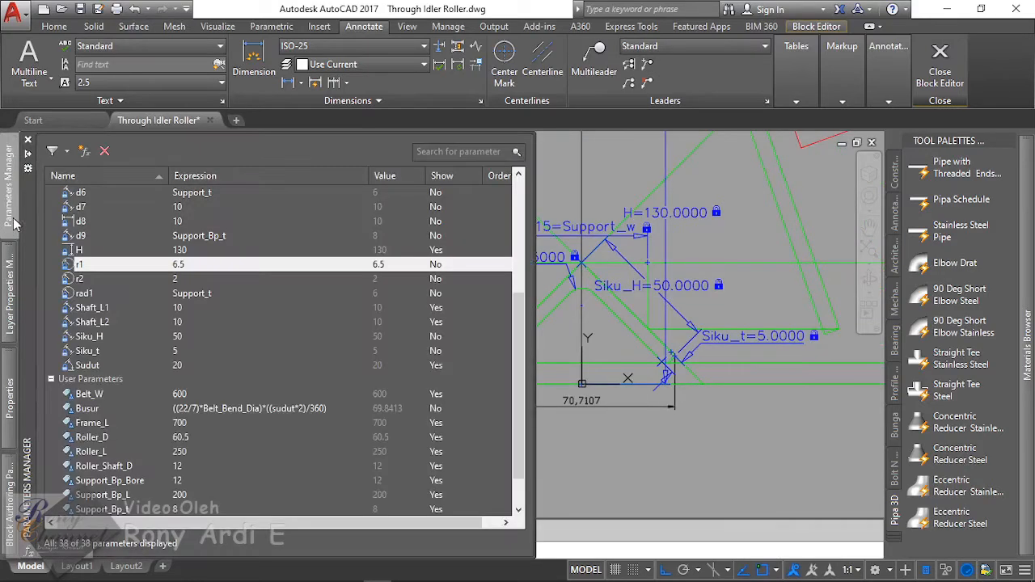
click(82, 152)
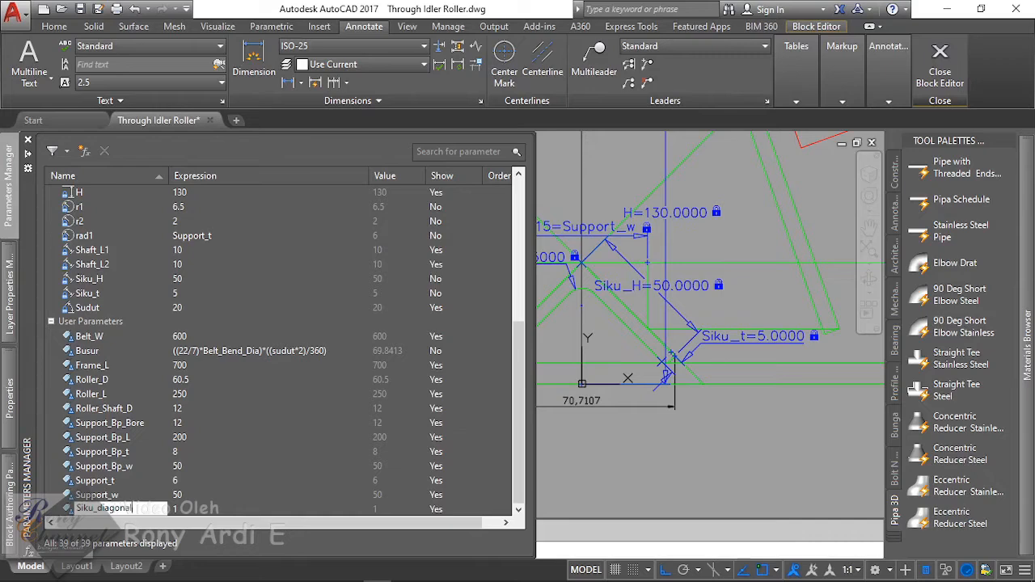
key(Return)
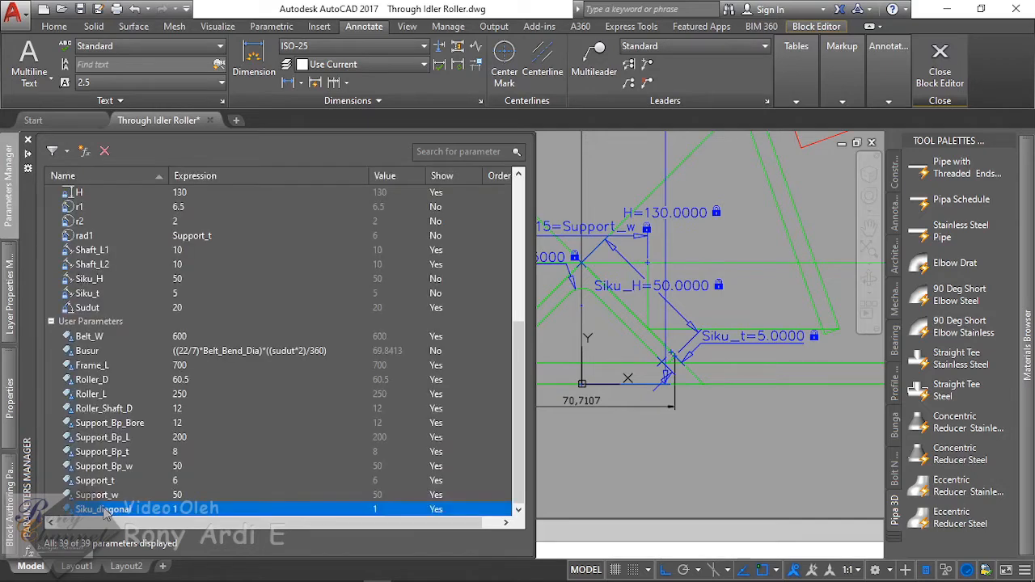
Step: Set the Siku_diagonal parameter's expression to sqrt((Siku_H^2)+(Siku_H^2))
double_click(185, 510)
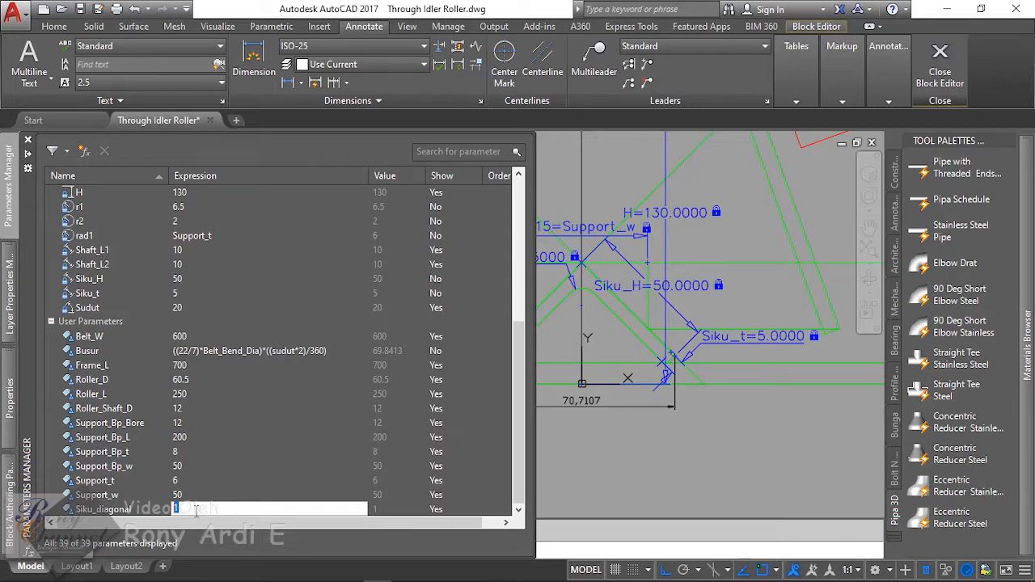
key(Return)
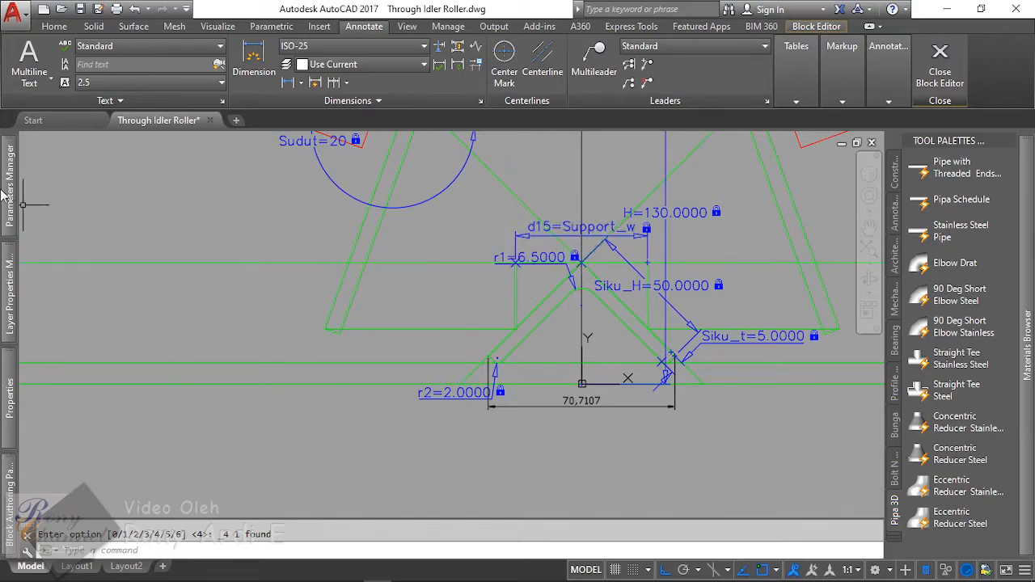
mouse_move(6, 193)
double_click(199, 508)
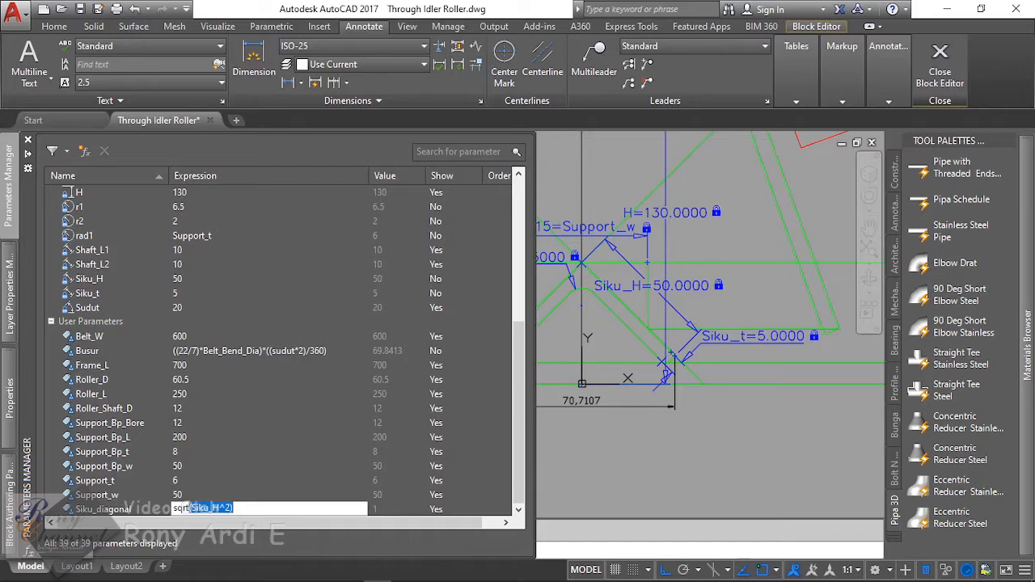
key(End)
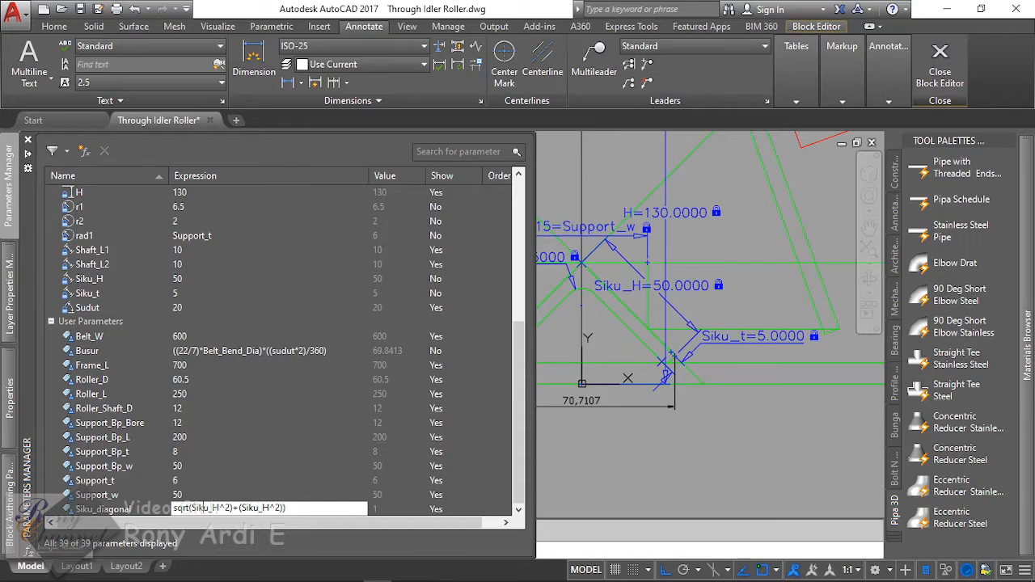
text(()
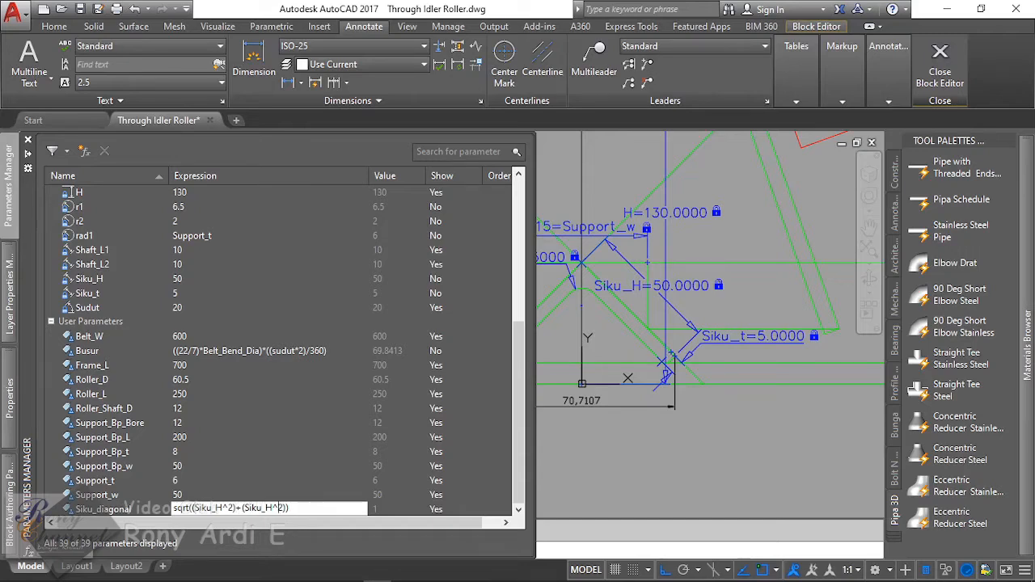
key(Return)
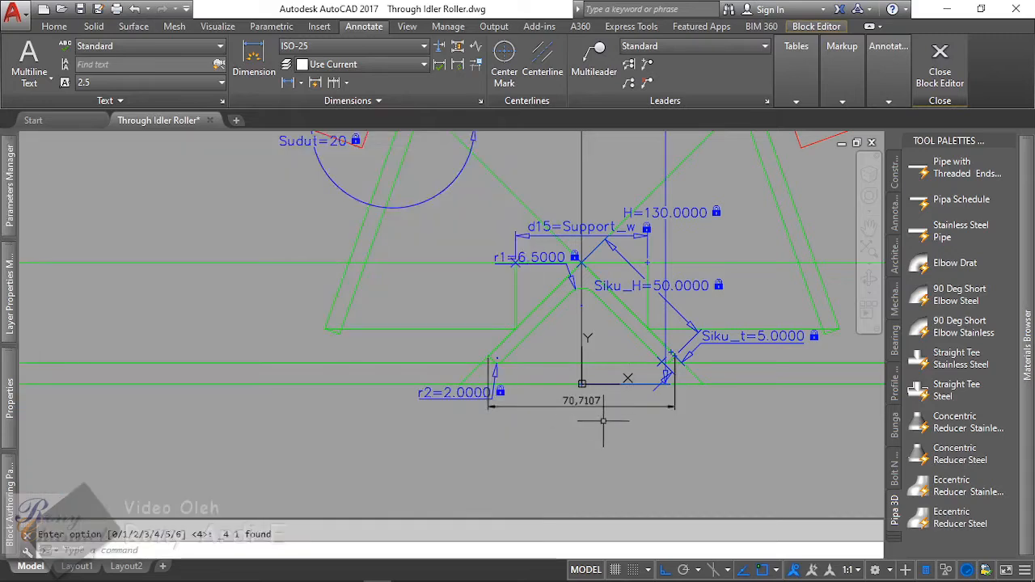
Step: Delete the linear width dimension below the angle profile and save the drawing
click(568, 410)
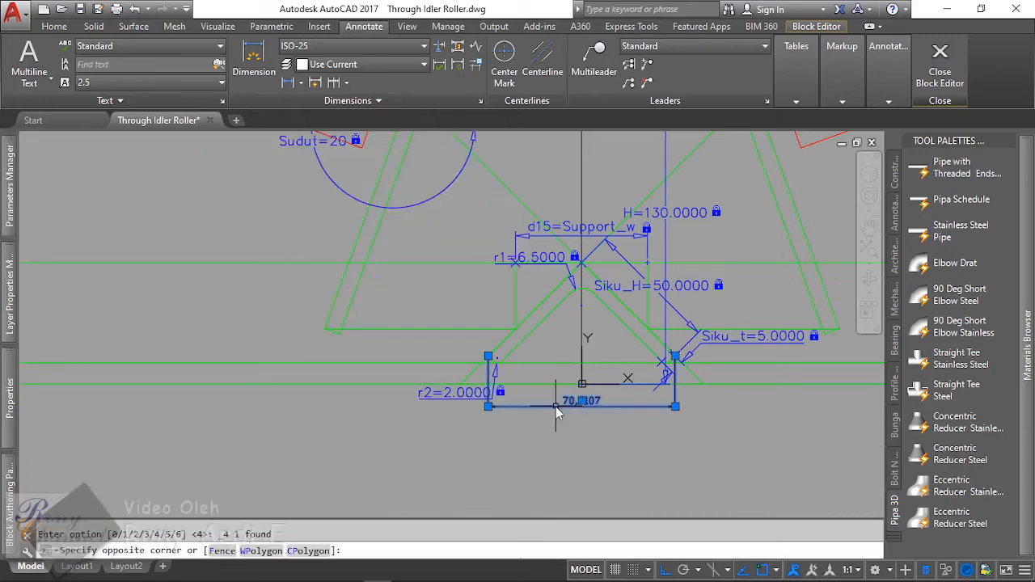
click(558, 444)
key(Delete)
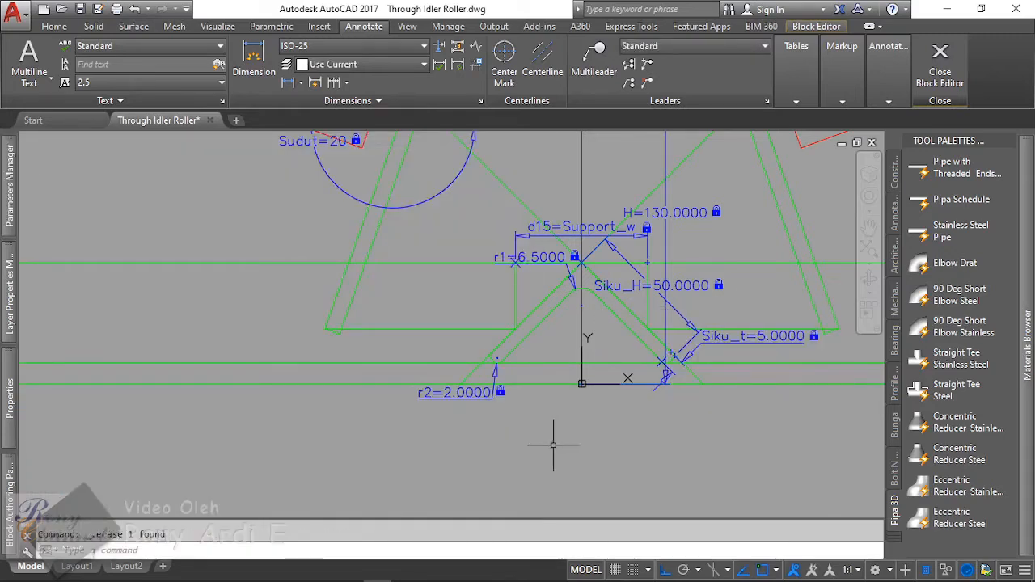
scroll(537, 426, down, 2)
scroll(537, 426, down, 3)
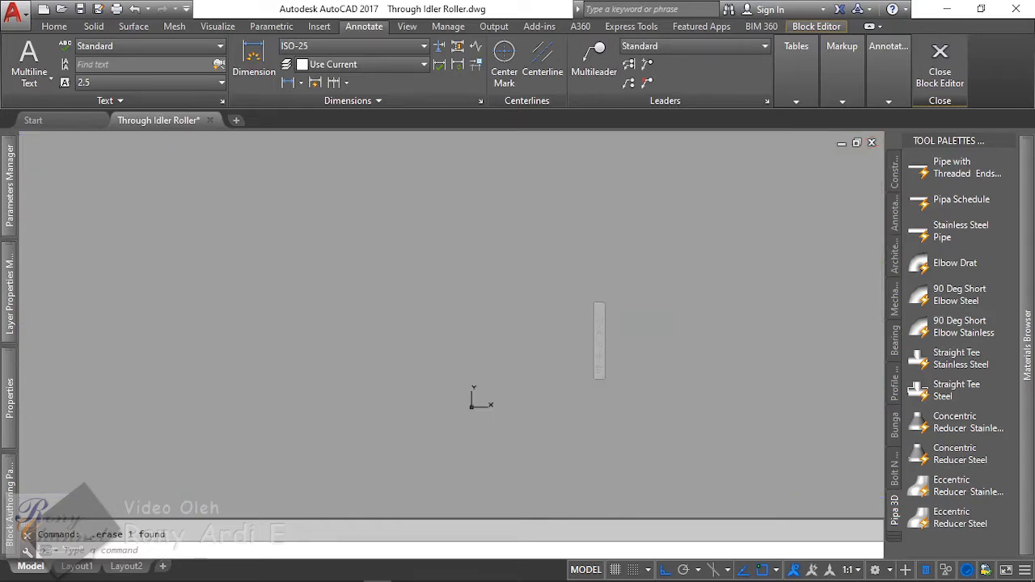
key(ctrl+s)
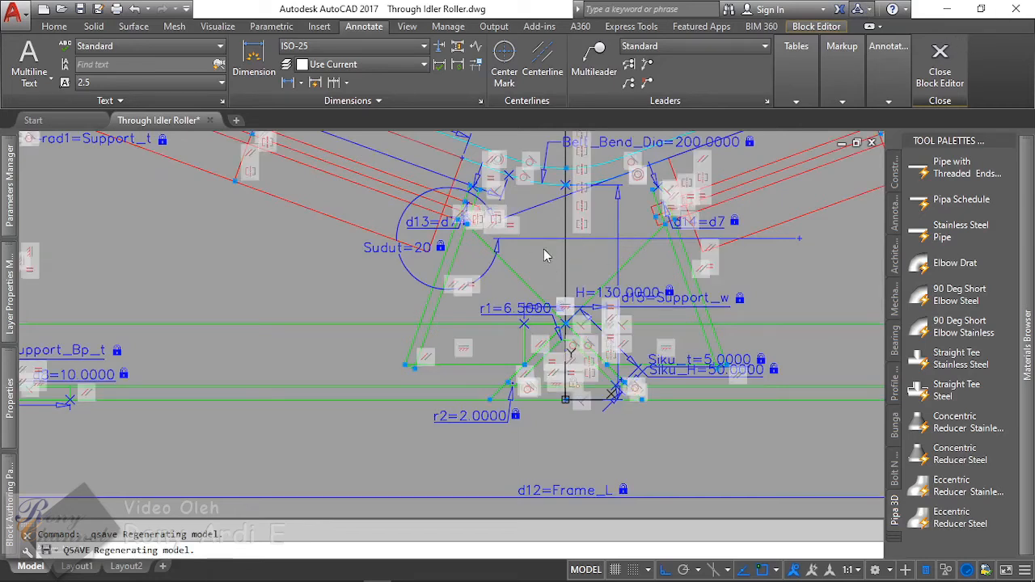
Step: Hide all geometric constraint markers in the block
scroll(544, 249, down, 3)
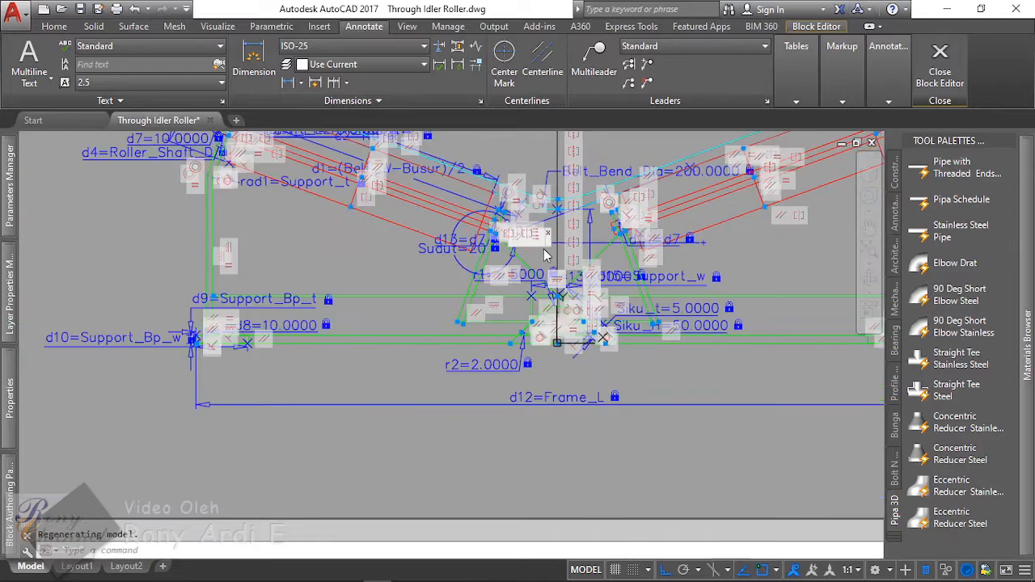
scroll(273, 167, up, 5)
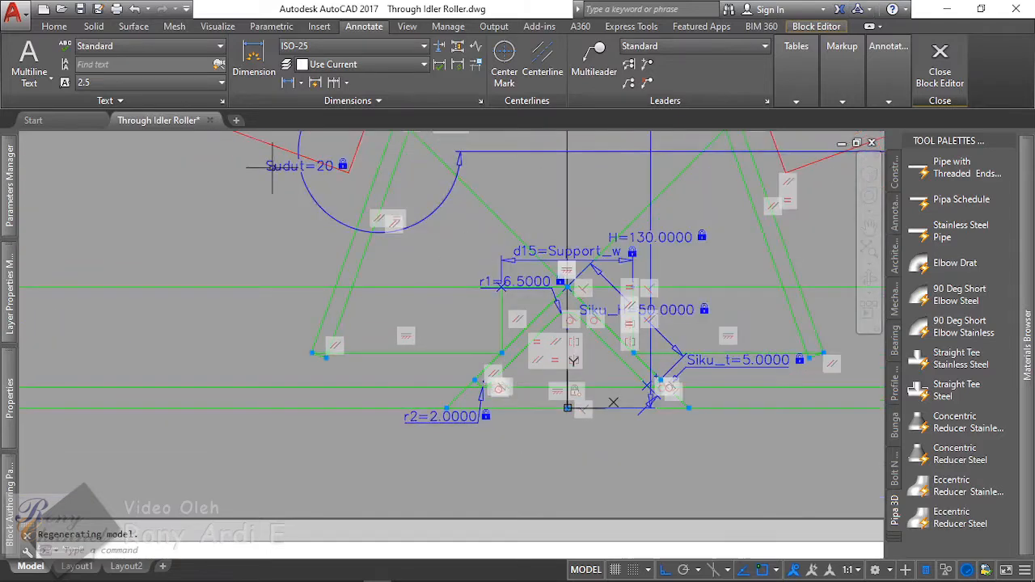
click(817, 27)
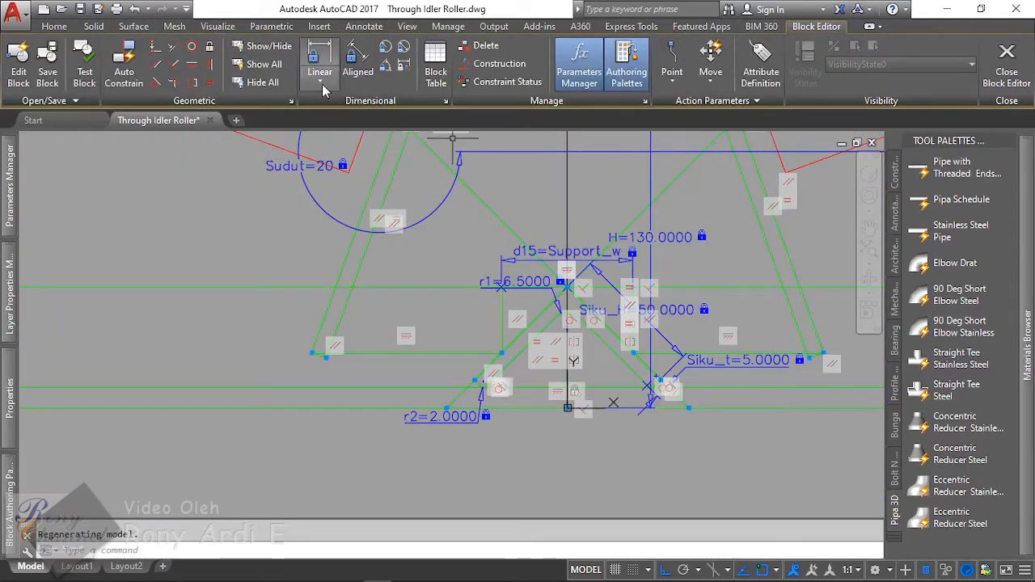
click(266, 86)
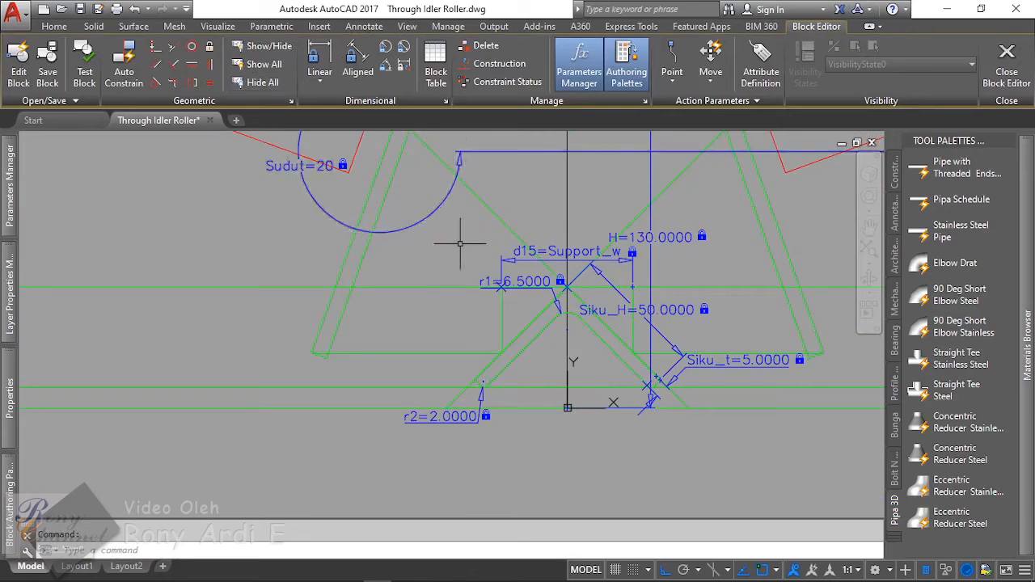
Step: Make Conveyor Belt Trough Idler Roller_Frame the current layer
scroll(461, 235, down, 2)
scroll(505, 334, up, 1)
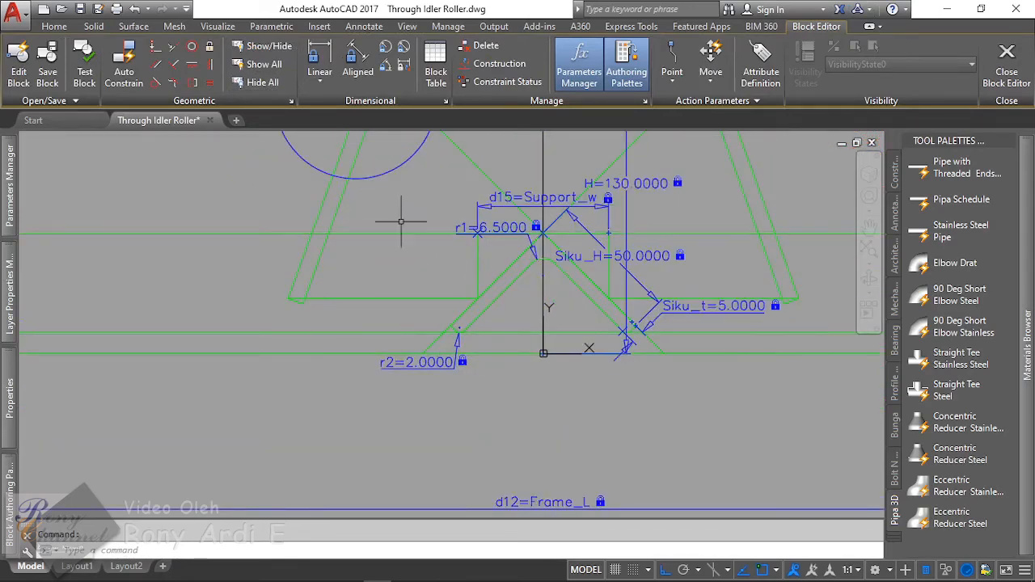
scroll(405, 219, down, 2)
middle_drag(331, 234, 431, 241)
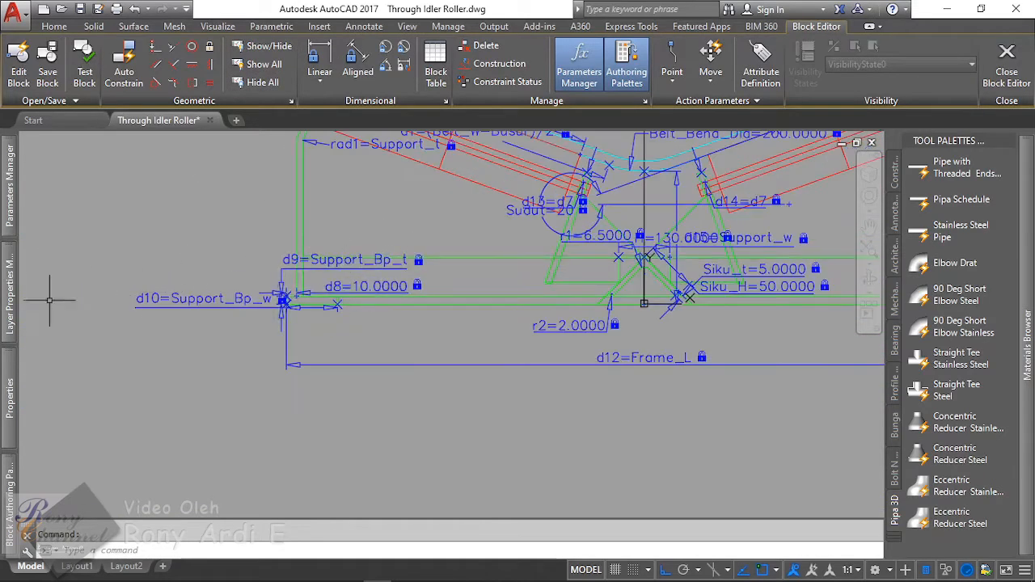
mouse_move(6, 322)
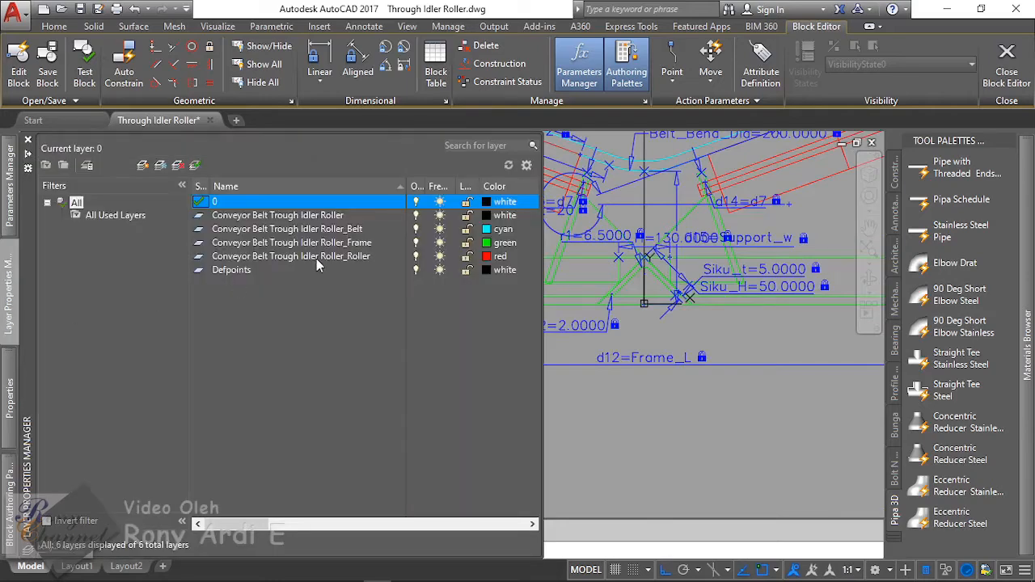
click(332, 242)
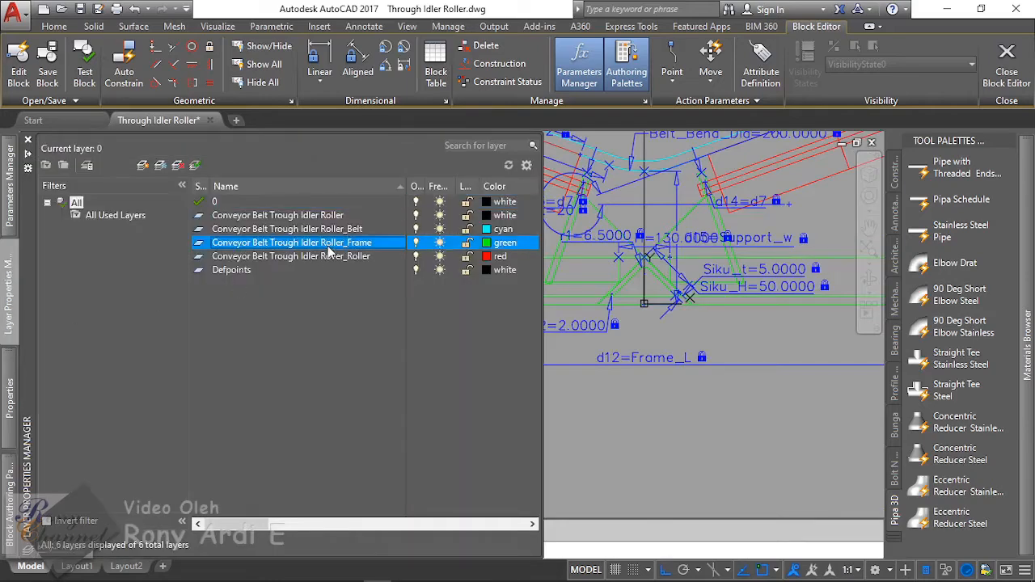
double_click(327, 246)
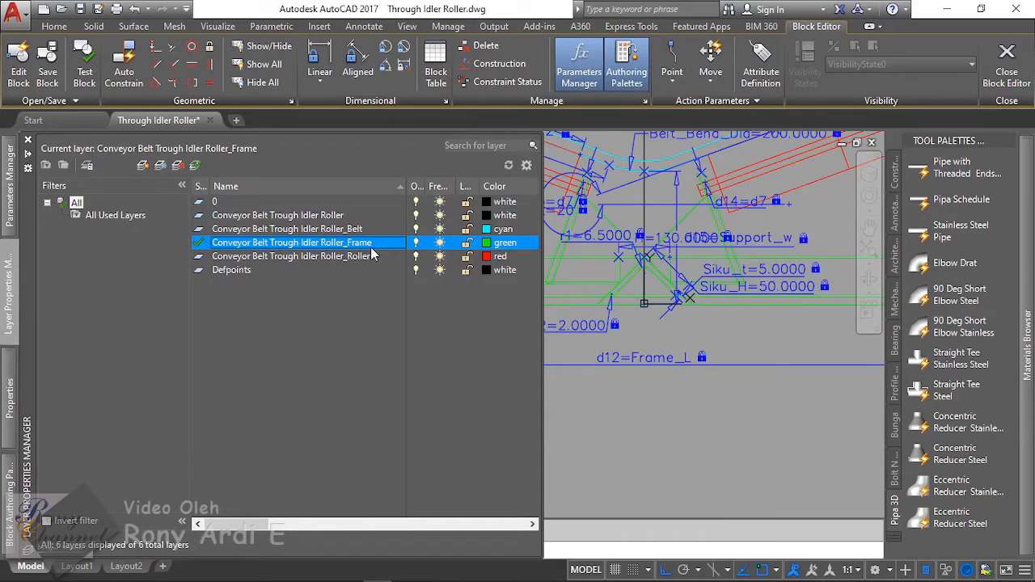
Step: Select the frame's upper long horizontal line and the two diagonal lines crossing at the angle profile's apex
scroll(631, 308, down, 2)
scroll(453, 270, up, 3)
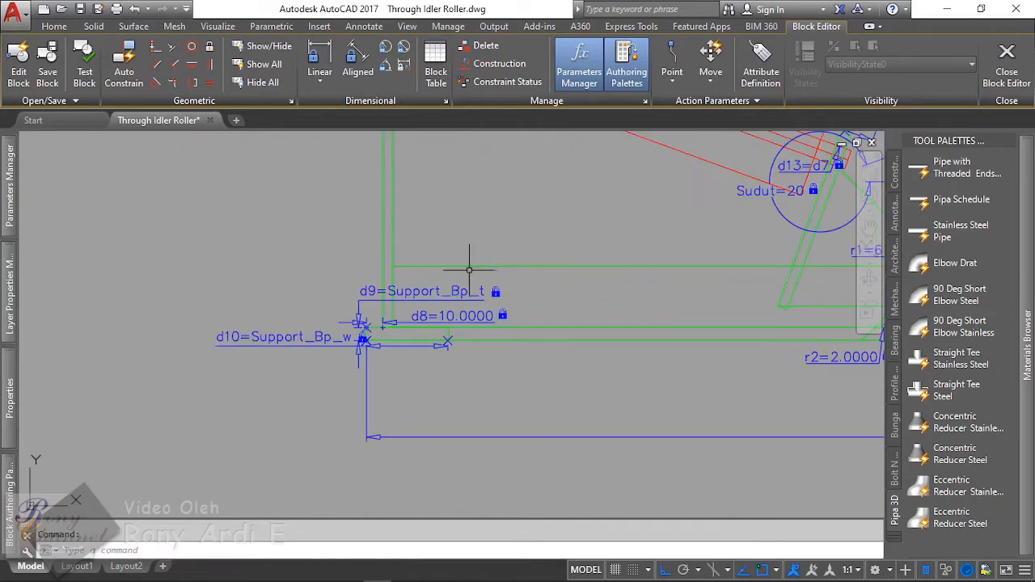
click(606, 282)
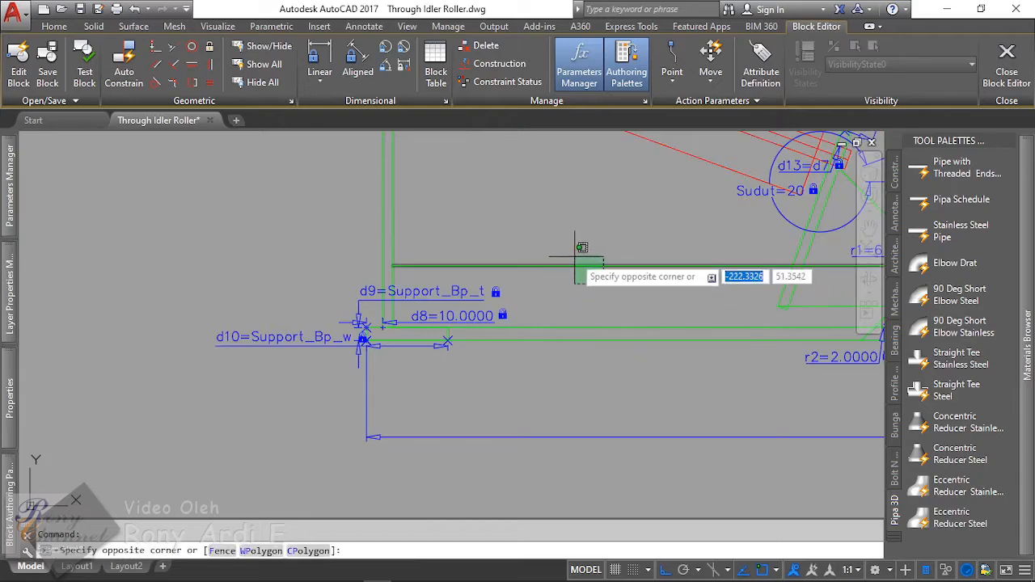
click(469, 260)
scroll(469, 283, down, 3)
scroll(624, 300, up, 3)
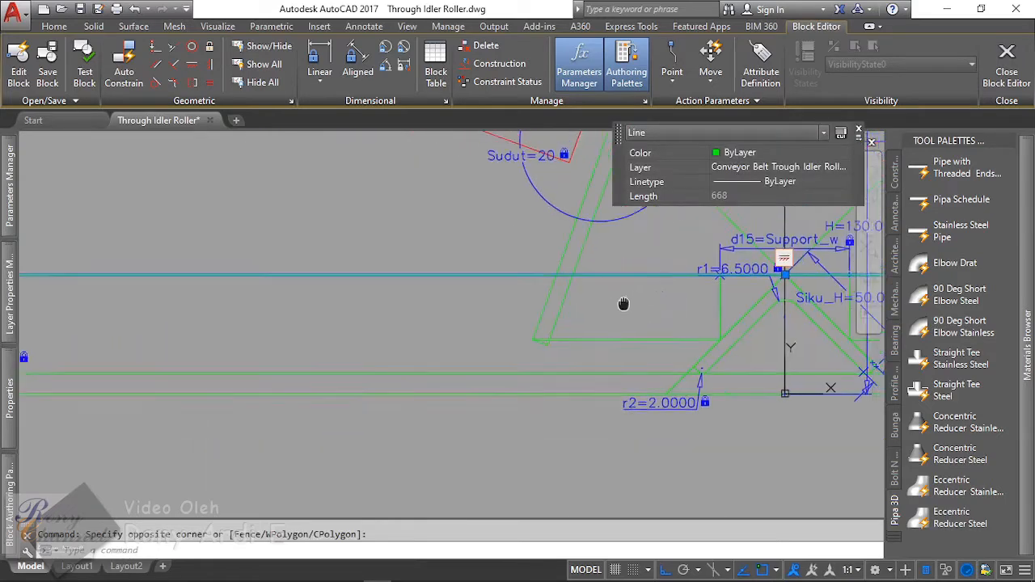
middle_drag(623, 300, 396, 324)
click(474, 416)
click(452, 202)
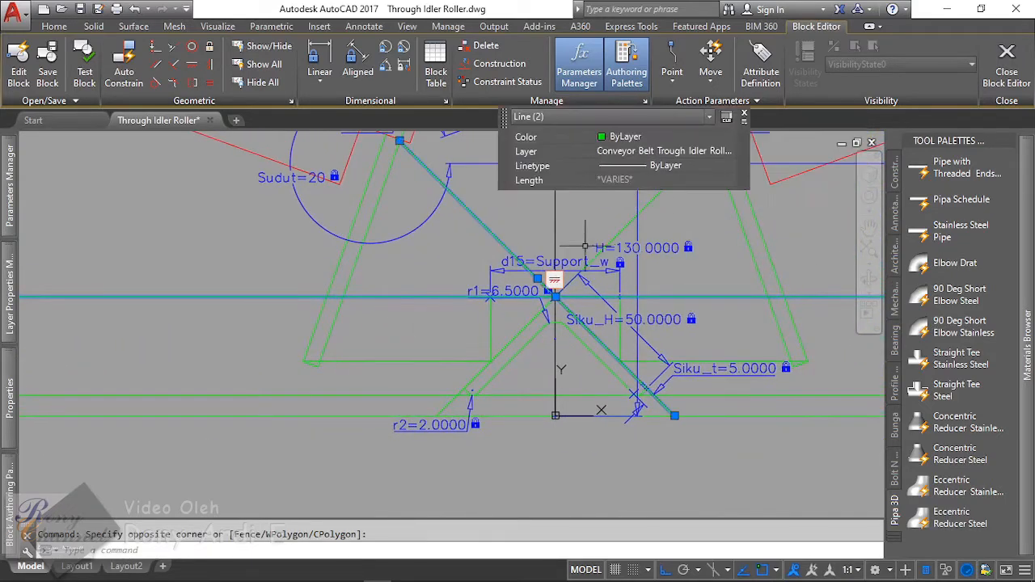
middle_drag(580, 242, 450, 287)
click(549, 267)
click(524, 238)
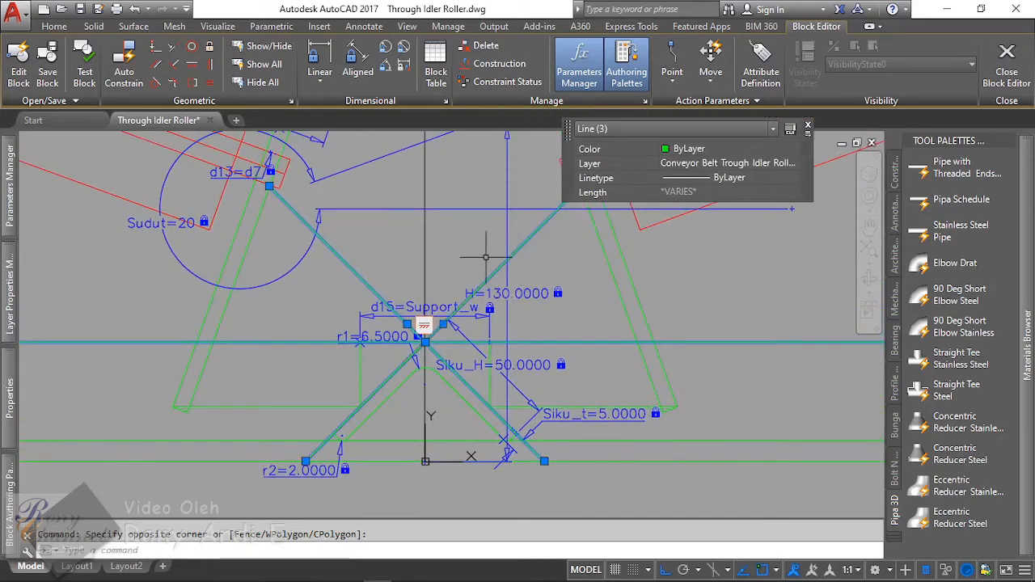
Step: Add the central support, the angle profile and the frame's two lower long horizontal lines to the selection
scroll(485, 257, down, 2)
scroll(428, 380, up, 2)
scroll(380, 259, down, 2)
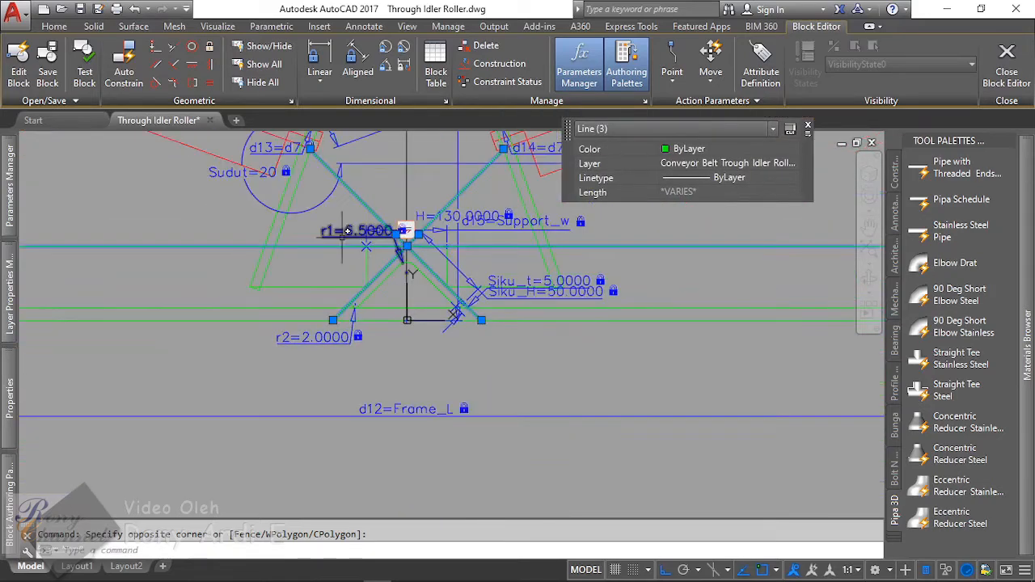
click(315, 218)
click(526, 349)
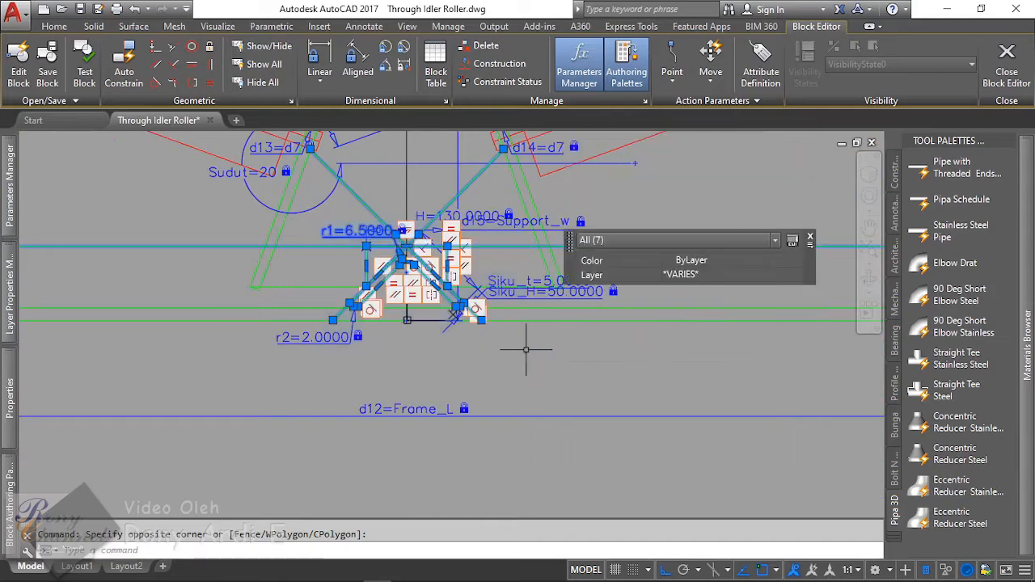
scroll(425, 328, down, 2)
scroll(545, 342, up, 3)
click(545, 342)
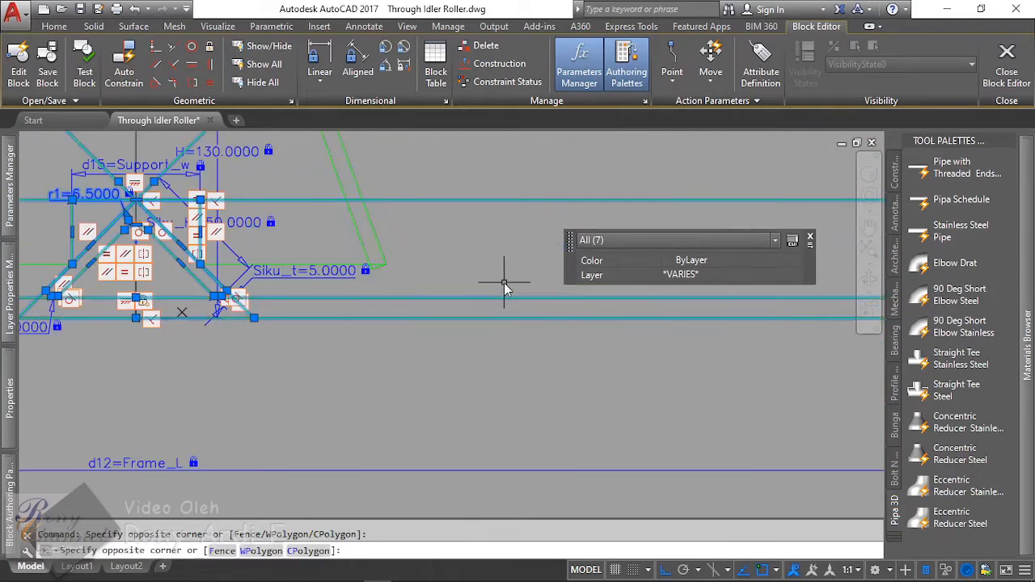
click(504, 282)
scroll(503, 282, down, 2)
scroll(440, 347, up, 3)
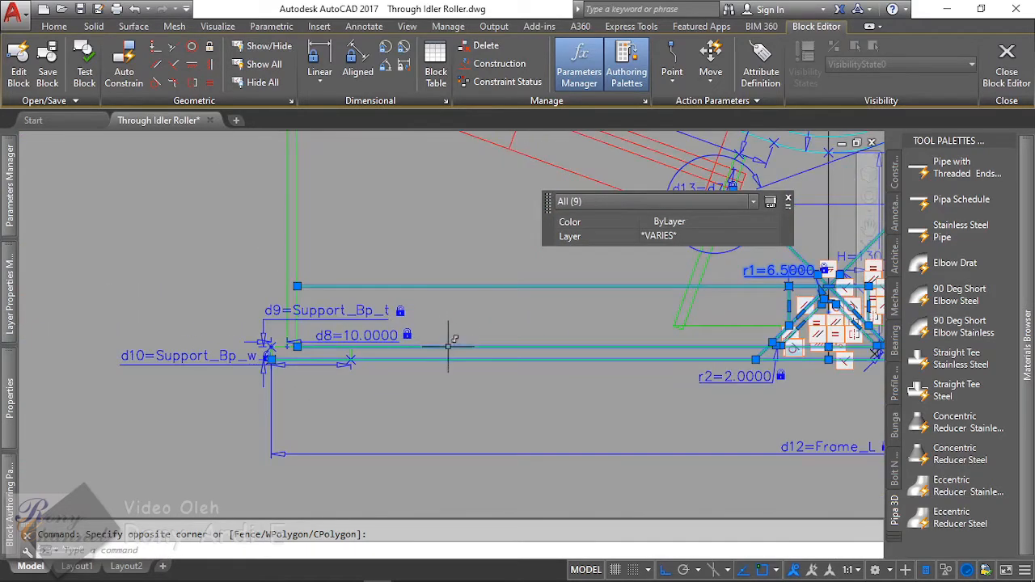
scroll(240, 352, up, 1)
scroll(240, 352, up, 2)
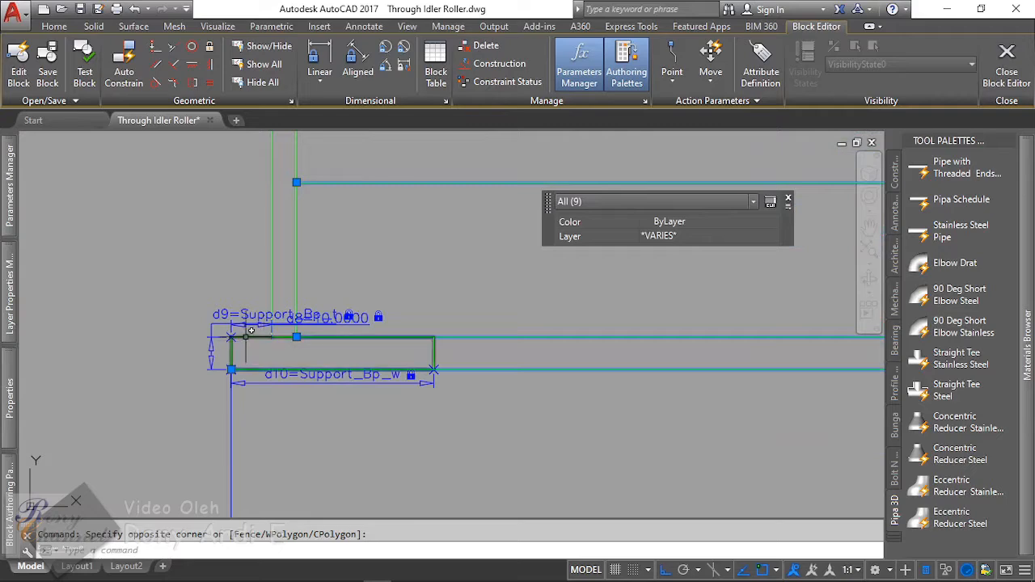
scroll(180, 369, down, 3)
scroll(644, 376, up, 4)
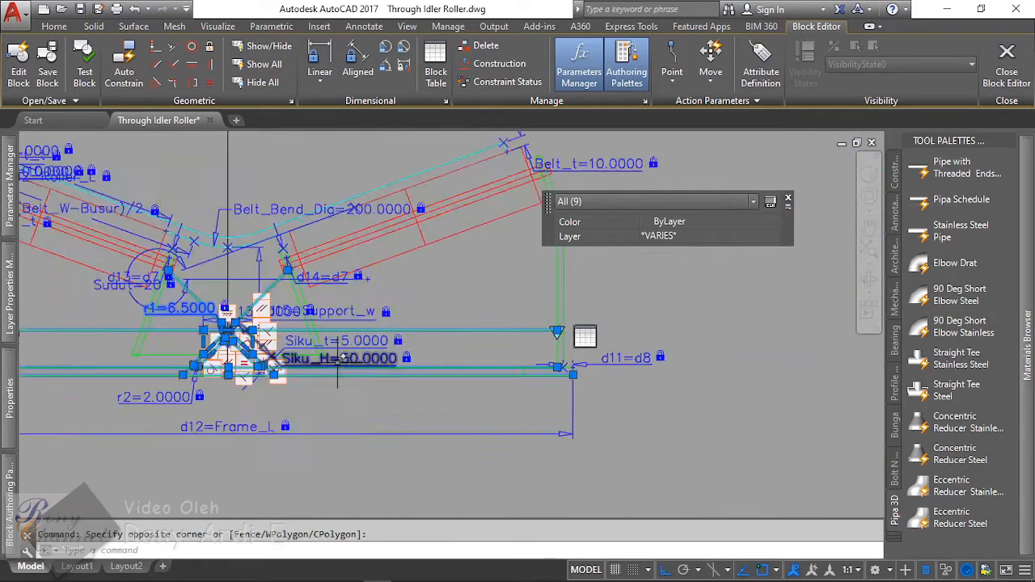
scroll(769, 437, down, 3)
scroll(621, 415, up, 3)
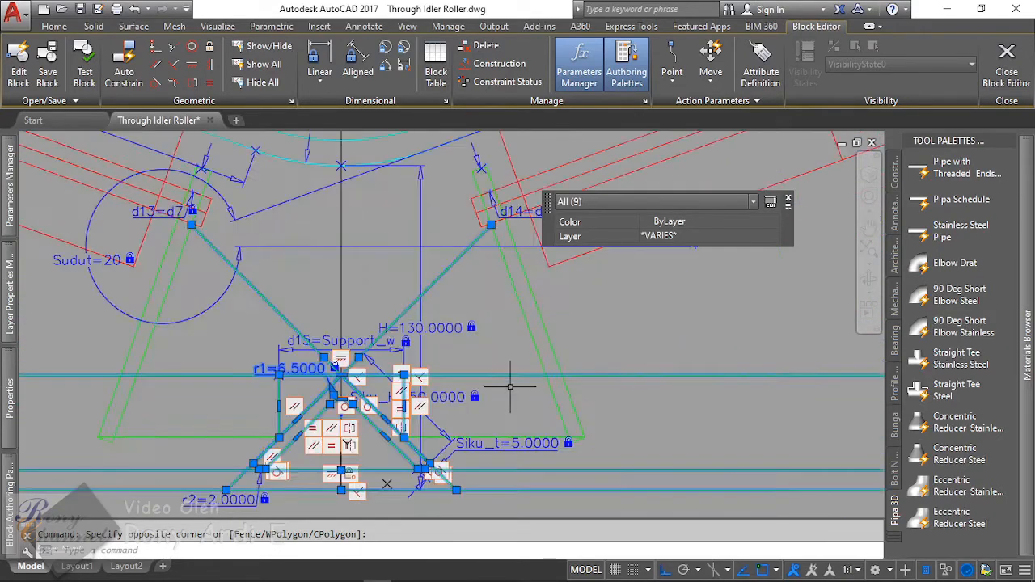
Step: Add both inner slanted supports, including their end lines and horizontal base lines, to the selection
click(490, 328)
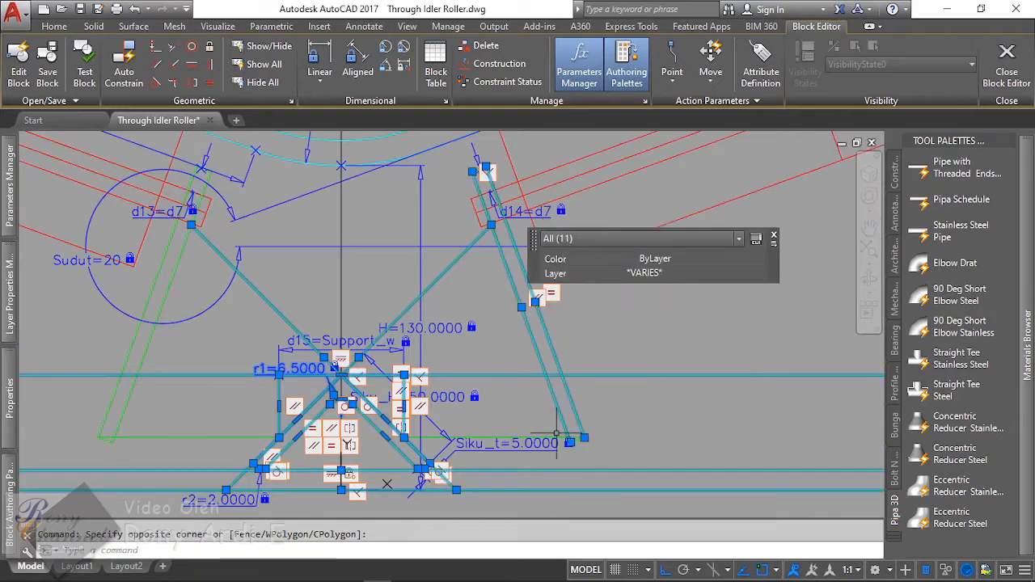
scroll(602, 450, up, 4)
click(602, 451)
click(439, 369)
scroll(605, 415, down, 4)
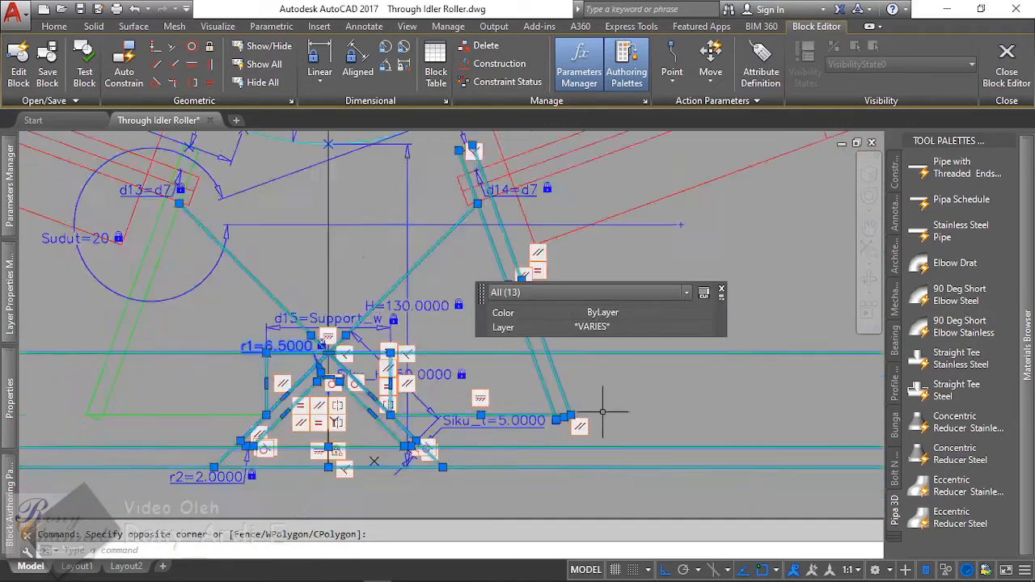
scroll(452, 441, up, 3)
click(474, 423)
click(356, 412)
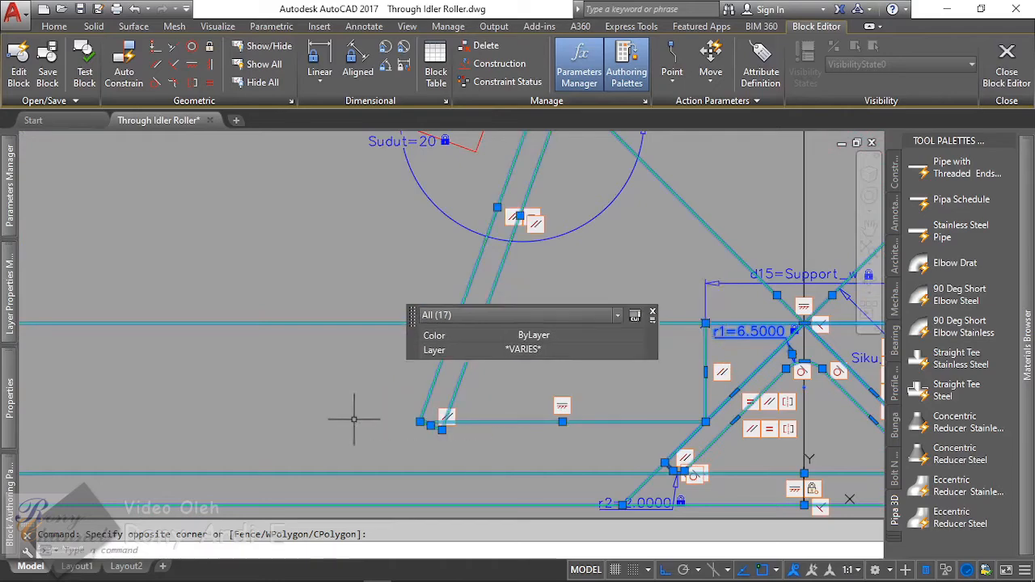
Step: Add the left outer support's two bent side lines and its short upper and lower end lines to the selection
scroll(344, 419, down, 4)
scroll(374, 360, up, 4)
scroll(282, 272, down, 4)
scroll(216, 269, up, 5)
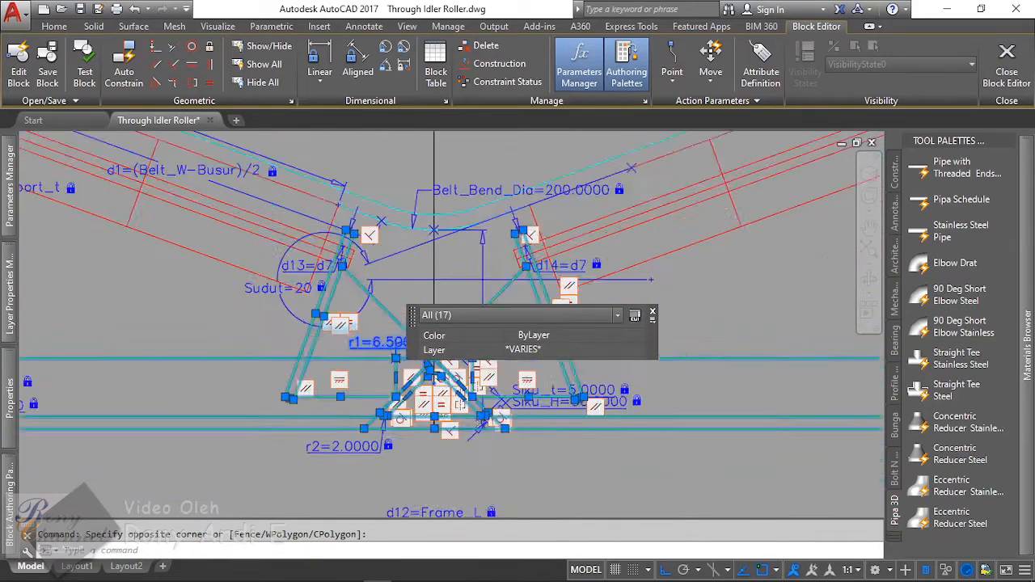
scroll(216, 269, down, 4)
scroll(146, 267, up, 4)
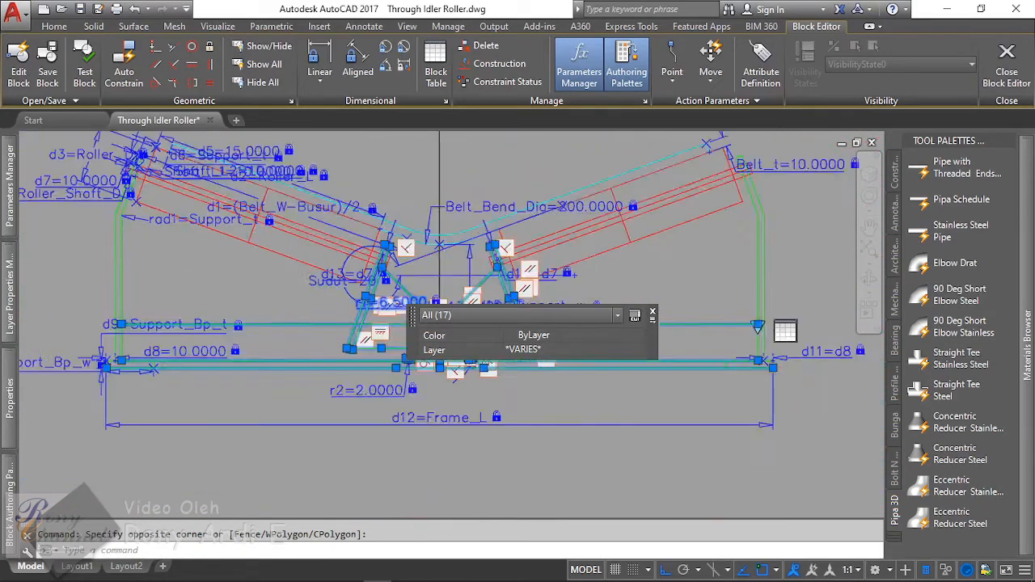
click(141, 263)
click(65, 263)
scroll(122, 307, down, 4)
scroll(210, 344, up, 6)
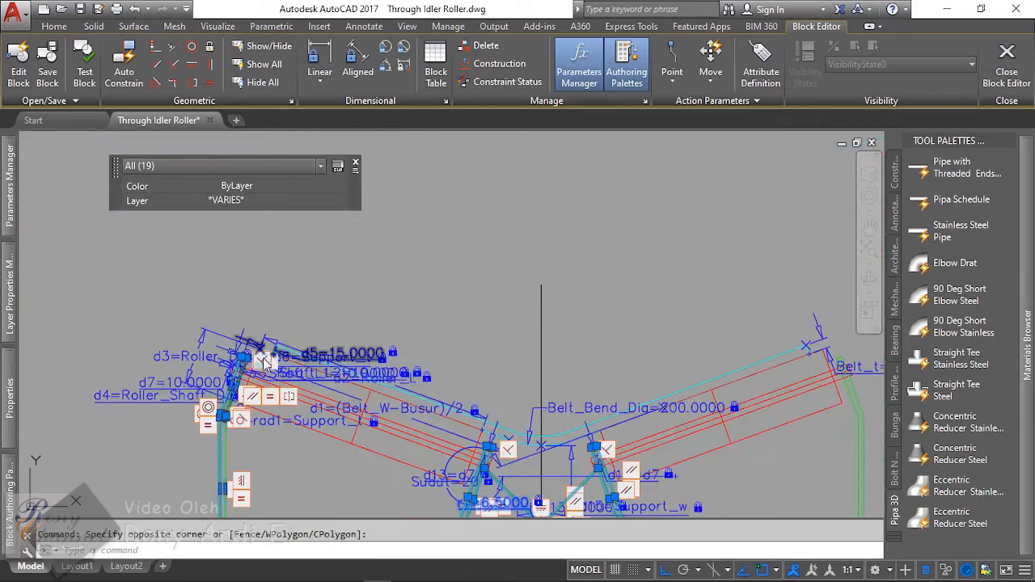
scroll(162, 333, up, 2)
click(143, 330)
click(231, 397)
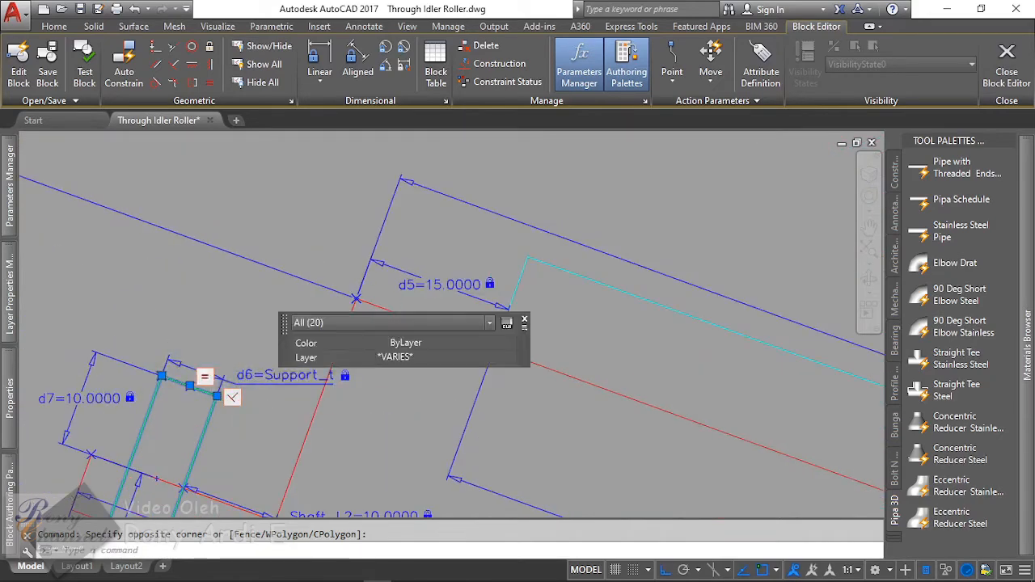
scroll(198, 292, down, 5)
scroll(166, 421, up, 8)
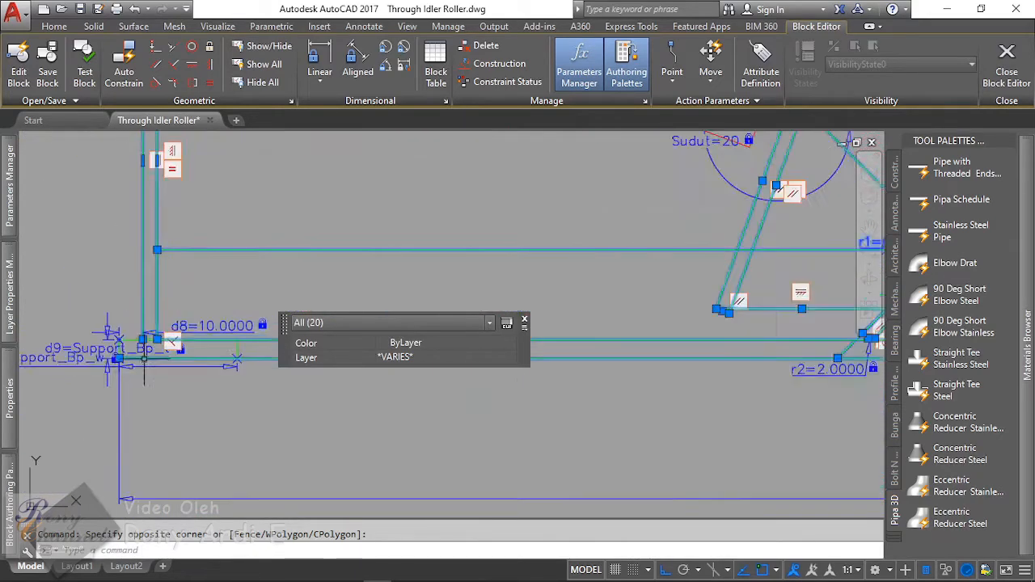
click(217, 364)
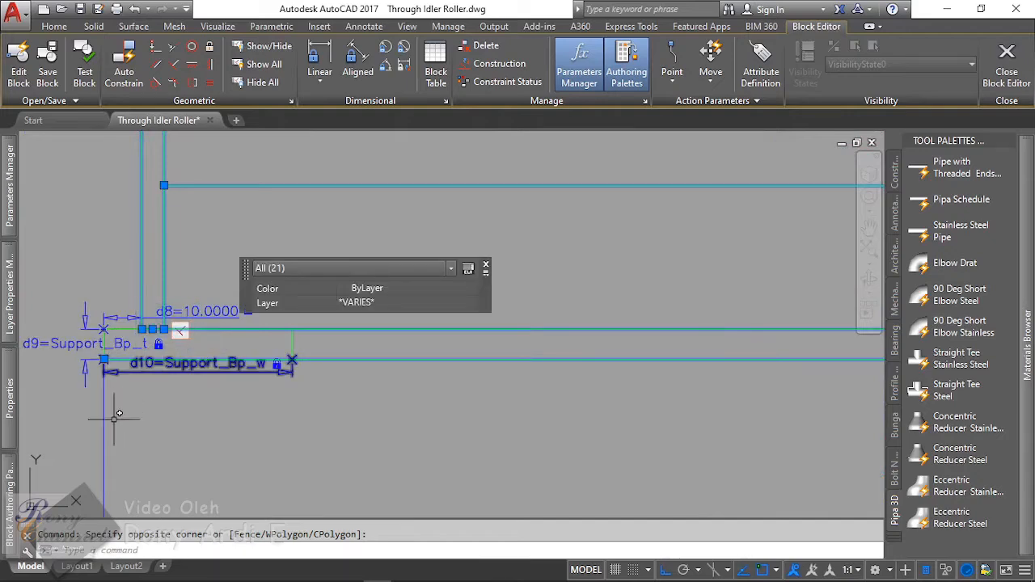
Step: Convert the selected frame, angle profile and support lines to construction geometry
scroll(117, 424, down, 3)
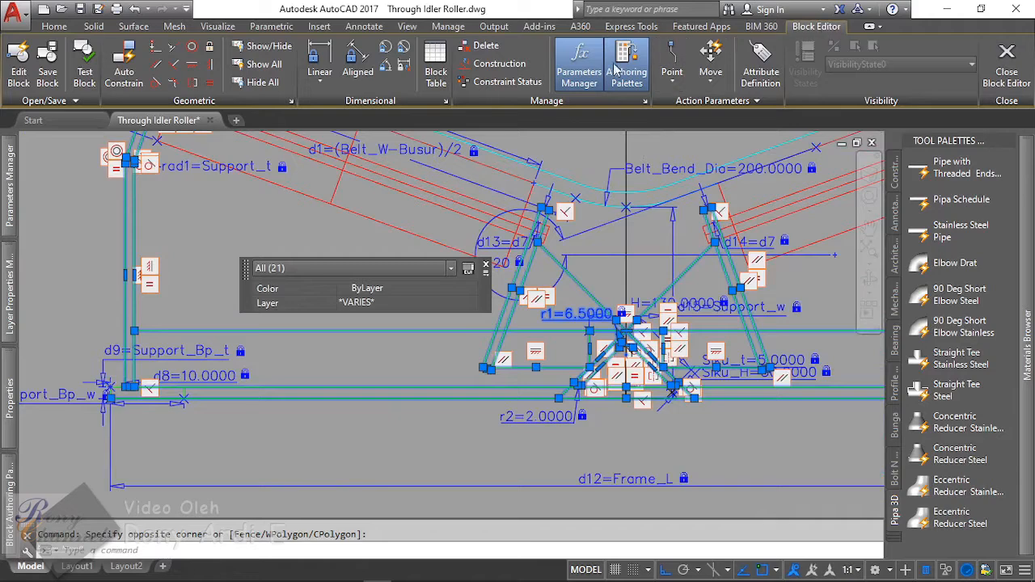
click(508, 64)
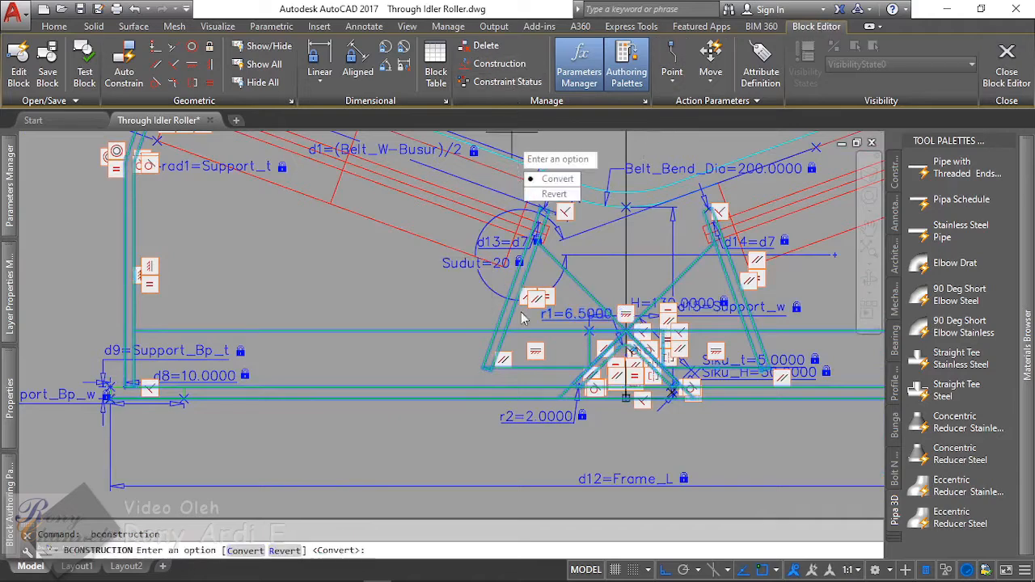
click(557, 179)
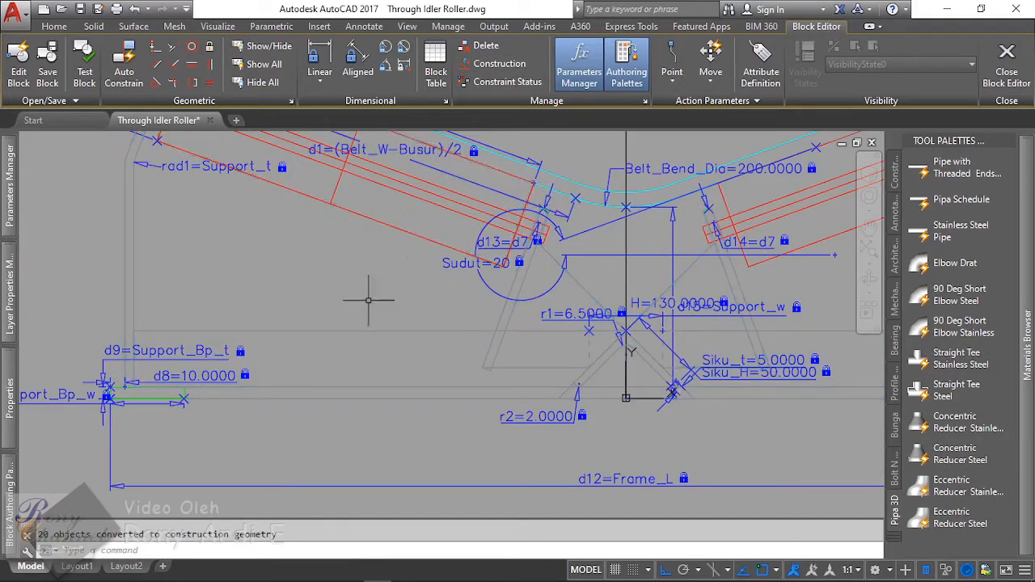
Step: Examine the frame, the outer supports and their base plates for lines not yet converted to construction geometry
scroll(372, 297, down, 2)
scroll(533, 312, up, 2)
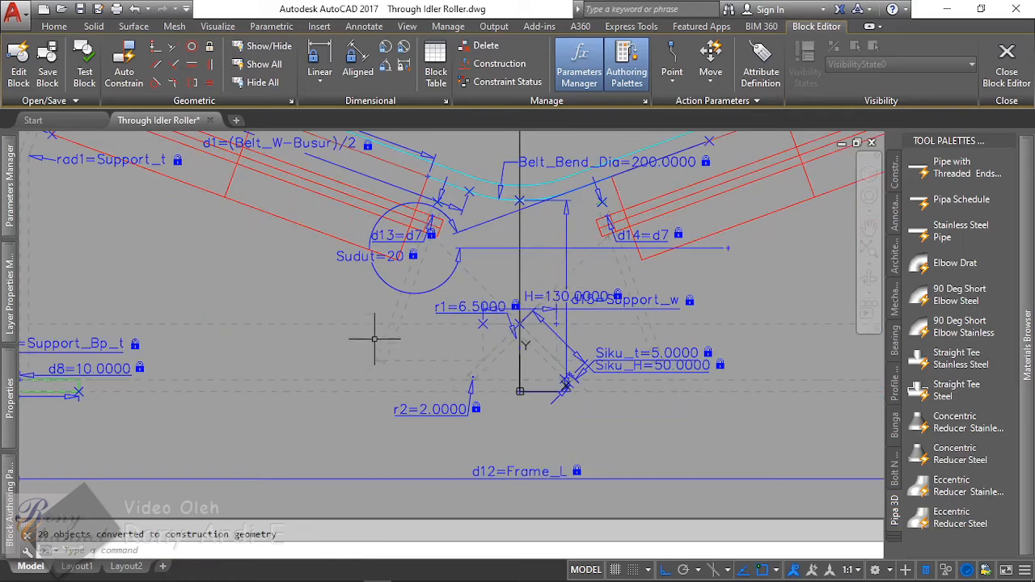
scroll(372, 324, up, 2)
scroll(513, 363, down, 3)
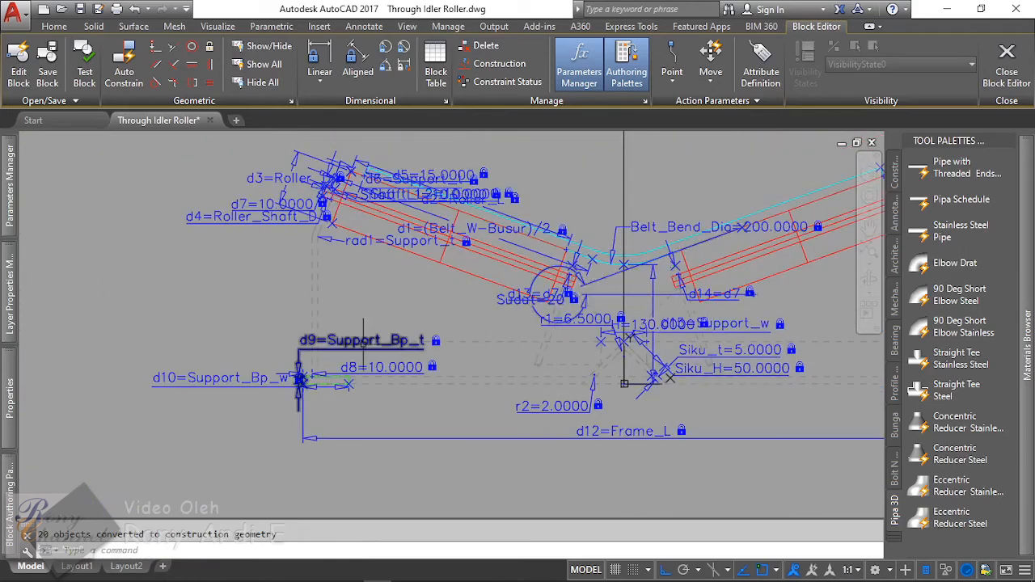
scroll(279, 385, up, 3)
scroll(279, 386, down, 2)
scroll(258, 363, up, 3)
scroll(249, 363, up, 1)
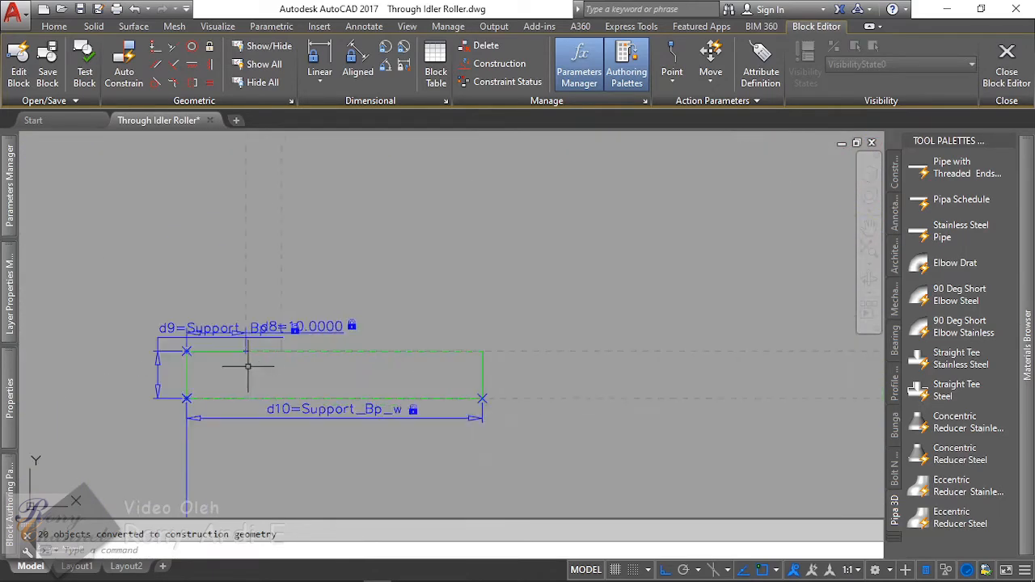
scroll(188, 365, down, 1)
scroll(188, 365, down, 3)
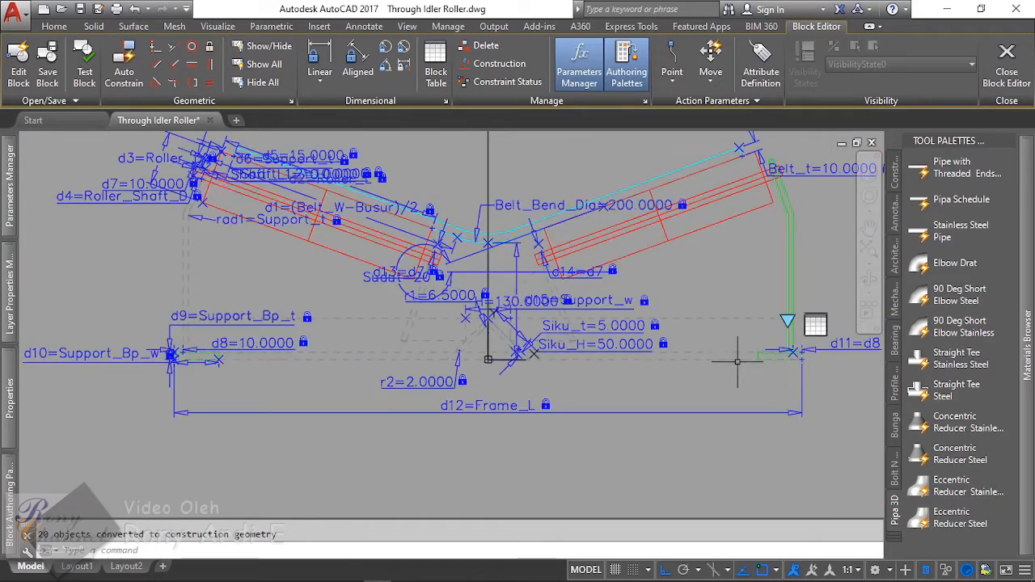
scroll(781, 353, up, 4)
scroll(781, 354, down, 3)
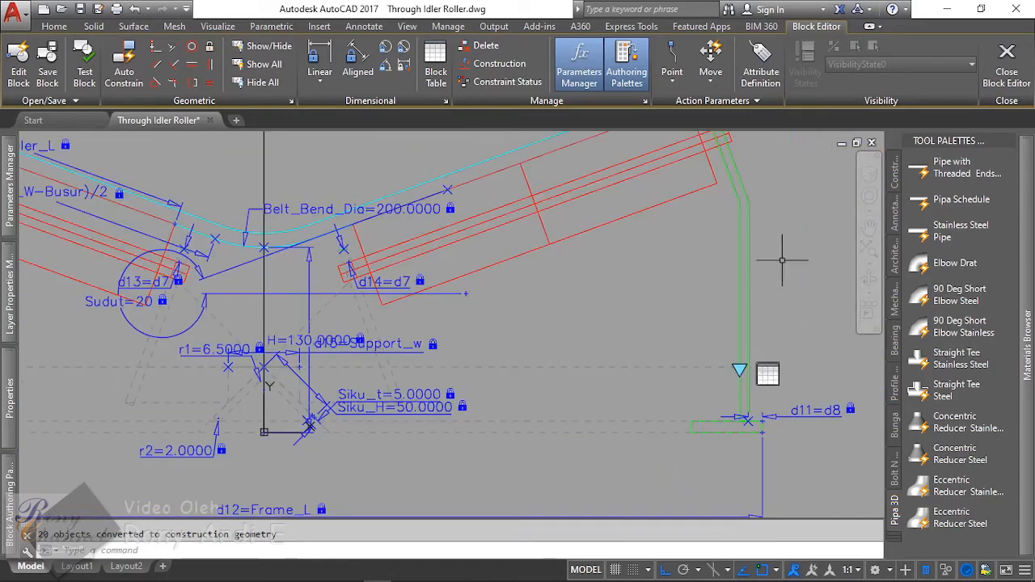
Step: Convert the right outer support's two side lines and its end lines to construction geometry
click(773, 235)
click(738, 198)
scroll(748, 432, up, 6)
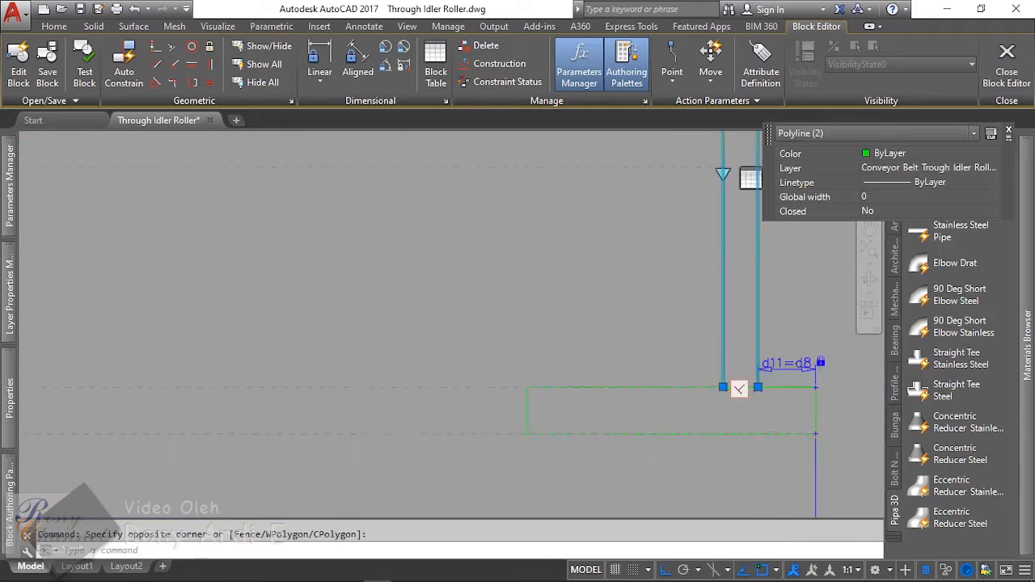
click(797, 412)
scroll(798, 412, down, 3)
scroll(556, 255, up, 5)
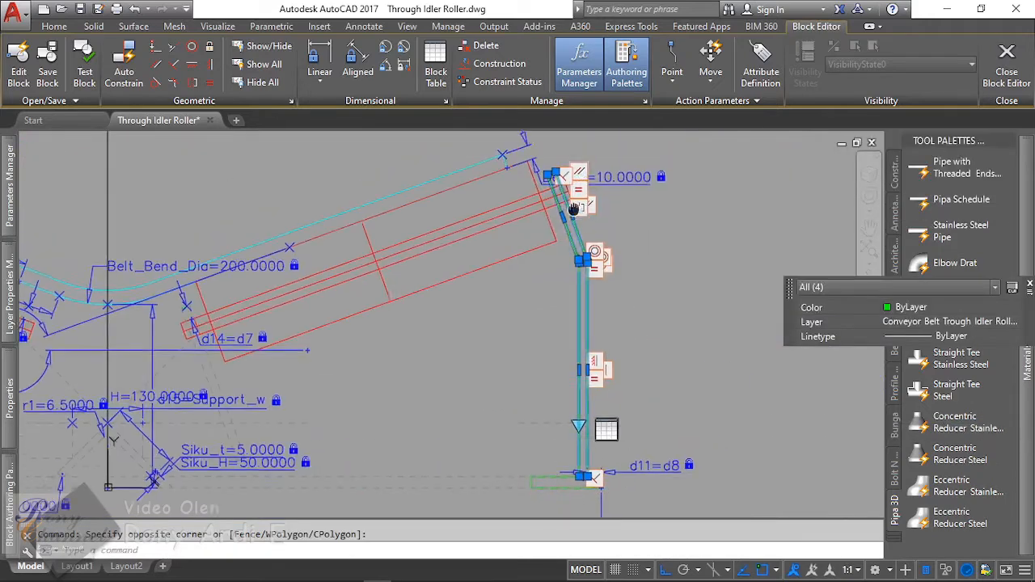
click(503, 157)
click(583, 219)
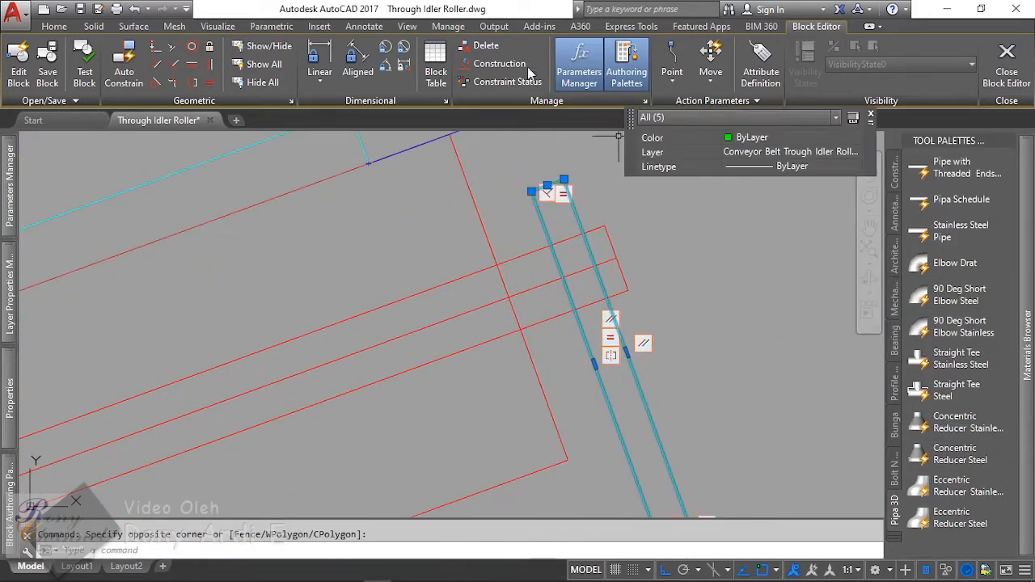
click(495, 63)
key(Return)
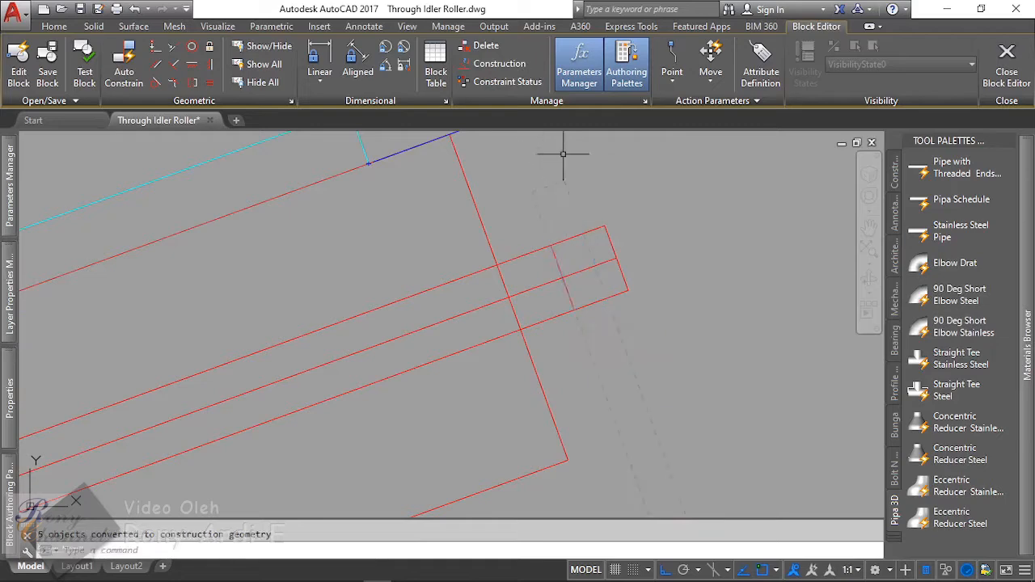
Step: Inspect the converted construction lines around the inner supports, the Sudut angle and the central angle profile
scroll(658, 174, down, 3)
scroll(657, 174, down, 3)
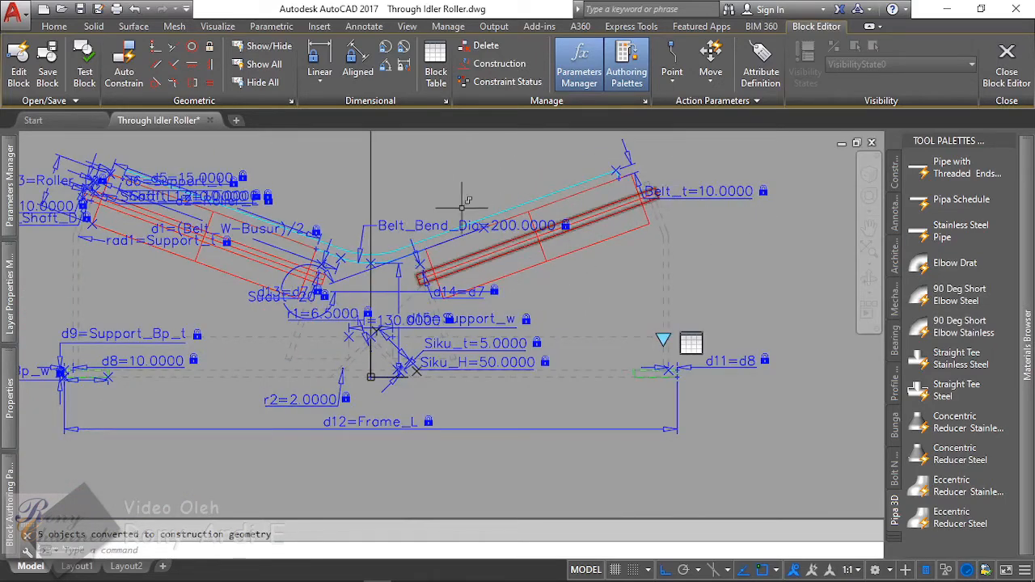
scroll(288, 287, up, 5)
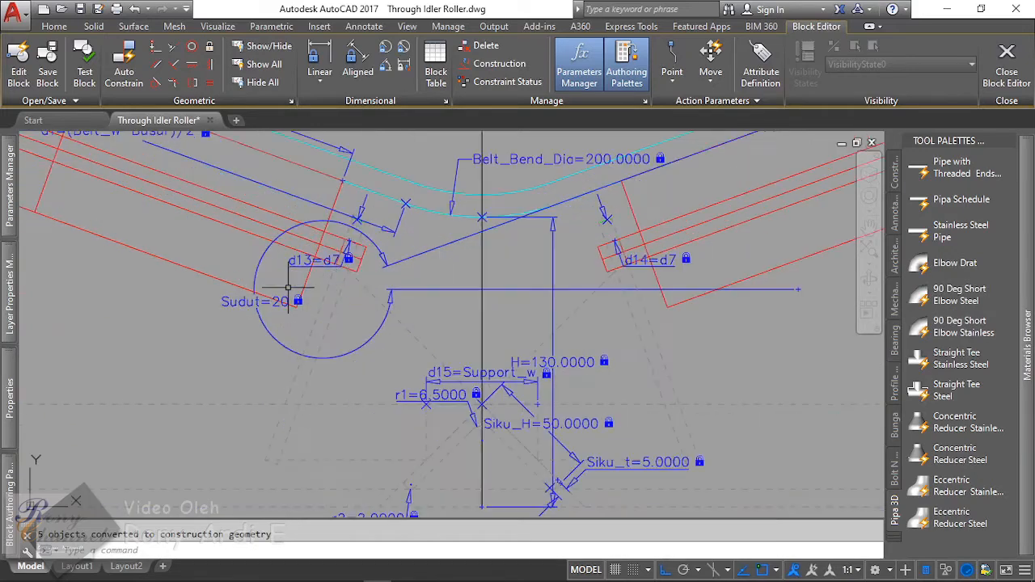
scroll(317, 287, up, 3)
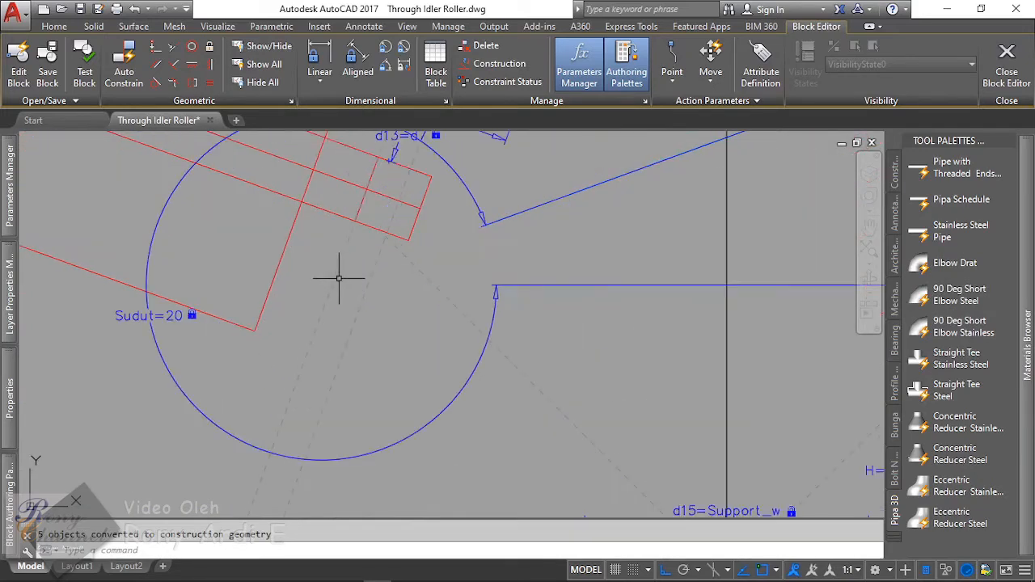
scroll(339, 284, up, 3)
scroll(341, 289, up, 2)
scroll(480, 301, down, 5)
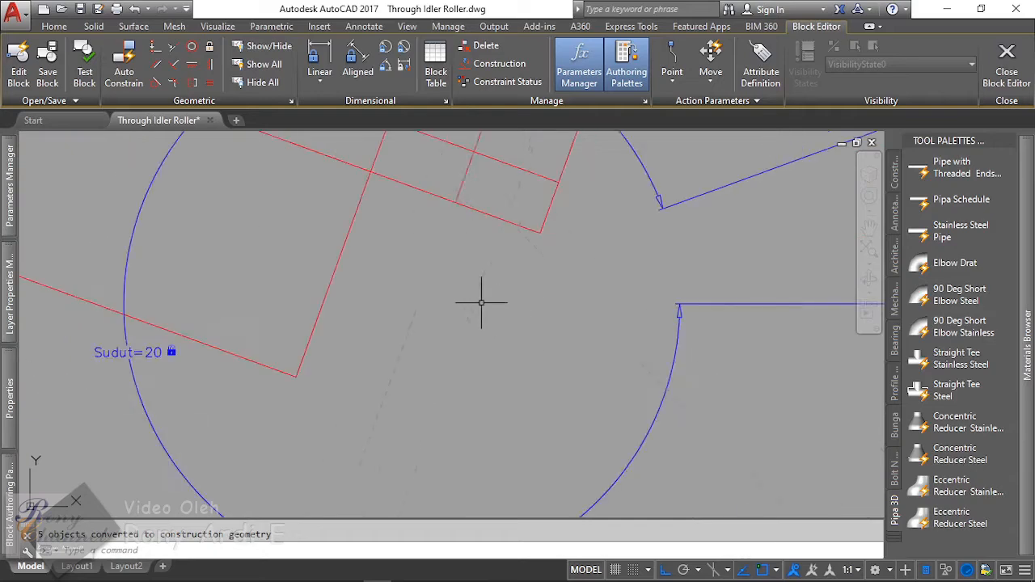
scroll(480, 301, down, 5)
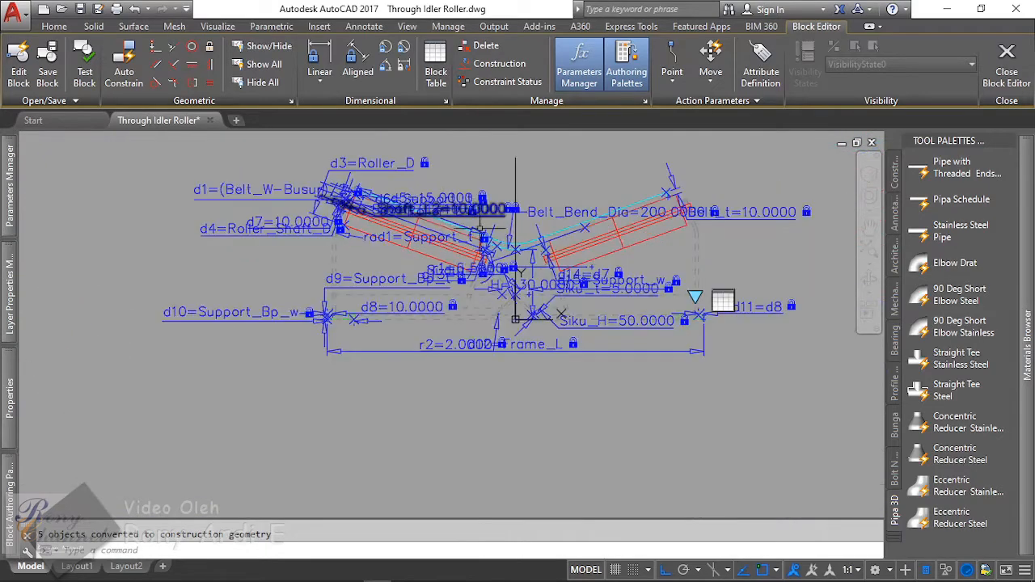
scroll(355, 295, up, 3)
scroll(215, 224, down, 3)
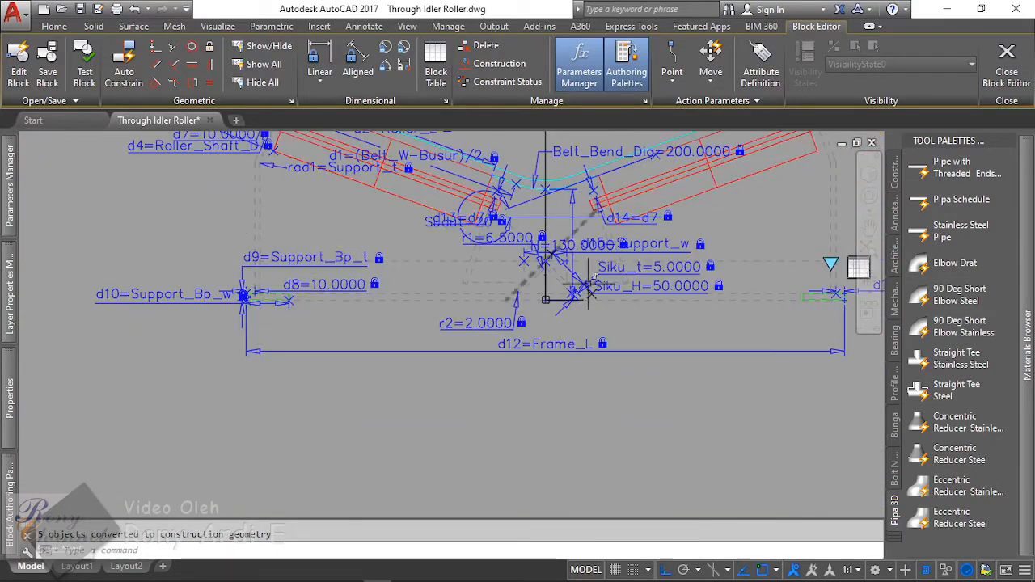
scroll(453, 234, up, 3)
scroll(488, 257, up, 3)
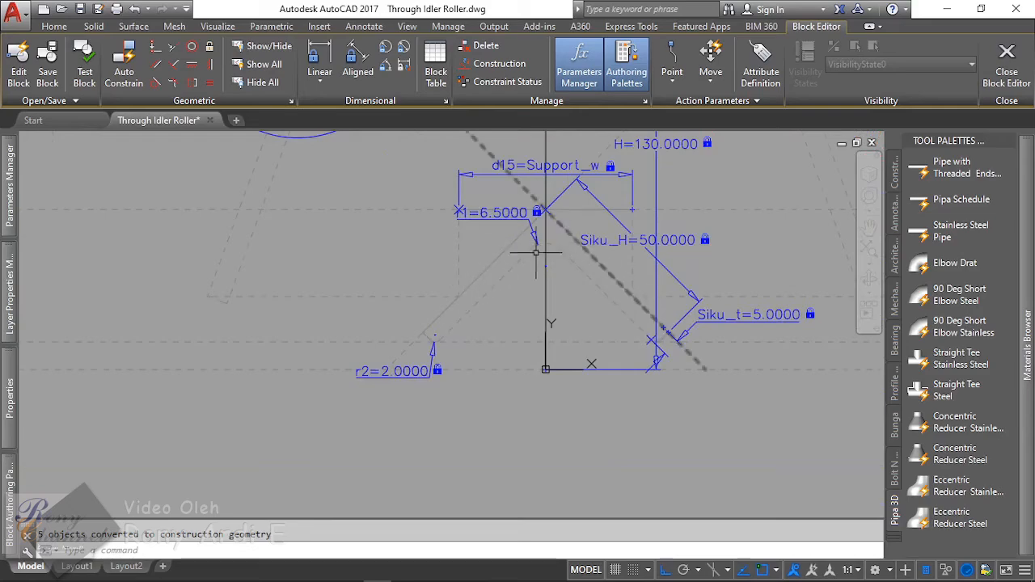
scroll(415, 325, down, 4)
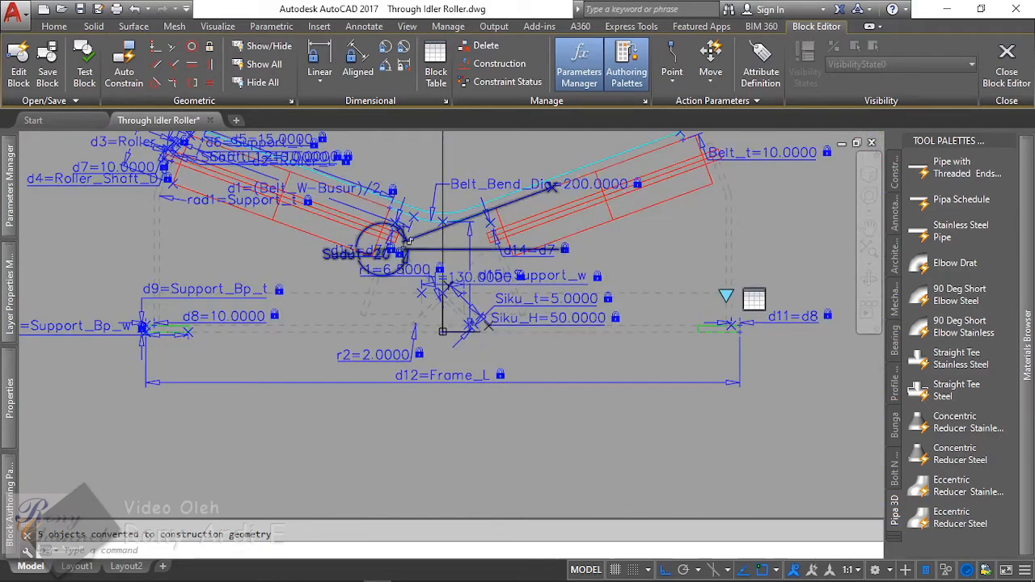
Step: Examine the block in a tilted 3D view around the left base plate and the central angle profile
mouse_move(481, 316)
shift+middle_down()
mouse_move(507, 330)
mouse_move(558, 316)
mouse_move(674, 238)
mouse_move(669, 259)
mouse_move(619, 248)
mouse_move(521, 405)
shift+middle_up()
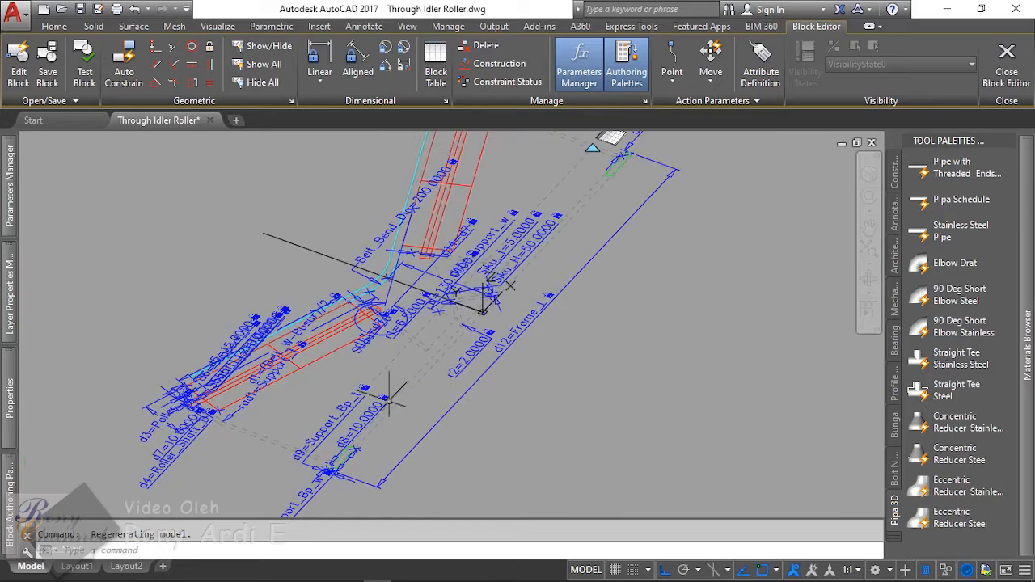
scroll(330, 462, up, 6)
scroll(324, 414, down, 4)
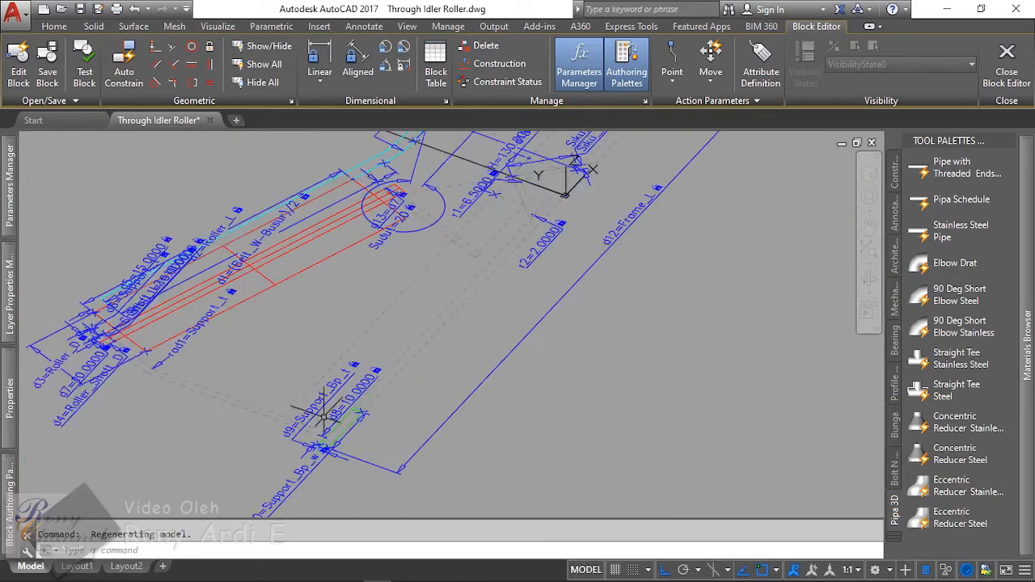
scroll(392, 391, down, 3)
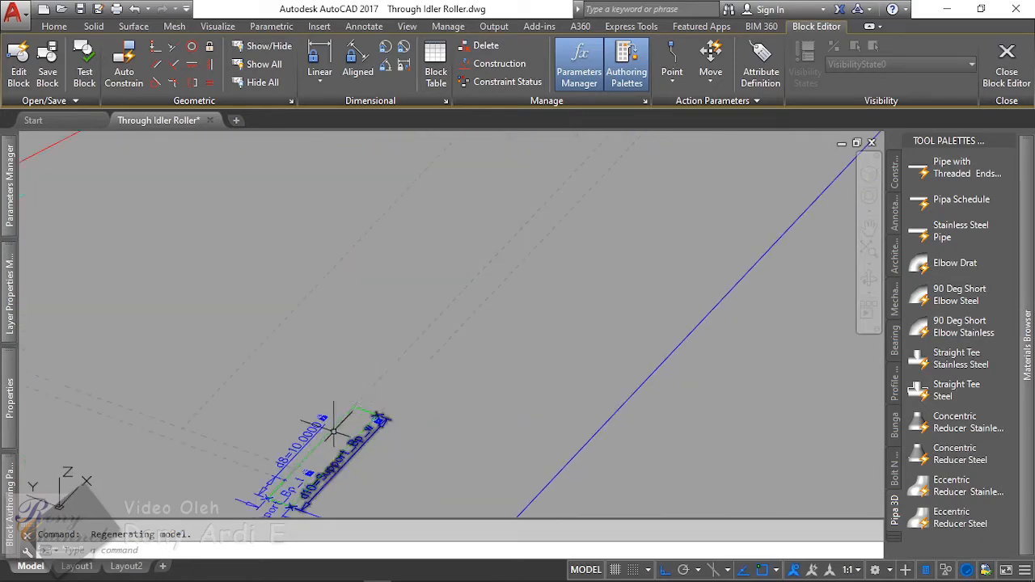
scroll(404, 396, up, 5)
middle_drag(535, 258, 419, 392)
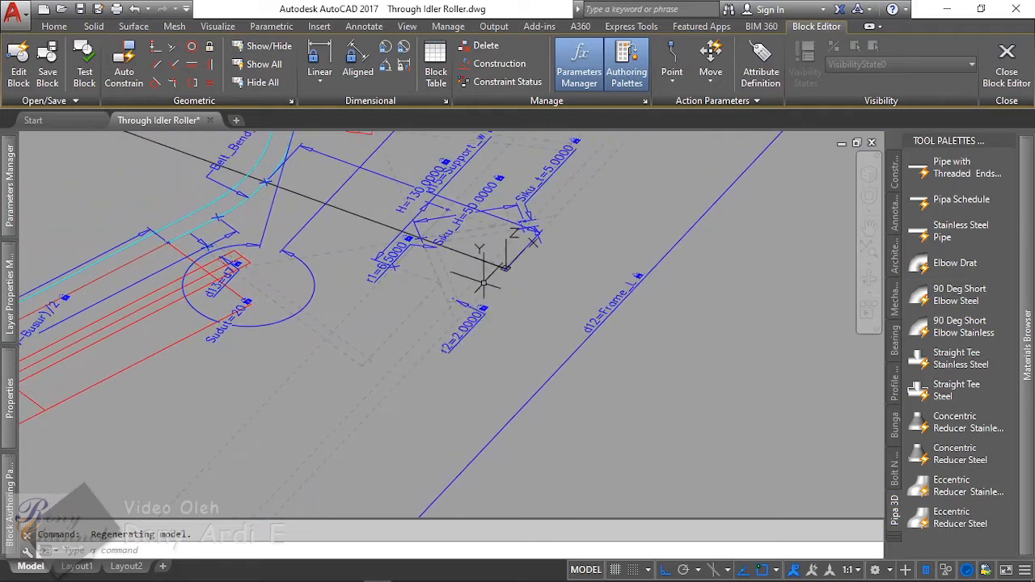
scroll(489, 270, up, 4)
scroll(420, 324, up, 5)
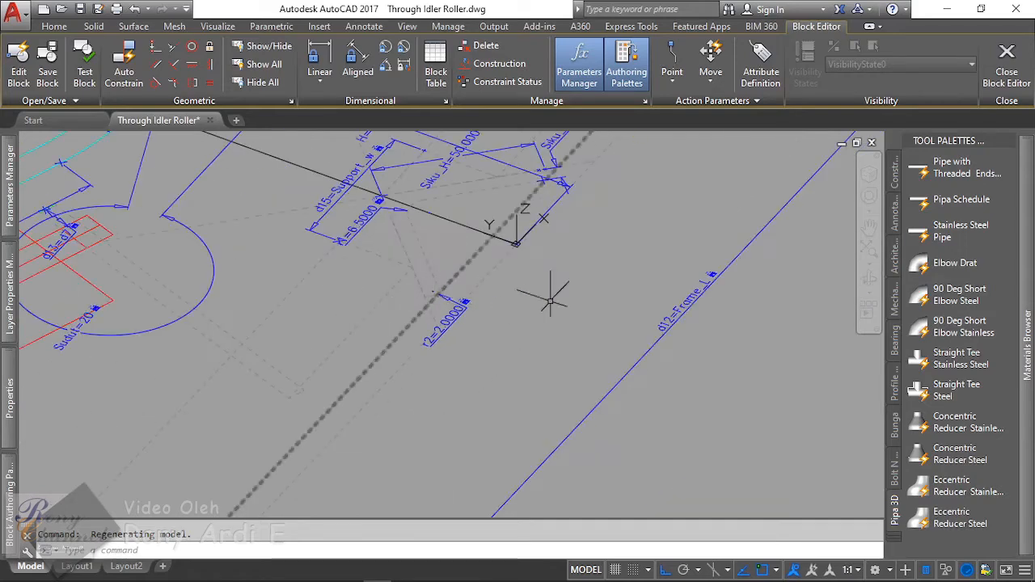
Step: Close the Block Editor and save the changes to the roller block
click(1006, 73)
click(483, 282)
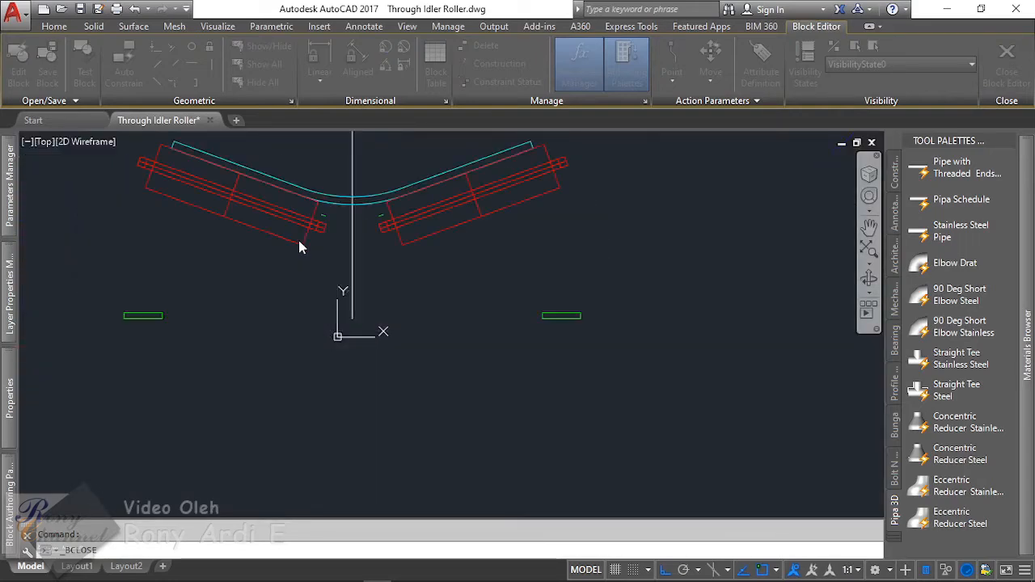
Step: Reopen the conveyor belt trough idler roller block in the Block Editor
scroll(320, 210, up, 4)
scroll(381, 238, down, 5)
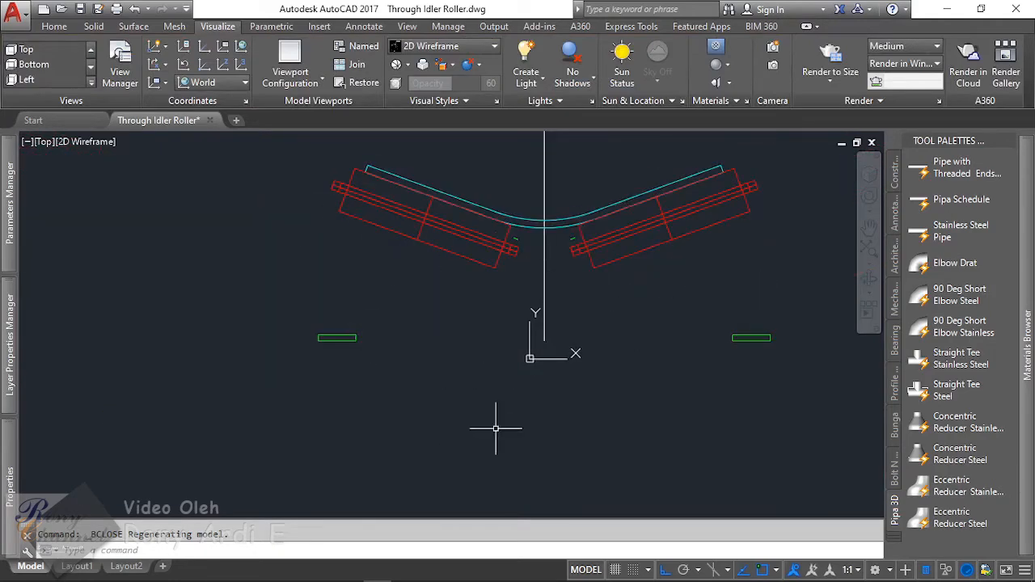
double_click(498, 273)
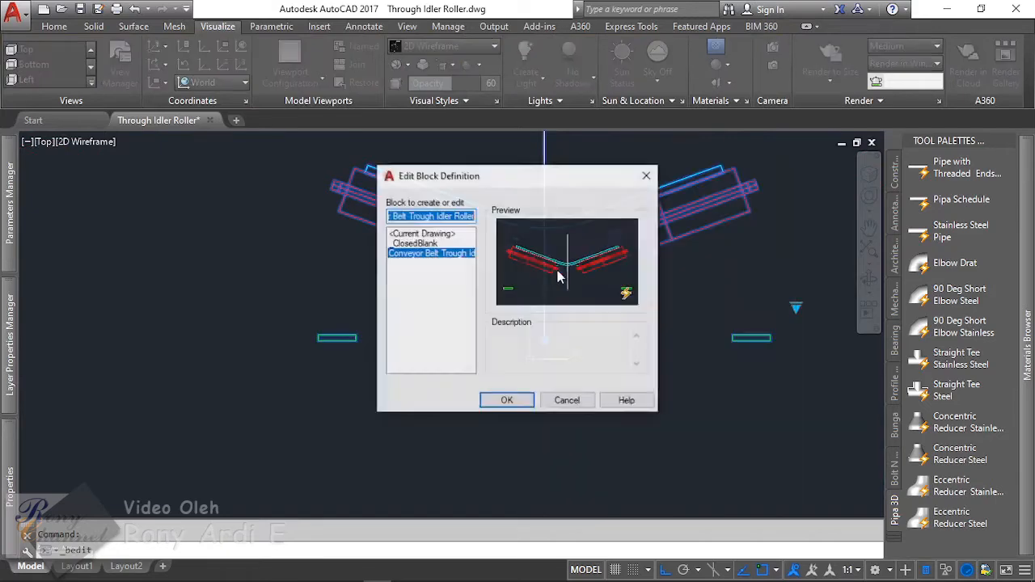
click(503, 402)
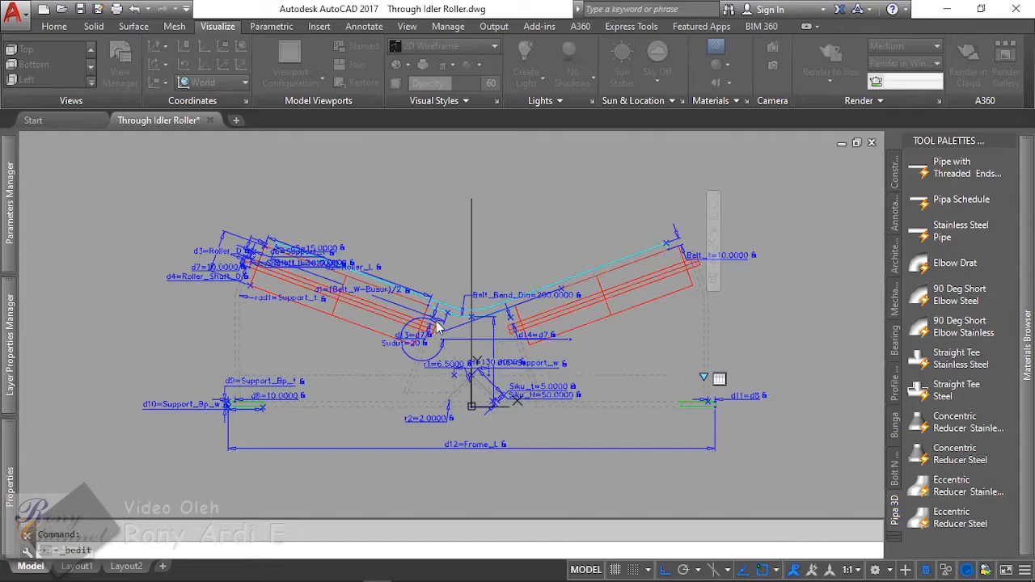
Step: Convert the short green top end lines of both inner supports to construction geometry
scroll(442, 327, up, 3)
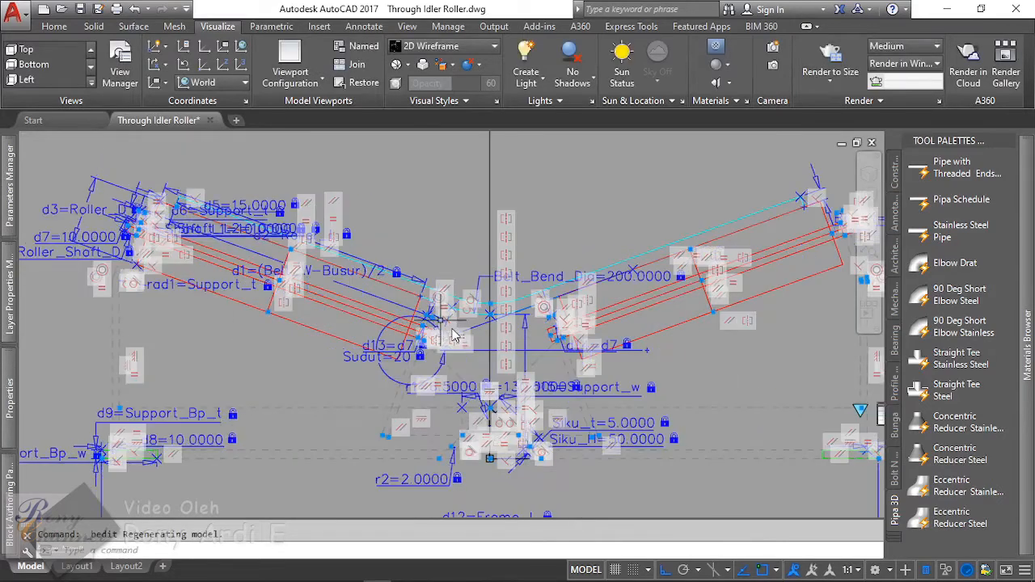
scroll(388, 332, up, 4)
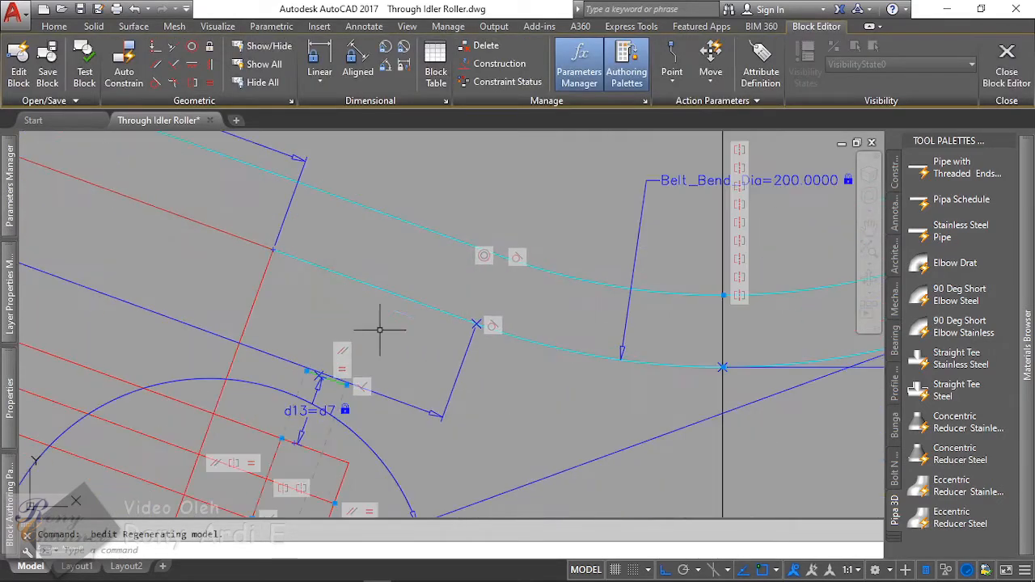
click(304, 338)
click(372, 405)
scroll(423, 358, down, 3)
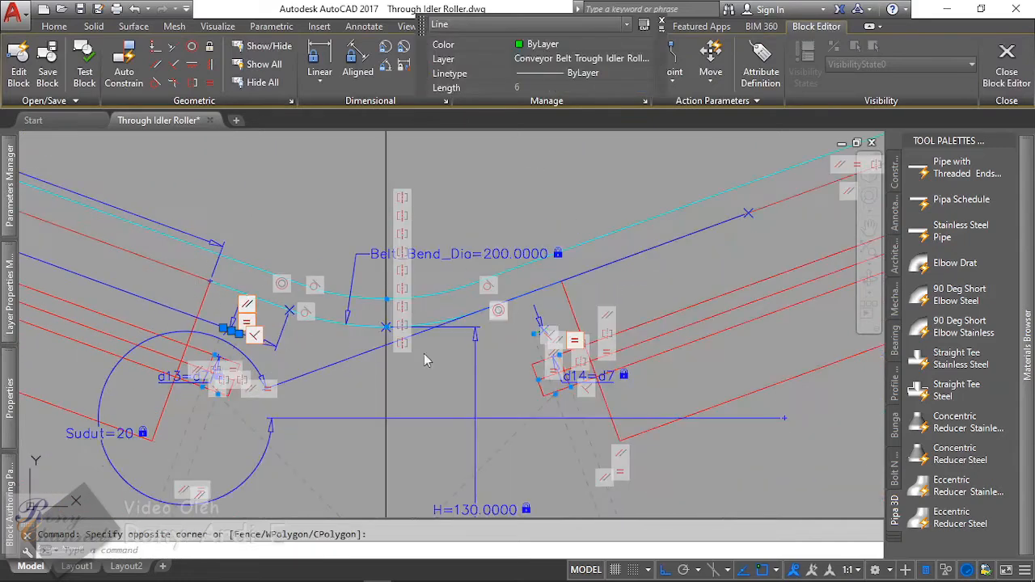
scroll(544, 321, up, 2)
click(631, 396)
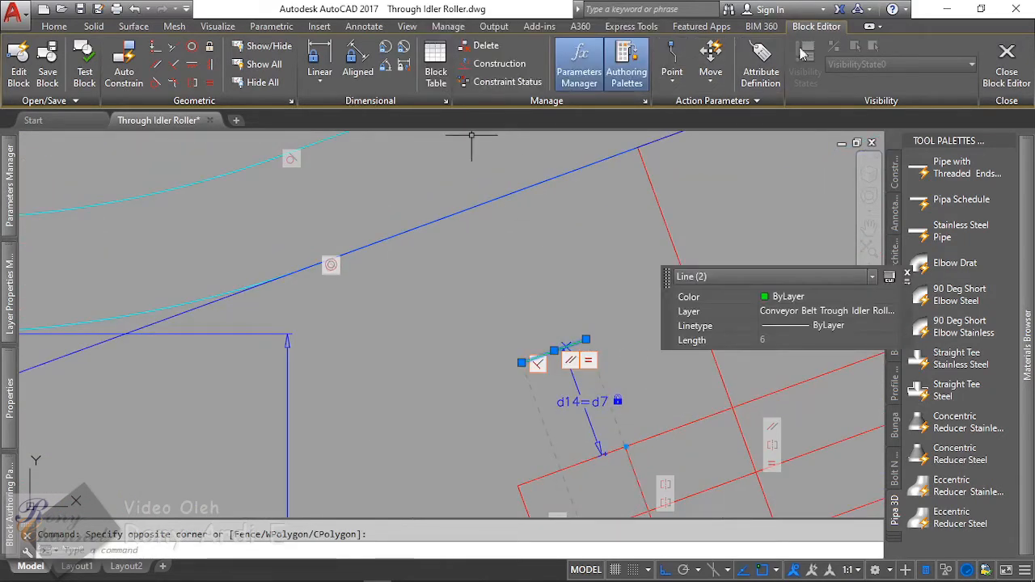
click(495, 64)
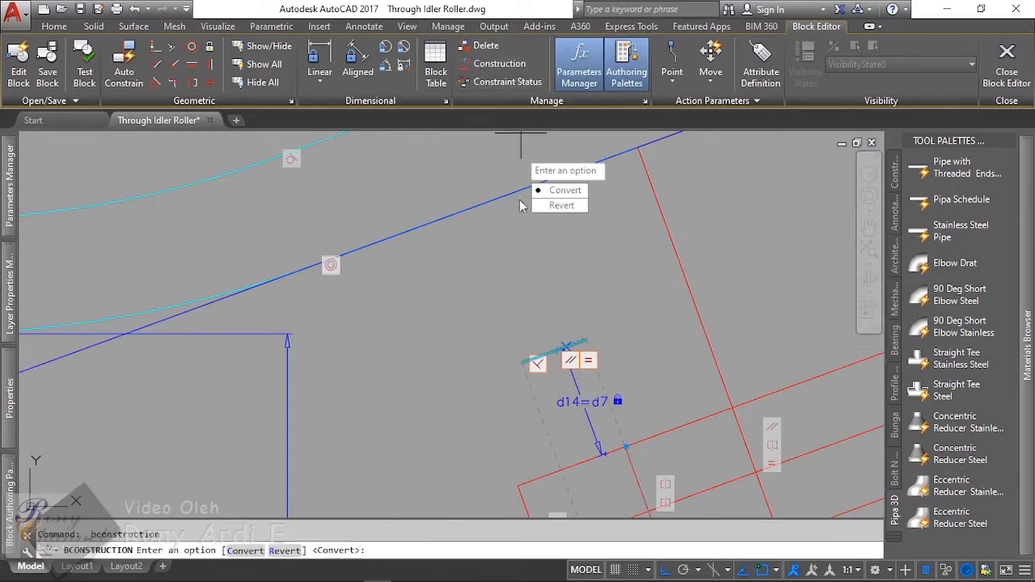
click(564, 191)
scroll(471, 258, down, 5)
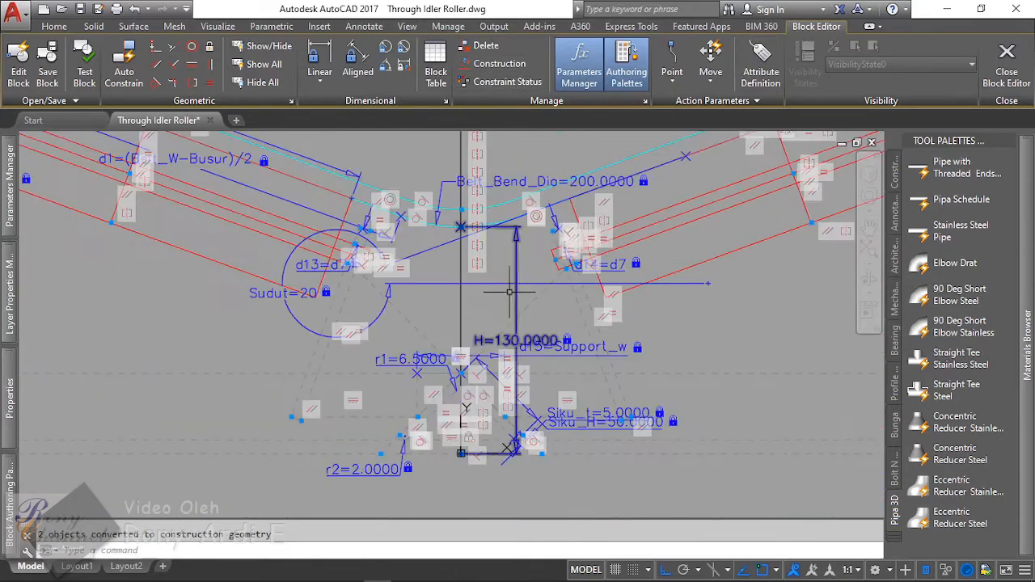
Step: Make Conveyor Belt Trough Idler Roller_Frame the current layer
scroll(436, 316, up, 4)
scroll(429, 324, down, 2)
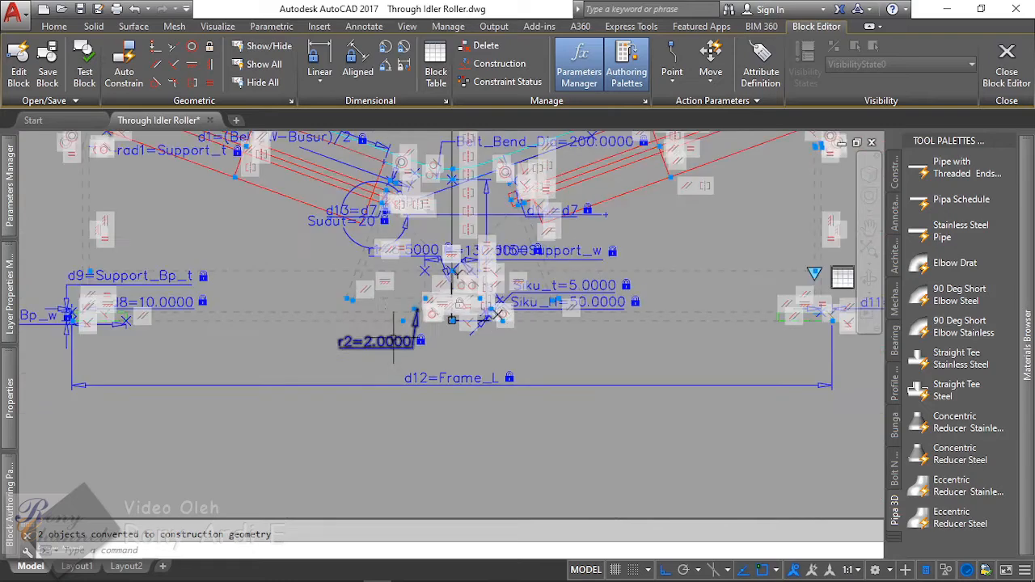
scroll(324, 308, up, 2)
key(Escape)
scroll(290, 302, down, 2)
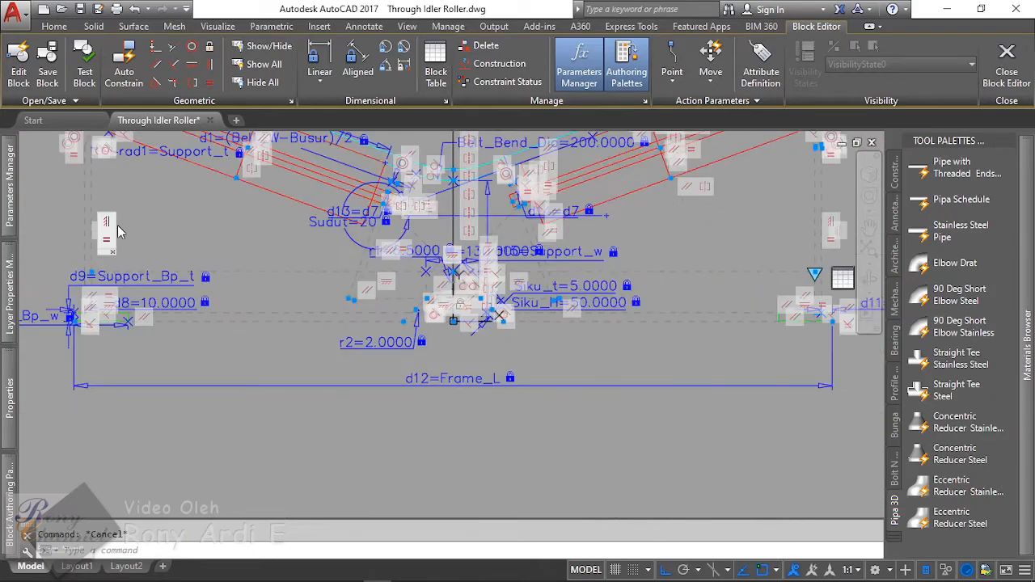
mouse_move(7, 301)
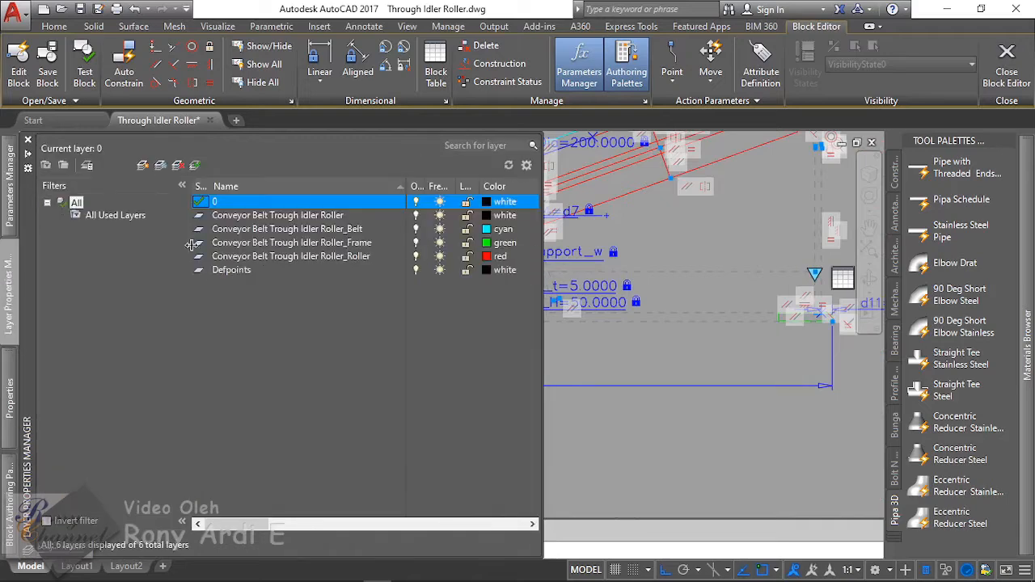
click(279, 243)
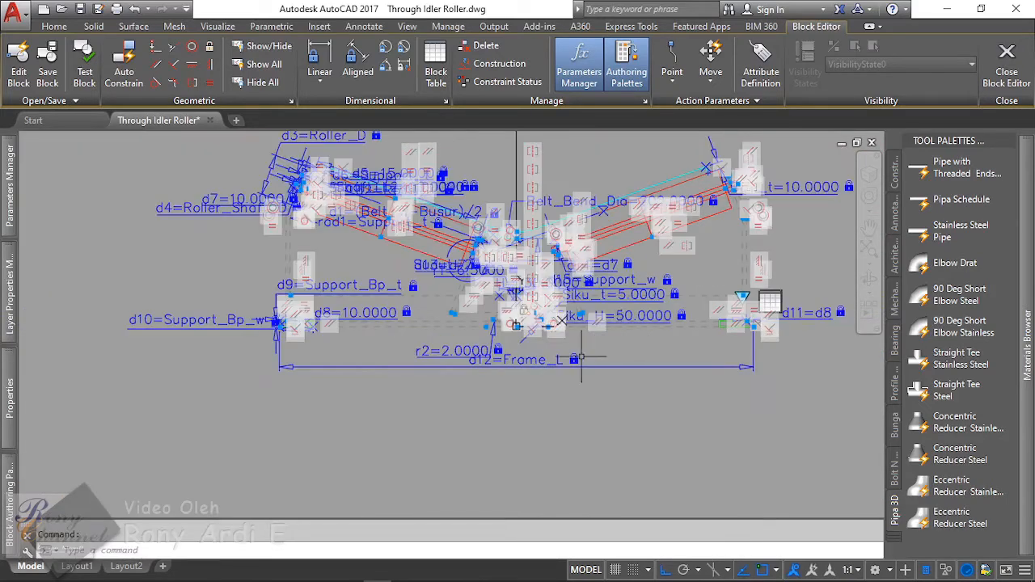
Step: Draw a horizontal line freehand below the Frame_L dimension
text(L)
key(Return)
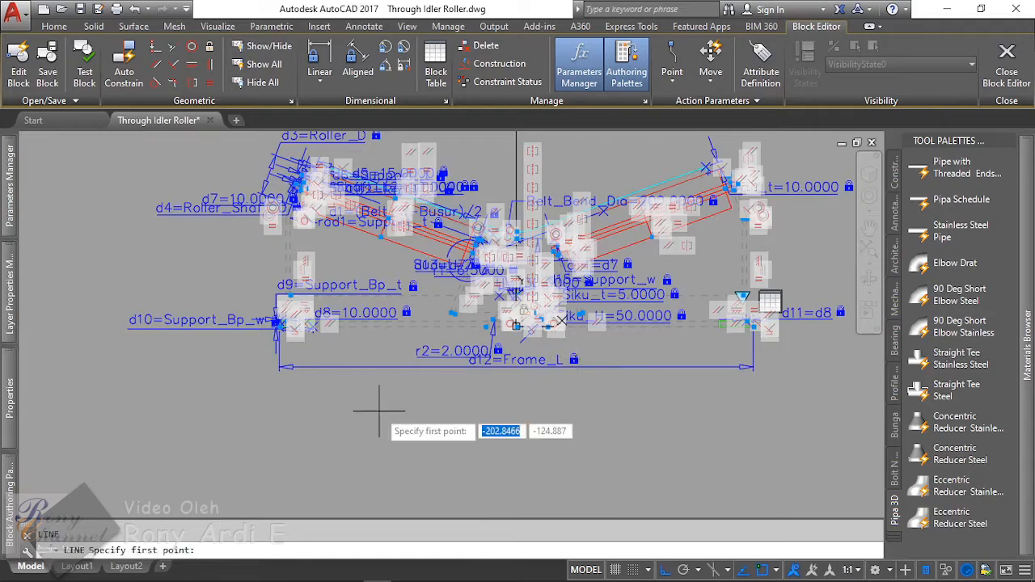
click(340, 420)
key(Escape)
Step: Revert the central angle profile's inner and outer polylines and the line along its right flank from construction to normal geometry
scroll(534, 267, up, 10)
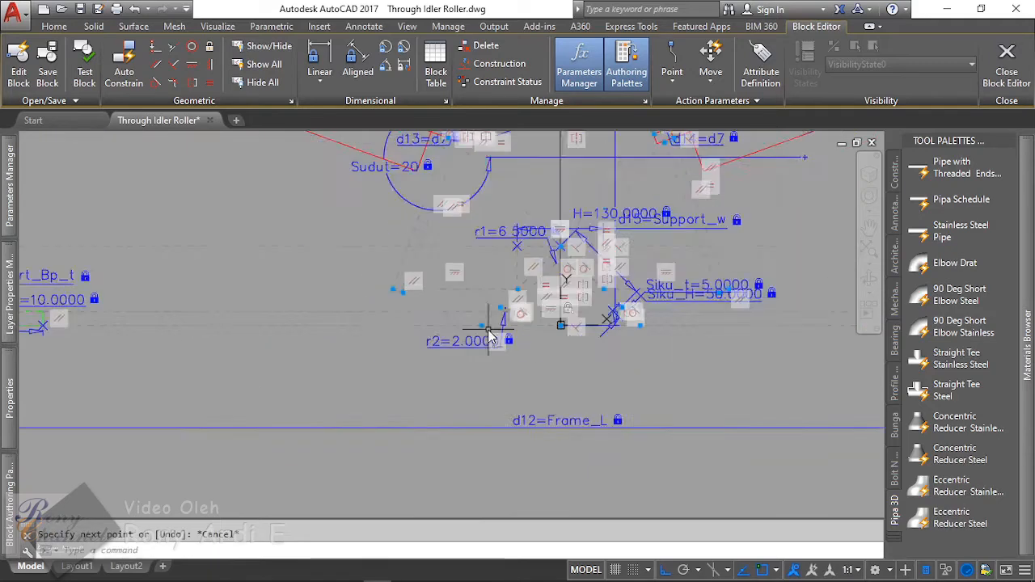
scroll(537, 236, up, 4)
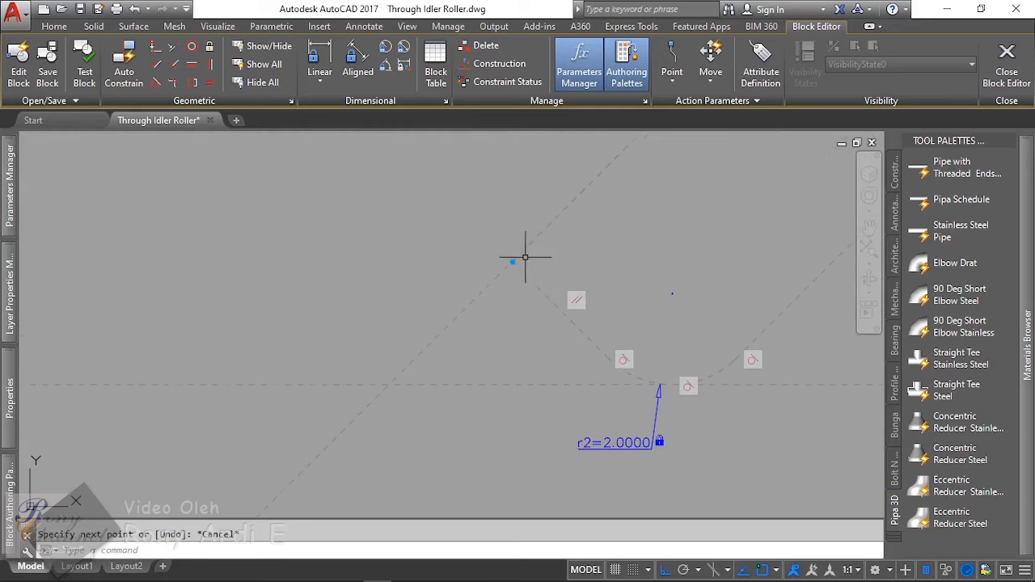
scroll(534, 278, down, 5)
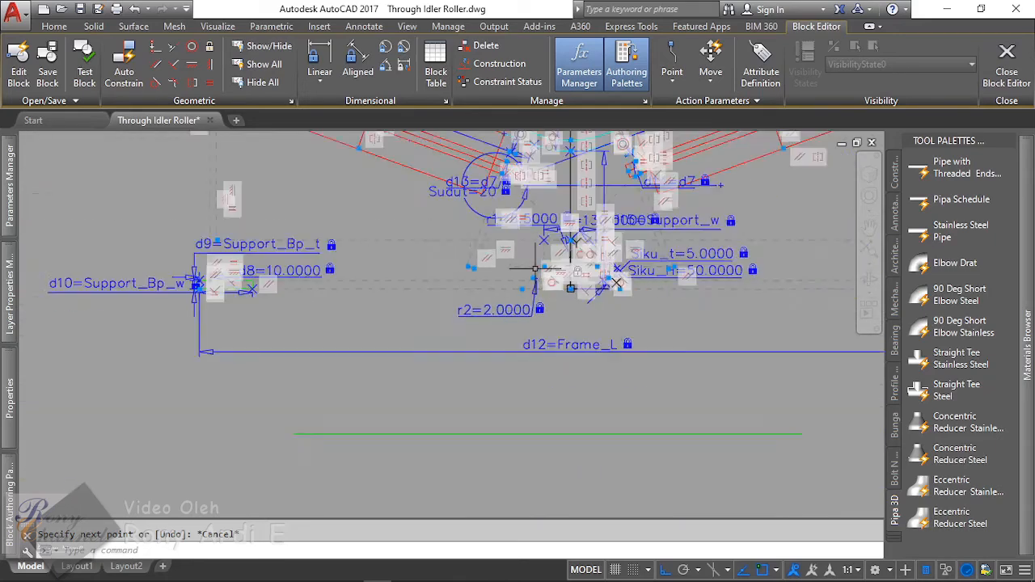
scroll(537, 267, up, 5)
scroll(431, 439, down, 3)
scroll(520, 289, up, 3)
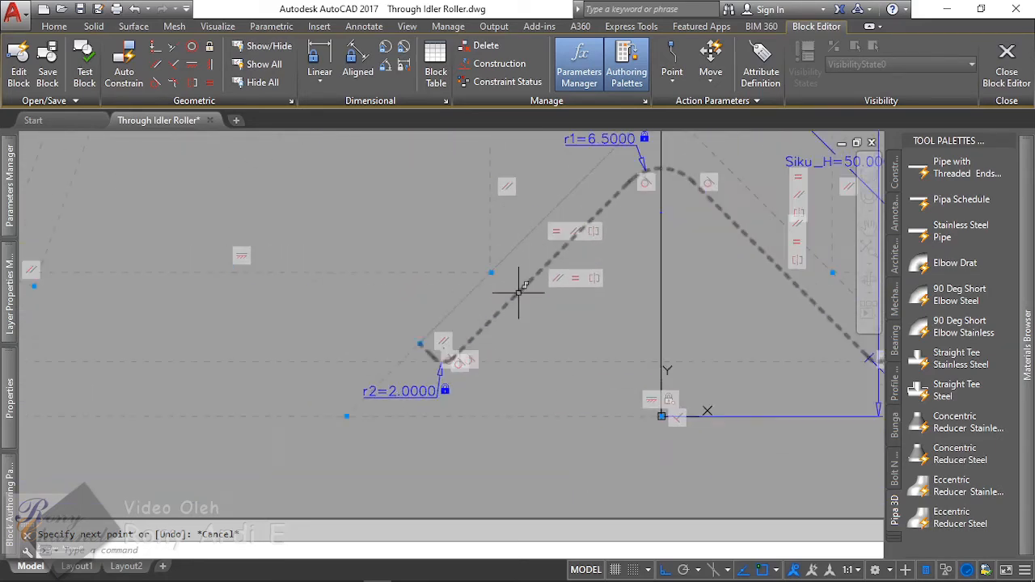
click(512, 252)
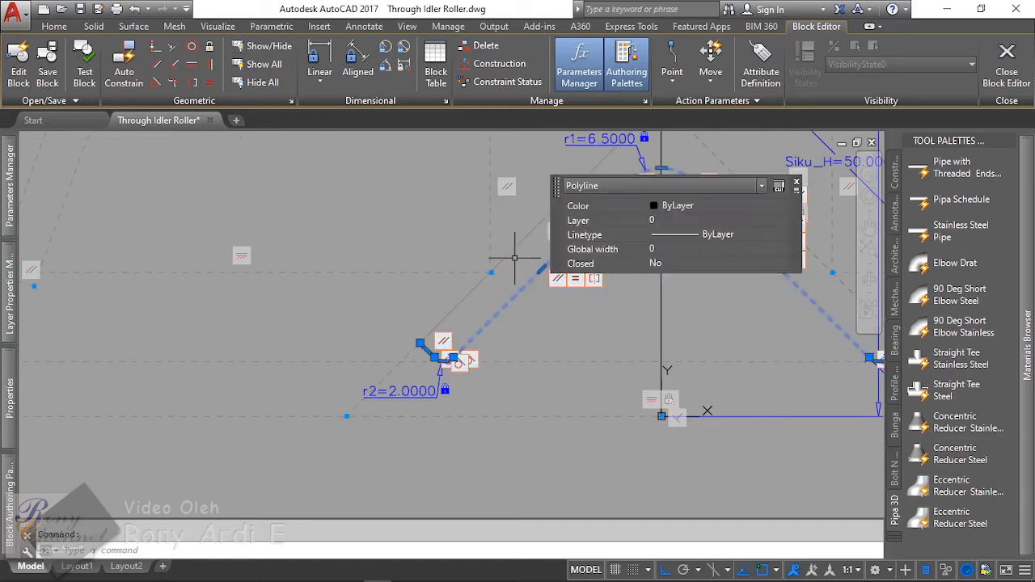
click(518, 251)
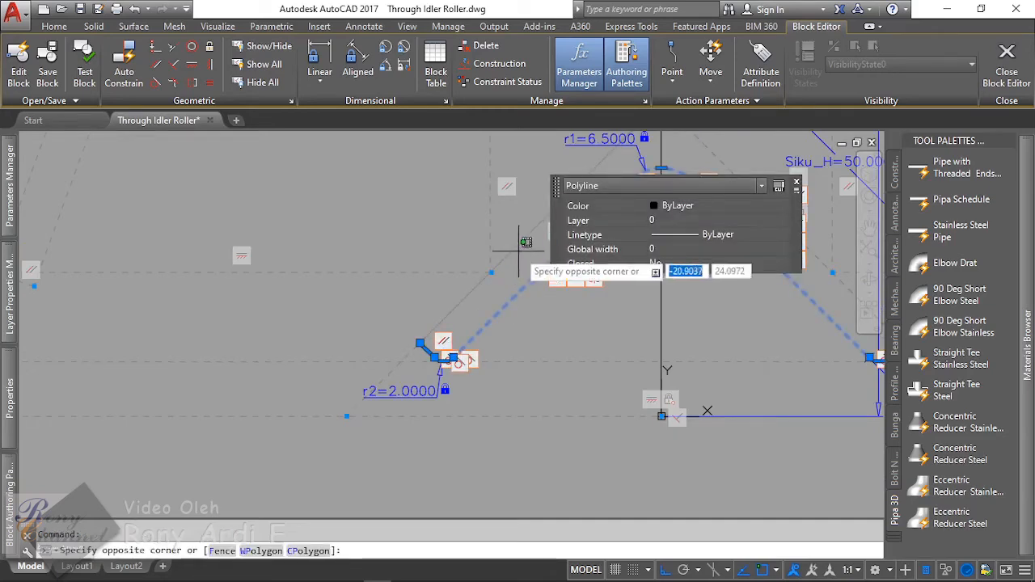
click(495, 219)
scroll(347, 277, down, 3)
scroll(436, 255, up, 4)
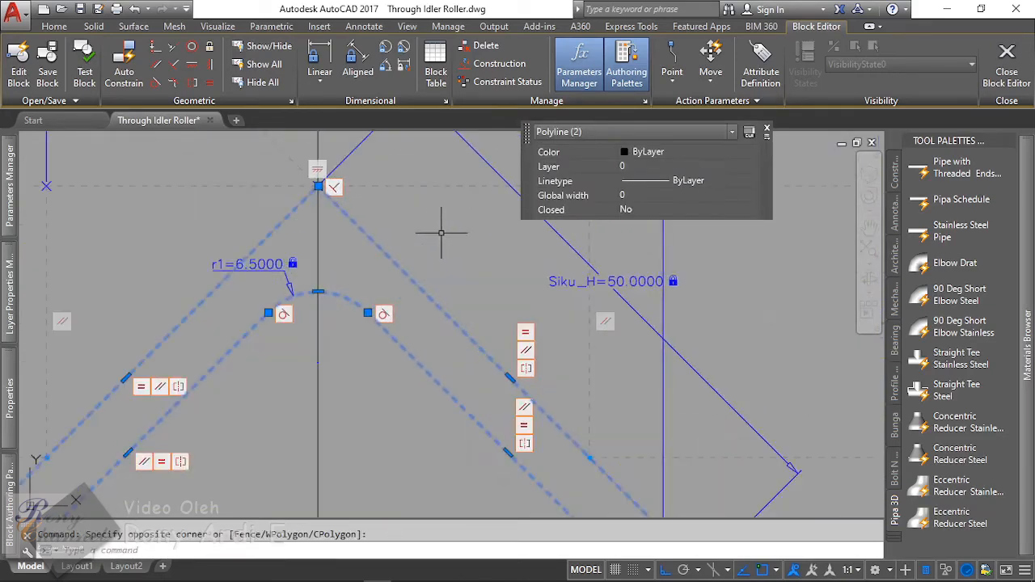
click(429, 235)
click(360, 253)
click(524, 65)
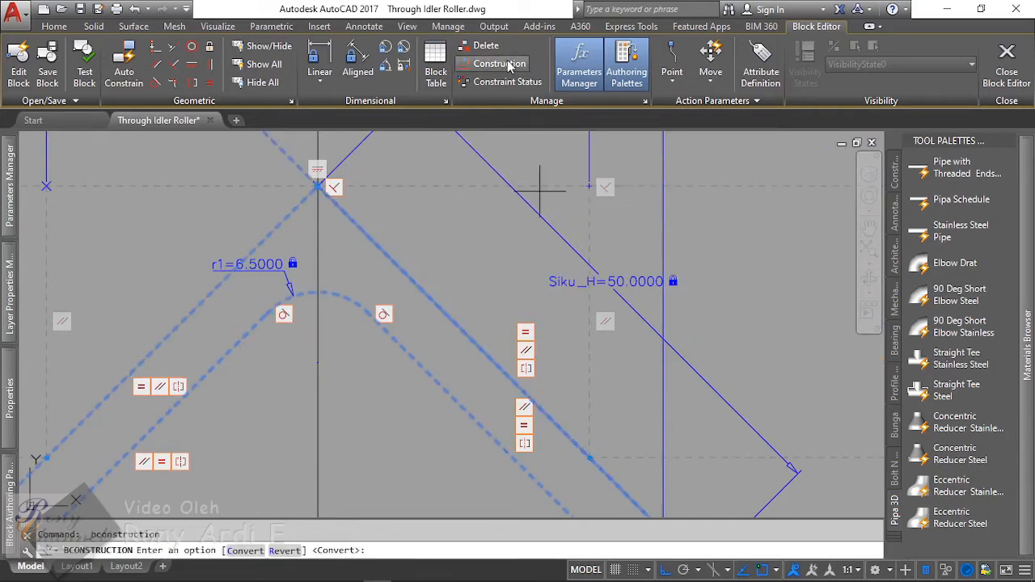
text(r)
key(Return)
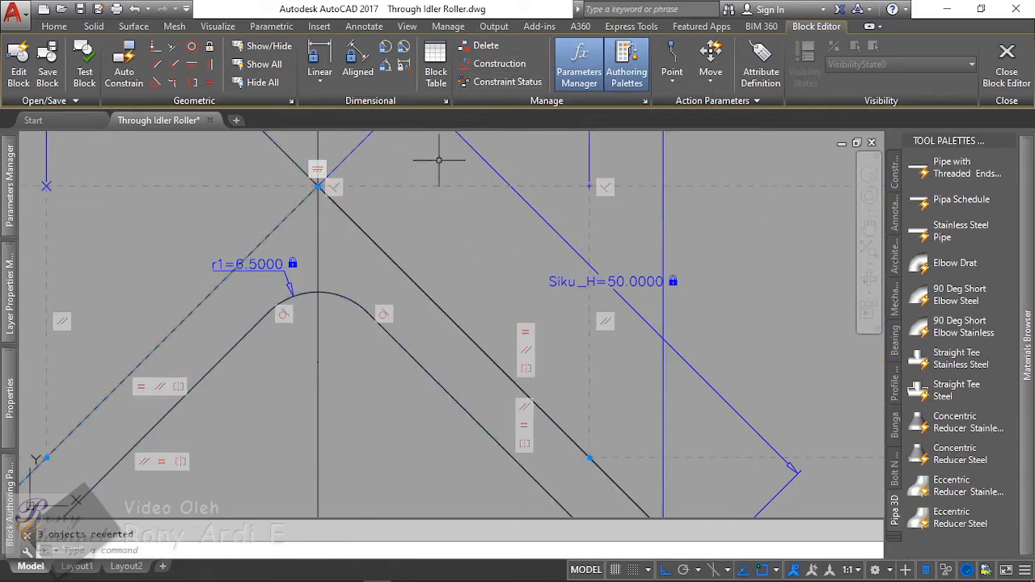
scroll(434, 162, down, 3)
scroll(351, 296, up, 5)
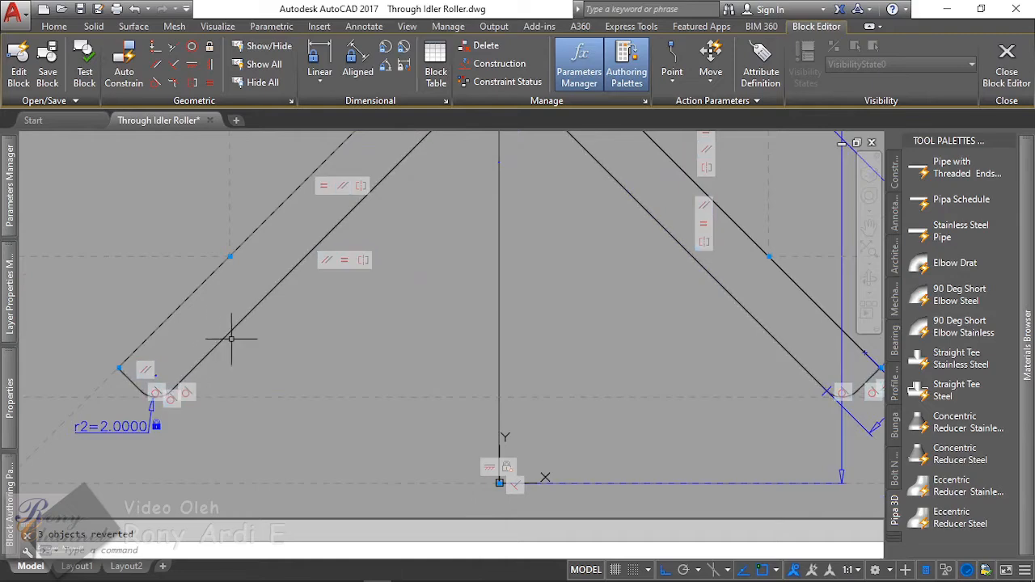
scroll(242, 315, down, 4)
scroll(248, 289, up, 4)
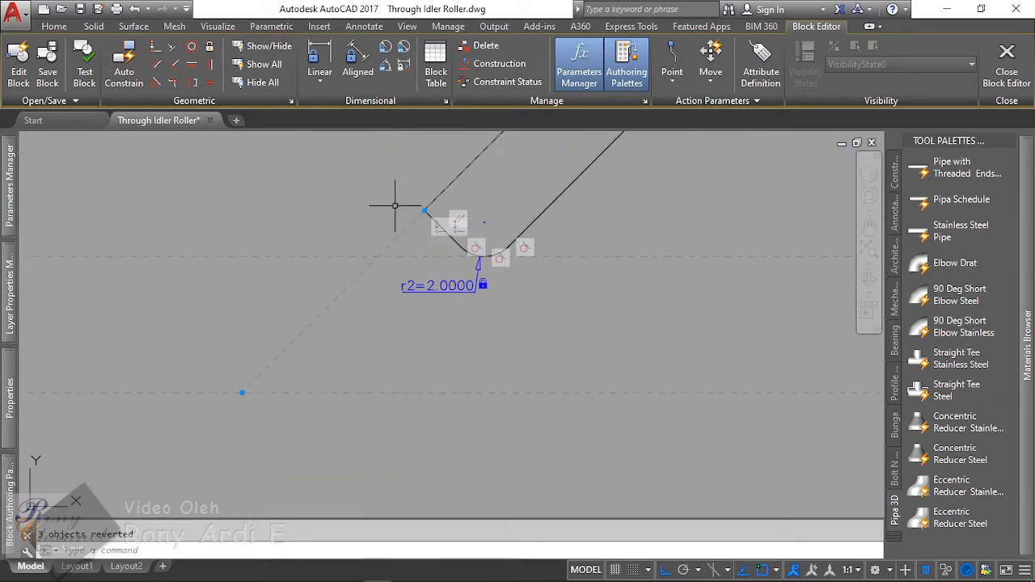
scroll(396, 205, down, 5)
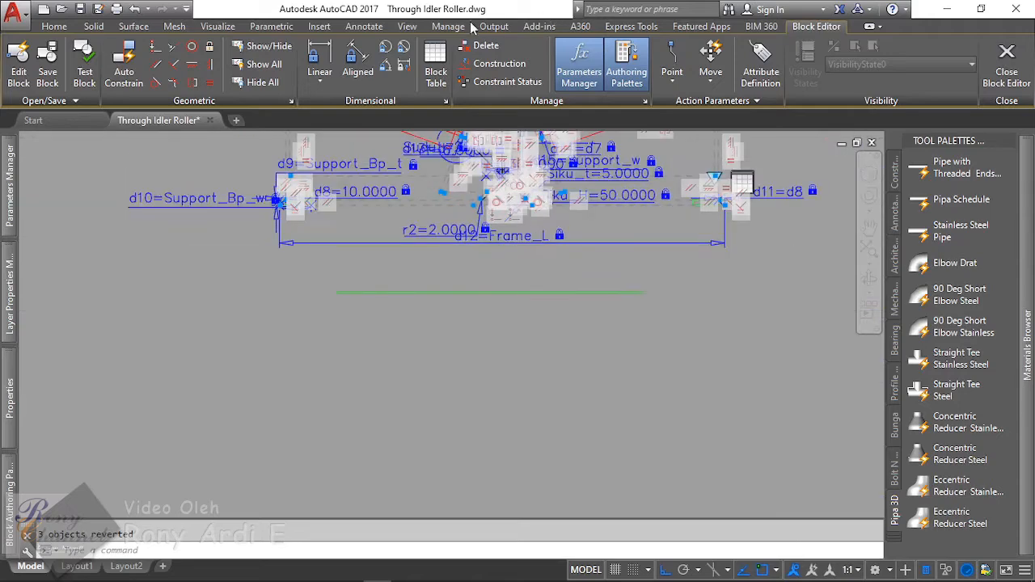
click(157, 50)
scroll(421, 261, up, 2)
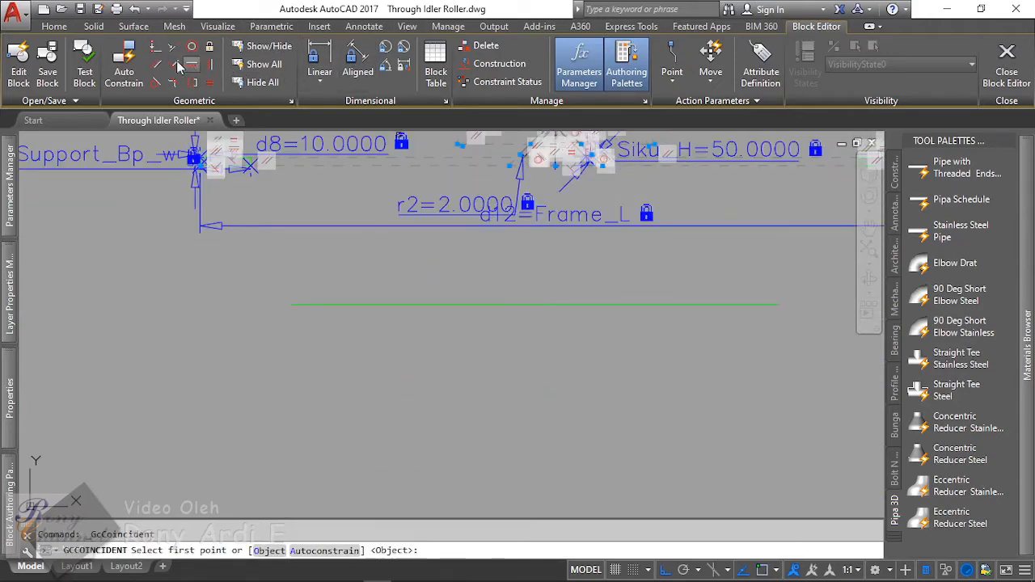
click(270, 551)
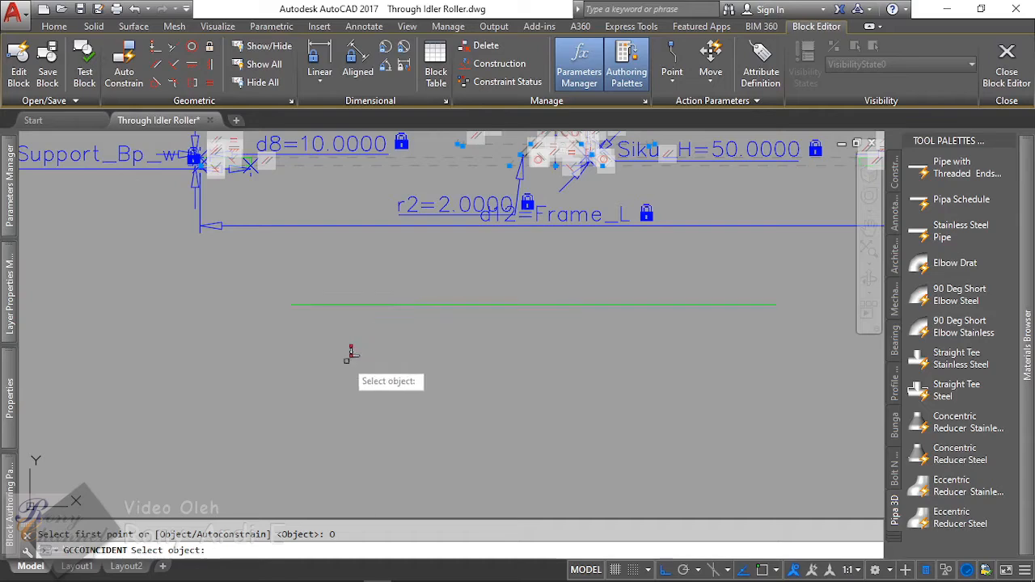
scroll(437, 259, down, 2)
scroll(342, 320, up, 5)
click(342, 309)
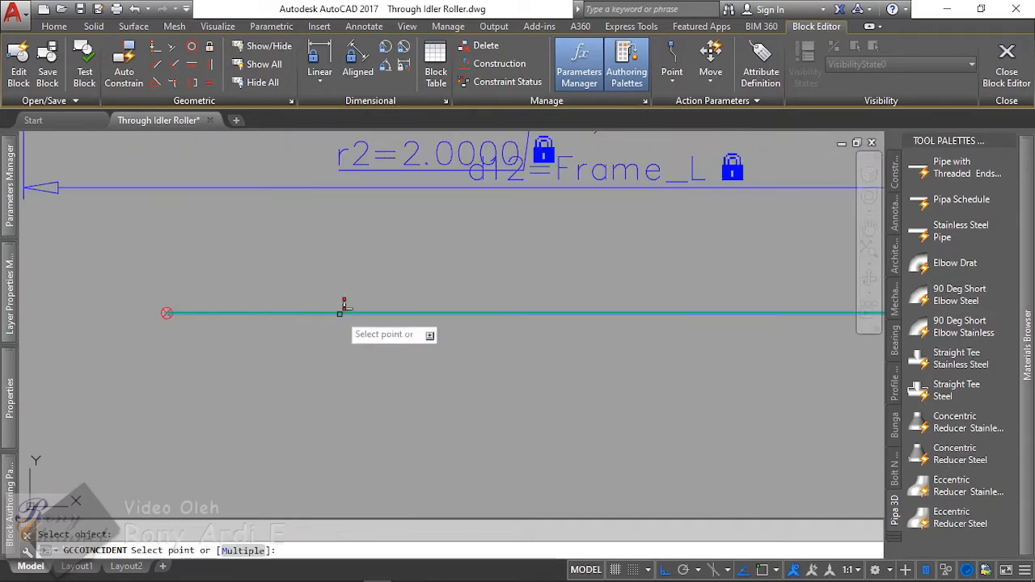
scroll(296, 423, down, 3)
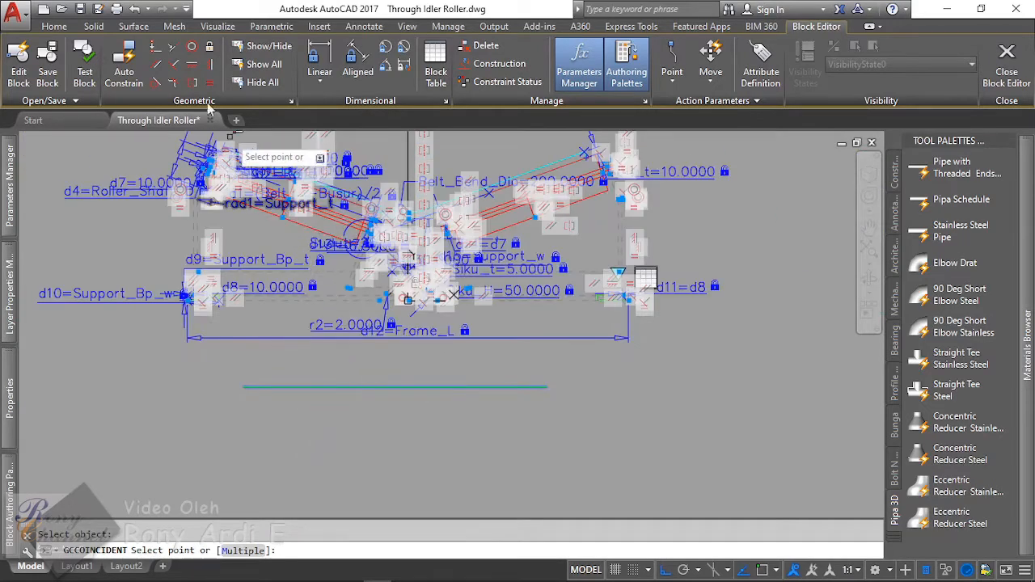
Step: Constrain the new horizontal line as an object coincident with the lower-left outer corner point of the central angle profile
click(158, 49)
scroll(368, 287, up, 6)
scroll(453, 275, up, 3)
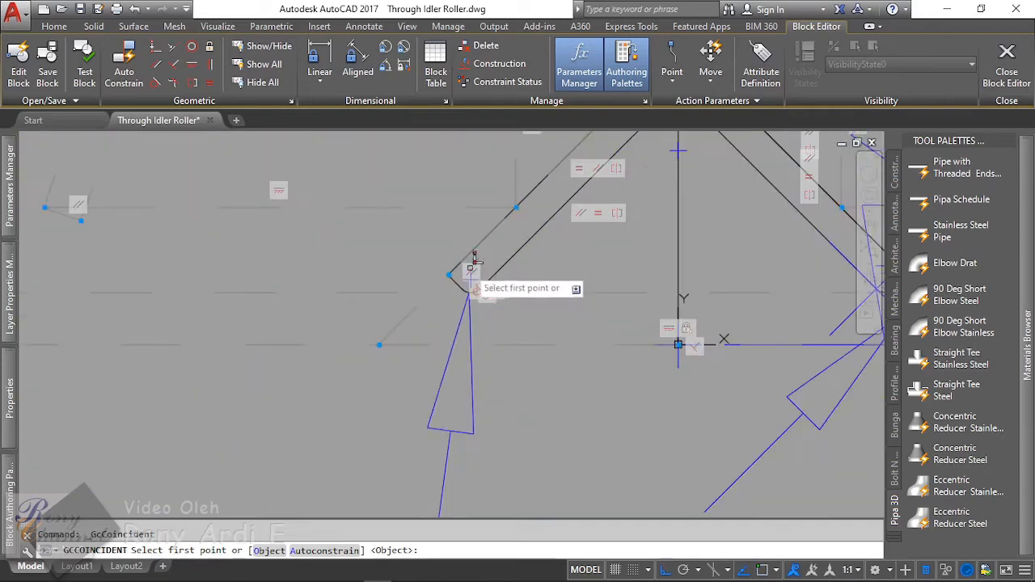
click(457, 257)
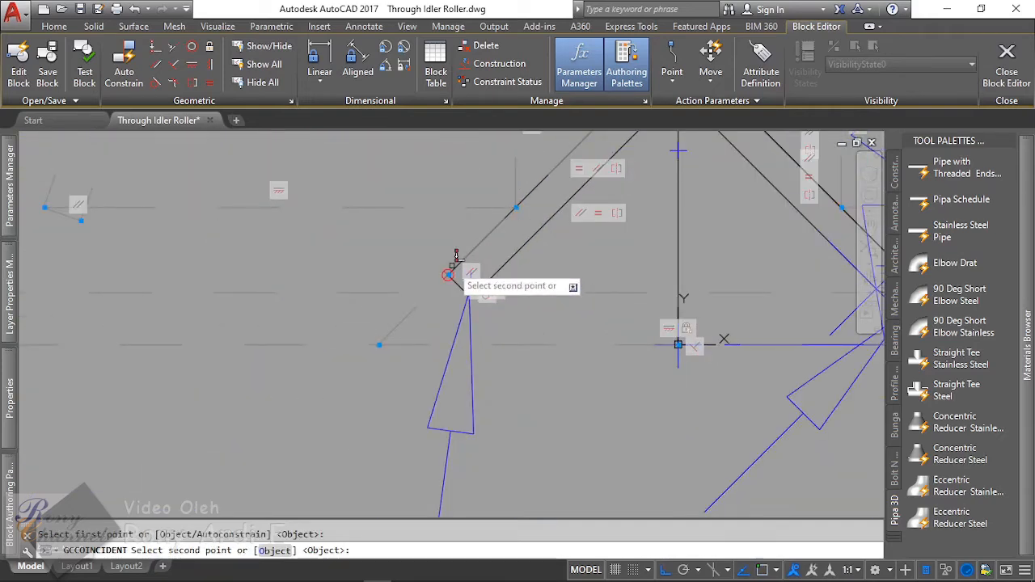
scroll(456, 257, down, 6)
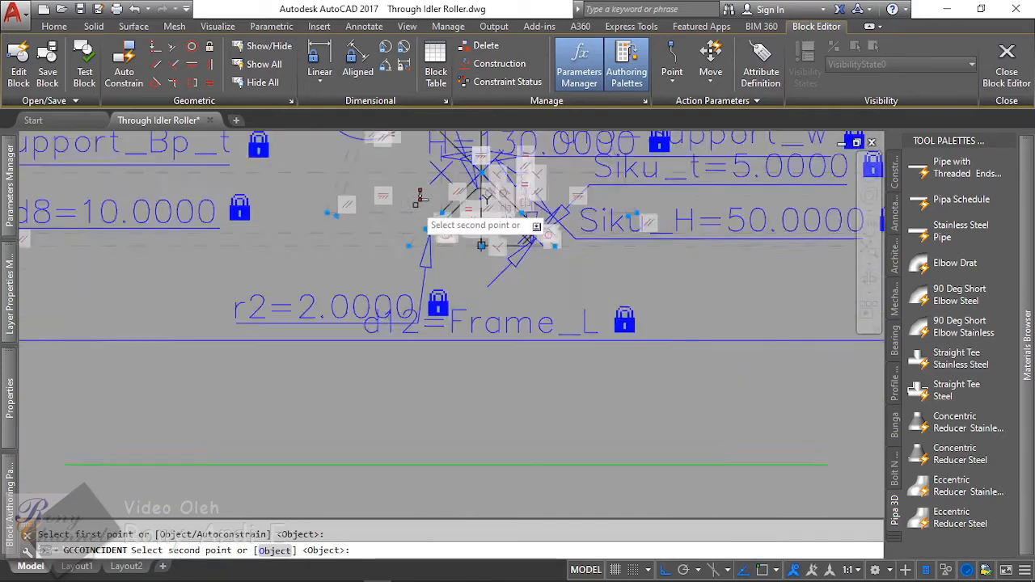
click(275, 550)
scroll(315, 319, up, 2)
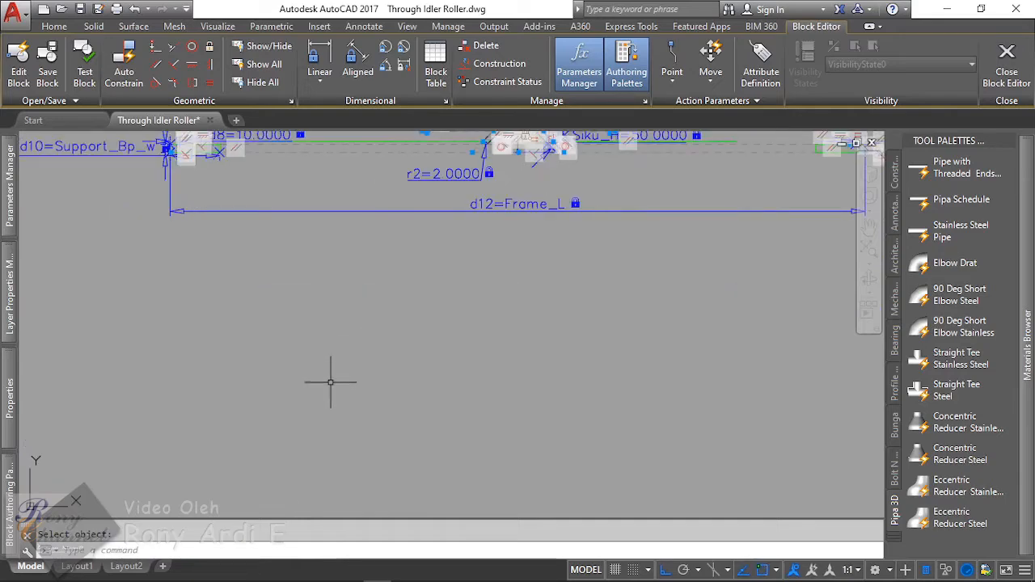
scroll(330, 382, down, 1)
scroll(474, 204, up, 3)
scroll(329, 201, up, 2)
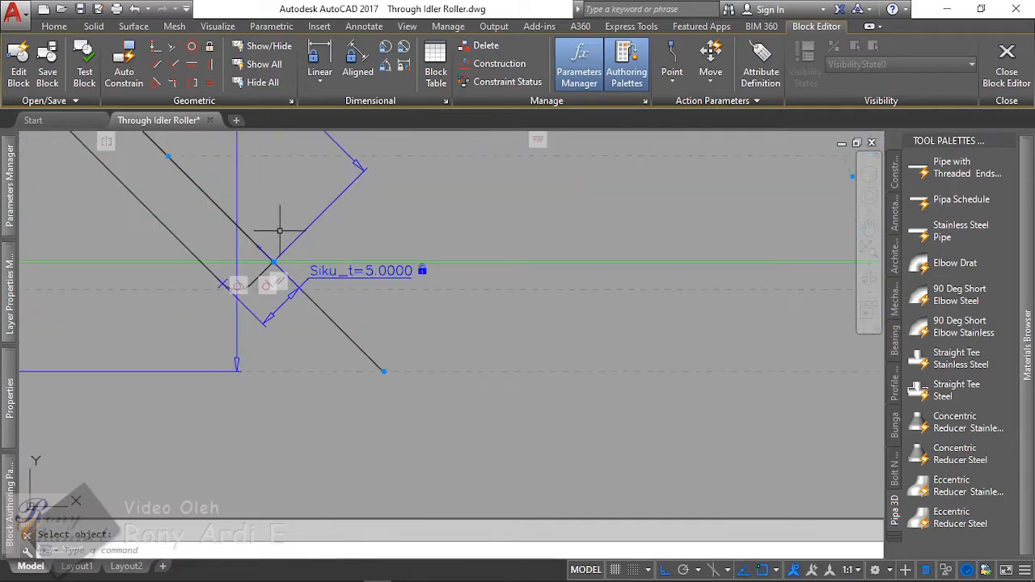
Step: Move the Siku_t dimension up to the inner side of the angle profile's right leg, clear of its lower-right corner
key(Escape)
key(Return)
scroll(271, 251, up, 2)
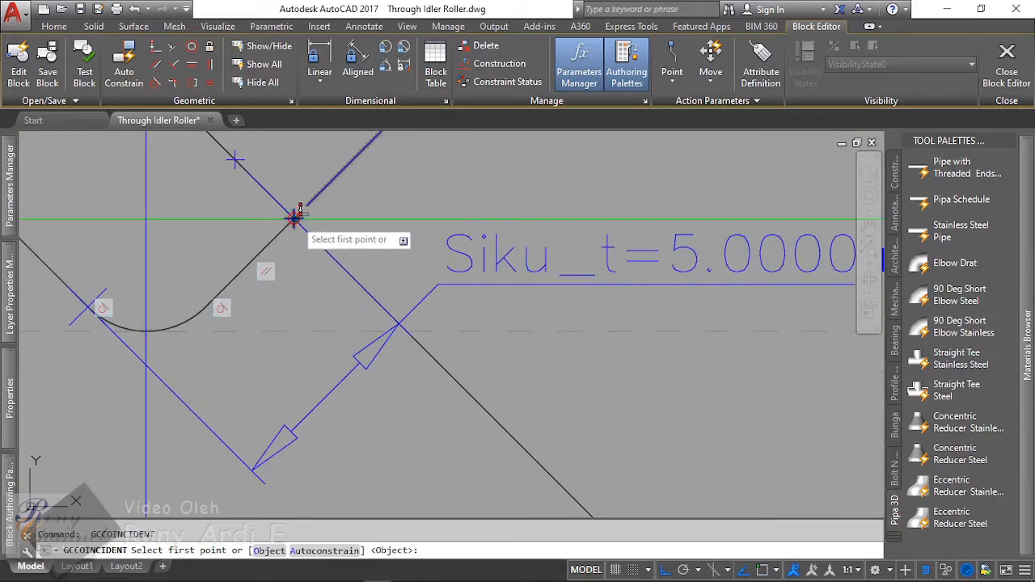
scroll(296, 216, down, 4)
key(Escape)
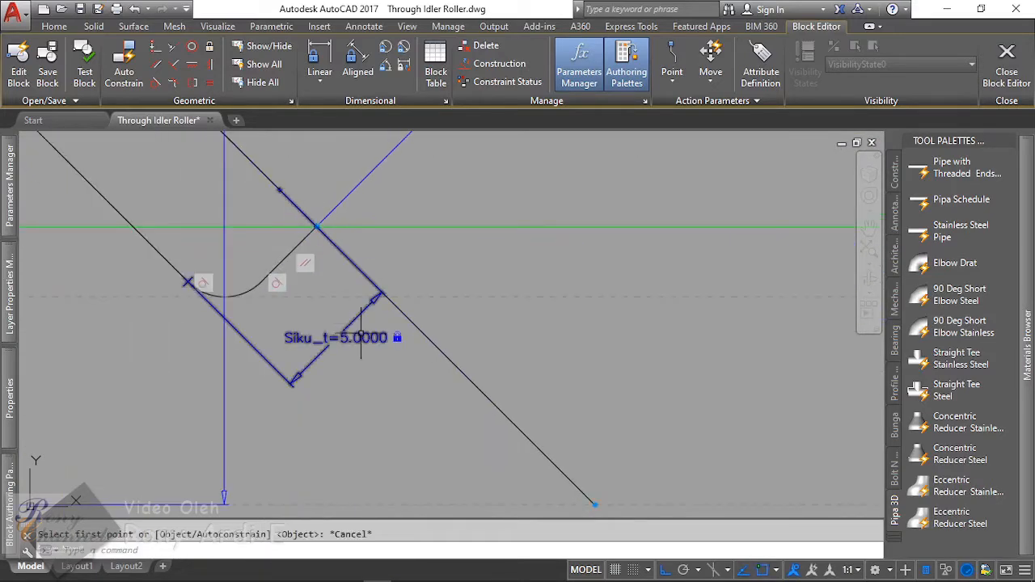
click(347, 332)
click(335, 338)
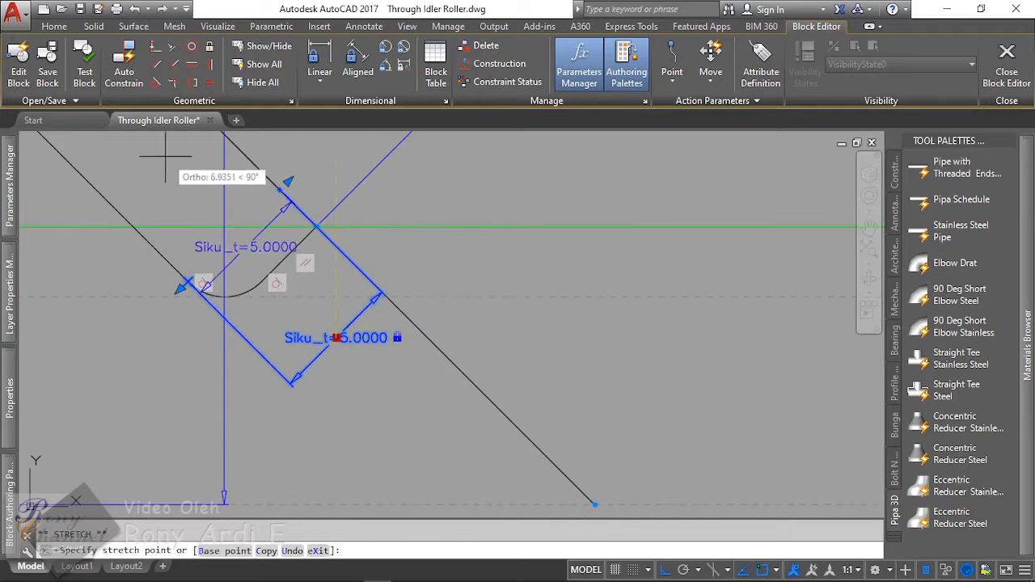
key(Escape)
key(Escape)
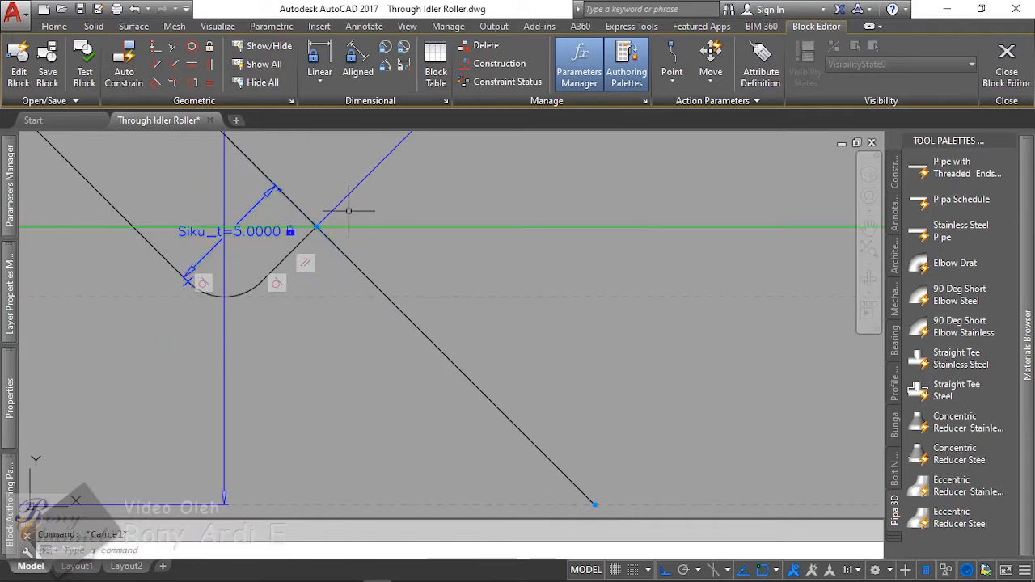
Step: Constrain the horizontal frame line as an object coincident with the lower-right outer corner point of the central angle profile
click(158, 47)
scroll(315, 234, up, 4)
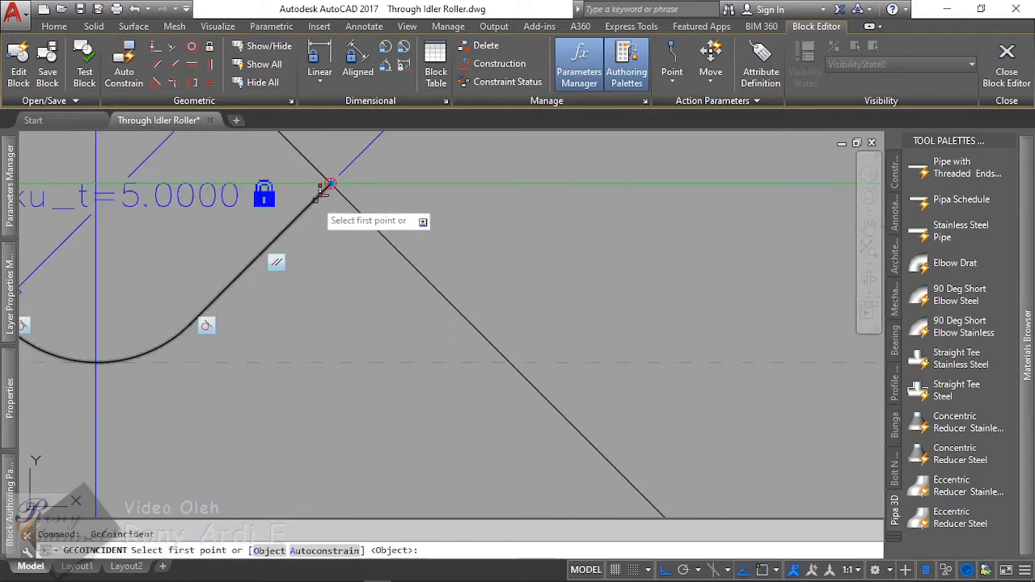
click(330, 185)
click(275, 550)
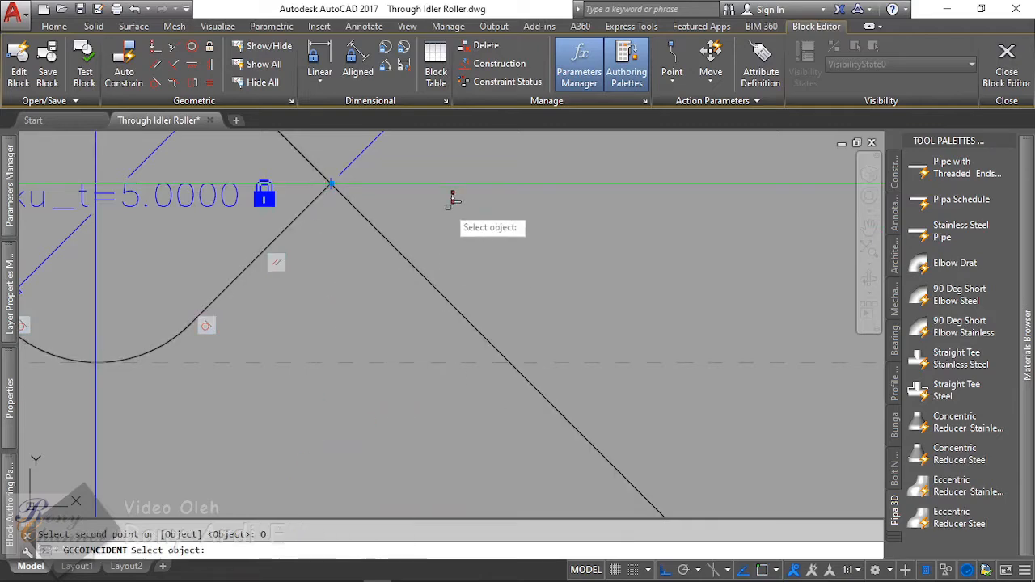
scroll(376, 299, down, 6)
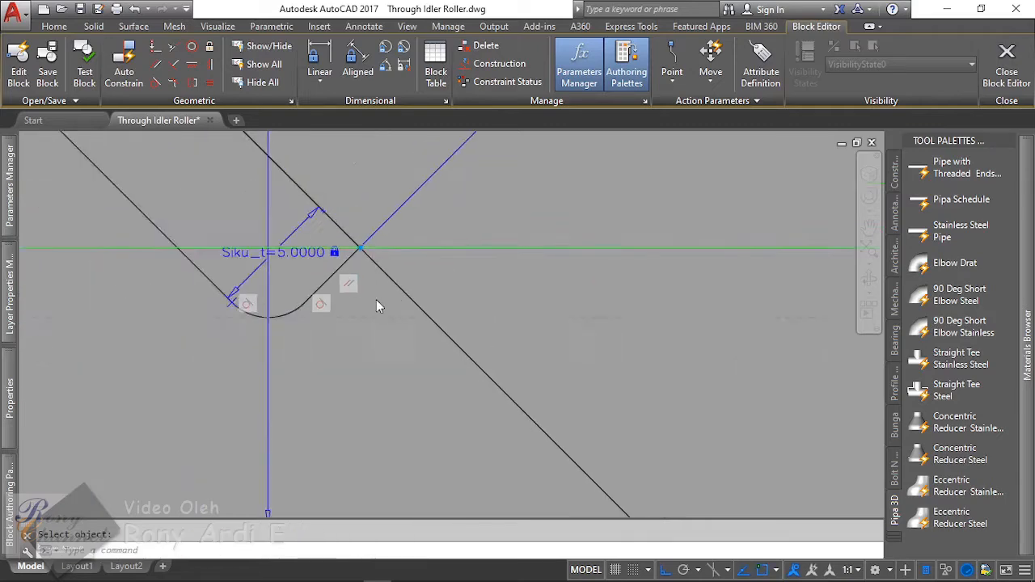
Step: Constrain the frame line's right endpoint coincident with the inner vertical construction line of the right support
middle_drag(688, 318, 546, 284)
scroll(533, 280, up, 4)
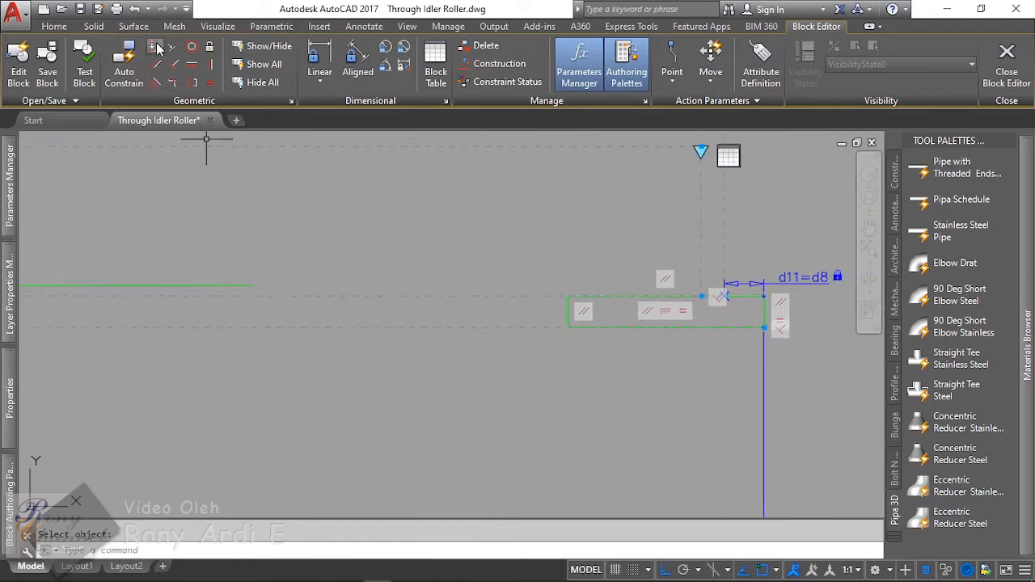
click(157, 47)
click(251, 285)
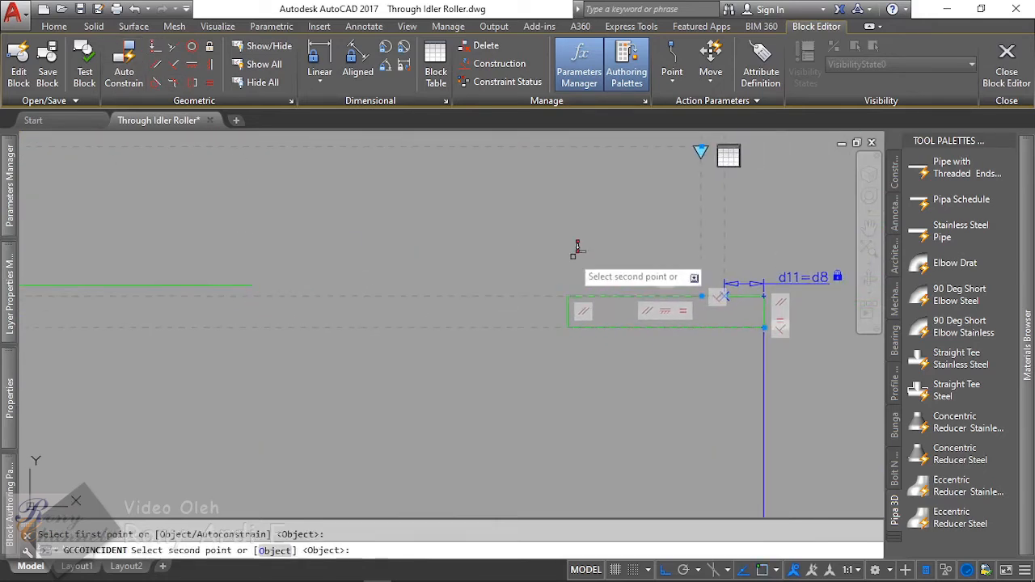
click(275, 550)
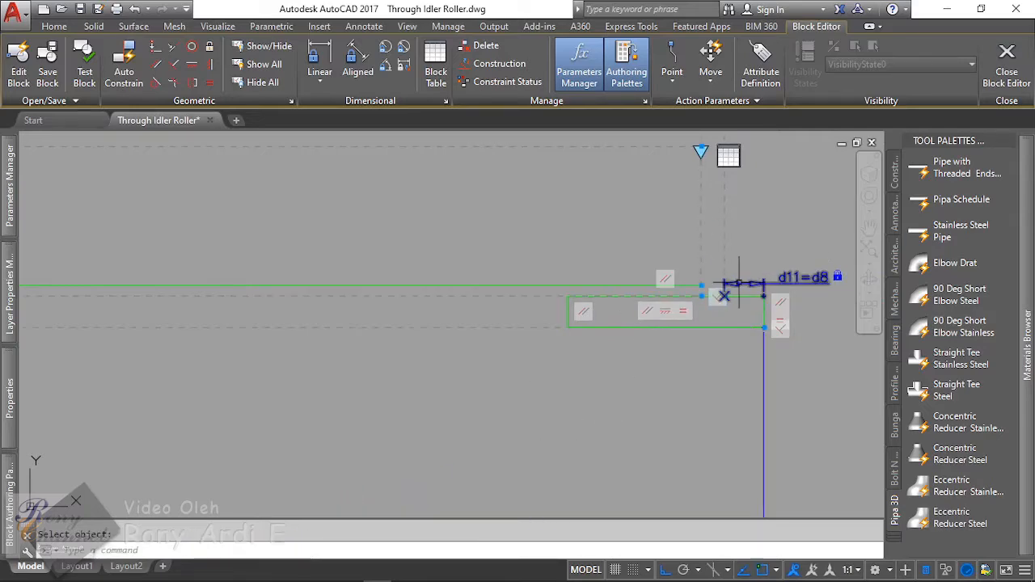
click(718, 297)
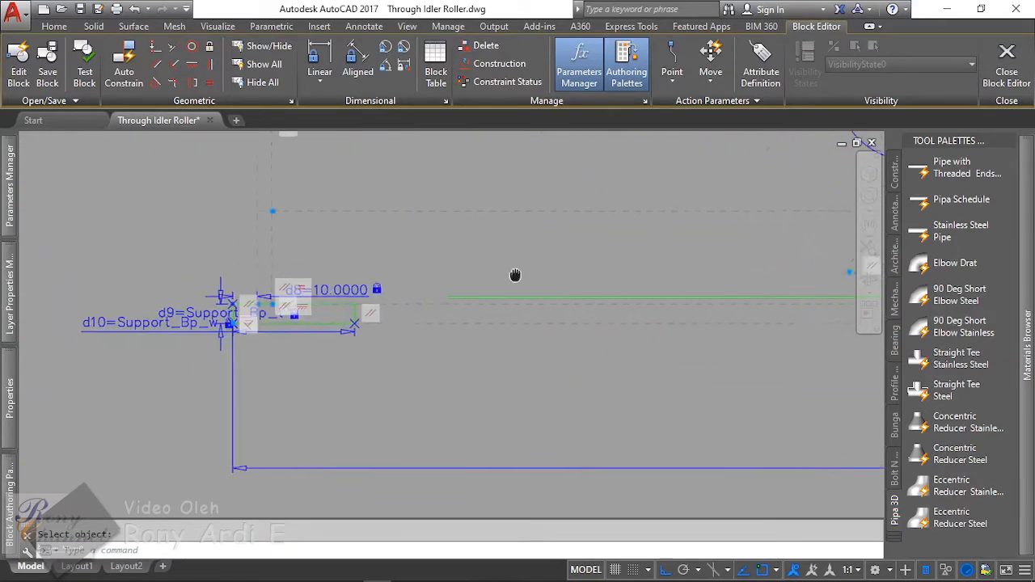
Step: Constrain the frame line's left endpoint coincident with the inner vertical construction line of the left support
key(Return)
click(537, 294)
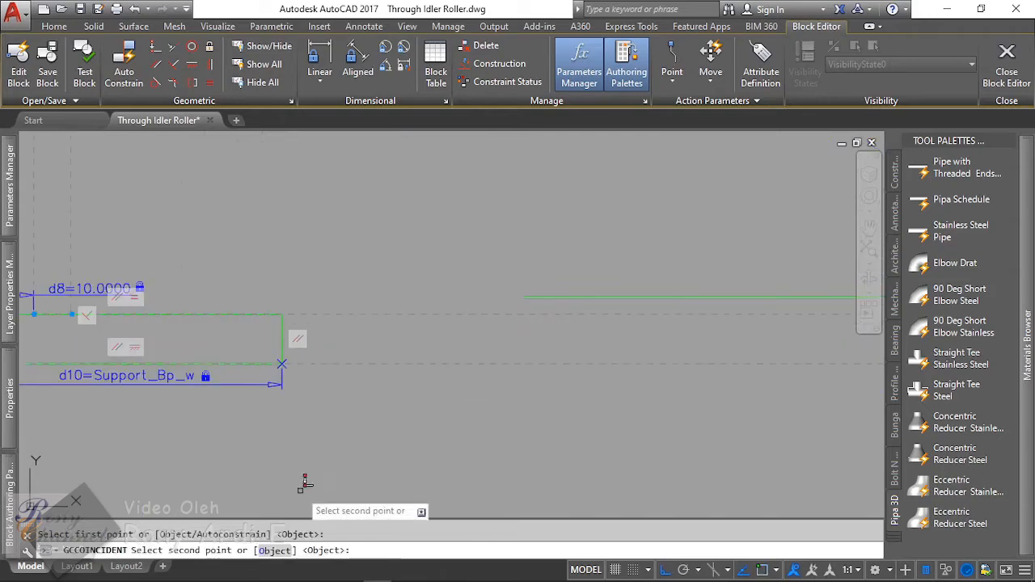
click(273, 550)
scroll(383, 331, down, 2)
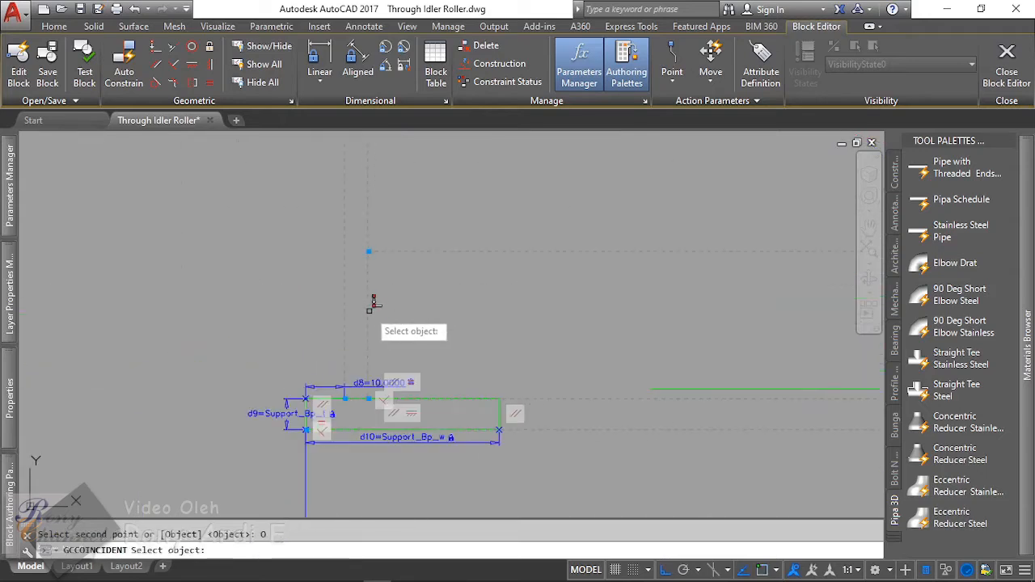
click(368, 311)
key(Escape)
Step: Convert the constrained horizontal frame line to construction geometry
scroll(445, 324, up, 6)
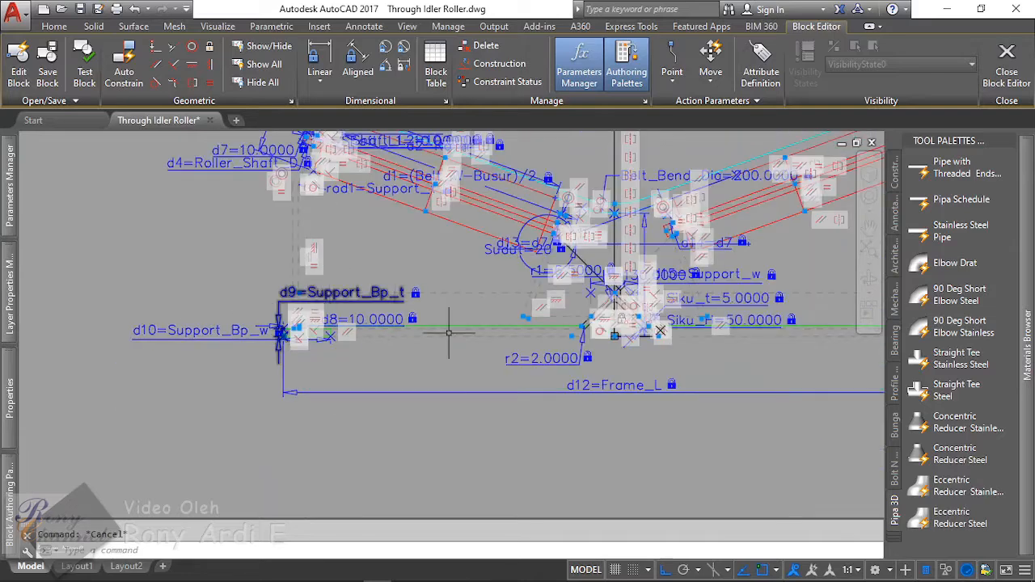
scroll(485, 307, down, 3)
scroll(642, 254, up, 3)
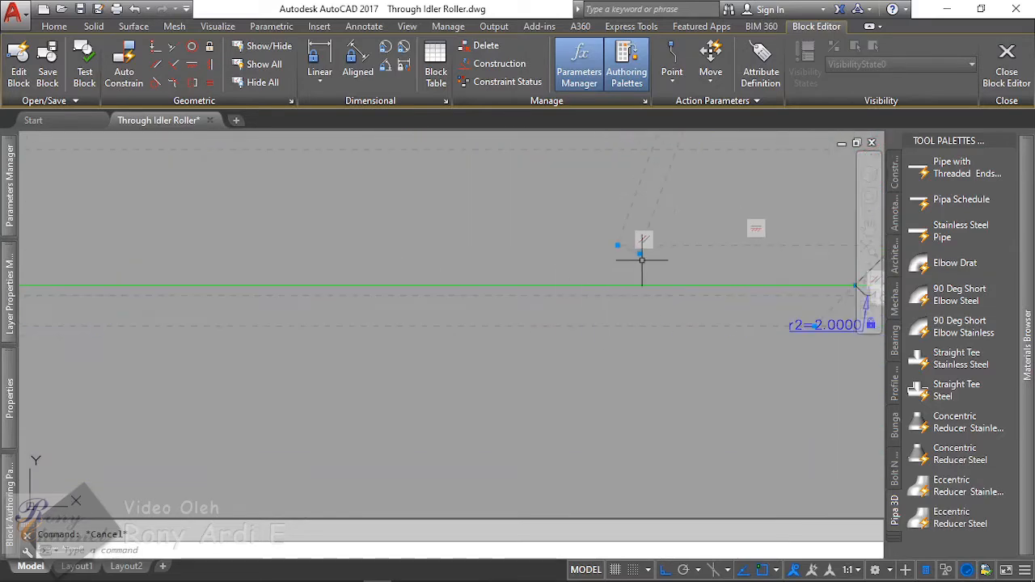
scroll(472, 254, down, 3)
scroll(635, 290, up, 1)
scroll(635, 290, up, 2)
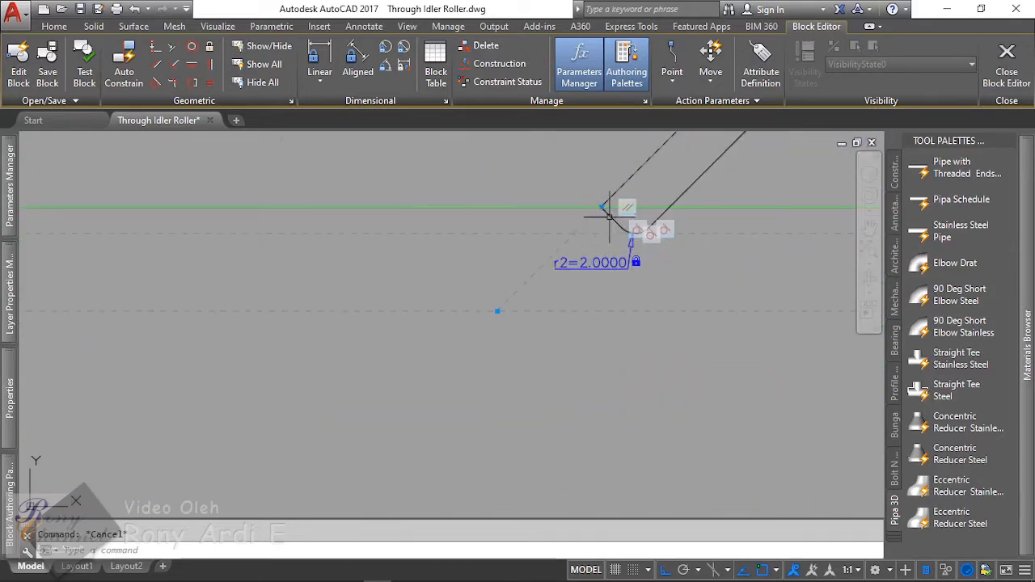
scroll(561, 347, down, 2)
scroll(552, 281, up, 3)
click(552, 281)
click(549, 281)
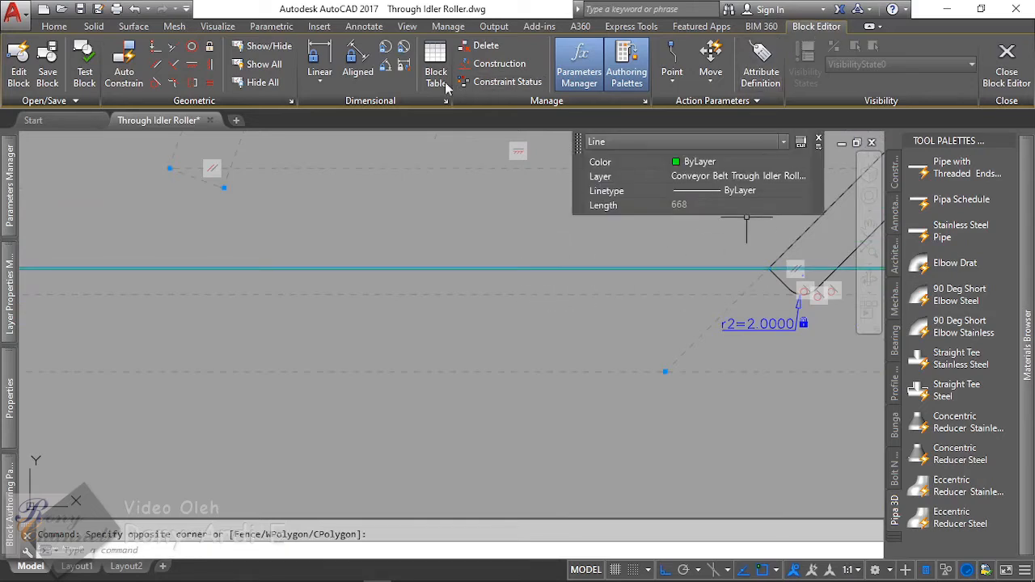
click(486, 64)
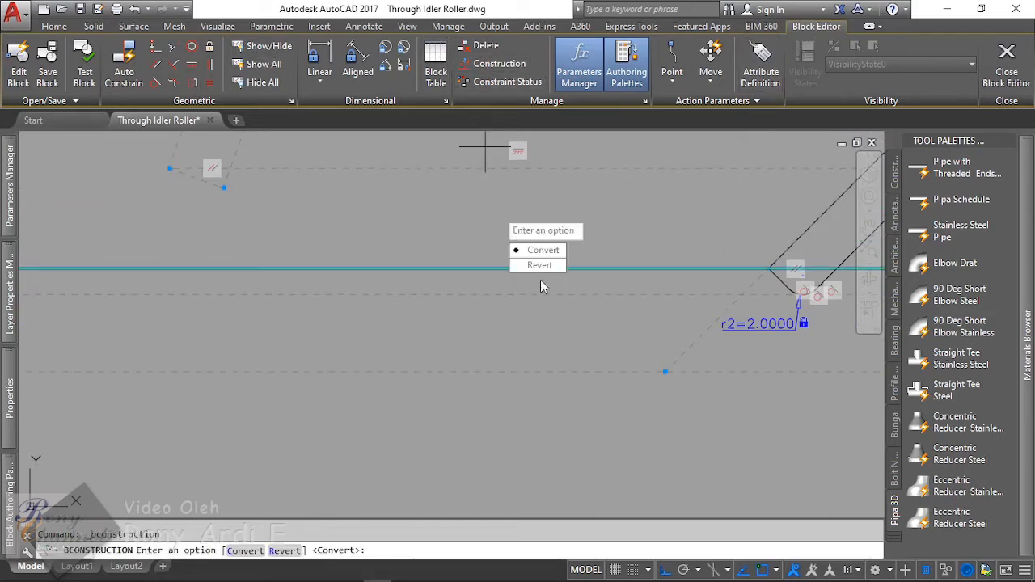
click(541, 251)
Step: Convert the central angle profile's inner and outer polylines and the diagonal line along its right flank to construction geometry
middle_drag(490, 185, 143, 222)
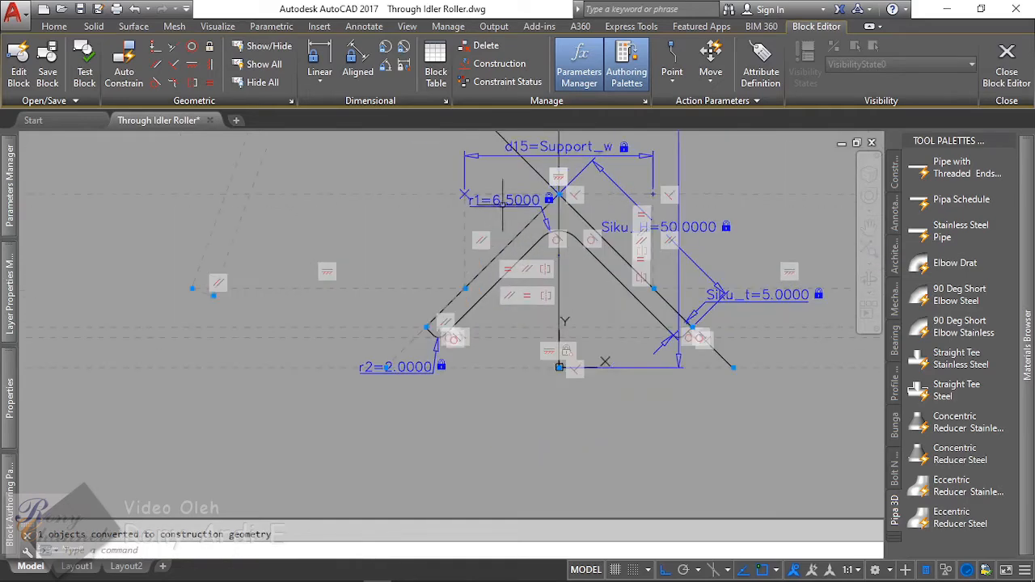
scroll(144, 222, down, 1)
scroll(452, 178, up, 2)
click(451, 185)
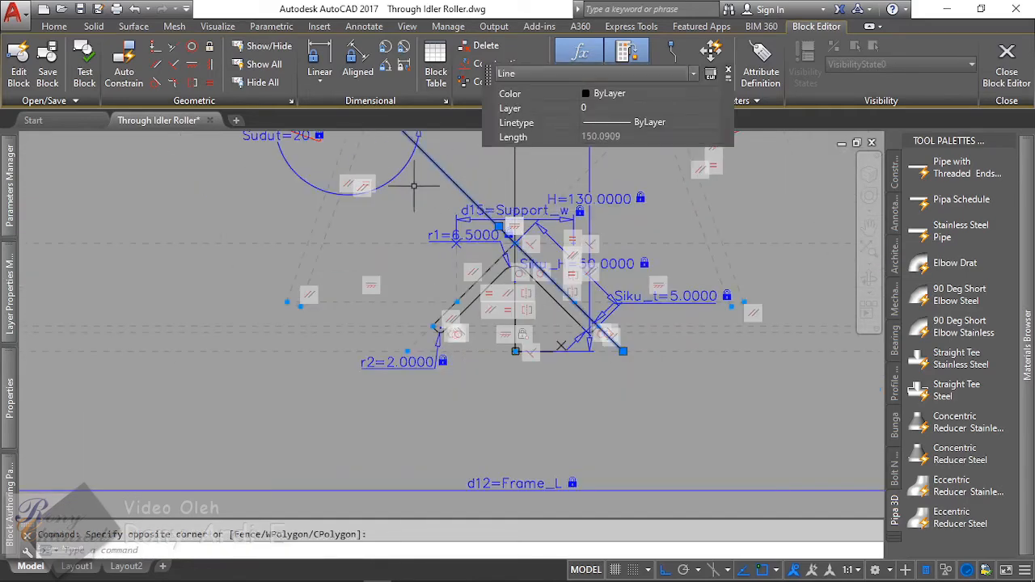
click(678, 408)
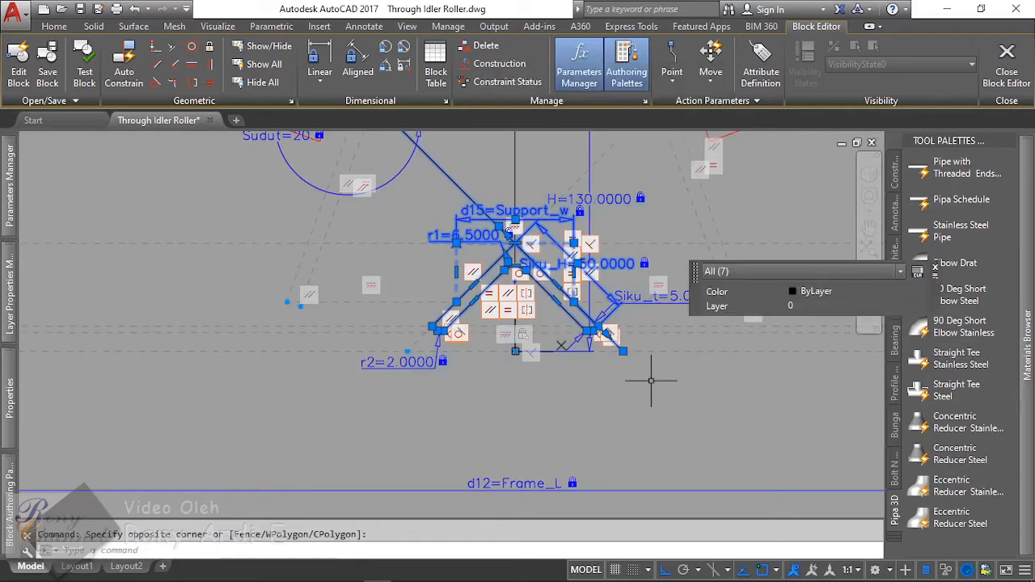
click(488, 63)
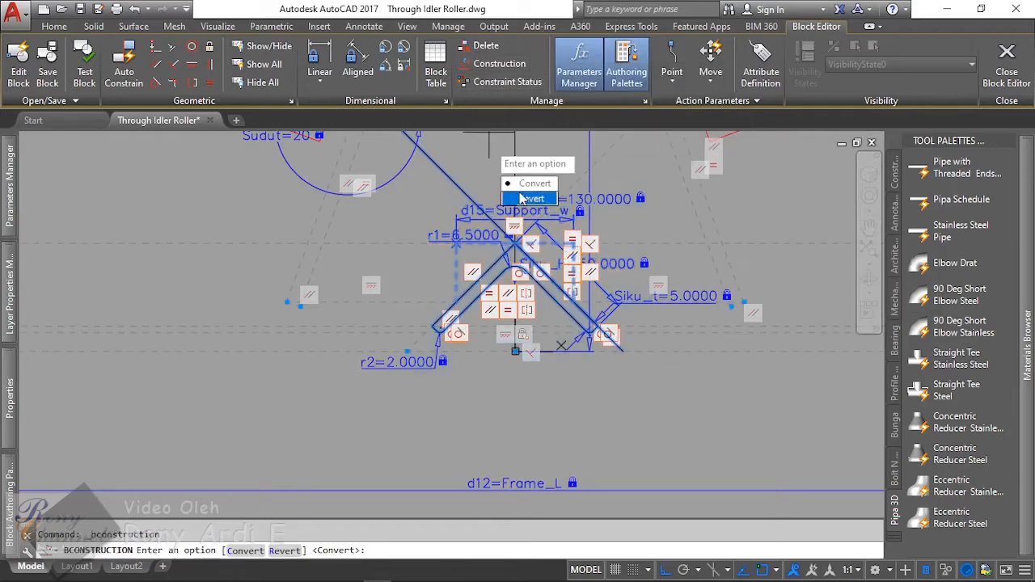
key(Return)
Step: Hide all geometric constraint markers in the block
scroll(531, 256, down, 2)
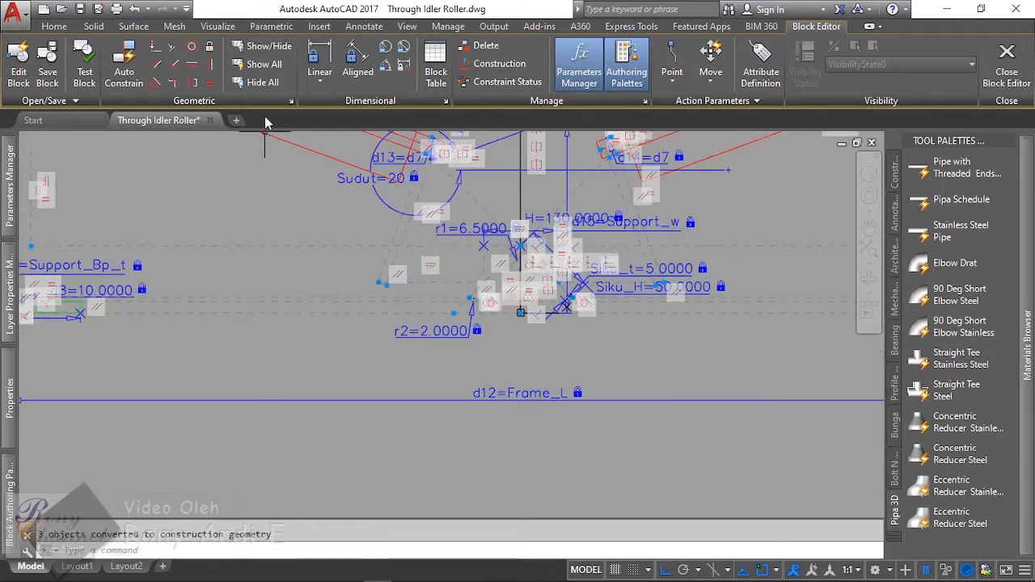
click(263, 82)
scroll(579, 312, up, 2)
scroll(404, 322, down, 3)
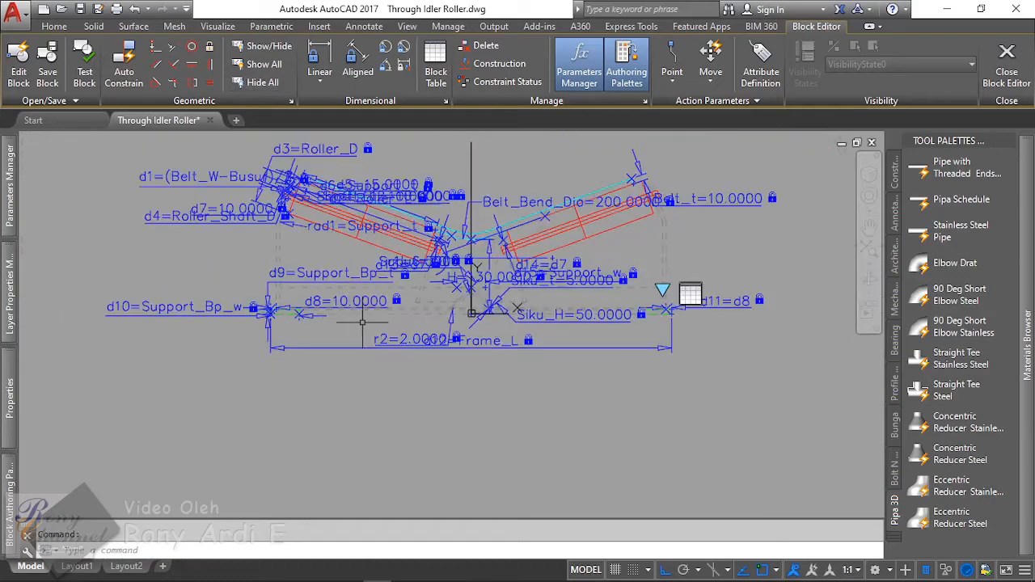
scroll(306, 289, up, 4)
scroll(243, 328, down, 3)
scroll(357, 343, up, 3)
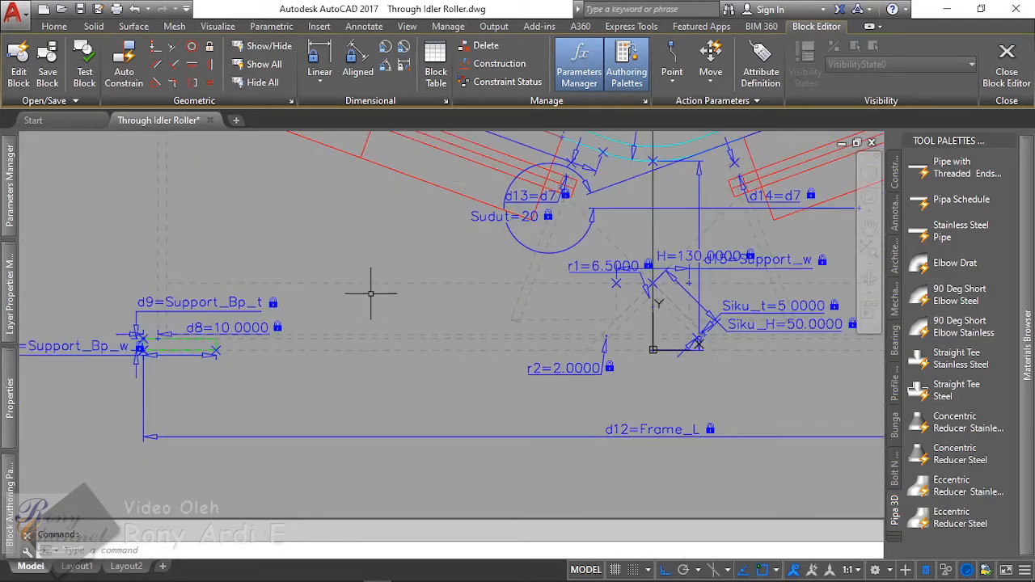
Step: Select the Conveyor Belt Trough Idler Roller layer in the layer list
scroll(444, 322, down, 2)
mouse_move(469, 315)
shift+middle_down()
mouse_move(574, 290)
mouse_move(525, 264)
shift+middle_up()
mouse_move(4, 324)
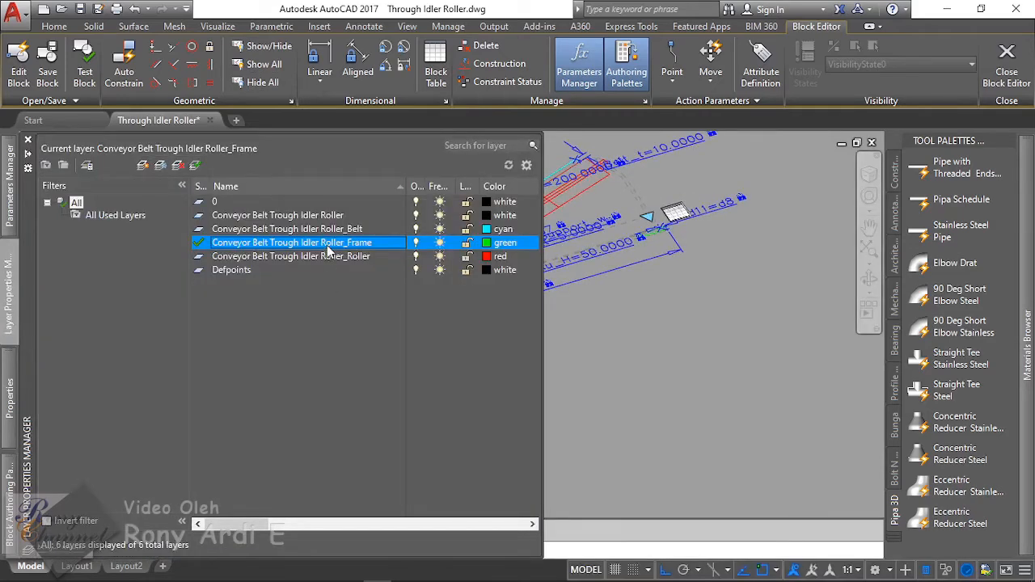
click(267, 216)
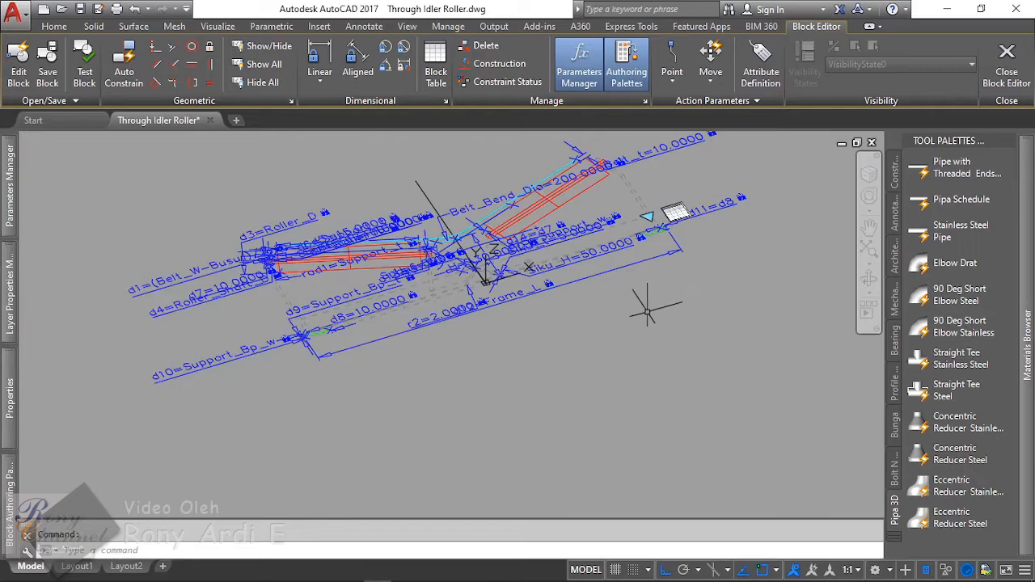
Step: Examine the frame geometry from the left base plate to the central angle profile and select the horizontal frame line
scroll(273, 289, up, 3)
scroll(385, 431, up, 1)
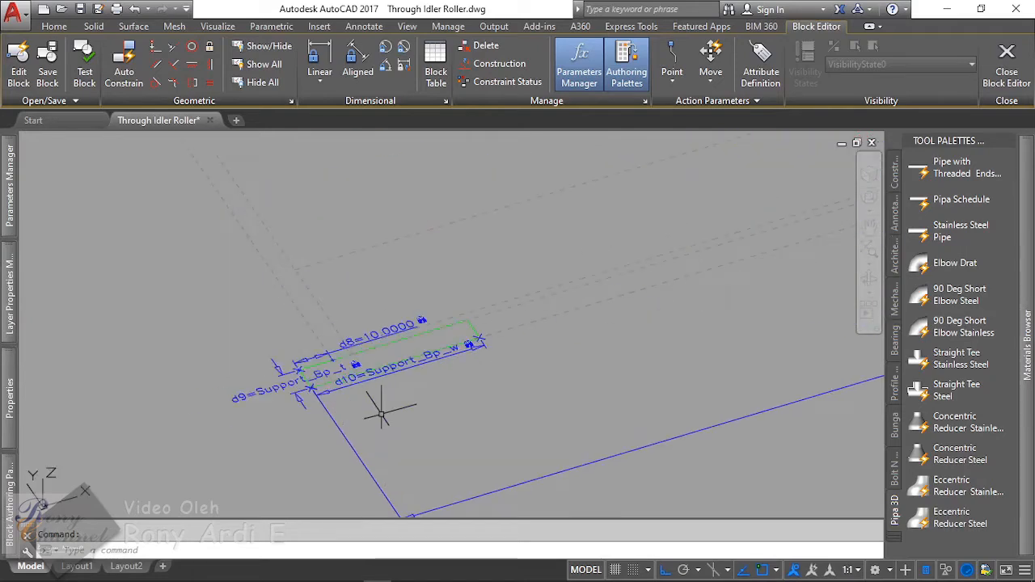
scroll(368, 417, down, 3)
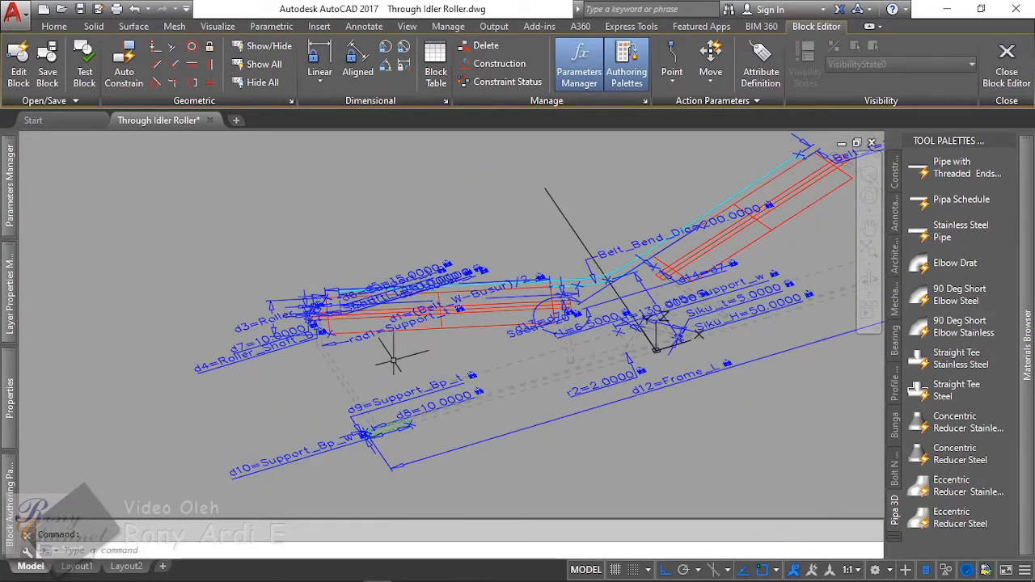
scroll(381, 401, up, 2)
scroll(238, 356, down, 2)
scroll(257, 357, up, 2)
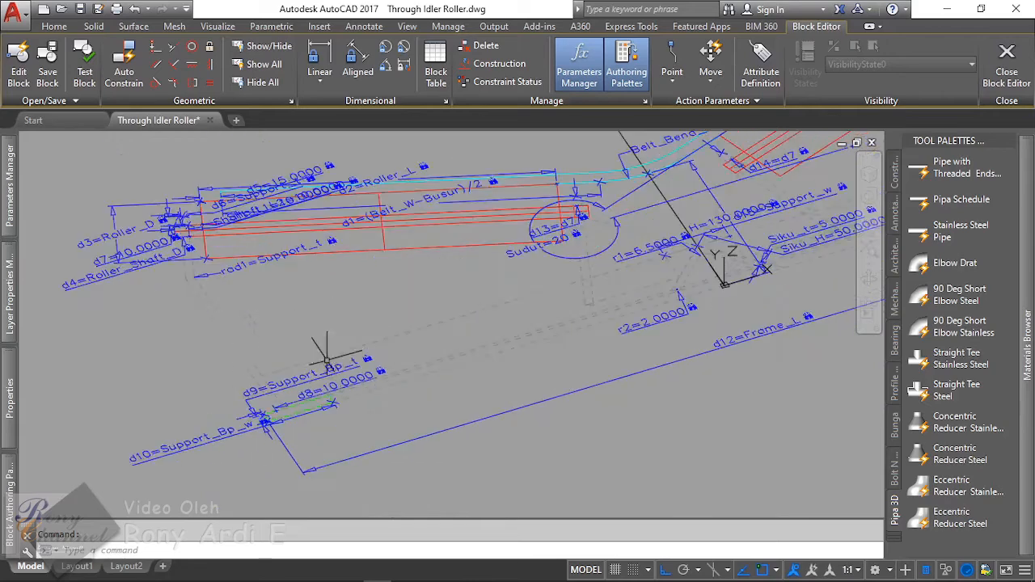
scroll(496, 351, up, 2)
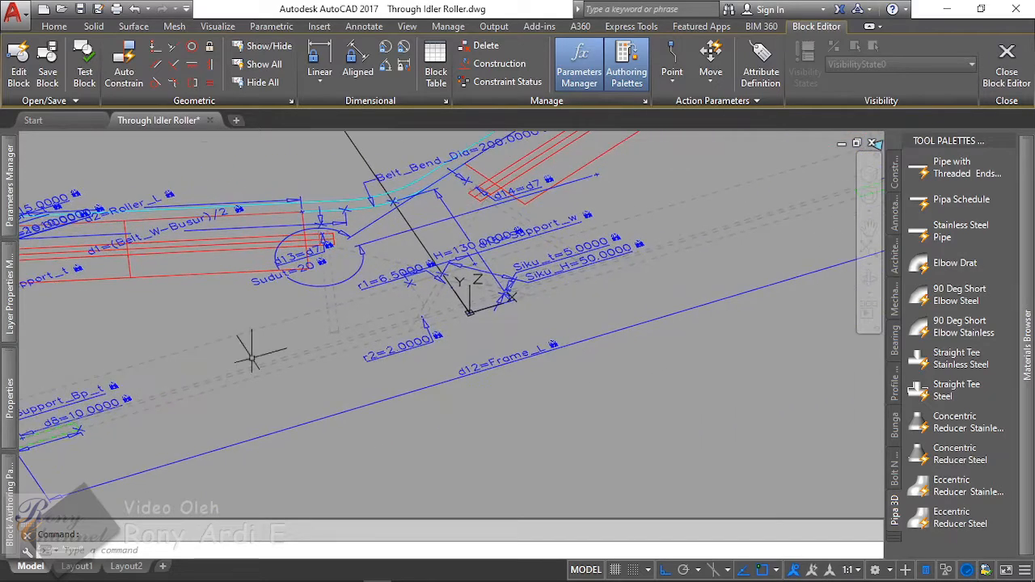
scroll(434, 317, up, 2)
scroll(434, 317, up, 3)
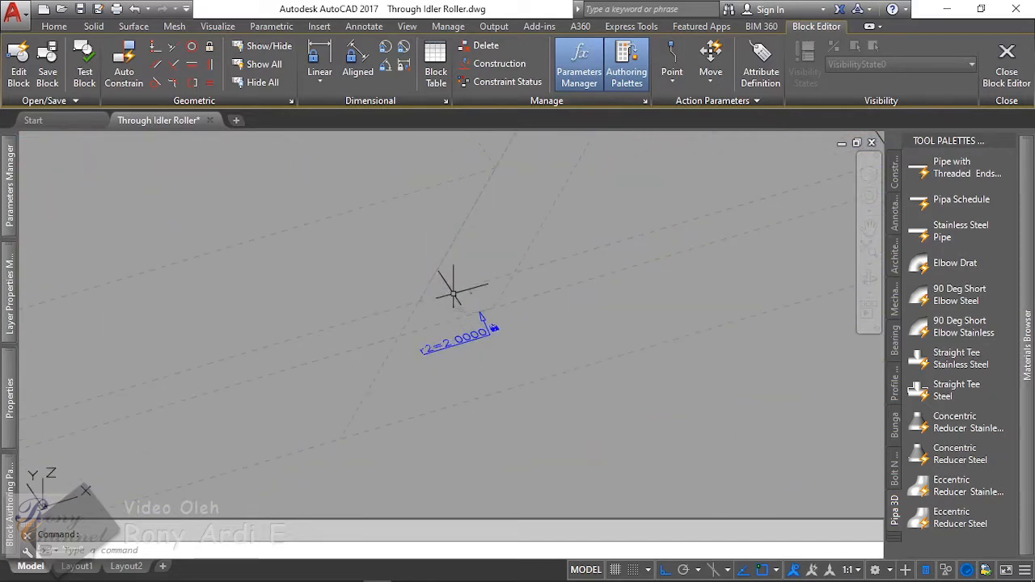
click(382, 303)
scroll(455, 383, down, 3)
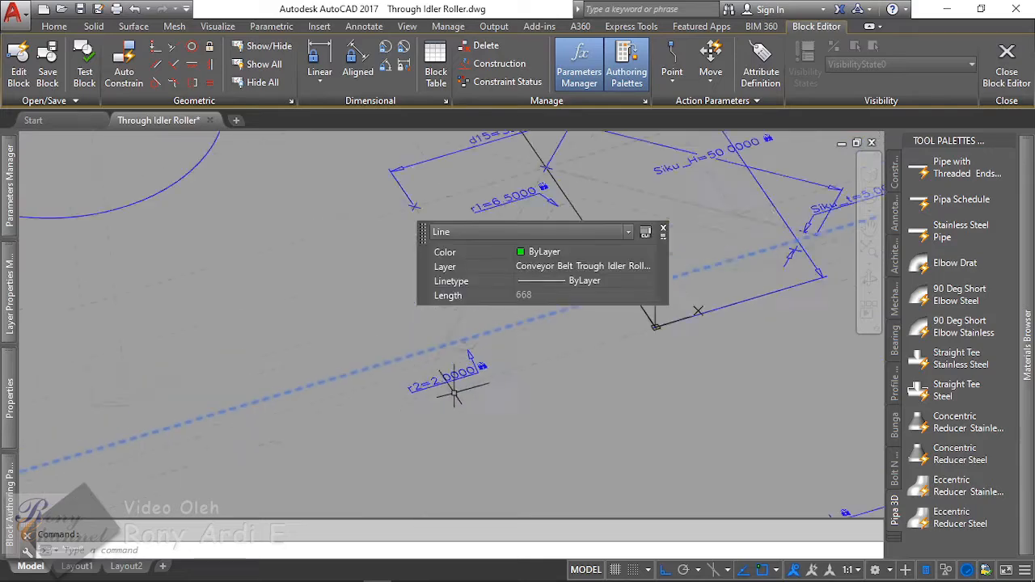
scroll(416, 396, down, 4)
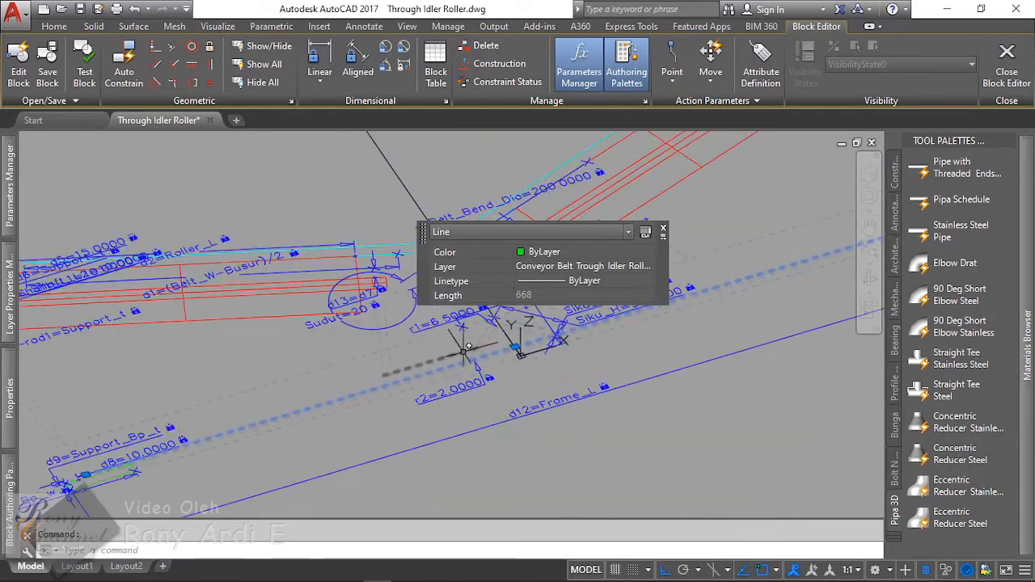
scroll(457, 357, up, 4)
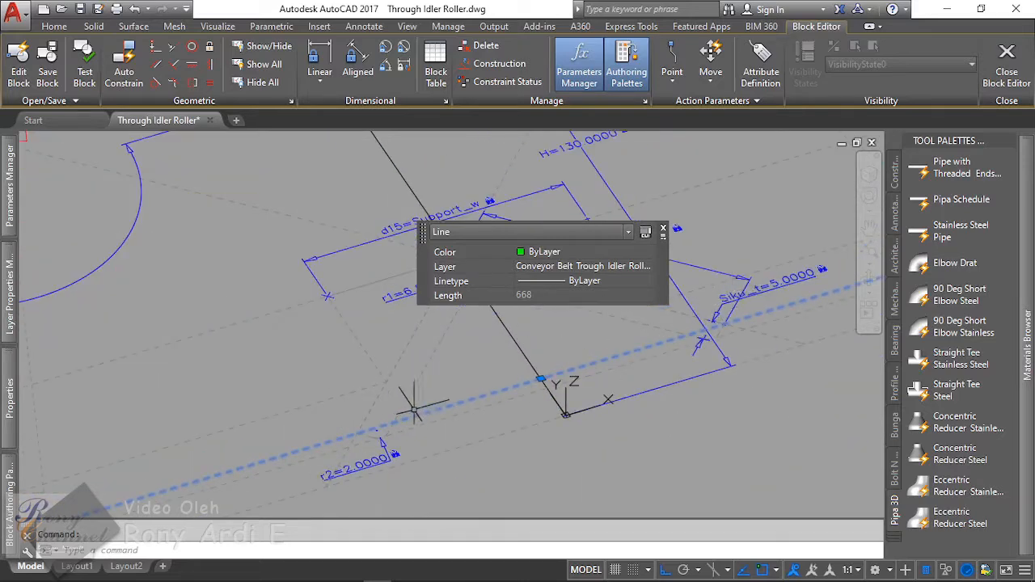
Step: Turn surface associativity off and back on for creating new surfaces
click(134, 26)
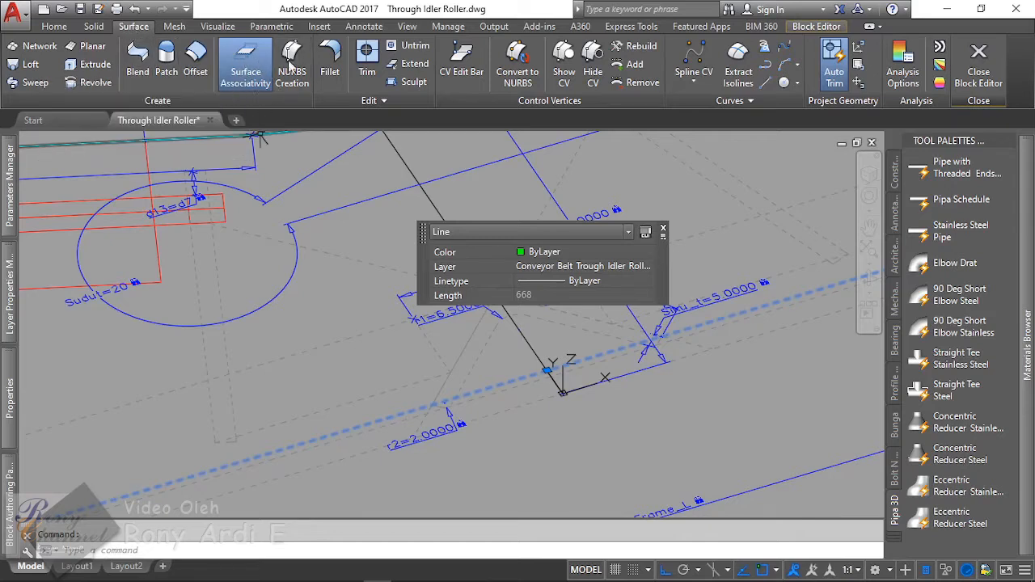
click(247, 67)
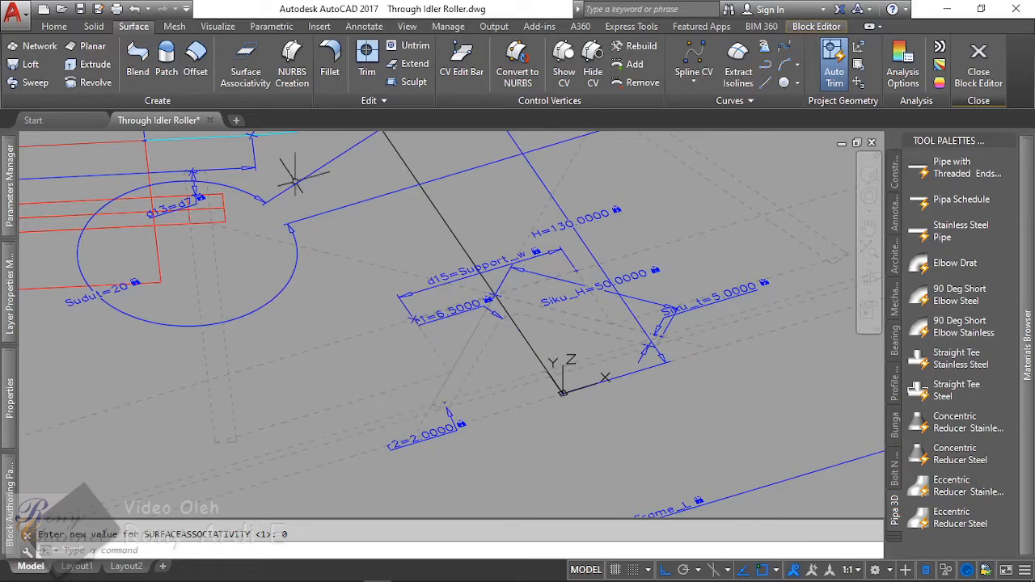
click(245, 66)
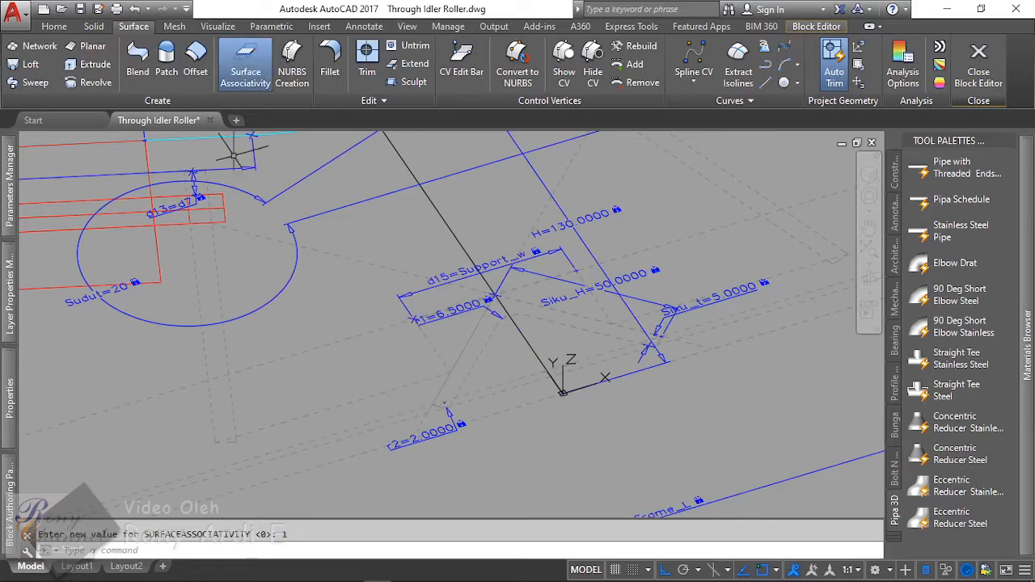
Step: Extrude the horizontal frame line upward into an associative surface about 82 units high
click(95, 66)
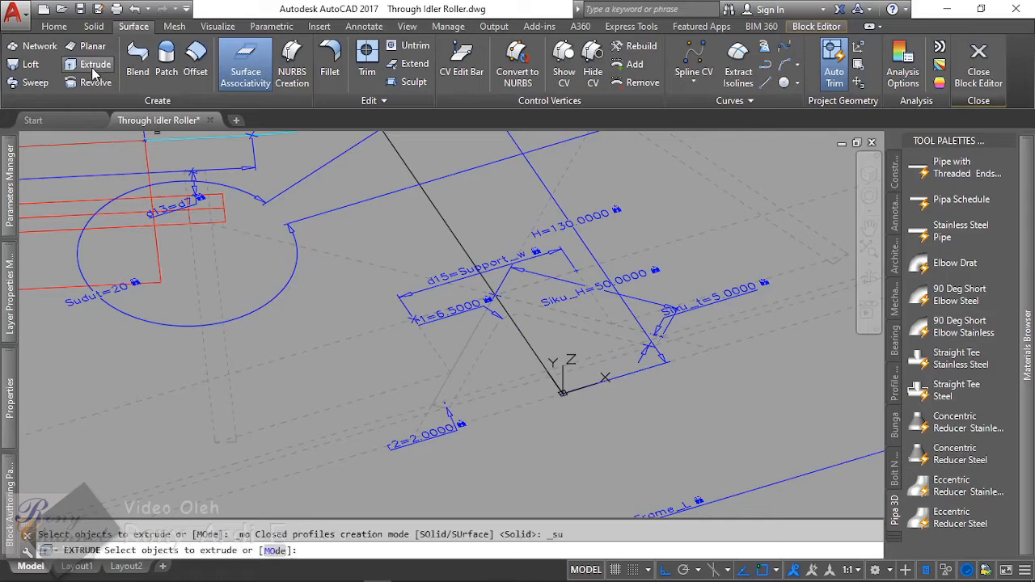
scroll(420, 408, up, 5)
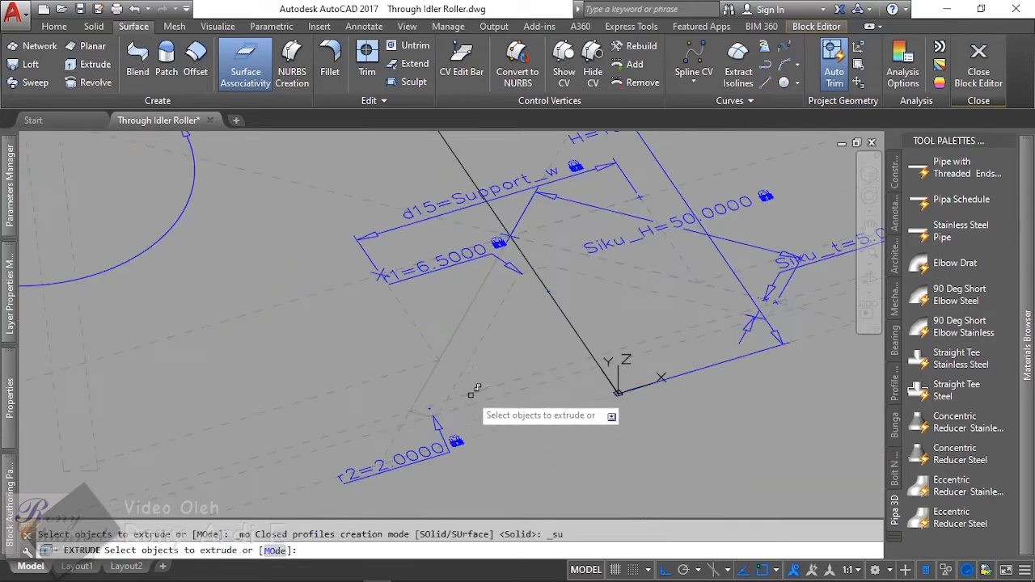
click(370, 404)
scroll(431, 265, down, 4)
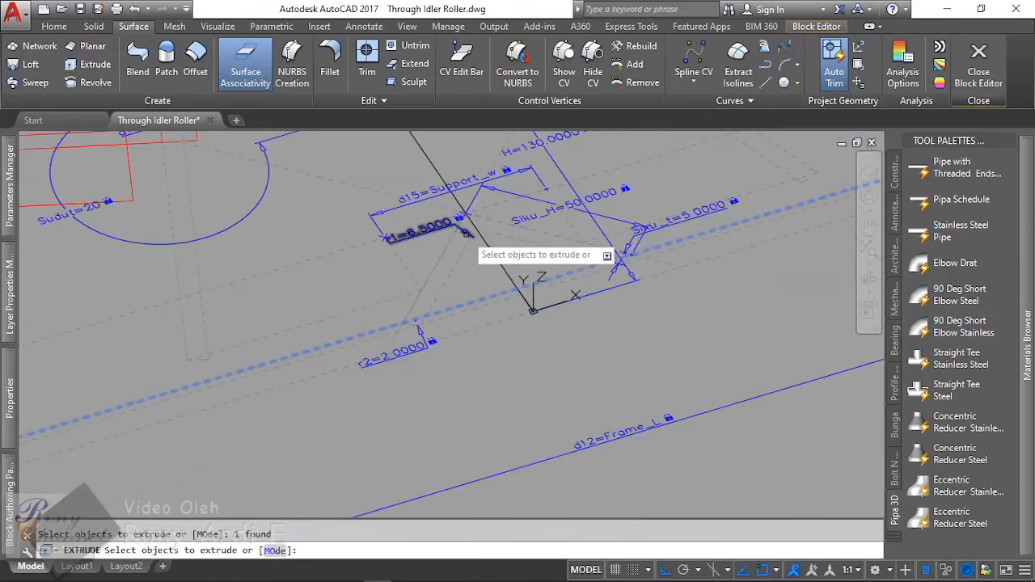
key(Return)
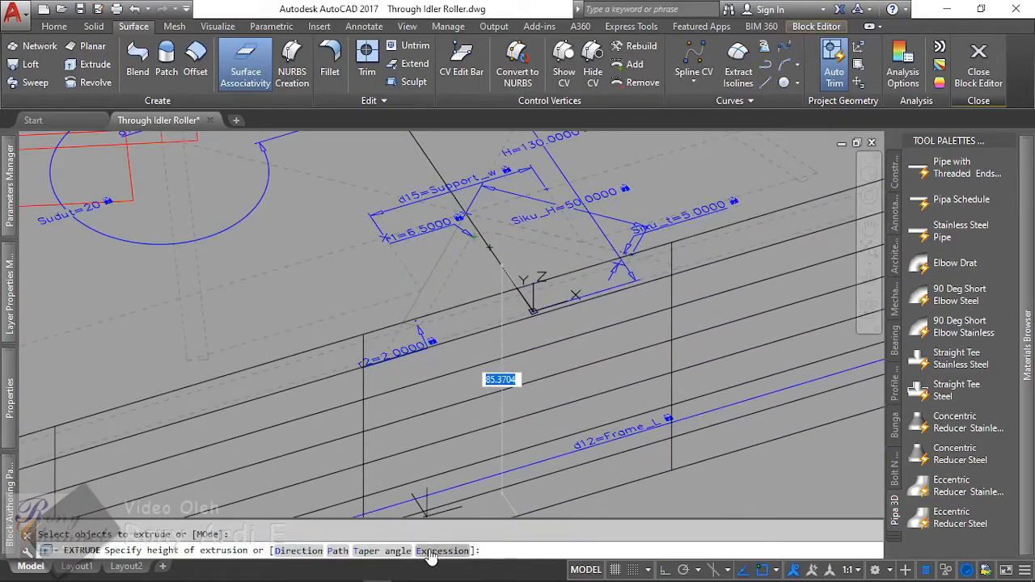
shift+middle_drag(384, 391, 404, 231)
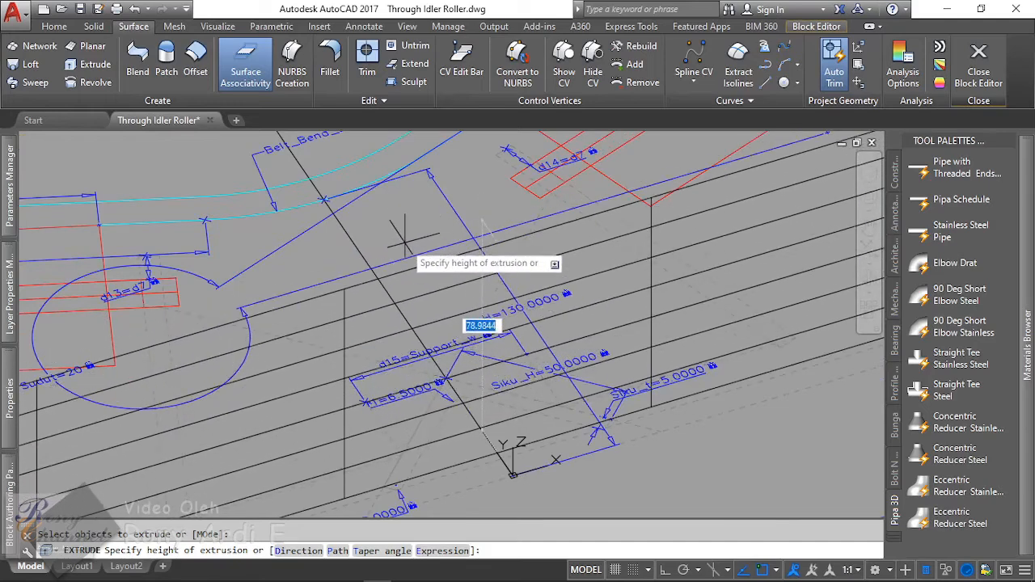
click(405, 234)
Step: Set the extruded frame surface's height to the expression siku_diagonal/2
click(442, 282)
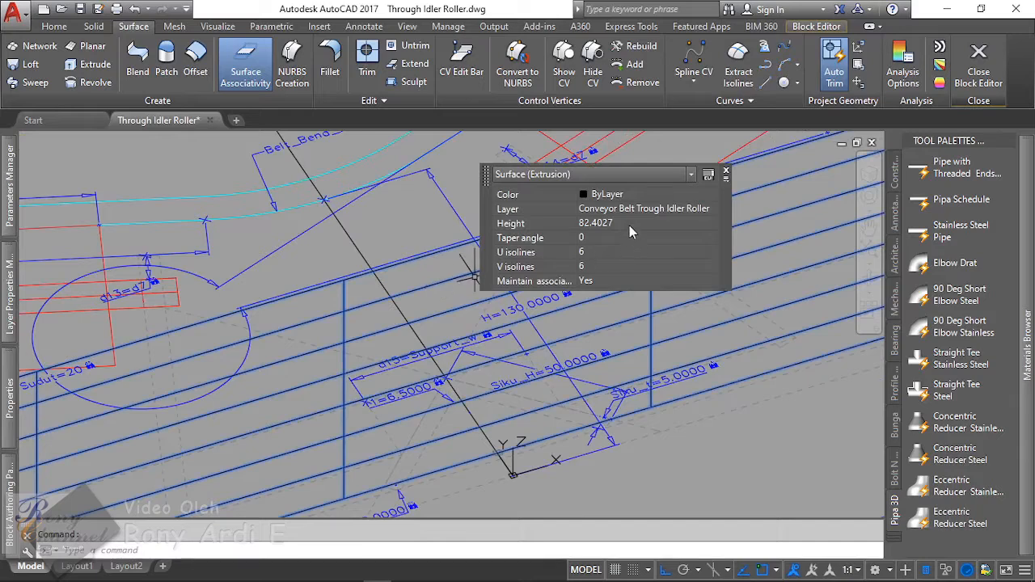
click(630, 224)
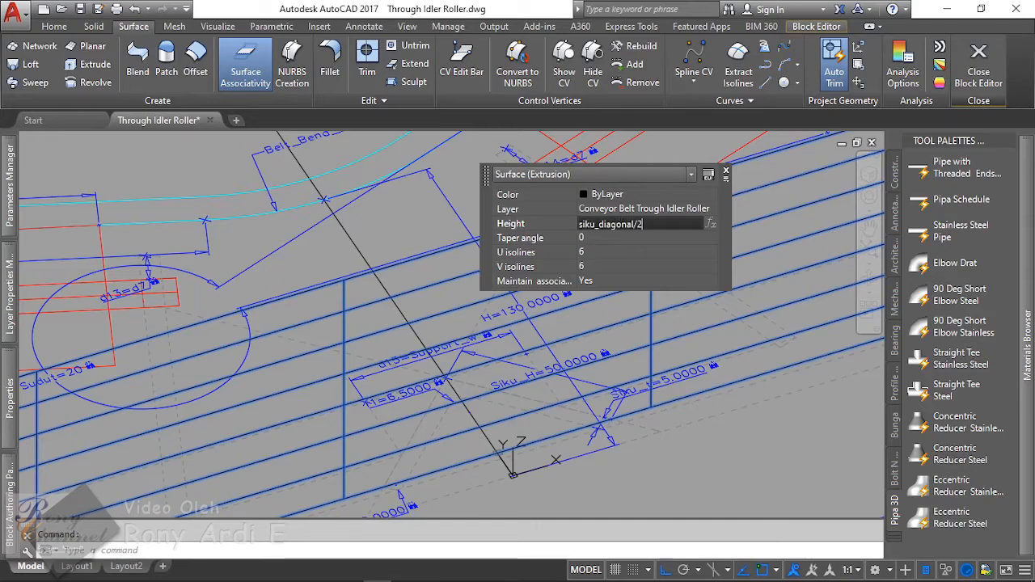
key(Return)
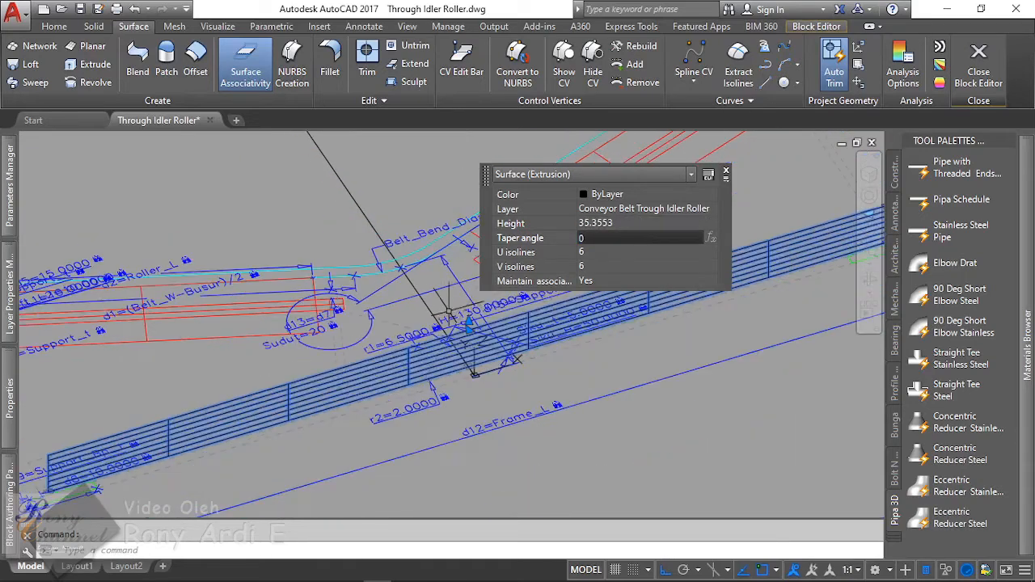
scroll(469, 323, down, 3)
key(Escape)
Step: Convert the extruded frame surface to construction geometry
scroll(173, 300, up, 5)
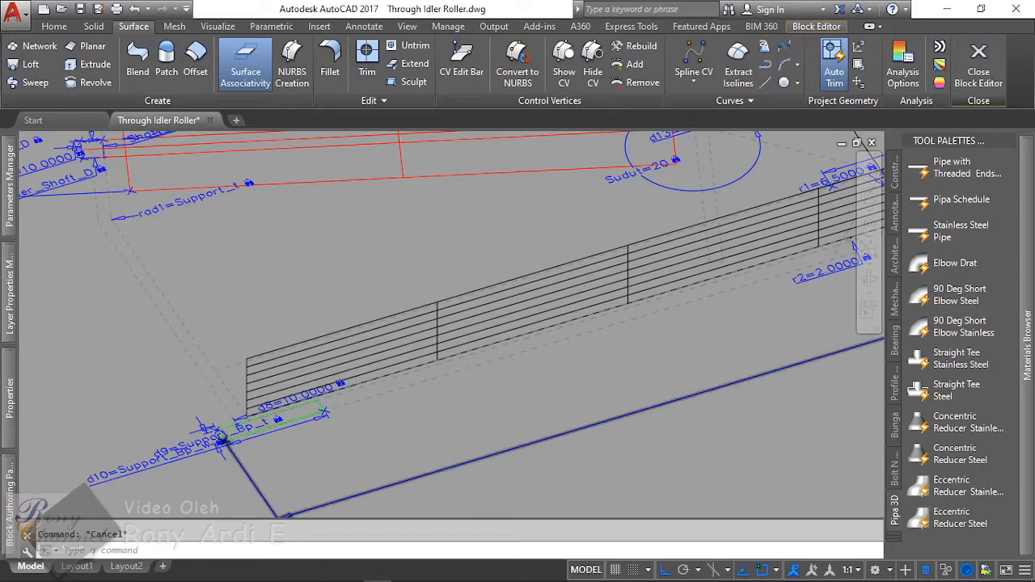
middle_drag(206, 374, 201, 339)
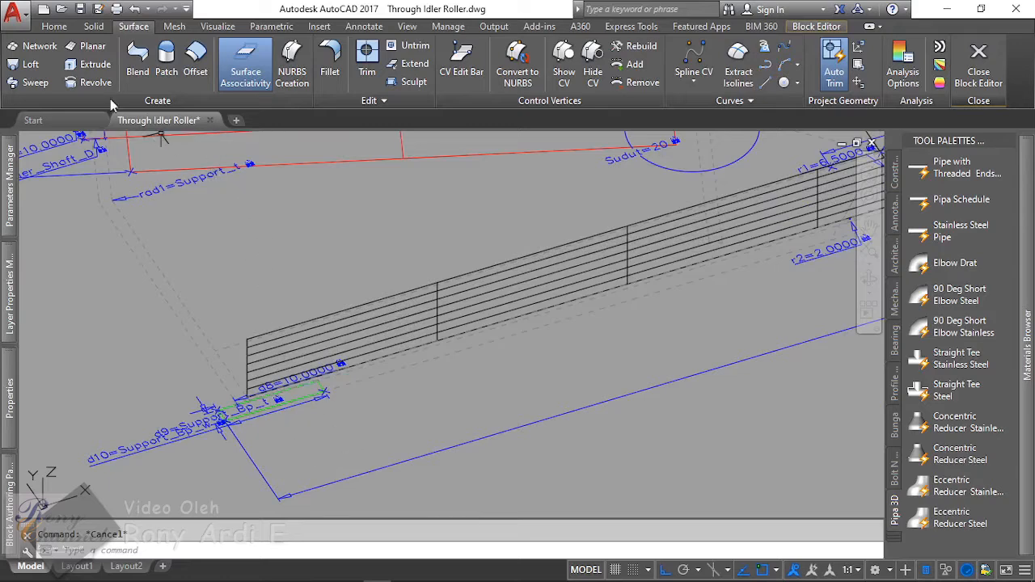
scroll(360, 356, up, 2)
click(368, 298)
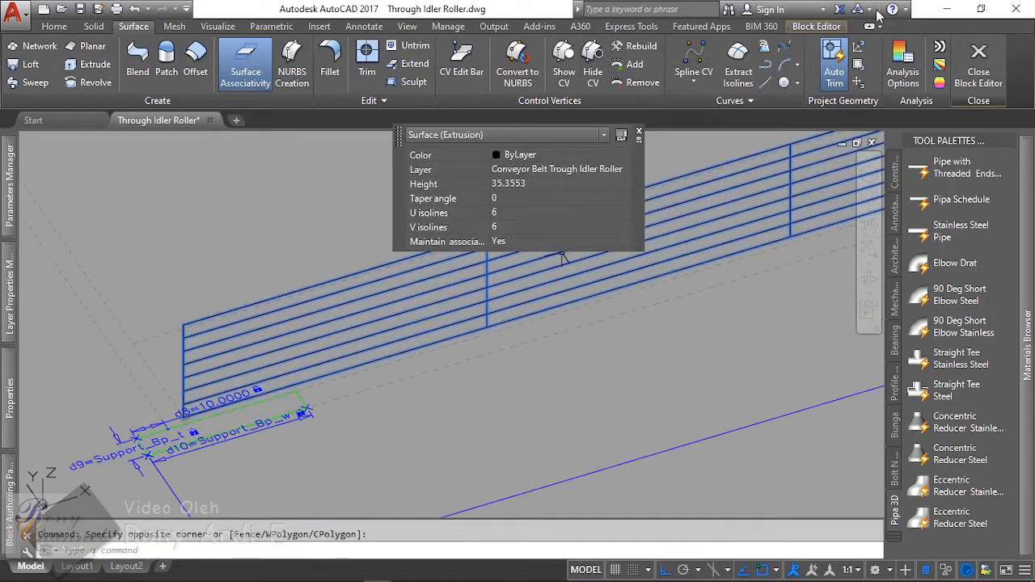
click(800, 28)
click(484, 66)
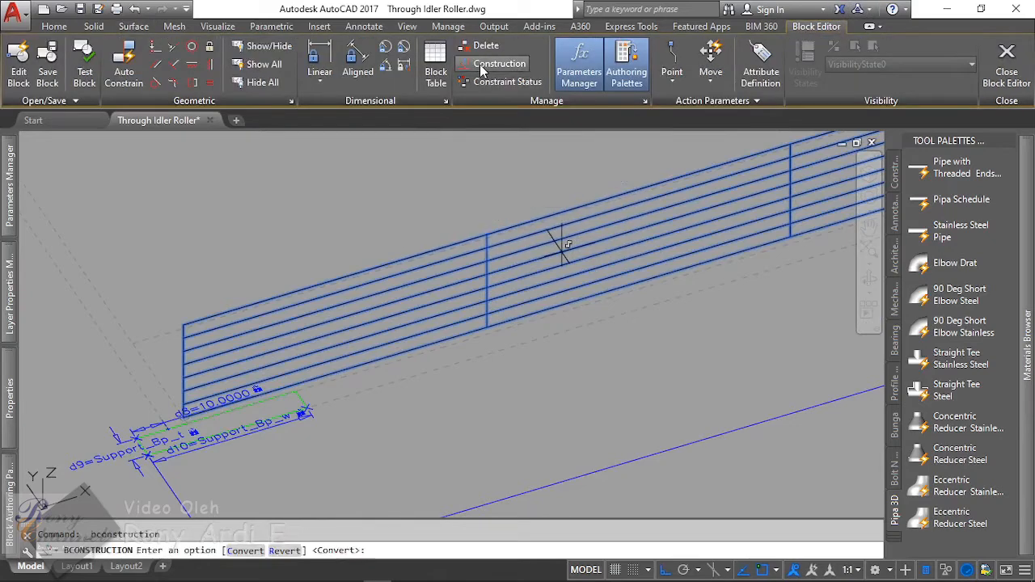
click(507, 178)
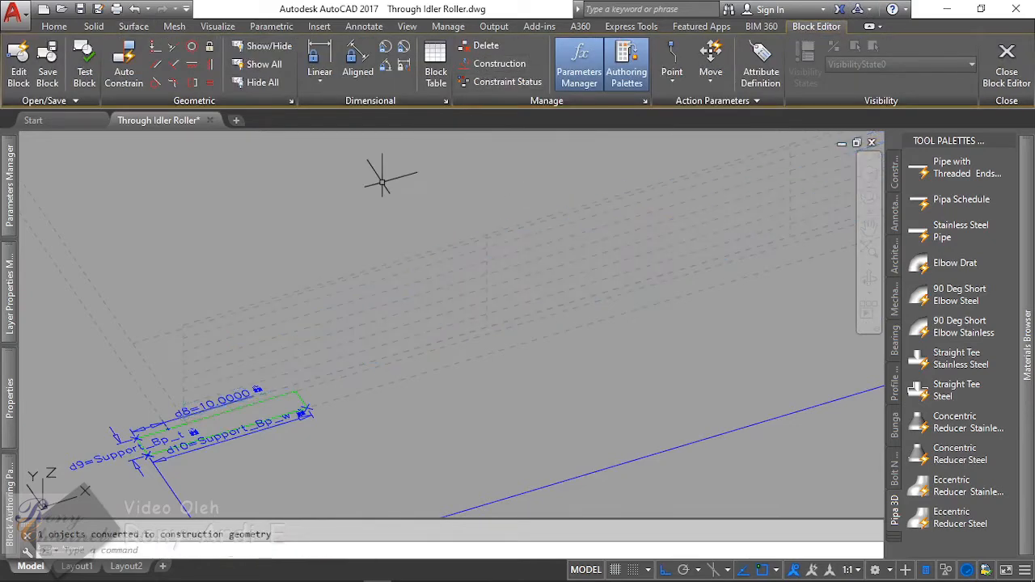
scroll(210, 301, up, 5)
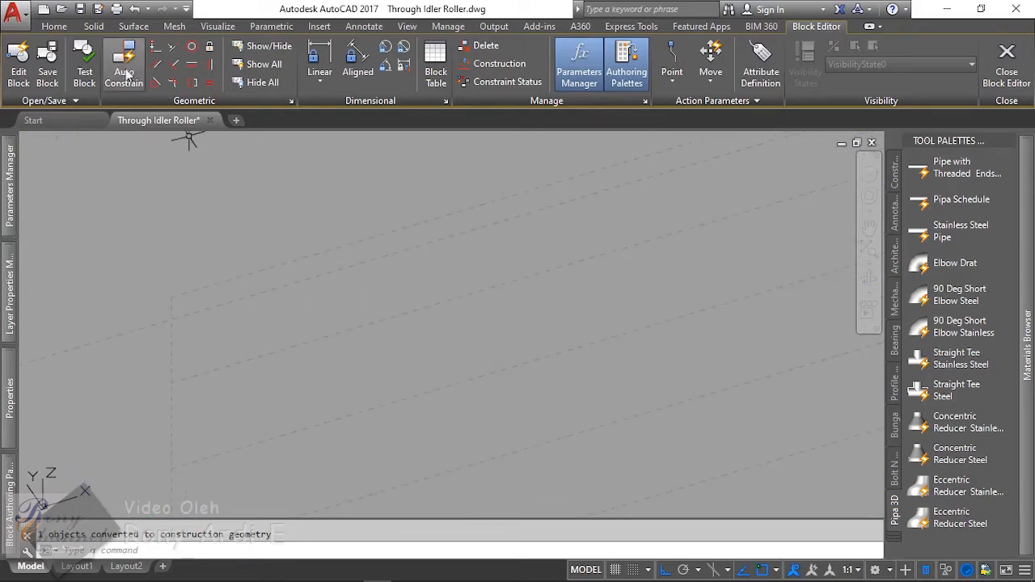
click(132, 27)
click(87, 65)
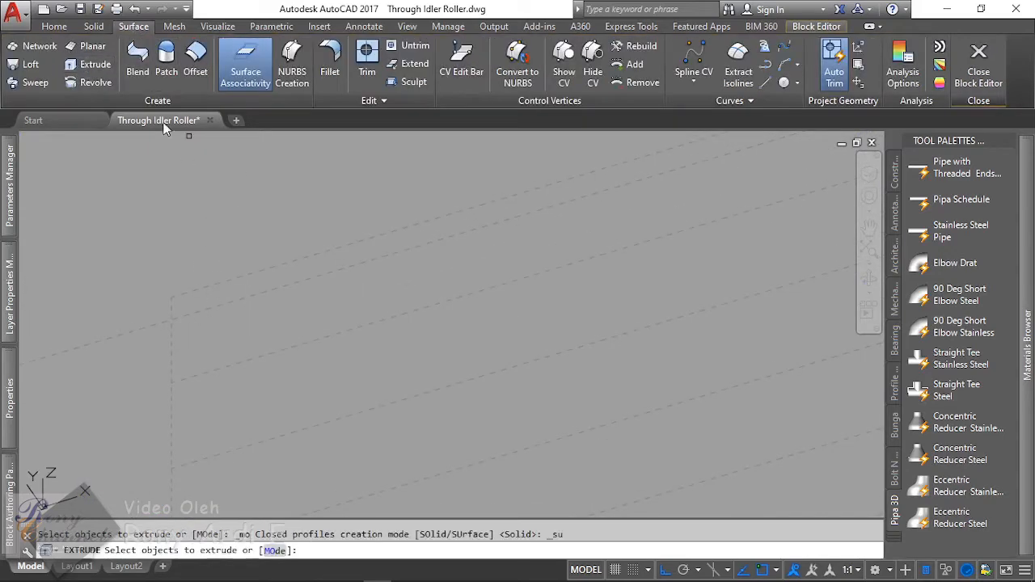
click(253, 272)
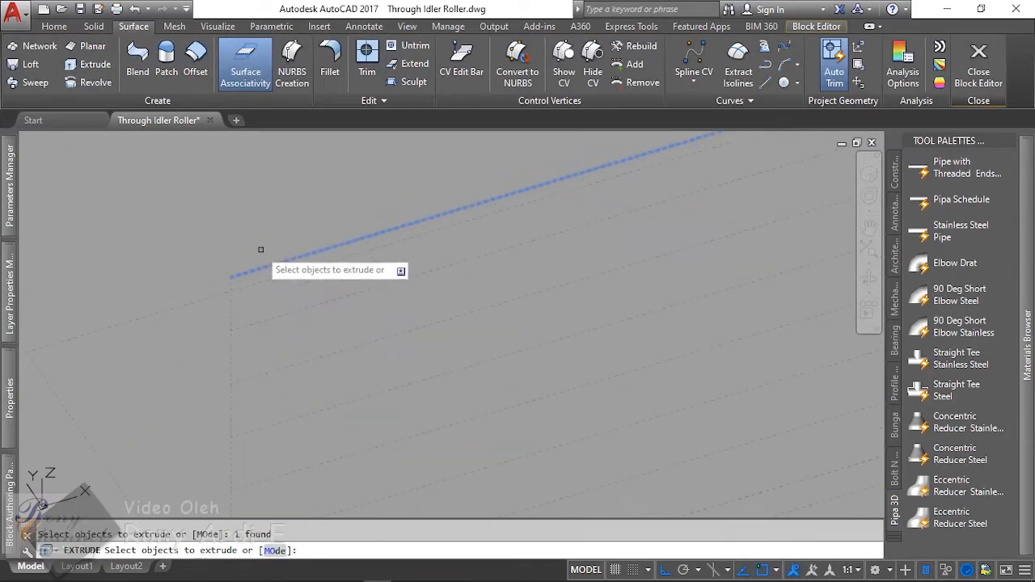
scroll(250, 266, up, 2)
scroll(243, 242, down, 2)
key(Escape)
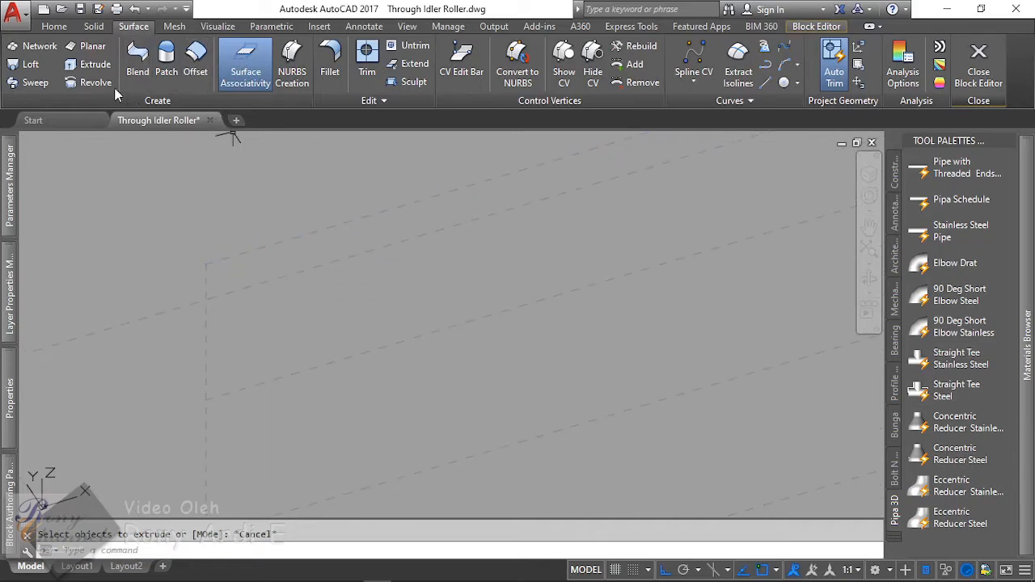
Step: Start a surface extrusion from the upper edge of the vertical construction surface
click(89, 64)
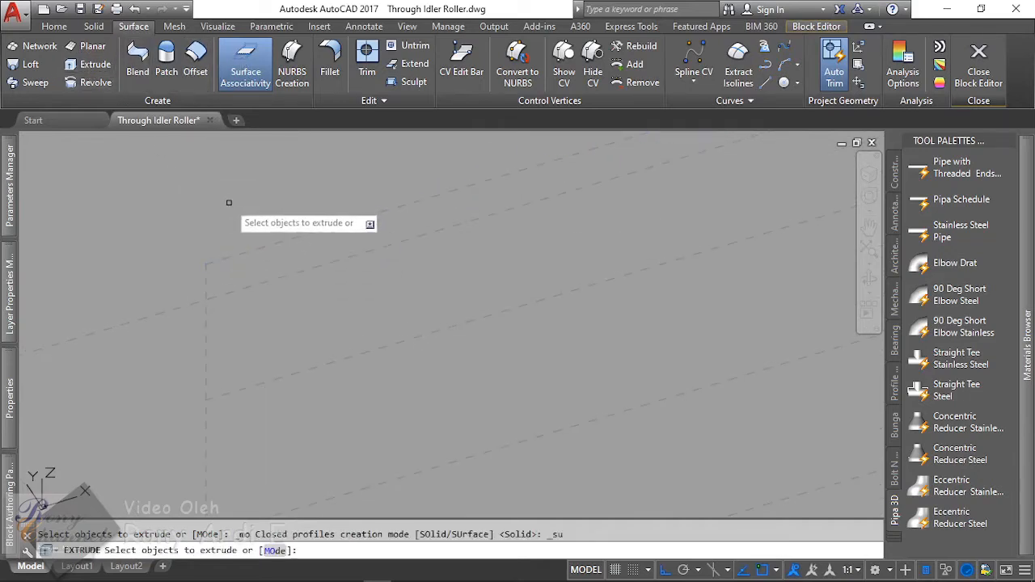
scroll(286, 224, down, 1)
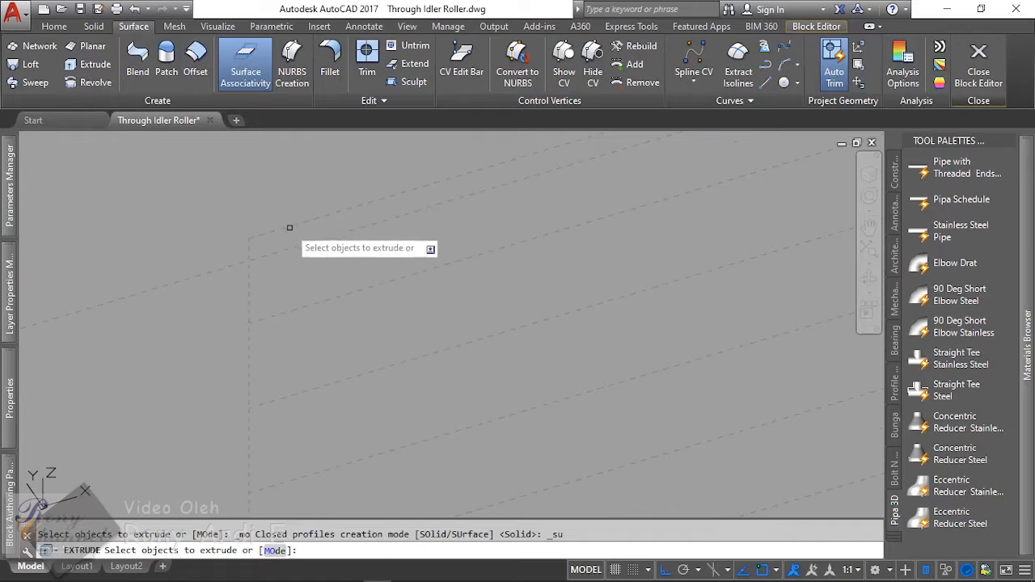
scroll(292, 225, down, 3)
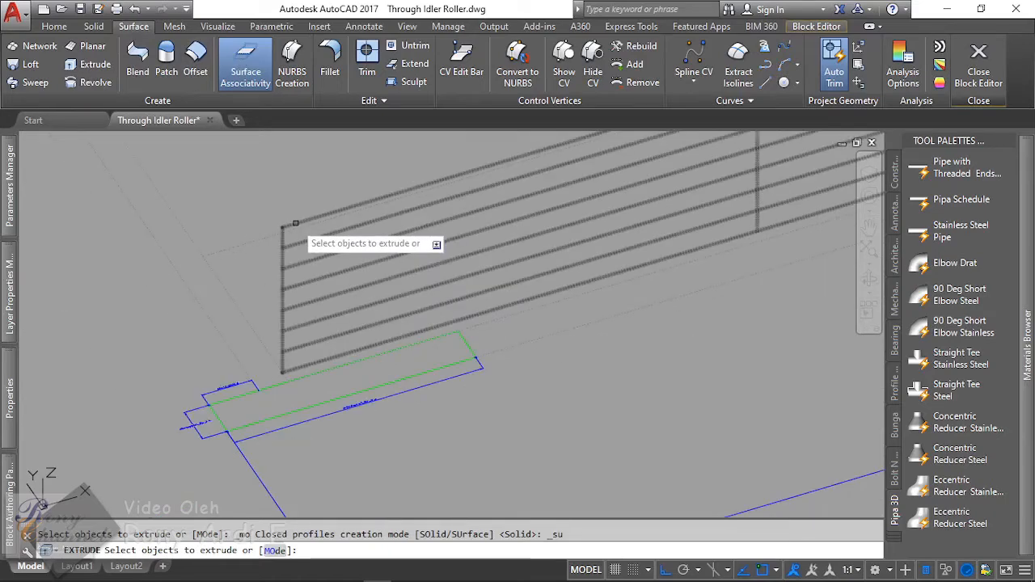
click(295, 223)
key(Return)
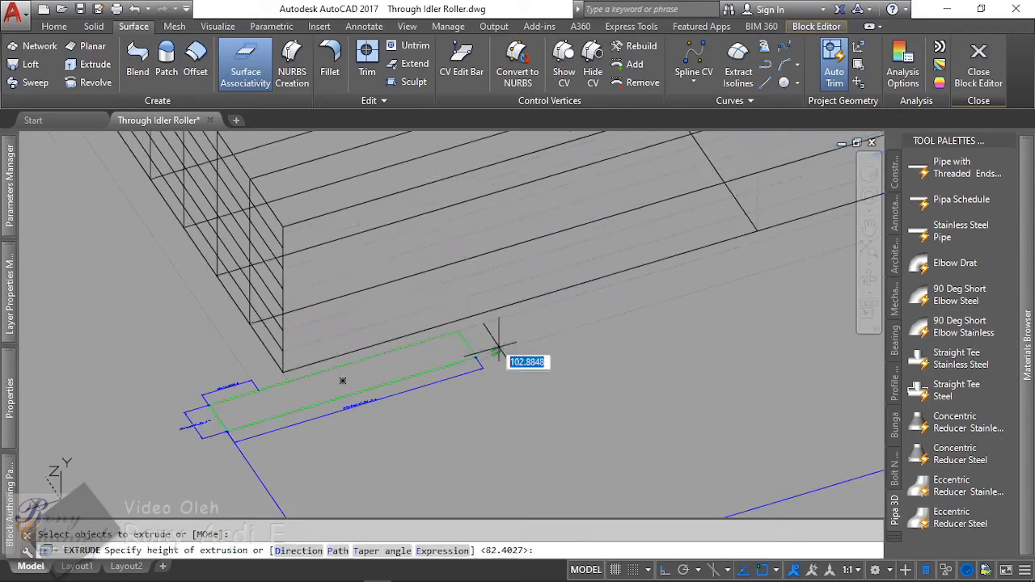
key(Escape)
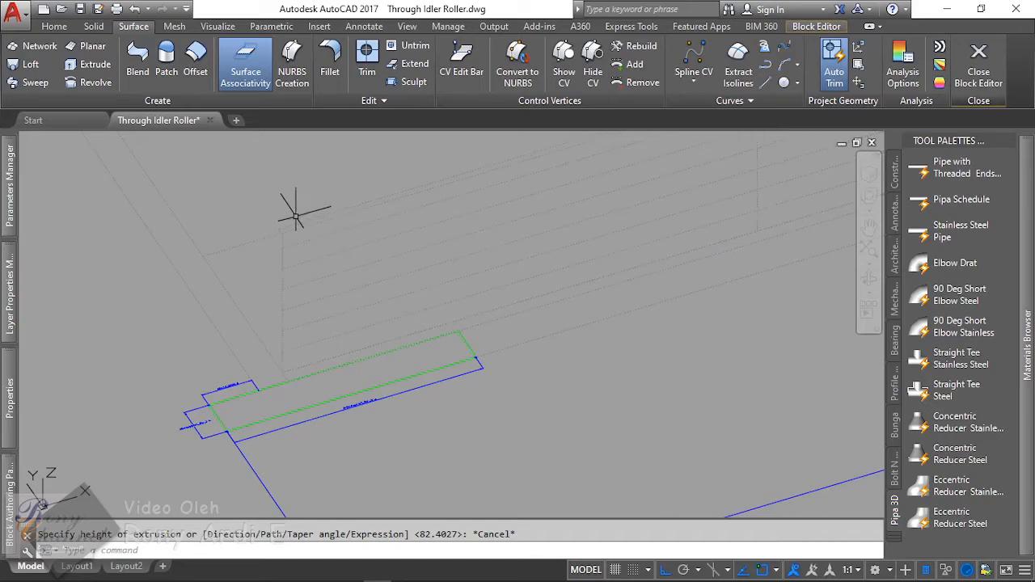
Step: Extrude the dashed line along the upper edge of the construction surface downward into a surface about 181 high
scroll(296, 218, up, 4)
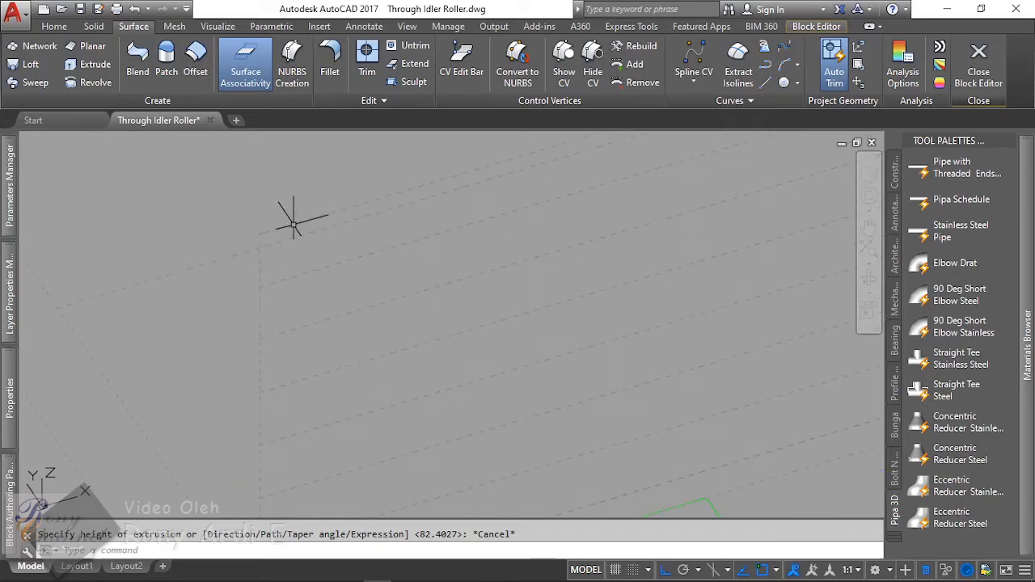
click(95, 65)
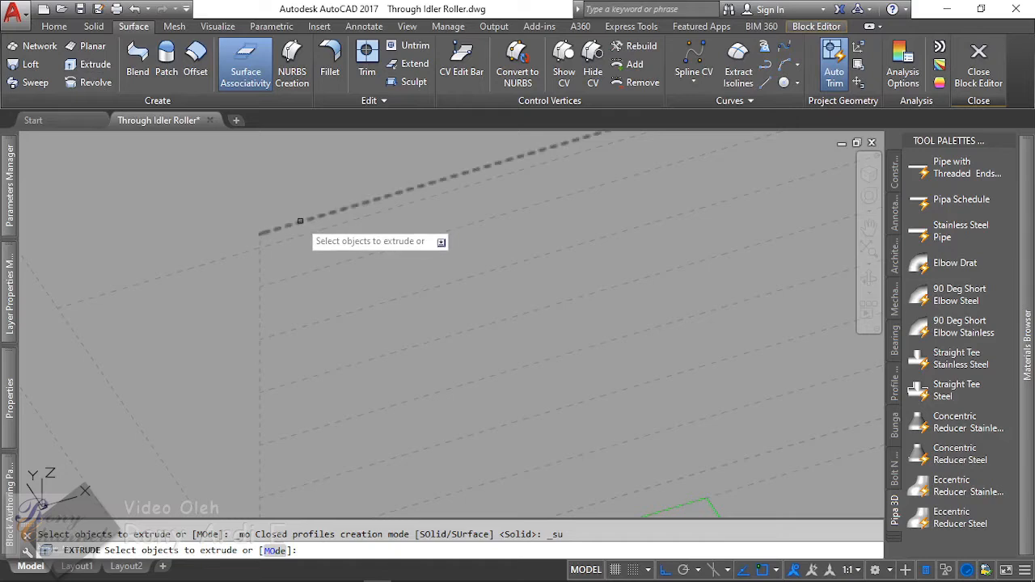
click(260, 279)
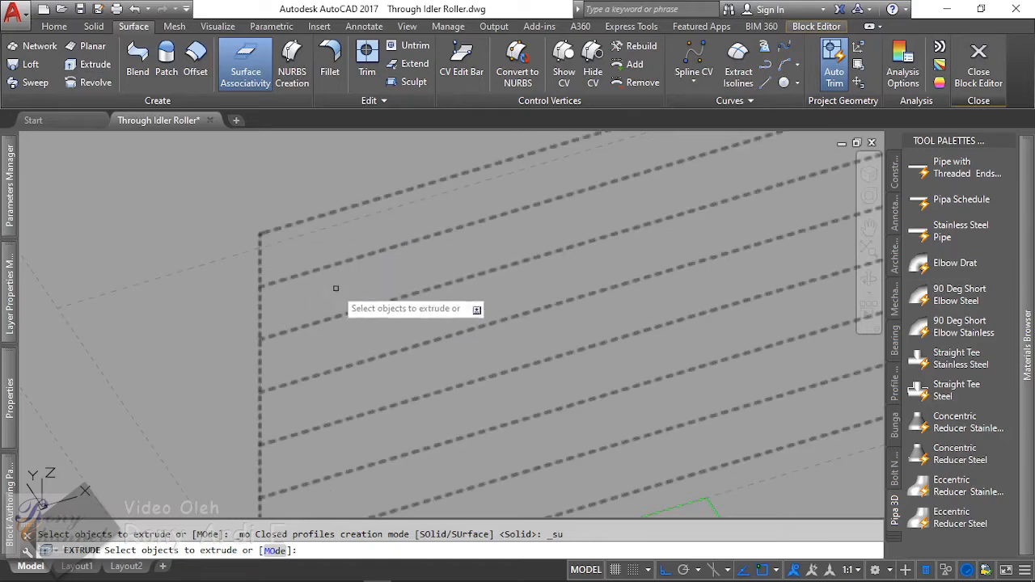
click(320, 214)
scroll(339, 182, down, 3)
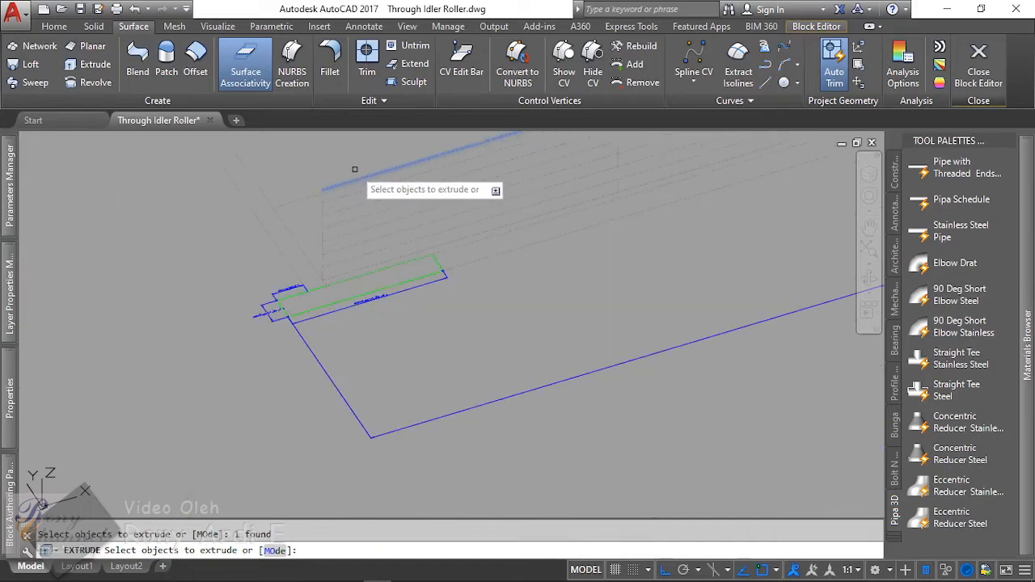
key(Return)
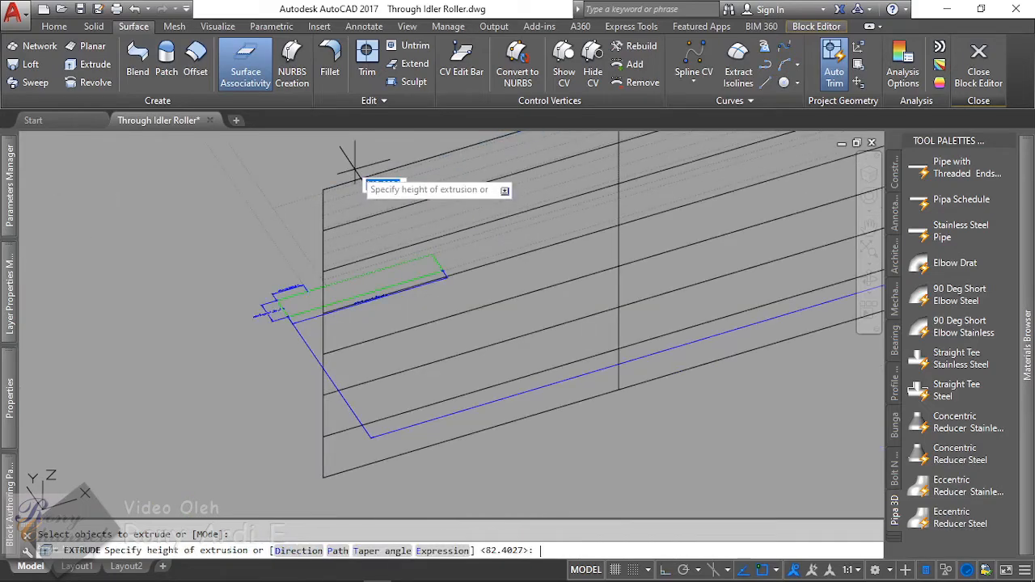
click(383, 344)
Step: Set the height of the new extruded surface to the expression Siku_Diag
scroll(382, 344, down, 2)
click(379, 354)
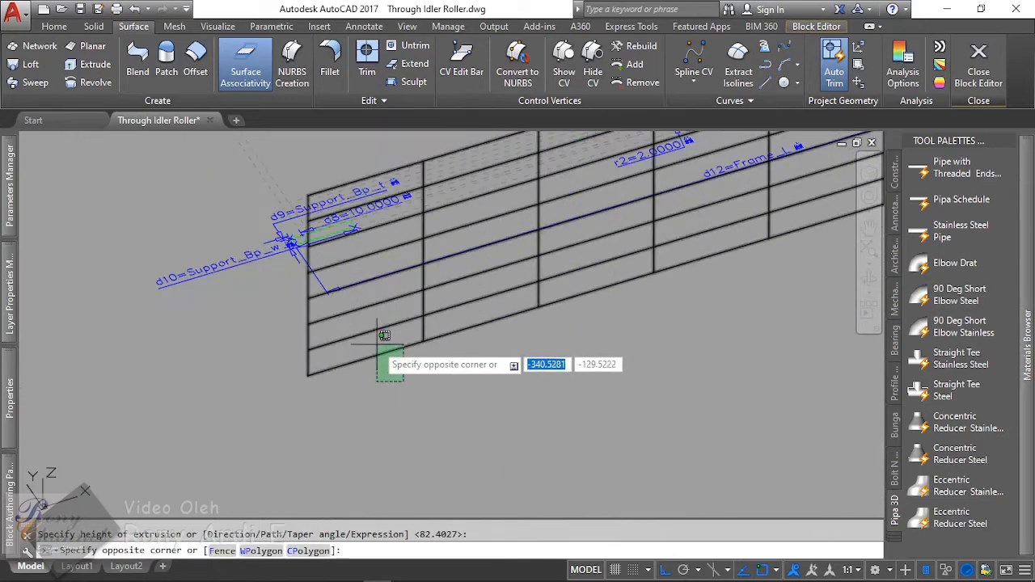
click(372, 346)
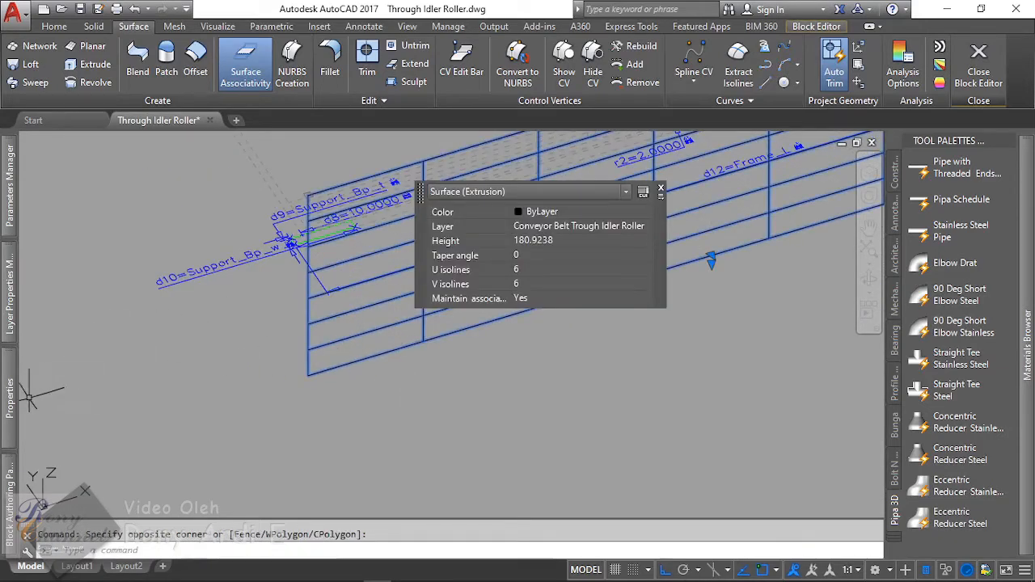
click(602, 240)
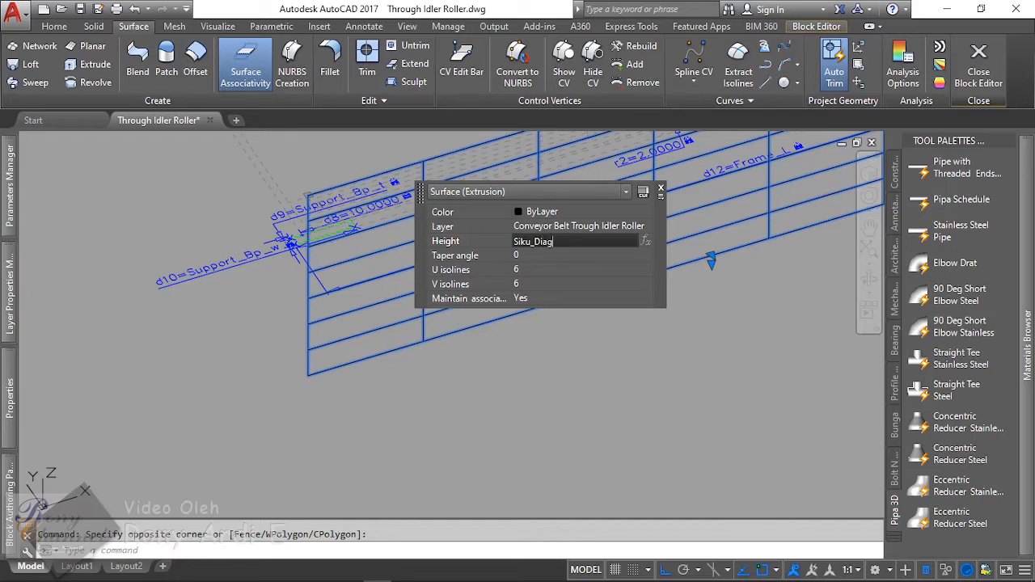
key(Return)
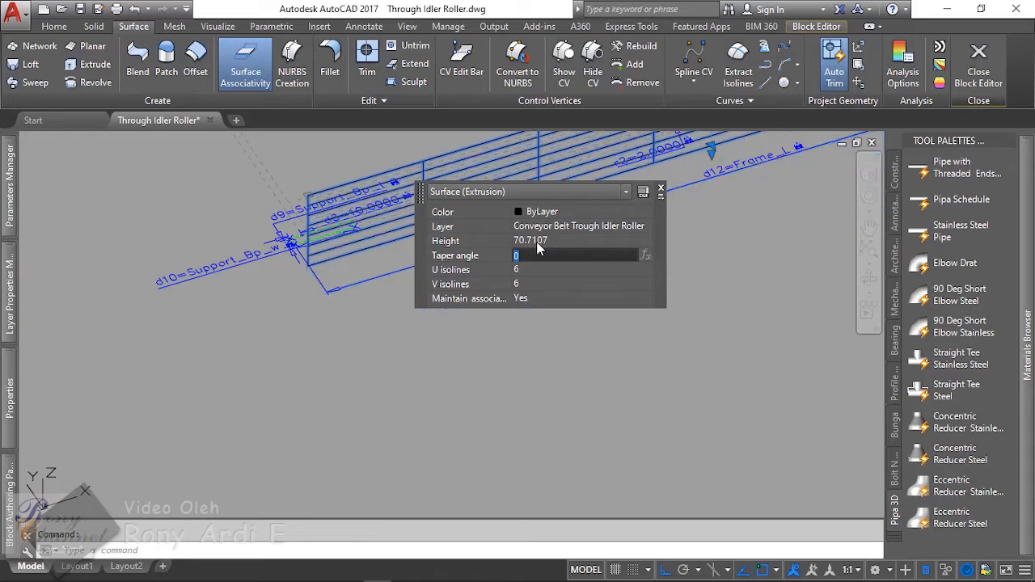
scroll(328, 192, up, 3)
key(Escape)
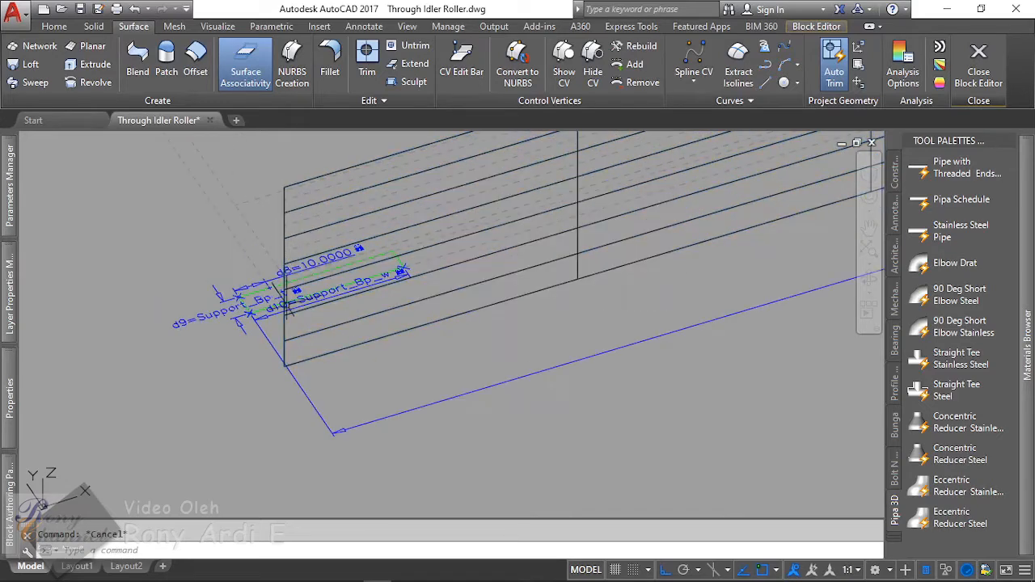
Step: Convert the vertical extruded surface to construction geometry
scroll(308, 350, down, 4)
scroll(331, 344, up, 2)
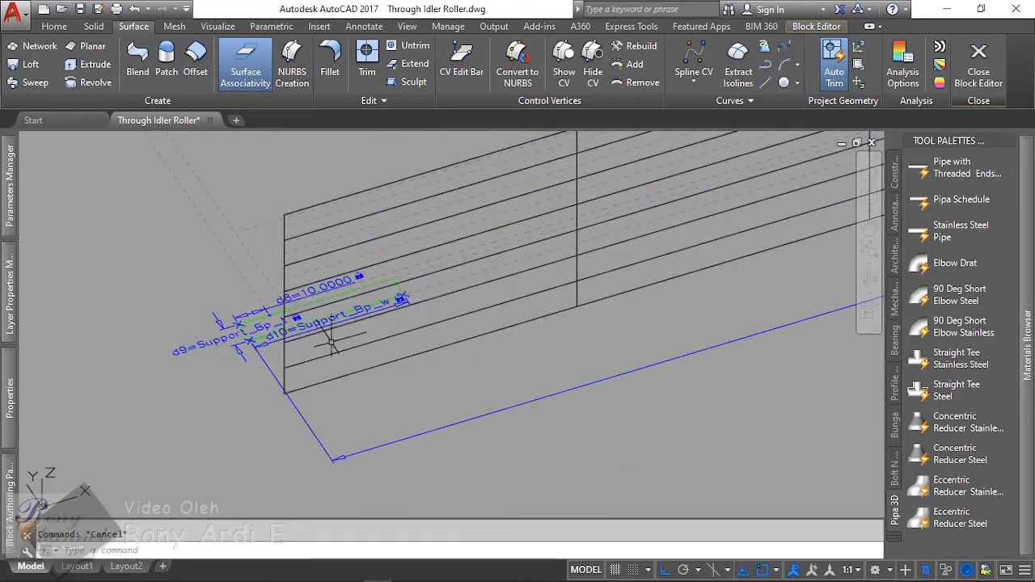
scroll(317, 349, down, 1)
shift+middle_drag(317, 349, 369, 320)
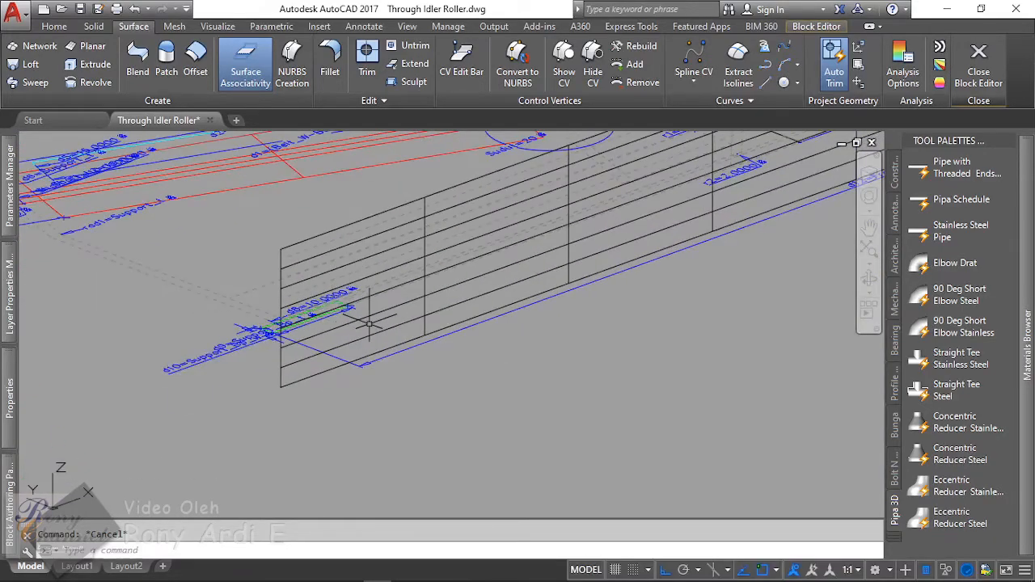
click(370, 318)
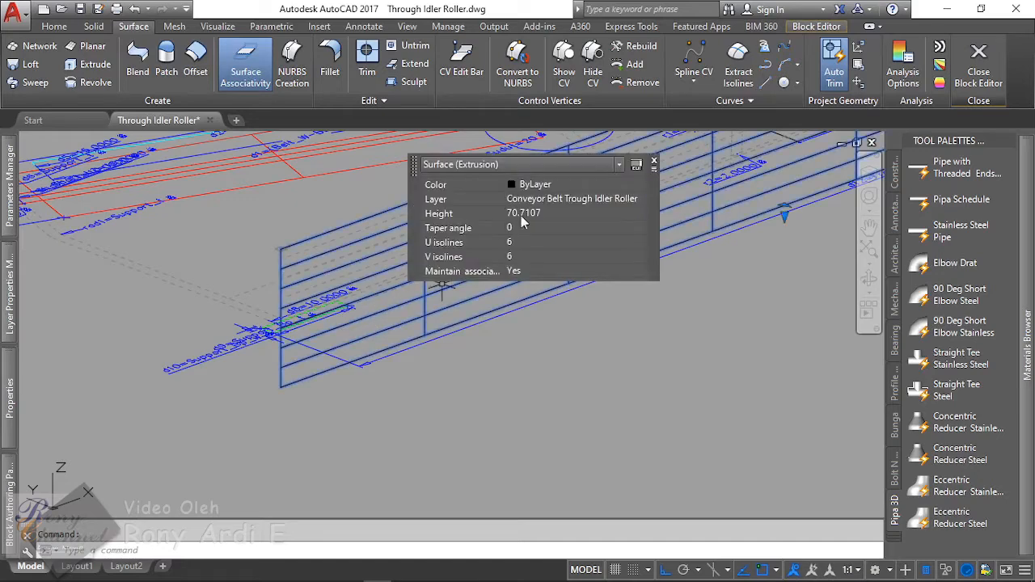
click(809, 29)
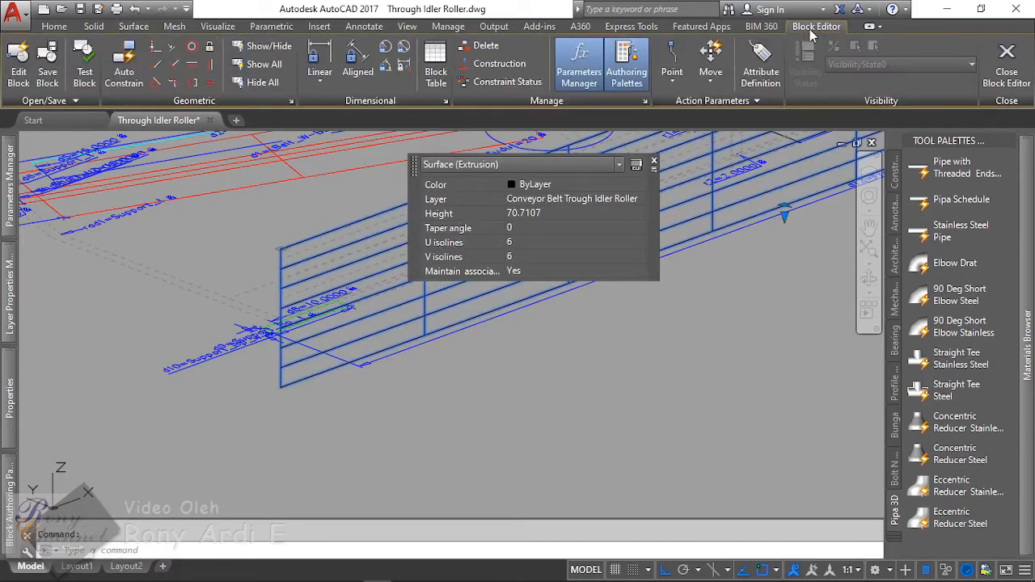
click(500, 65)
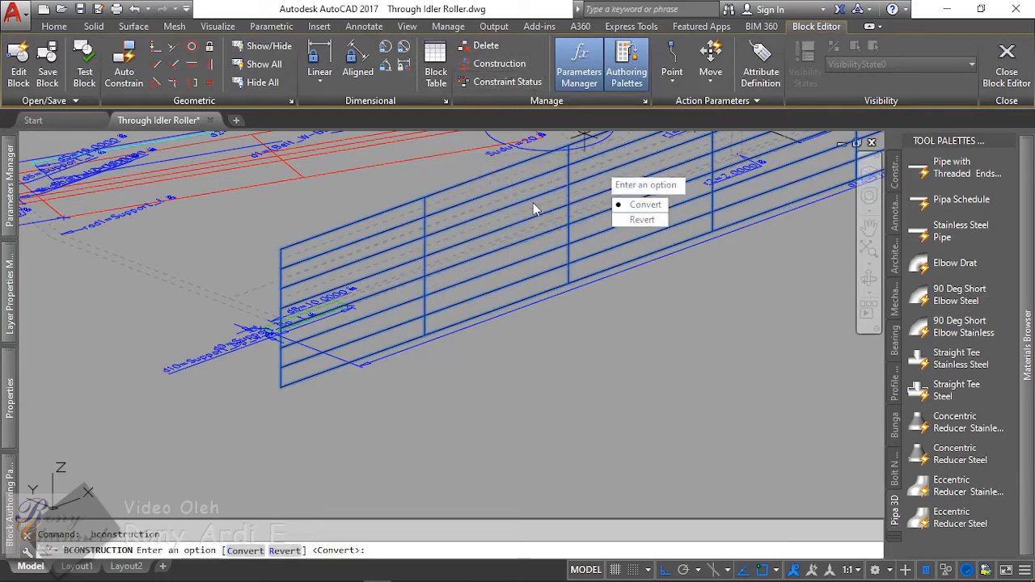
click(639, 204)
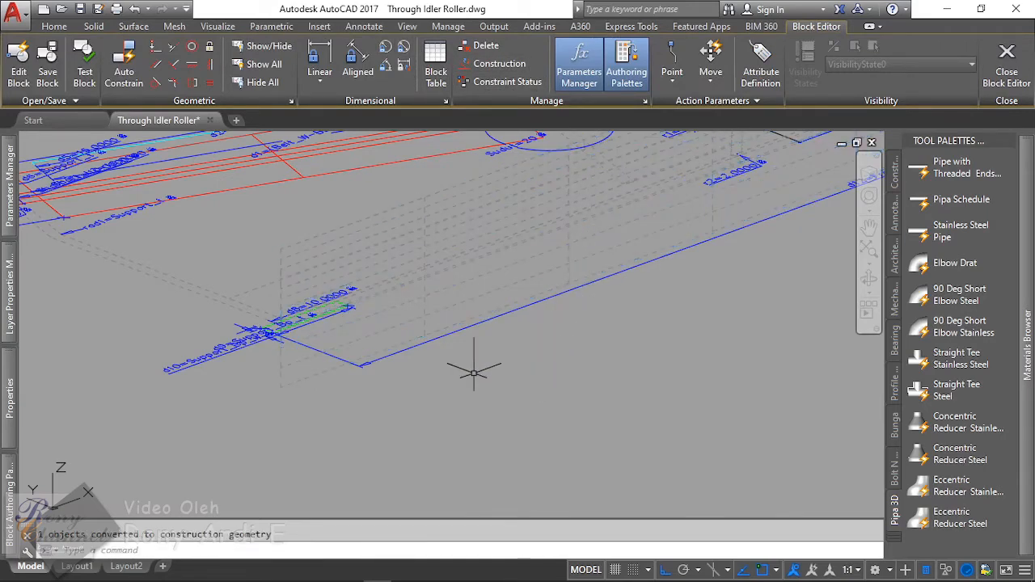
Step: Loft a surface from the vertical construction surface's upper edge to the parallel dashed outer line, using cross sections only
shift+middle_drag(474, 372, 451, 296)
scroll(428, 243, up, 3)
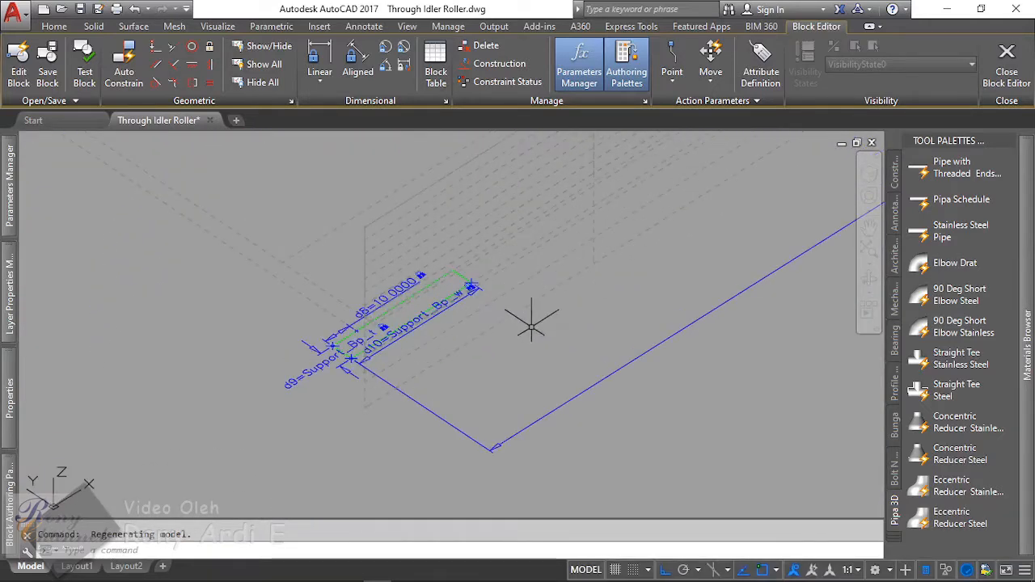
click(133, 26)
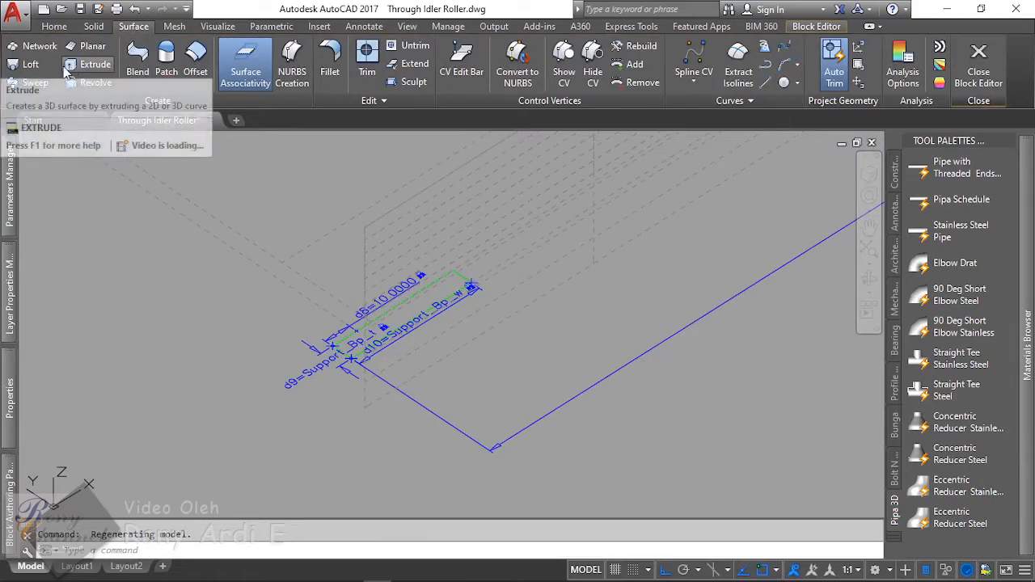
click(30, 63)
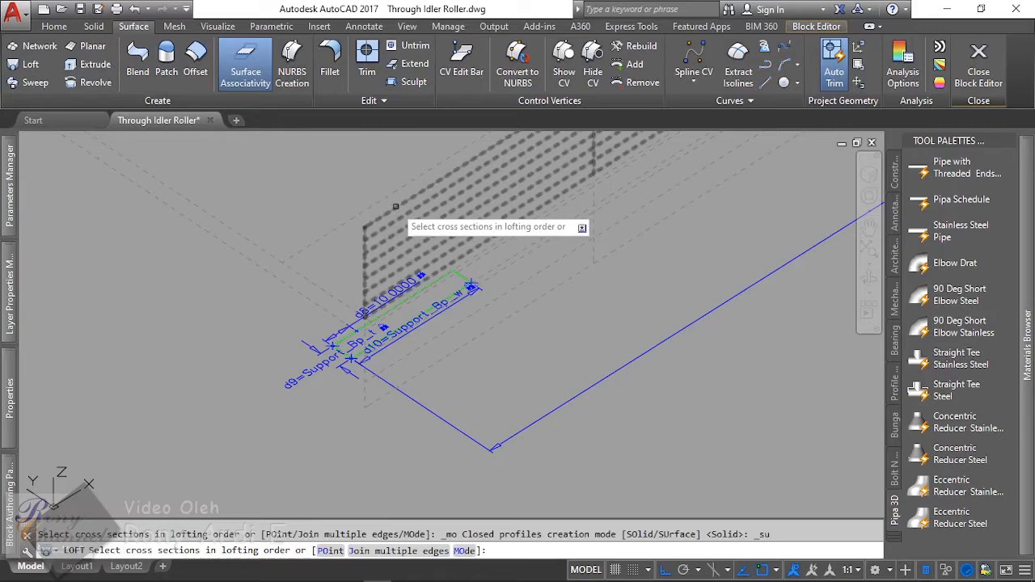
scroll(393, 210, up, 5)
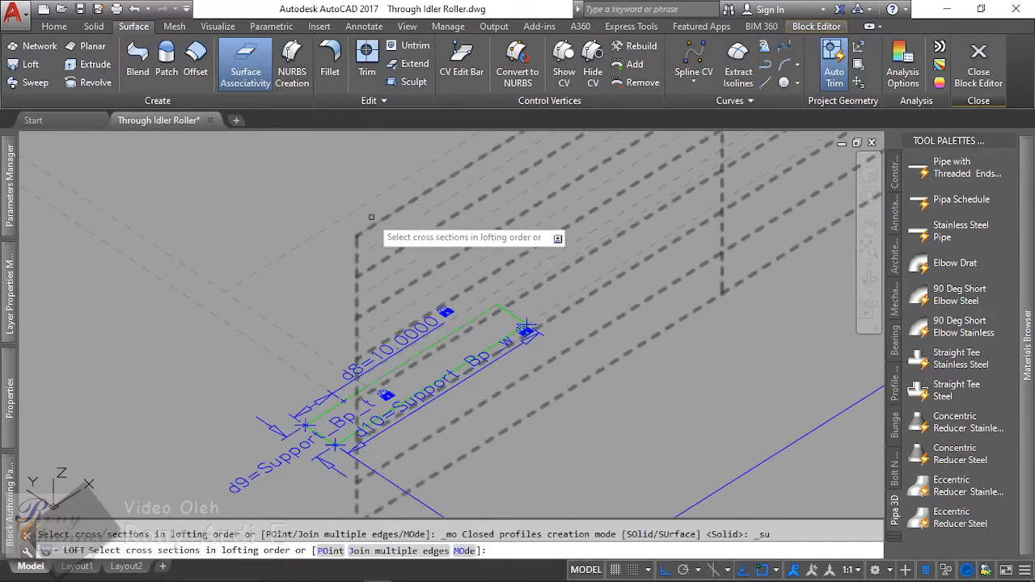
scroll(388, 215, down, 2)
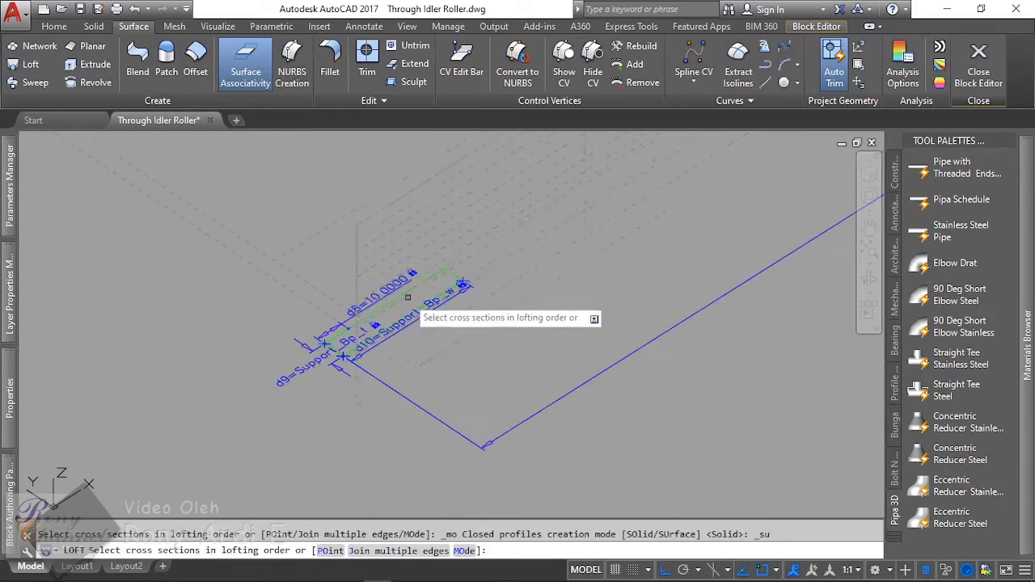
click(374, 212)
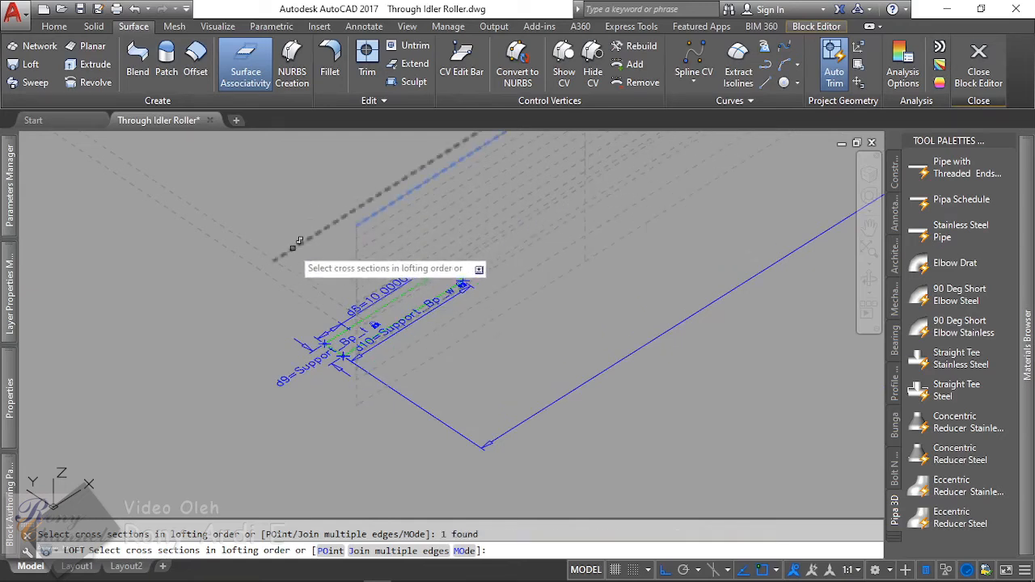
scroll(375, 218, up, 2)
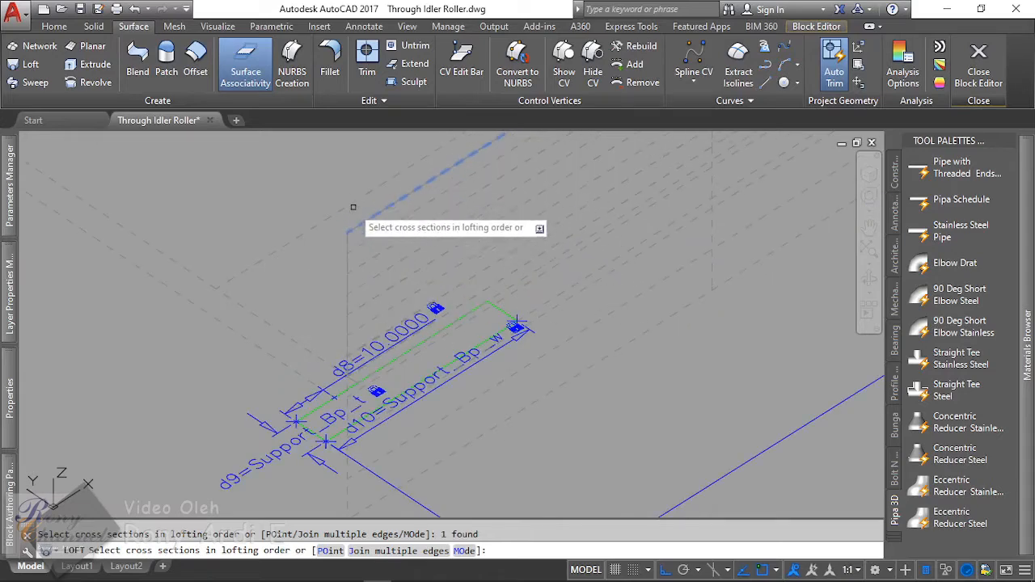
click(248, 270)
scroll(348, 243, up, 2)
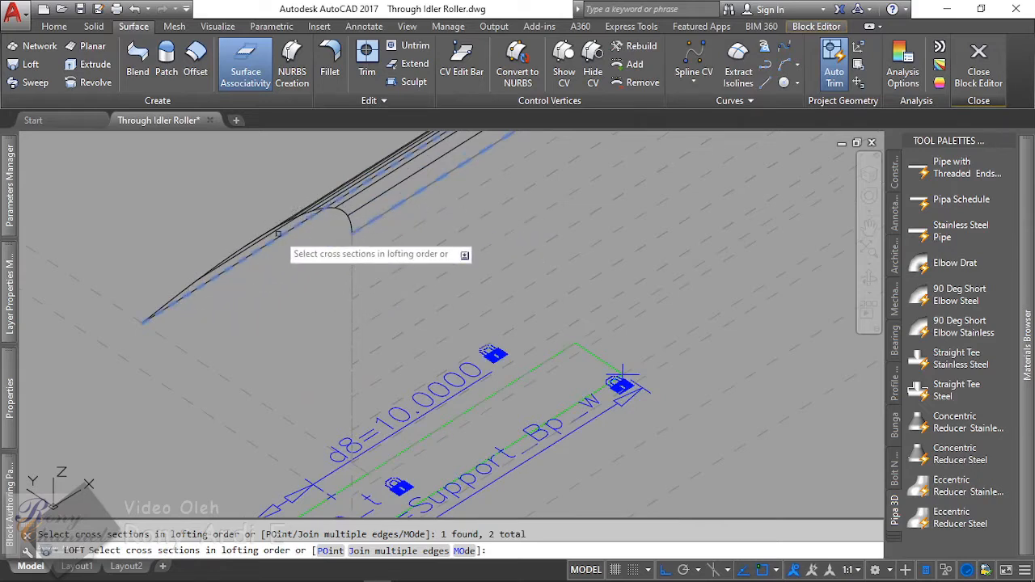
key(Return)
key(Return)
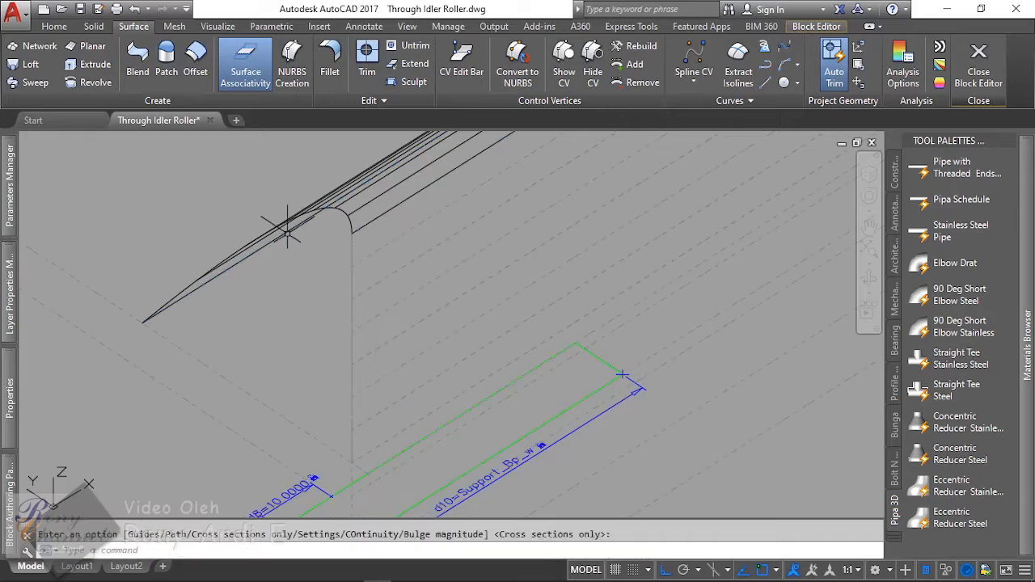
Step: Set the lofted surface's Surface Normals to Ruled
click(319, 209)
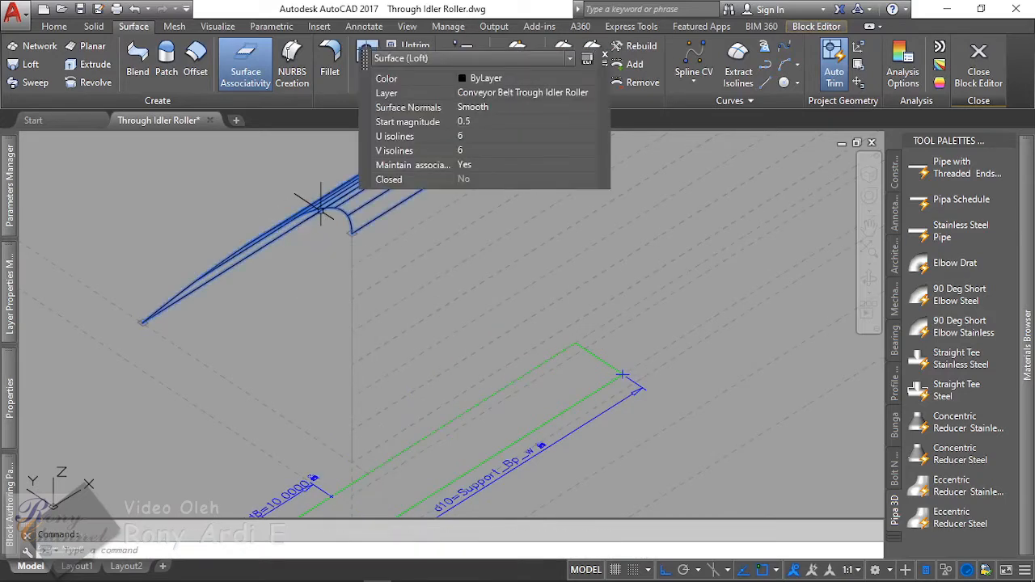
click(484, 108)
click(484, 107)
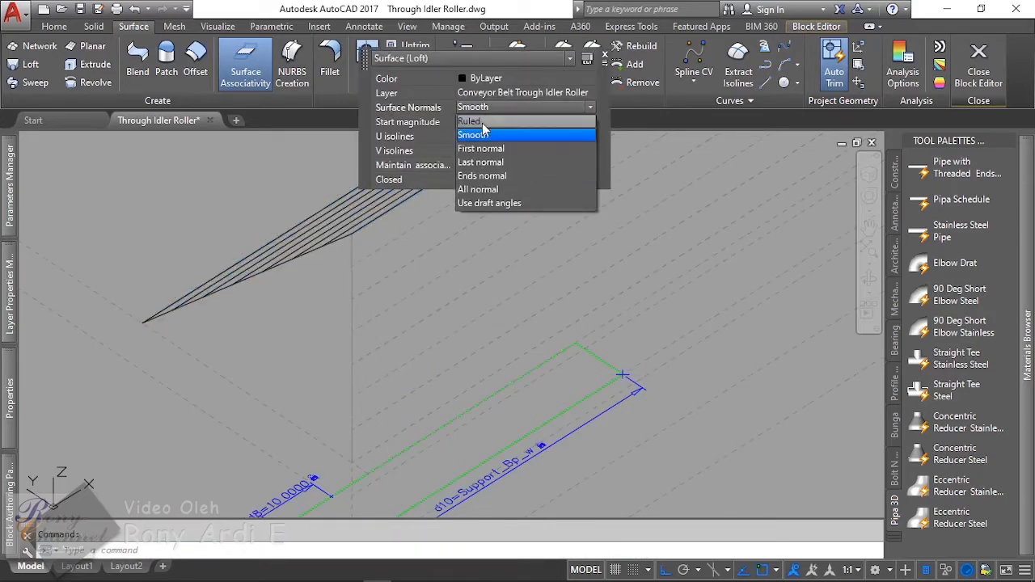
click(482, 123)
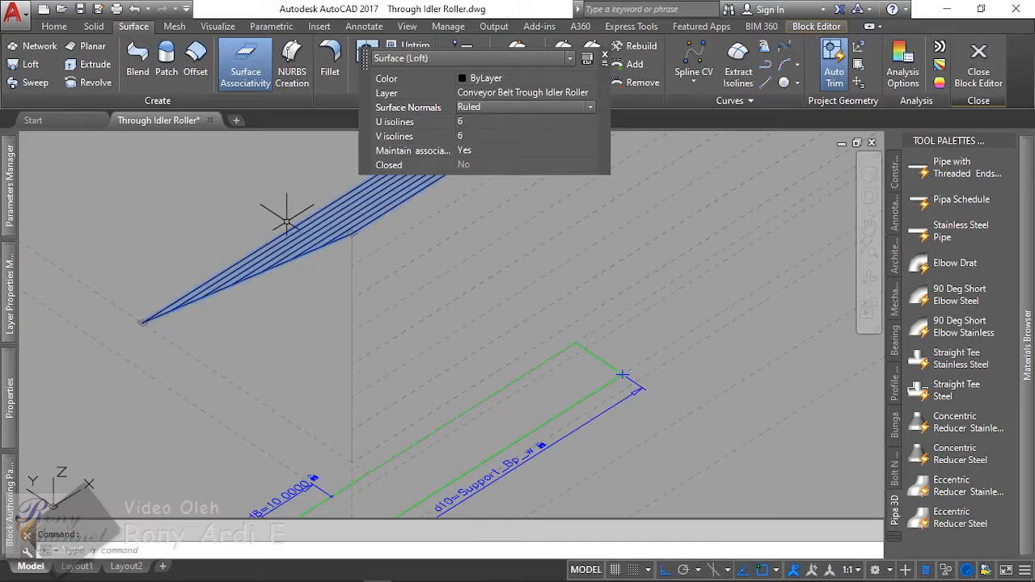
key(Escape)
Step: Loft a second surface from the vertical construction surface's lower edge to the first loft's outer edge, using cross sections only
scroll(287, 238, down, 2)
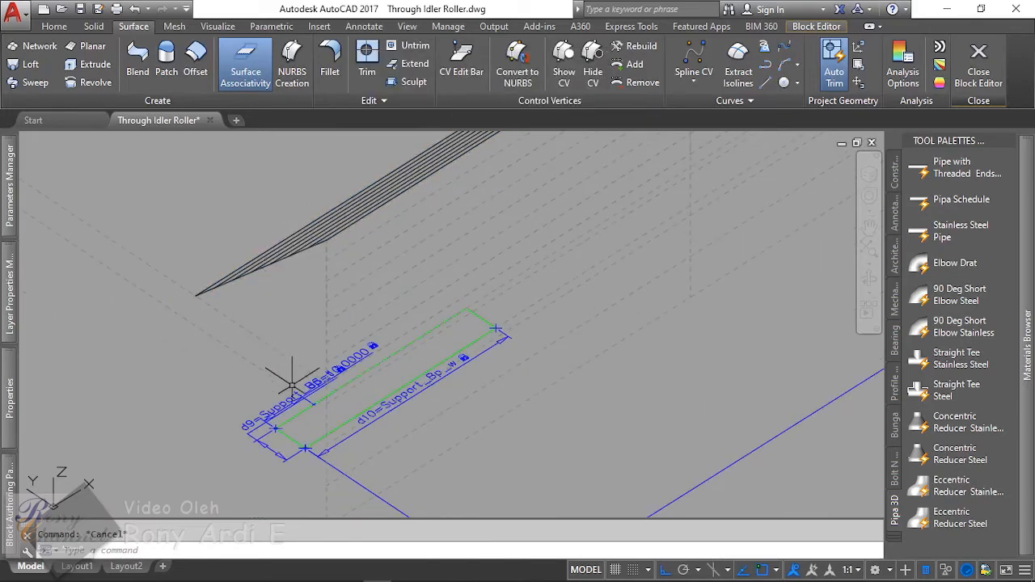
scroll(291, 380, up, 2)
middle_drag(317, 386, 167, 282)
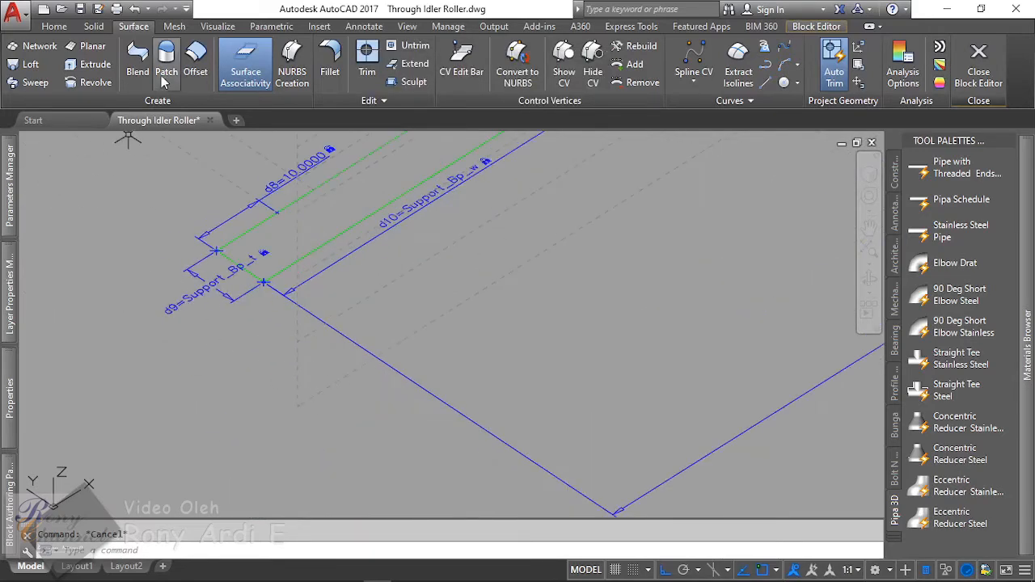
click(28, 65)
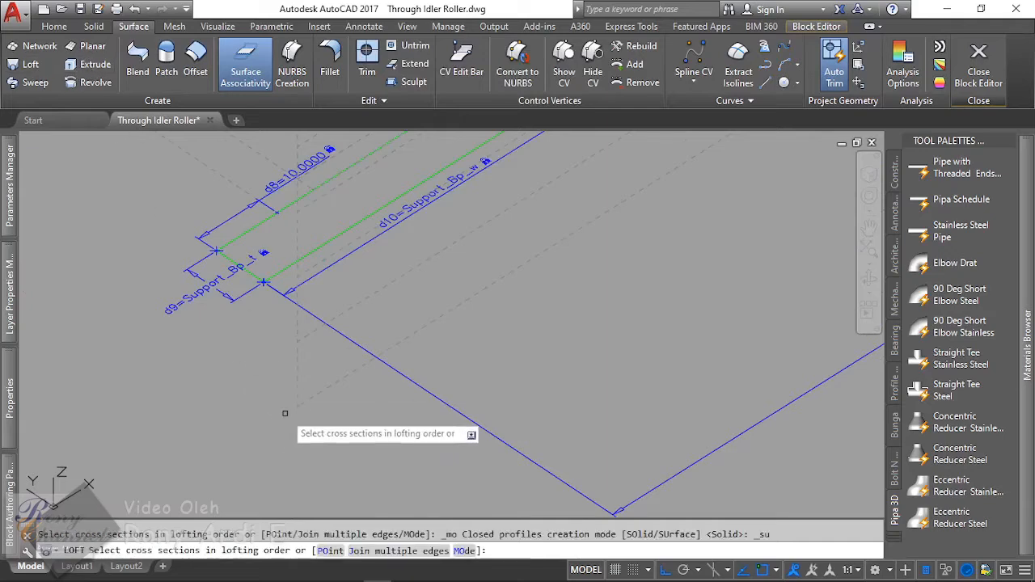
click(328, 396)
scroll(374, 433, down, 2)
scroll(230, 215, up, 5)
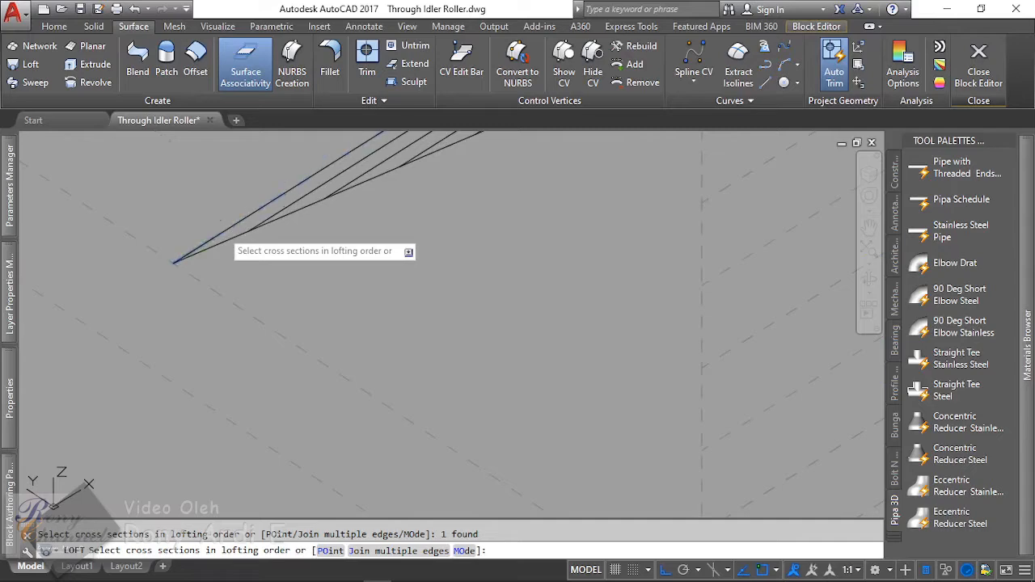
click(221, 230)
scroll(252, 175, down, 2)
key(Return)
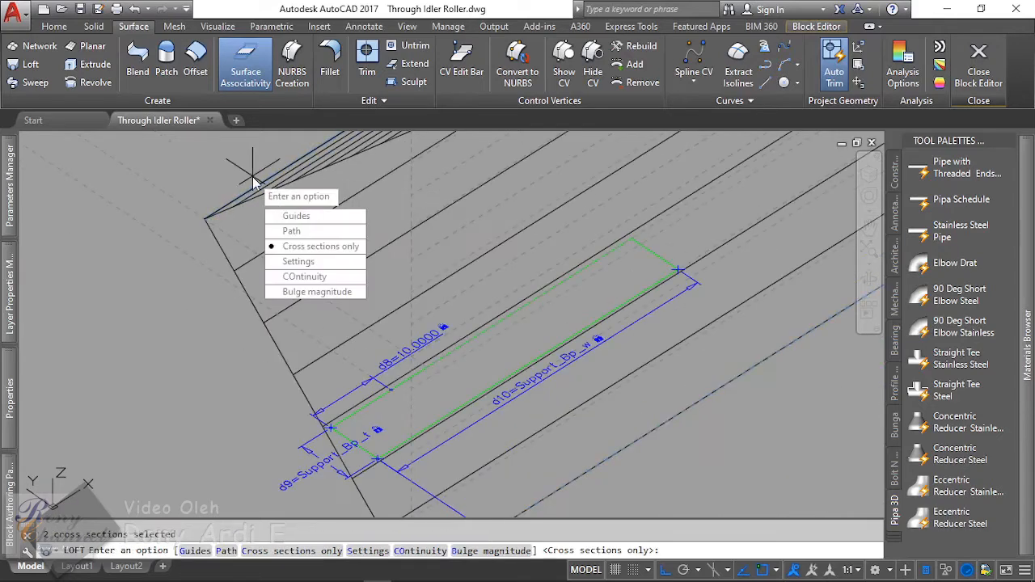
scroll(257, 184, down, 2)
scroll(294, 253, up, 2)
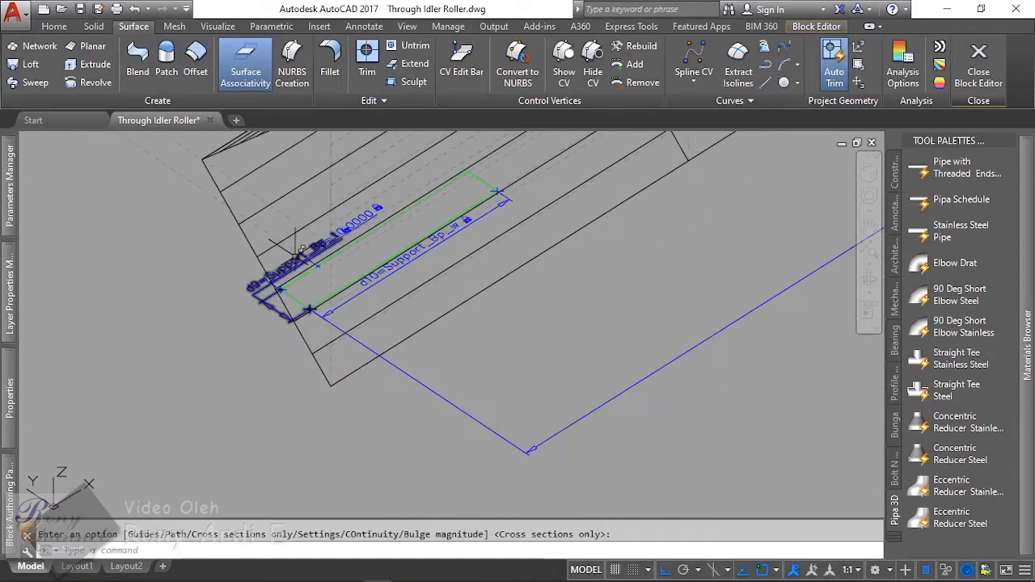
shift+middle_drag(344, 356, 192, 324)
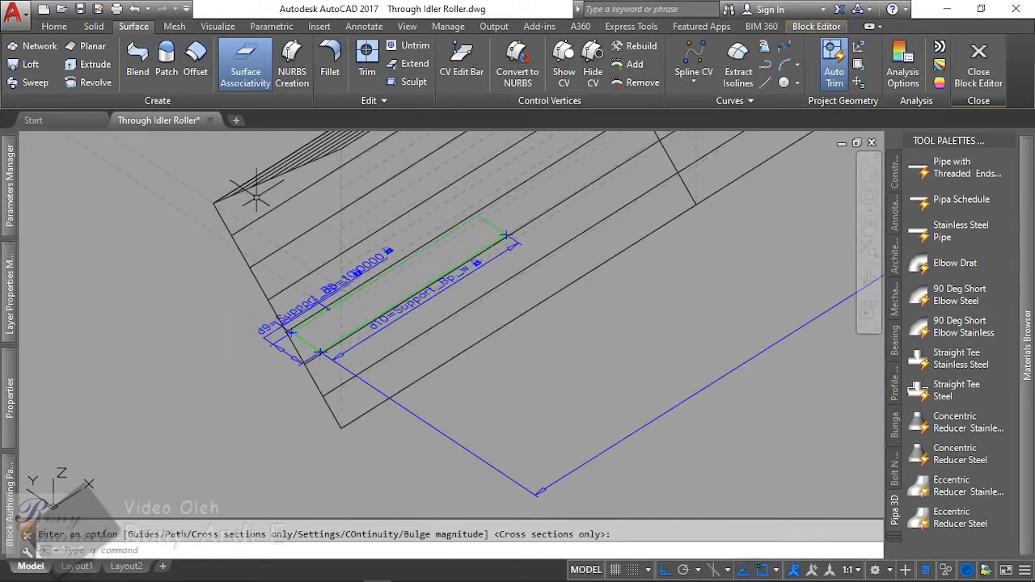
scroll(257, 176, up, 2)
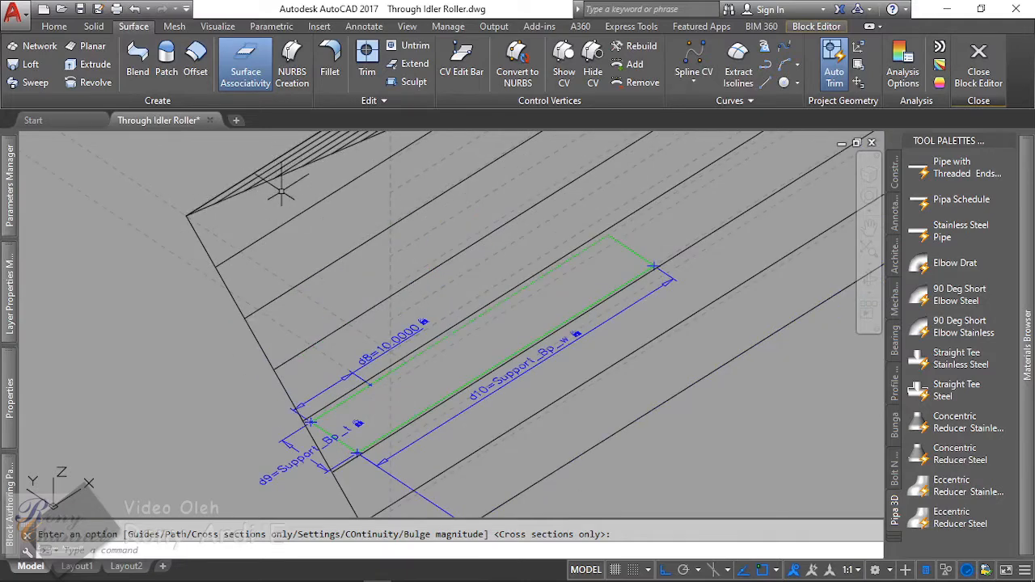
scroll(239, 283, down, 3)
shift+middle_drag(237, 289, 173, 354)
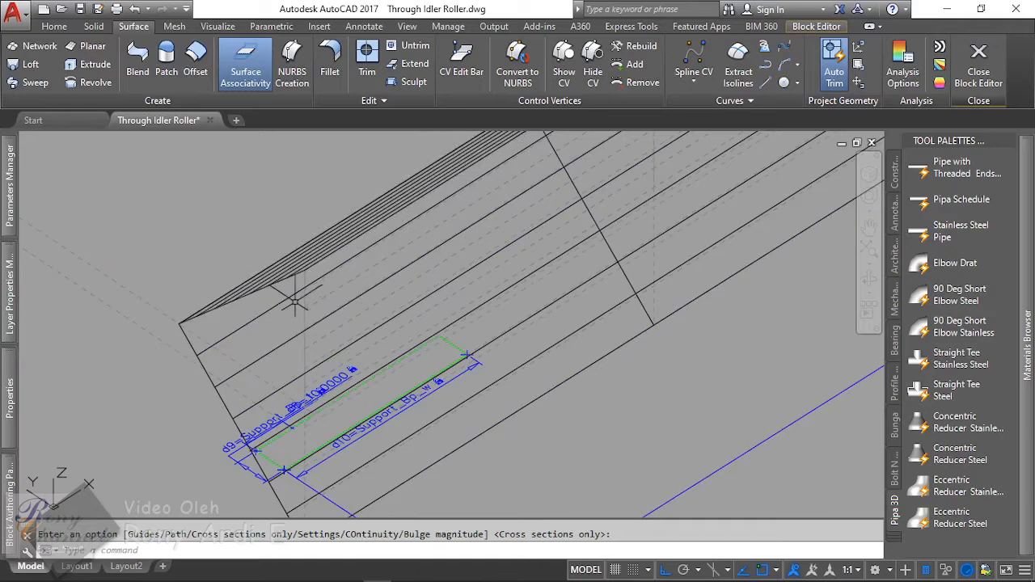
shift+middle_drag(231, 284, 231, 255)
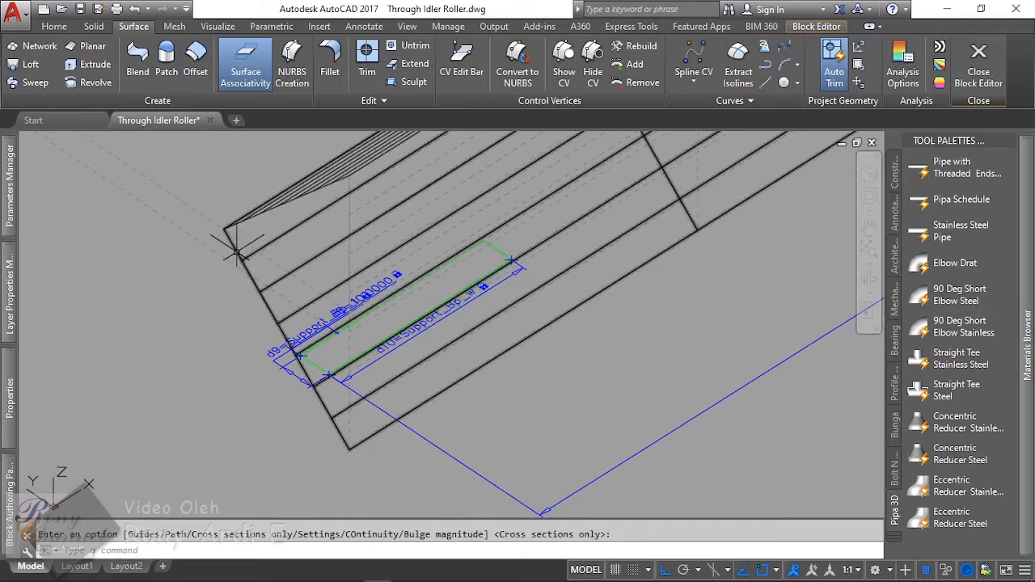
shift+middle_drag(291, 198, 143, 283)
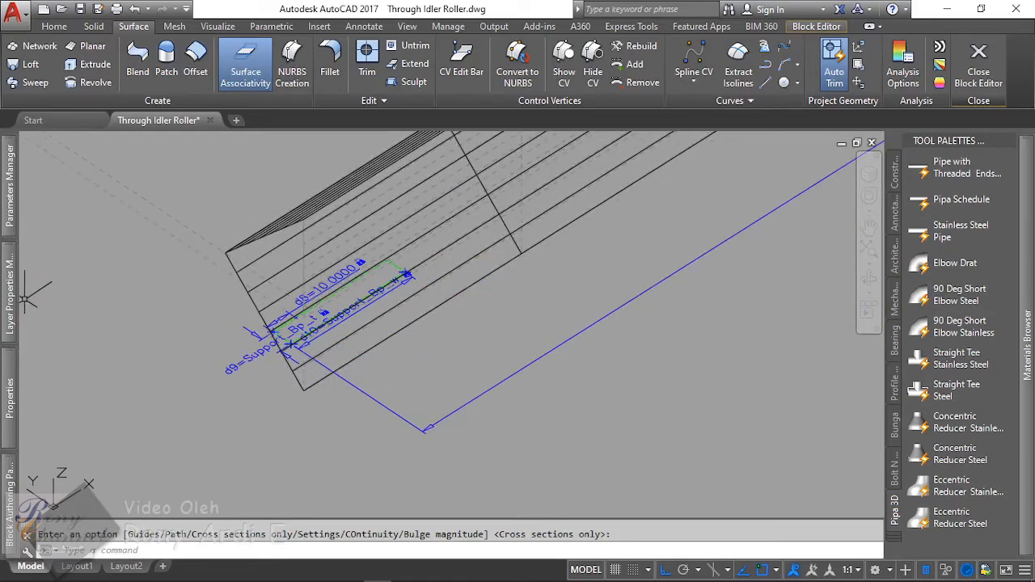
Step: Make the layer Conveyor Belt Trough Idler Roller_Frame current and select the two lofted surfaces to inspect their properties
mouse_move(12, 310)
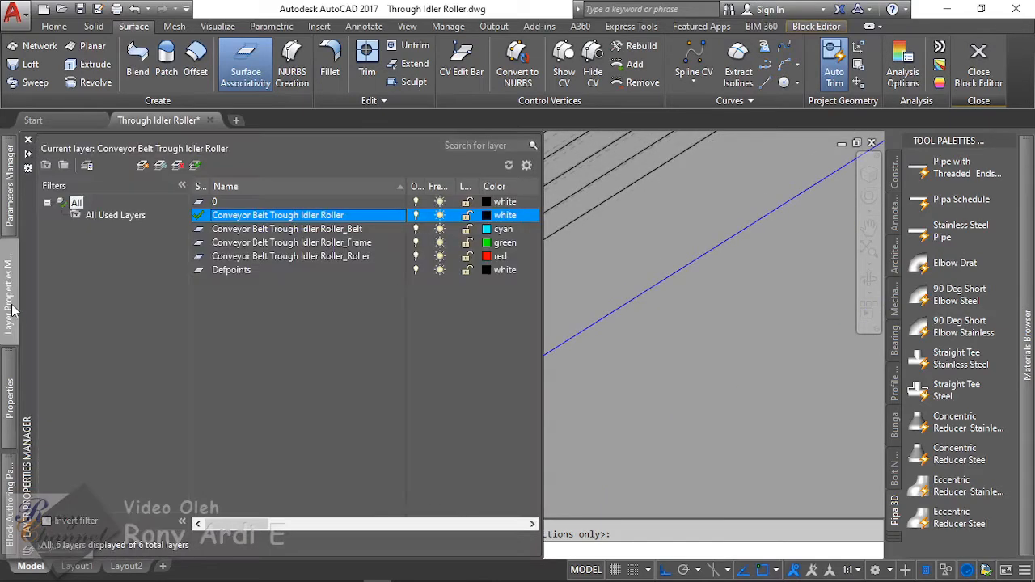
double_click(344, 243)
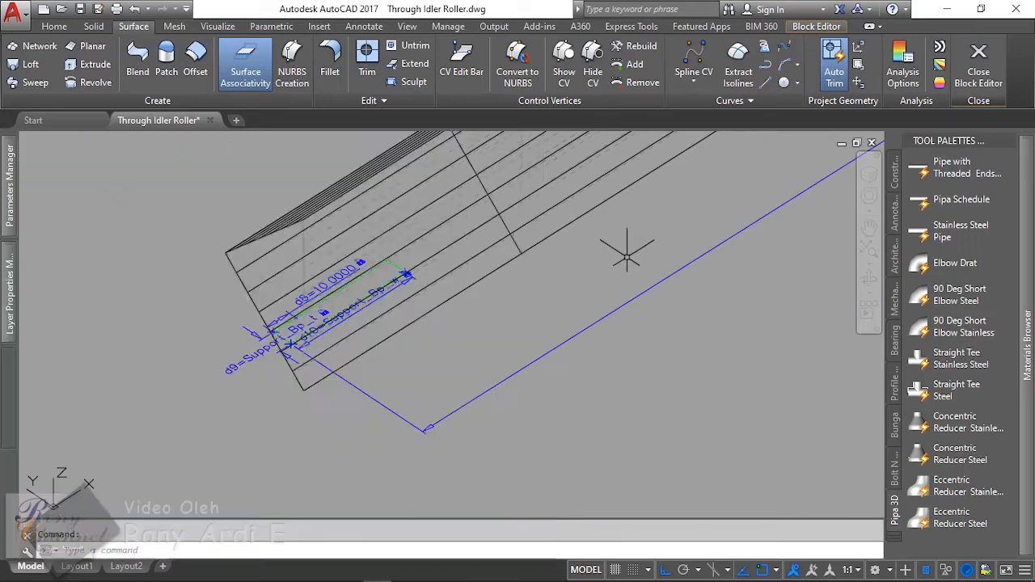
shift+middle_drag(627, 256, 401, 253)
click(401, 252)
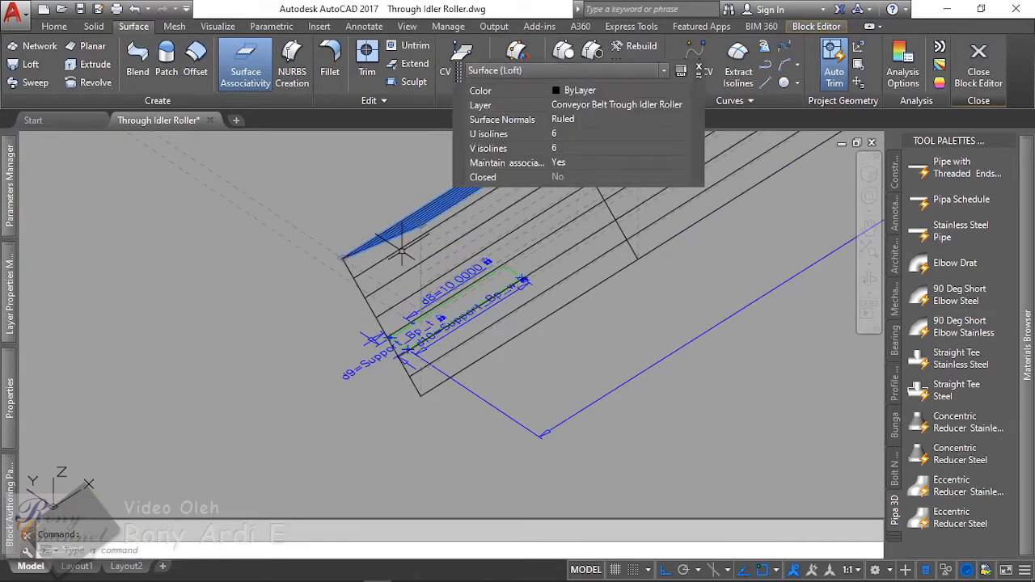
click(412, 398)
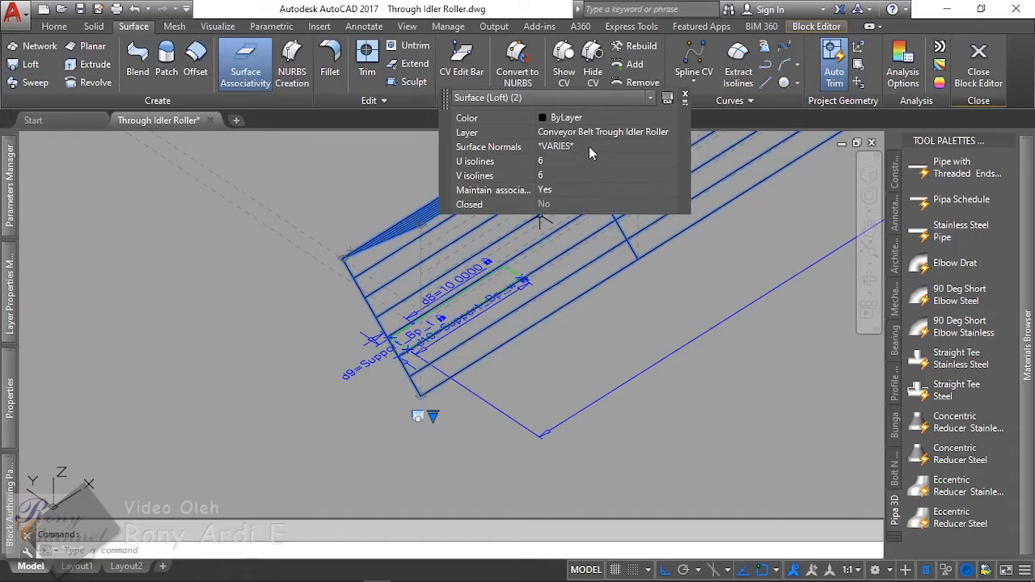
key(Escape)
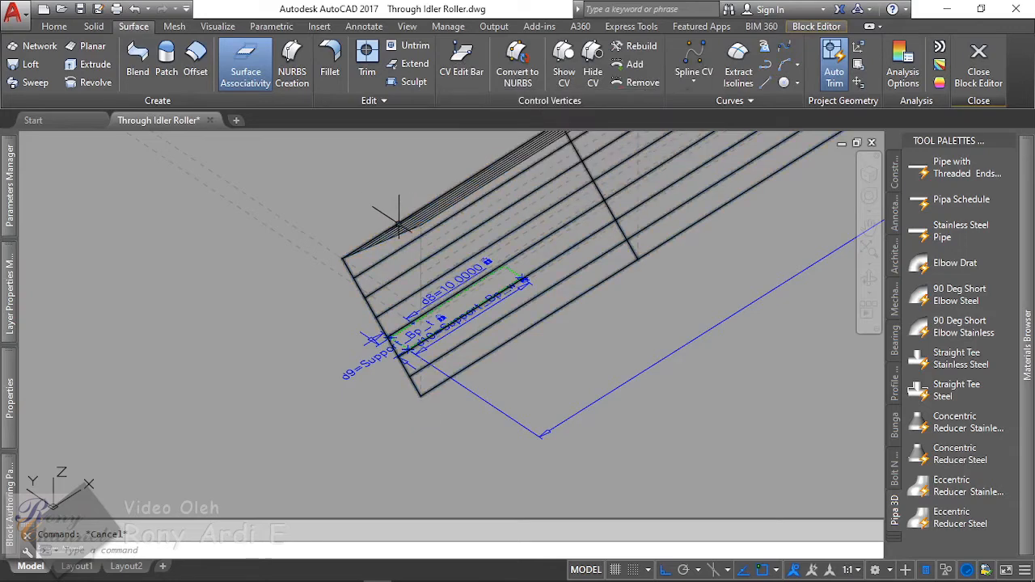
click(401, 233)
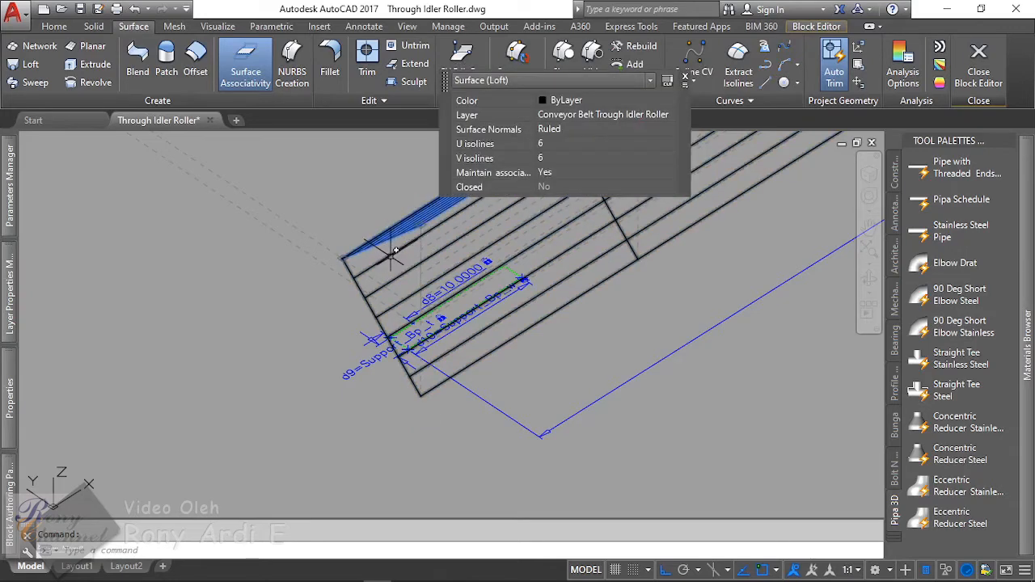
click(392, 254)
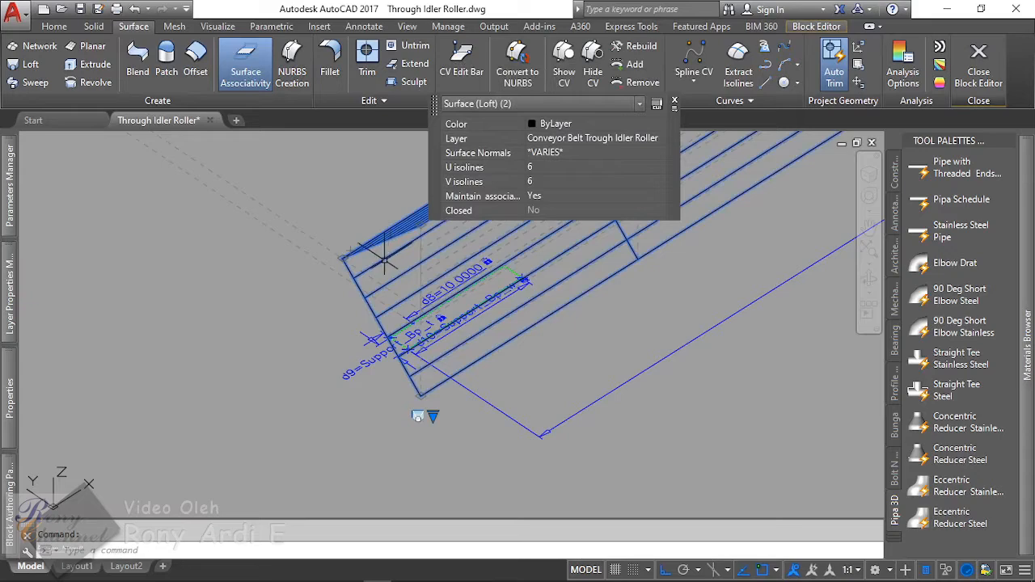
key(Escape)
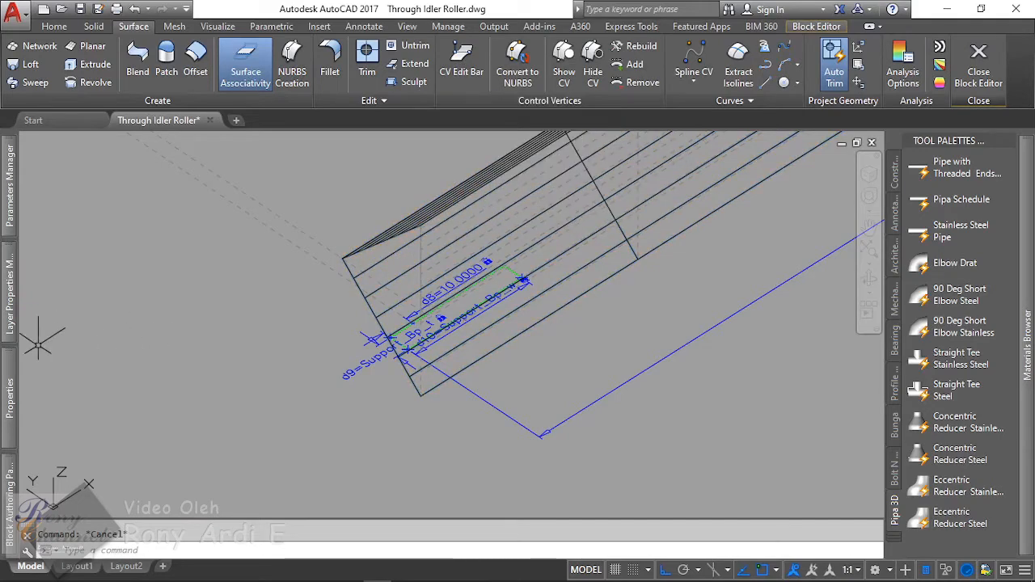
Step: Switch the current layer back to Conveyor Belt Trough Idler Roller
mouse_move(10, 322)
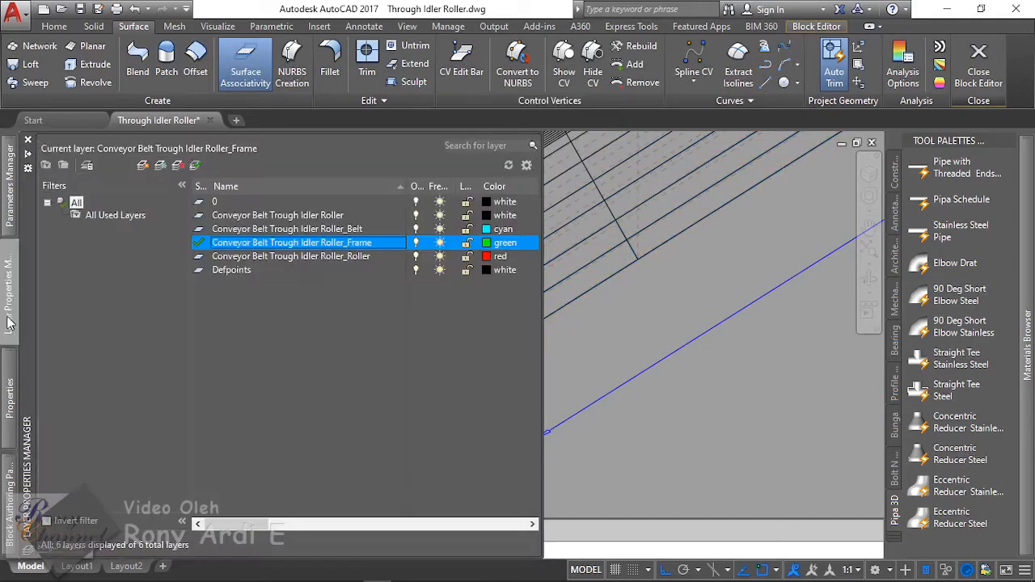
click(298, 217)
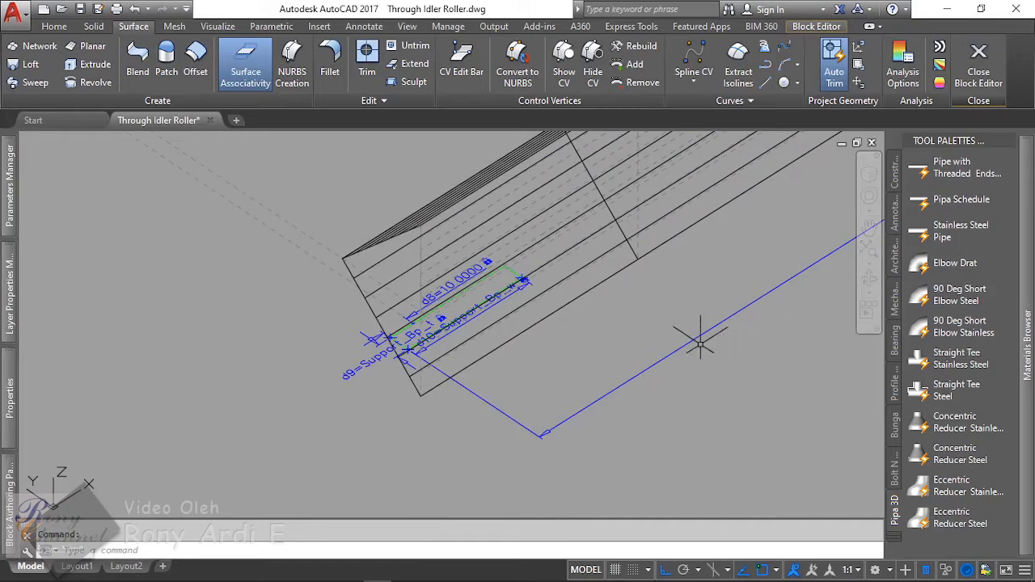
shift+middle_drag(517, 399, 412, 319)
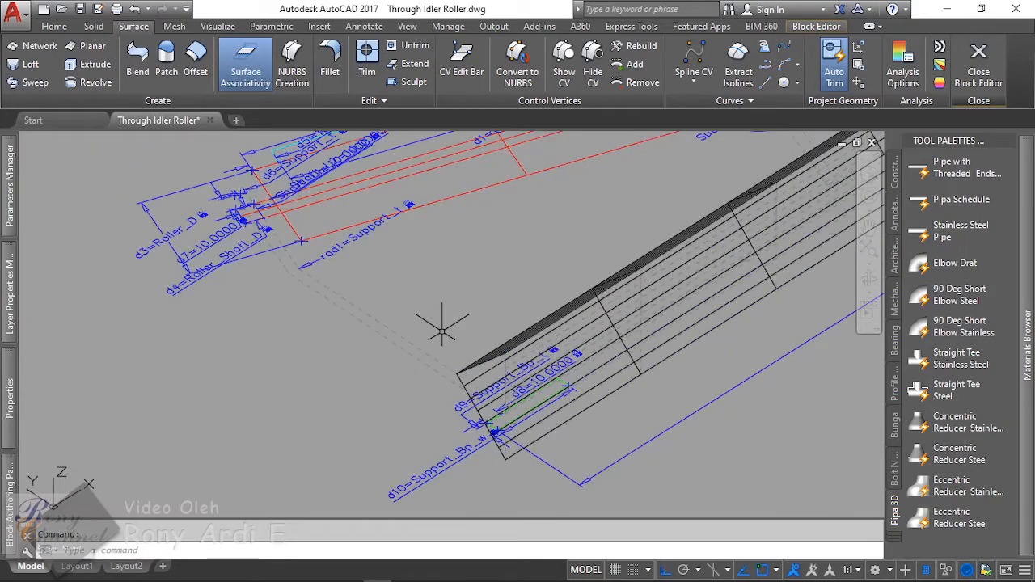
shift+middle_drag(446, 312, 478, 358)
mouse_move(6, 314)
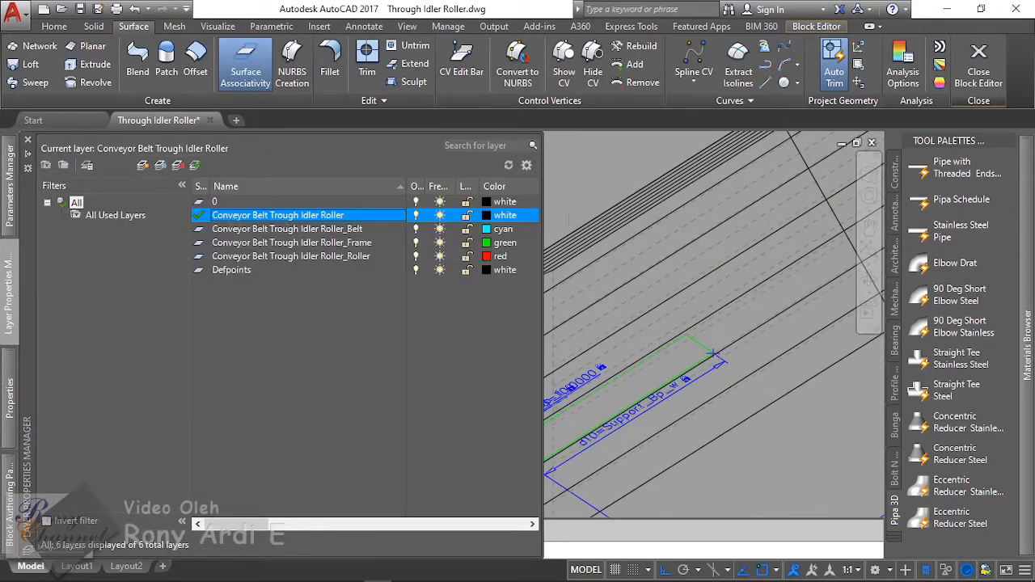
Step: Offset the upper lofted surface with the direction flipped, using the expression Siku_t as the distance
shift+middle_drag(598, 184, 307, 212)
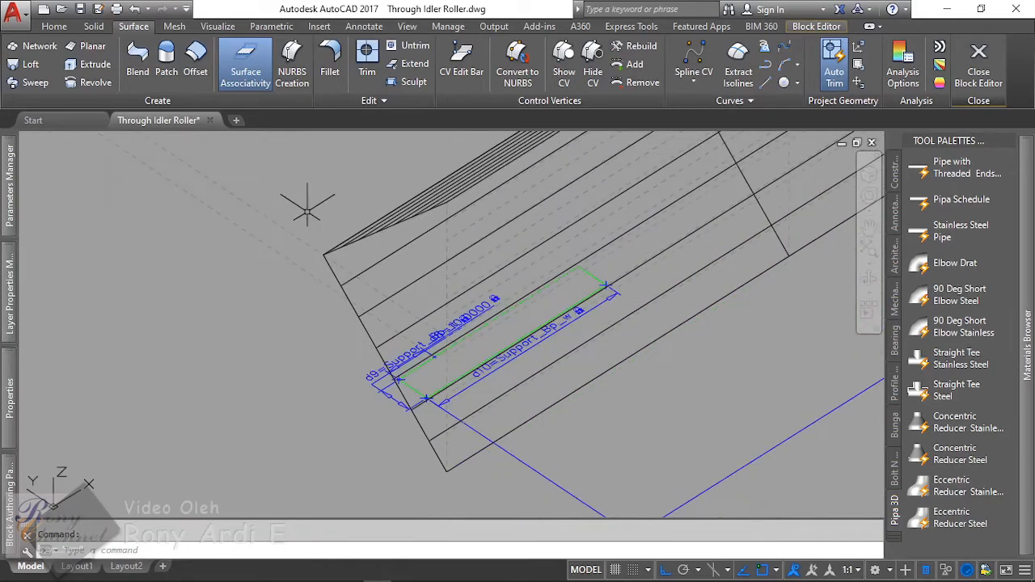
click(203, 78)
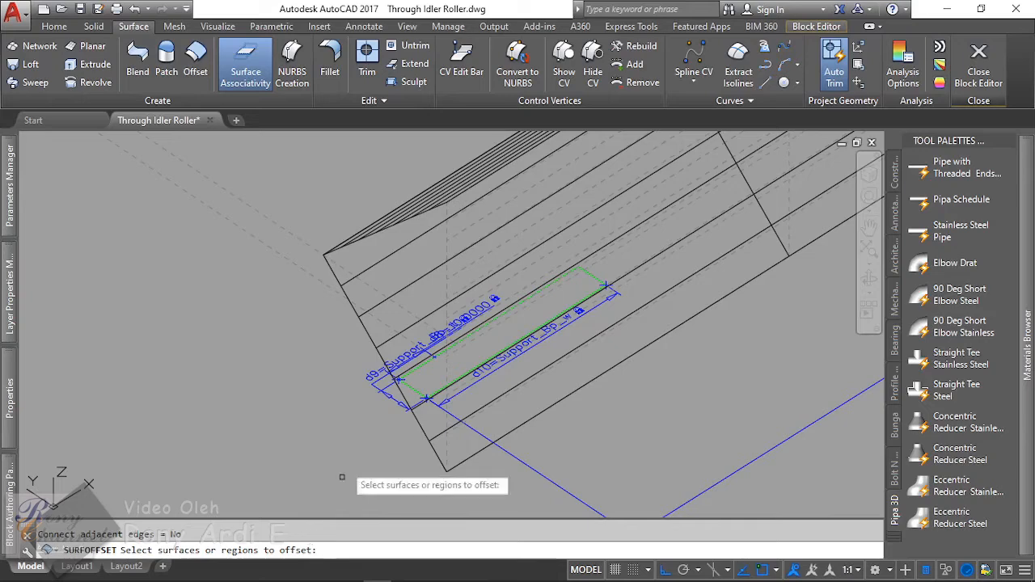
click(409, 208)
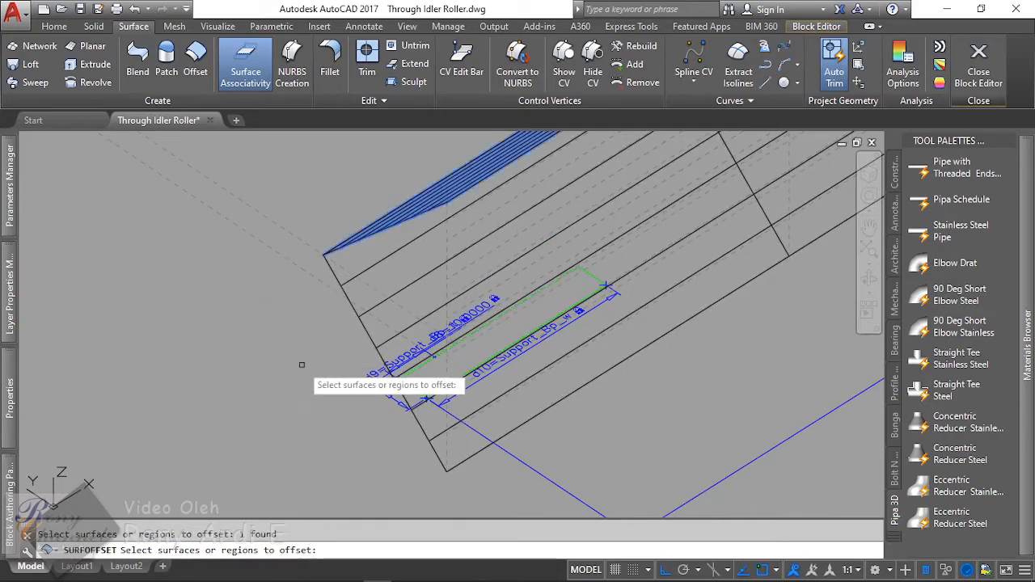
key(Return)
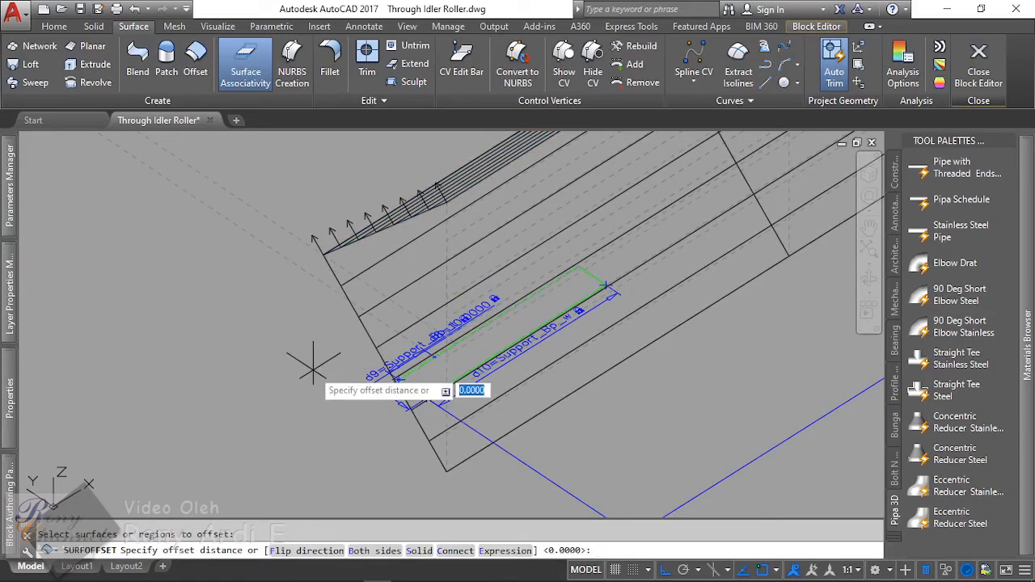
click(297, 555)
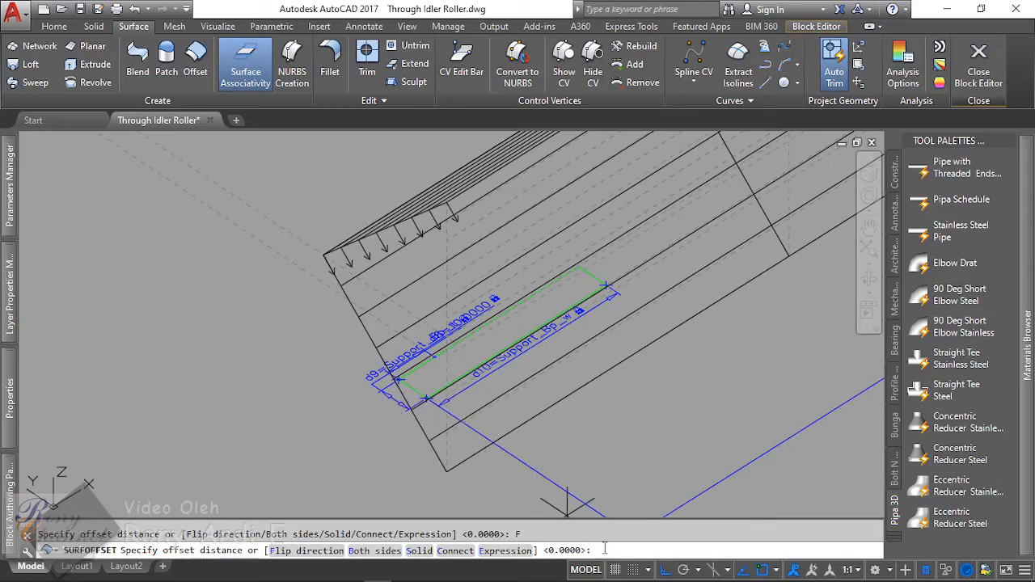
click(522, 551)
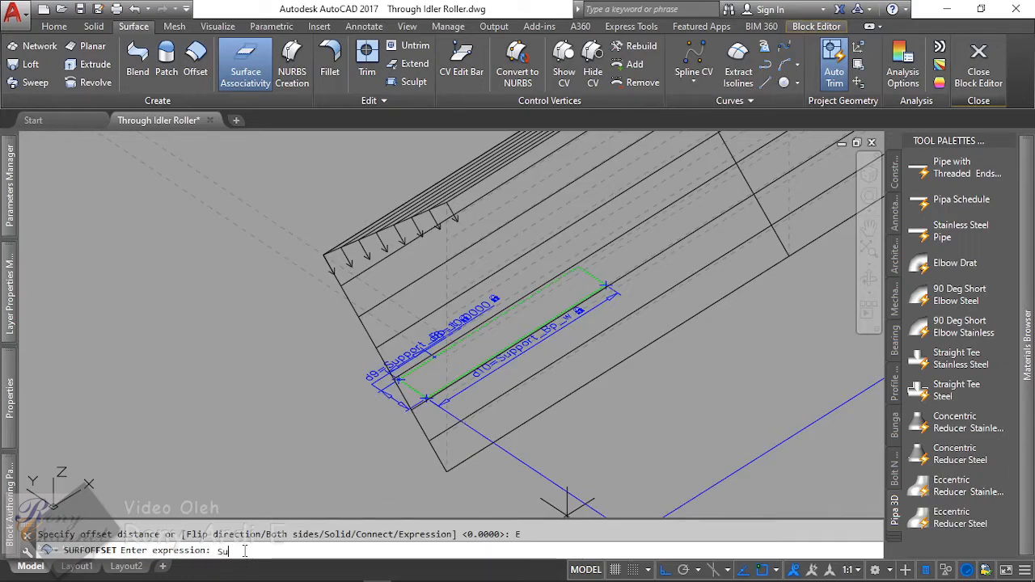
text(Siku)
key(Return)
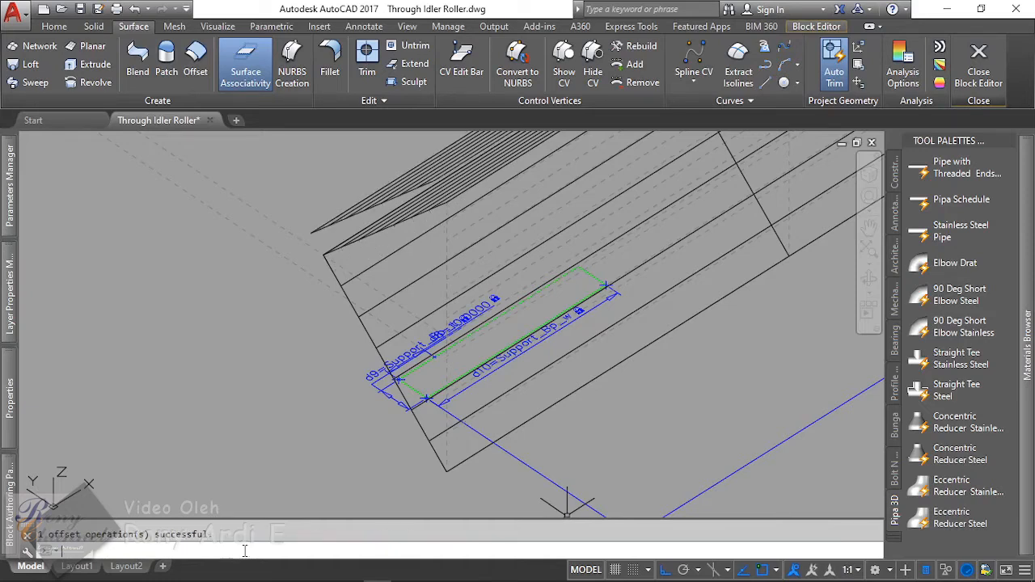
Step: Set the offset surface's Offset distance to the expression -Siku_t
click(345, 209)
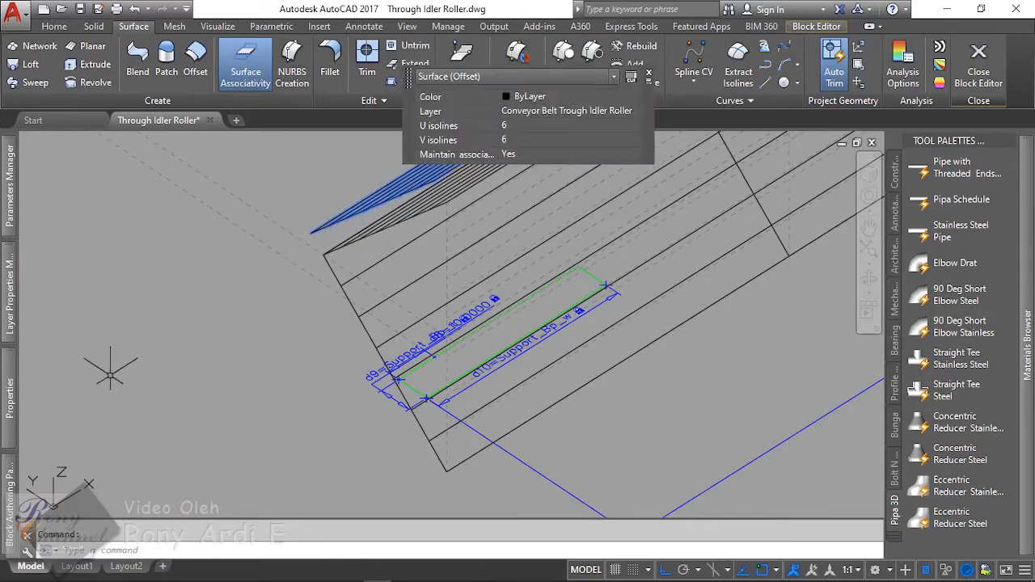
mouse_move(5, 426)
click(227, 366)
mouse_move(12, 396)
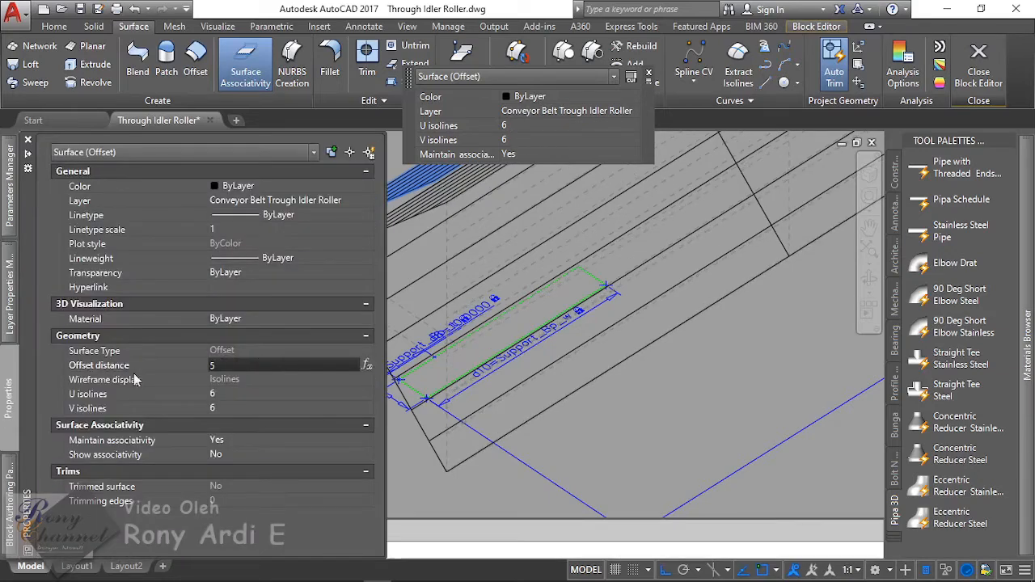
click(185, 368)
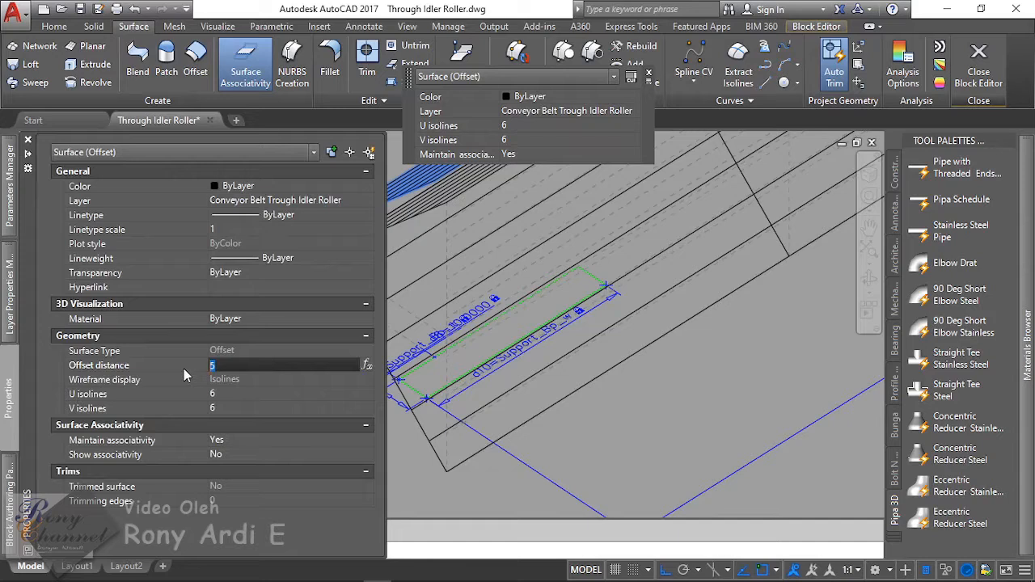
text(-Siku_)
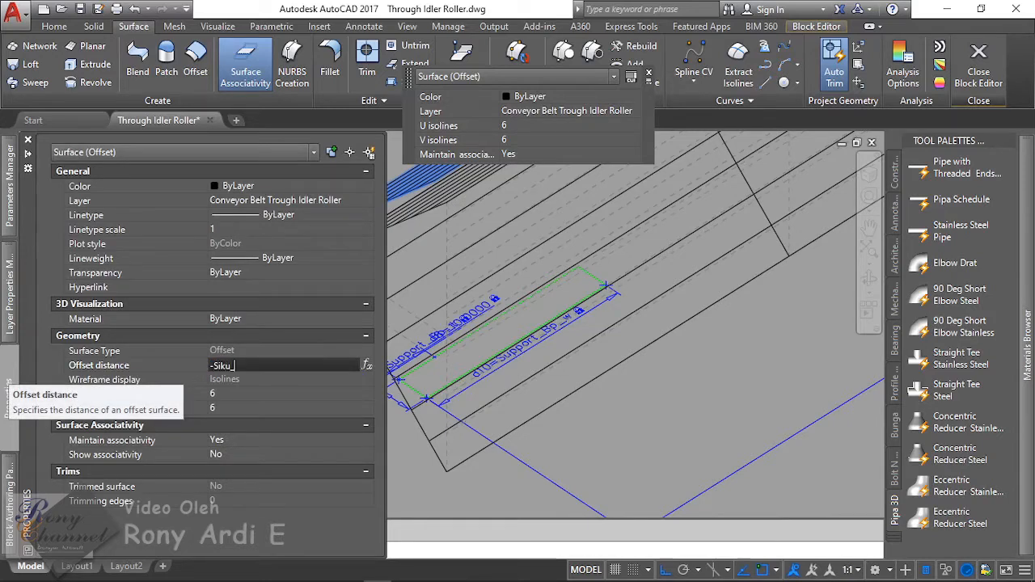
text(t)
key(Return)
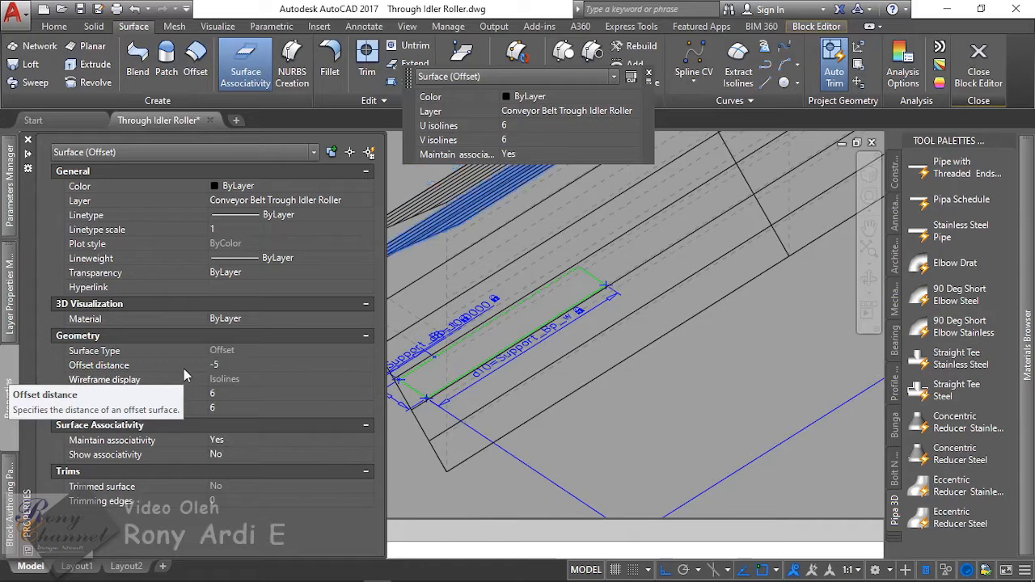
Step: Offset the lower lofted surface of the angle profile inward by 5, with the offset direction flipped
shift+middle_drag(439, 329, 304, 172)
key(Escape)
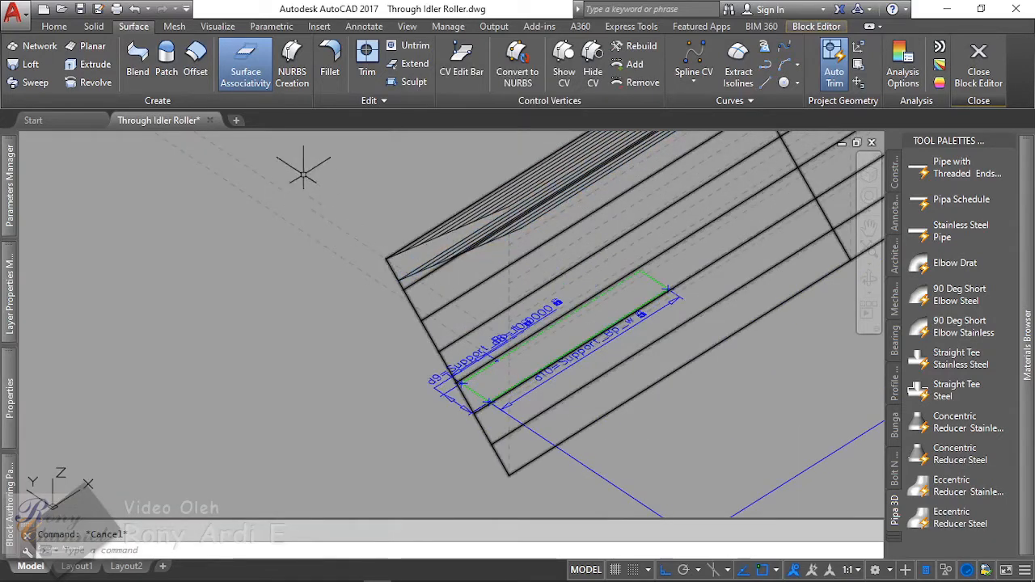
click(195, 64)
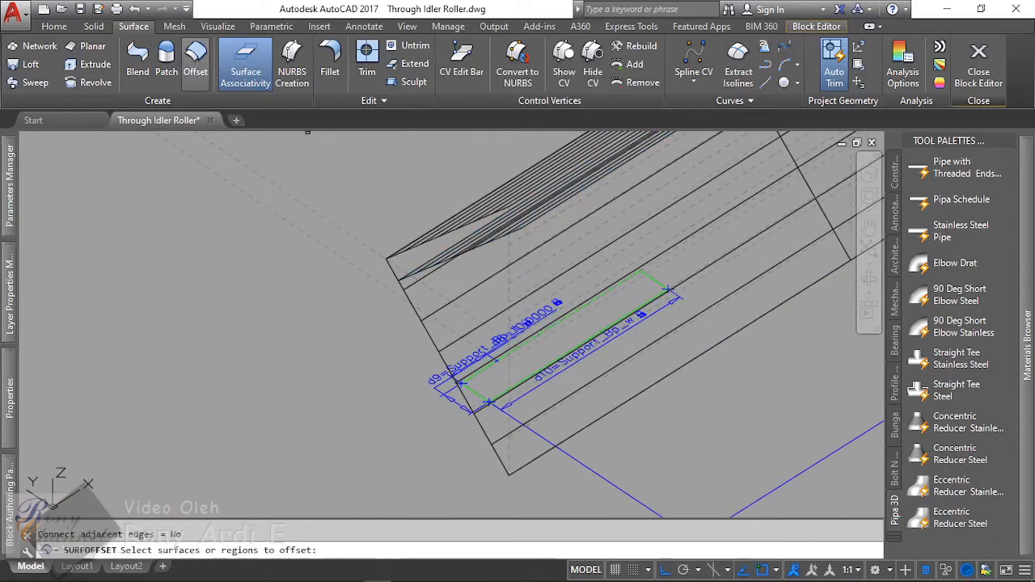
click(471, 287)
key(Return)
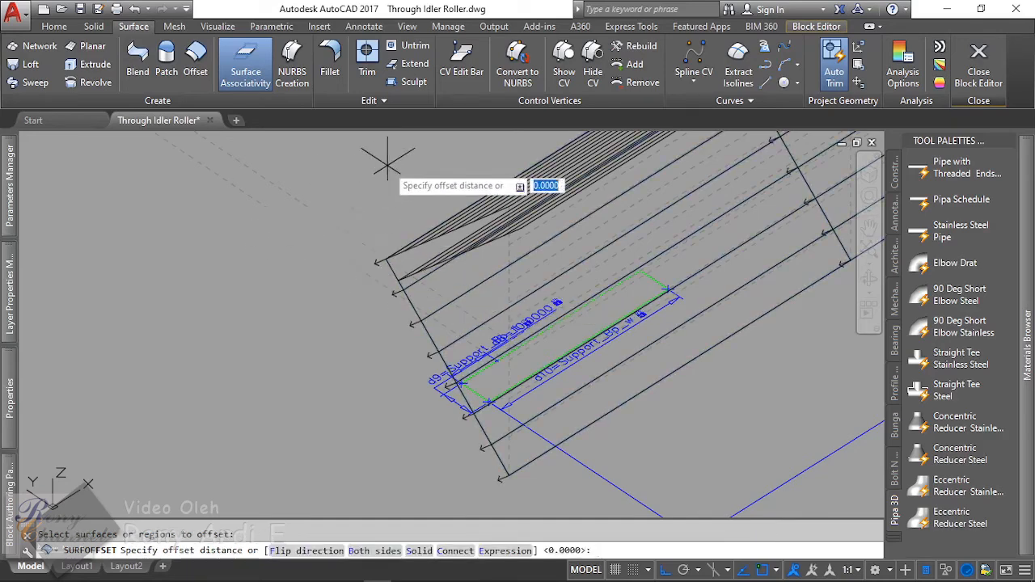
text(F)
key(Return)
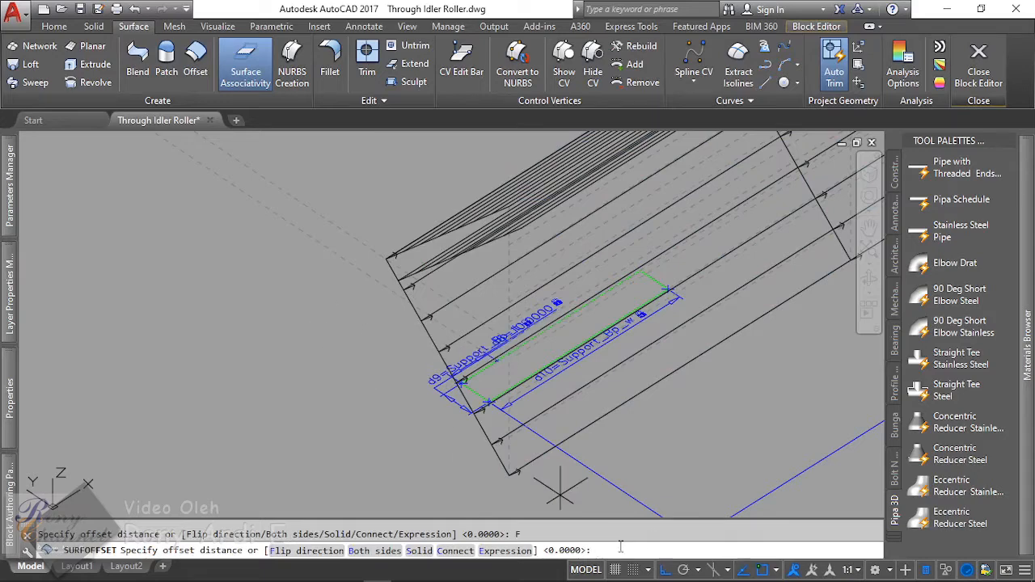
text(5)
key(Return)
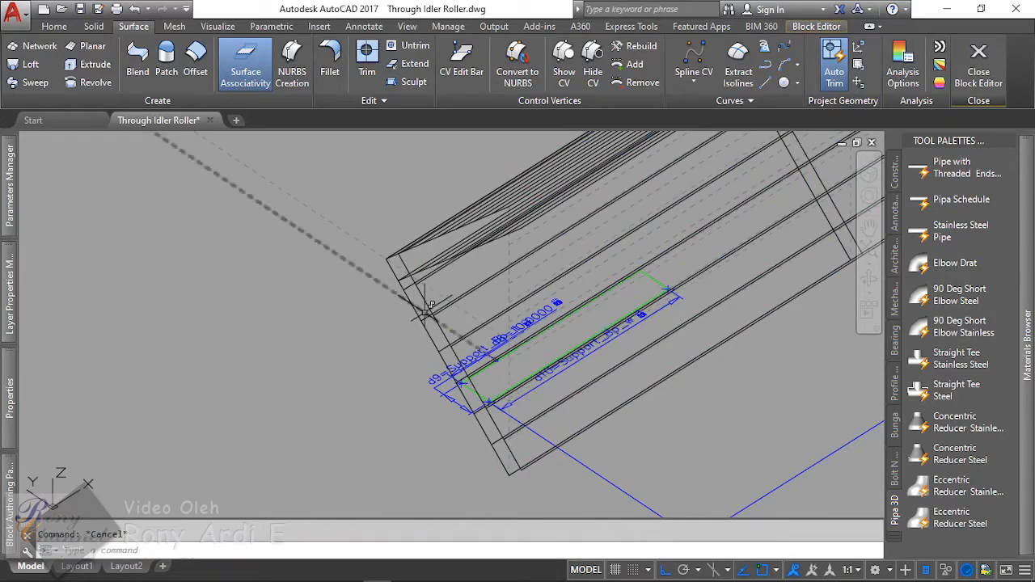
key(Escape)
Step: Set the new lower offset surface's Offset distance to the expression -Siku_t
click(426, 300)
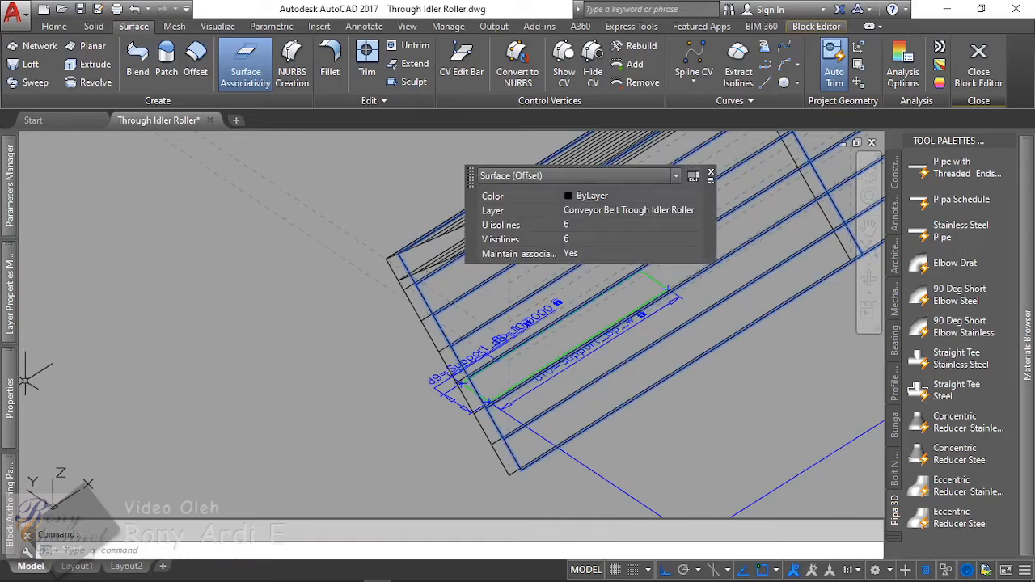
mouse_move(4, 407)
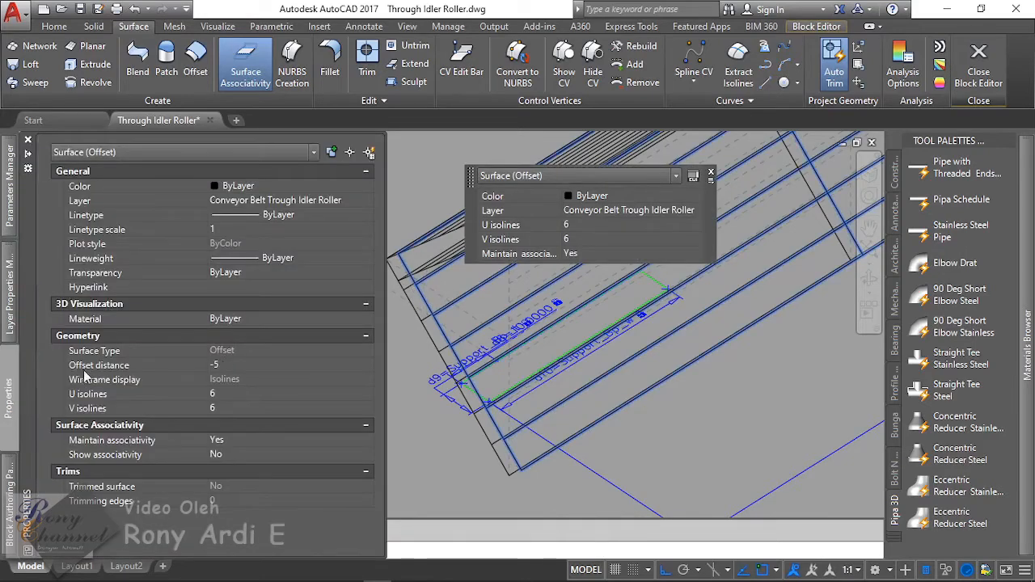
click(217, 365)
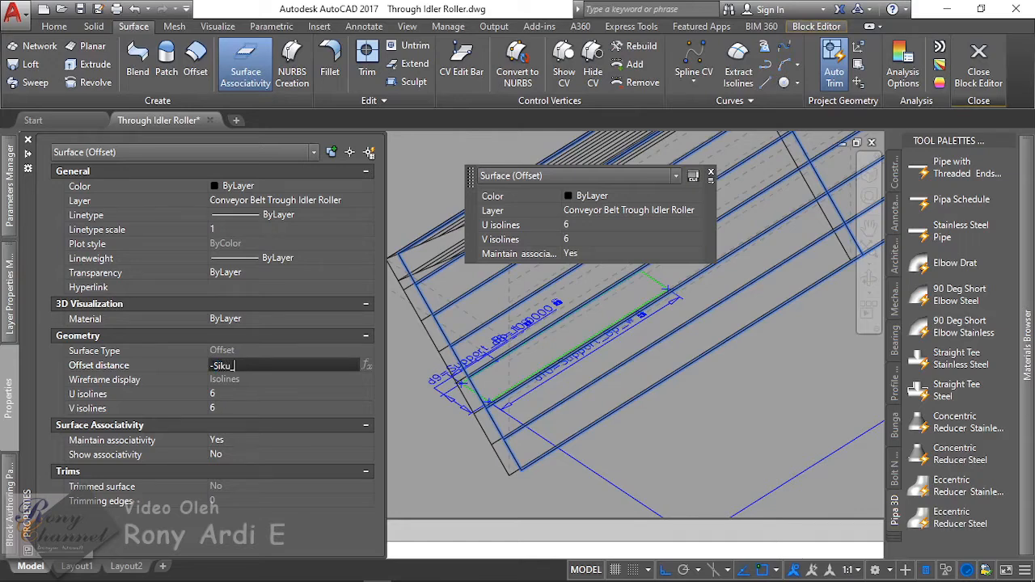
key(Return)
key(Escape)
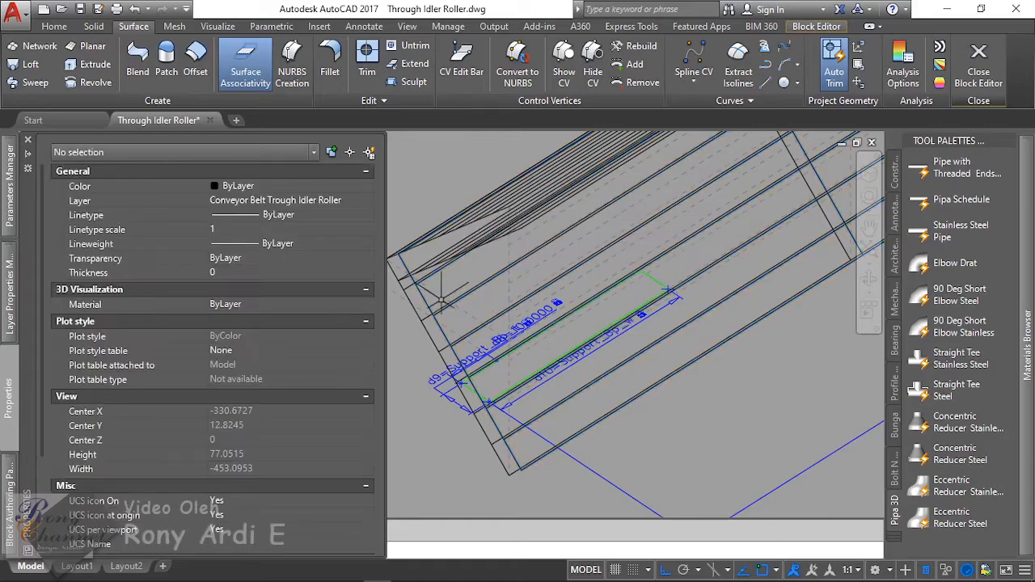
Step: Switch the visual style to Conceptual and examine the end of the angle profile where the offset surfaces cross
shift+middle_drag(475, 375, 446, 277)
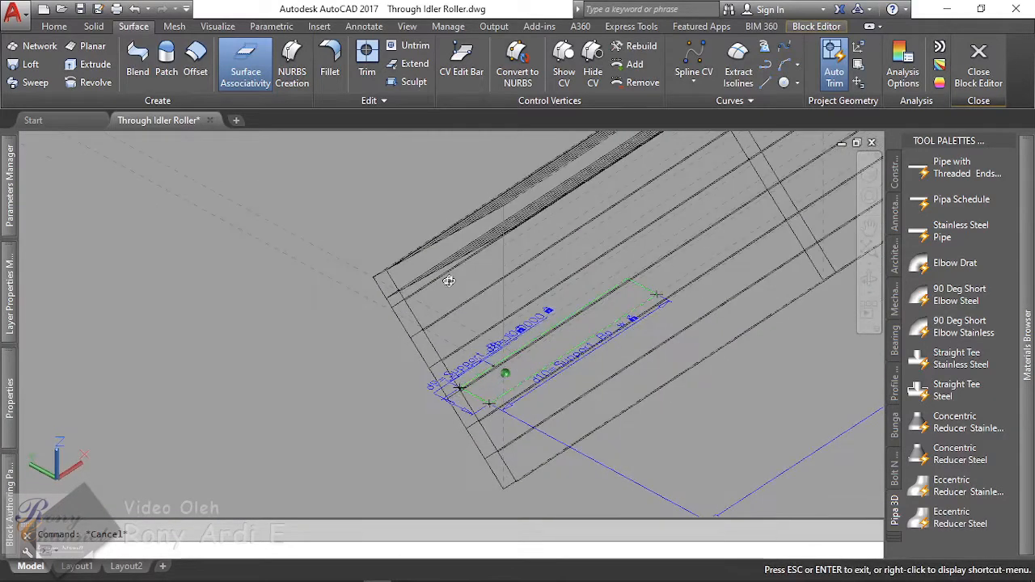
click(218, 27)
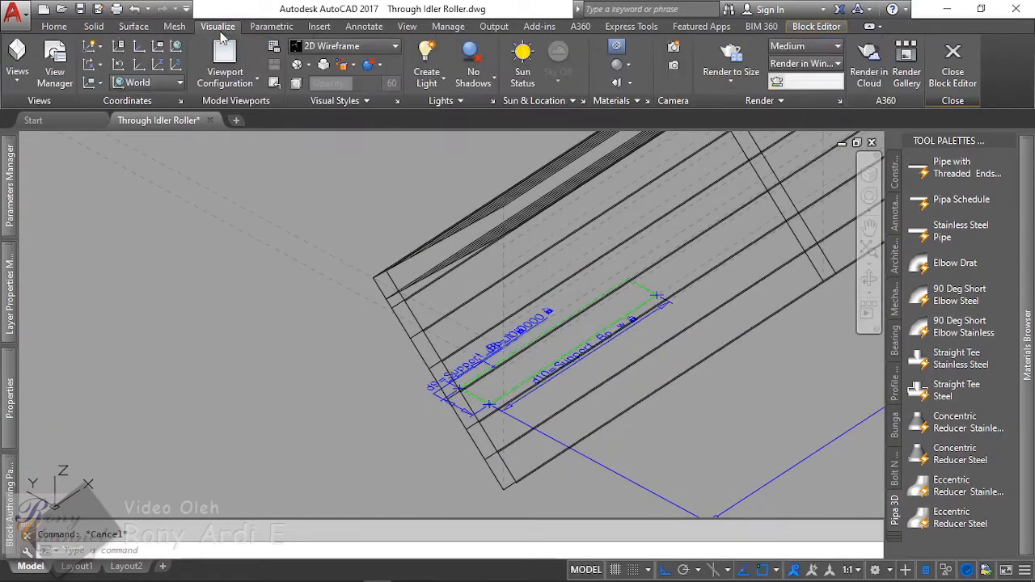
click(332, 47)
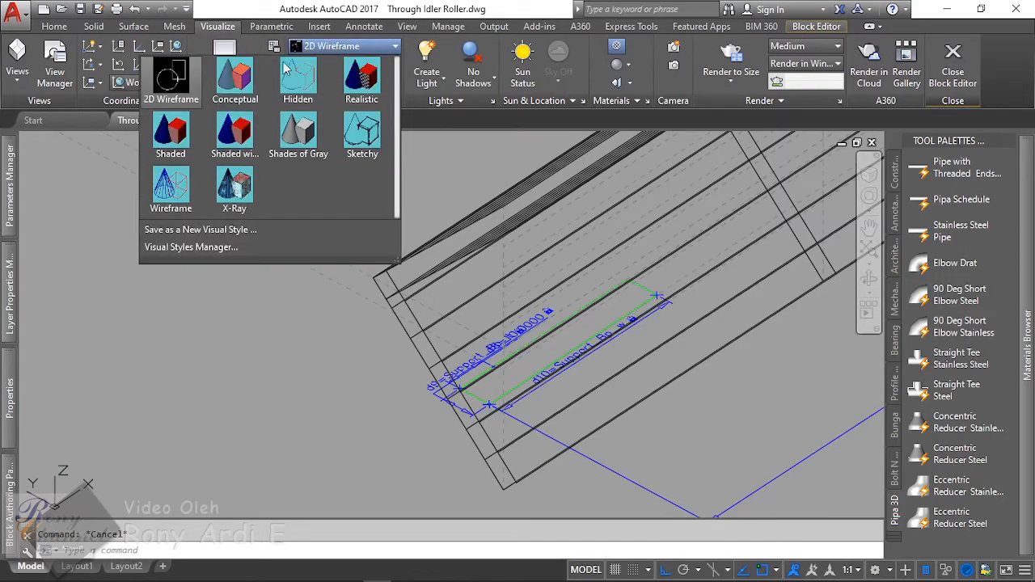
click(234, 76)
shift+middle_drag(453, 243, 440, 237)
drag(431, 227, 408, 227)
key(Escape)
scroll(418, 272, up, 5)
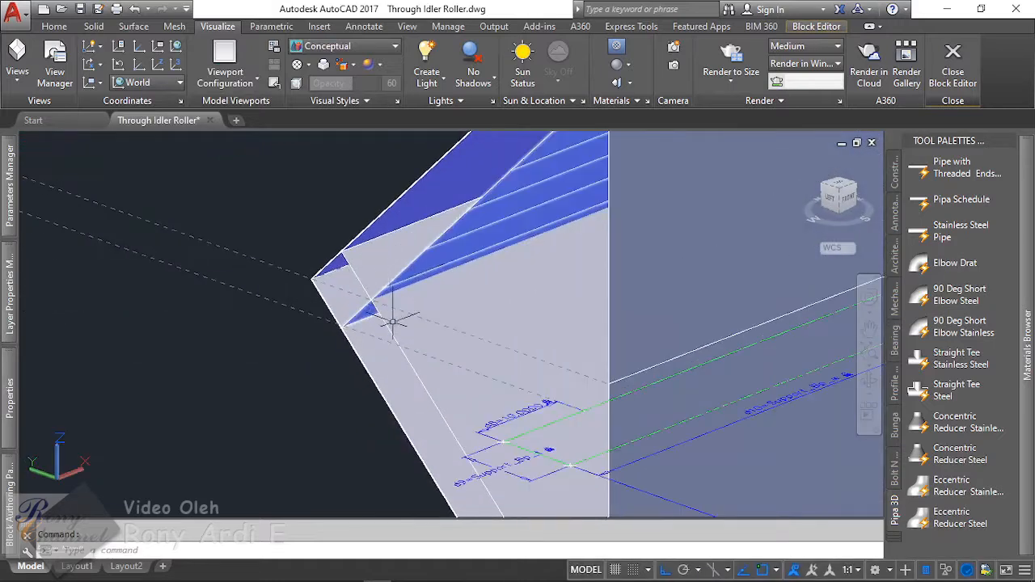
scroll(380, 311, down, 3)
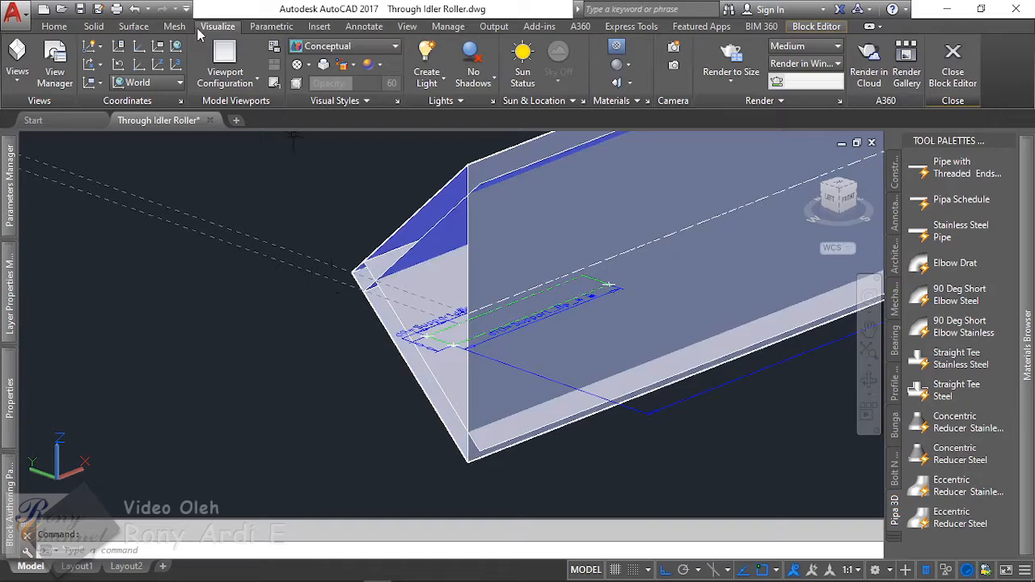
Step: Fillet the two inner offset surfaces with trimming on, using the expression r1 as the radius
click(136, 28)
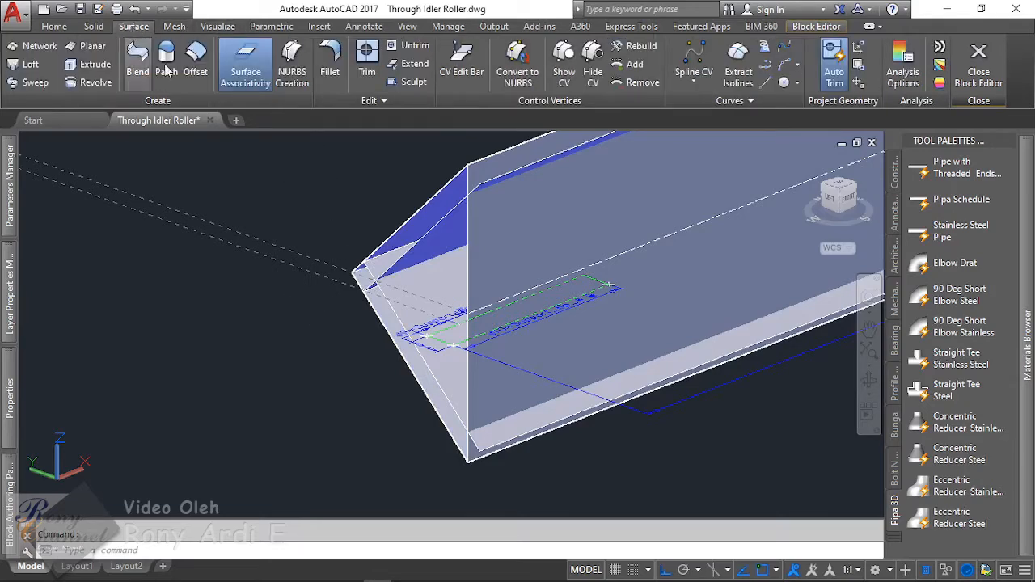
click(331, 65)
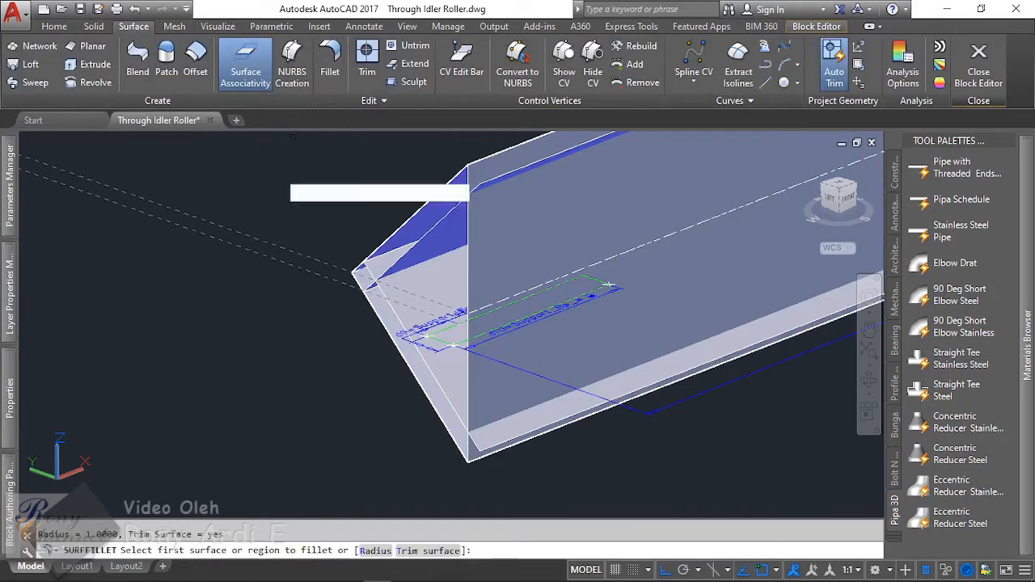
click(369, 550)
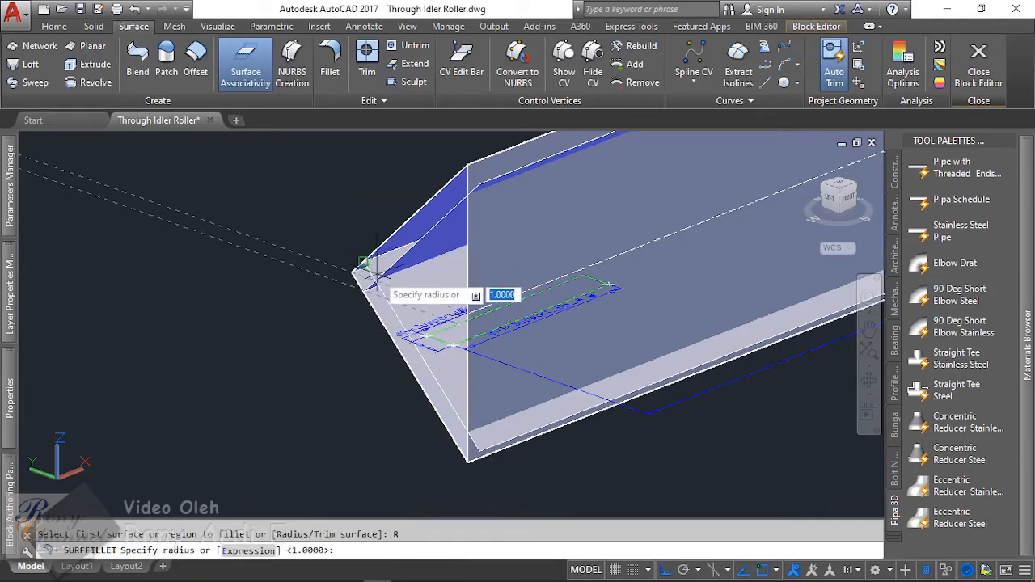
click(249, 550)
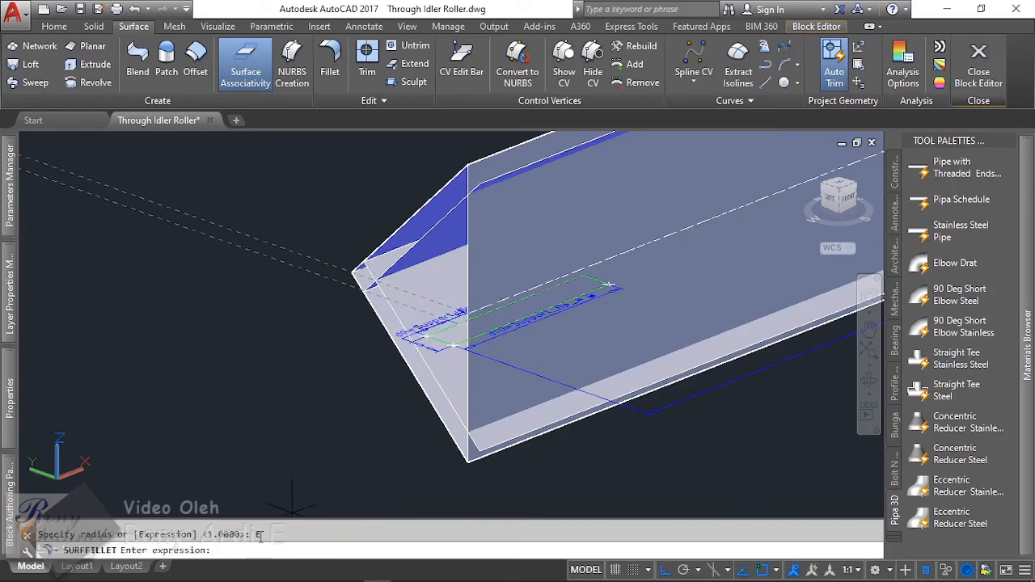
key(Return)
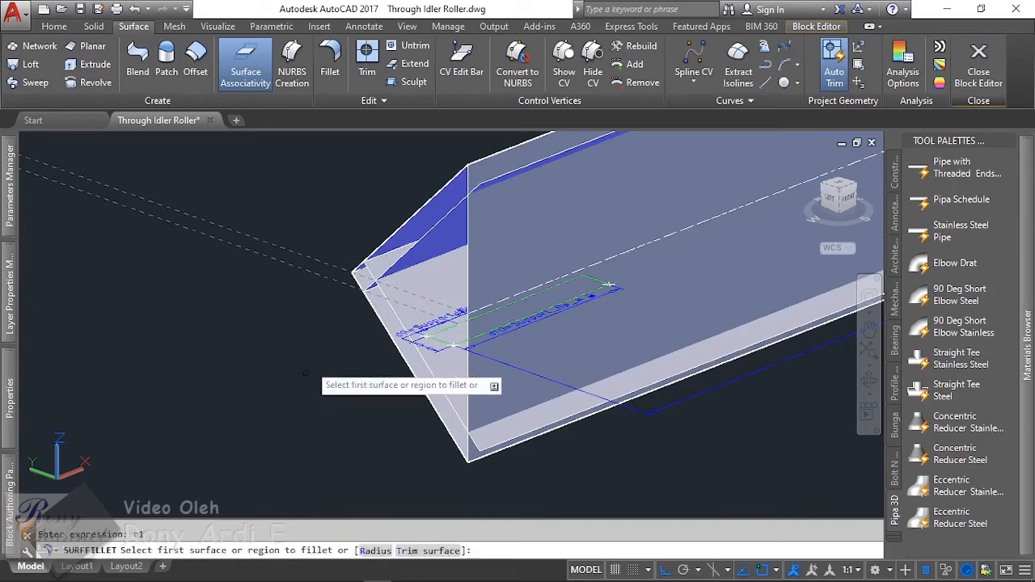
click(421, 267)
click(422, 268)
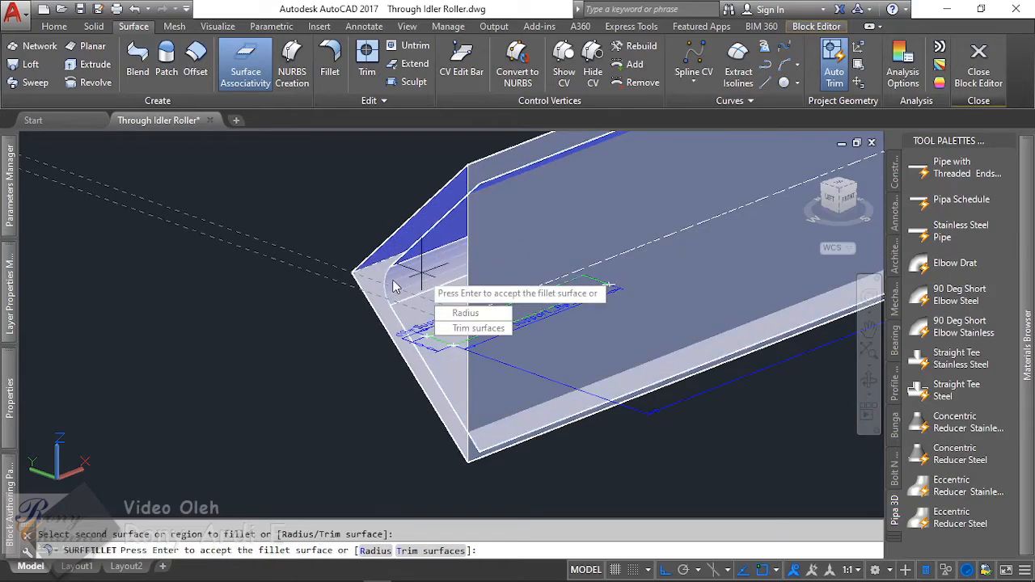
key(Return)
Step: Loft a cross-sections-only surface between the inner and outer long edges at the lower leg's free end
scroll(293, 314, down, 3)
scroll(438, 469, up, 6)
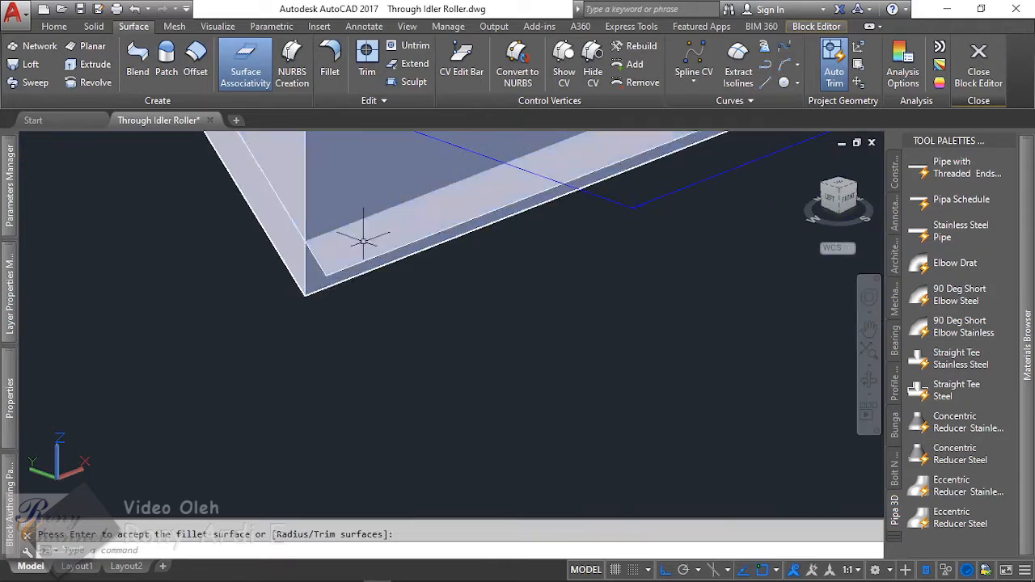
scroll(313, 285, up, 2)
scroll(311, 286, up, 2)
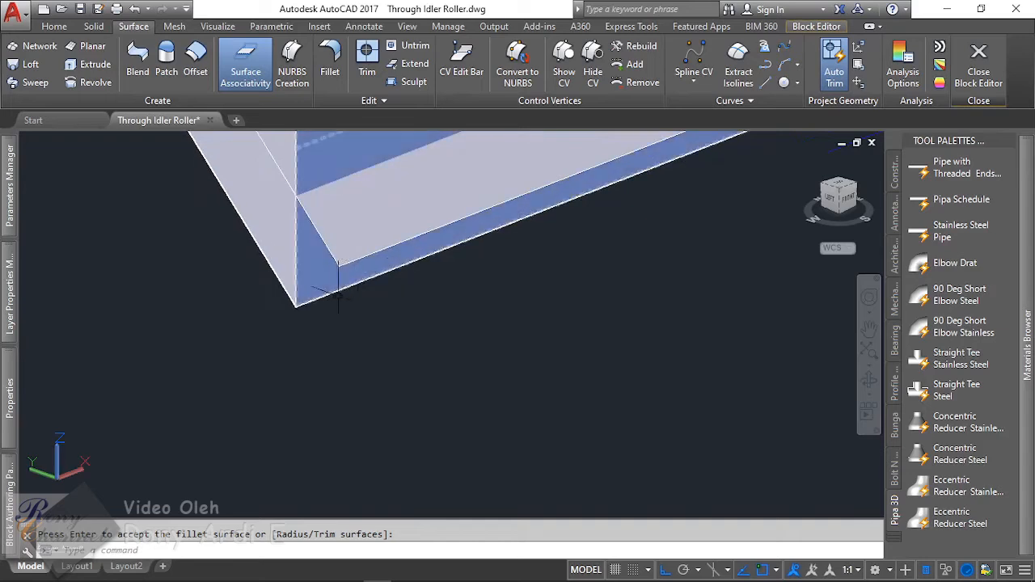
click(167, 58)
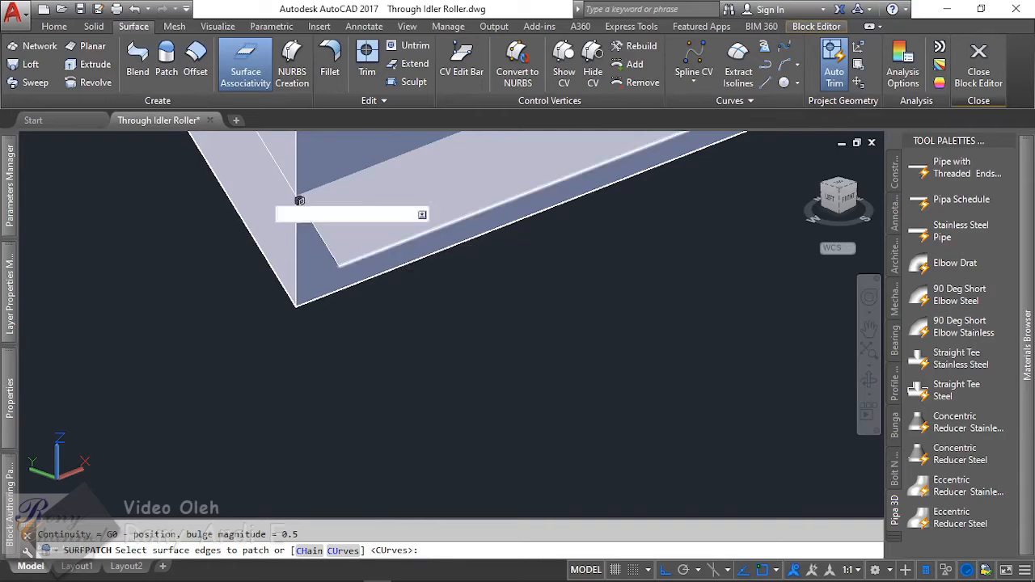
click(31, 64)
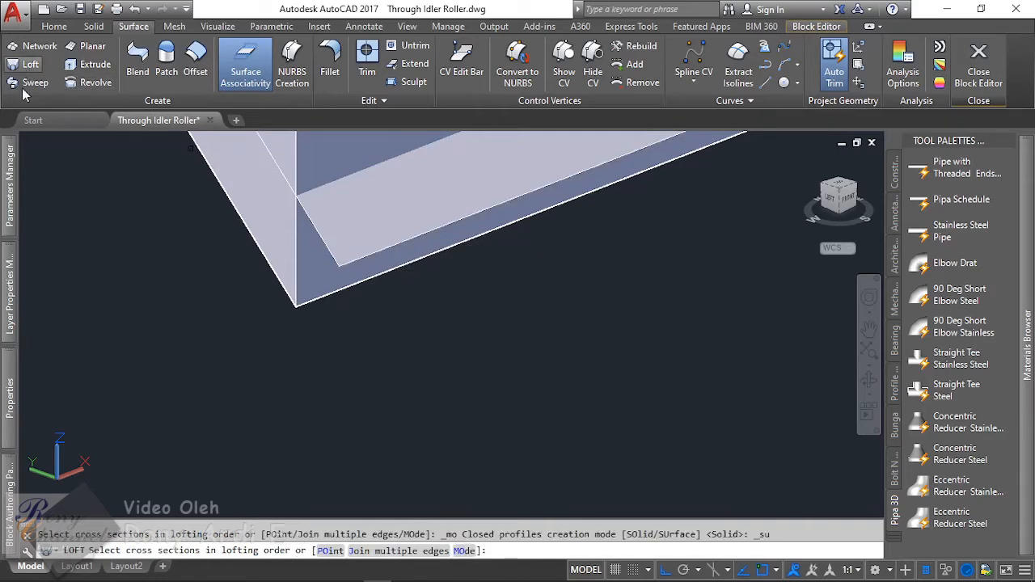
click(387, 248)
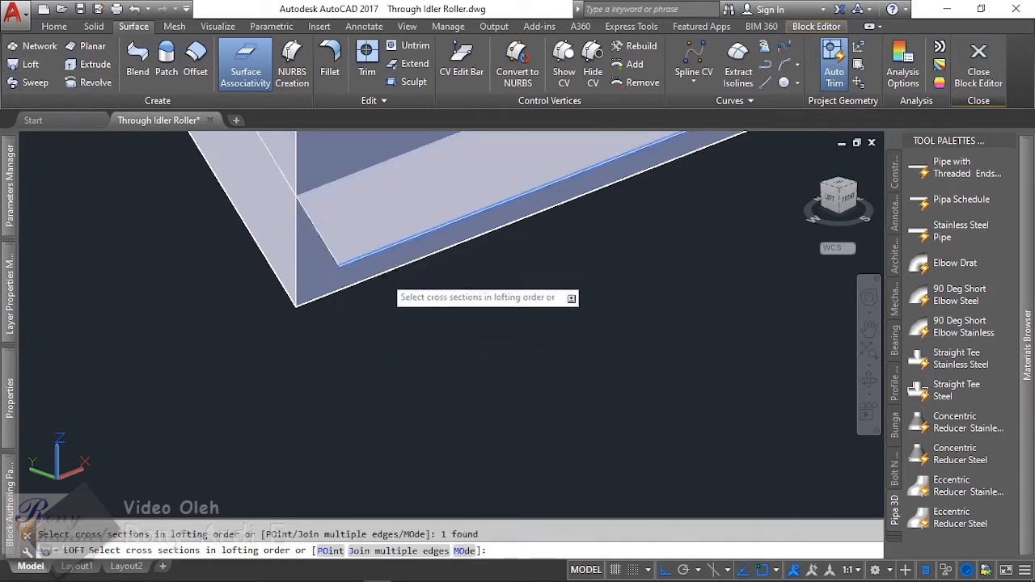
click(364, 280)
key(Return)
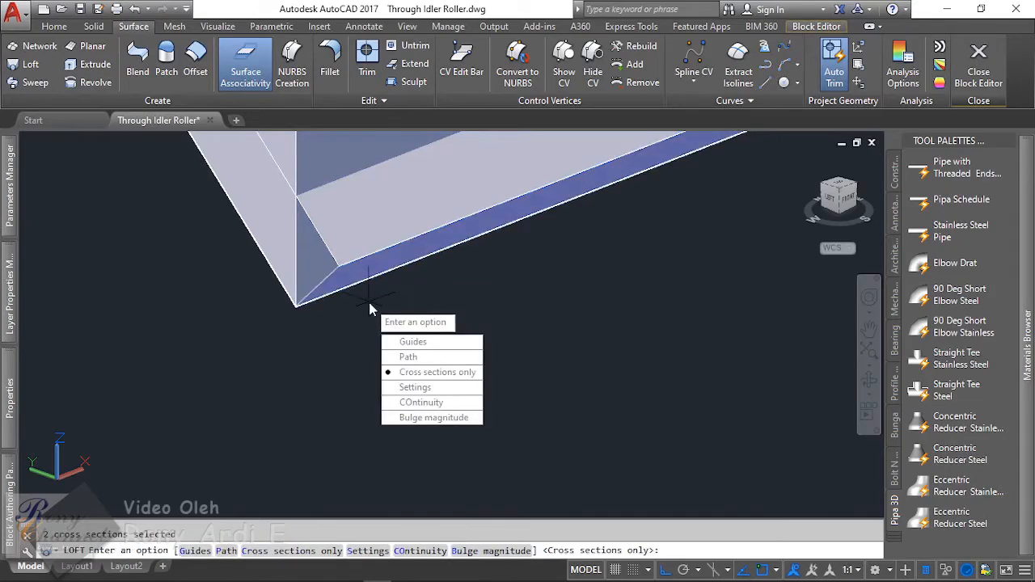
shift+middle_drag(368, 301, 336, 327)
key(Return)
Step: Loft a cross-sections-only surface between the inner and outer long edges at the upper leg's free end
key(Return)
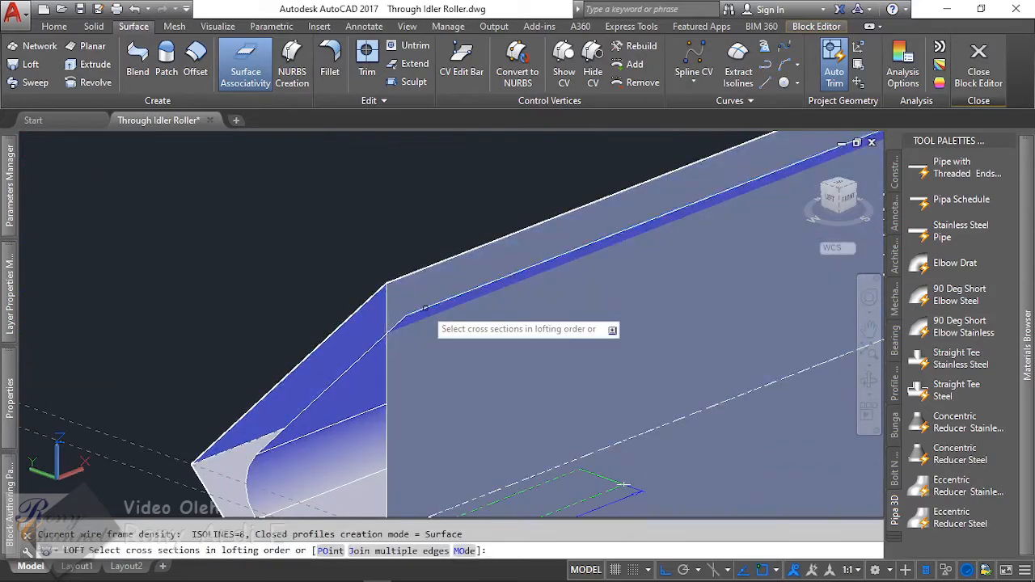
click(423, 268)
click(421, 273)
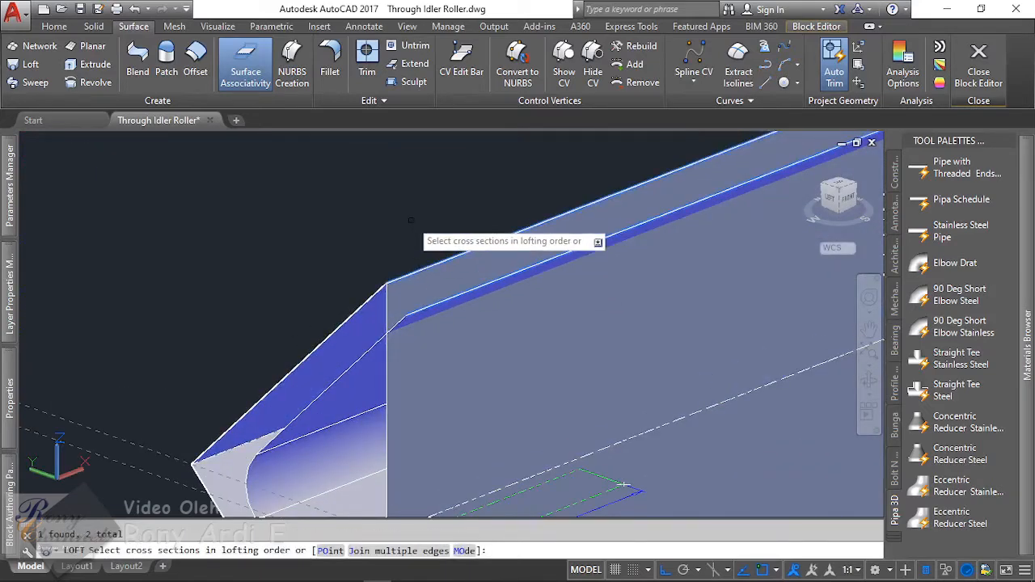
key(Return)
key(Return)
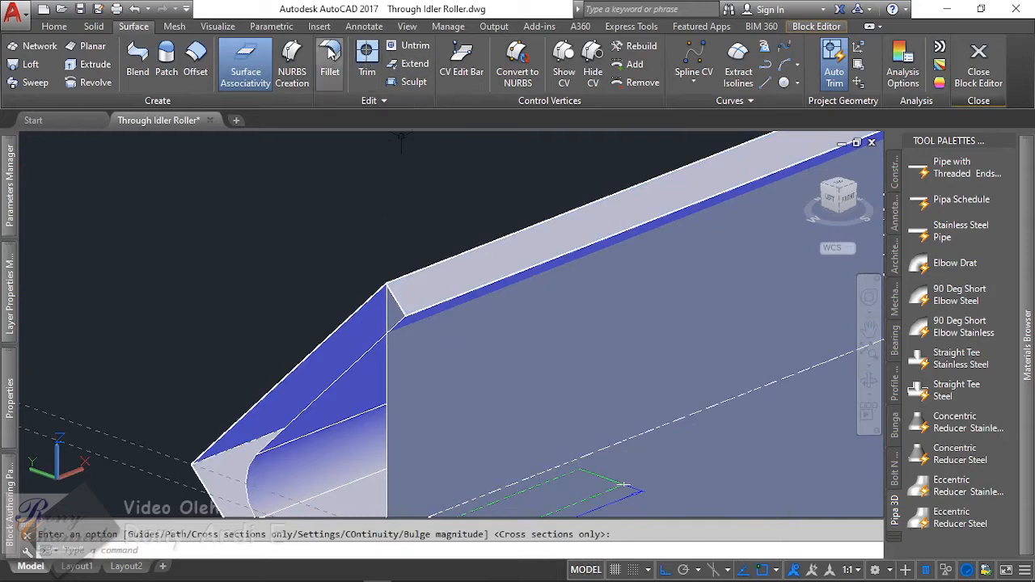
Step: Fillet the upper leg's end surface with its inner offset surface, using the expression r2 as the radius
click(330, 63)
click(373, 550)
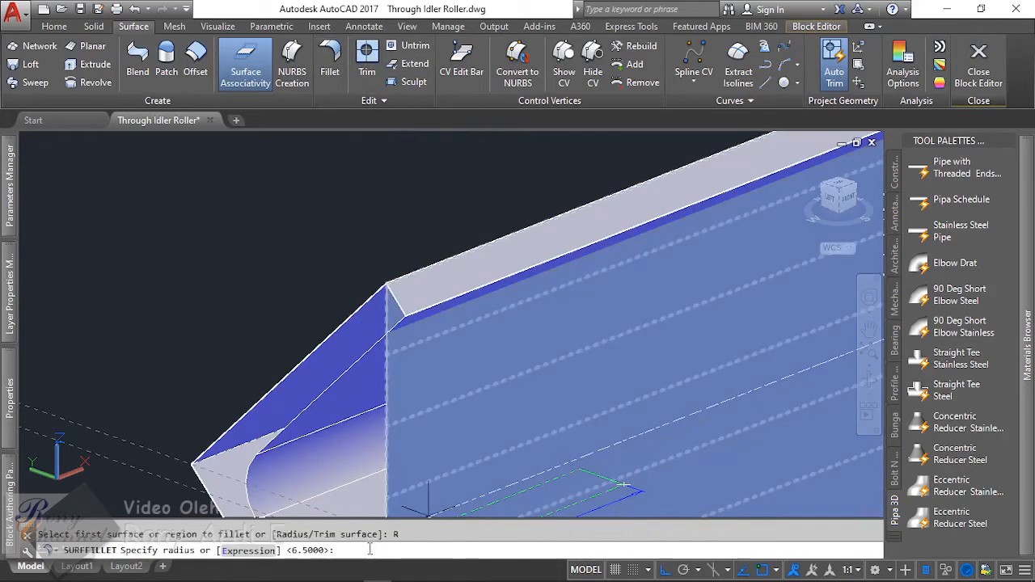
click(248, 551)
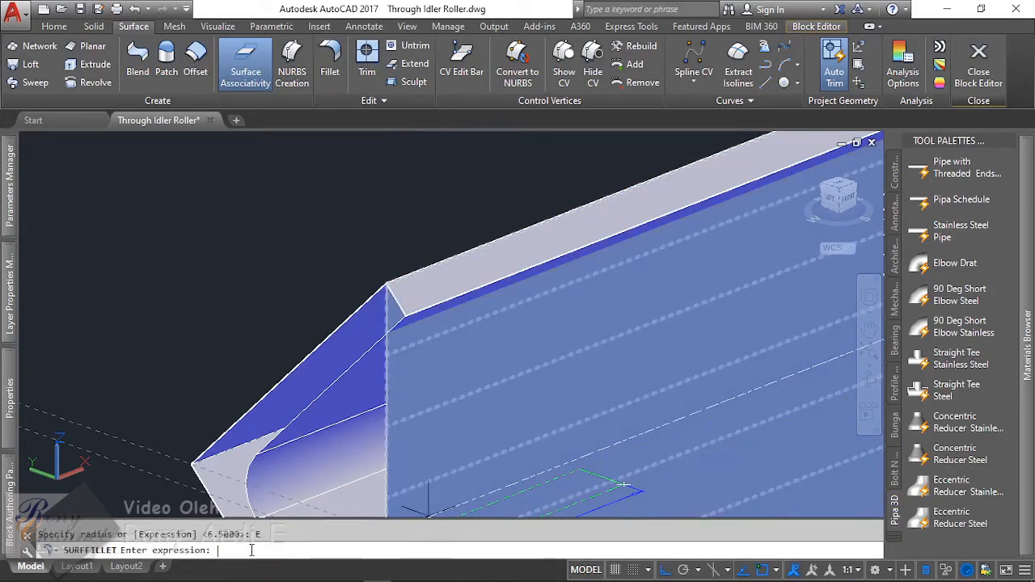
text(r2)
key(Return)
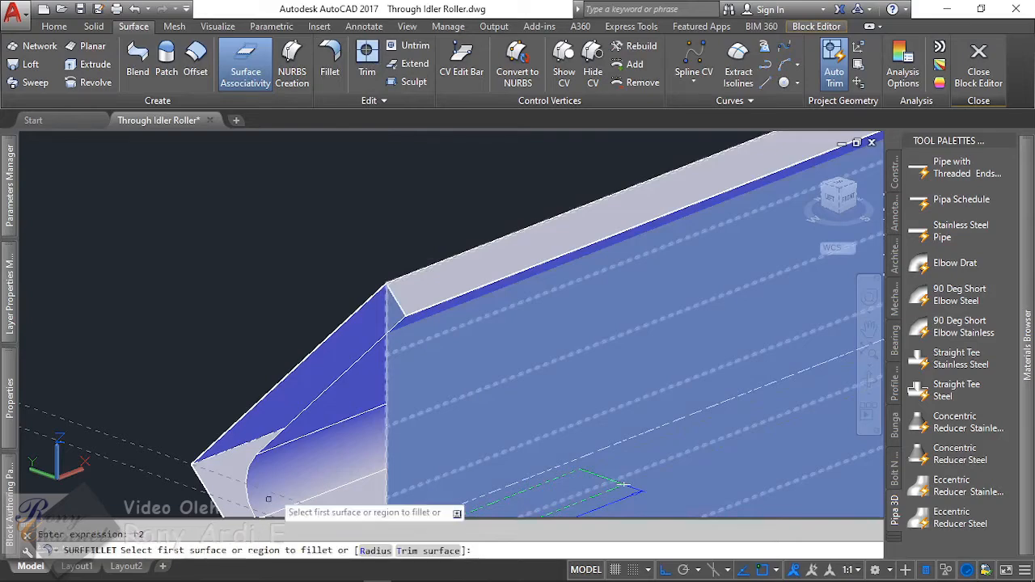
scroll(421, 267, up, 1)
click(426, 298)
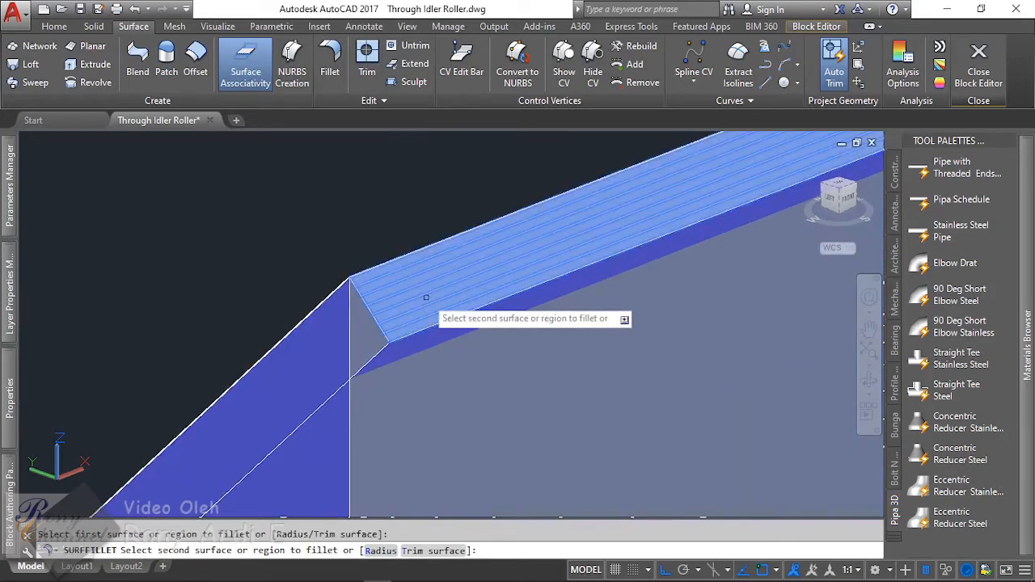
click(415, 348)
key(Return)
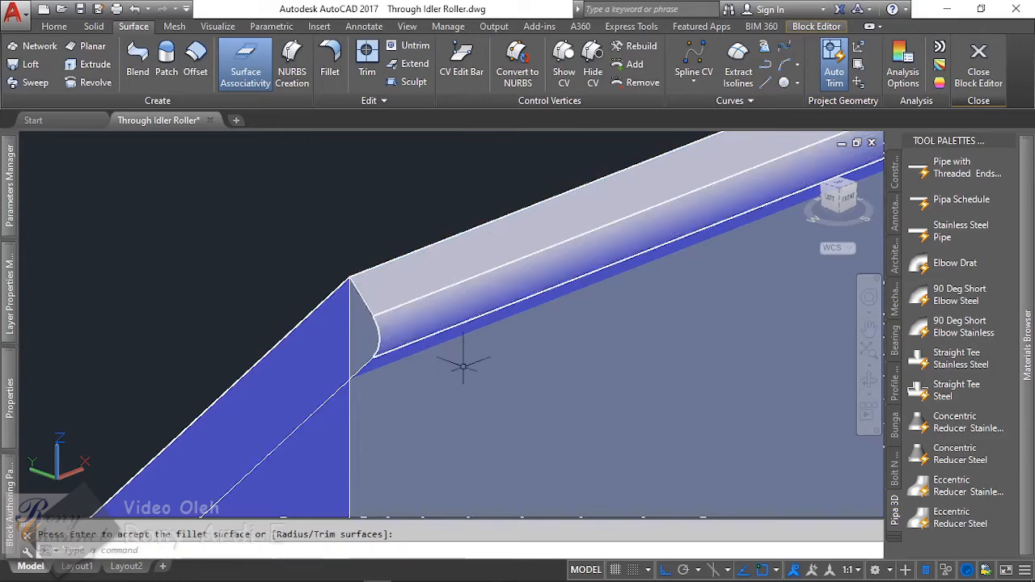
shift+middle_drag(267, 291, 316, 227)
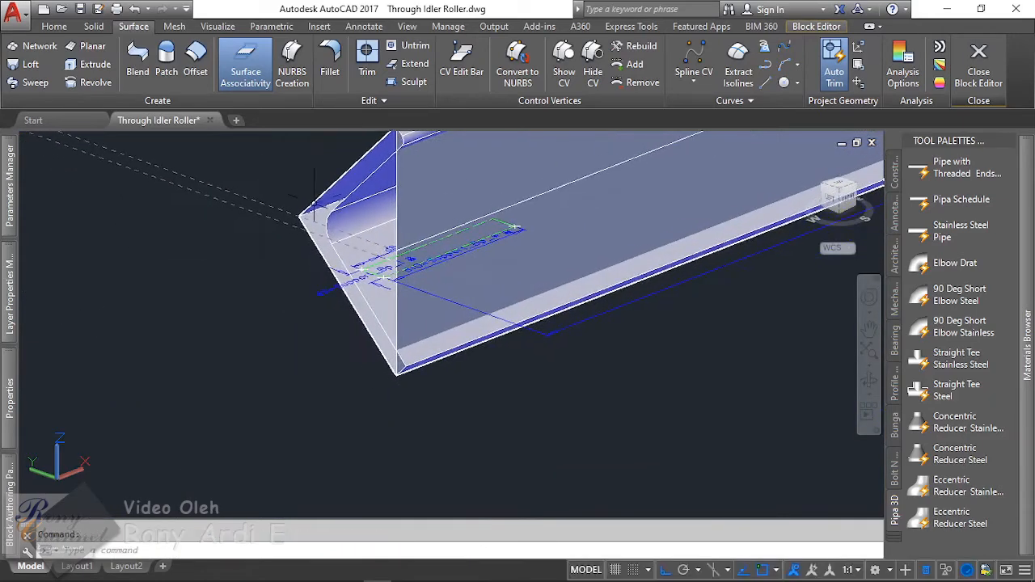
Step: Fillet the lower leg's end surface with its inner offset surface, using the expression r2 as the radius
click(327, 73)
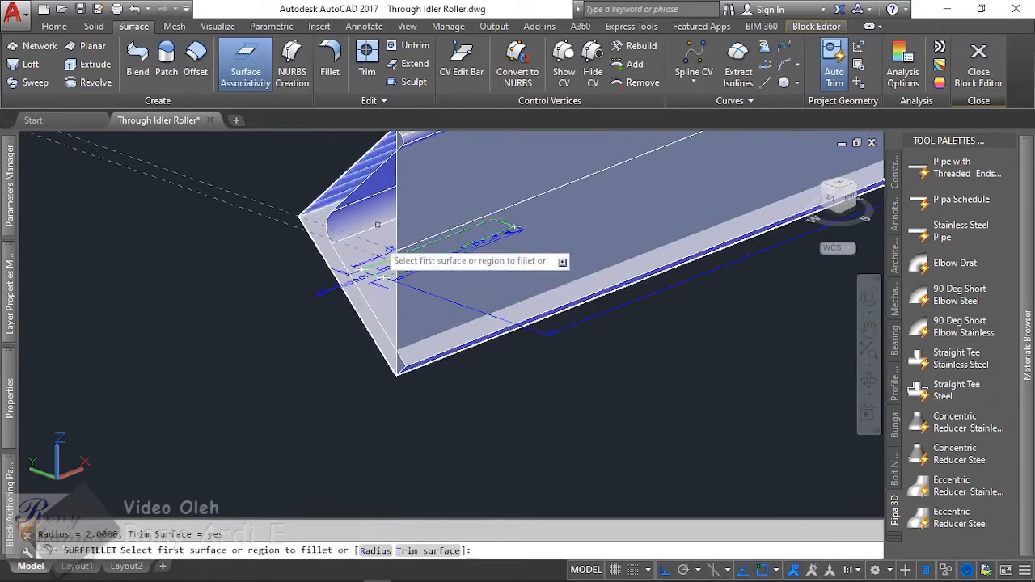
click(373, 549)
click(247, 551)
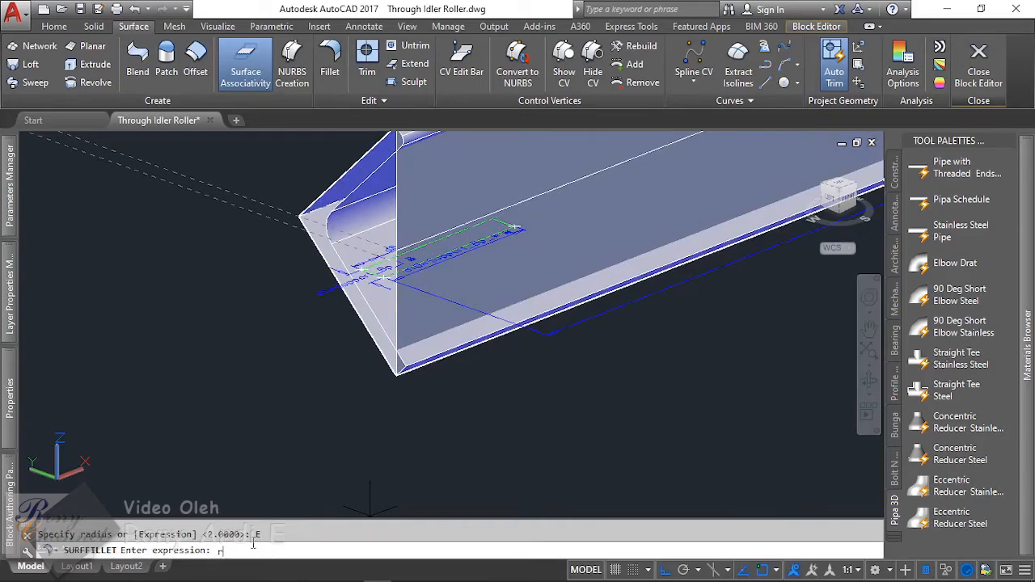
text(r2)
key(Return)
scroll(404, 372, up, 2)
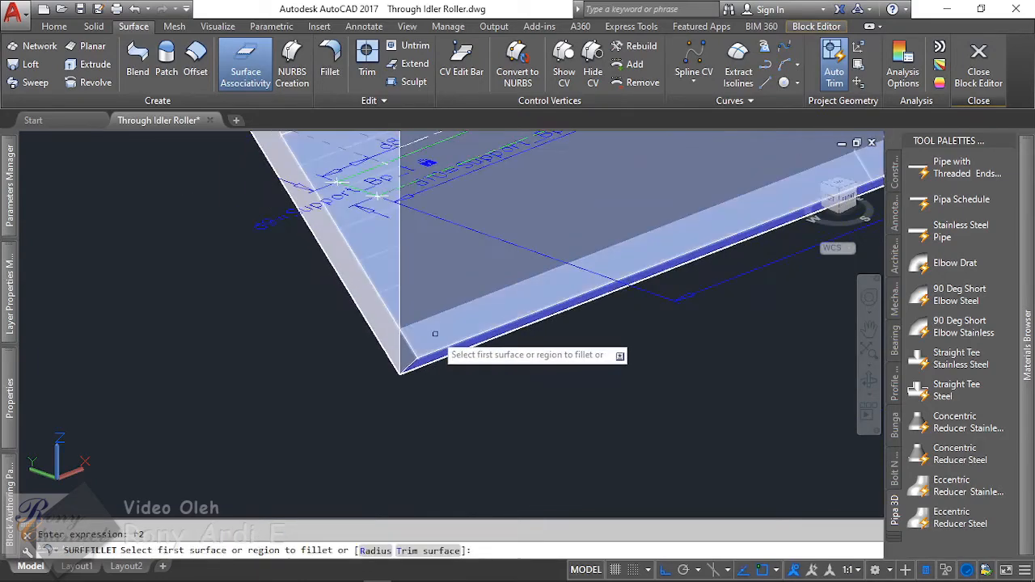
click(435, 338)
click(429, 362)
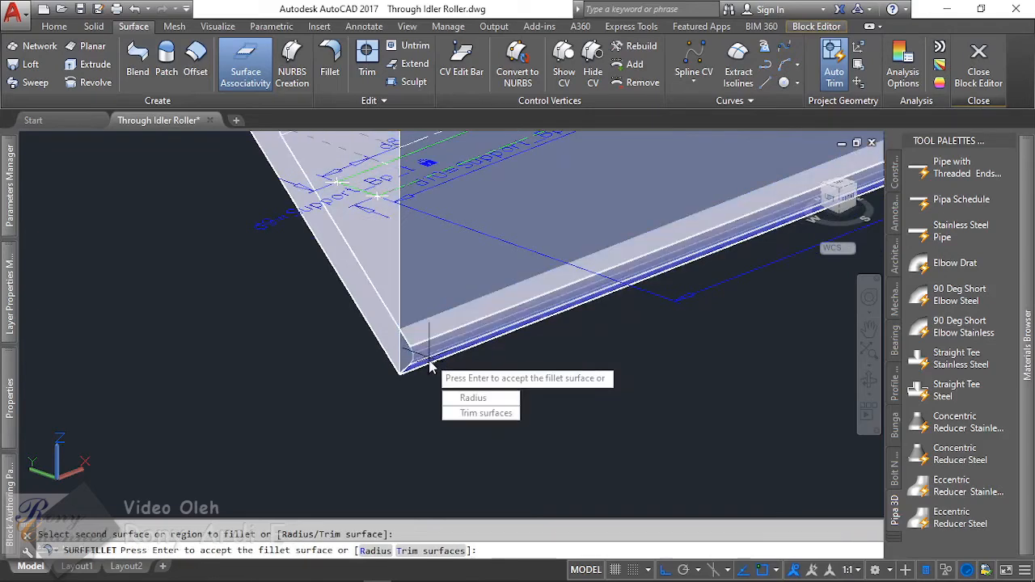
key(Return)
shift+middle_drag(429, 366, 447, 231)
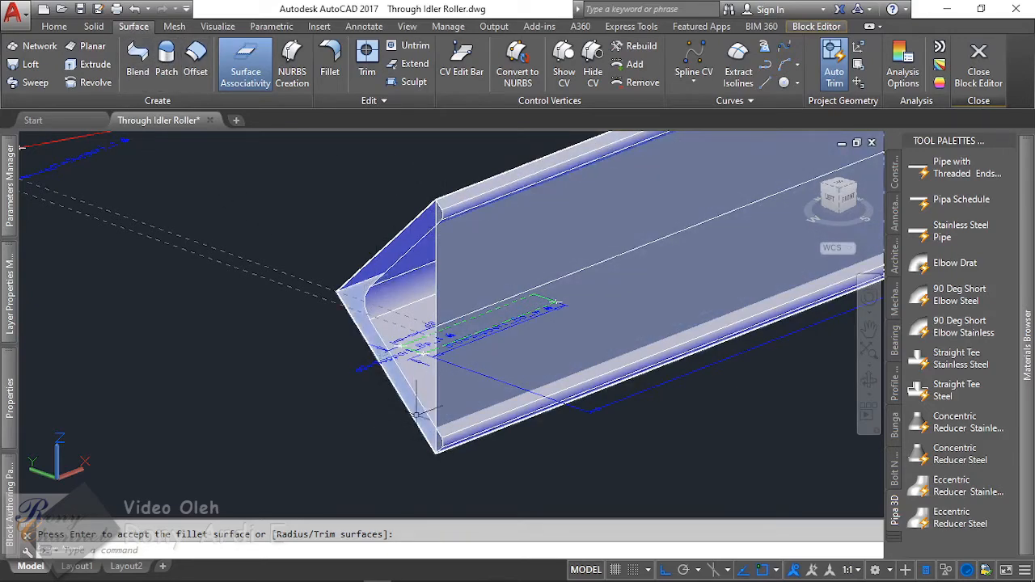
key(Return)
Step: Try to convert the large flat extruded surface spanning the open side of the angle profile to construction geometry
click(604, 336)
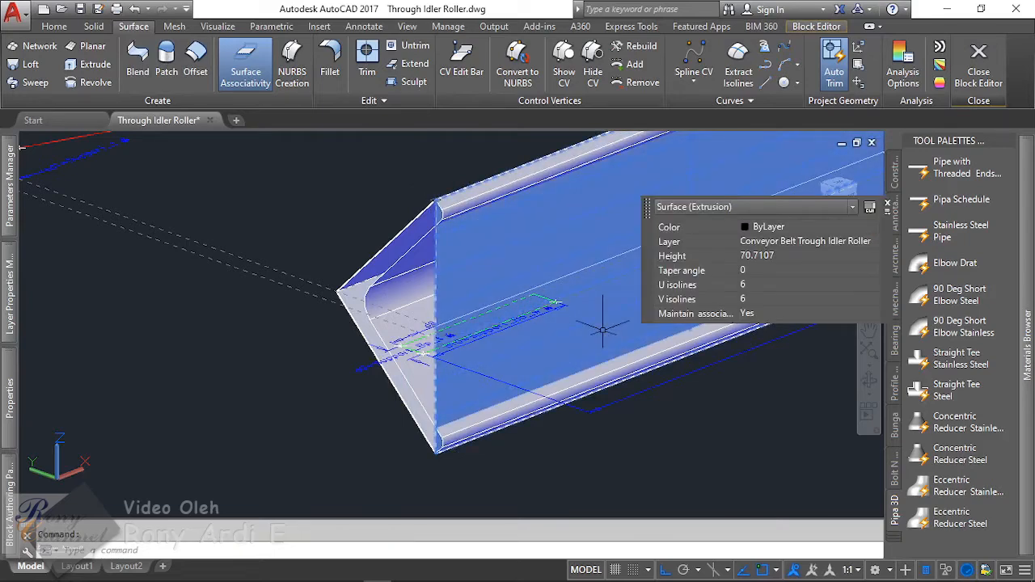
click(802, 29)
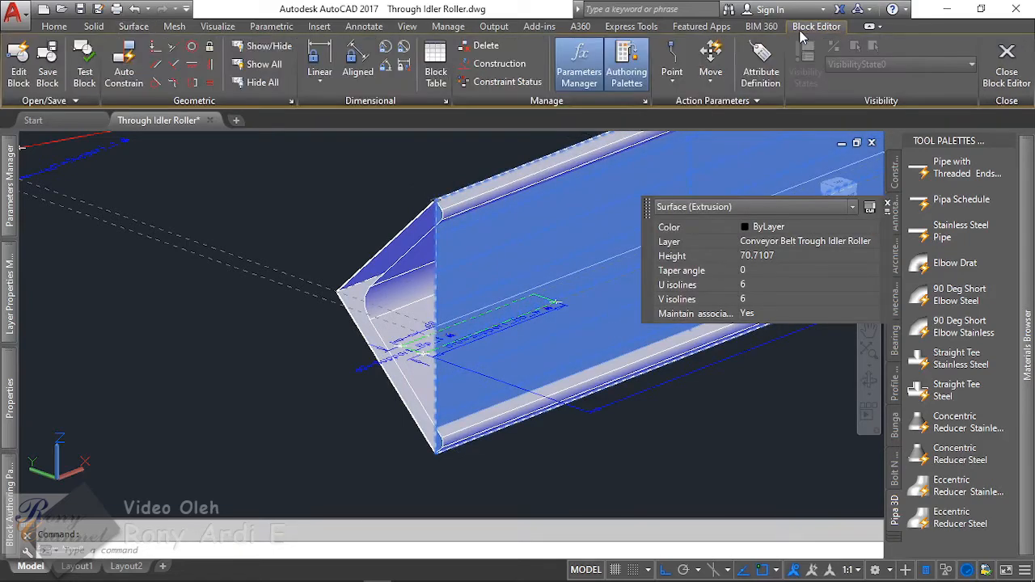
click(501, 64)
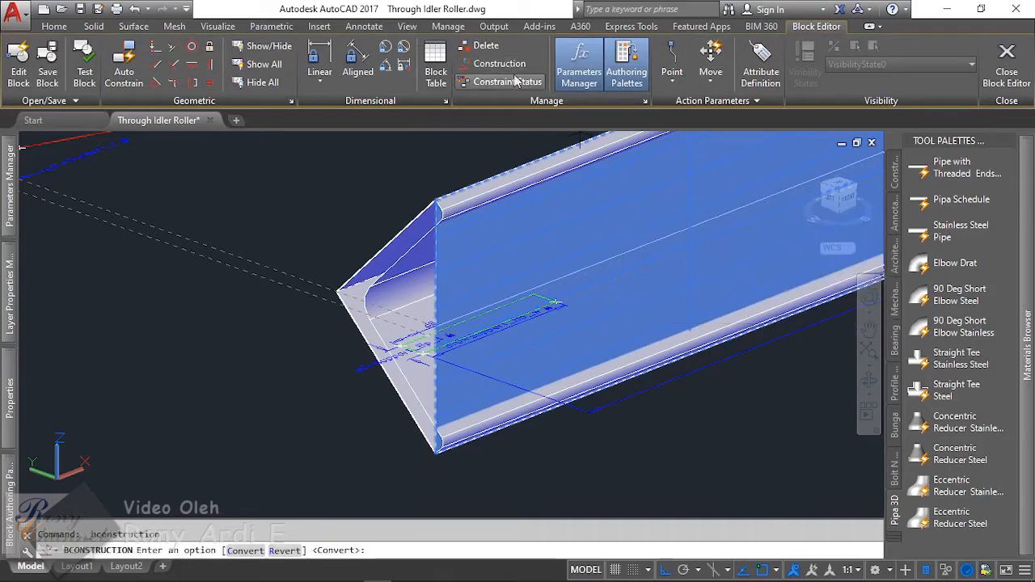
click(606, 320)
key(Return)
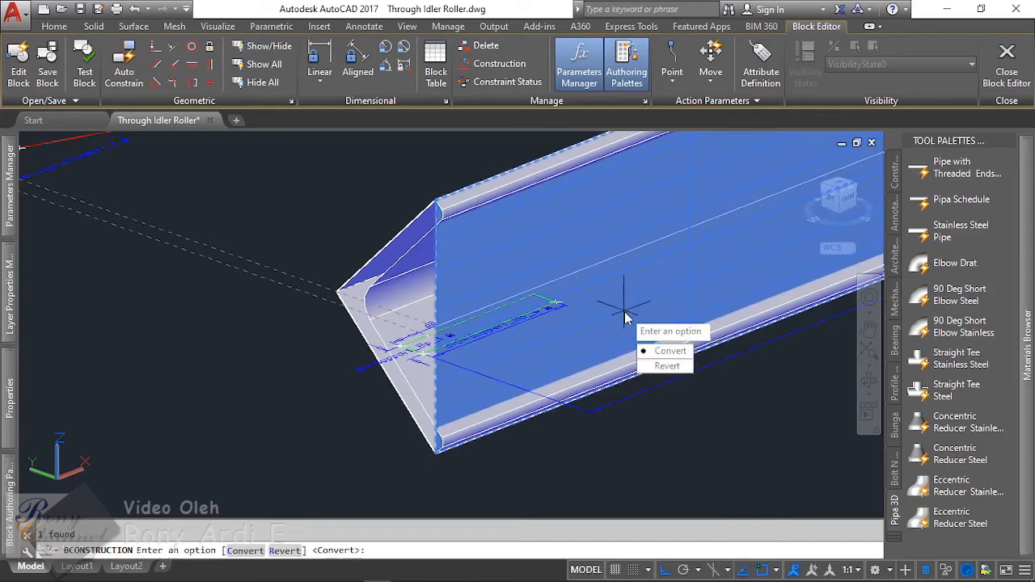
click(670, 351)
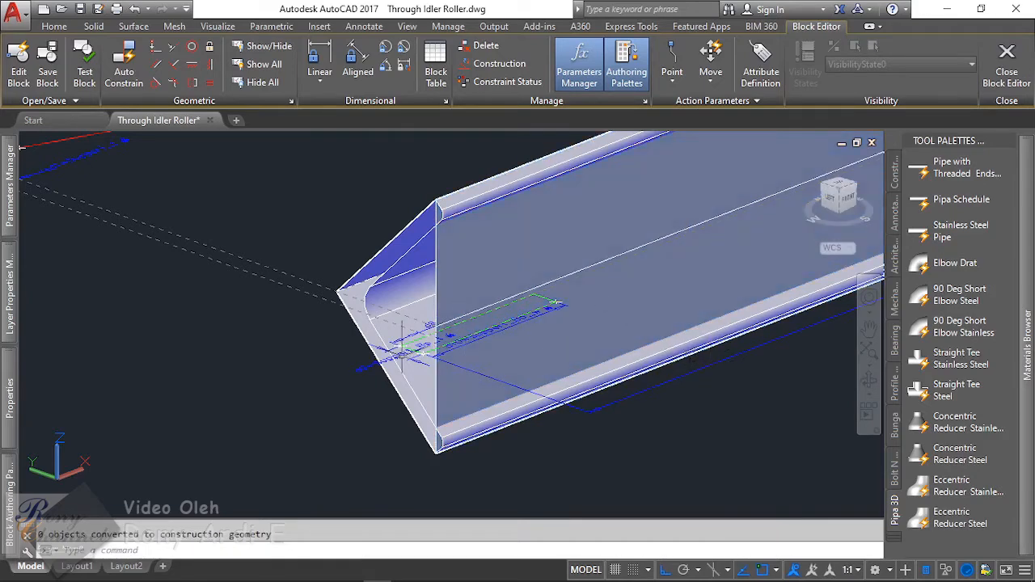
Step: Patch the angle profile's left end with a surface bounded by the outer, inner and fillet edges of both legs
scroll(397, 348, up, 2)
shift+middle_drag(397, 347, 402, 419)
scroll(459, 445, up, 2)
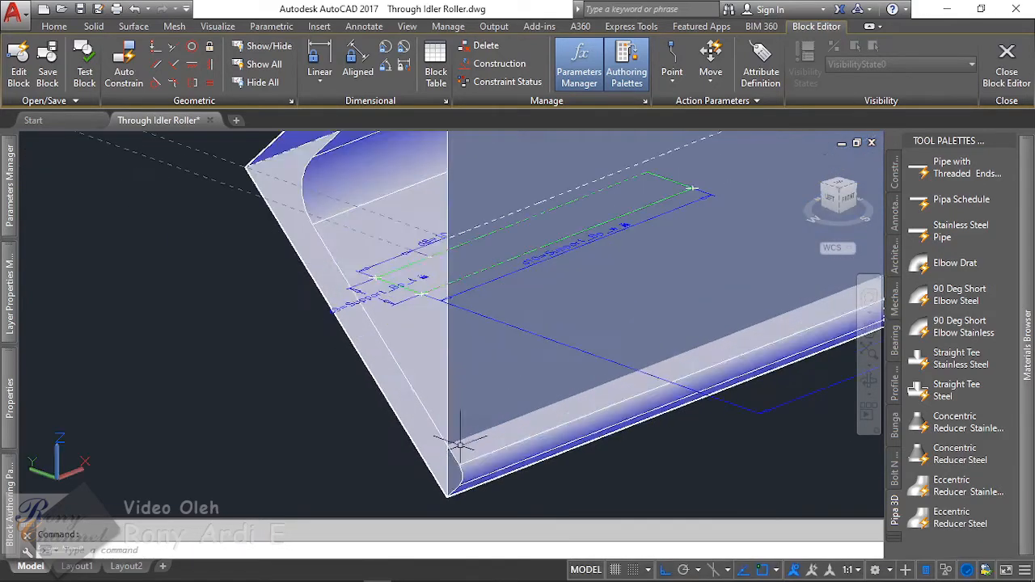
click(134, 27)
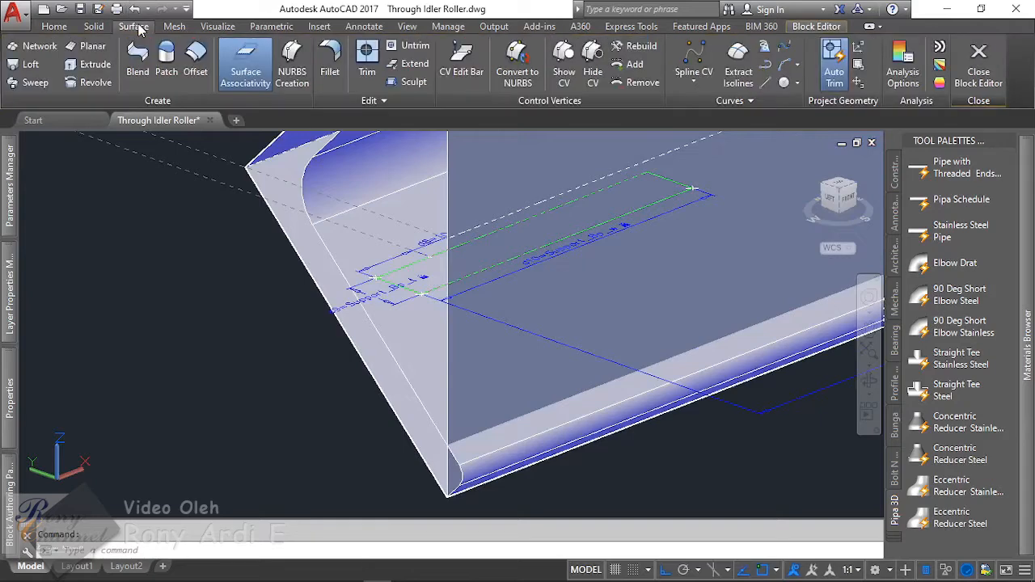
click(167, 57)
scroll(370, 203, up, 3)
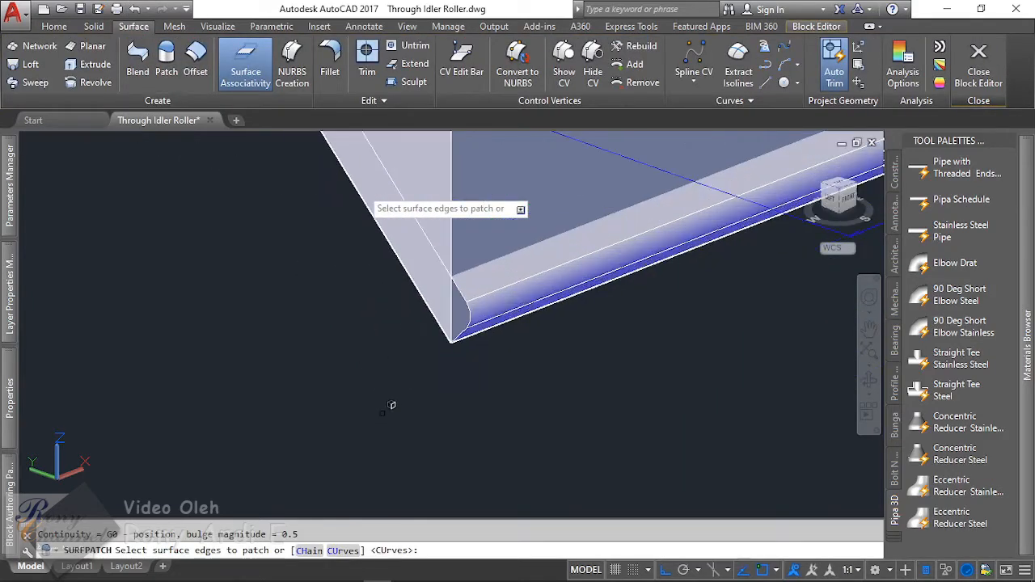
scroll(472, 331, up, 2)
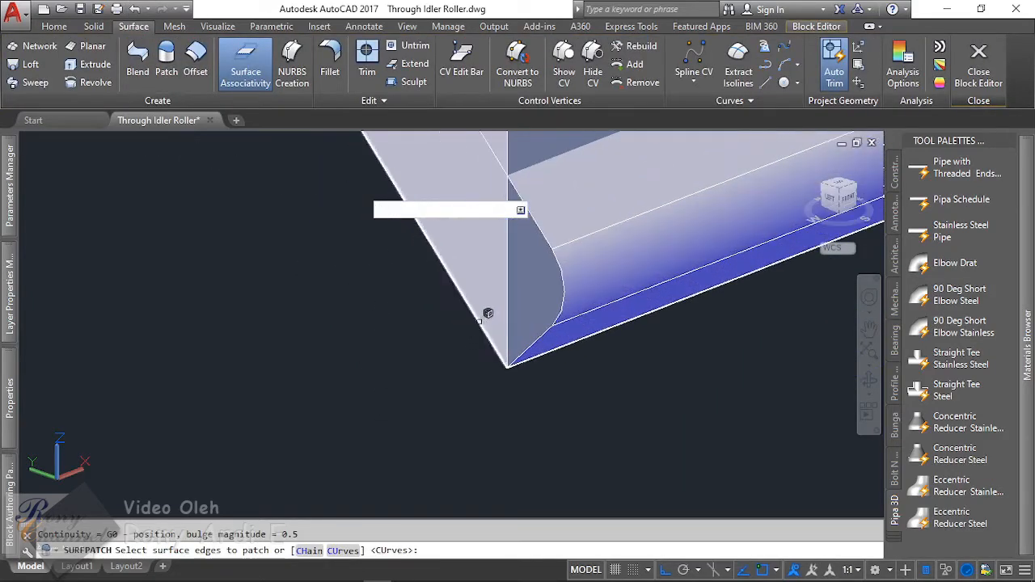
click(483, 317)
scroll(547, 334, up, 1)
click(539, 336)
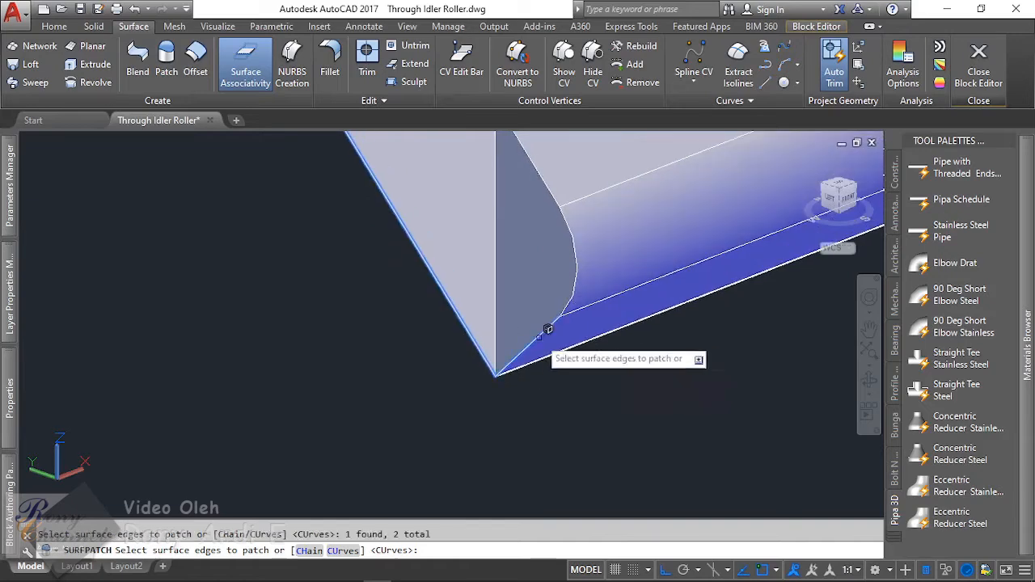
click(562, 201)
shift+middle_drag(593, 351, 547, 245)
click(544, 254)
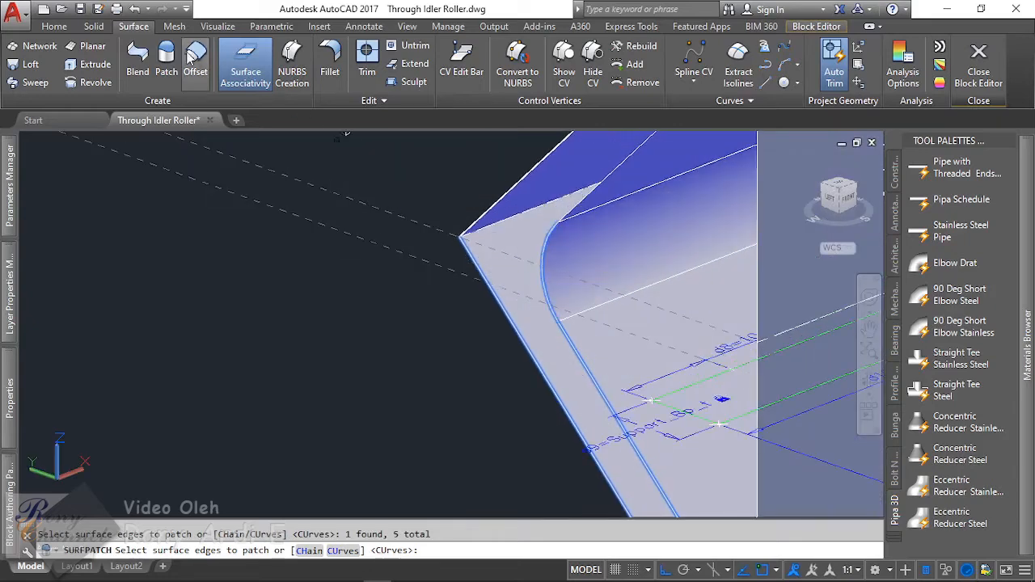
shift+middle_drag(567, 340, 522, 386)
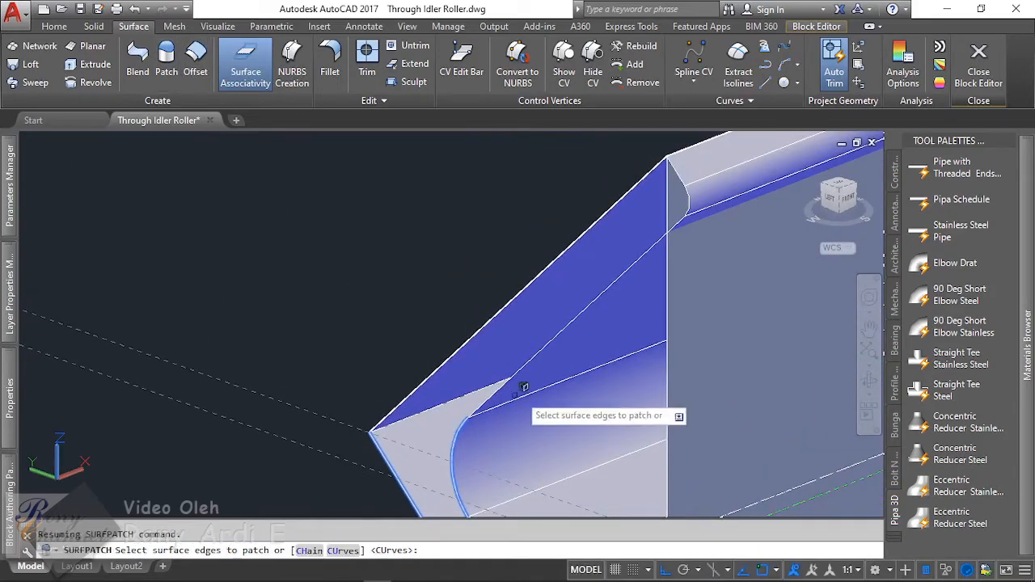
click(550, 342)
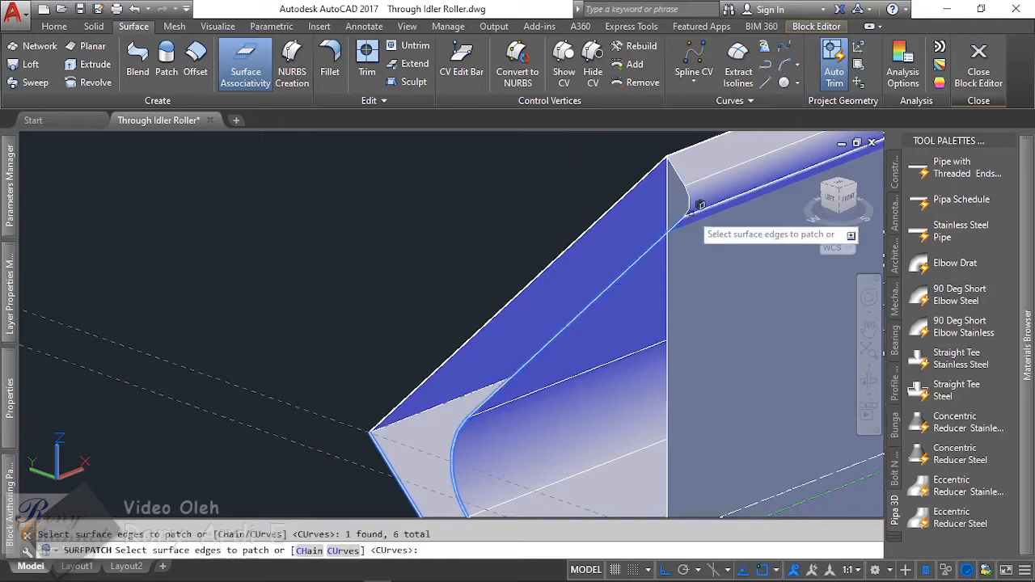
scroll(694, 202, up, 2)
click(691, 193)
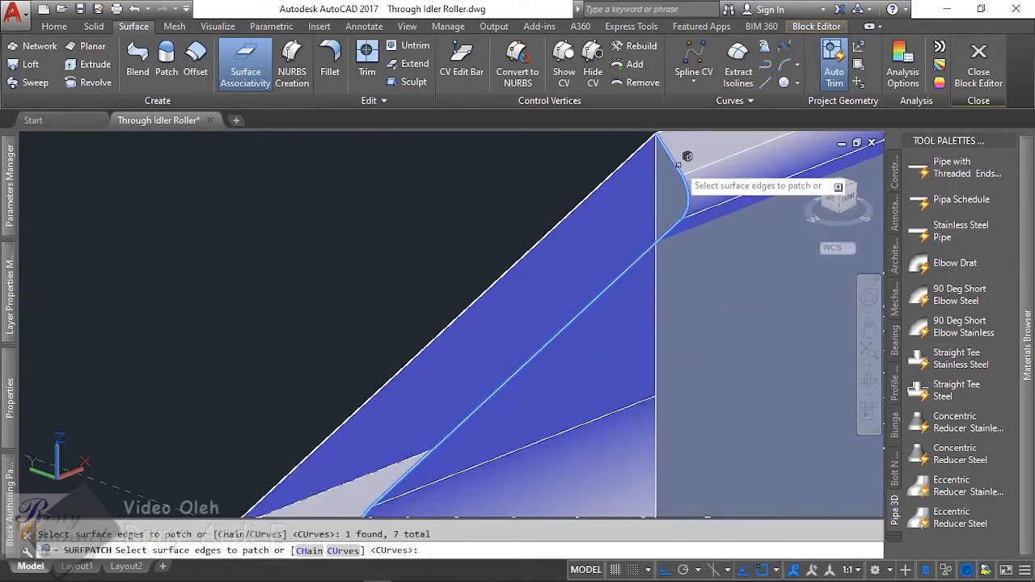
click(632, 152)
click(631, 152)
scroll(566, 227, down, 3)
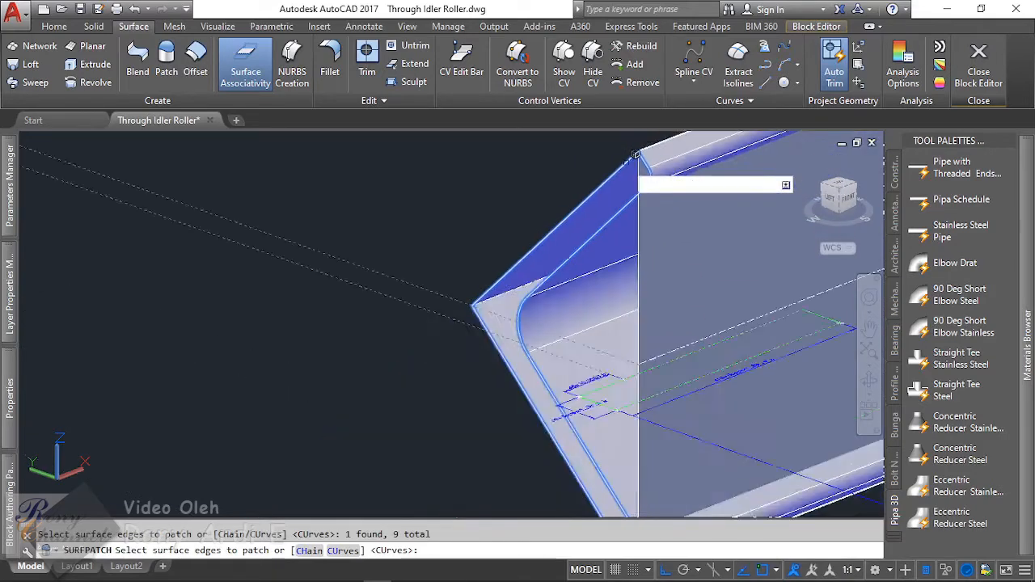
scroll(396, 293, down, 3)
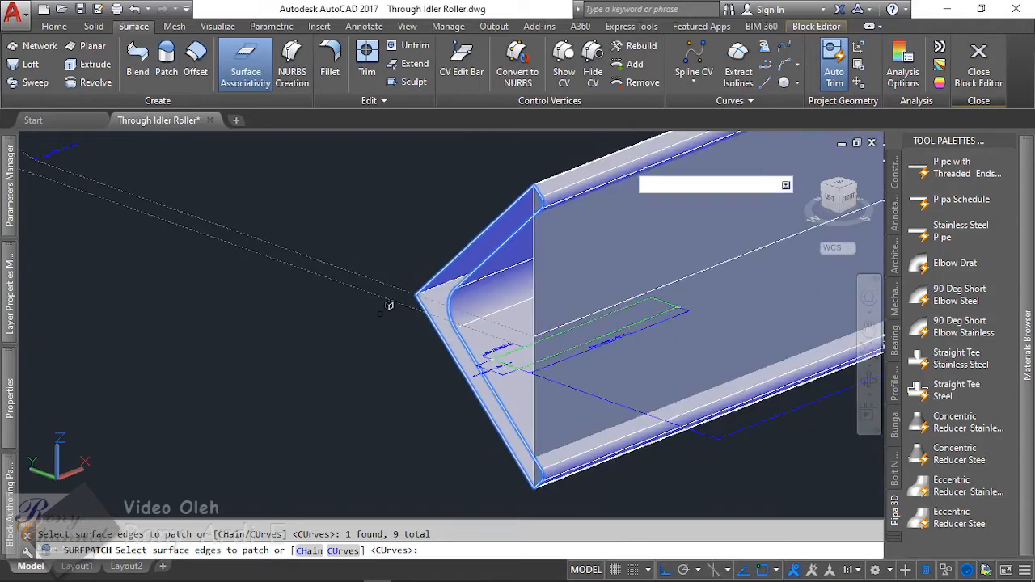
key(Return)
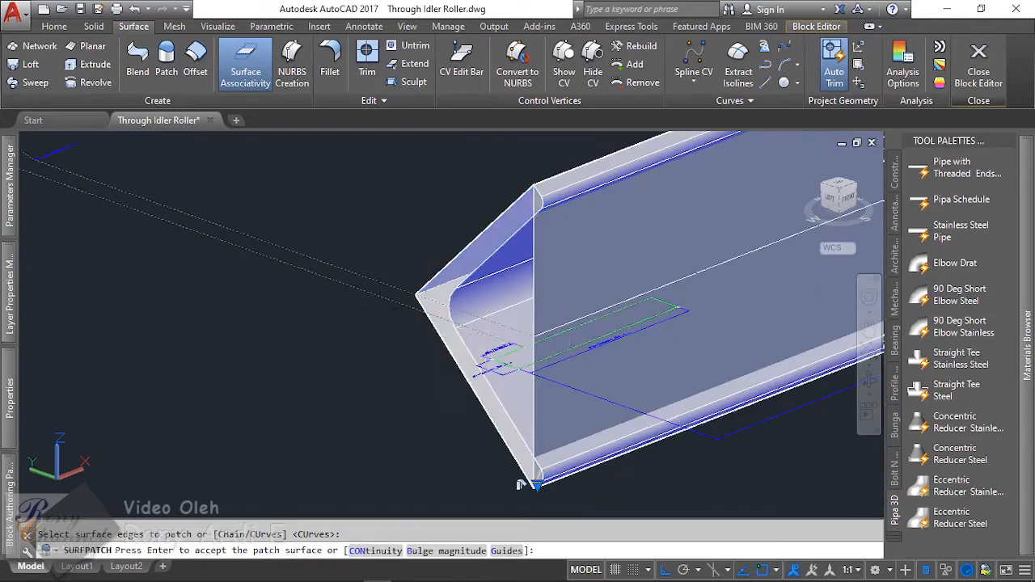
scroll(378, 311, down, 5)
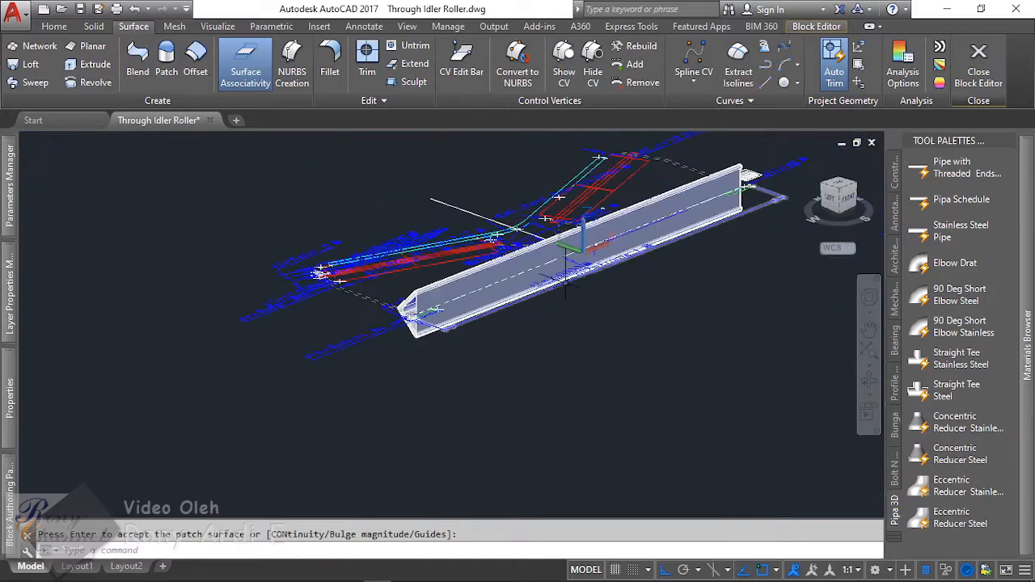
shift+middle_drag(602, 208, 613, 271)
key(Return)
Step: Patch the angle profile's opposite, right end with a surface bounded by both legs' outer, inner and fillet edges
scroll(613, 275, up, 5)
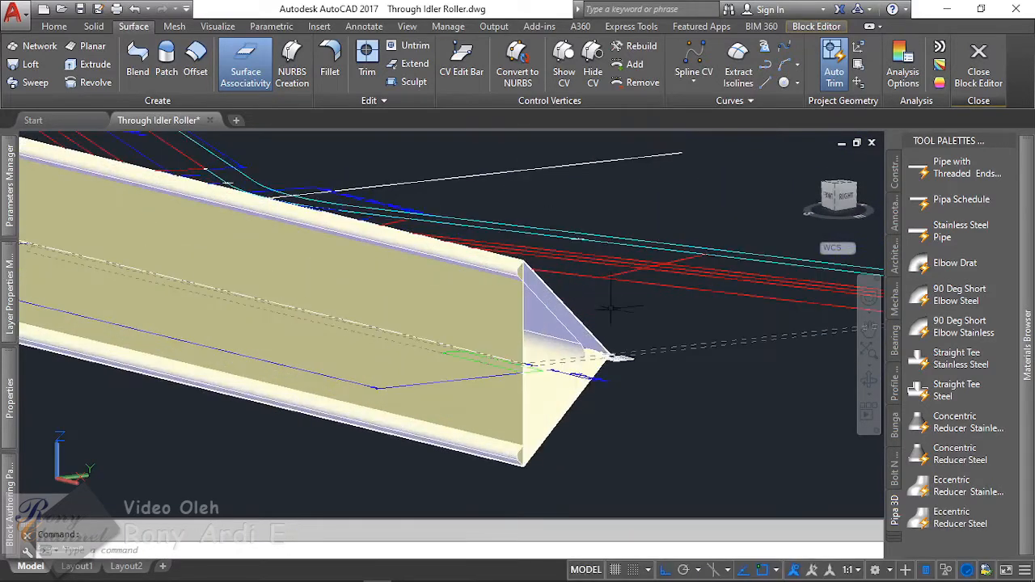
click(167, 61)
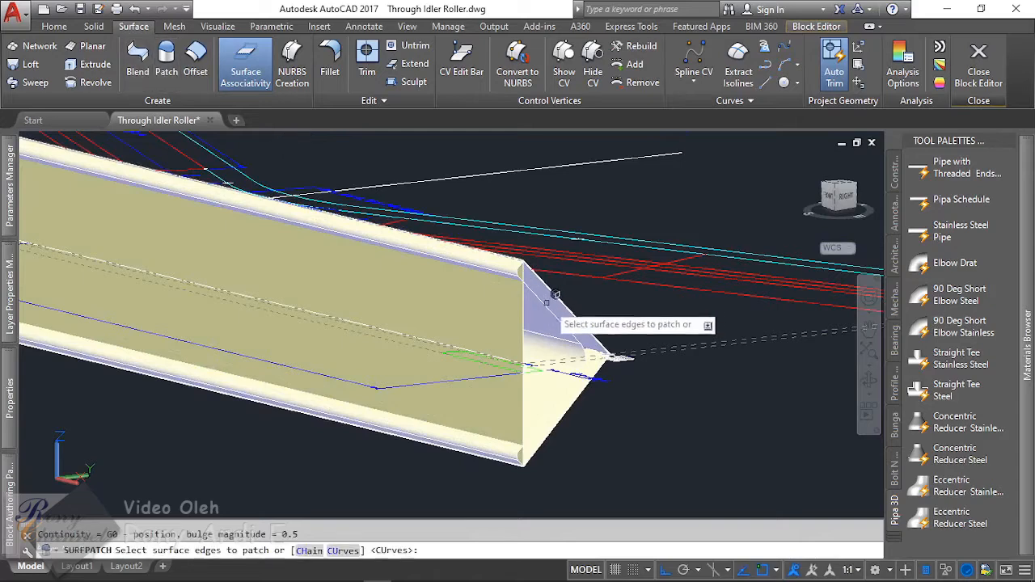
scroll(555, 273, up, 1)
click(558, 324)
scroll(514, 239, up, 2)
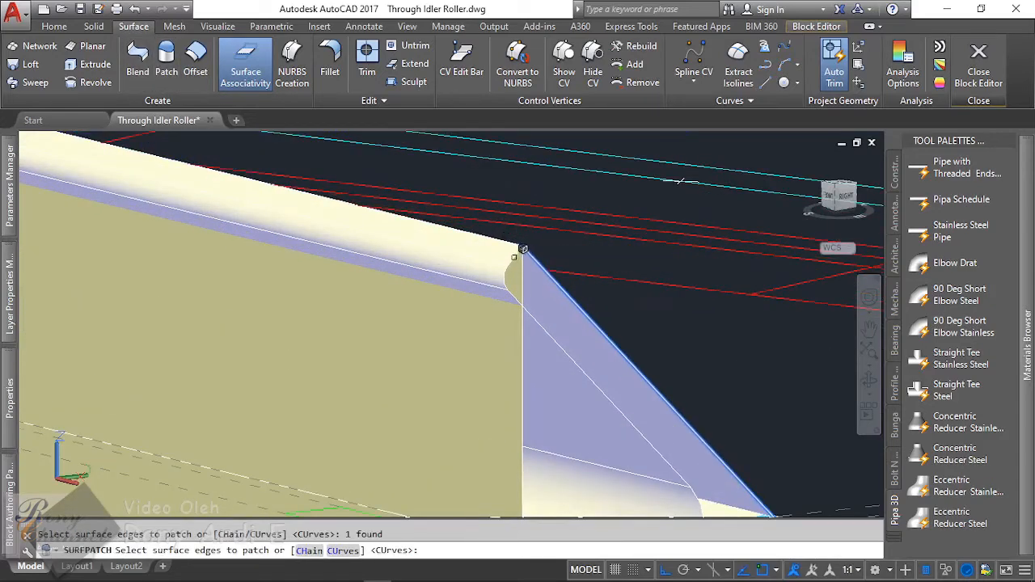
click(522, 248)
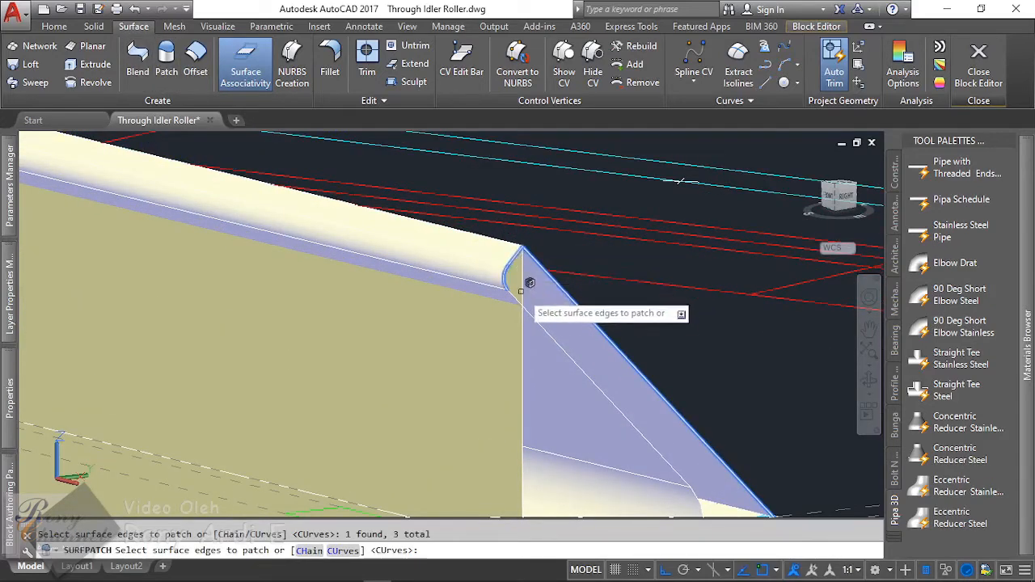
click(533, 313)
shift+middle_drag(532, 313, 495, 288)
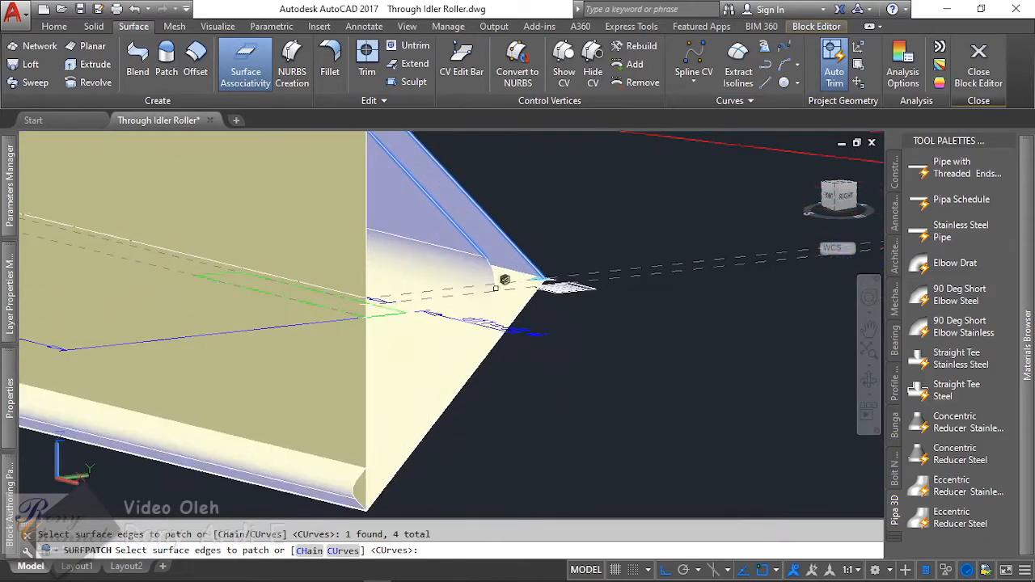
click(495, 276)
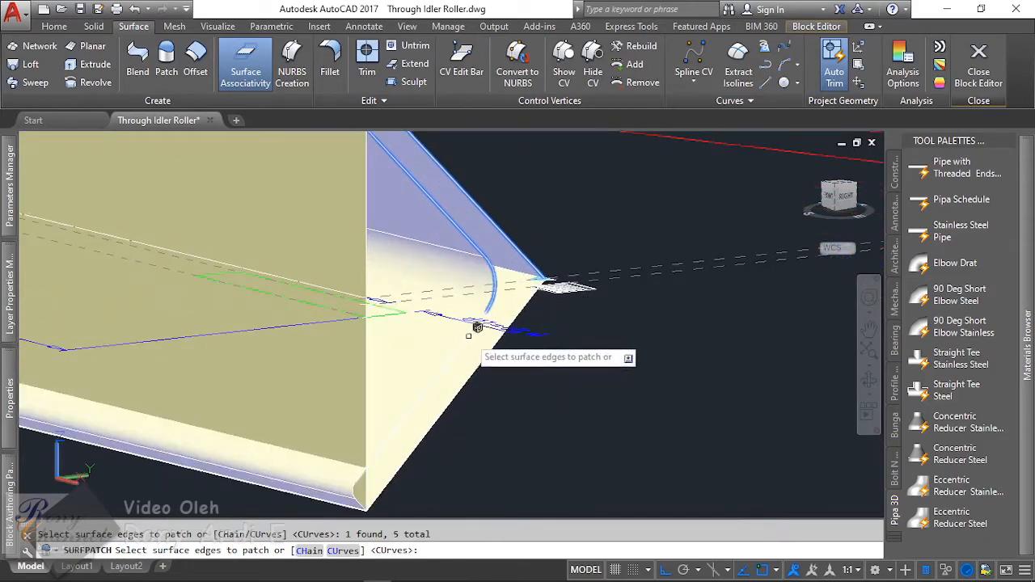
scroll(361, 477, up, 2)
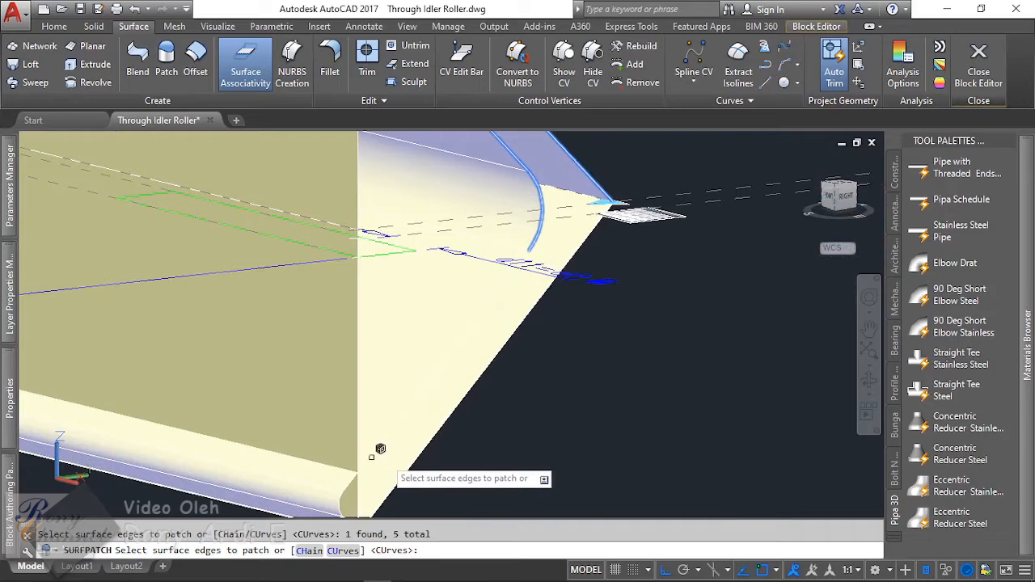
shift+middle_drag(371, 457, 361, 455)
click(361, 455)
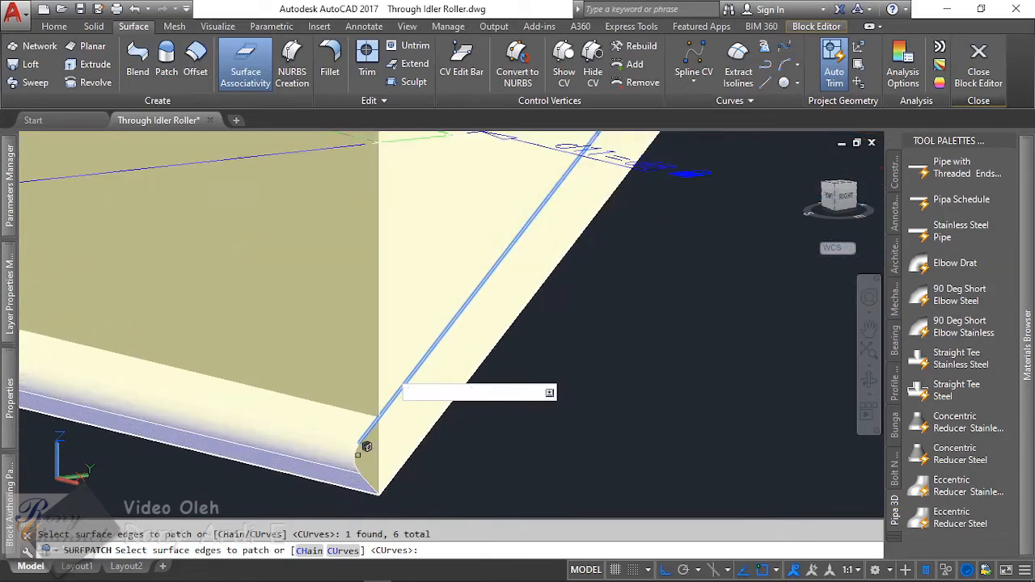
click(363, 446)
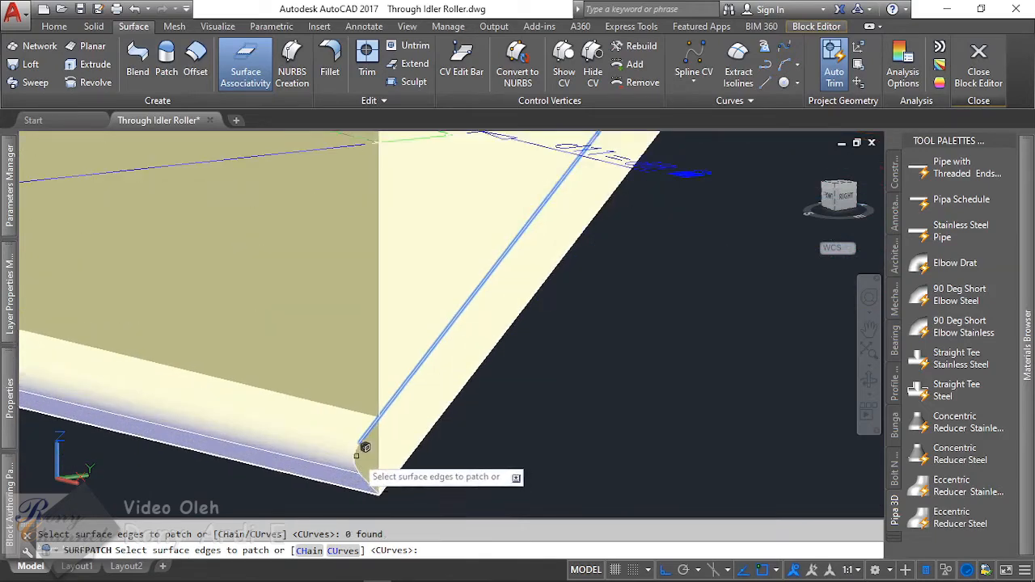
click(366, 464)
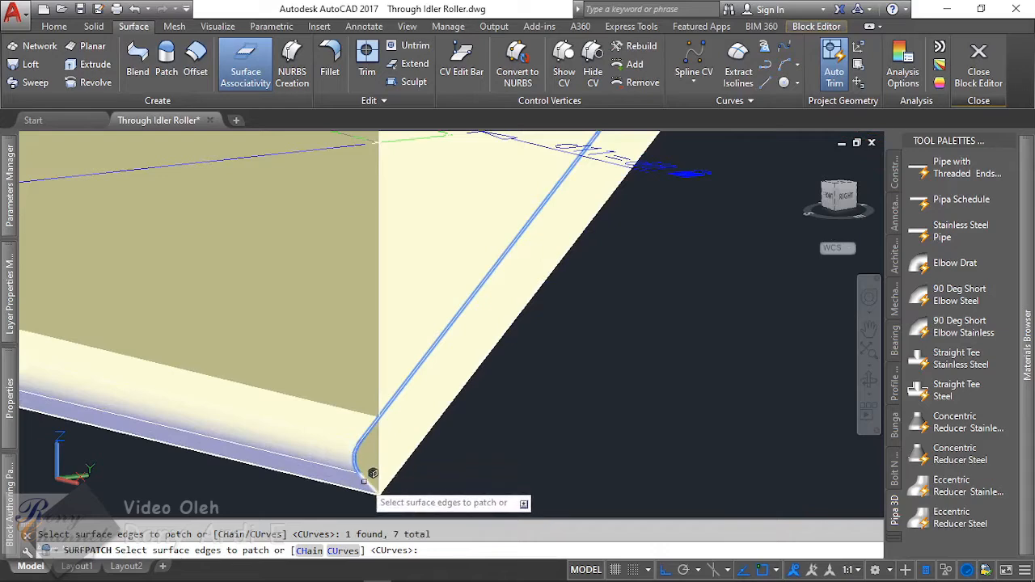
shift+middle_drag(374, 473, 494, 446)
click(417, 483)
key(Return)
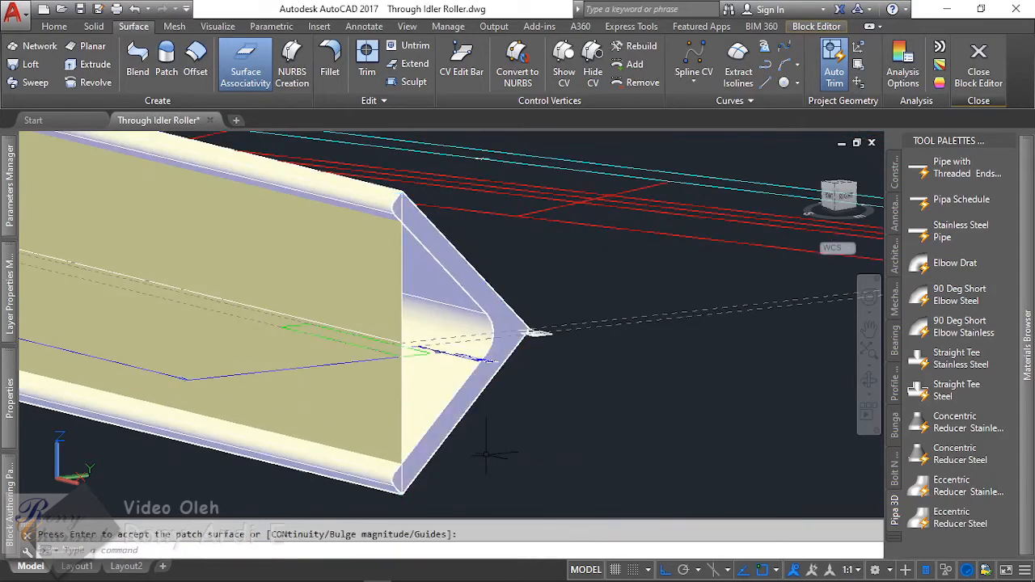
scroll(499, 319, up, 2)
scroll(594, 373, down, 4)
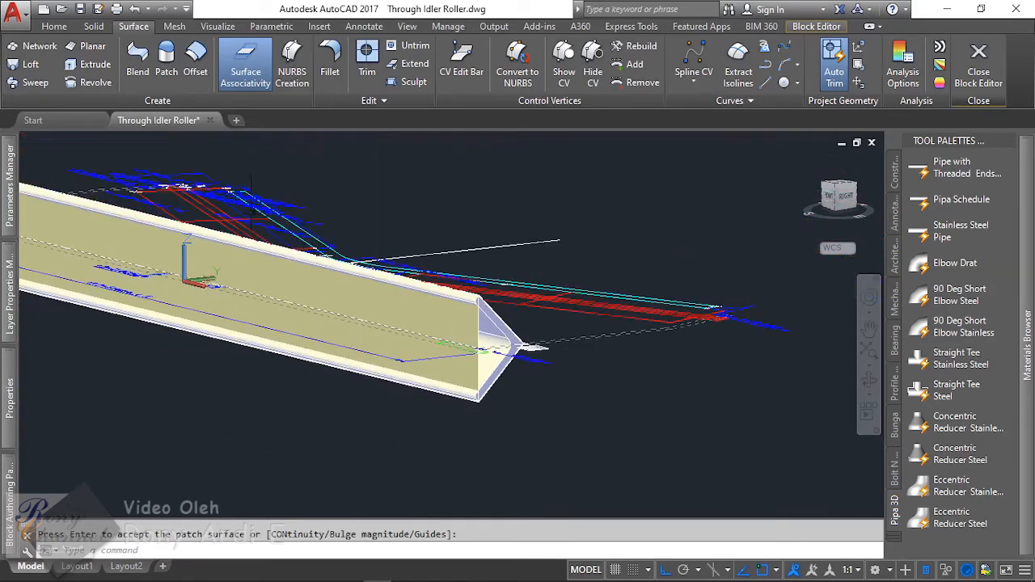
Step: Inspect the dashed construction outline of the bent shaft bracket near the angle profile's left end
scroll(521, 280, down, 3)
shift+middle_drag(526, 307, 497, 243)
key(Return)
scroll(251, 251, up, 4)
shift+middle_drag(251, 251, 292, 262)
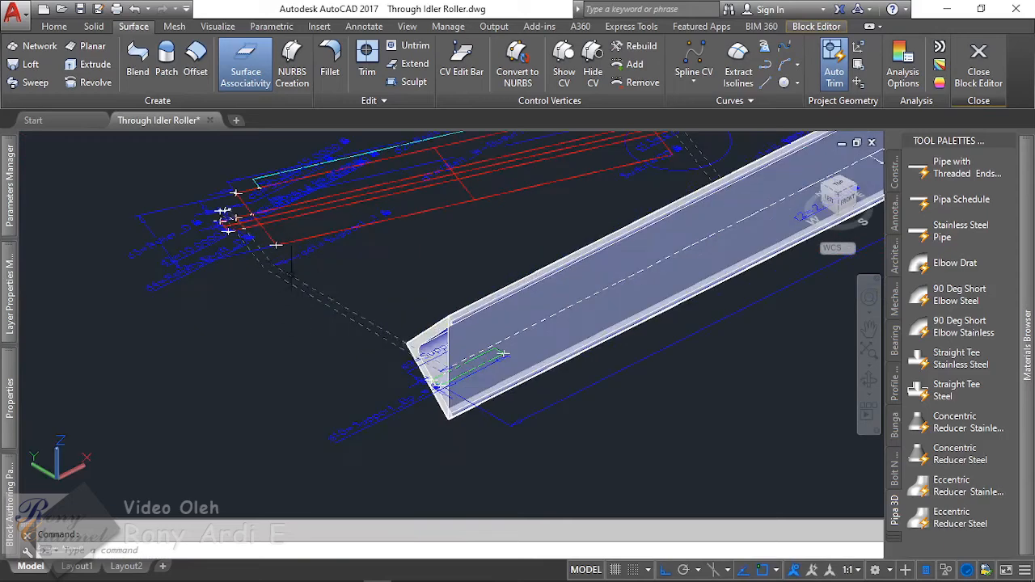
shift+middle_drag(380, 341, 260, 229)
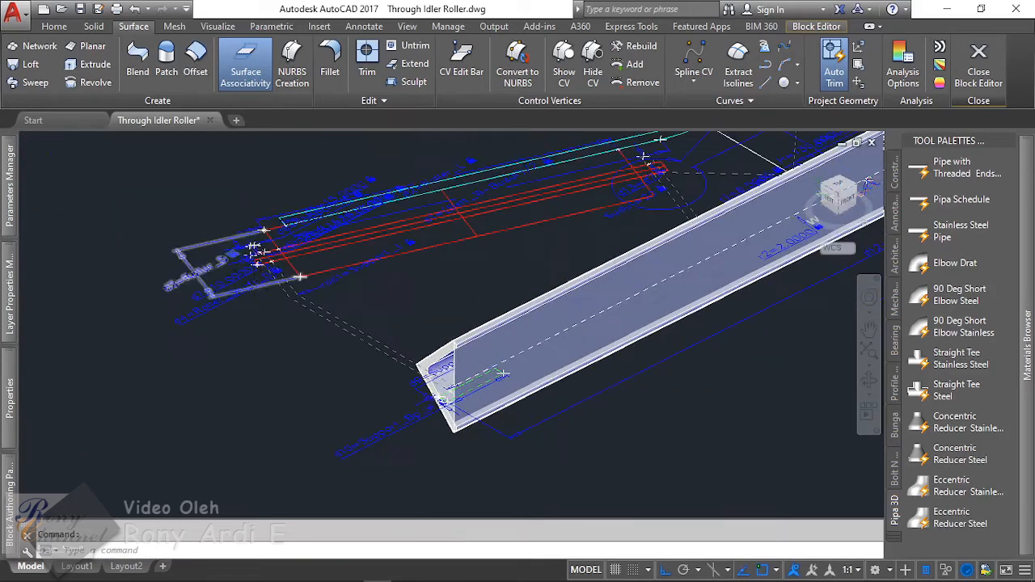
scroll(260, 229, up, 3)
scroll(260, 229, up, 3)
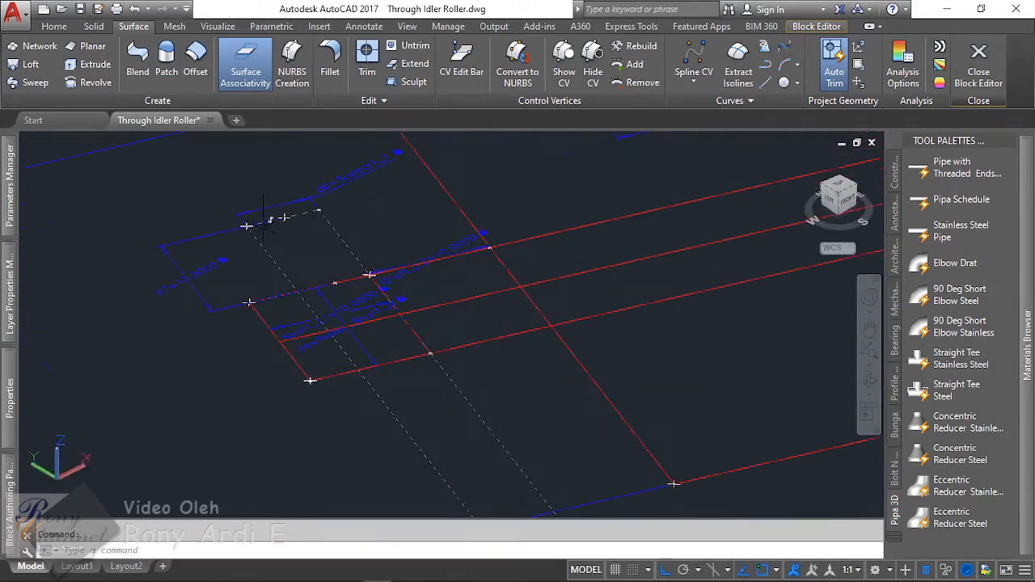
scroll(230, 203, down, 2)
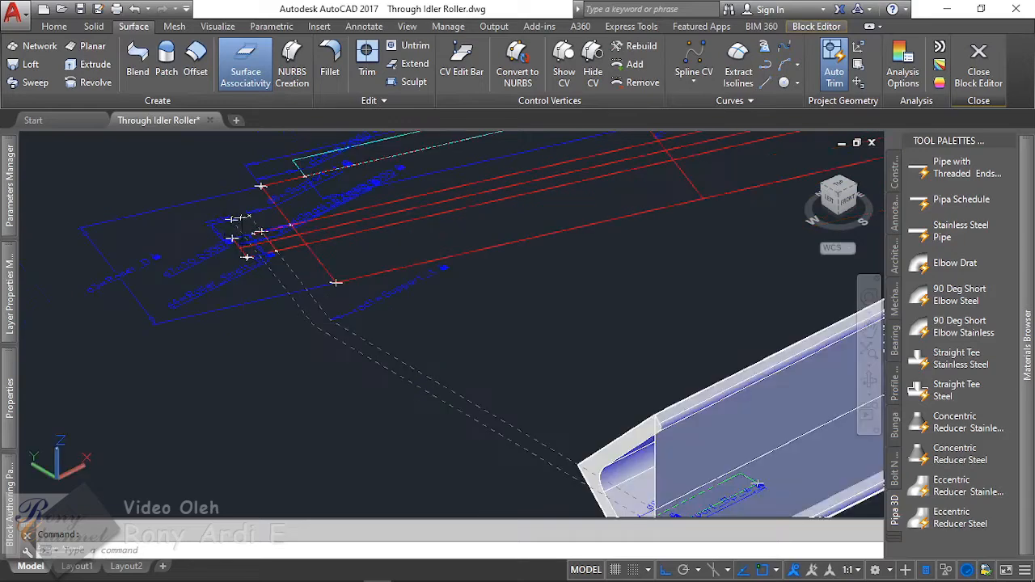
scroll(311, 247, up, 3)
mouse_move(312, 247)
shift+middle_down()
mouse_move(340, 257)
mouse_move(297, 243)
shift+middle_up()
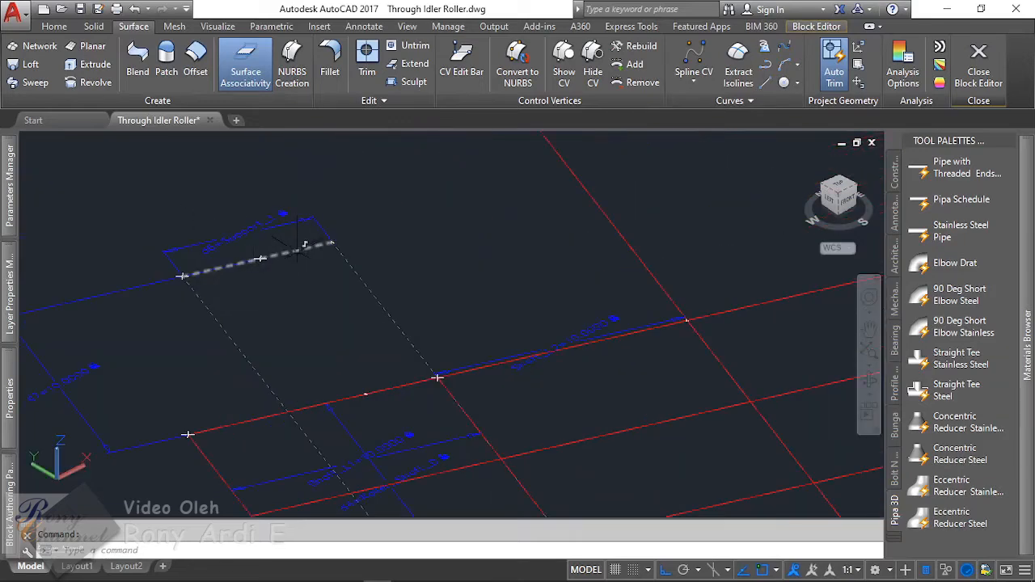
scroll(209, 232, down, 3)
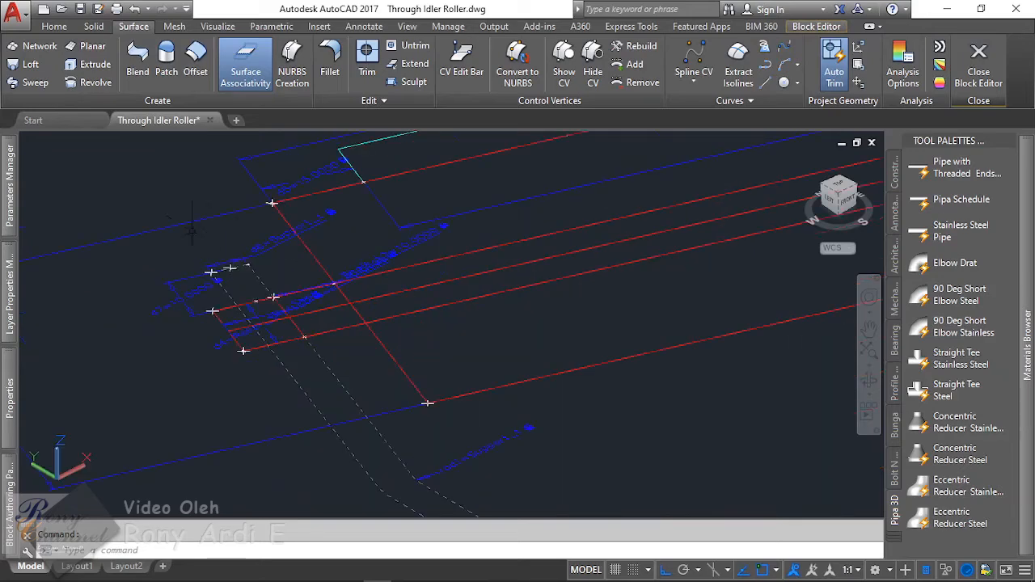
scroll(191, 230, down, 2)
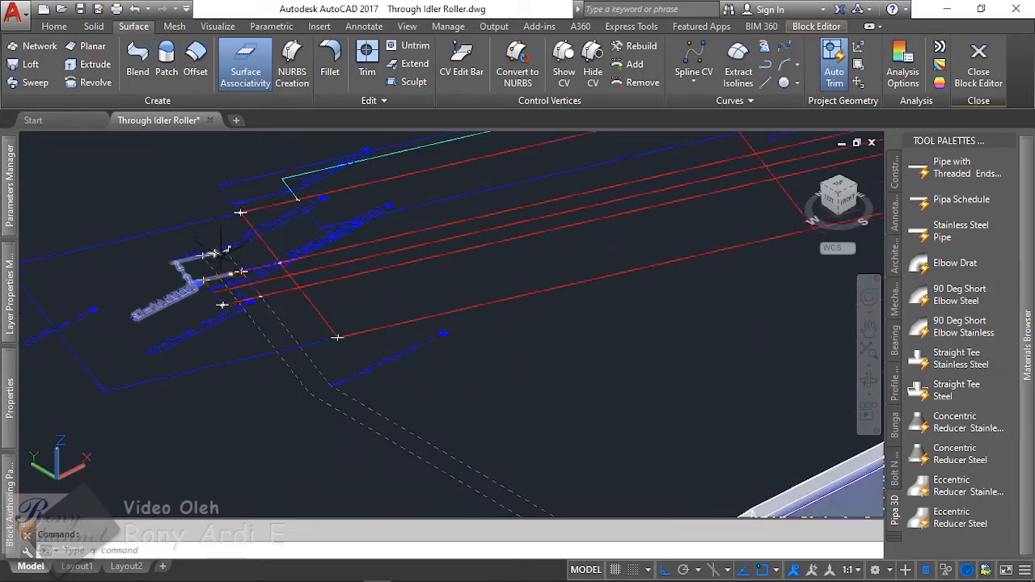
scroll(225, 249, up, 2)
scroll(227, 245, down, 2)
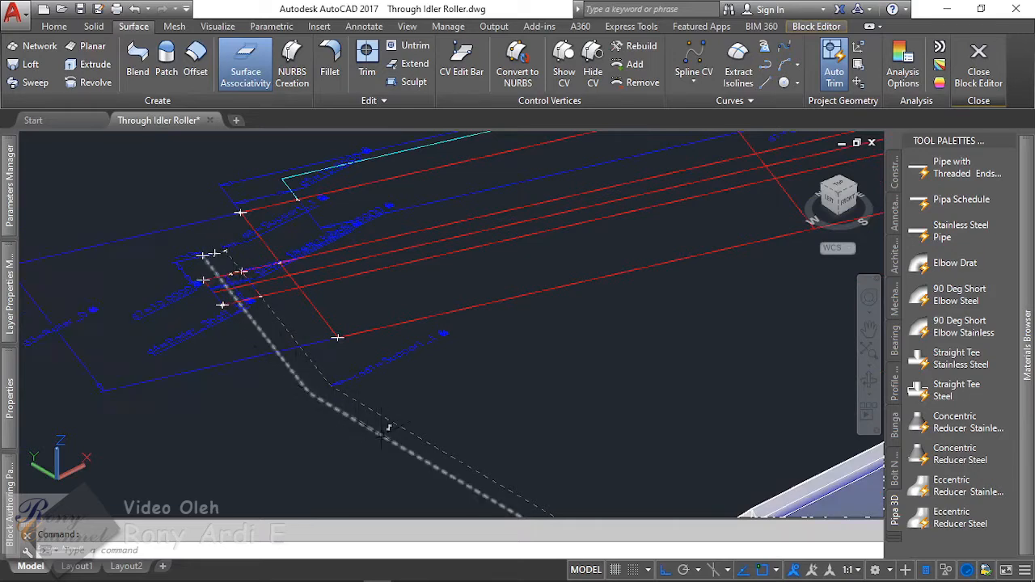
Step: Extrude the left bracket's short dashed end line as a surface, using the long bent dashed line as the path
click(91, 67)
scroll(260, 437, up, 3)
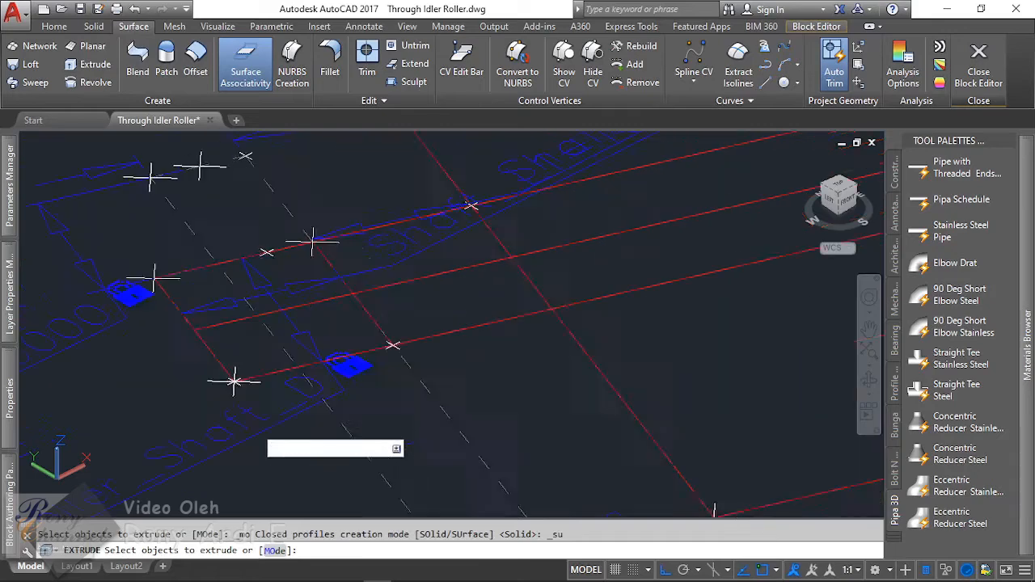
scroll(260, 437, up, 3)
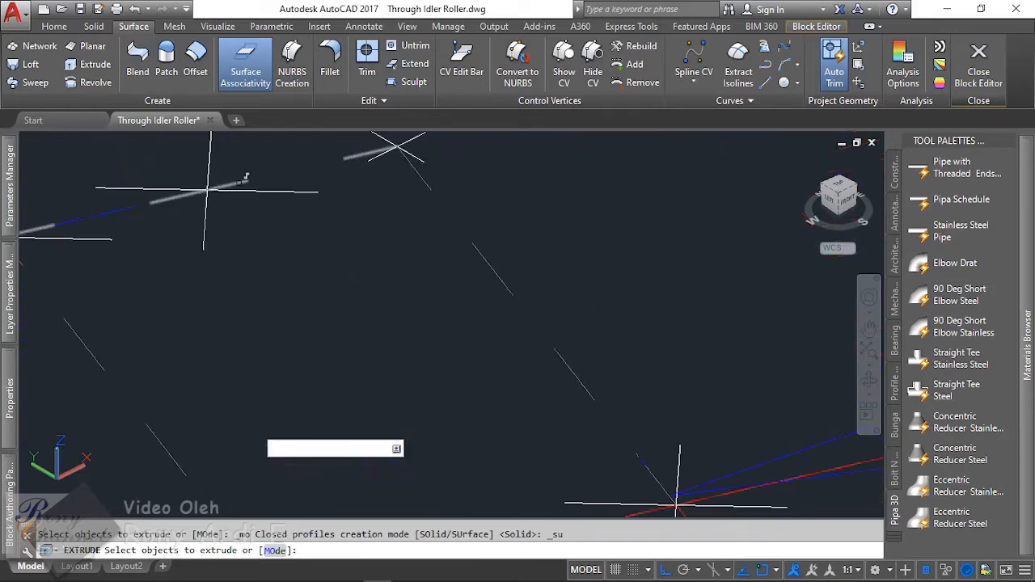
click(208, 189)
scroll(243, 188, down, 4)
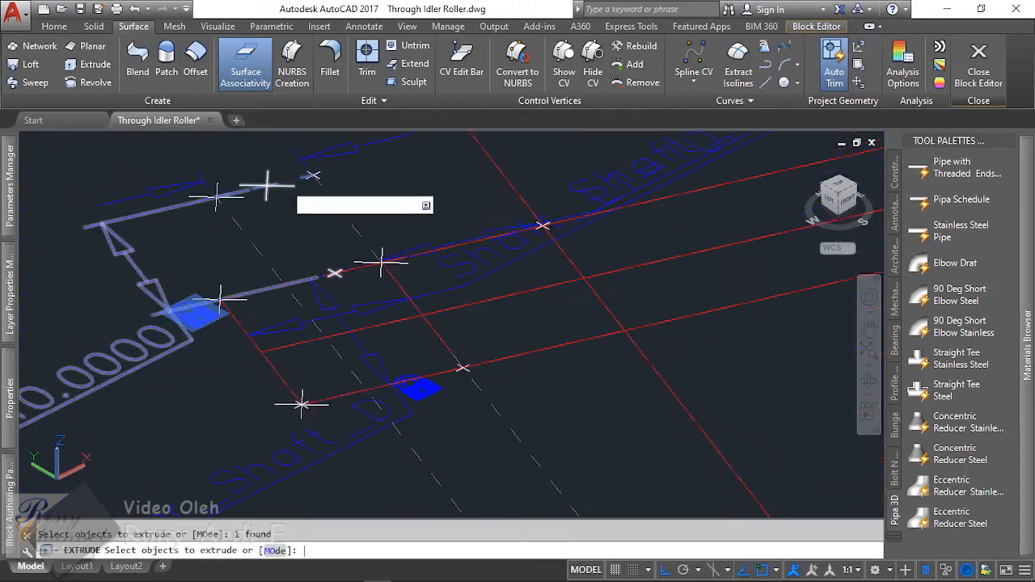
key(Return)
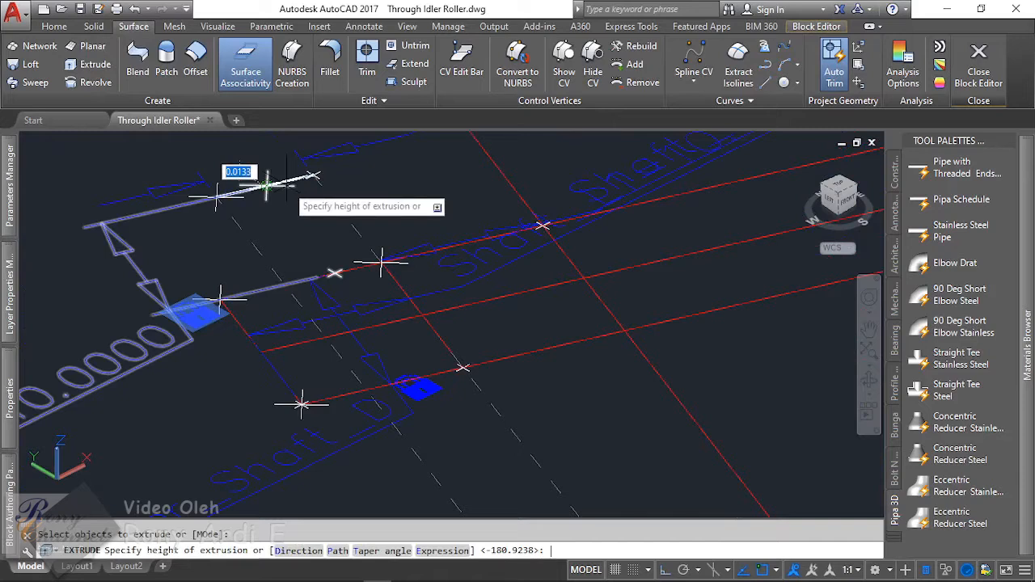
click(337, 550)
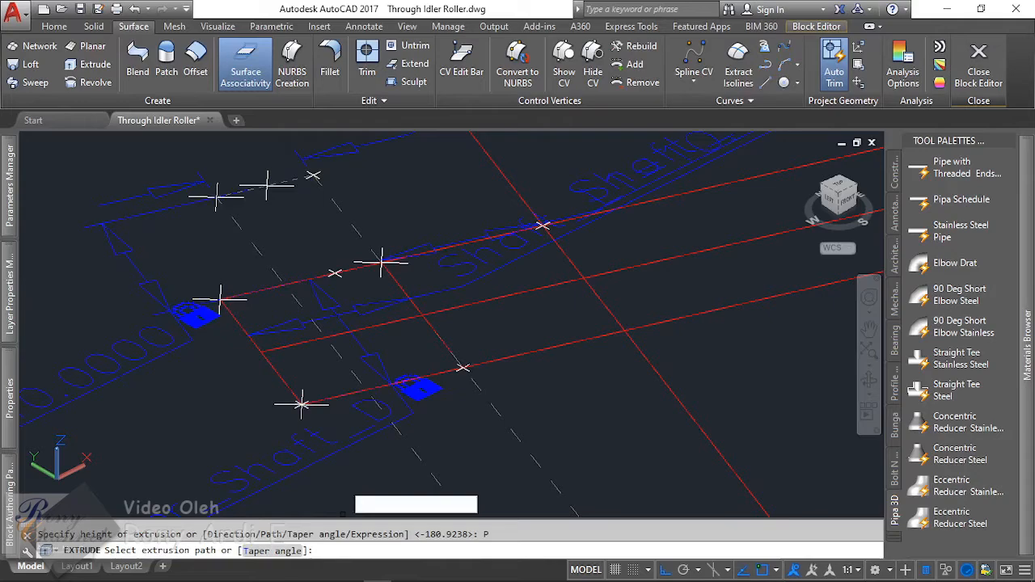
click(266, 264)
scroll(220, 300, down, 3)
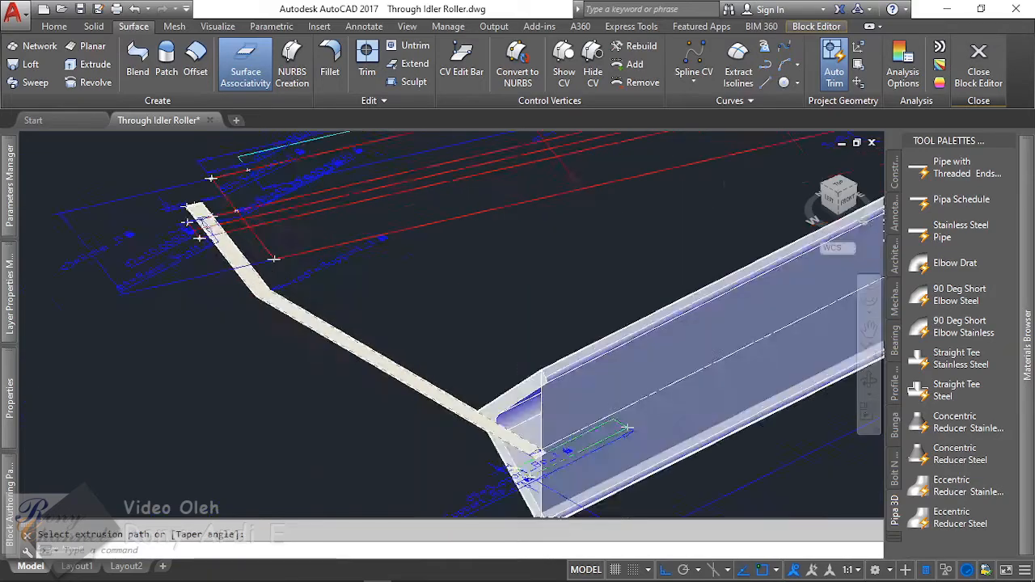
Step: Convert the left bracket's extruded bent strip surface to construction geometry
scroll(255, 404, up, 3)
scroll(256, 404, down, 3)
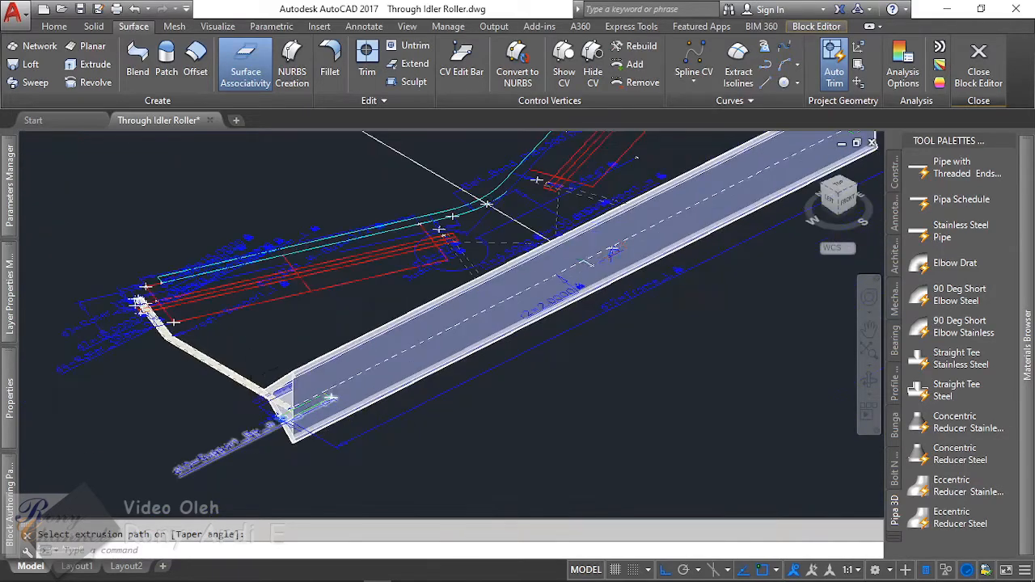
scroll(145, 339, up, 4)
click(147, 340)
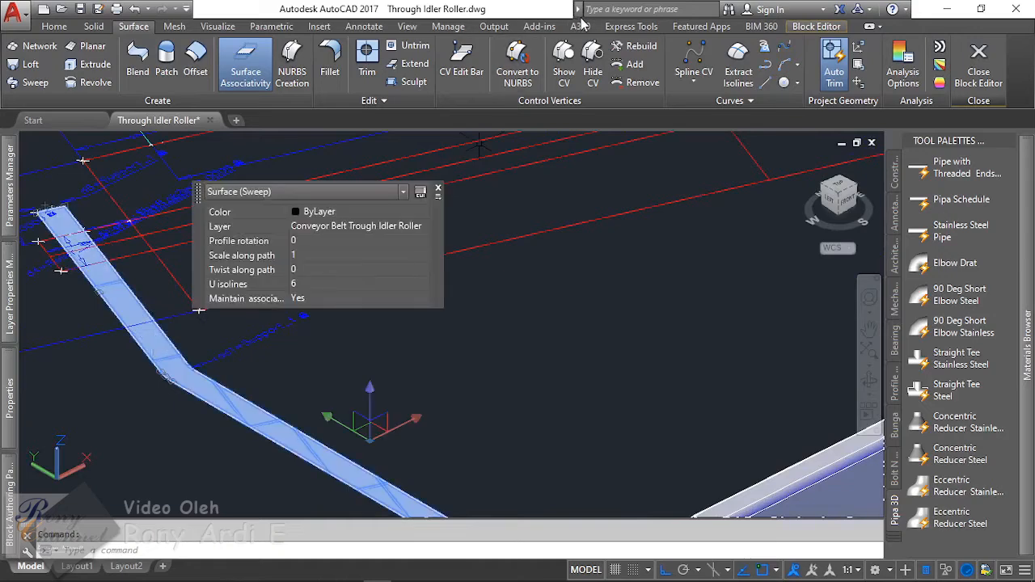
click(814, 26)
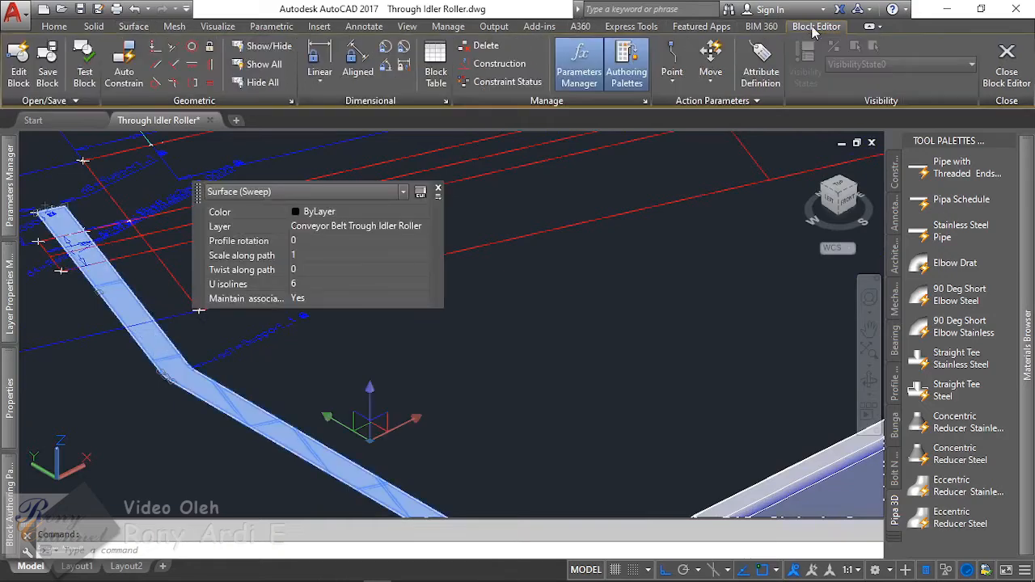
click(489, 64)
key(Return)
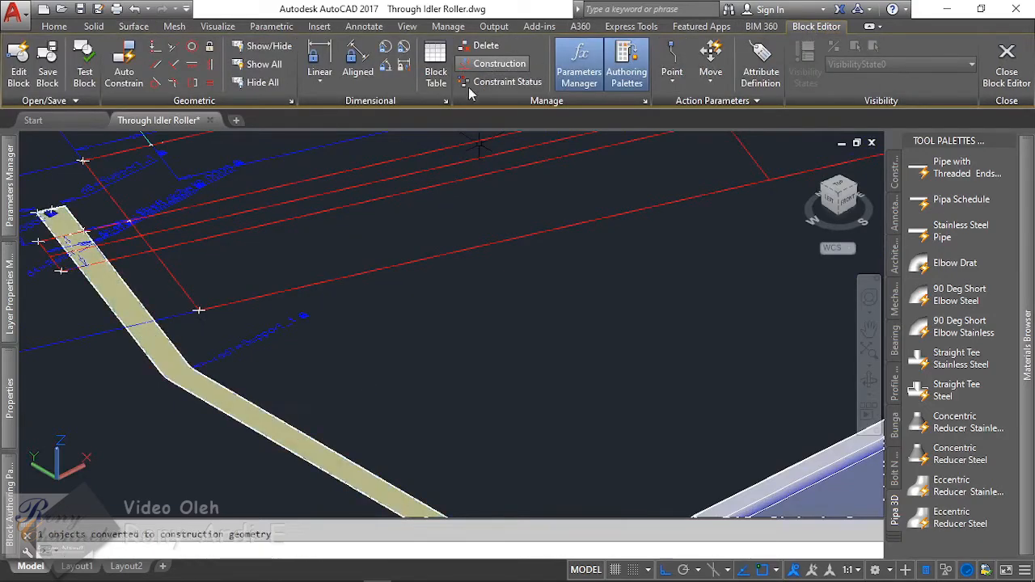
Step: Extrude the right bracket's short dashed end line as a surface along its long bent dashed line
scroll(602, 161, down, 5)
scroll(467, 324, up, 8)
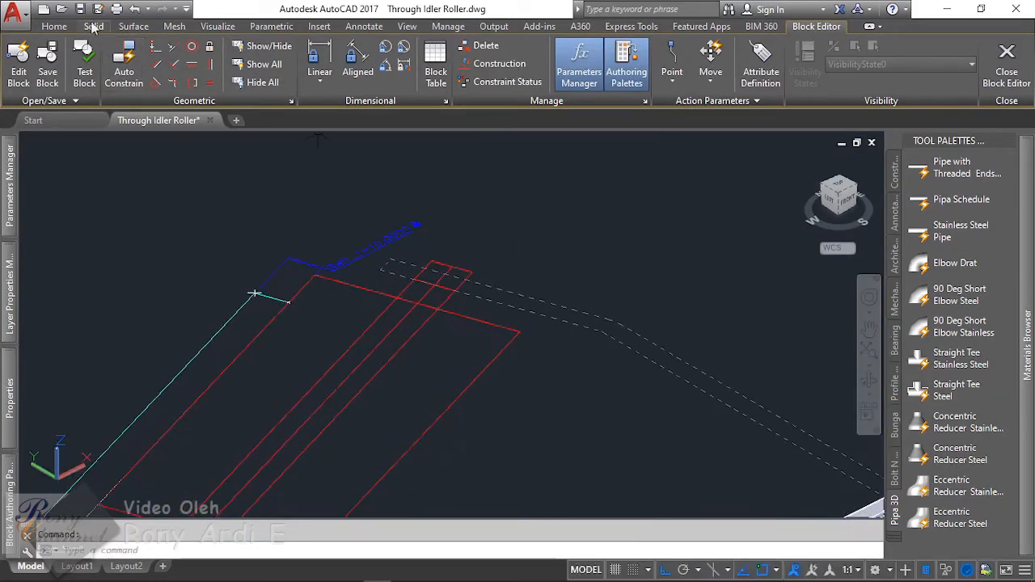
click(133, 26)
click(90, 64)
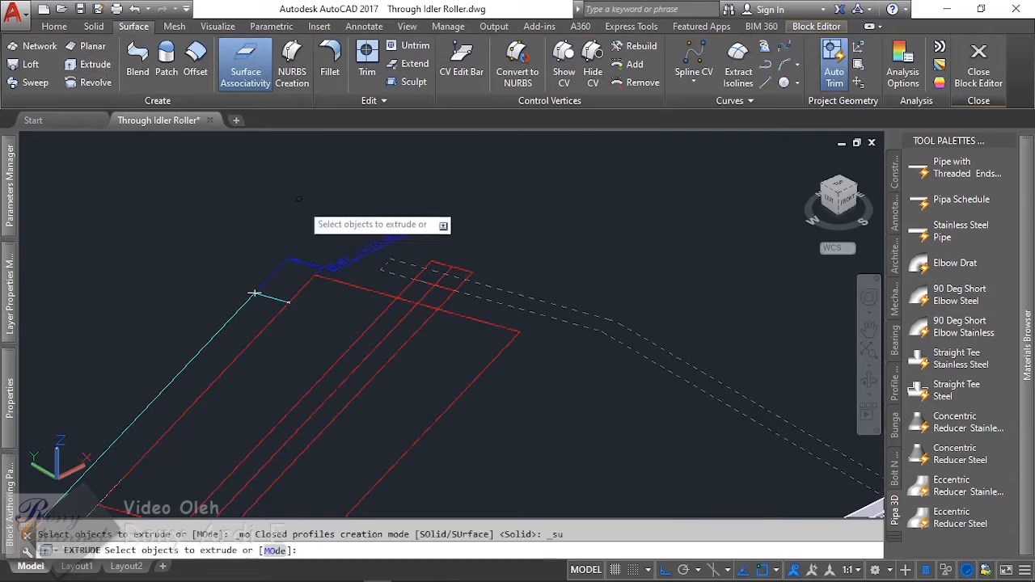
scroll(97, 339, up, 3)
click(427, 263)
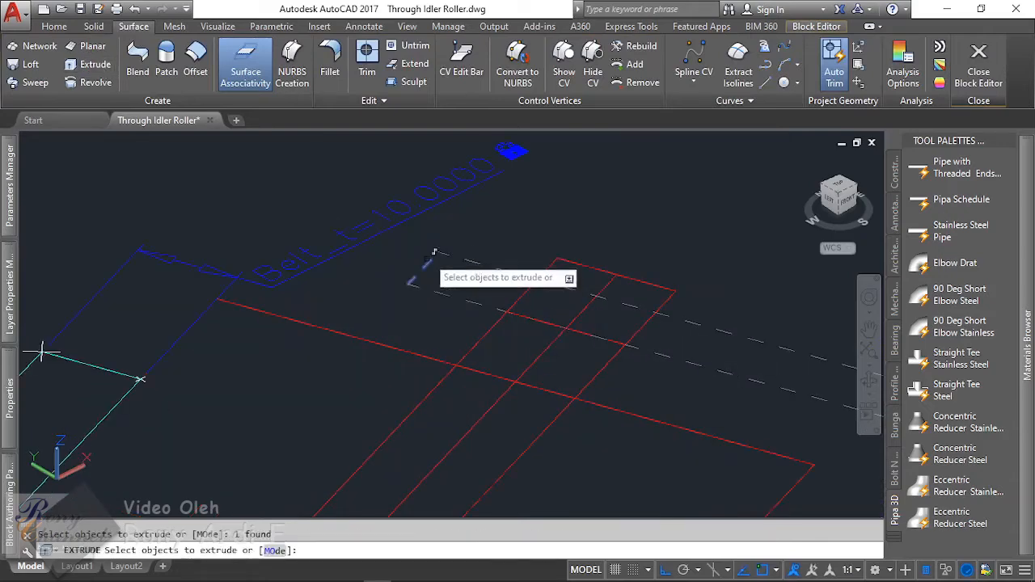
key(Return)
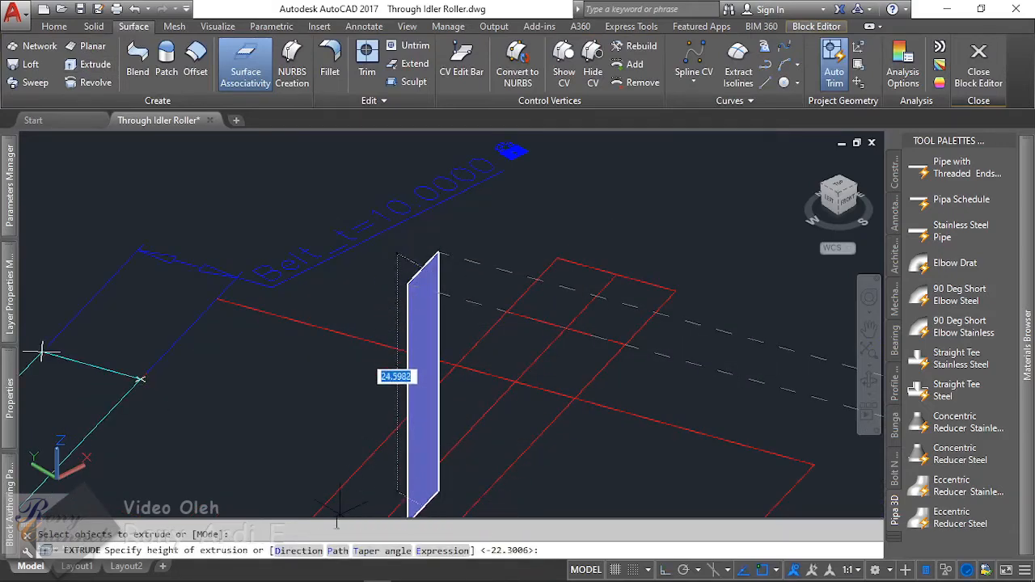
click(337, 551)
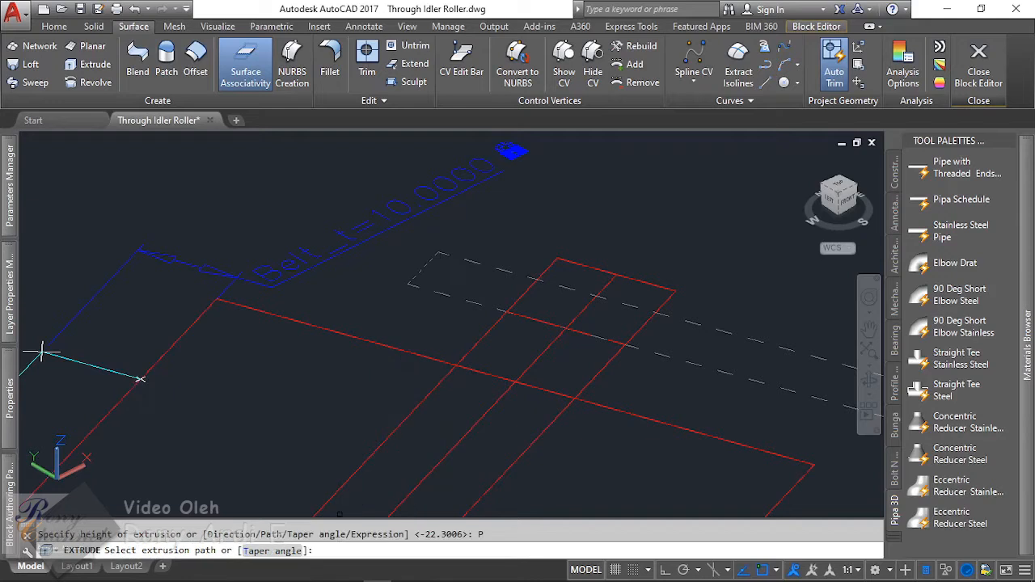
click(500, 271)
key(Return)
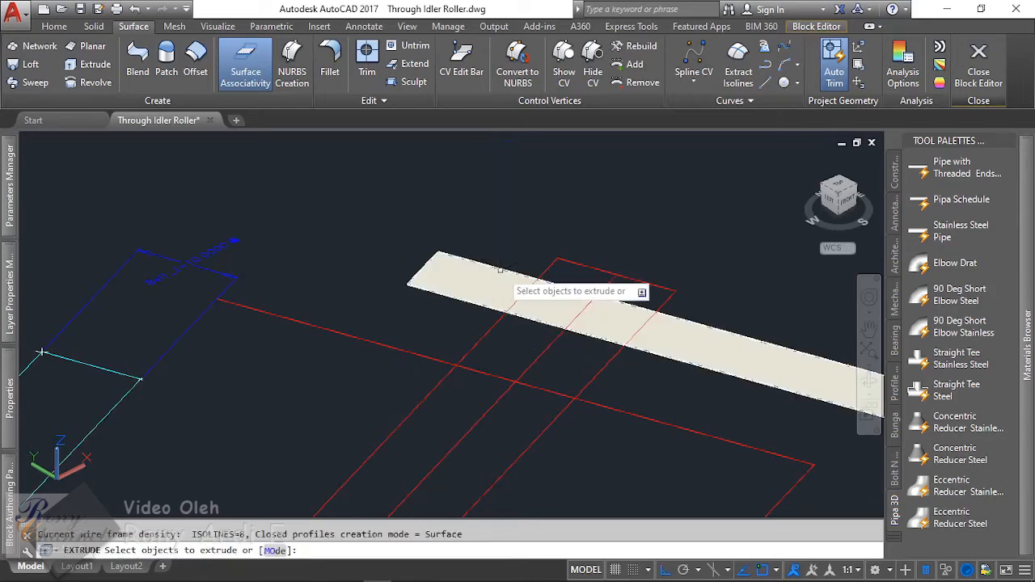
key(Escape)
Step: Convert the right bracket's extruded strip surface to construction geometry
click(490, 267)
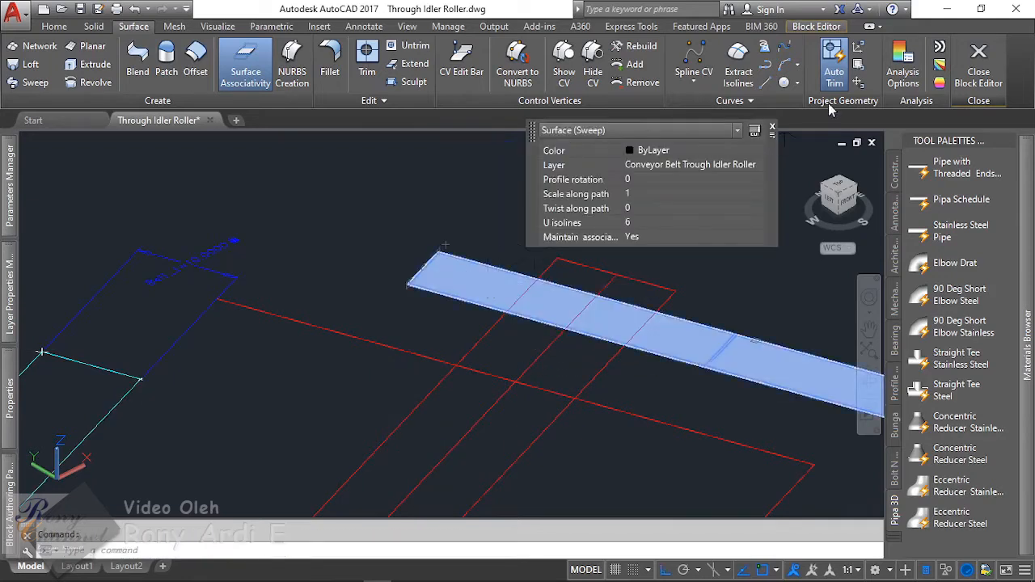
click(817, 26)
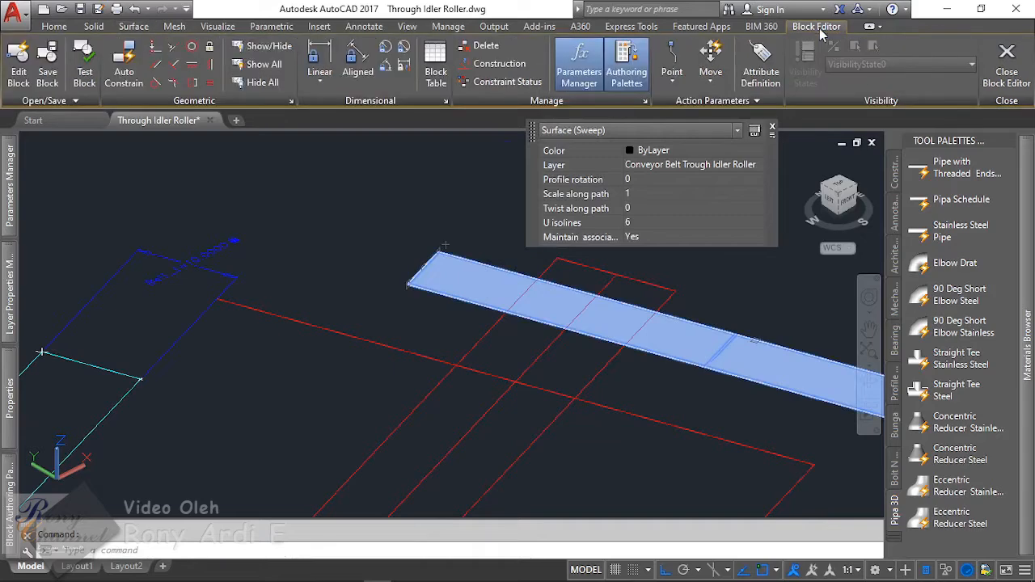
click(501, 65)
key(Return)
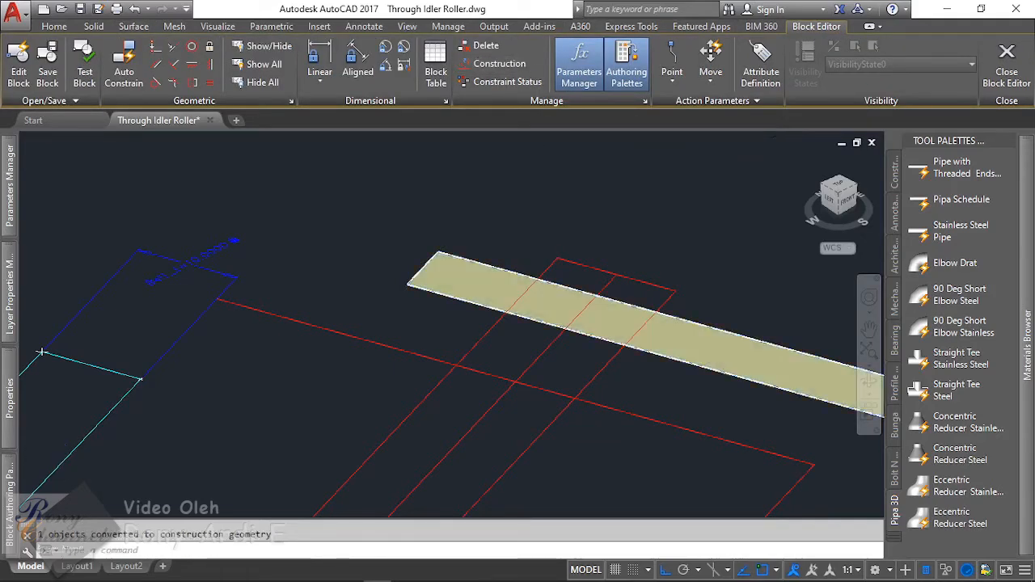
Step: Set up a surface offset of the left bracket's bent strip with its distance given as an expression
scroll(561, 168, down, 4)
scroll(619, 171, down, 3)
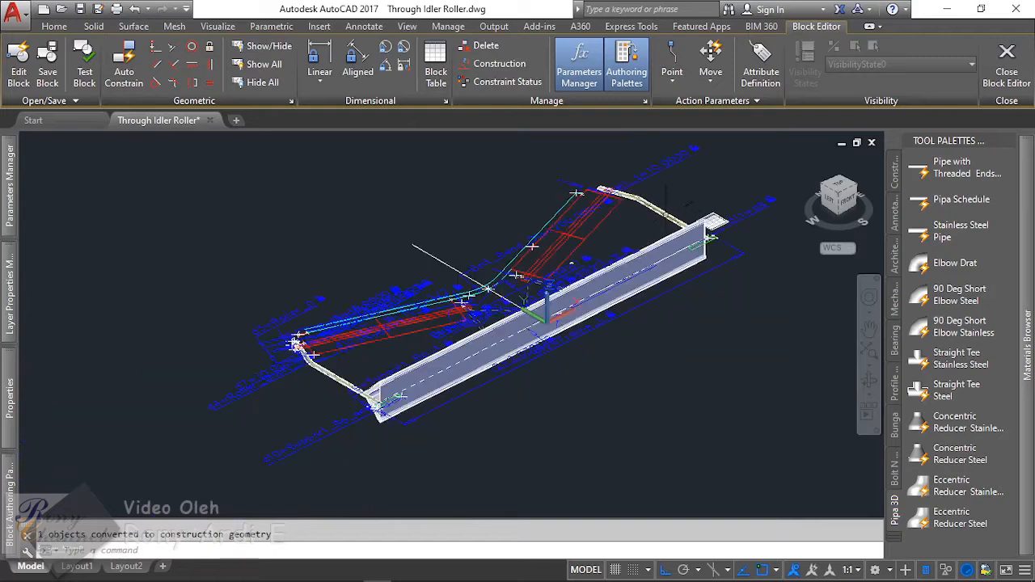
shift+middle_drag(415, 277, 279, 257)
scroll(262, 287, up, 3)
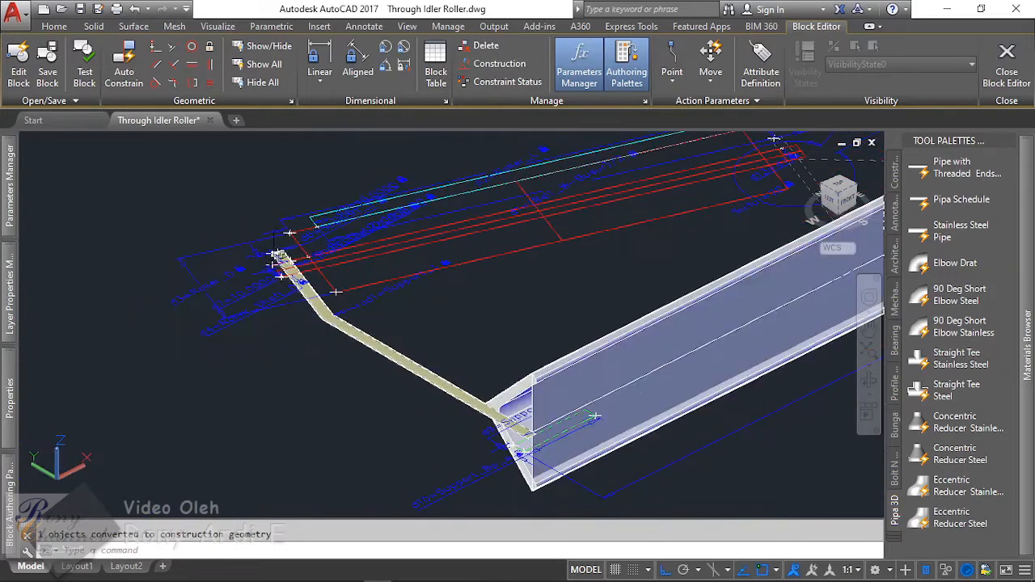
shift+middle_drag(396, 372, 385, 368)
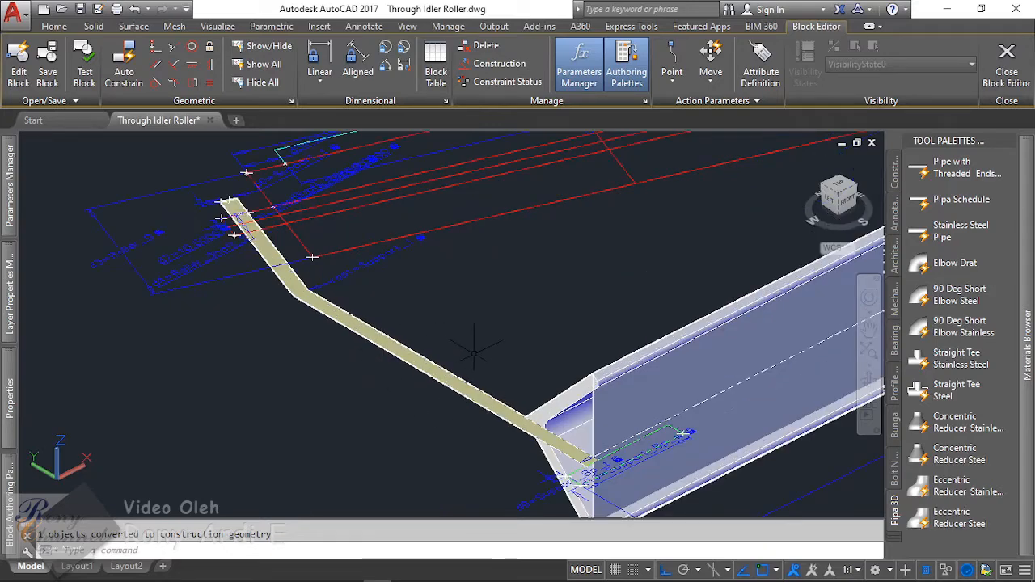
scroll(265, 304, up, 3)
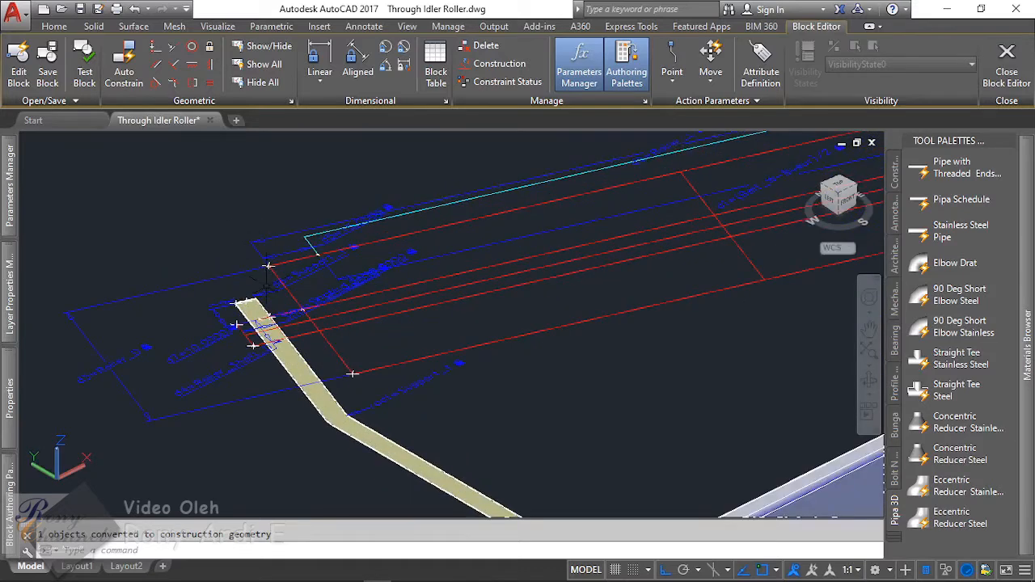
scroll(248, 243, down, 3)
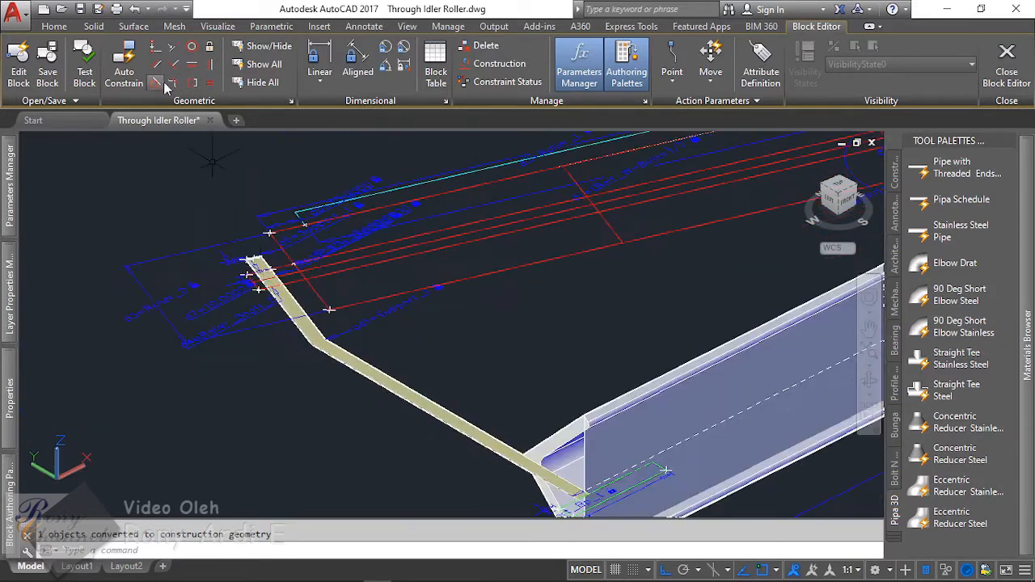
click(133, 26)
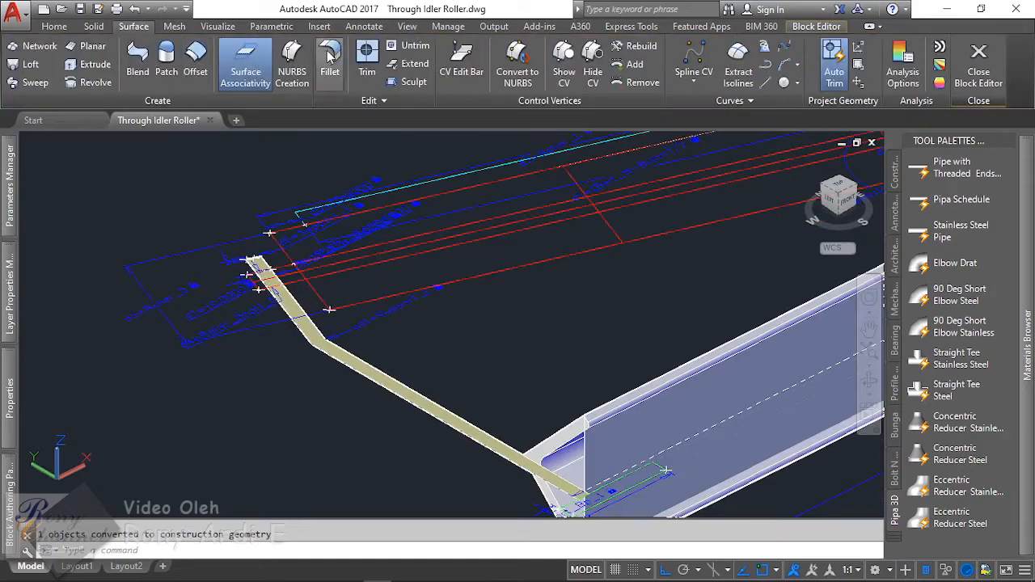
click(195, 61)
scroll(316, 195, up, 4)
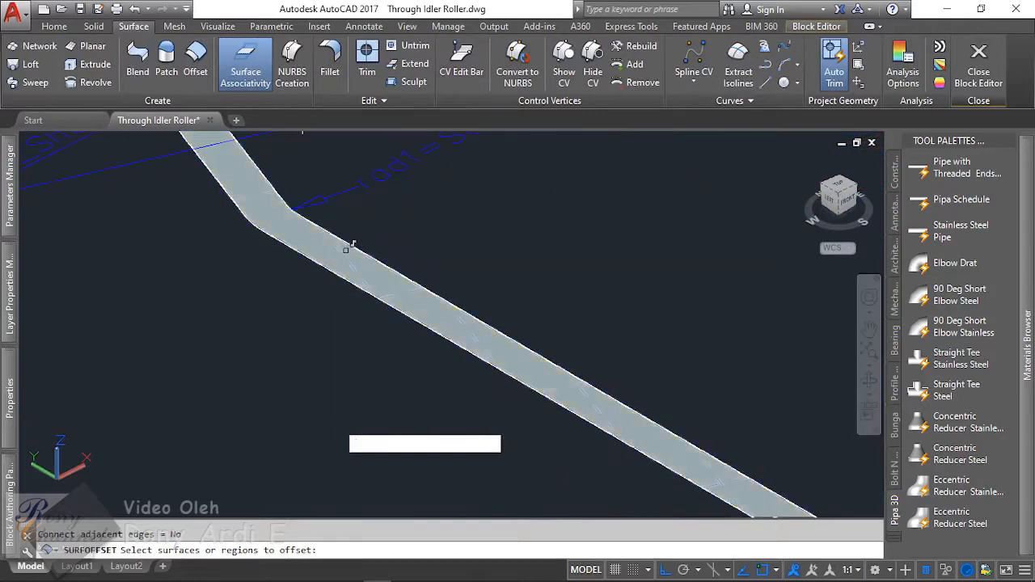
click(350, 245)
key(Return)
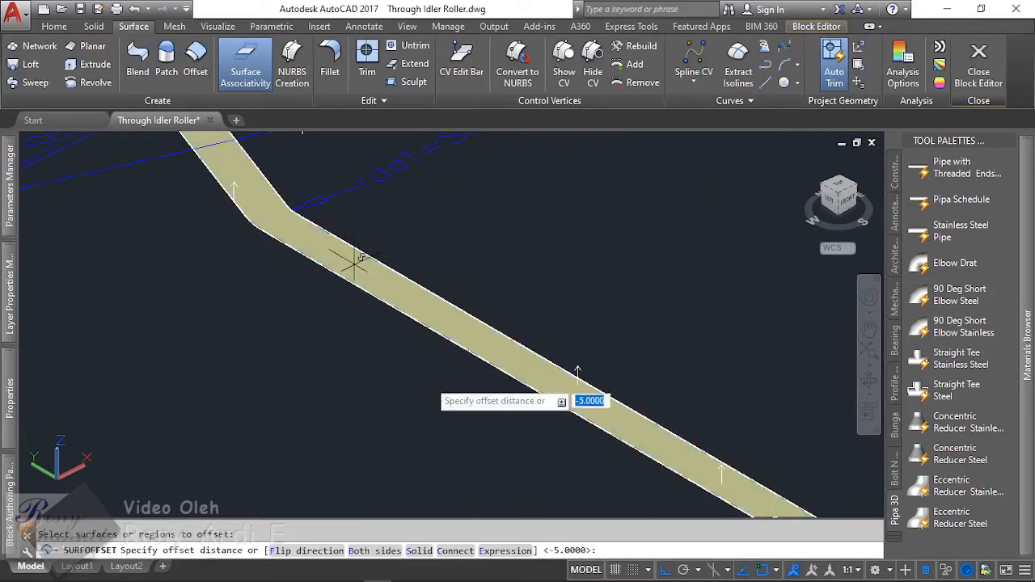
click(490, 550)
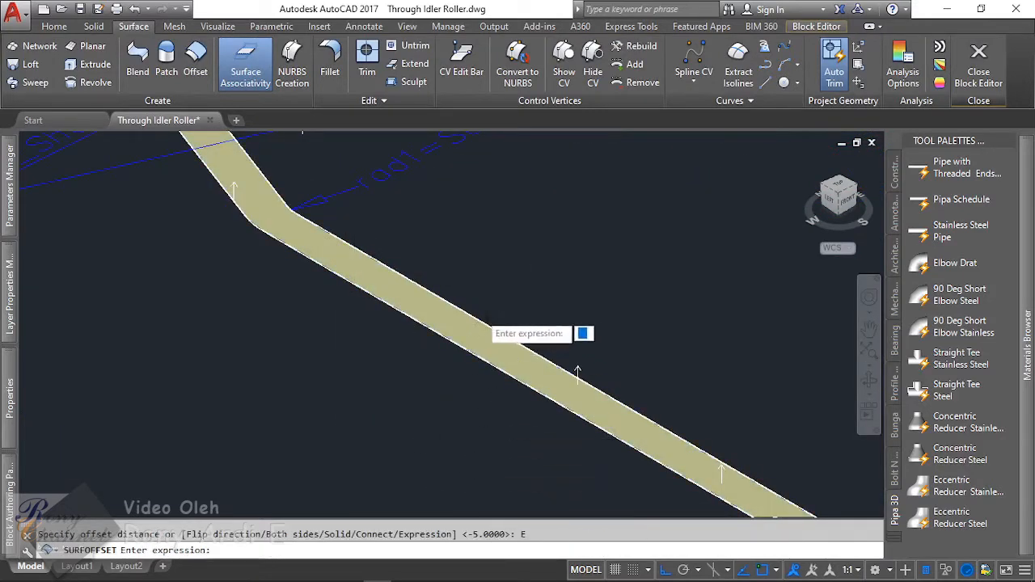
scroll(483, 285, down, 3)
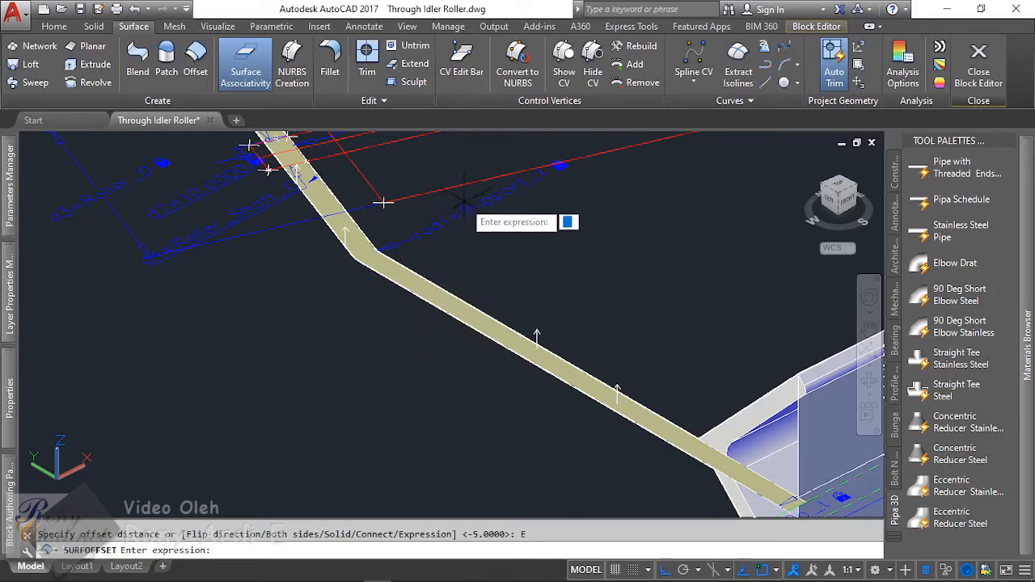
scroll(385, 390, down, 3)
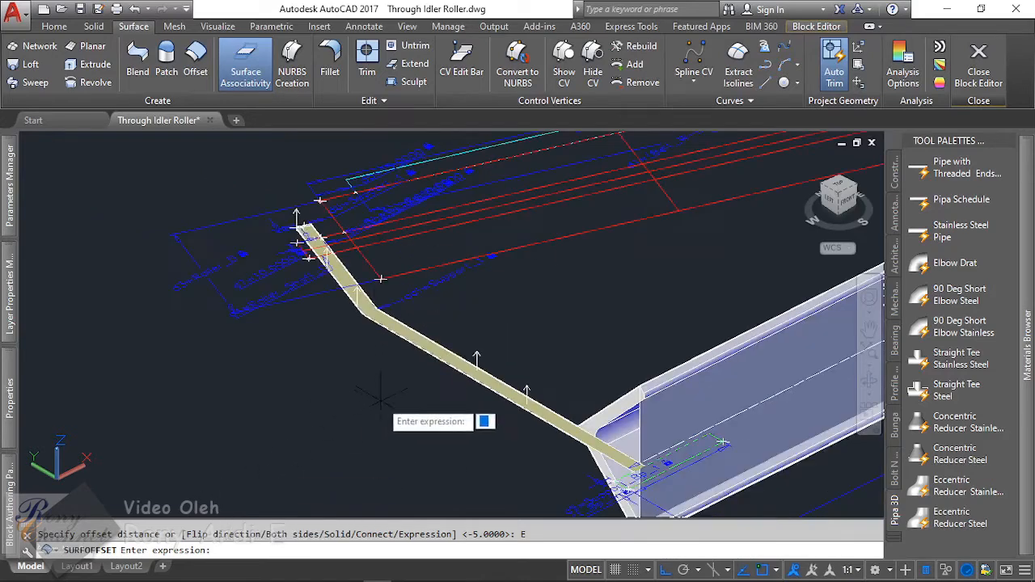
Step: Look up the support width parameter's name and try Suport_w/2 as the offset expression for the left bracket strip
mouse_move(3, 195)
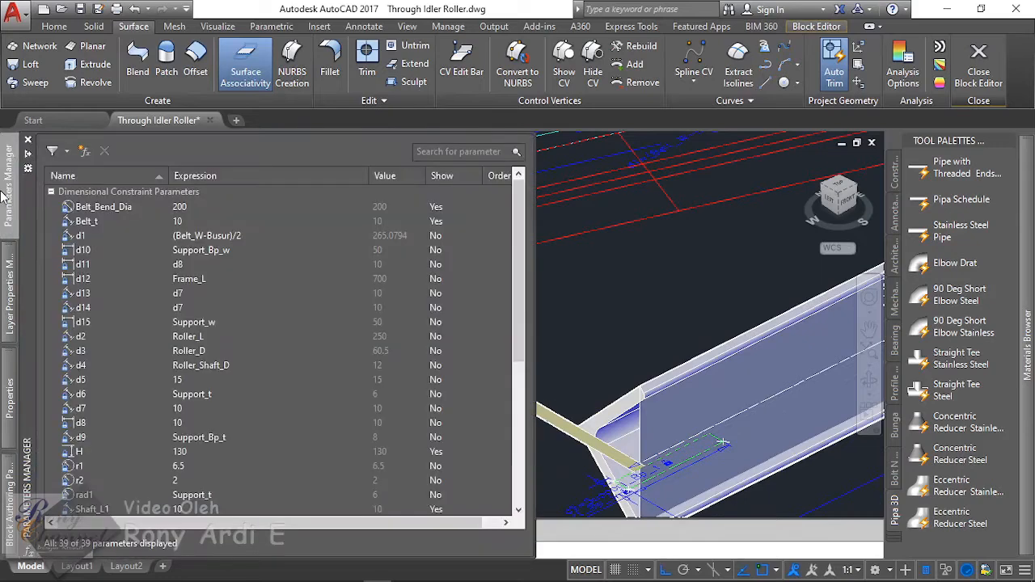
scroll(177, 344, down, 6)
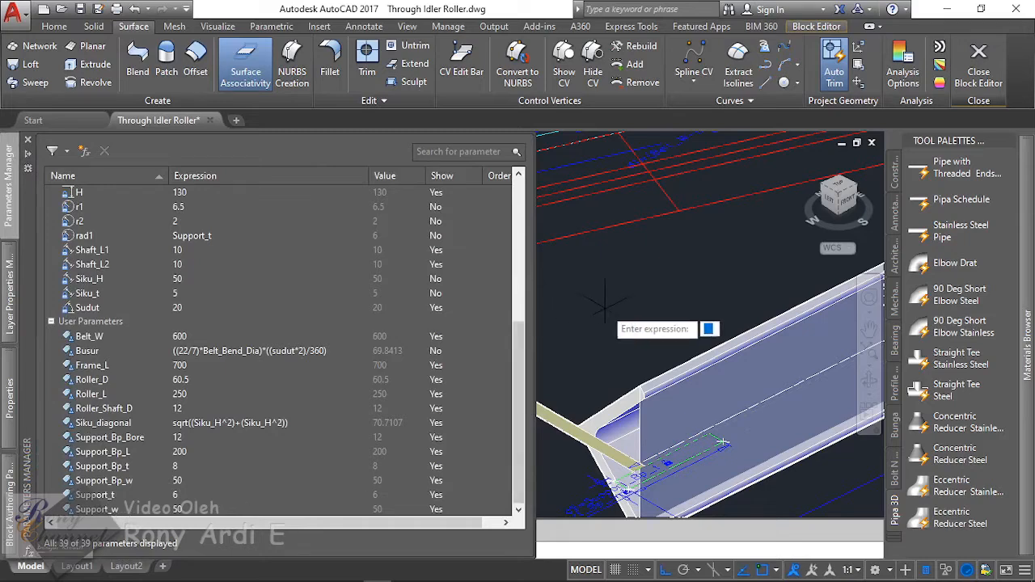
scroll(606, 323, down, 2)
scroll(496, 277, up, 2)
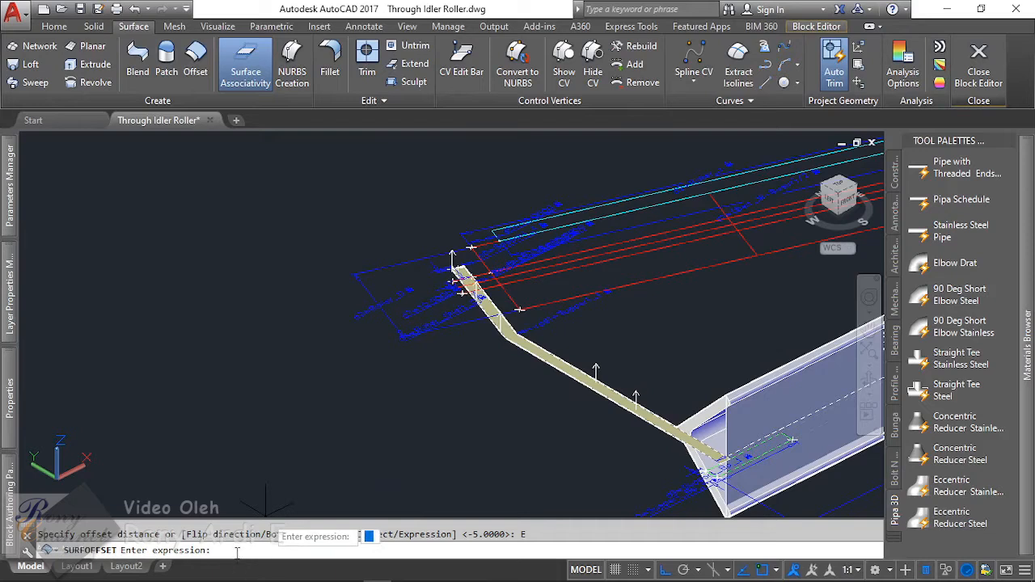
text(Suport_w/2)
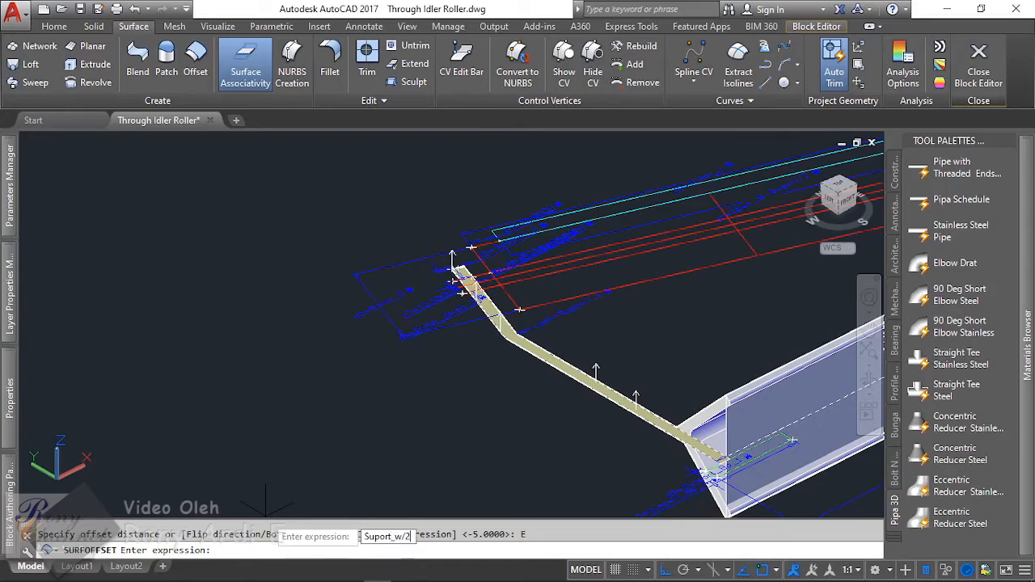
key(Return)
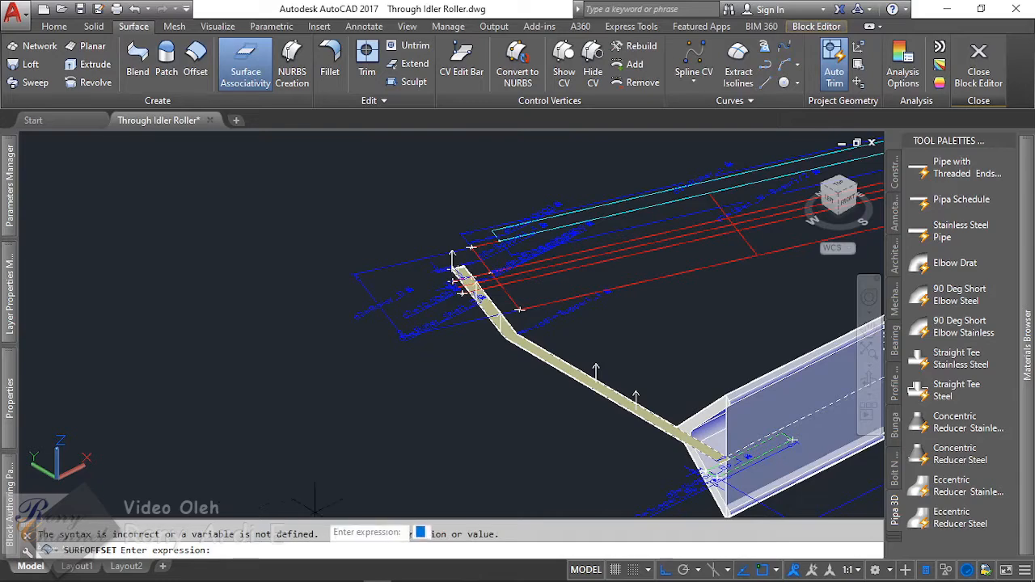
key(Escape)
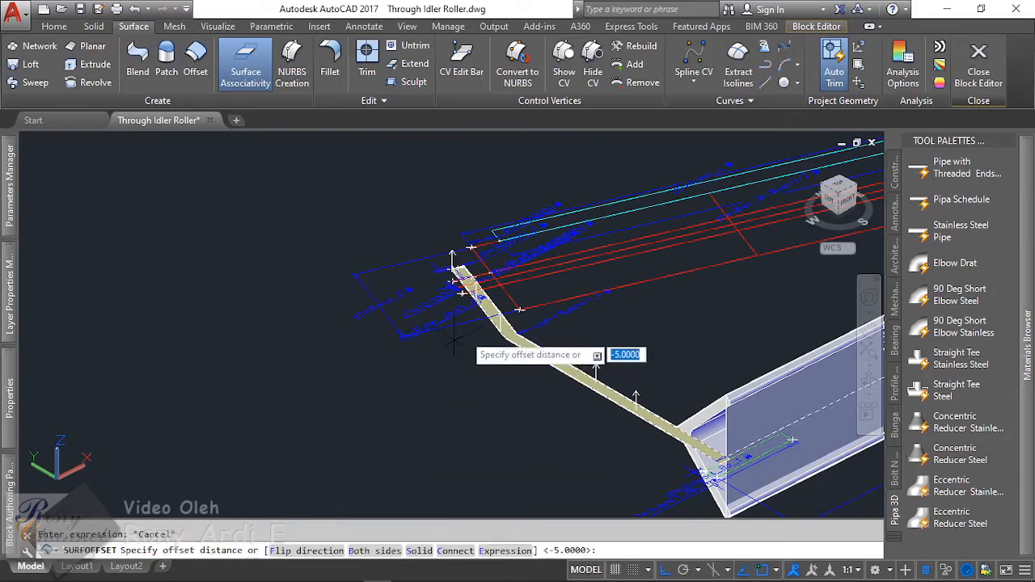
key(Escape)
Step: Try deleting the bent polyline along the left bracket strip's edge and undo the deletion
scroll(457, 343, up, 2)
scroll(467, 316, up, 3)
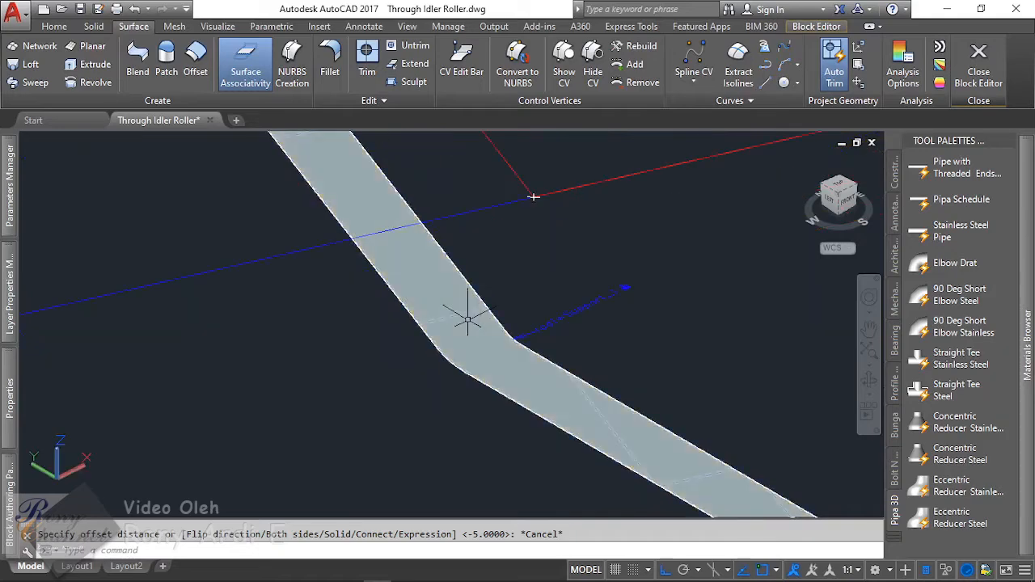
click(466, 316)
scroll(410, 353, down, 3)
scroll(410, 353, down, 3)
key(Escape)
scroll(396, 332, up, 4)
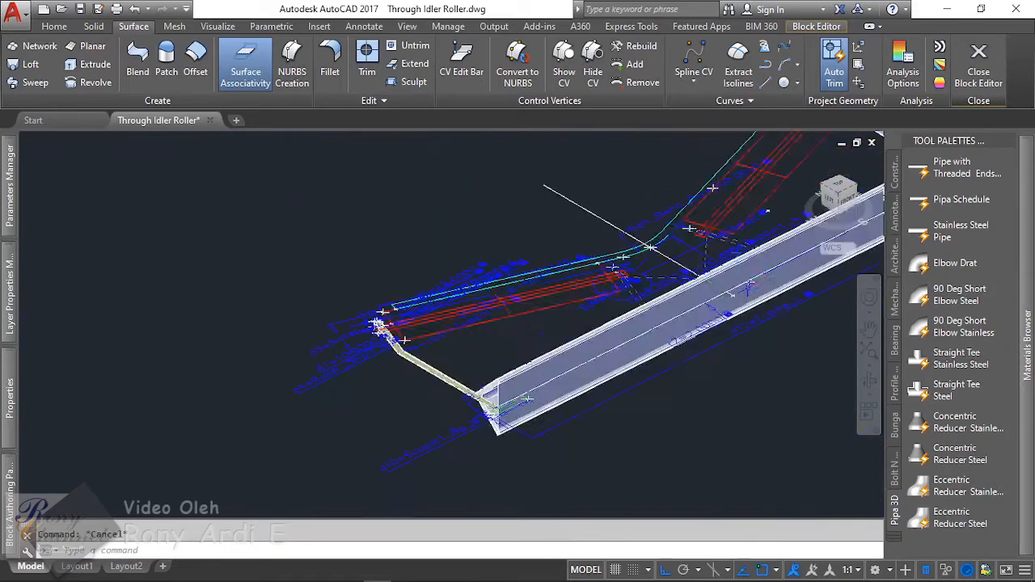
scroll(372, 338, up, 3)
click(388, 349)
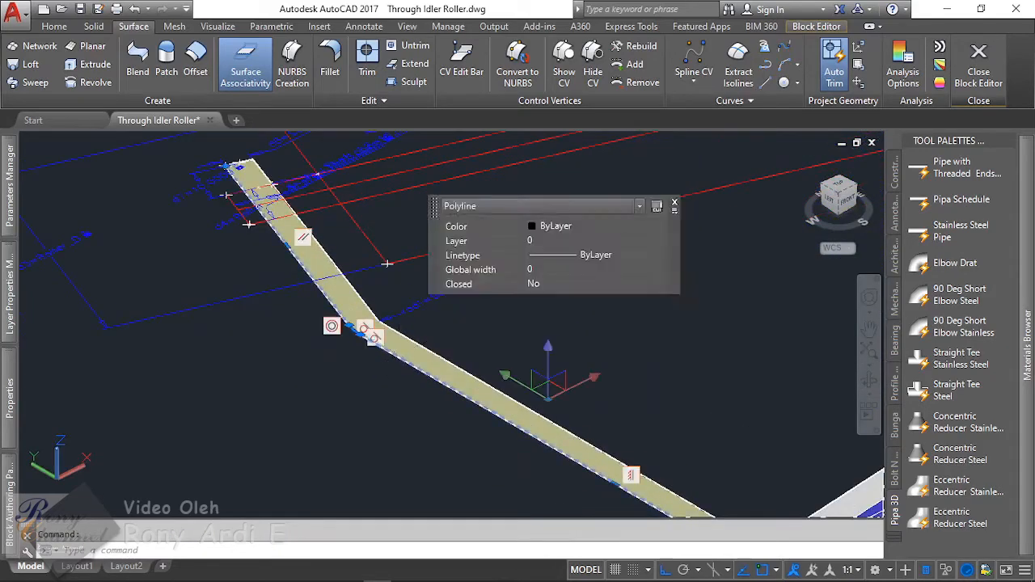
key(Delete)
key(Return)
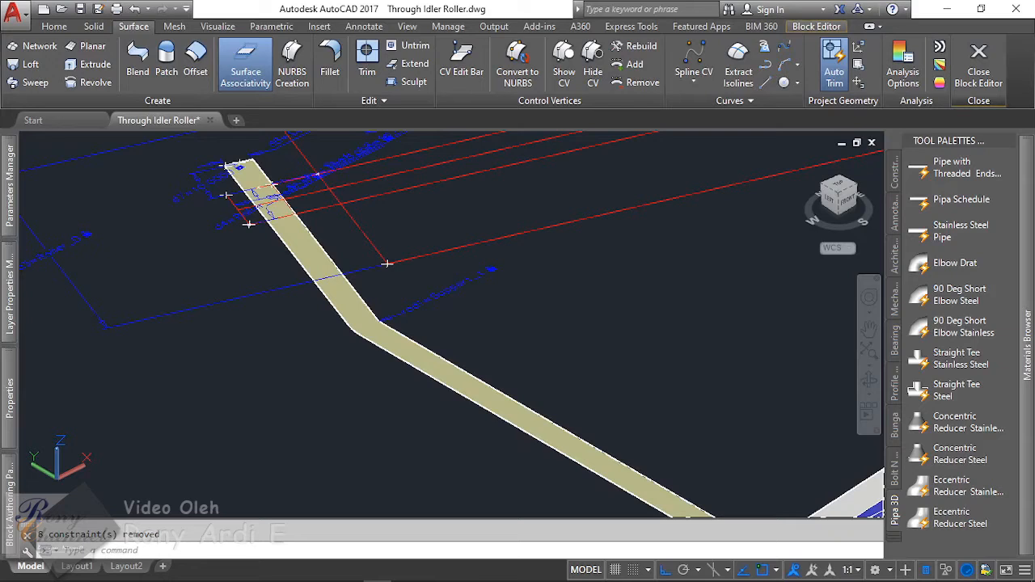
key(ctrl+z)
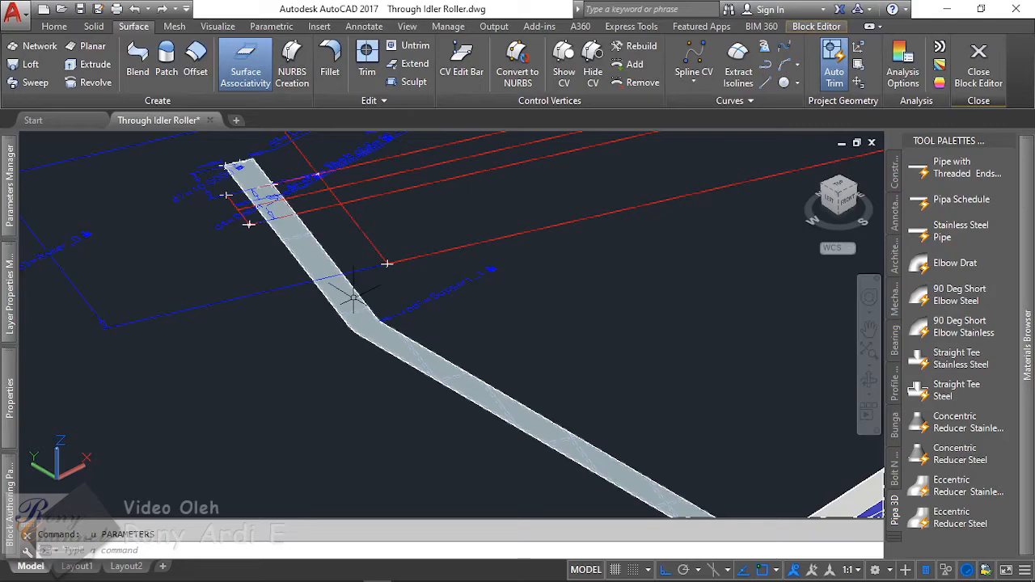
key(ctrl+z)
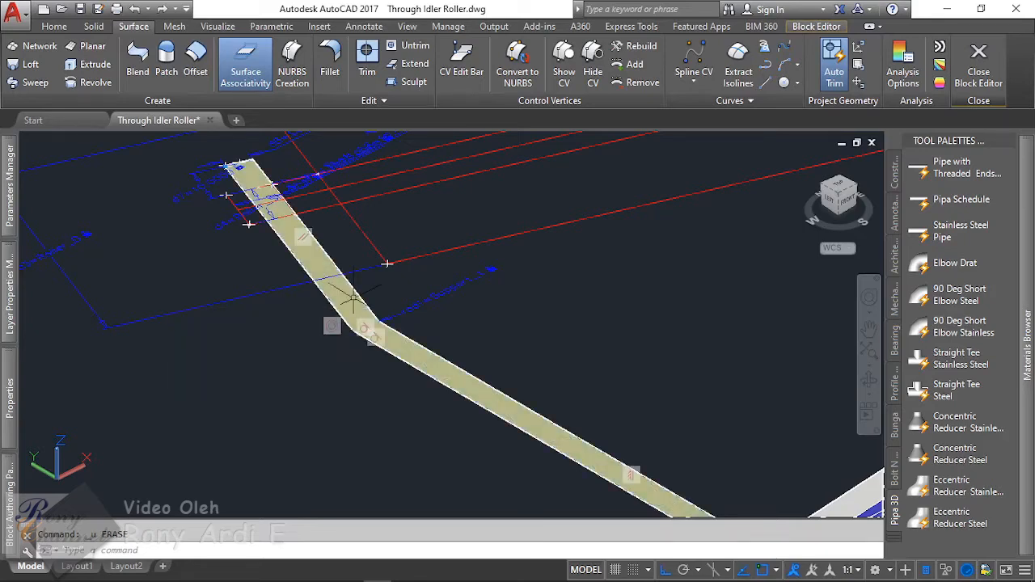
Step: Hide all geometric constraint markers in the block
scroll(174, 388, down, 2)
scroll(165, 395, down, 4)
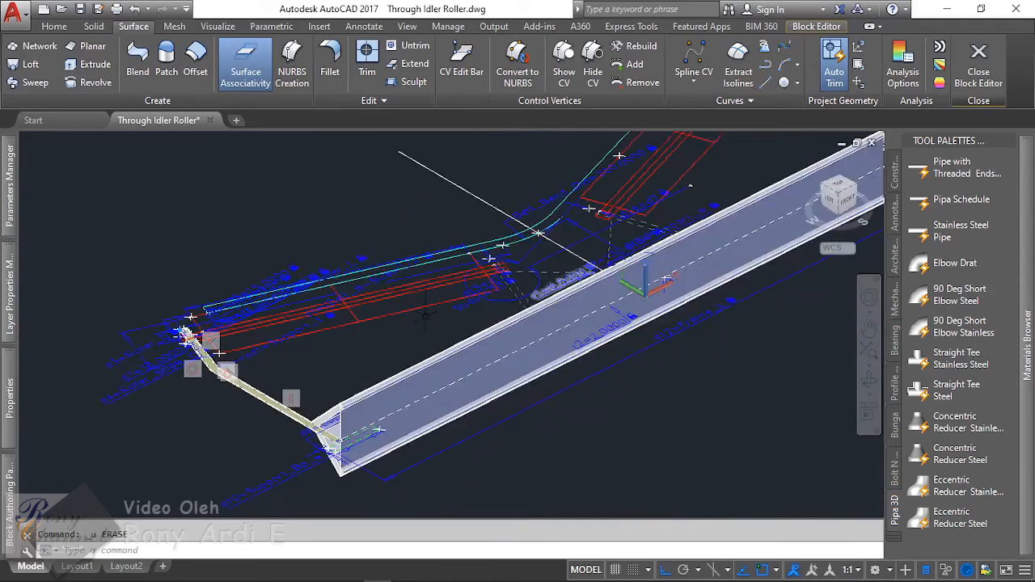
scroll(165, 394, up, 2)
scroll(483, 334, up, 3)
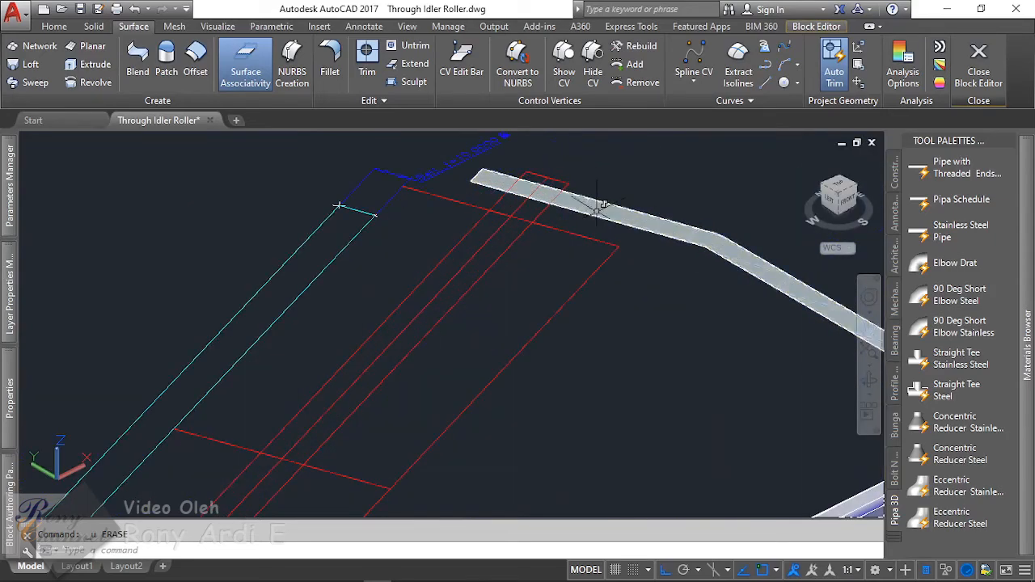
scroll(501, 324, down, 4)
scroll(122, 453, up, 5)
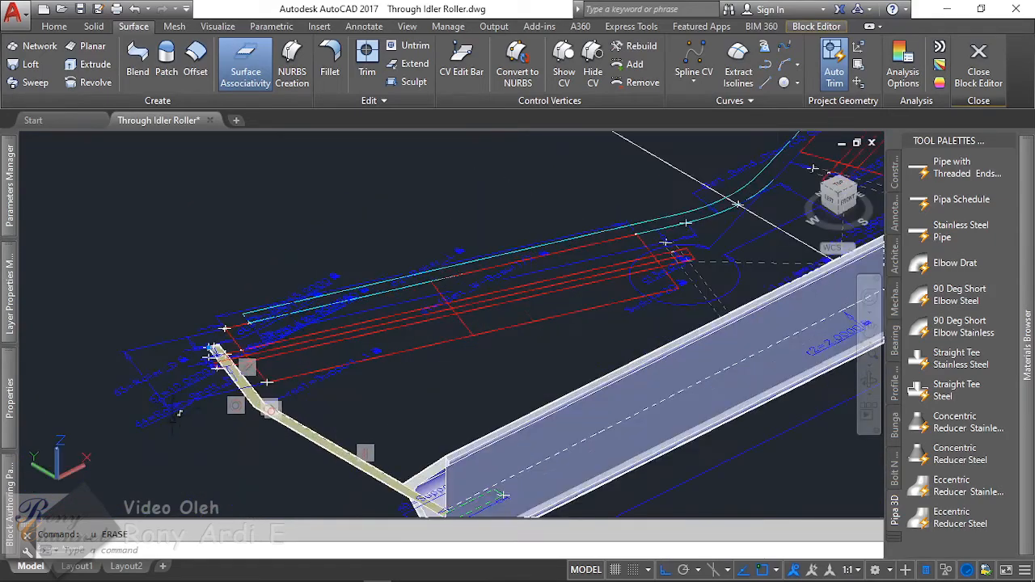
click(816, 26)
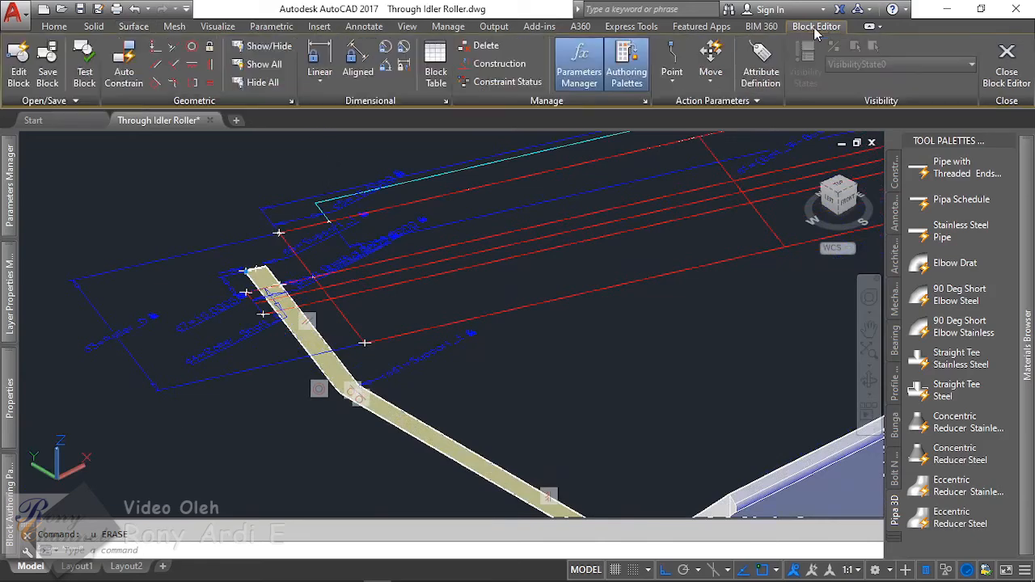
click(235, 89)
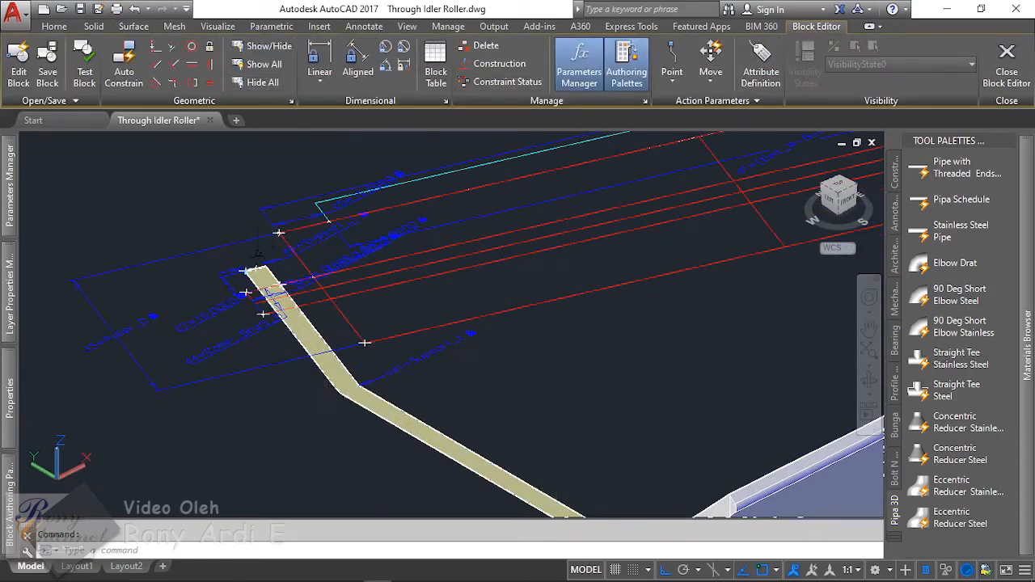
Step: Offset the left bracket's bent strip surface using the expression Support_w/2 as the distance
scroll(318, 365, up, 2)
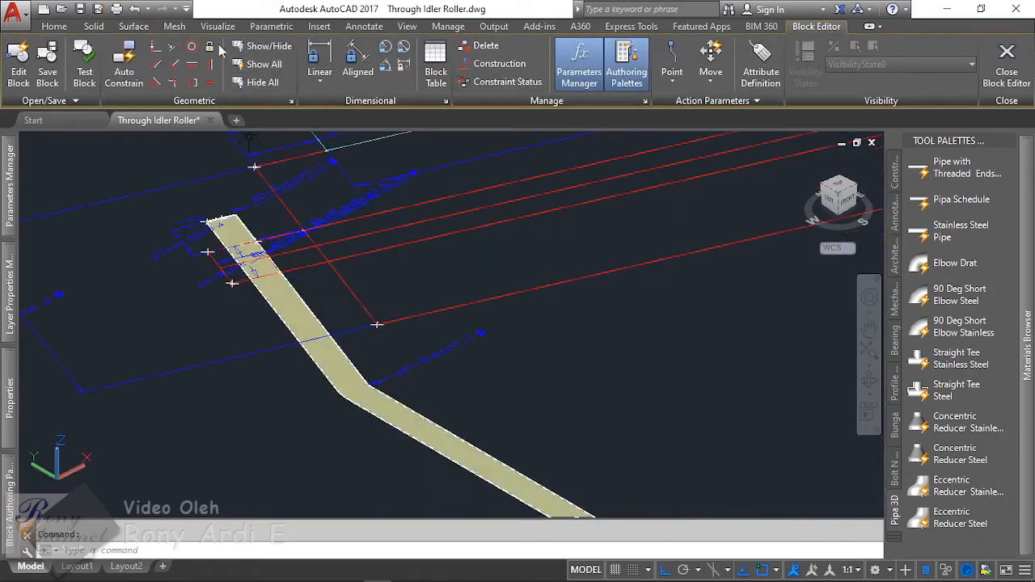
click(134, 27)
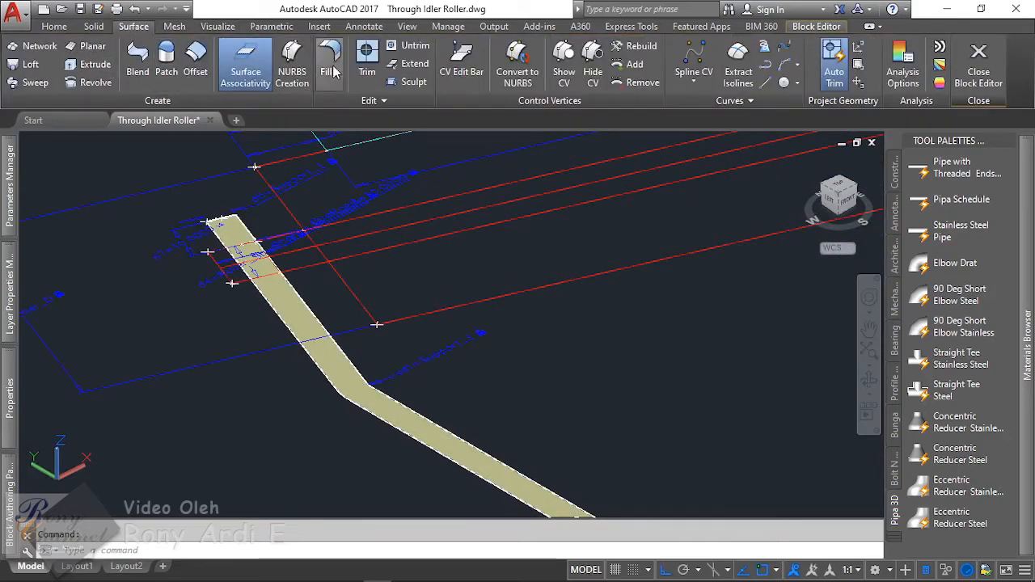
click(196, 65)
scroll(288, 307, up, 2)
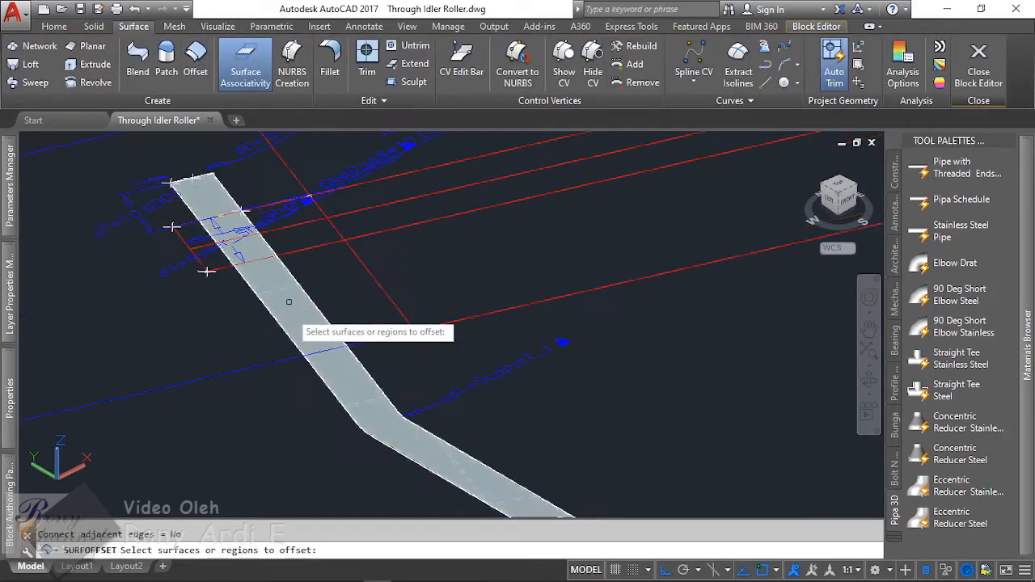
click(288, 301)
key(Return)
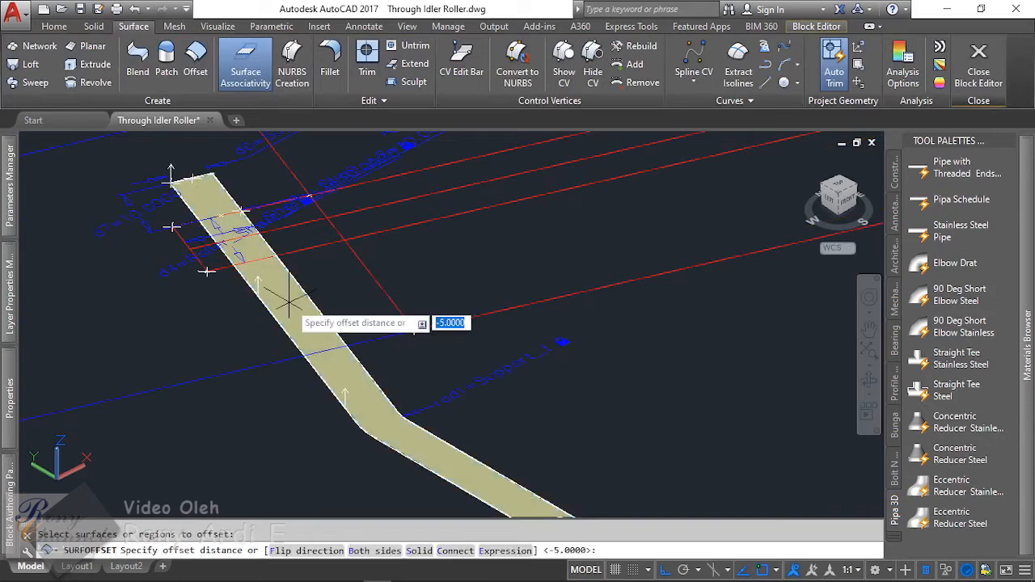
click(505, 551)
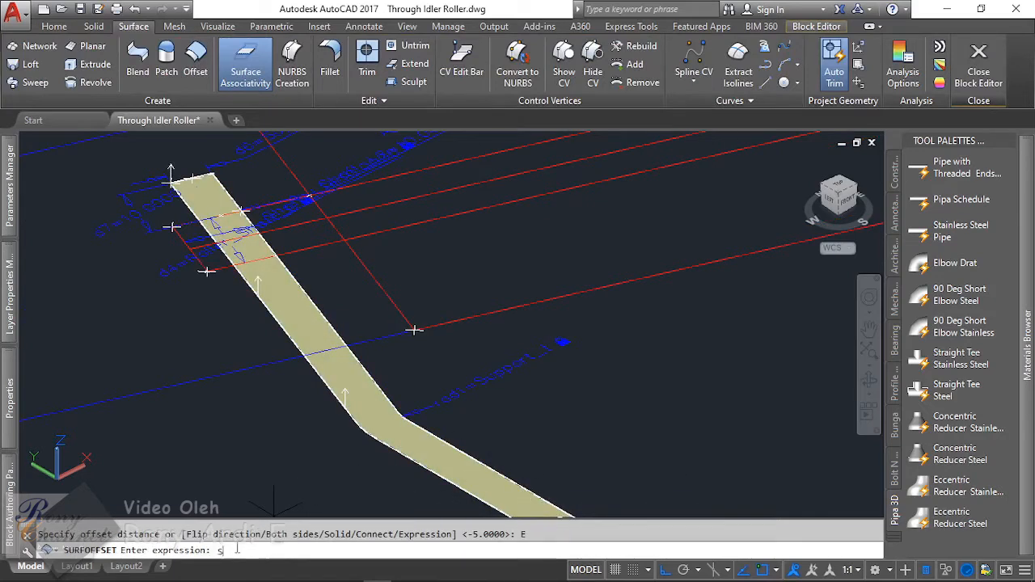
text(Support_w/2)
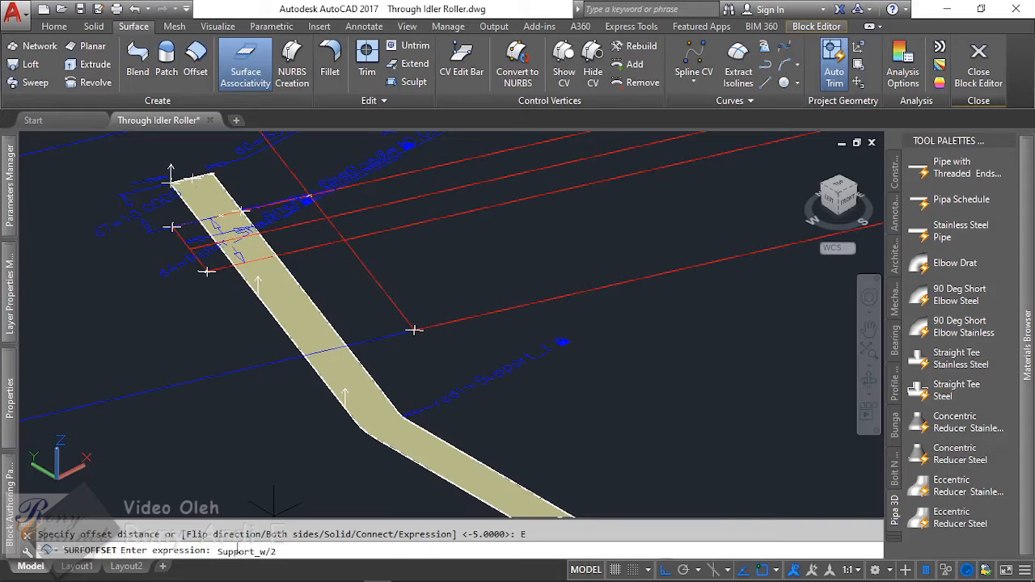
key(Return)
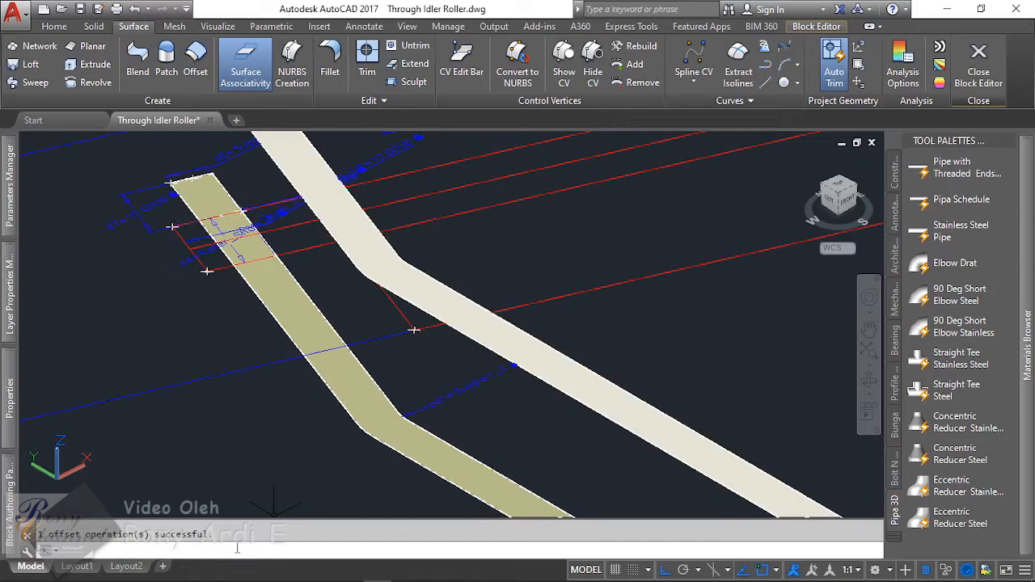
Step: Extrude the left bracket's offset strip surface downward by about 75 units
shift+middle_drag(242, 510, 281, 215)
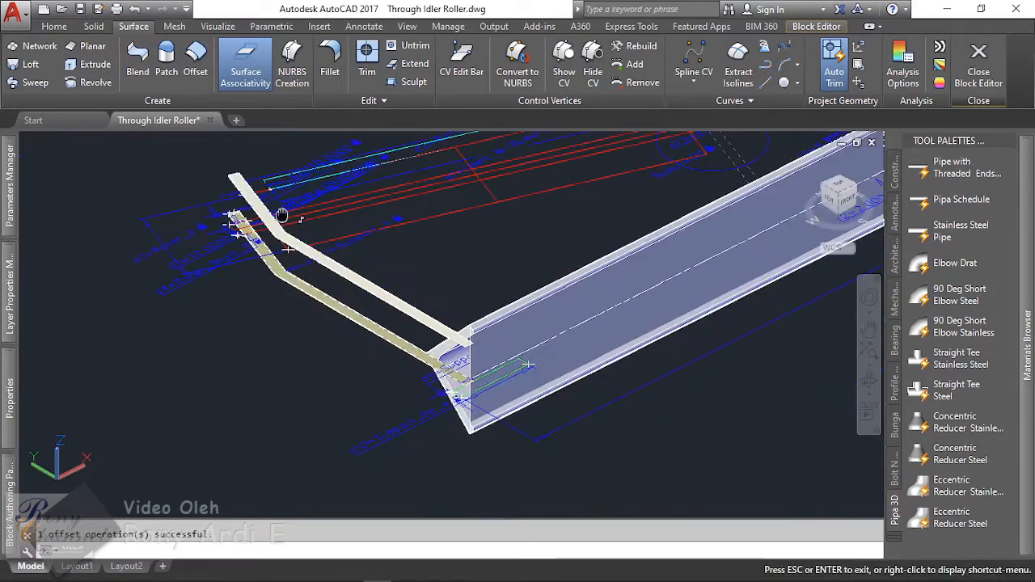
click(95, 64)
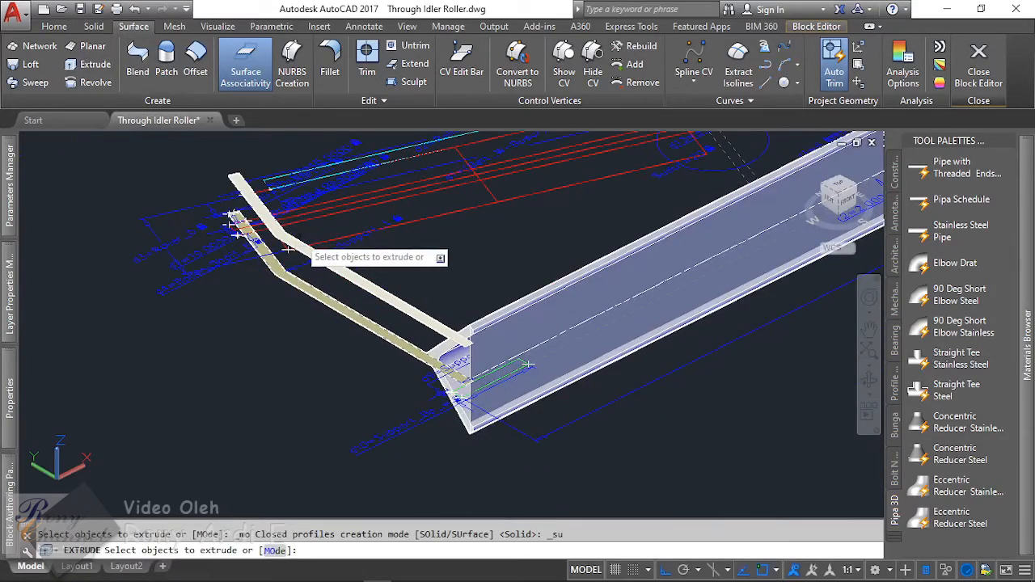
click(325, 274)
key(Return)
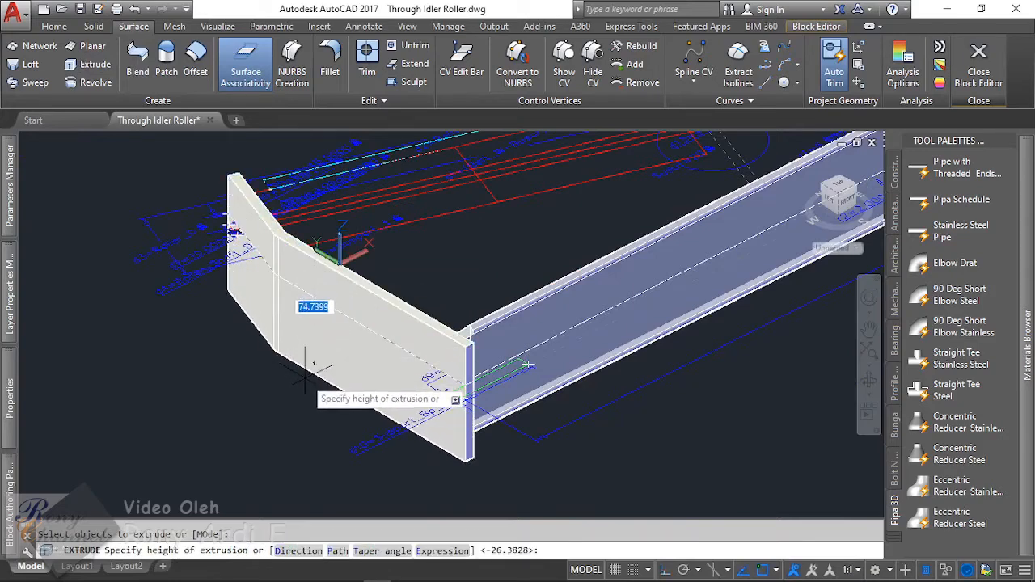
click(305, 372)
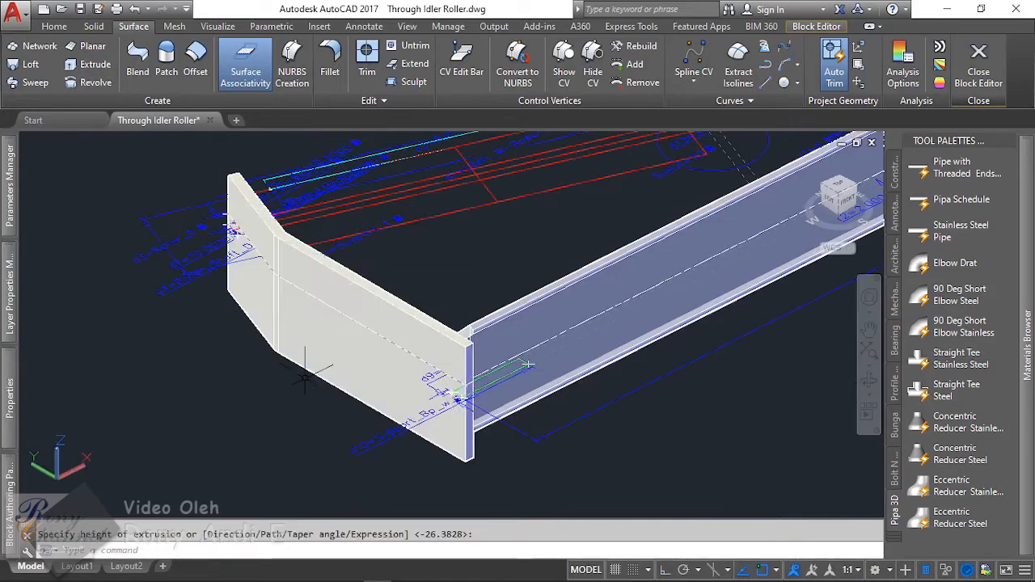
Step: Set the left bracket extrusion's height to the parameter Support_w
click(469, 404)
click(277, 338)
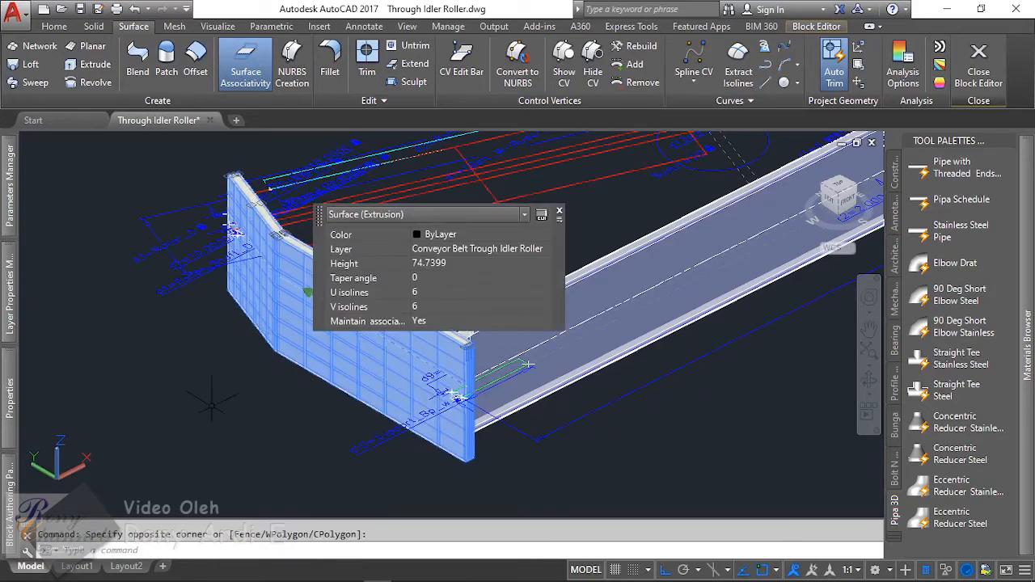
click(468, 263)
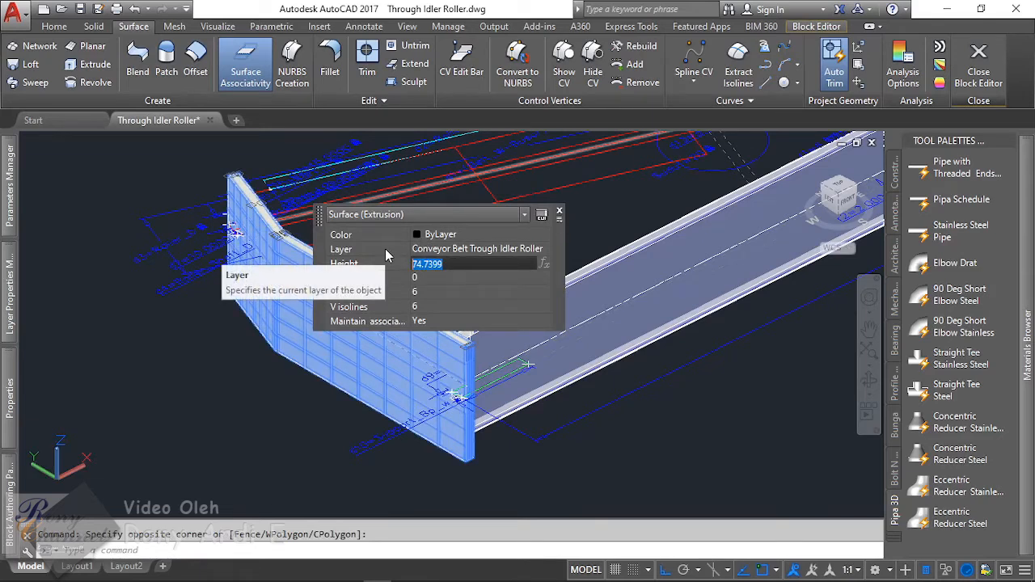
text(Su)
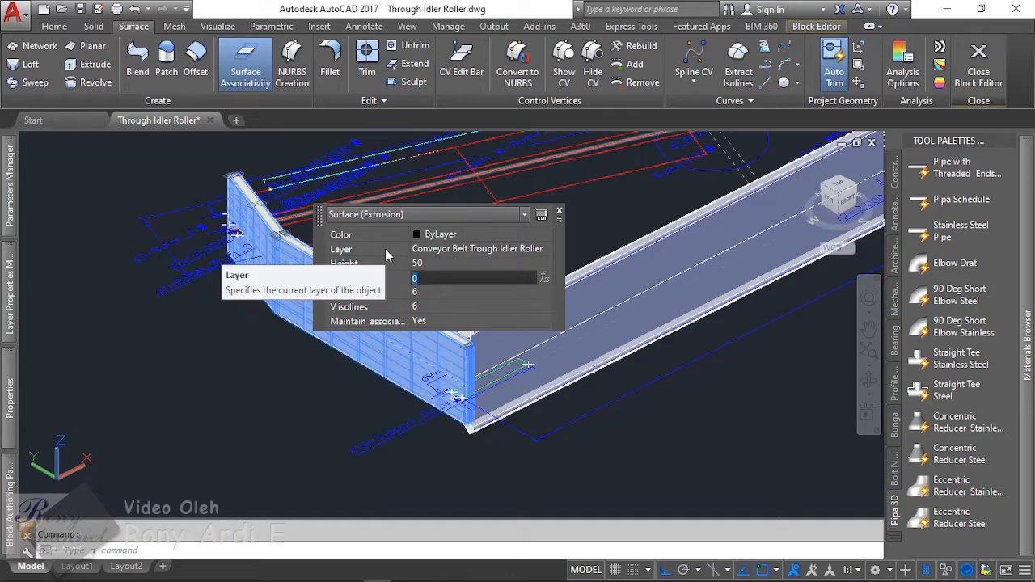
key(Return)
key(Escape)
Step: Offset the right bracket's bent strip surface using the expression Support_w/2 as the distance
scroll(452, 283, down, 3)
scroll(423, 230, up, 6)
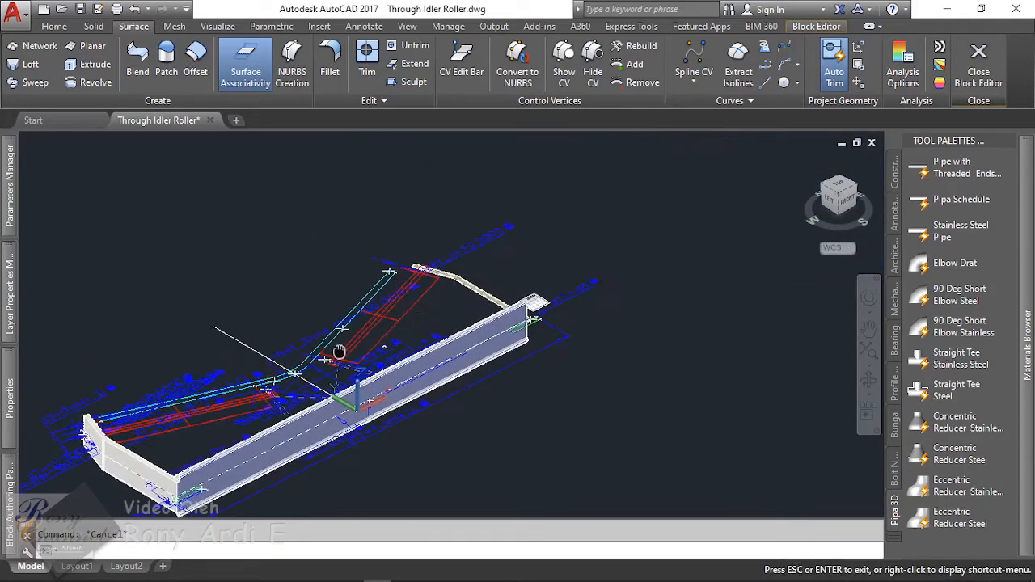
click(198, 75)
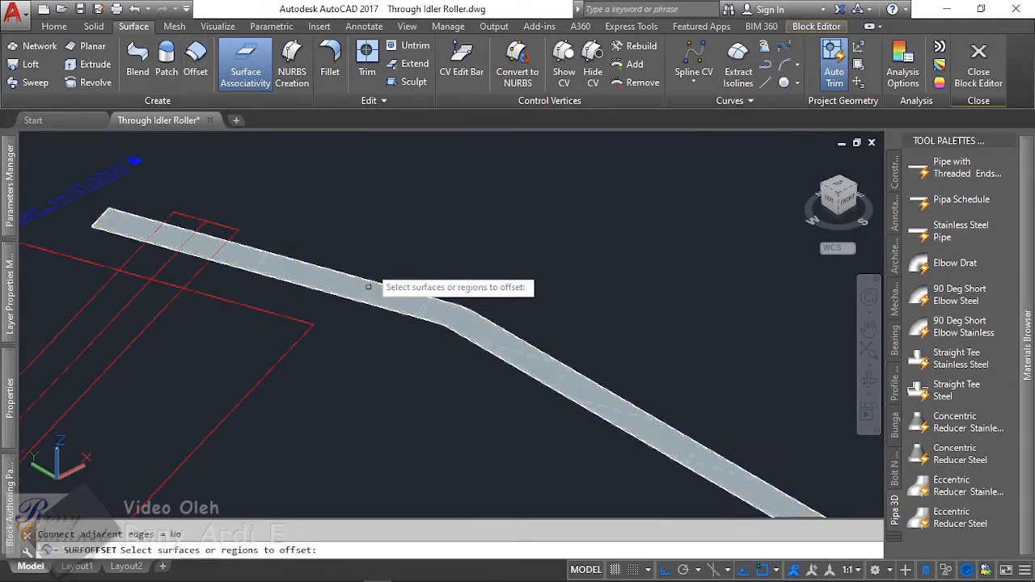
click(363, 298)
key(Return)
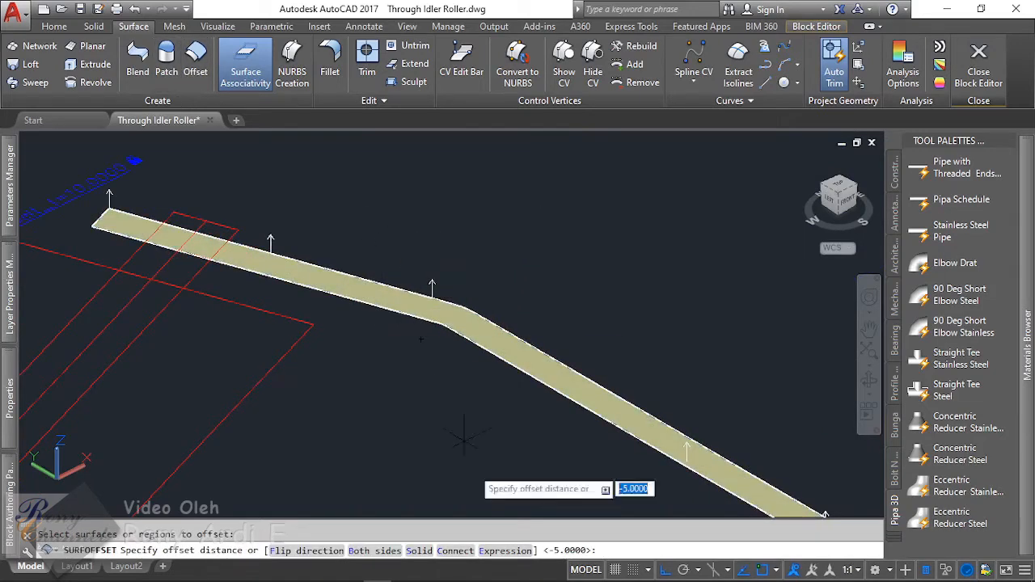
click(488, 550)
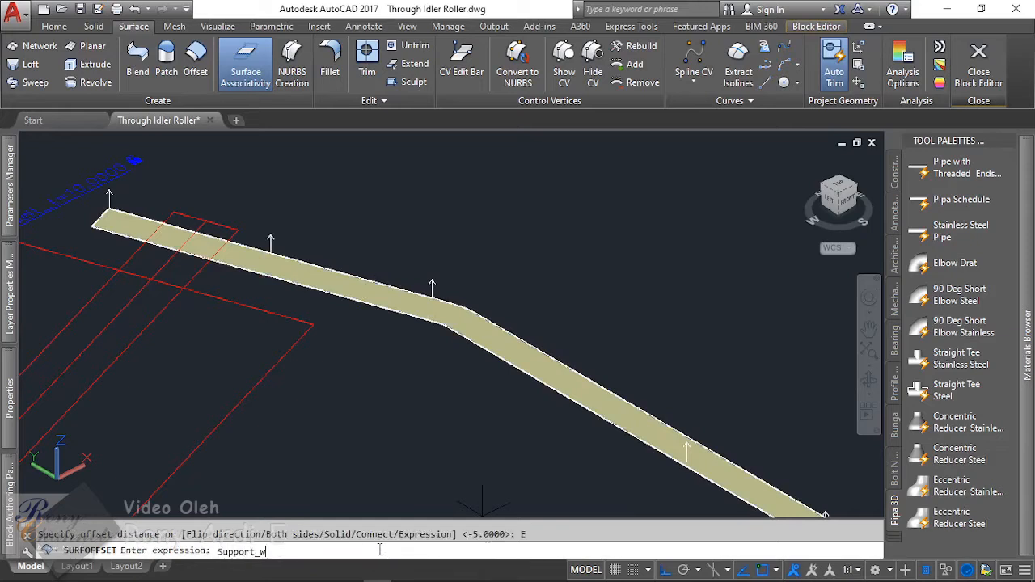
key(Return)
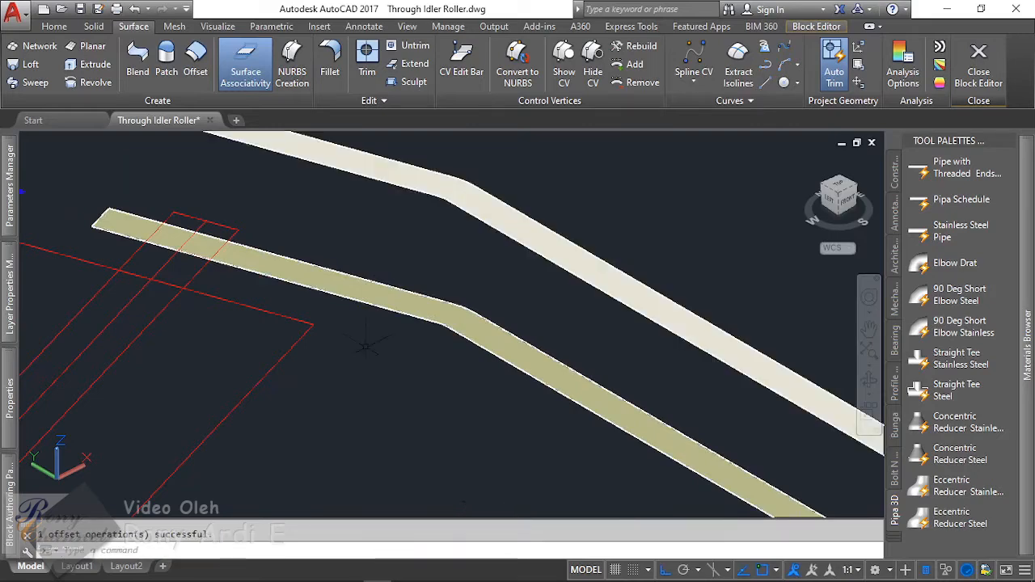
Step: Extrude the right bracket's offset strip surface downward by about 61 units
click(89, 64)
click(416, 172)
key(Return)
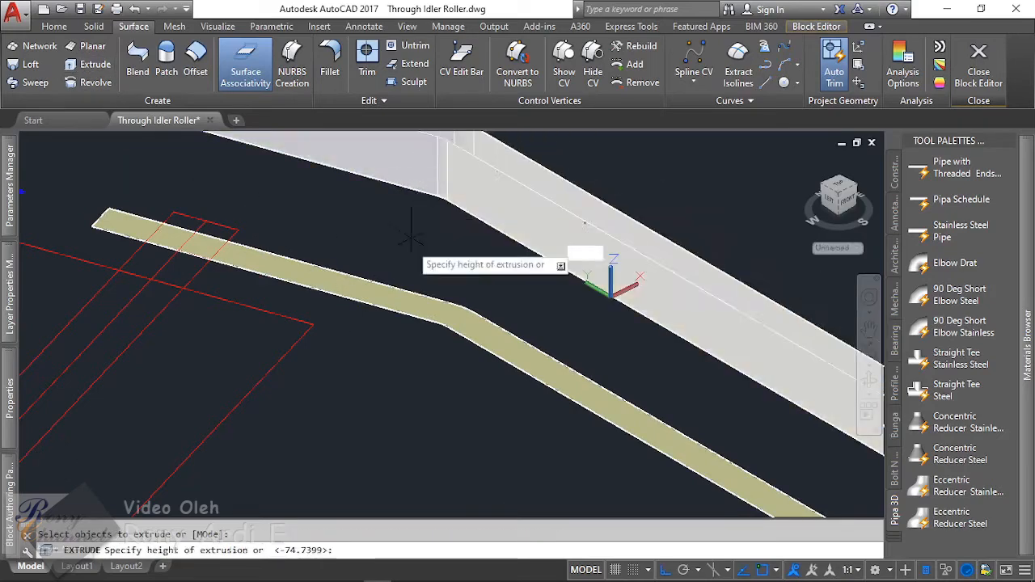
scroll(388, 444, down, 3)
click(370, 437)
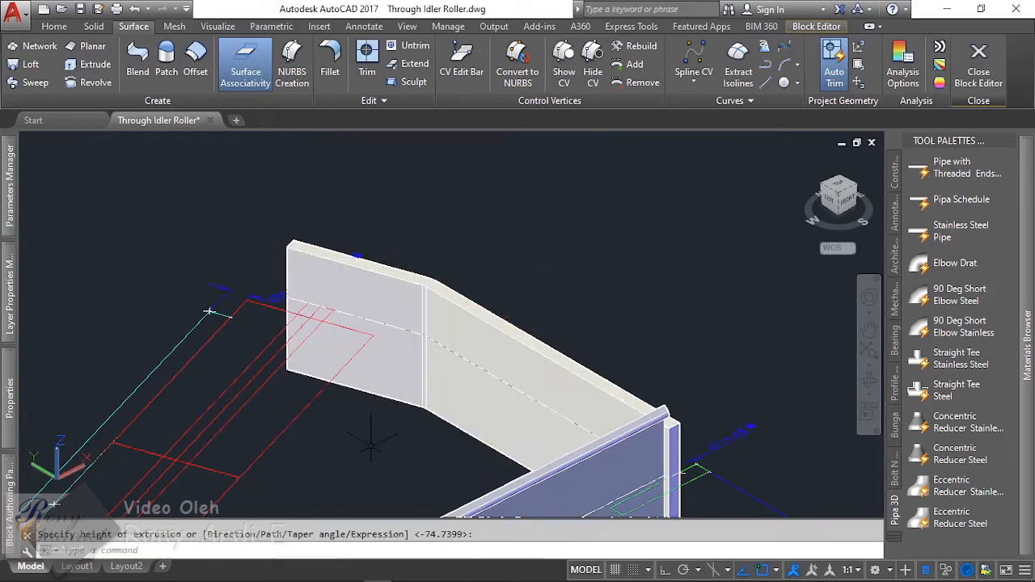
Step: Set the right bracket extrusion's height to the parameter Support_w
click(422, 364)
click(610, 260)
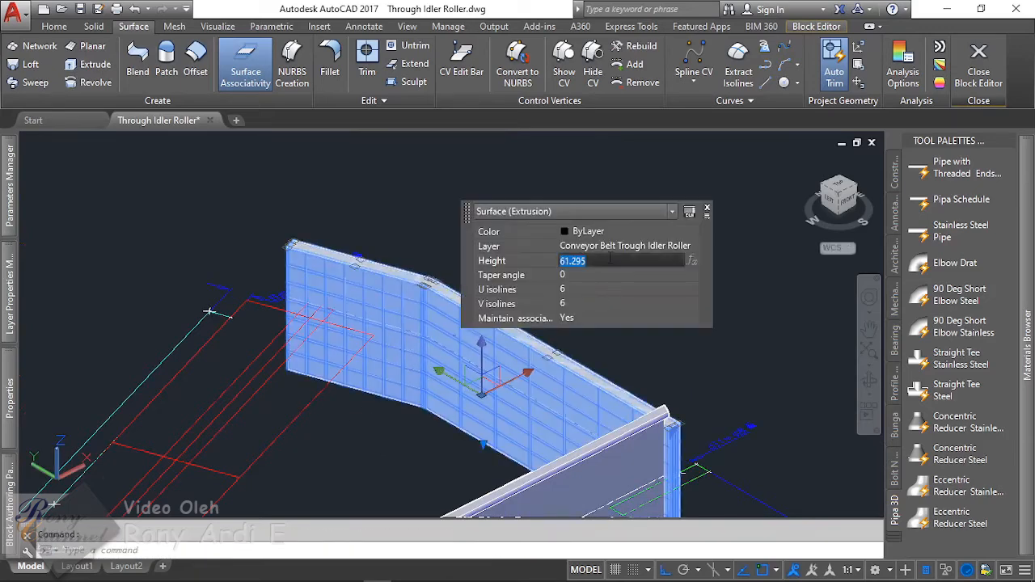
text(Support_)
key(Return)
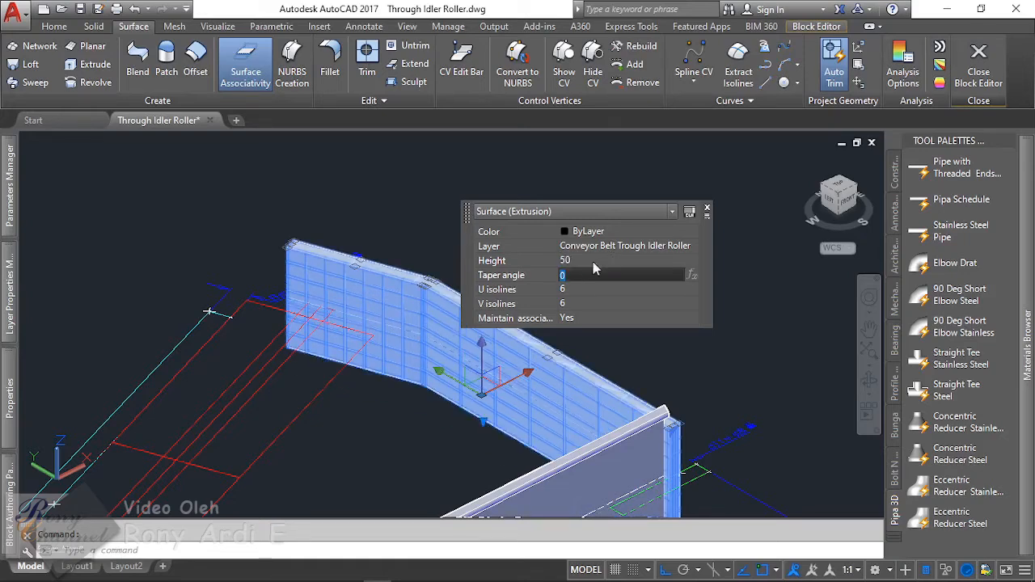
key(Escape)
Step: Examine both extruded side brackets from several angles, including the lower ends of their walls
scroll(292, 322, down, 5)
scroll(291, 322, up, 6)
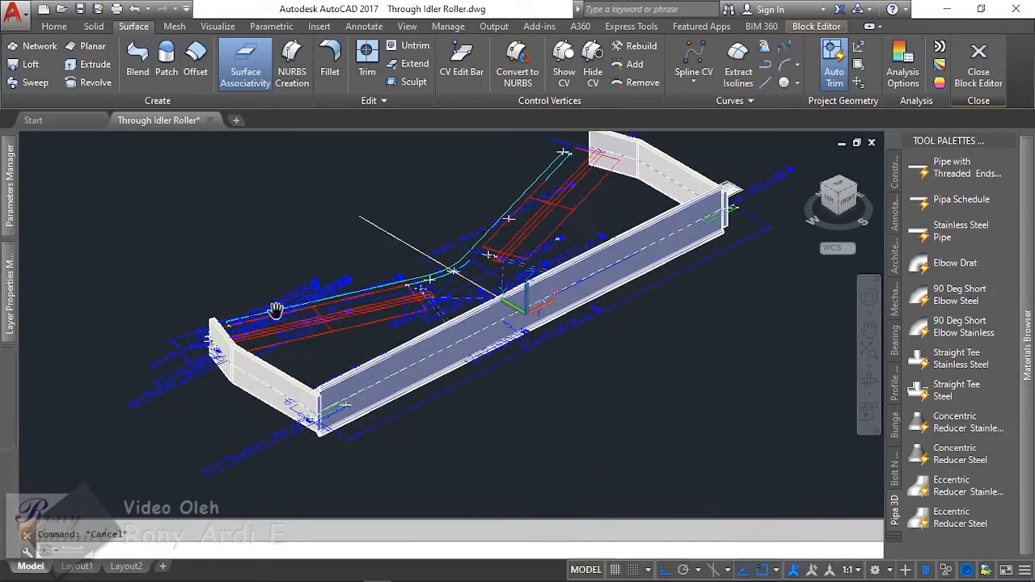
scroll(324, 314, down, 5)
shift+middle_drag(356, 316, 231, 259)
scroll(231, 259, up, 4)
scroll(299, 244, down, 8)
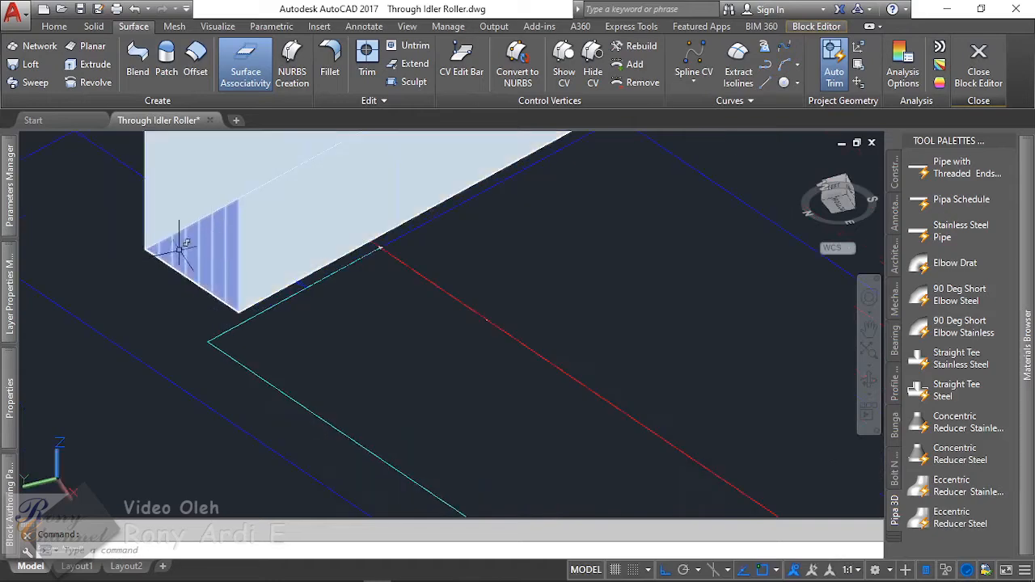
scroll(381, 341, up, 8)
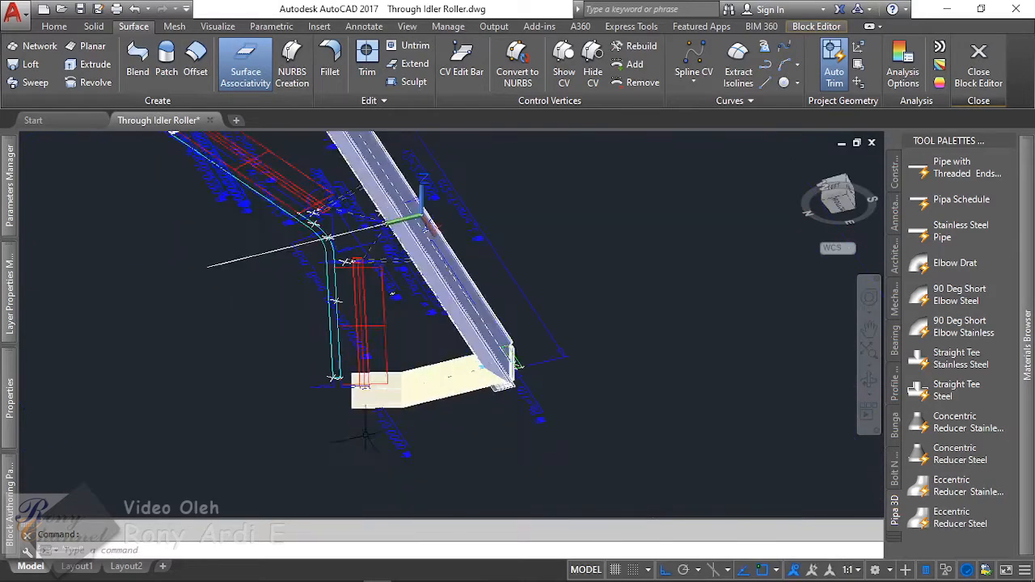
scroll(320, 394, down, 5)
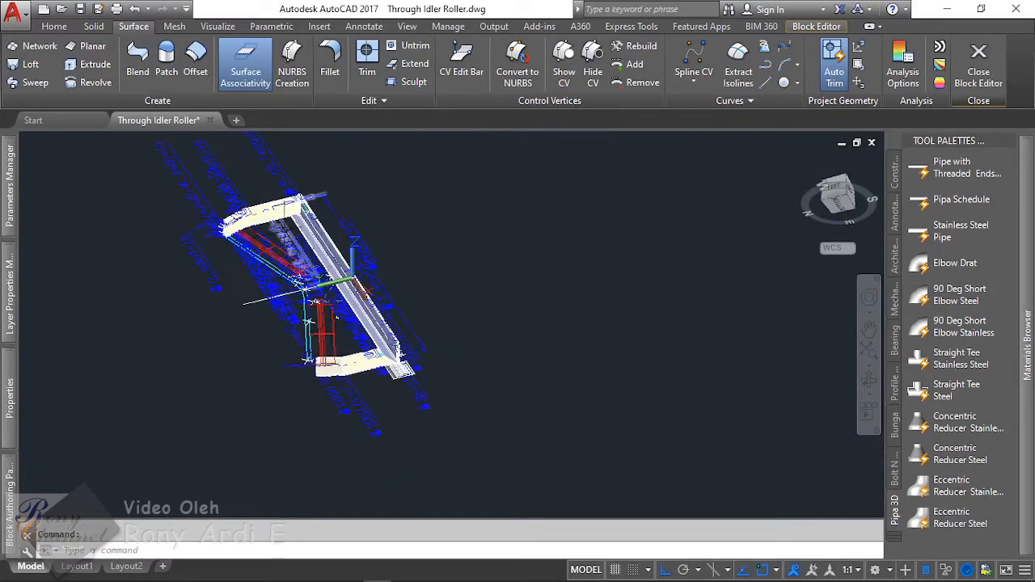
scroll(180, 279, up, 10)
scroll(179, 279, down, 5)
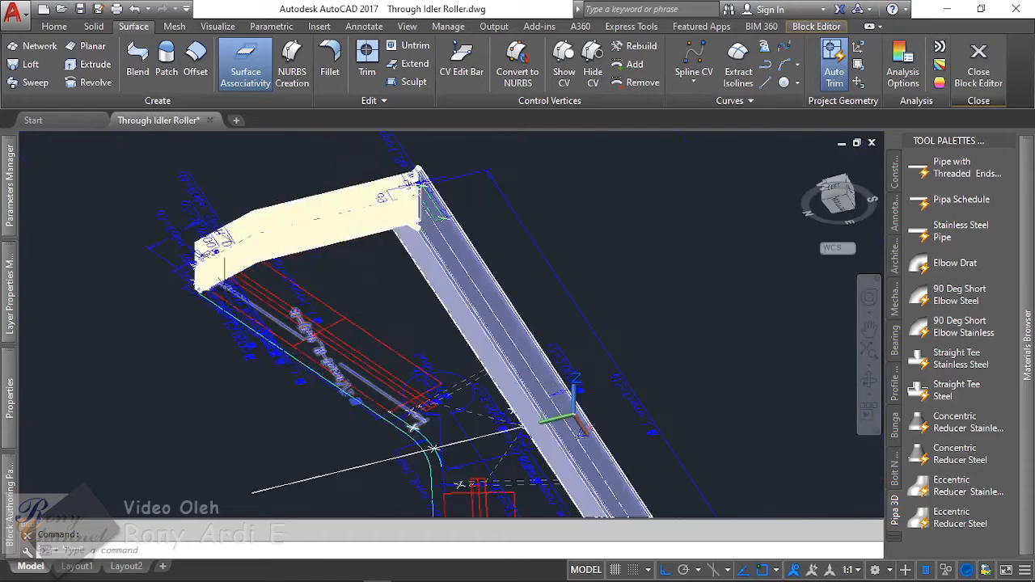
shift+middle_drag(179, 279, 279, 259)
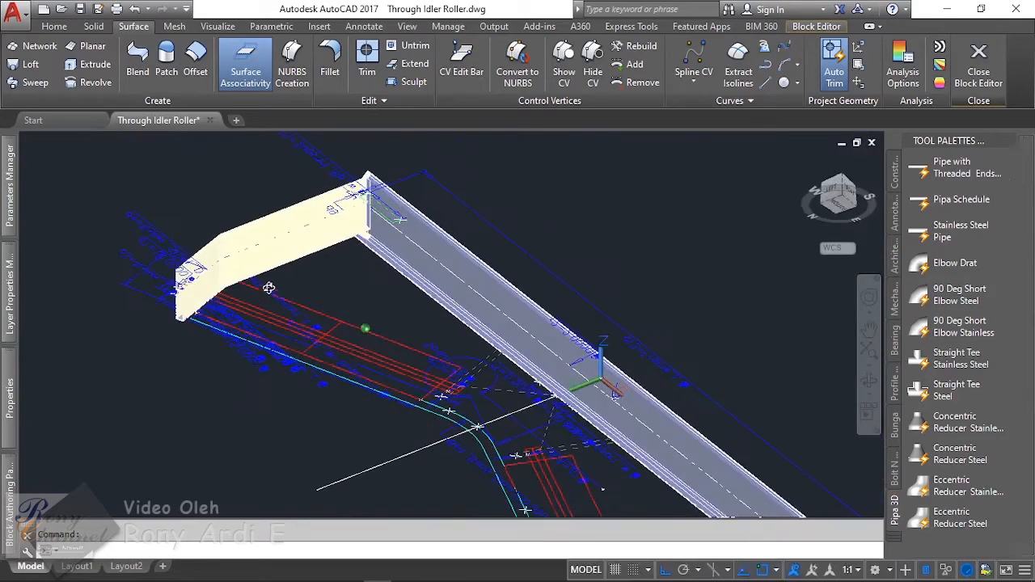
Step: Change the visual style from Conceptual to Realistic and inspect the left bracket's open underside
click(231, 29)
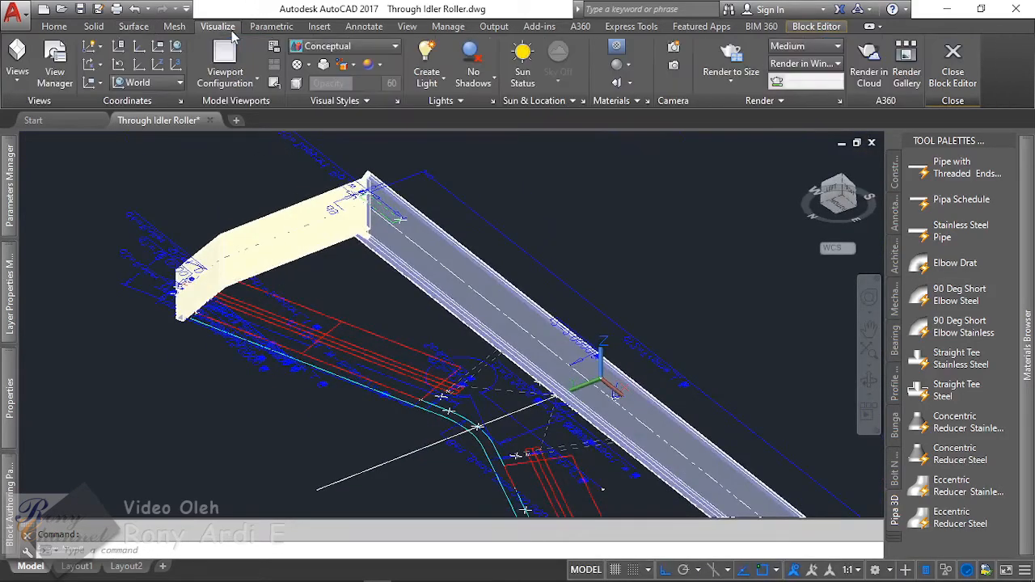
click(312, 47)
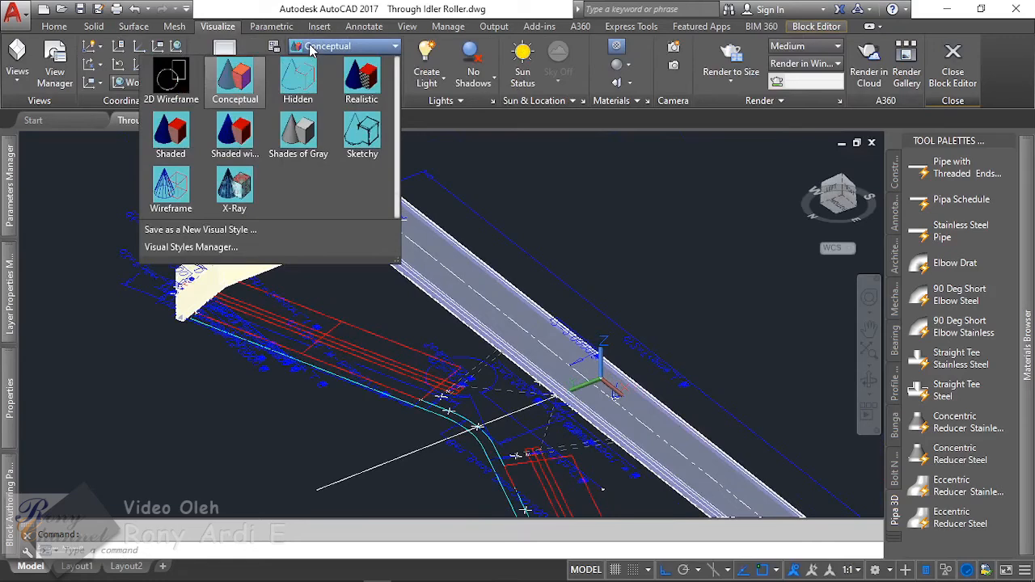
click(234, 78)
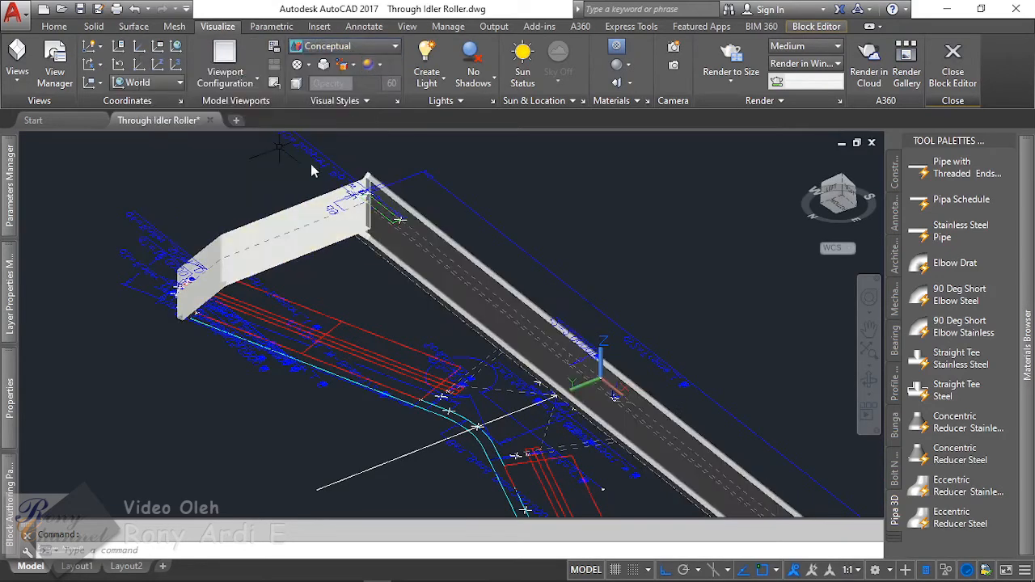
scroll(163, 305, up, 5)
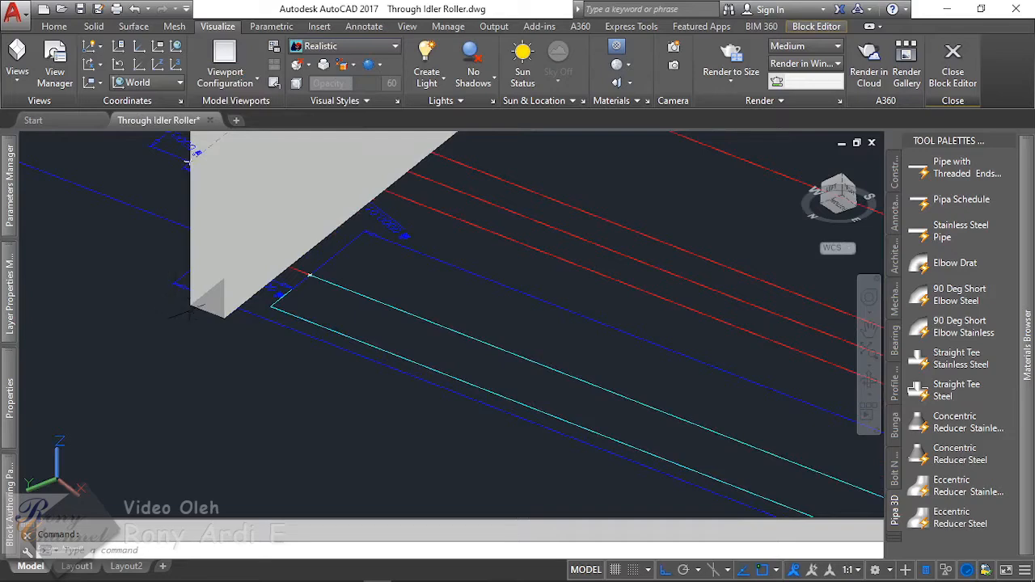
scroll(190, 374, down, 2)
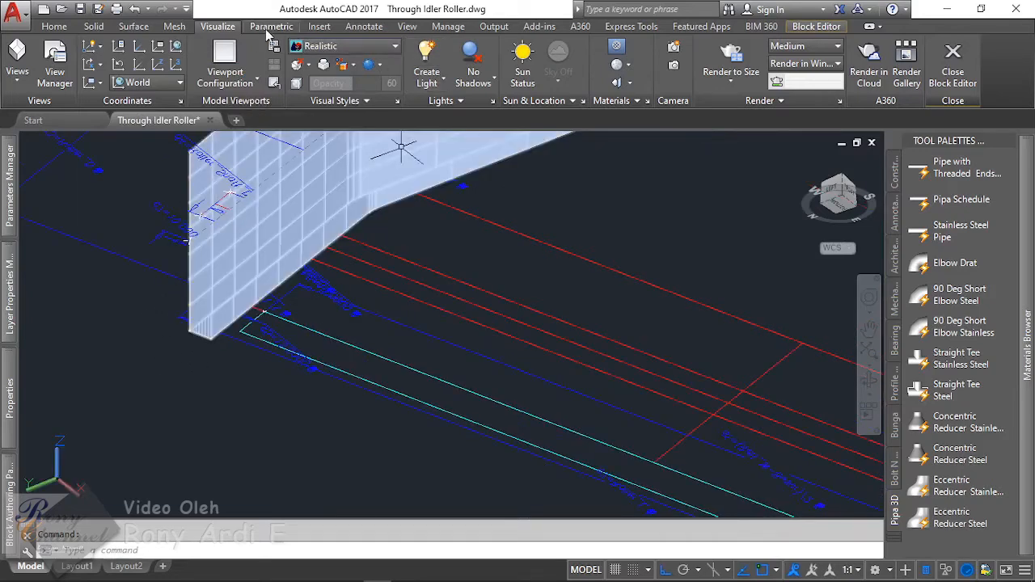
Step: Patch the left bracket's open underside with a surface bounded by its eight lower wall edges, including both bend edges
click(134, 27)
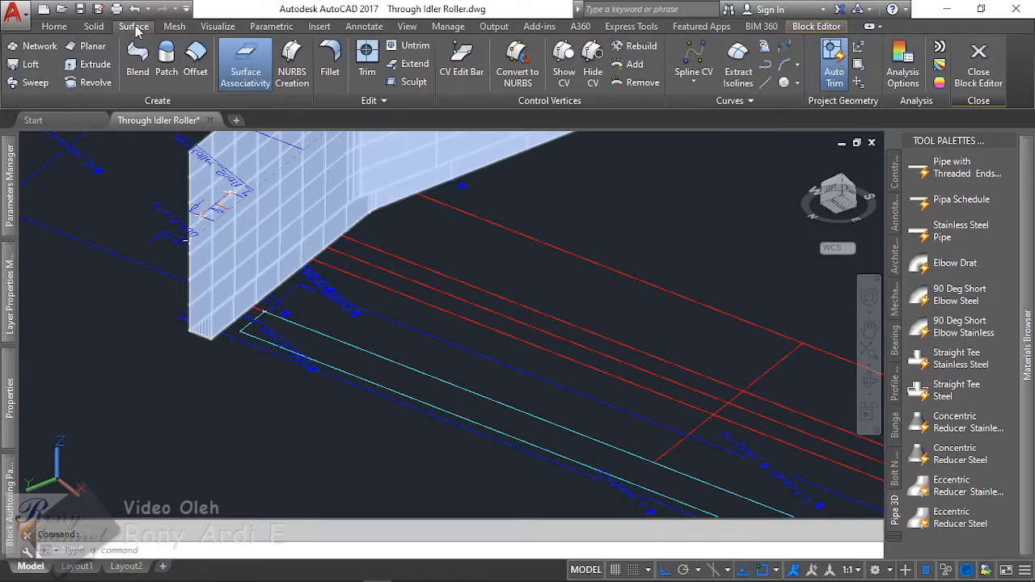
click(165, 53)
scroll(242, 328, up, 3)
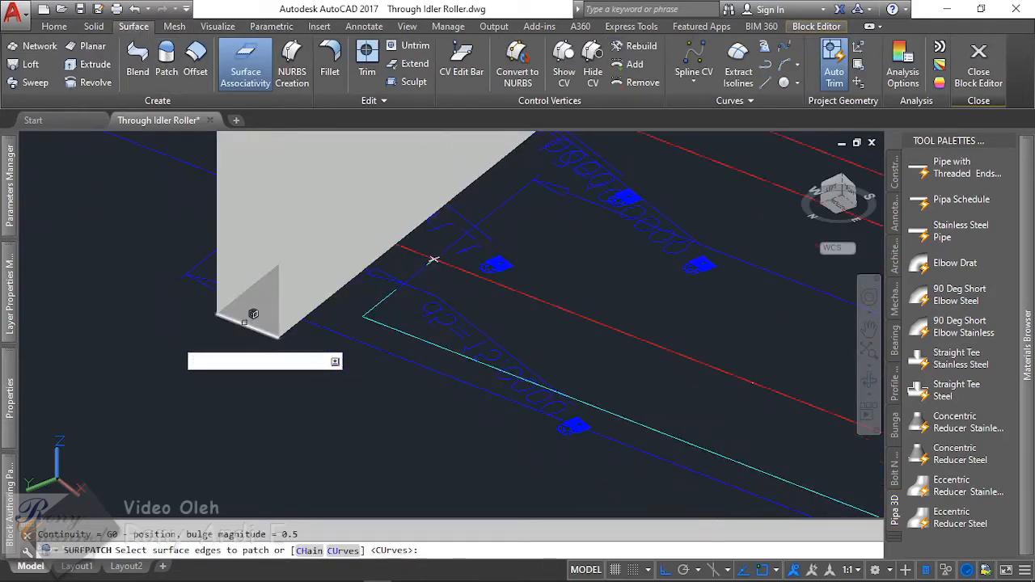
click(230, 319)
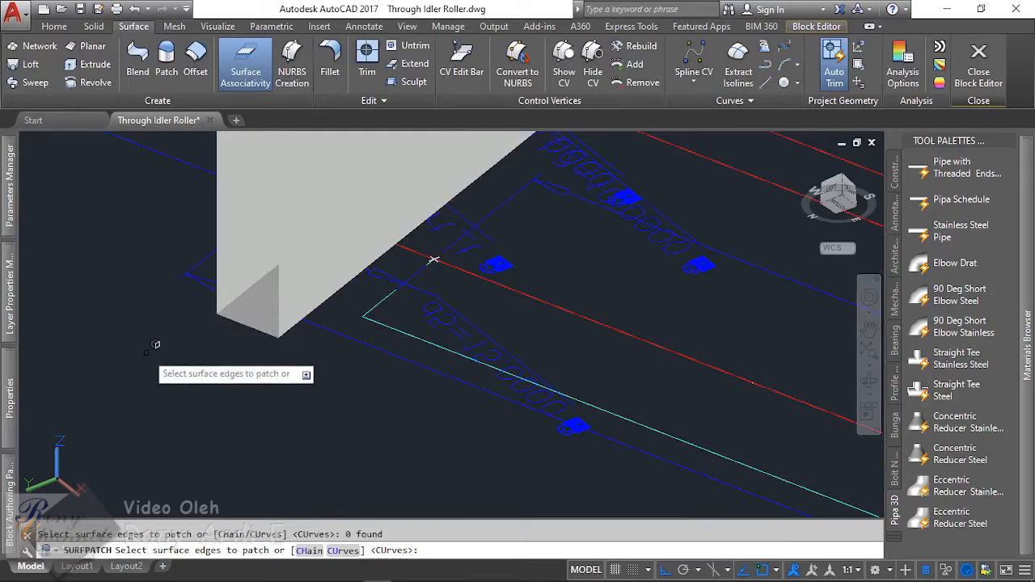
click(253, 282)
scroll(149, 418, up, 3)
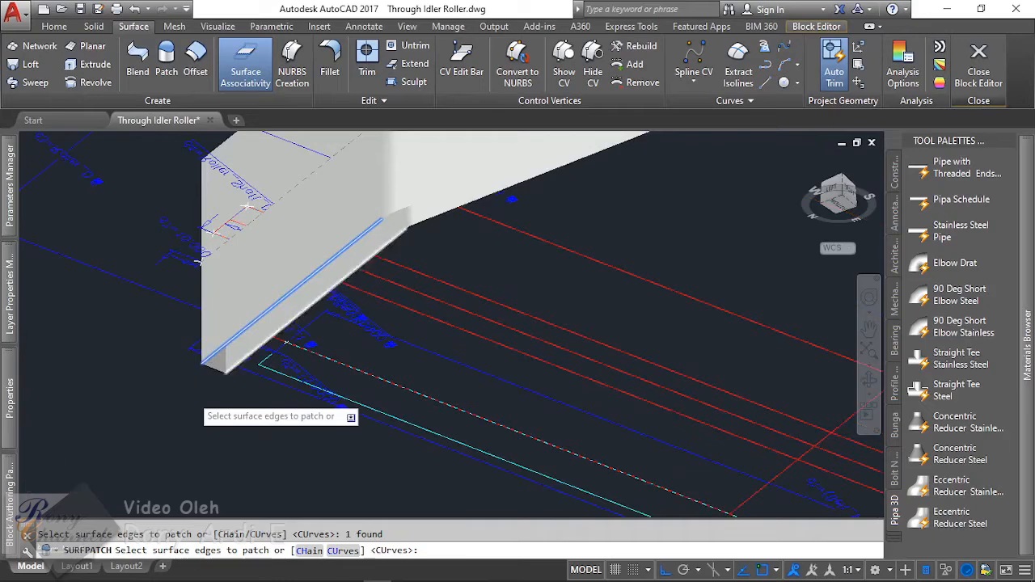
scroll(149, 418, down, 2)
click(142, 416)
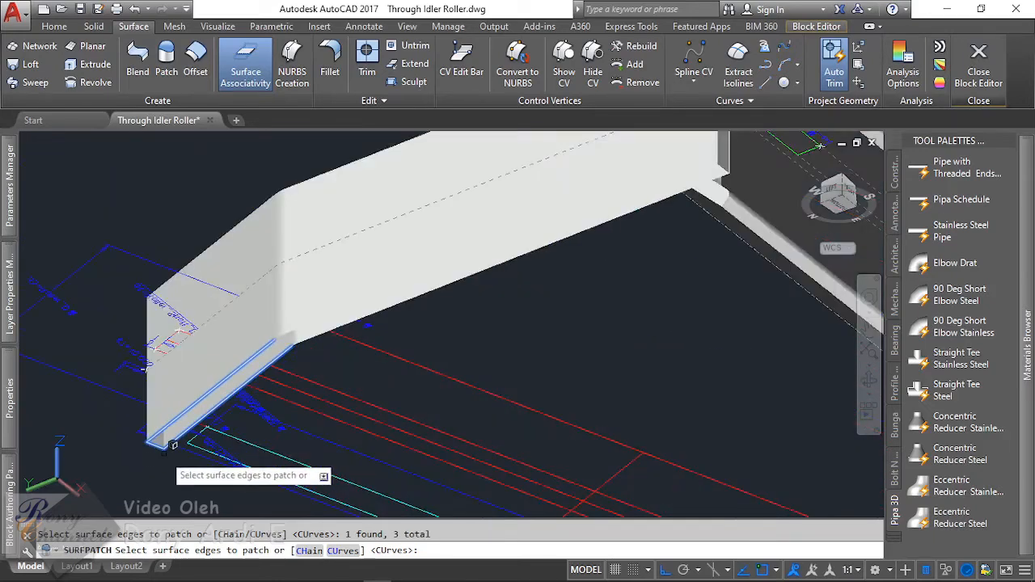
scroll(243, 356, up, 3)
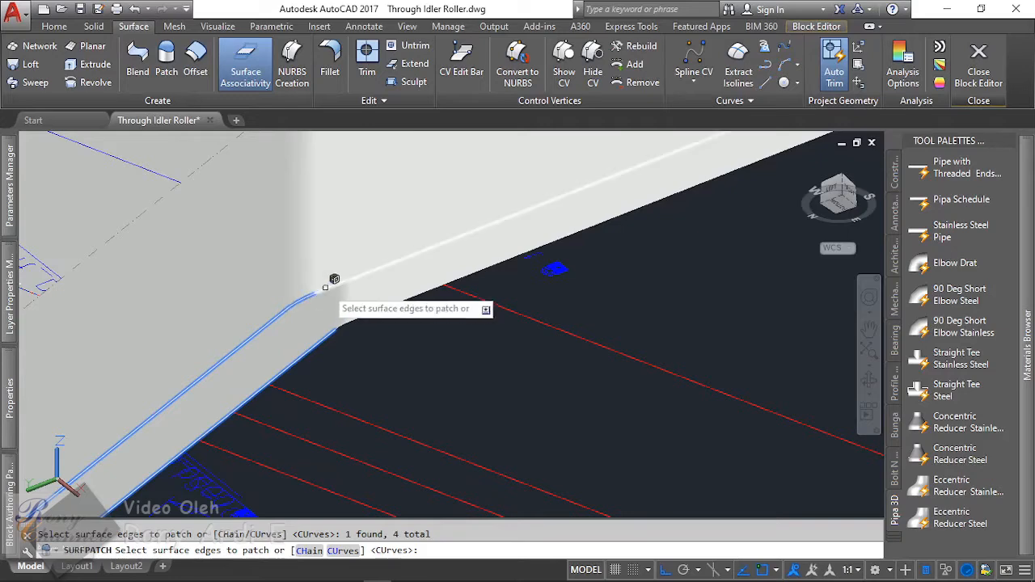
click(367, 315)
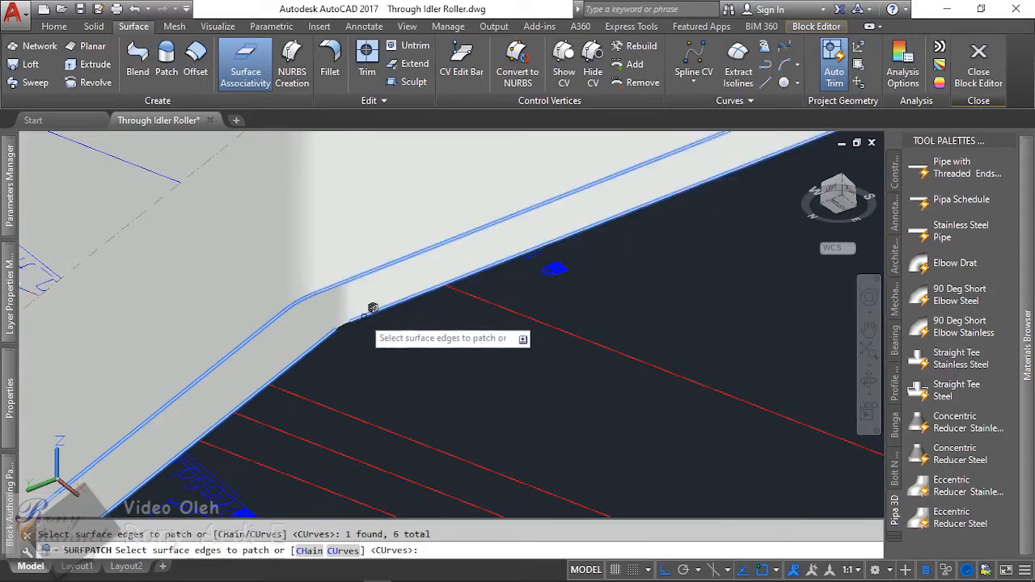
click(354, 312)
scroll(254, 374, down, 4)
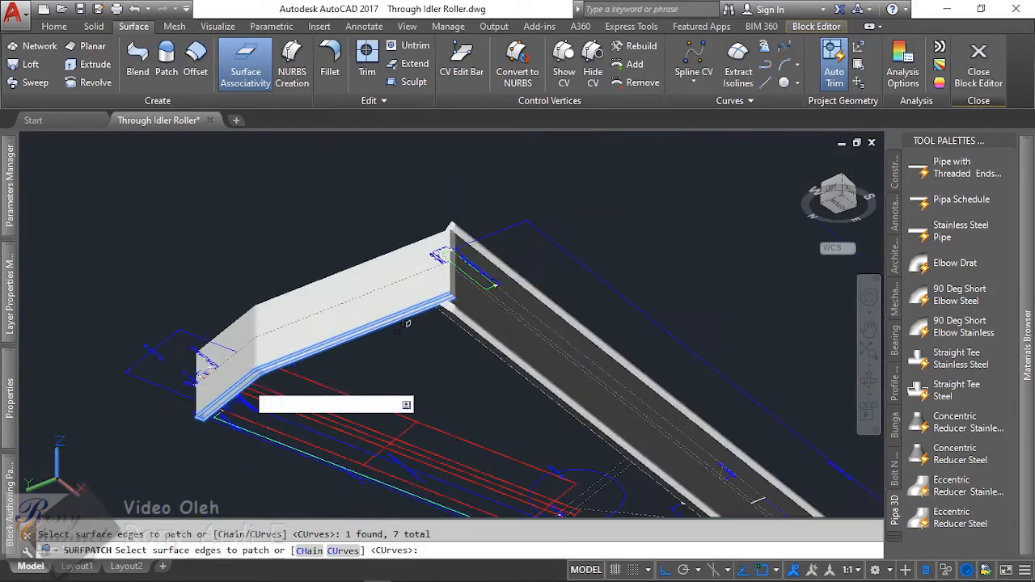
scroll(496, 241, up, 5)
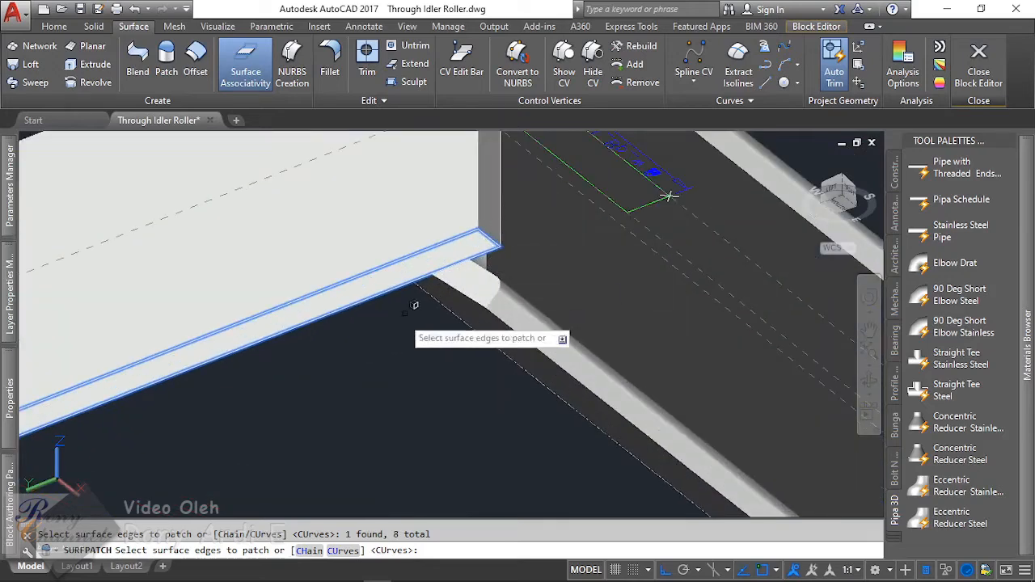
key(Return)
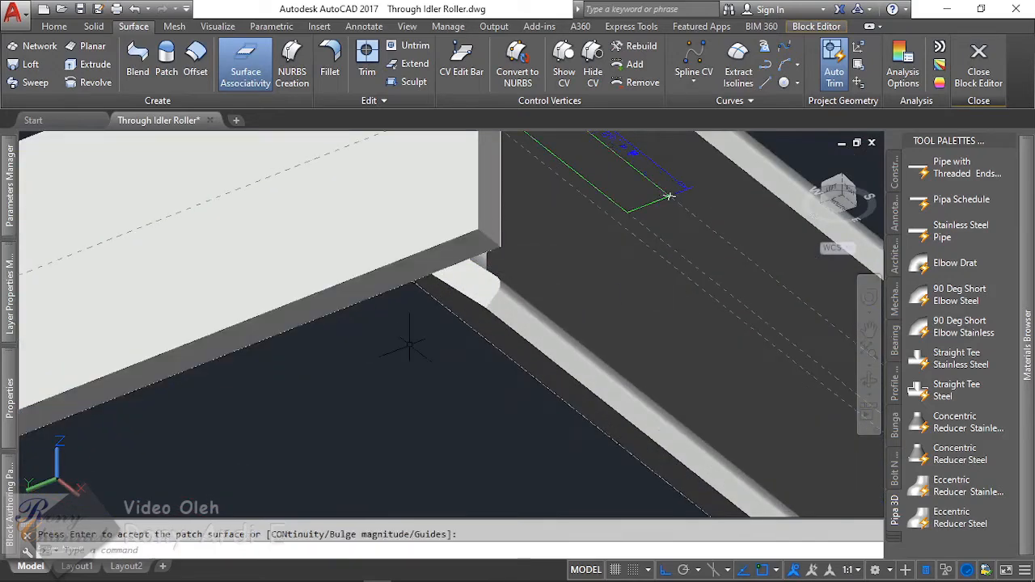
scroll(411, 348, down, 6)
key(Return)
Step: Patch the right bracket's open underside with a surface bounded by its eight lower wall edges
scroll(582, 229, up, 3)
scroll(582, 229, up, 4)
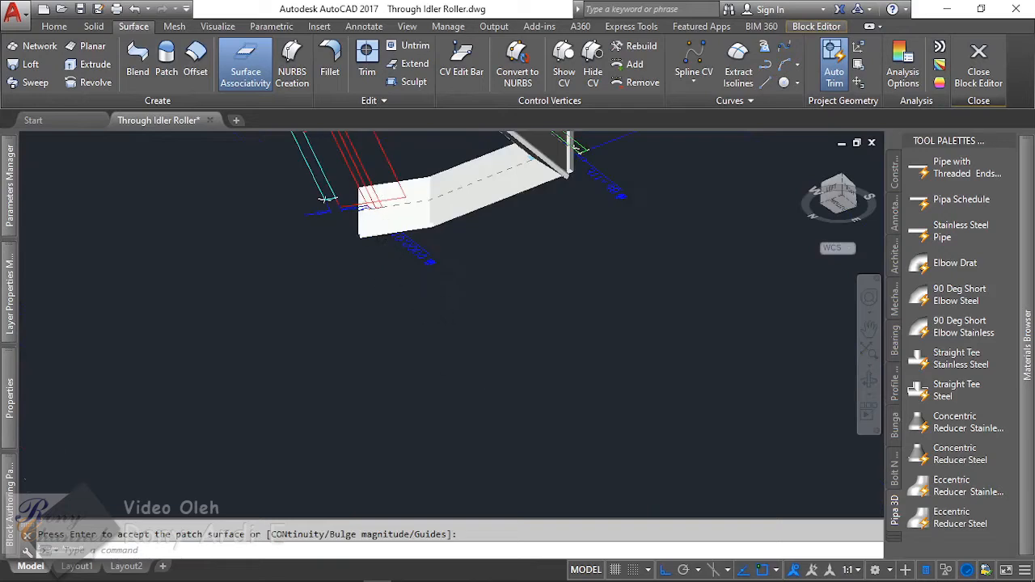
click(166, 61)
scroll(332, 249, up, 4)
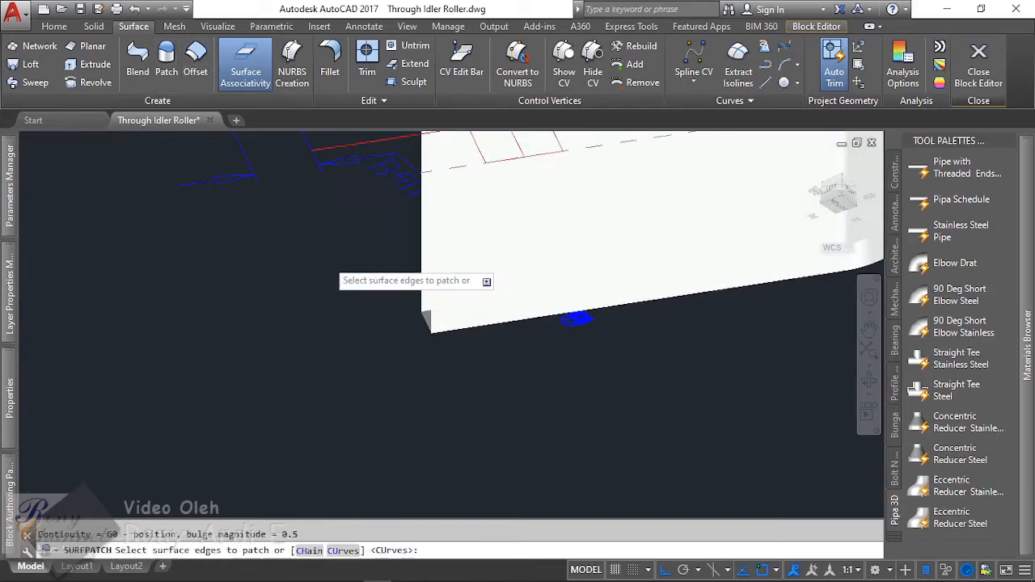
click(418, 310)
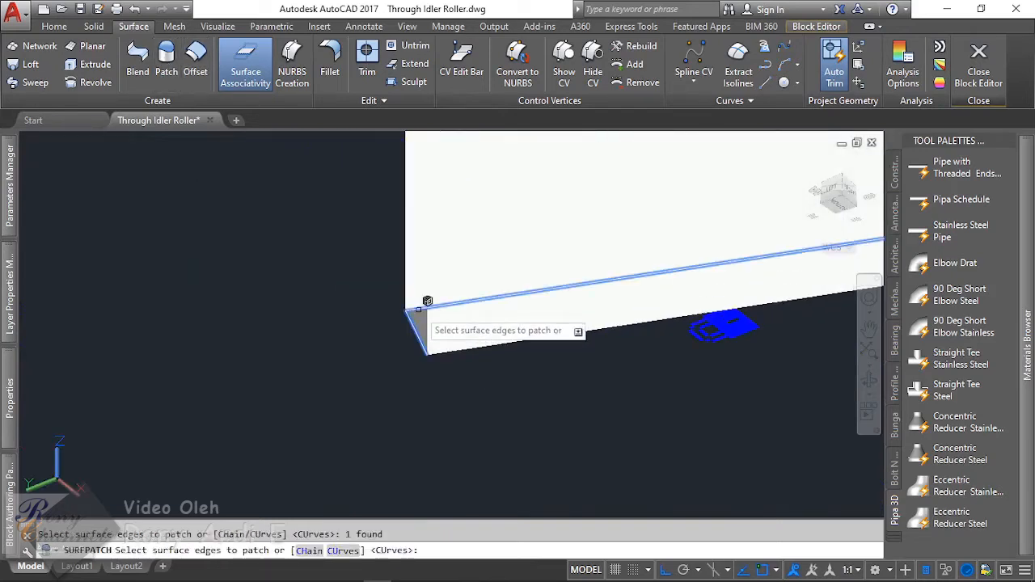
click(419, 310)
shift+middle_drag(307, 317, 588, 220)
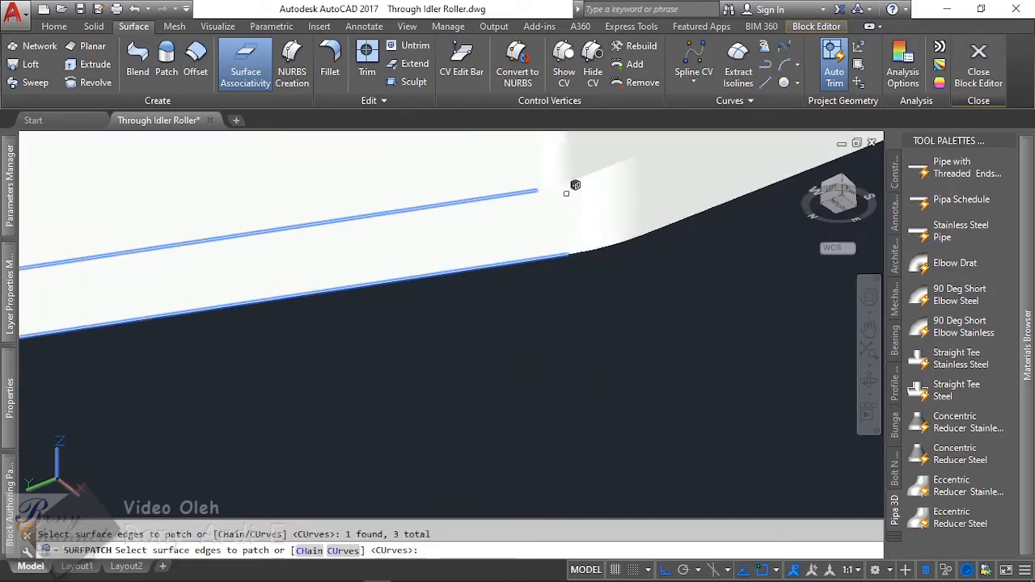
click(605, 237)
click(668, 217)
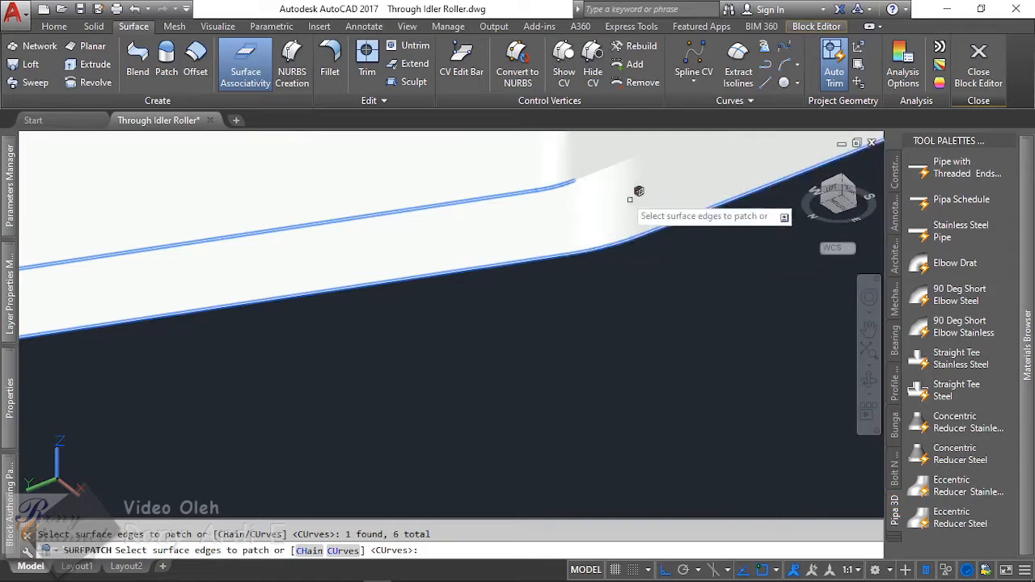
click(601, 166)
shift+middle_drag(525, 292, 619, 218)
click(619, 224)
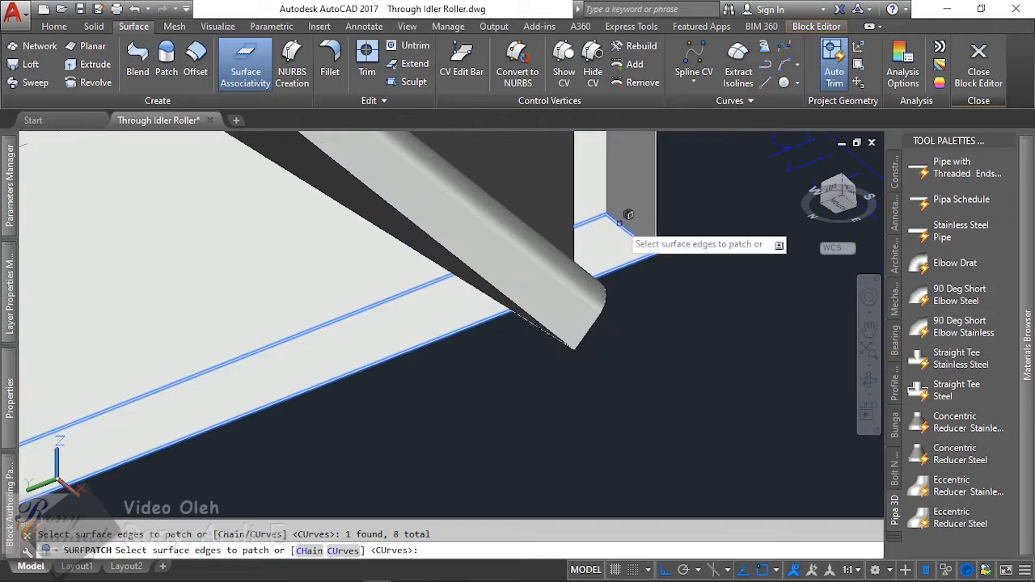
key(Return)
key(Return)
Step: Extrude the short dashed end line near the inner roller end as a surface, using the long dashed line as the path
shift+middle_drag(619, 231, 295, 383)
scroll(446, 177, down, 5)
scroll(446, 176, up, 10)
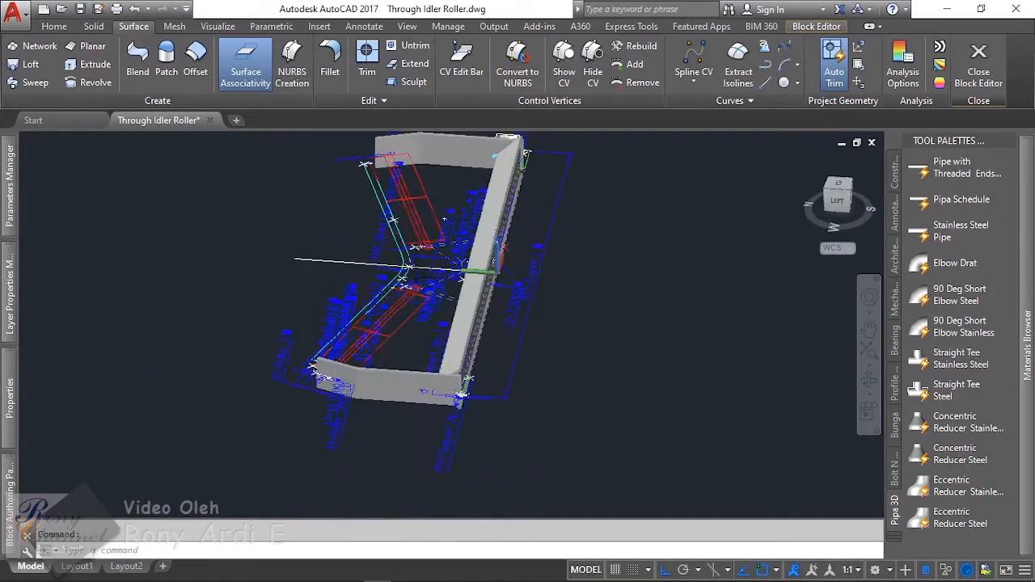
scroll(349, 303, down, 3)
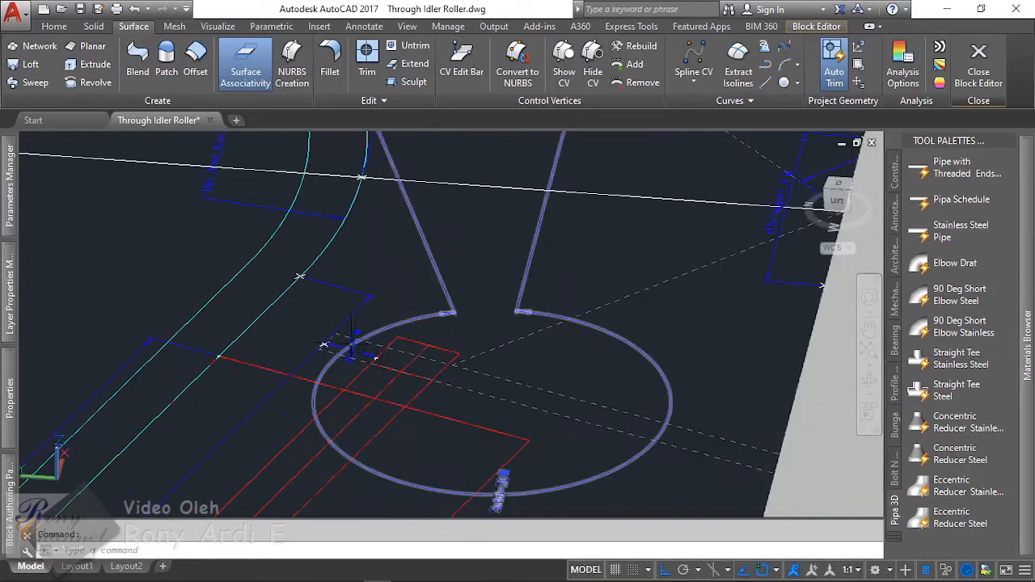
scroll(354, 347, up, 5)
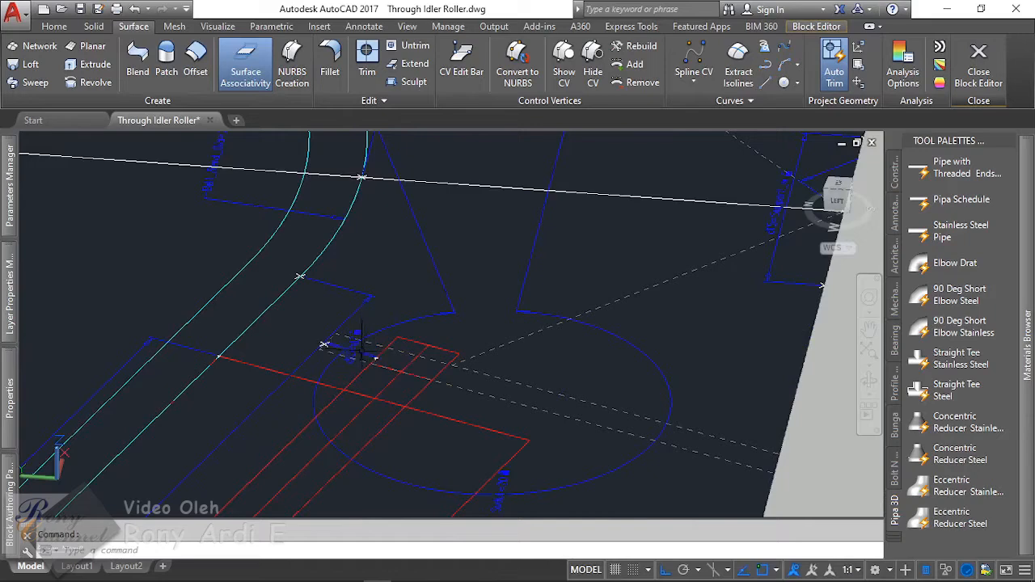
click(91, 64)
scroll(306, 348, up, 2)
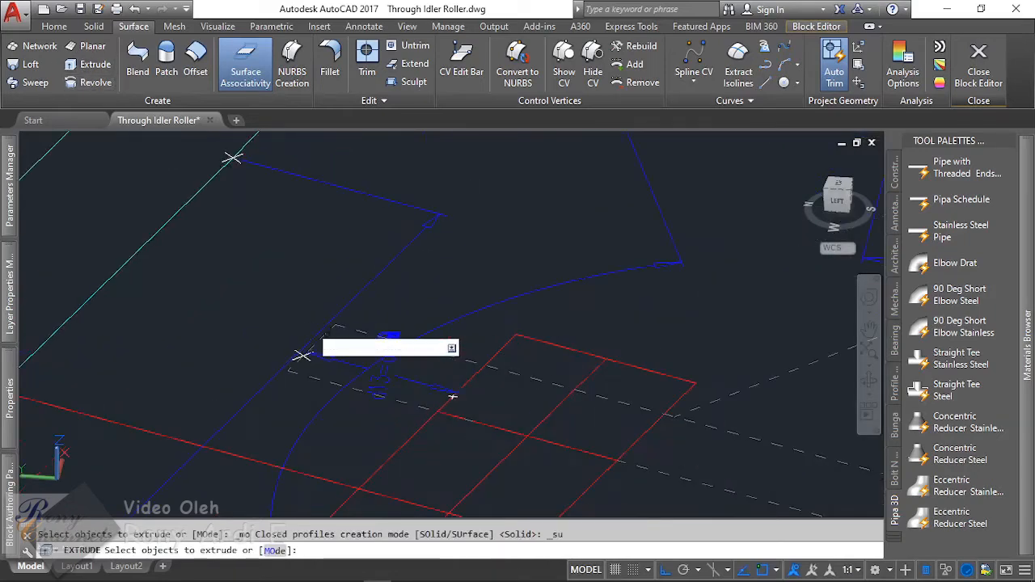
click(301, 356)
key(Return)
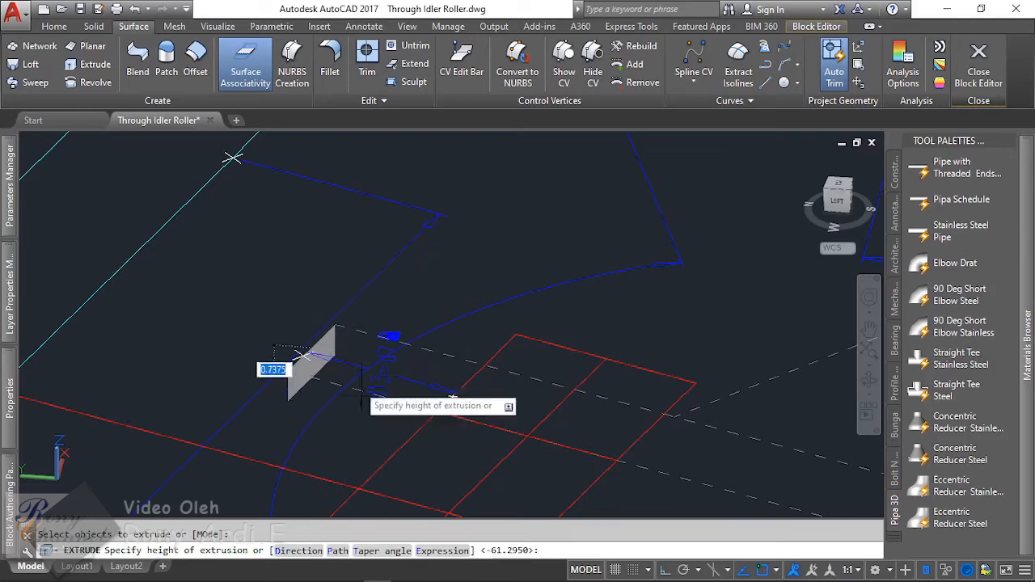
click(337, 551)
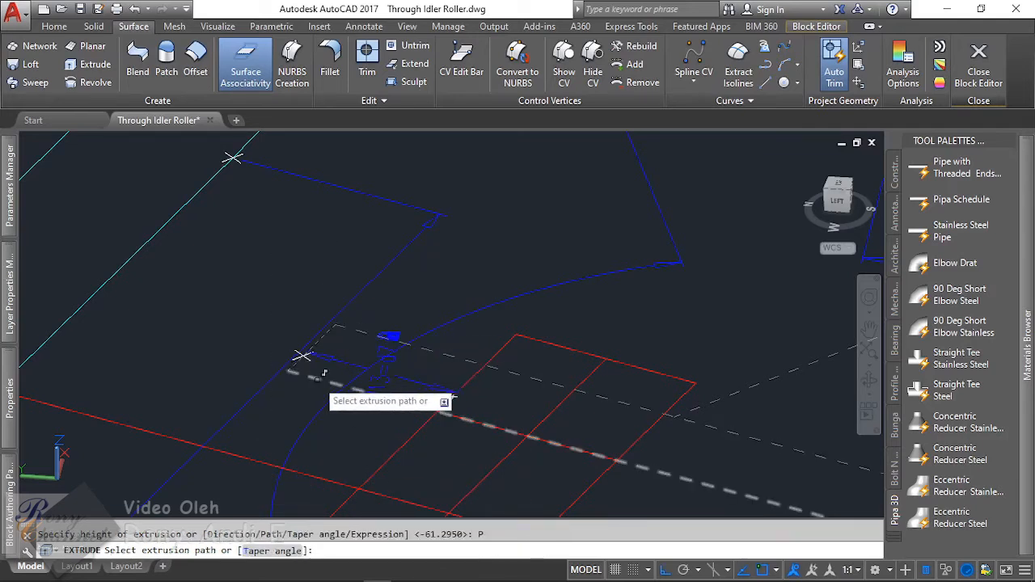
click(453, 396)
scroll(304, 249, down, 5)
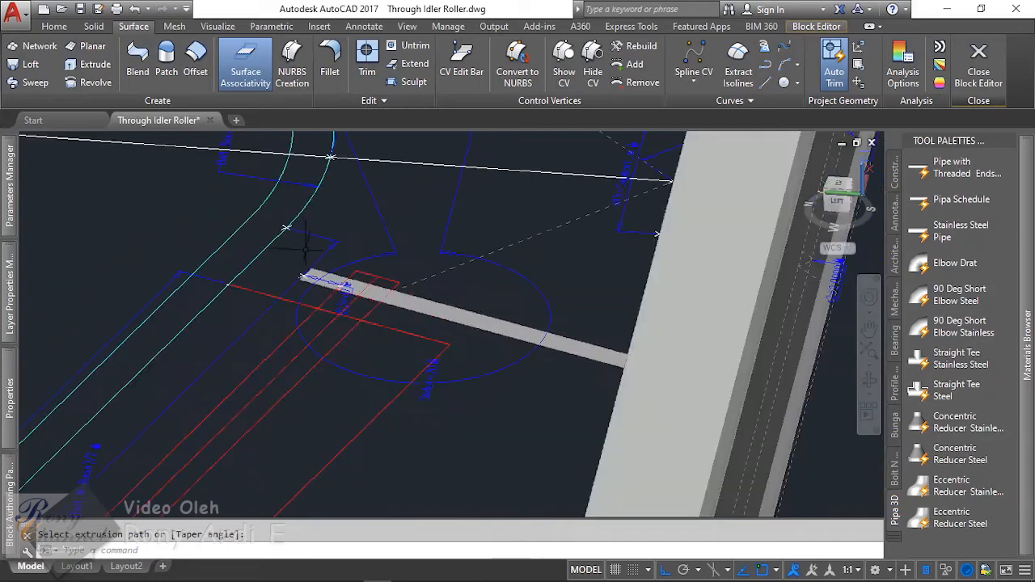
Step: Convert the swept strip surface near the inner roller end to construction geometry
scroll(462, 349, up, 4)
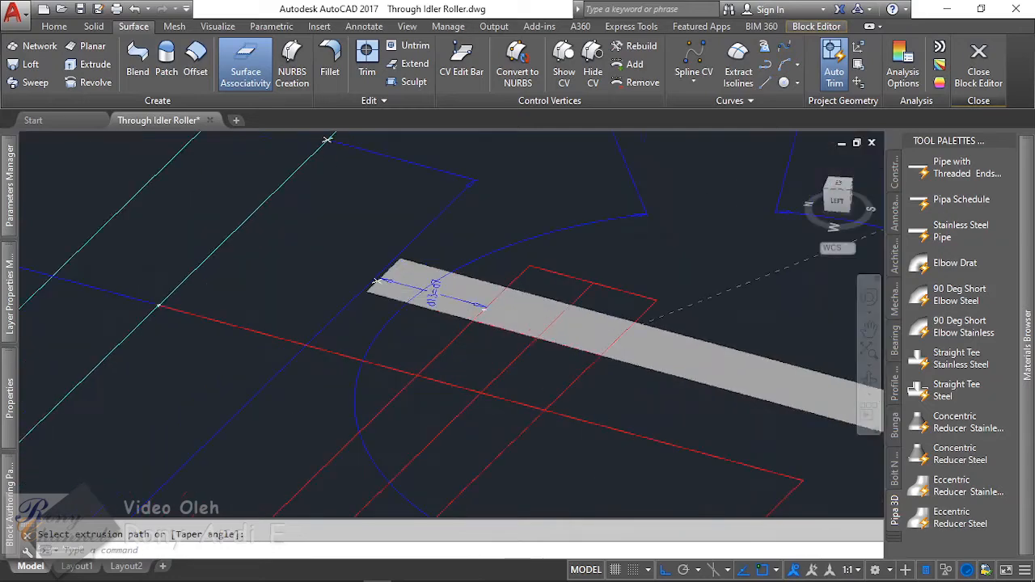
click(404, 250)
click(411, 278)
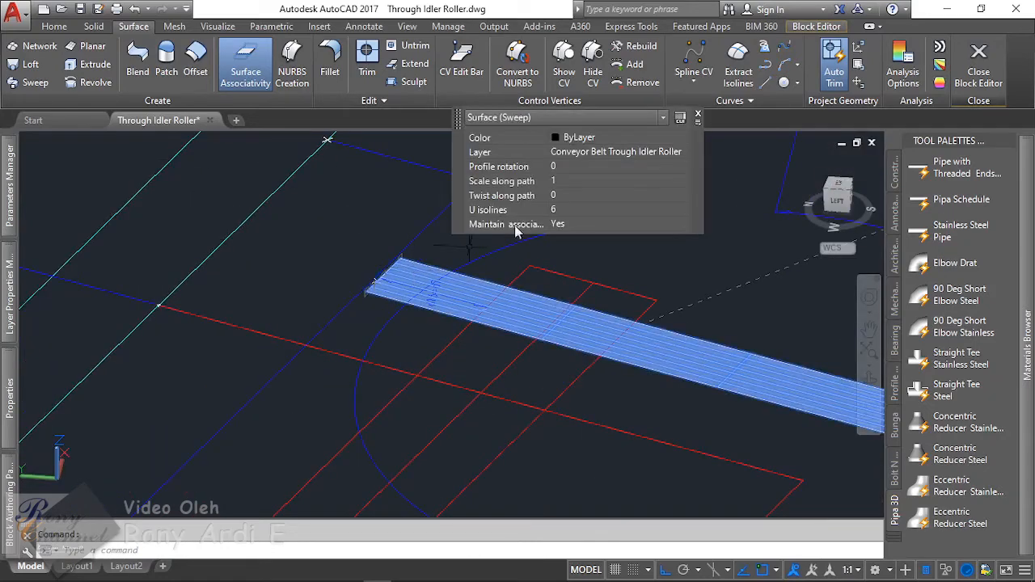
click(818, 26)
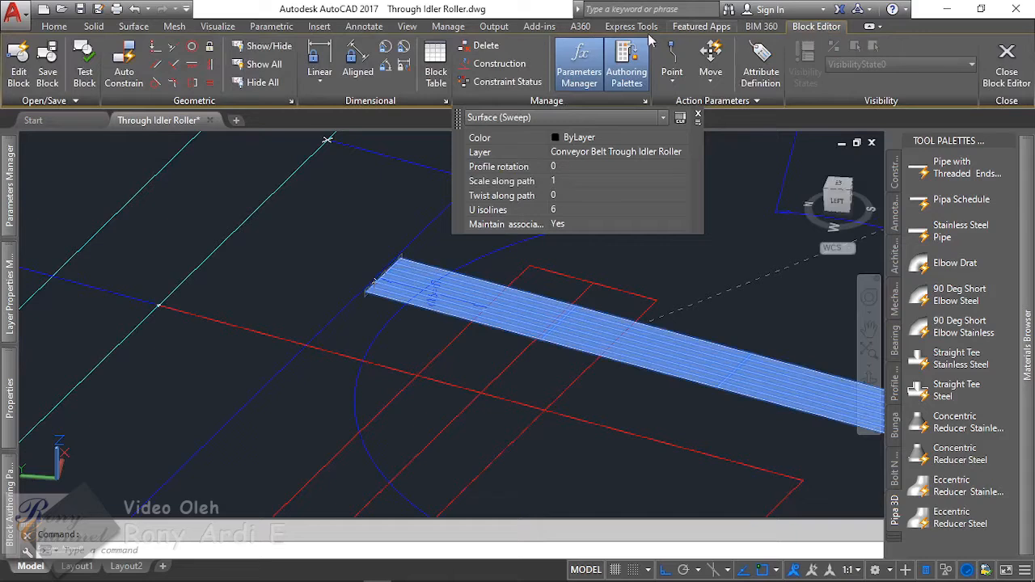
click(500, 64)
key(Return)
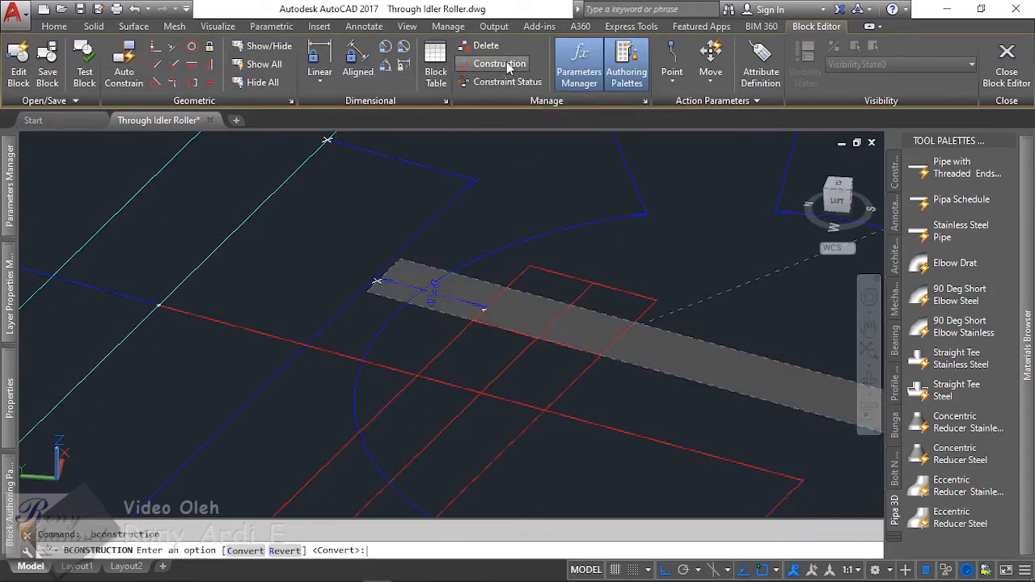
Step: Offset the construction strip surface downward by the expression Support_w
click(133, 26)
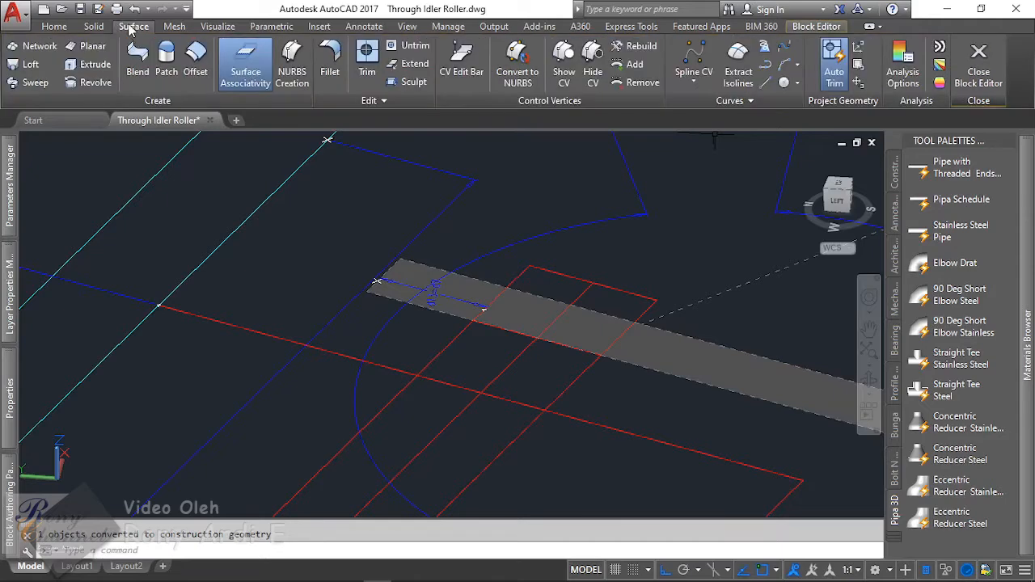
click(195, 57)
click(423, 272)
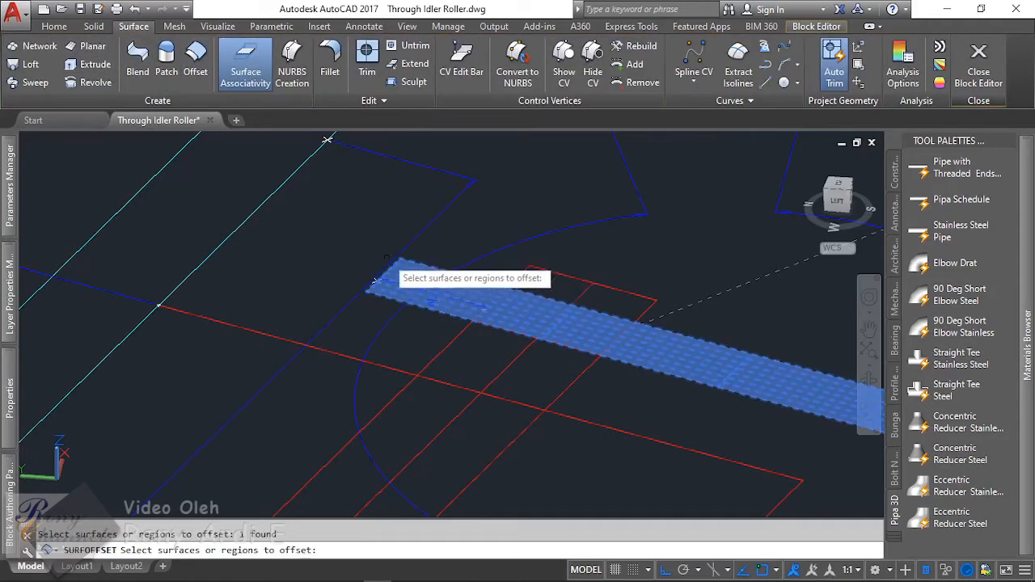
key(Return)
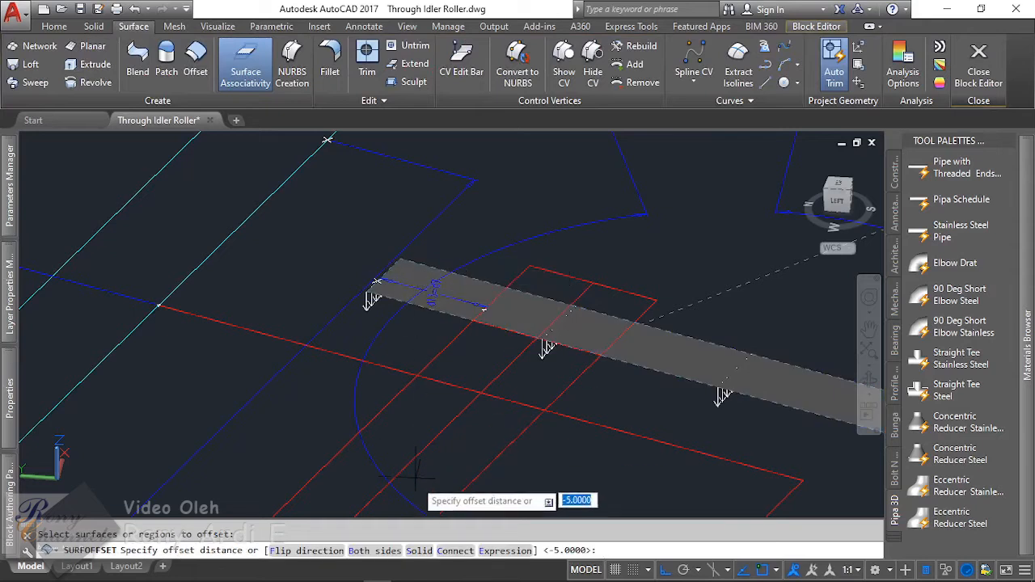
click(505, 551)
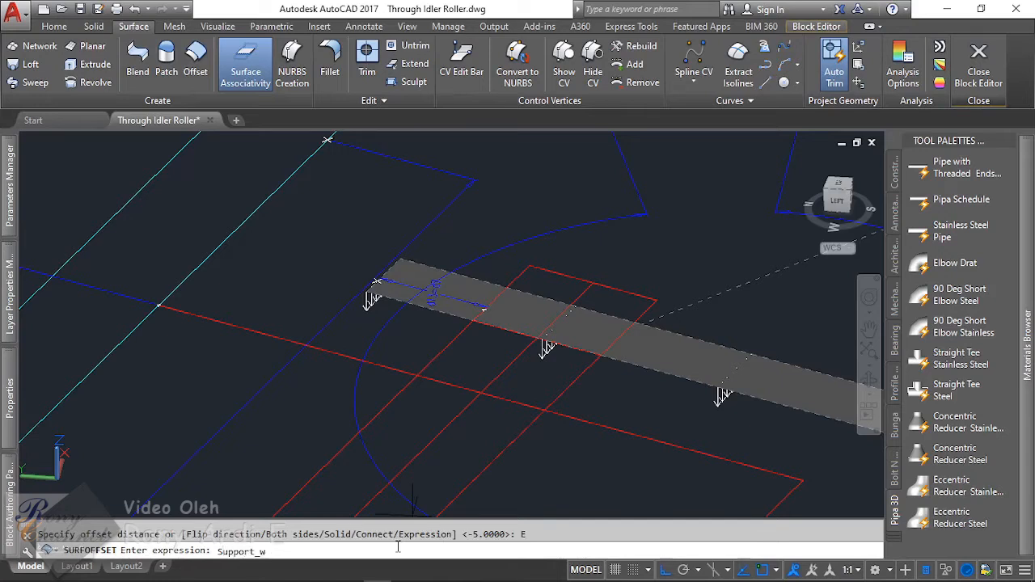
key(Return)
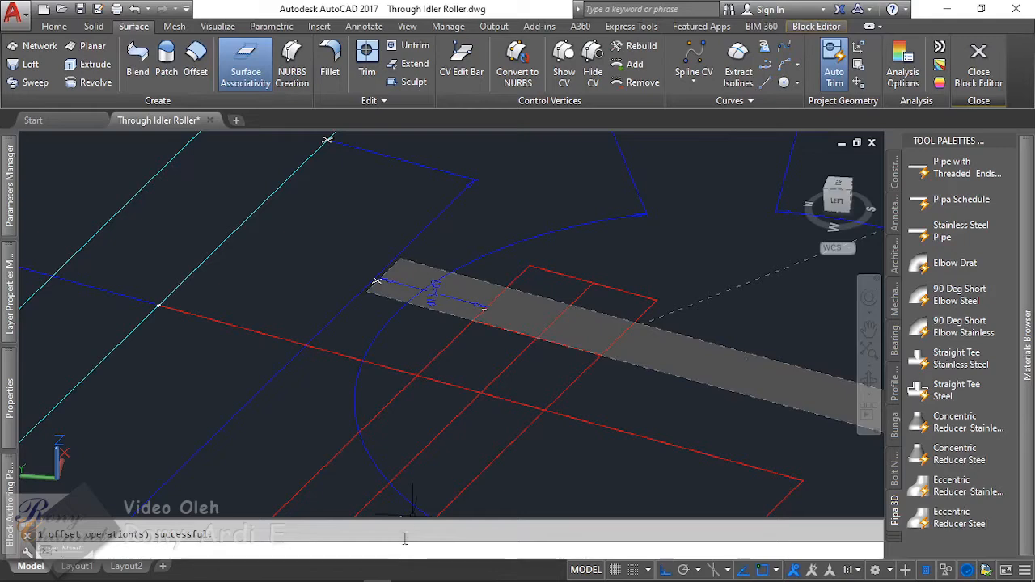
Step: Extrude the offset strip surface upward past the construction strip
scroll(518, 477, up, 5)
scroll(485, 453, down, 6)
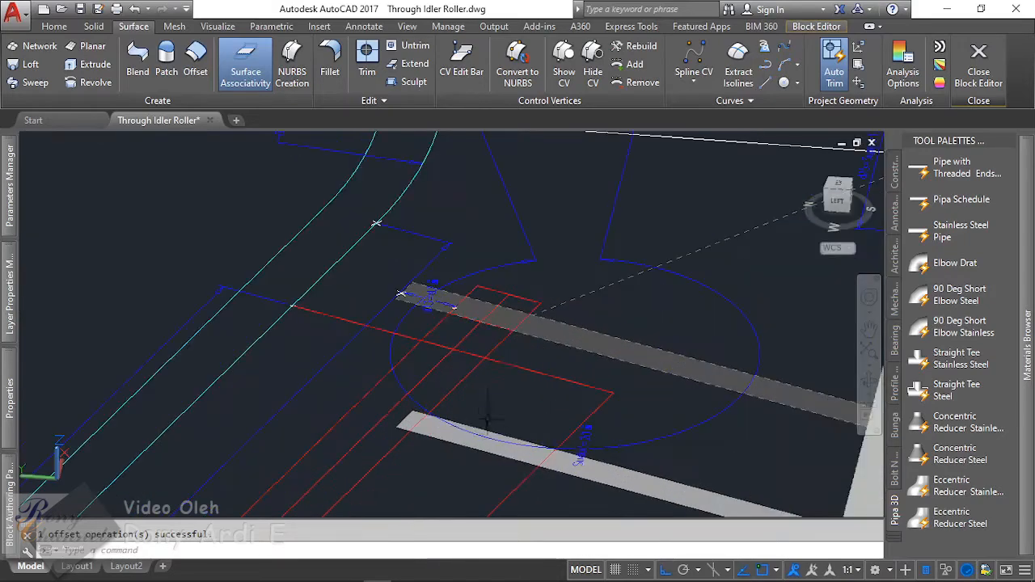
click(472, 440)
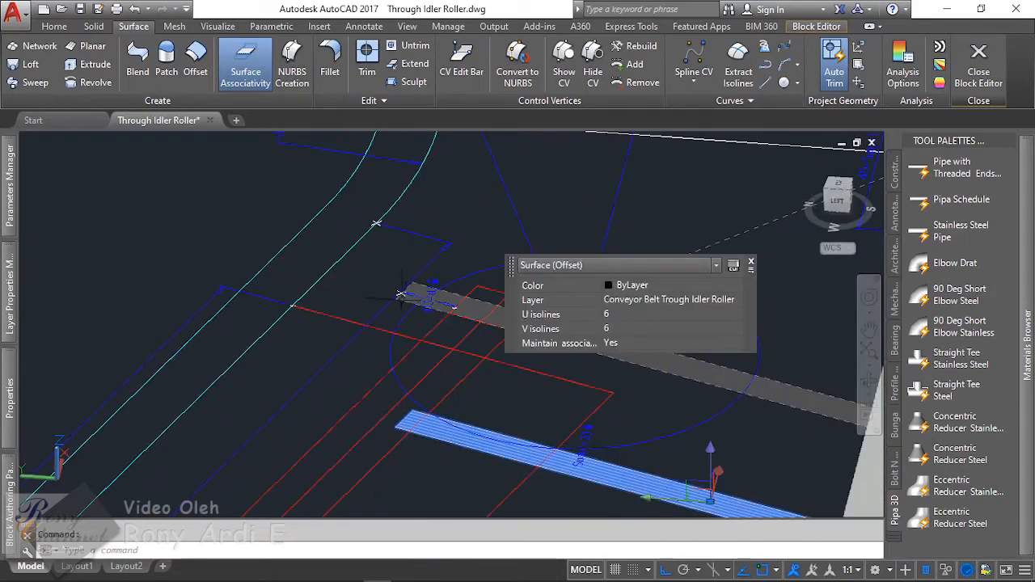
click(103, 68)
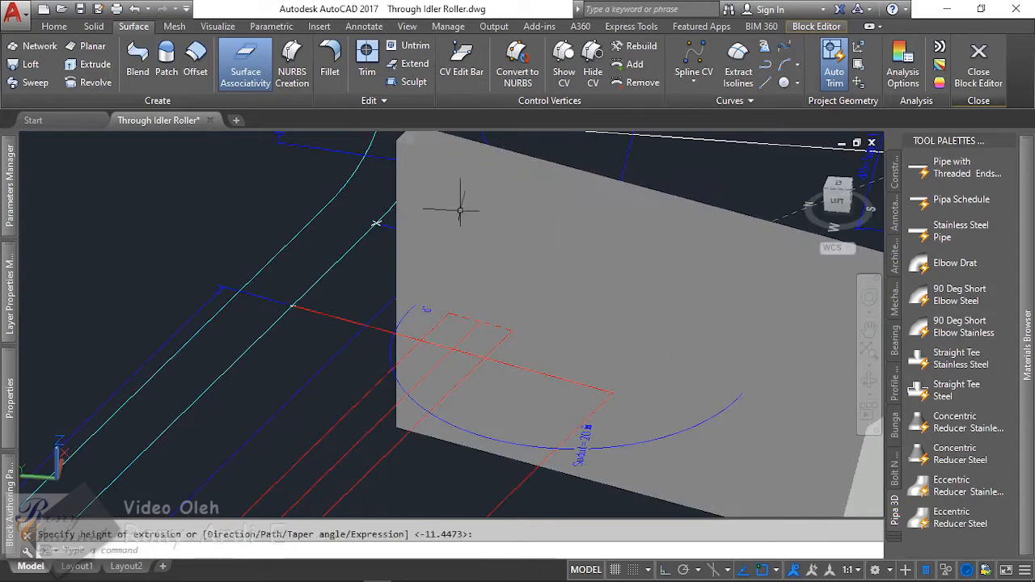
Step: Set the height of the extruded inner support surface to 50 through an expression based on the Support parameter
click(460, 208)
click(490, 158)
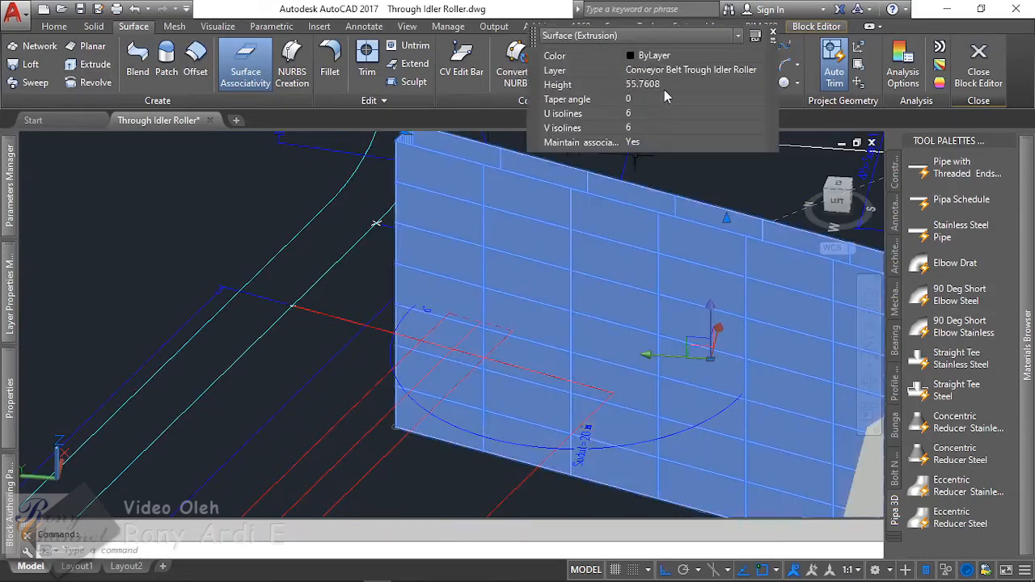
click(668, 85)
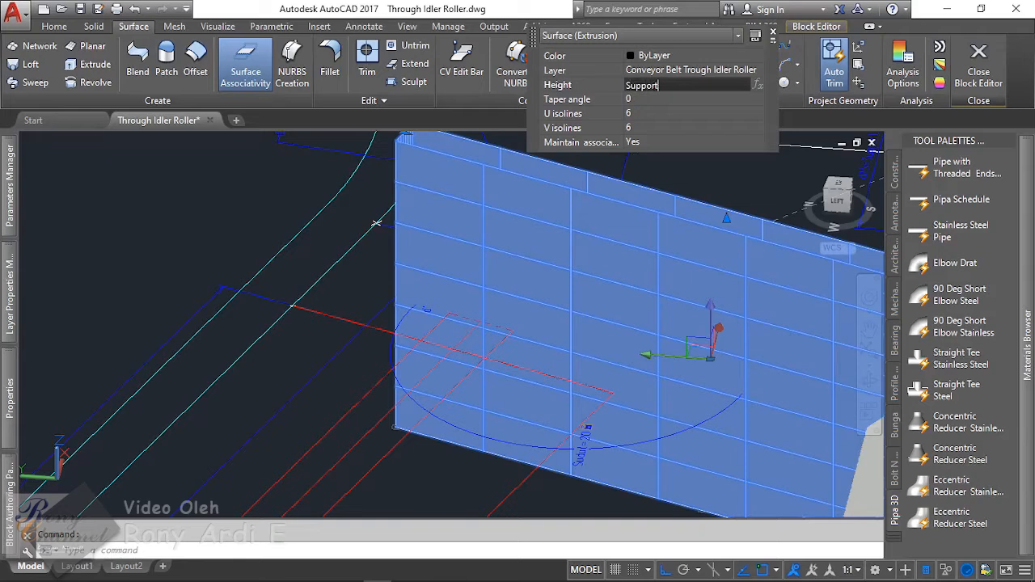
text(50)
key(Tab)
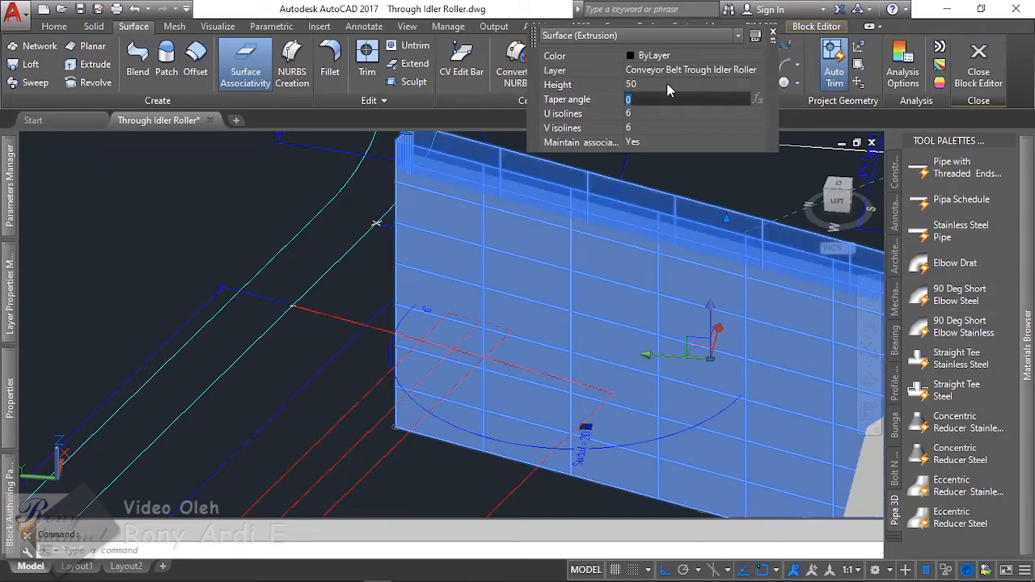
scroll(461, 253, down, 6)
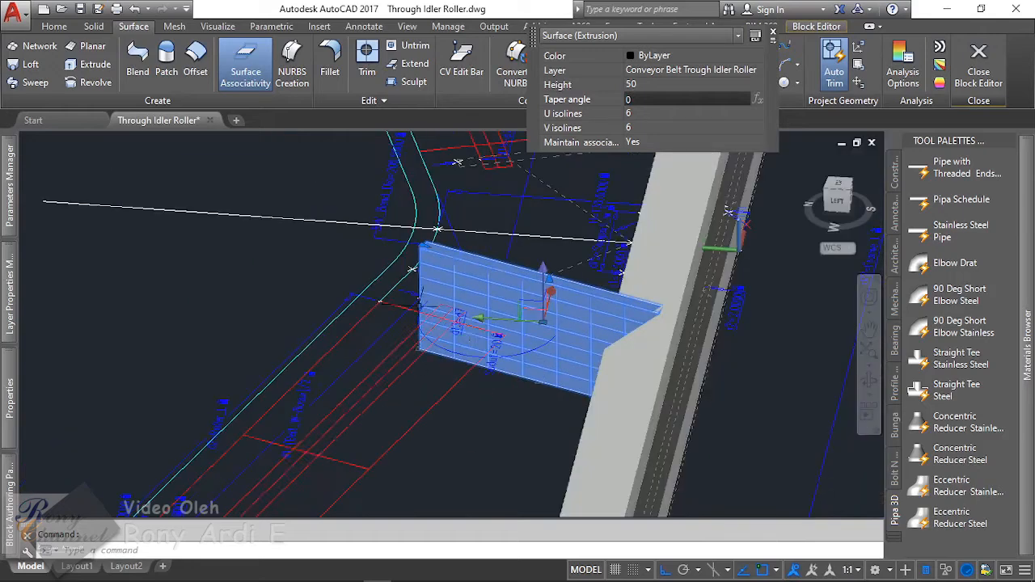
scroll(440, 259, up, 6)
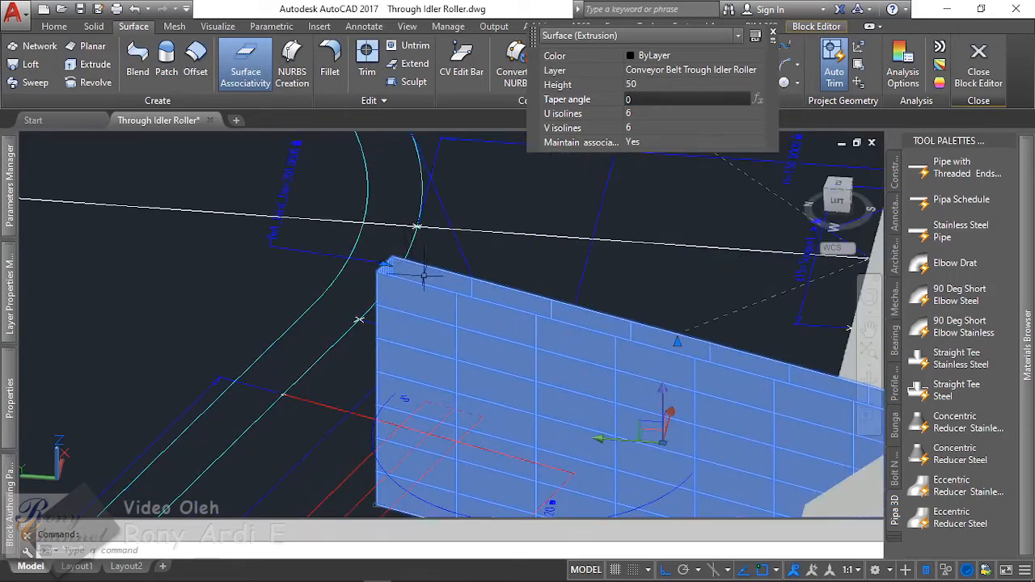
scroll(423, 275, down, 2)
click(167, 61)
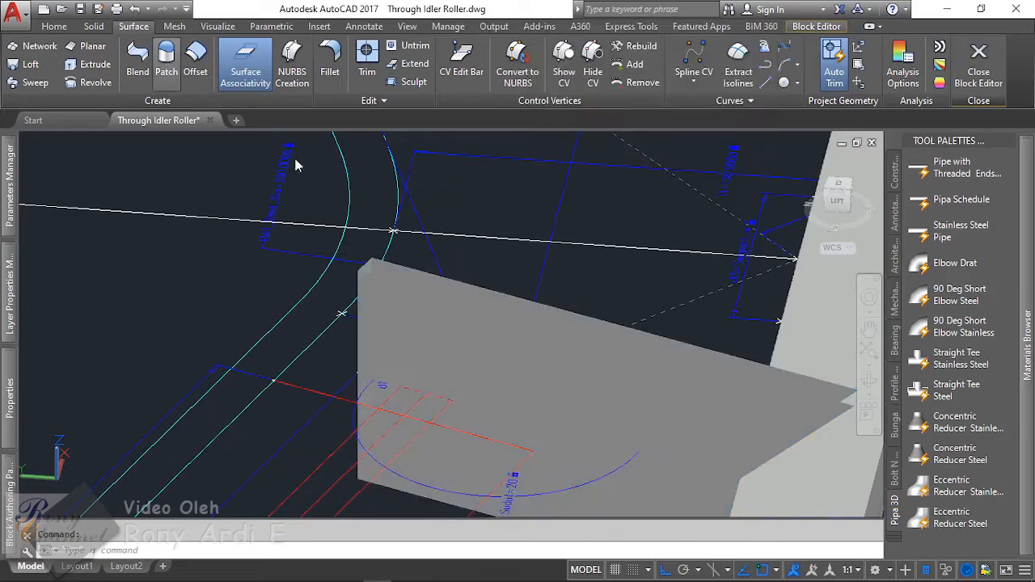
scroll(397, 267, up, 2)
click(412, 261)
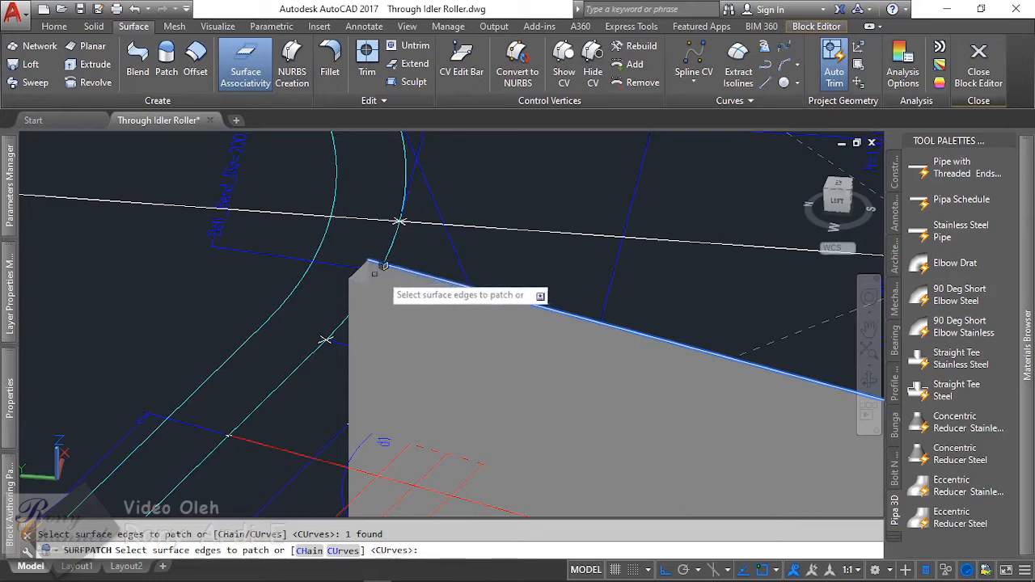
key(Escape)
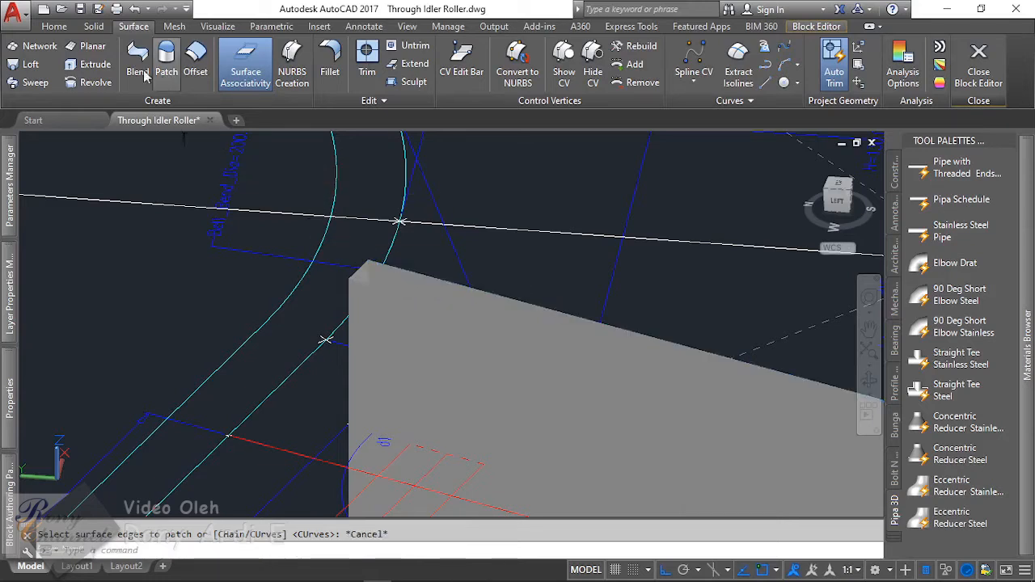
Step: Loft a surface between the two long upper edges of the inner support to close its top
click(31, 65)
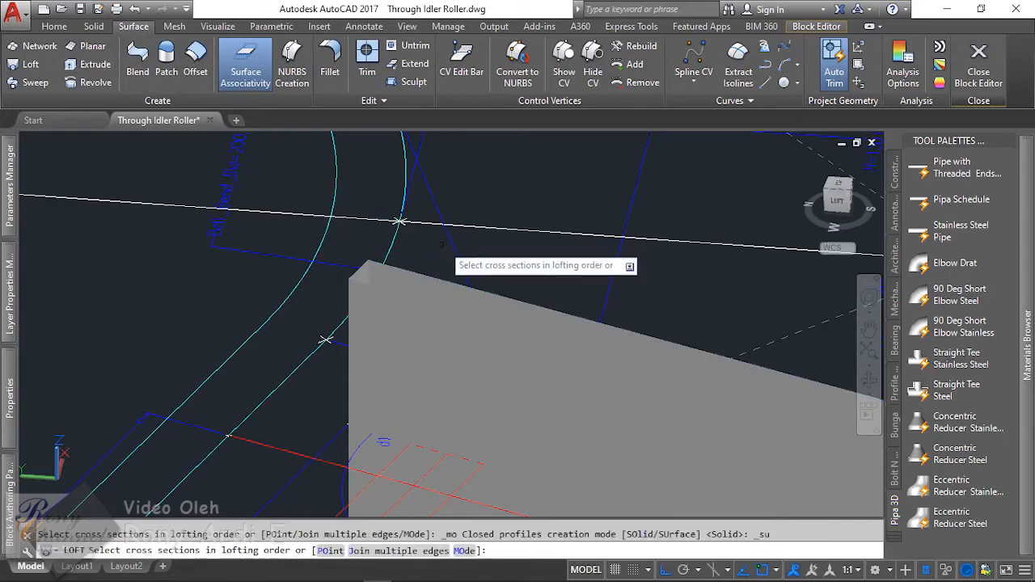
click(404, 278)
click(394, 274)
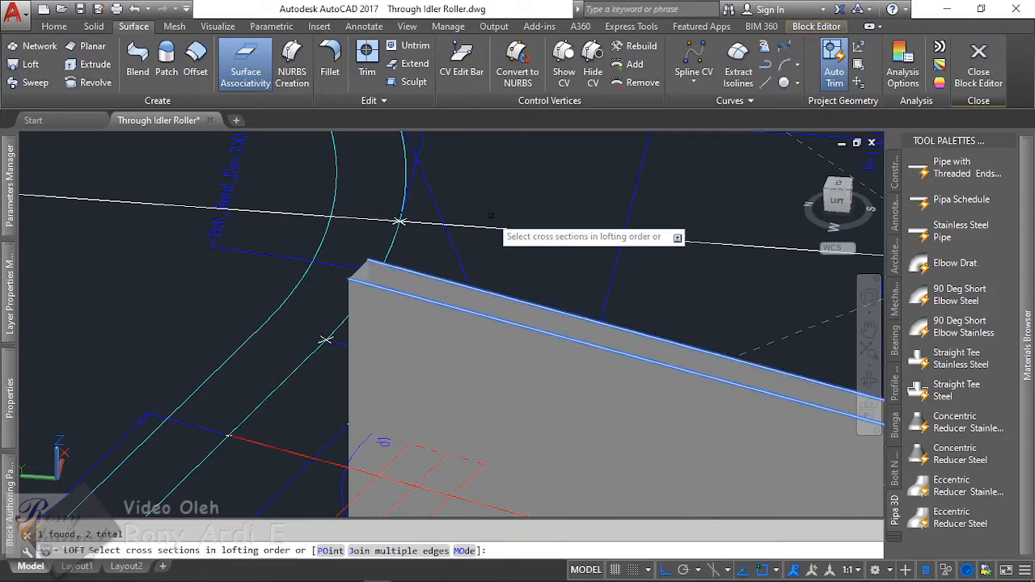
key(Return)
key(Escape)
scroll(598, 328, down, 3)
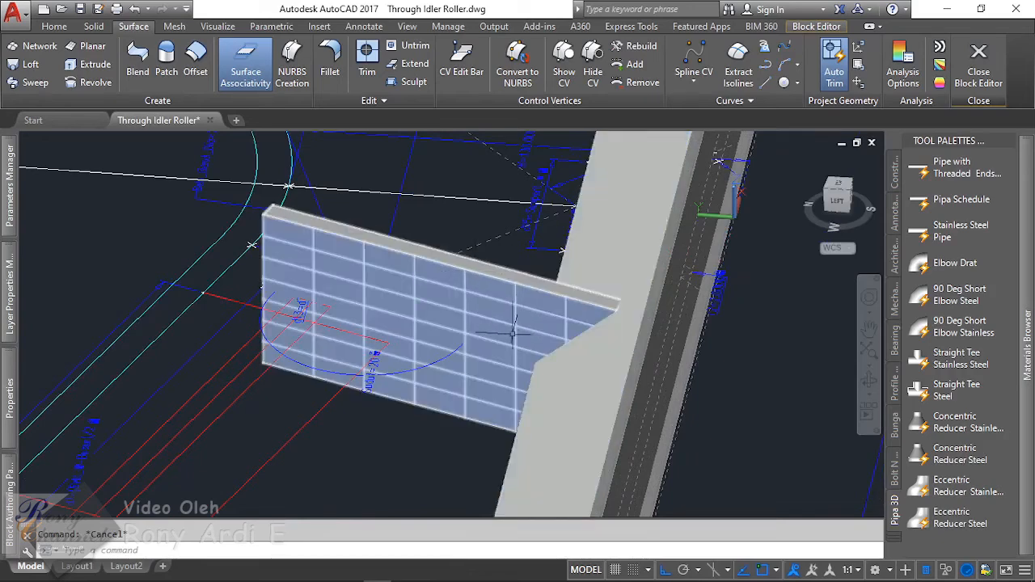
Step: Examine the inner support, the crossbeam and the outer side bracket of the frame from several angles
shift+middle_drag(513, 331, 251, 194)
shift+middle_drag(399, 271, 519, 237)
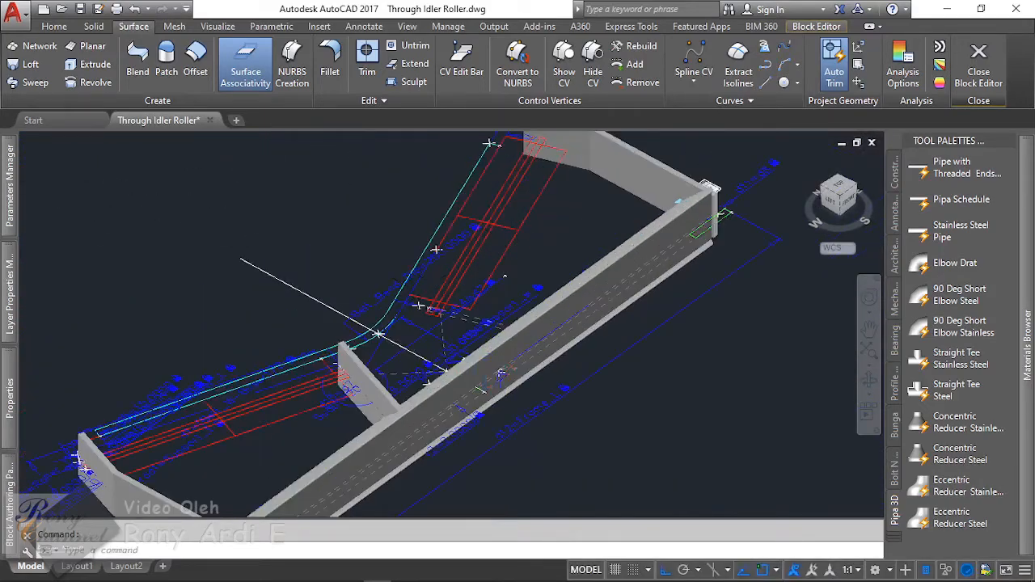
scroll(435, 311, up, 4)
scroll(519, 324, up, 1)
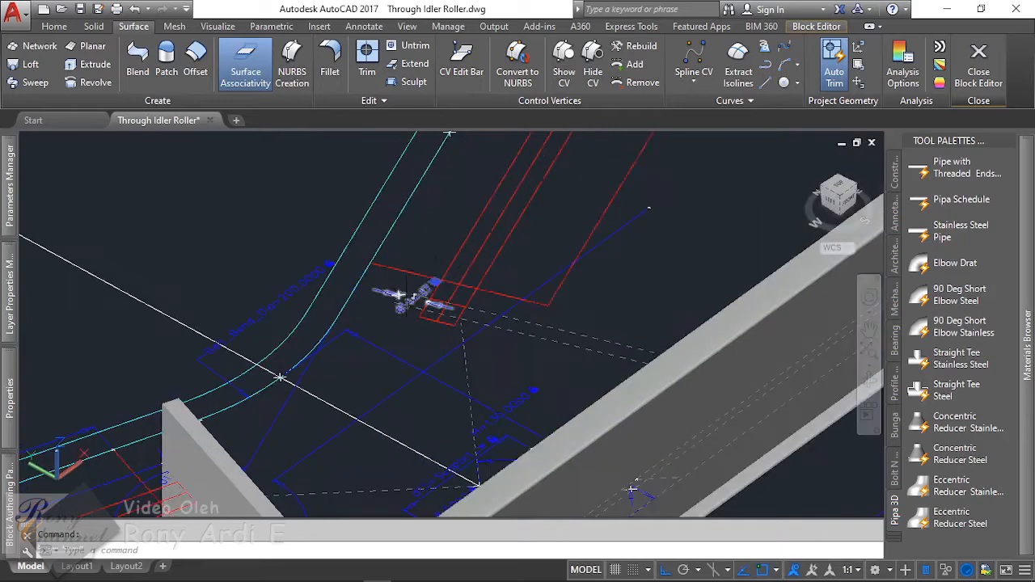
scroll(526, 168, down, 4)
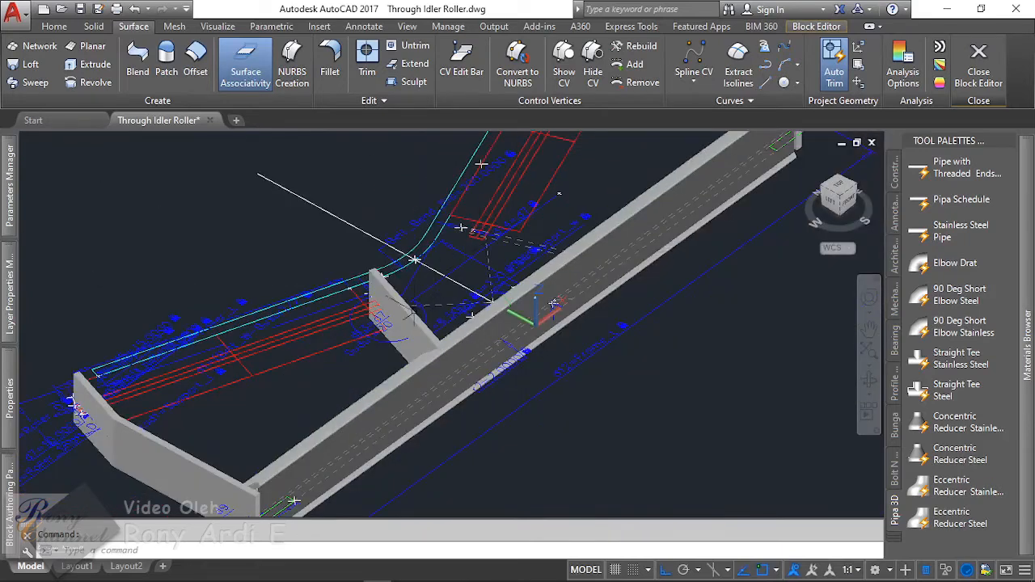
scroll(444, 354, up, 6)
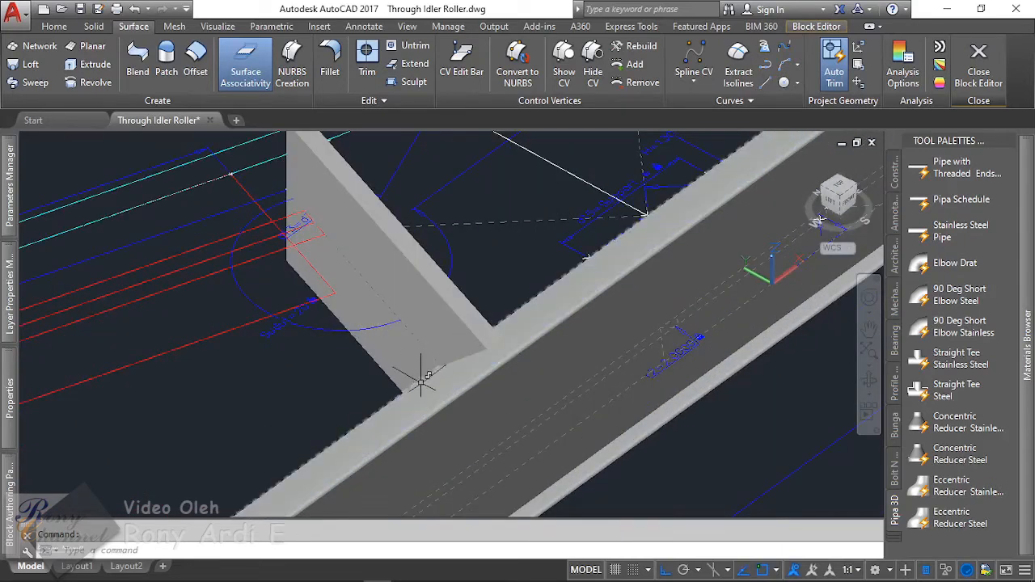
shift+middle_drag(423, 377, 308, 196)
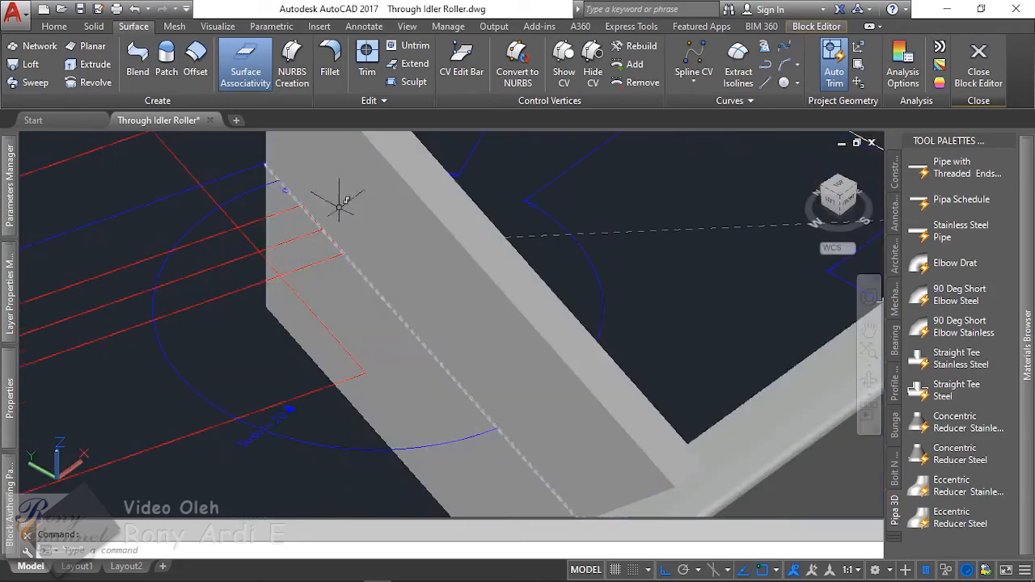
scroll(314, 269, down, 5)
shift+middle_drag(314, 269, 243, 364)
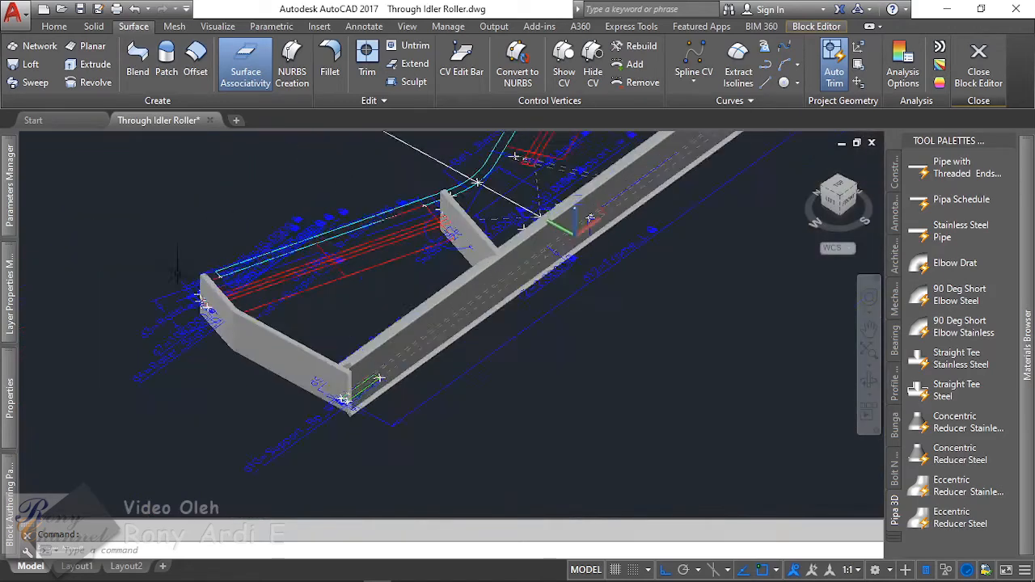
scroll(219, 315, up, 4)
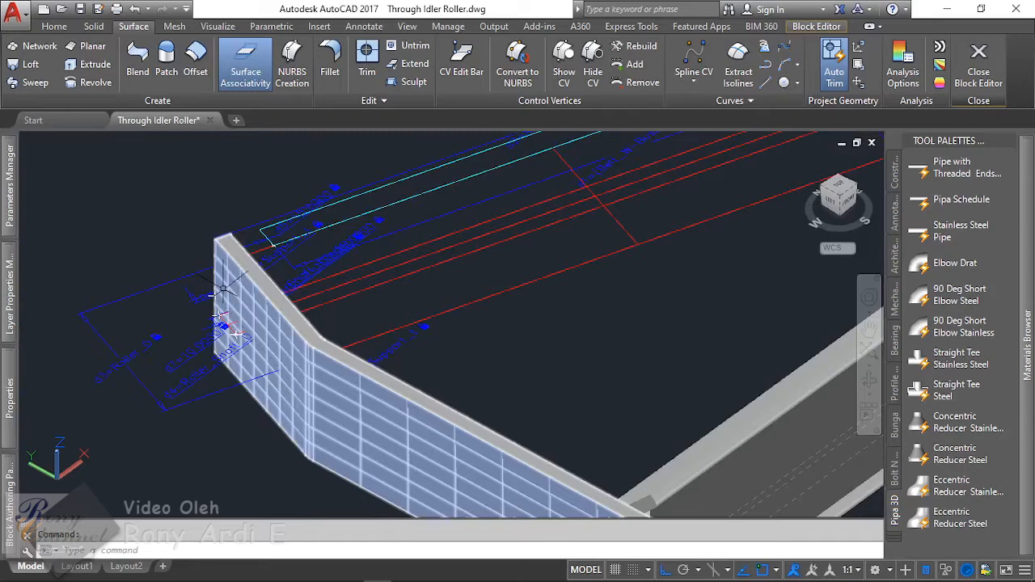
mouse_move(223, 289)
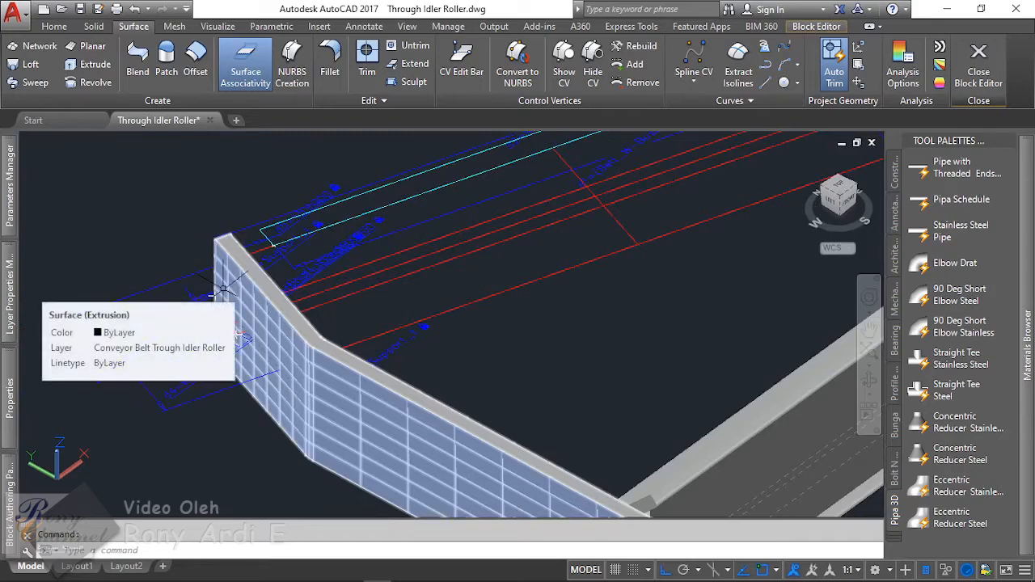
scroll(223, 288, up, 3)
scroll(258, 288, down, 8)
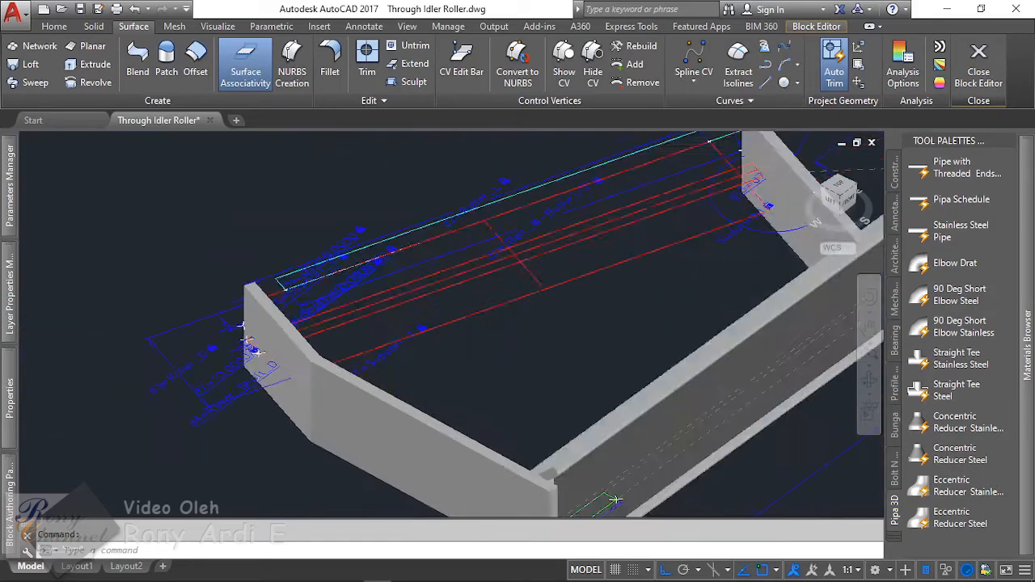
Step: Extrude the short dashed end line at the opposite roller's inner end as a surface, with the adjoining long dashed line as path
scroll(430, 304, up, 6)
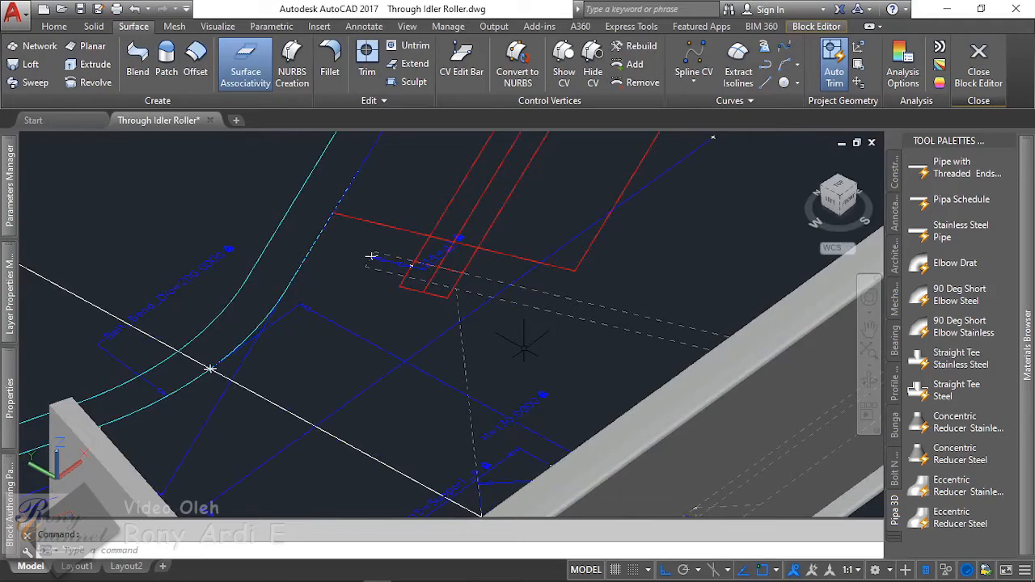
scroll(368, 257, up, 2)
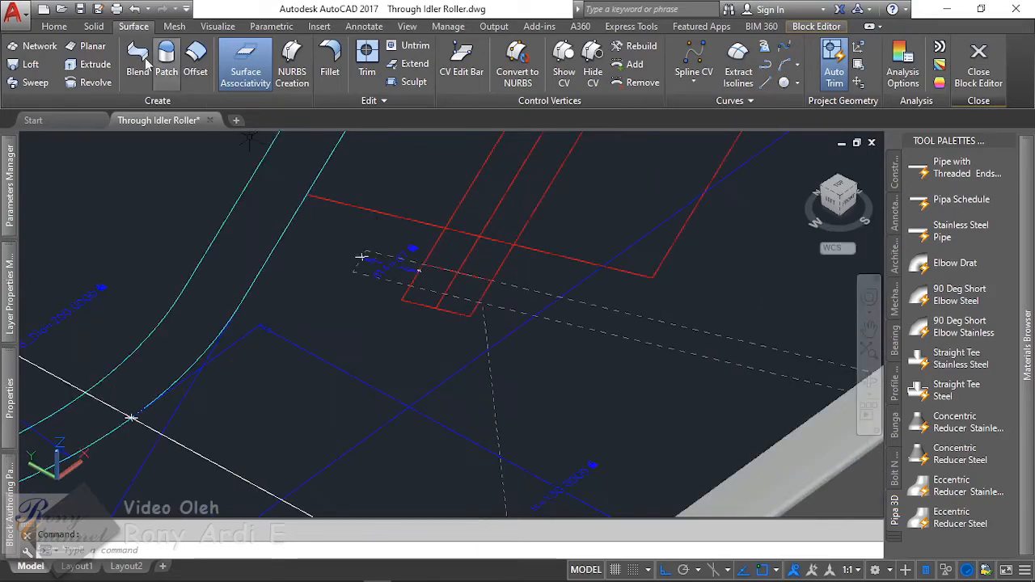
click(85, 65)
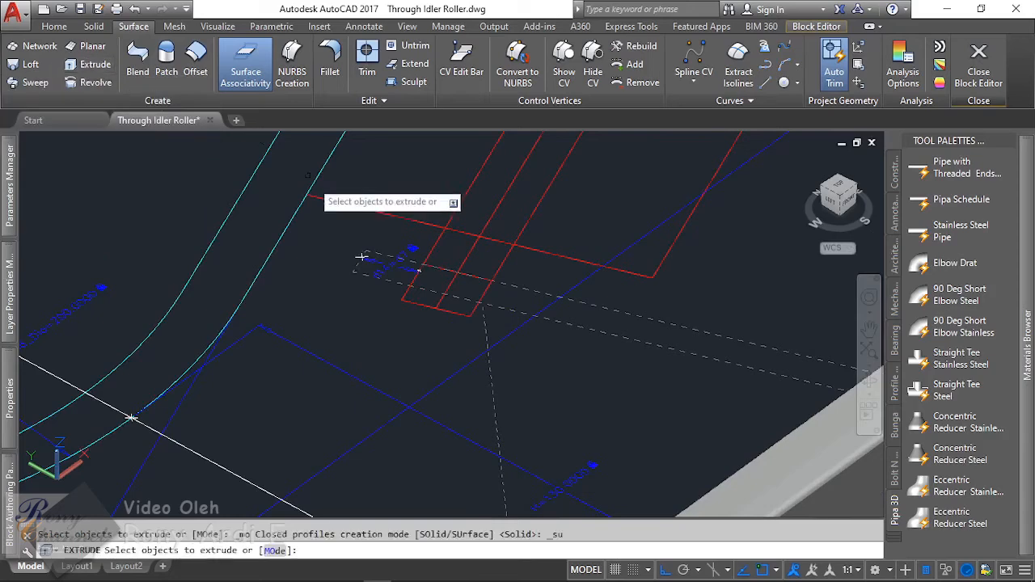
scroll(385, 269, up, 2)
click(384, 268)
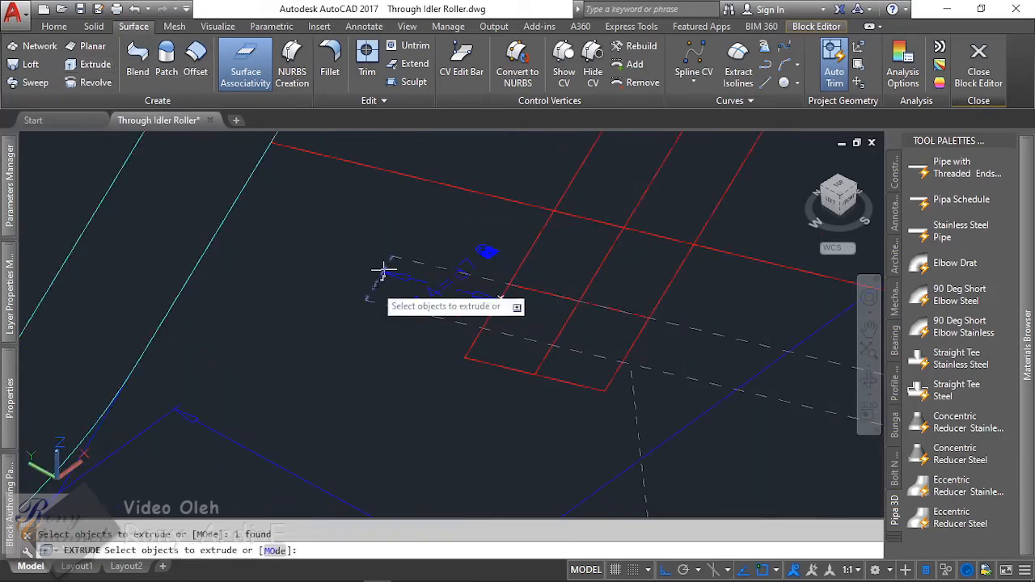
key(Return)
text(P)
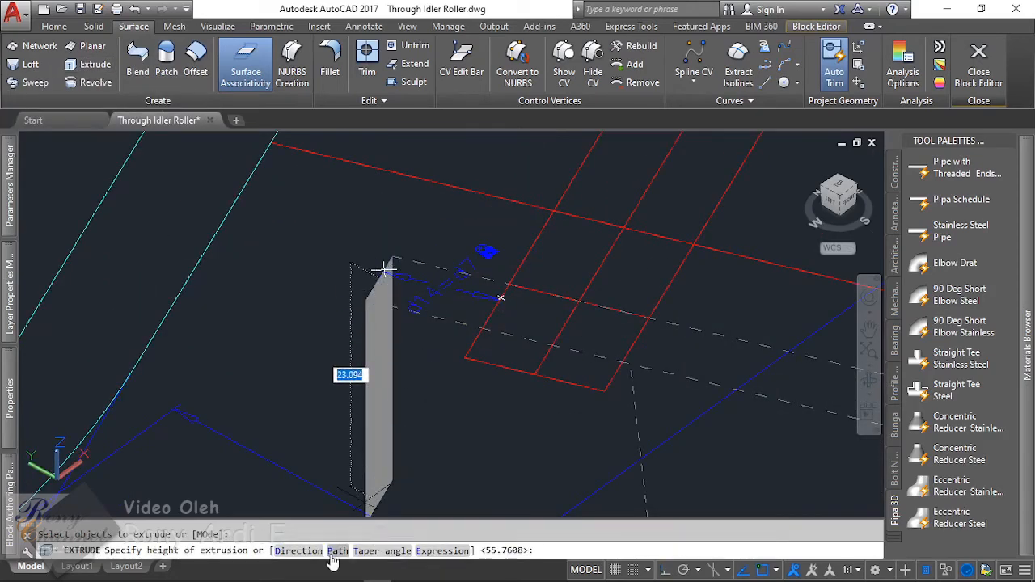
key(Return)
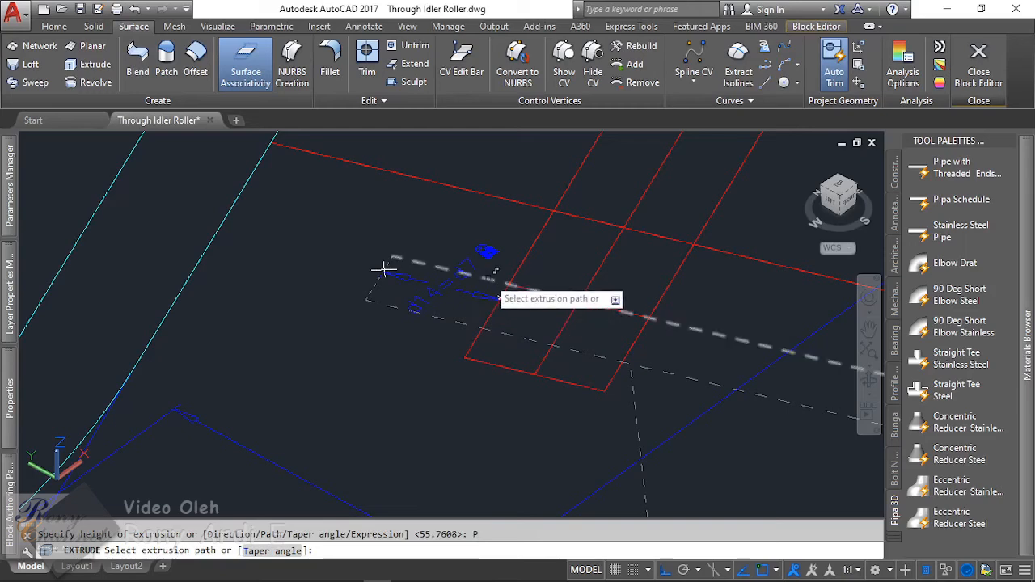
click(488, 277)
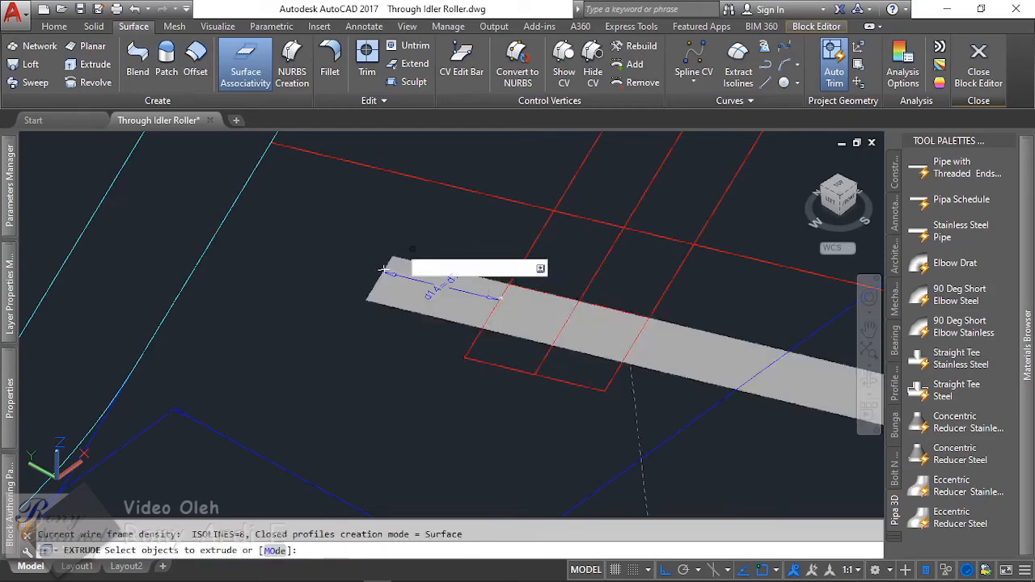
scroll(383, 269, down, 3)
key(Escape)
scroll(433, 319, up, 2)
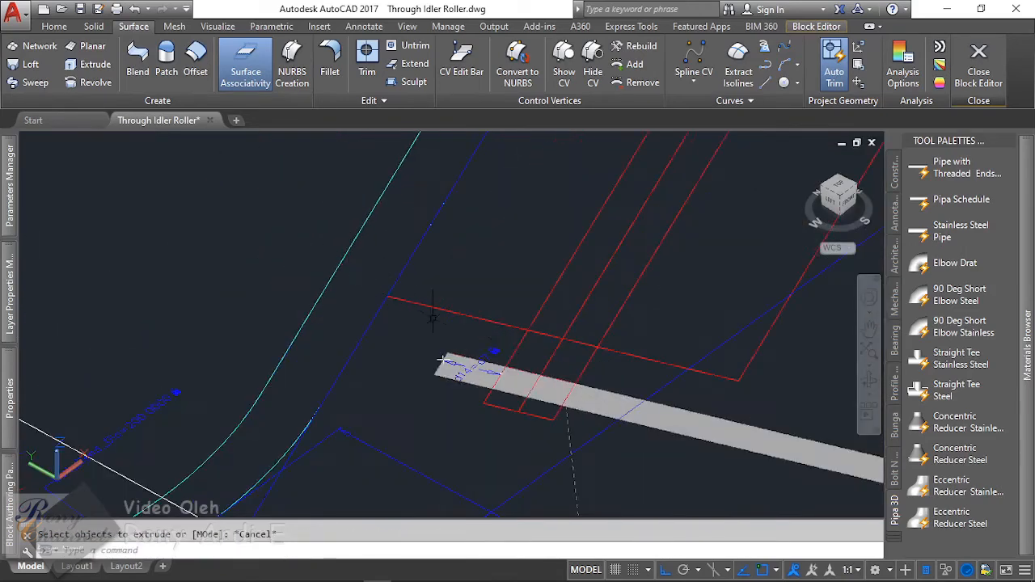
Step: Convert the swept strip surface at the opposite roller's inner end to construction geometry
click(651, 411)
click(806, 27)
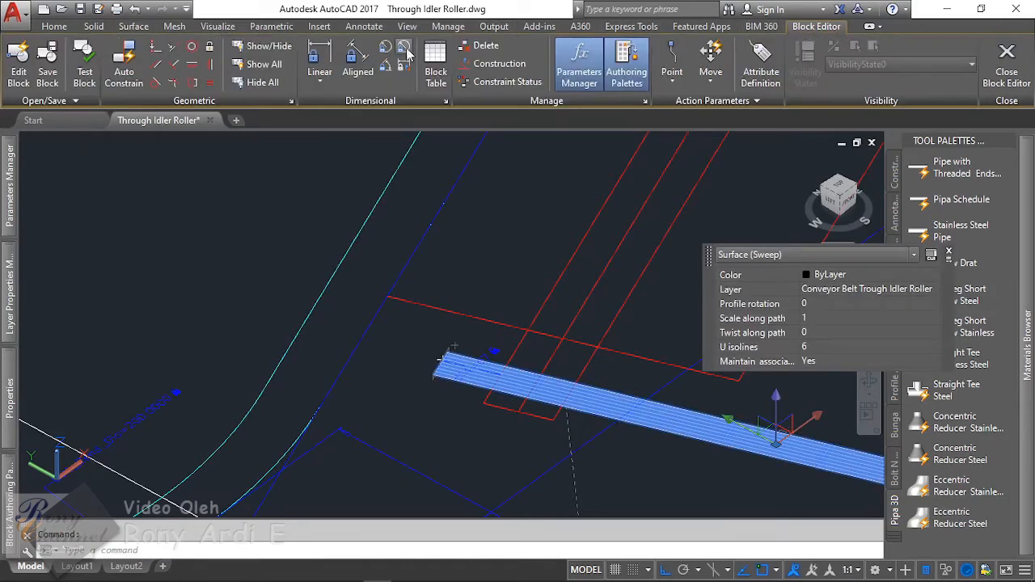
click(493, 66)
key(Return)
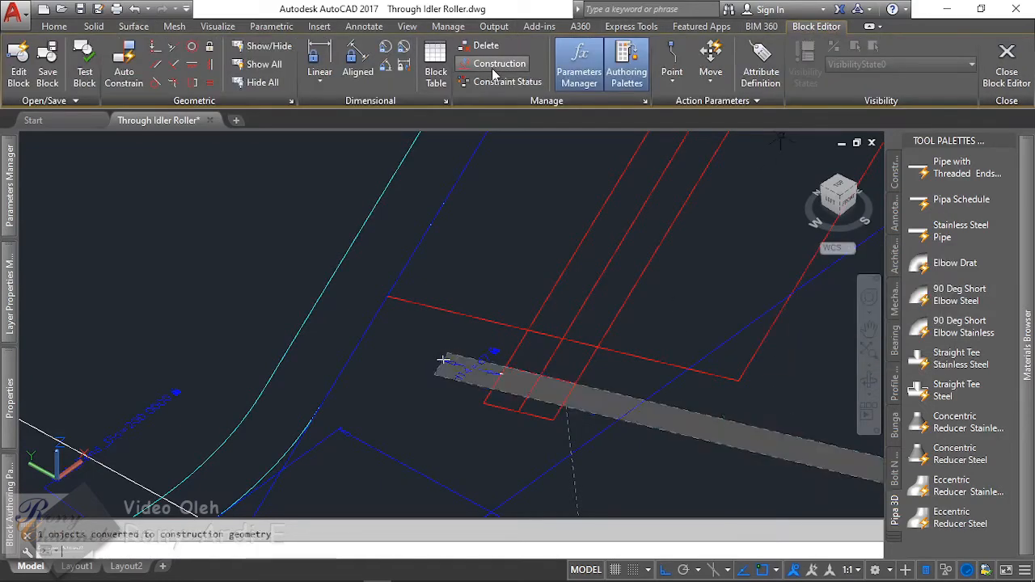
click(139, 29)
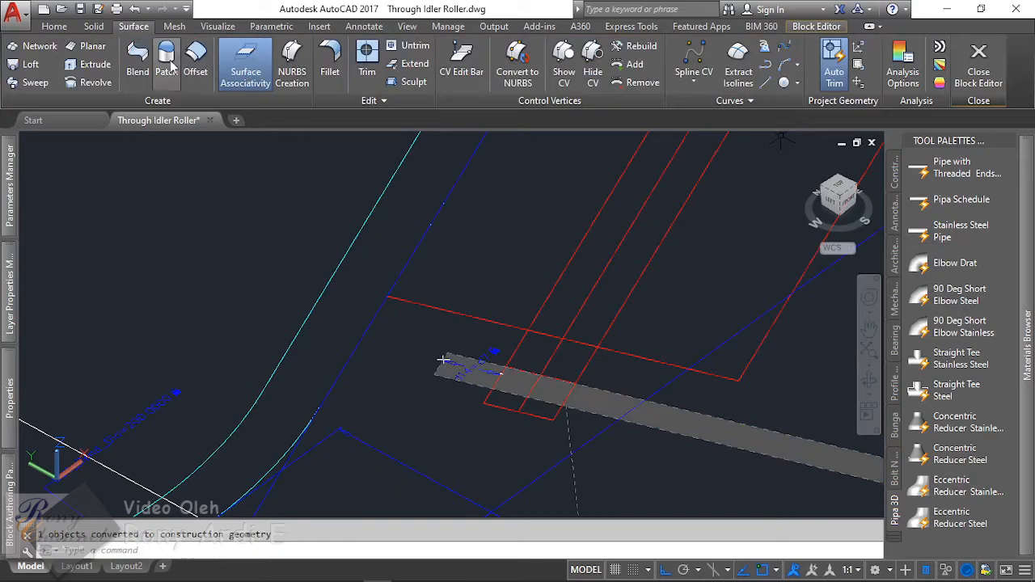
click(195, 58)
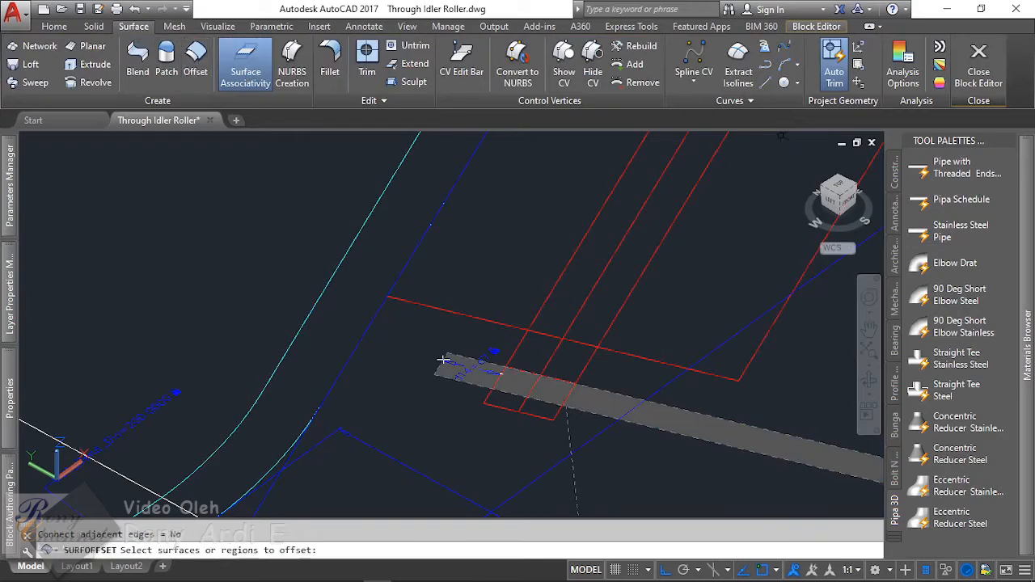
click(501, 372)
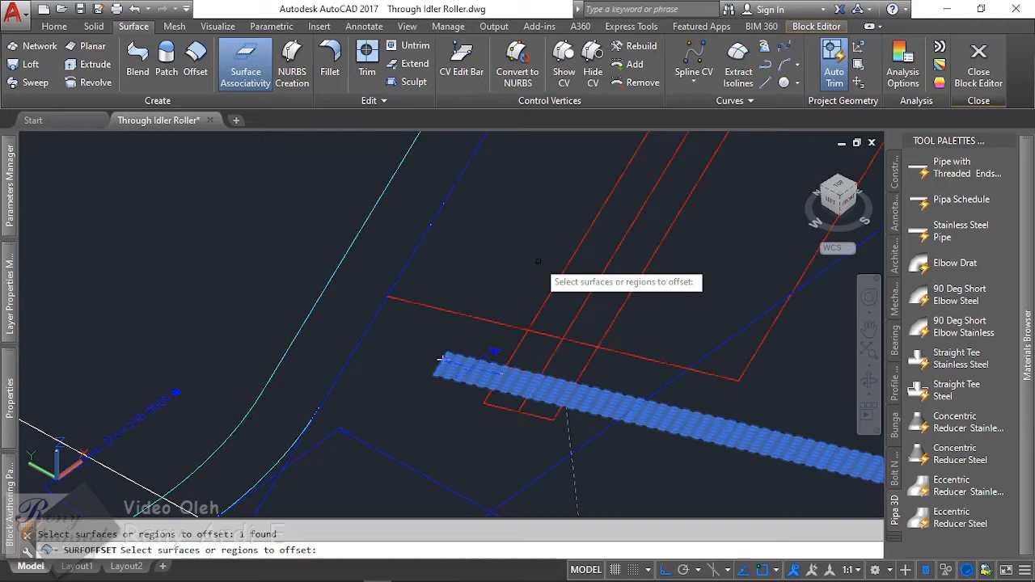
key(Return)
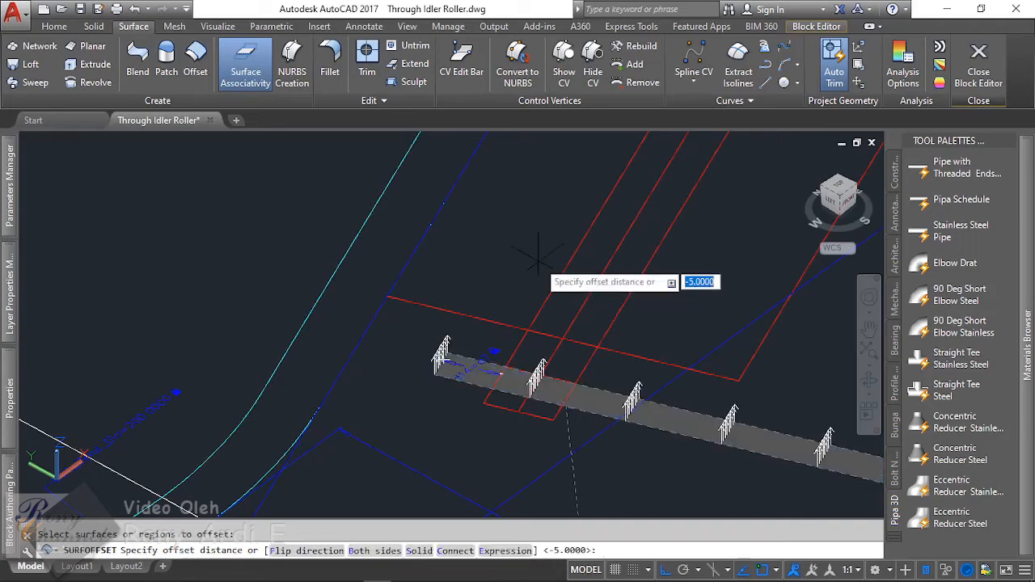
click(482, 552)
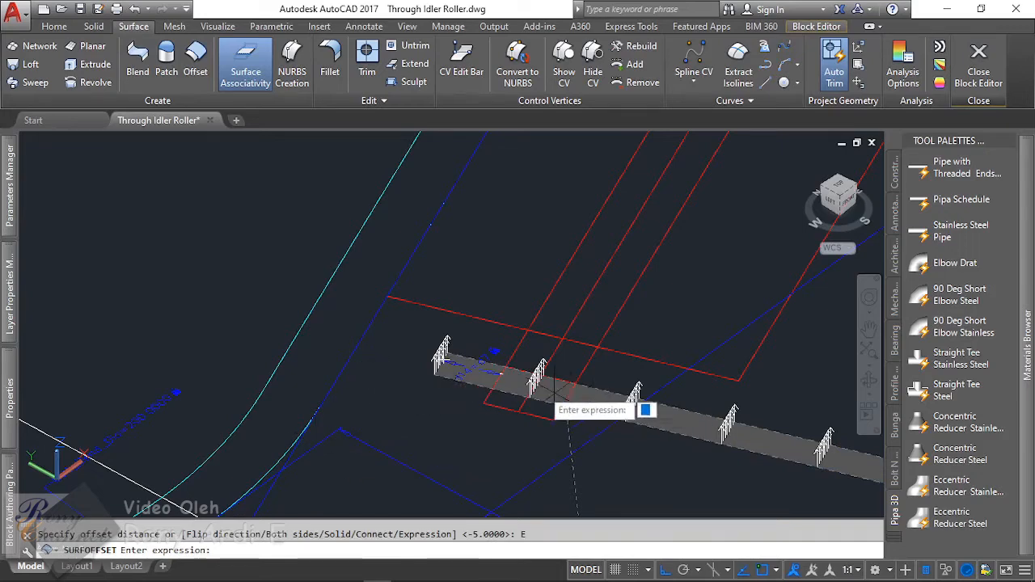
scroll(453, 365, up, 3)
scroll(459, 362, down, 4)
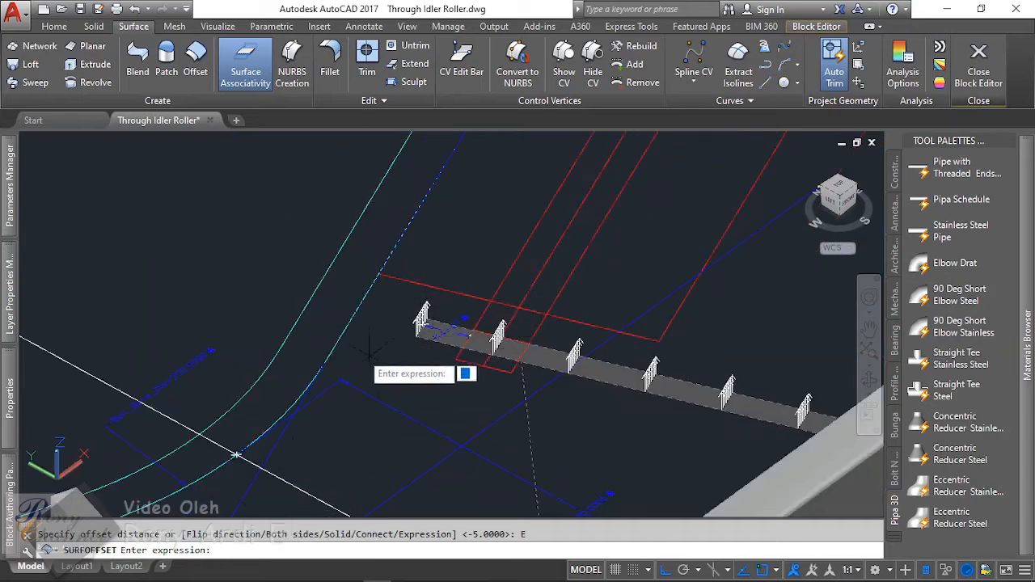
key(Escape)
click(194, 75)
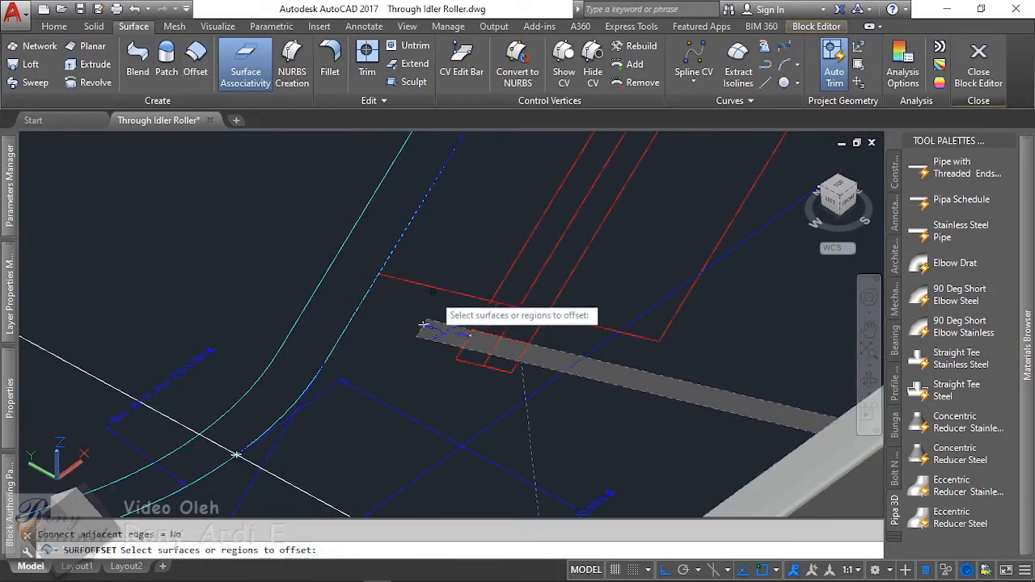
scroll(481, 343, up, 2)
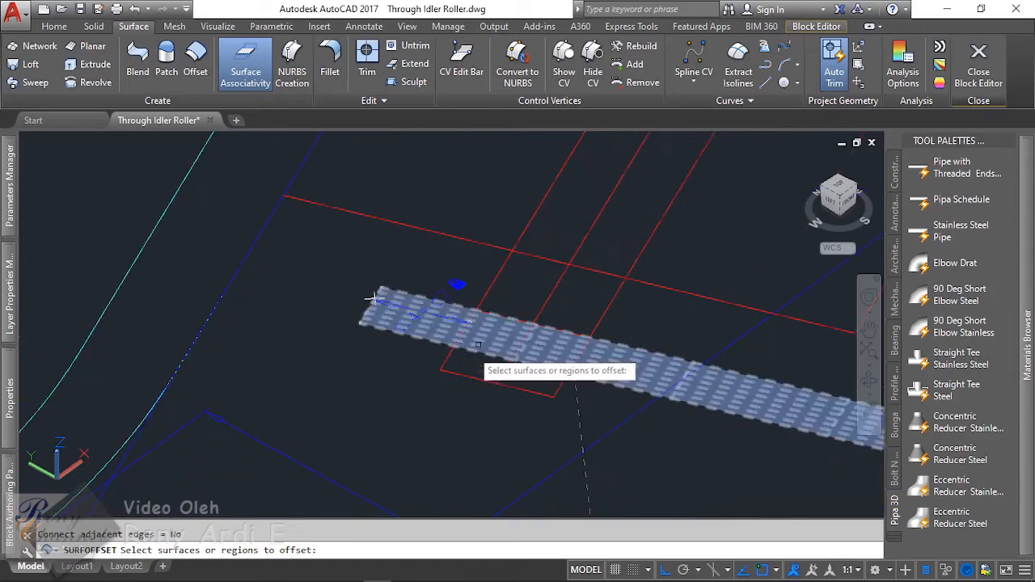
click(481, 339)
key(Return)
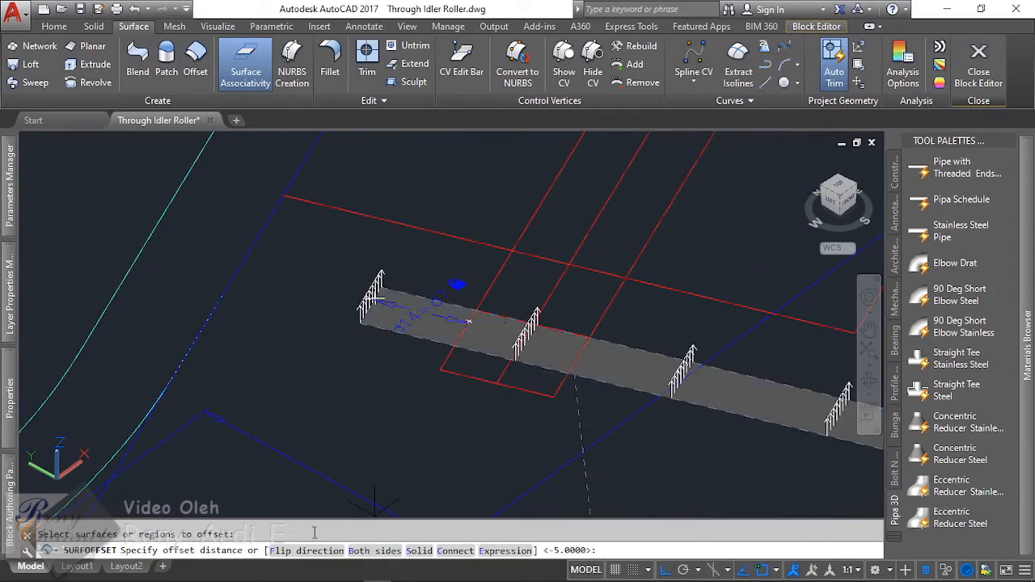
click(488, 550)
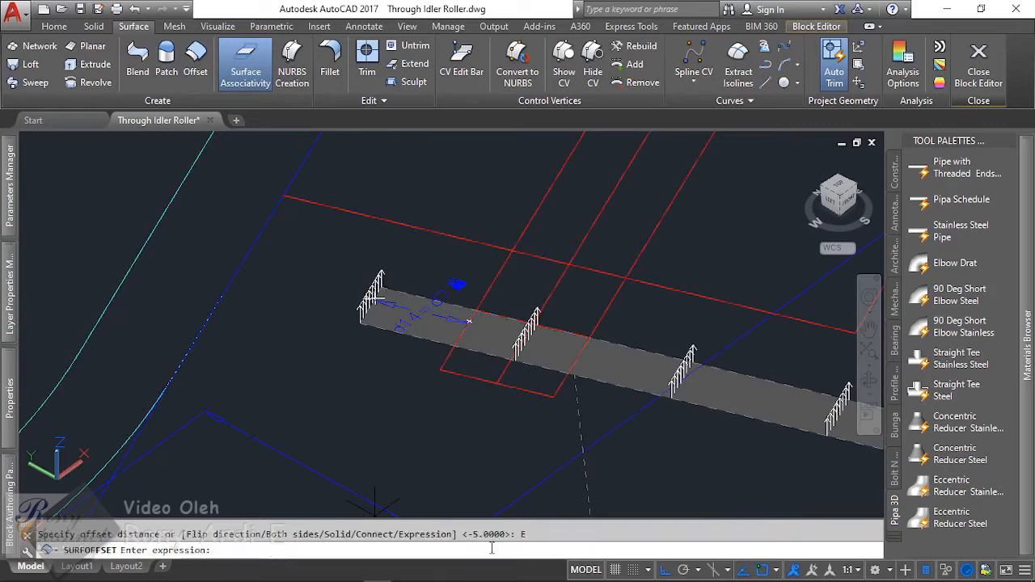
text(s)
key(Return)
scroll(518, 421, up, 5)
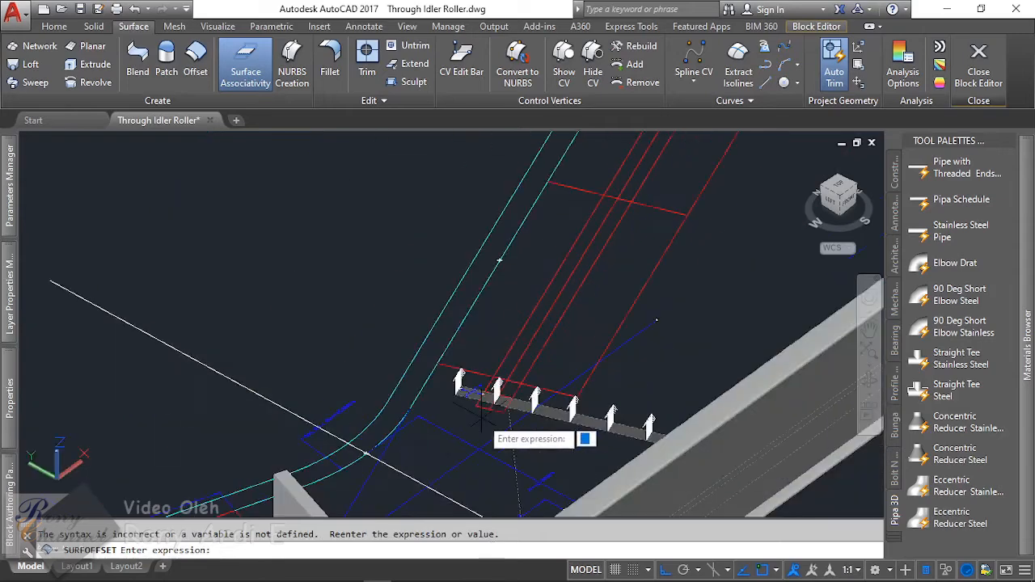
scroll(513, 356, up, 3)
scroll(518, 404, down, 3)
scroll(521, 437, up, 6)
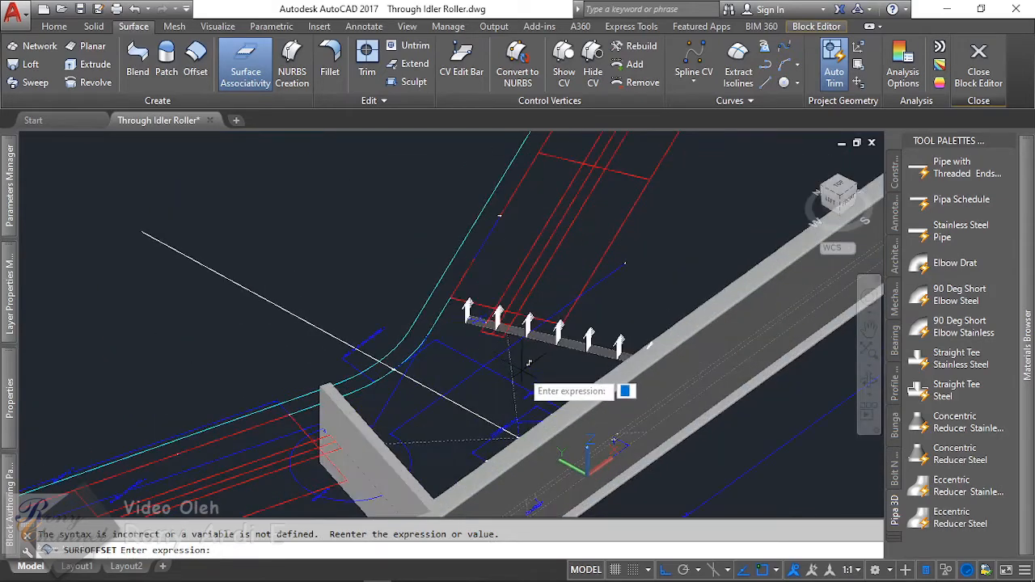
key(Escape)
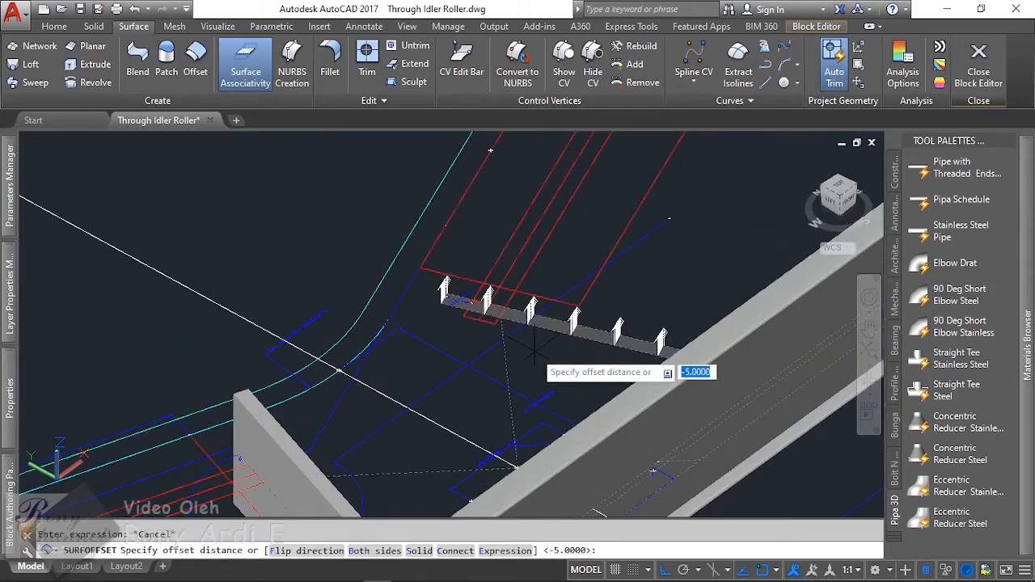
key(Escape)
Step: Offset the construction strip surface at the opposite roller's inner end by the expression Support_w/2
scroll(396, 165, up, 2)
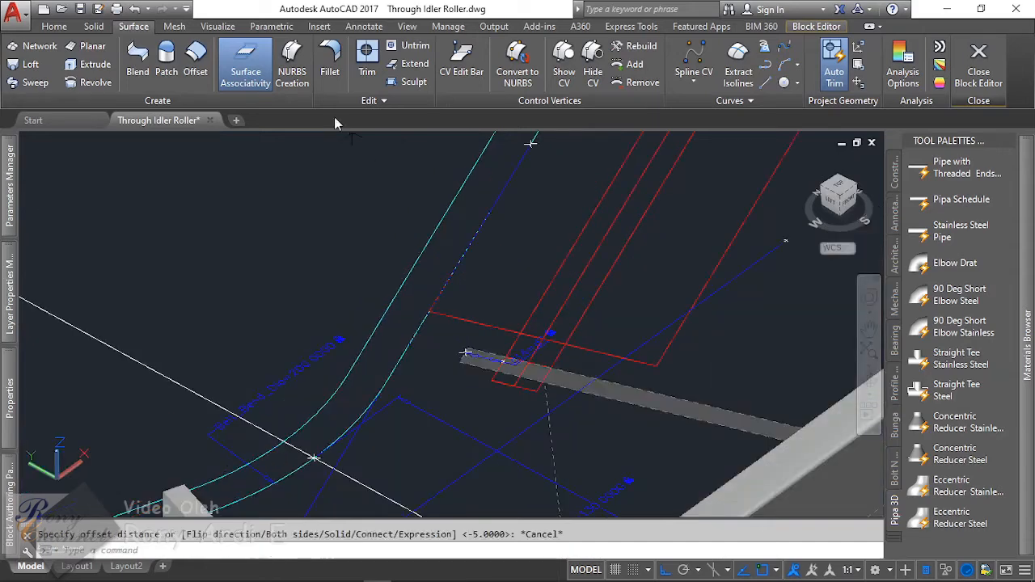
click(195, 61)
scroll(457, 348, up, 2)
click(447, 334)
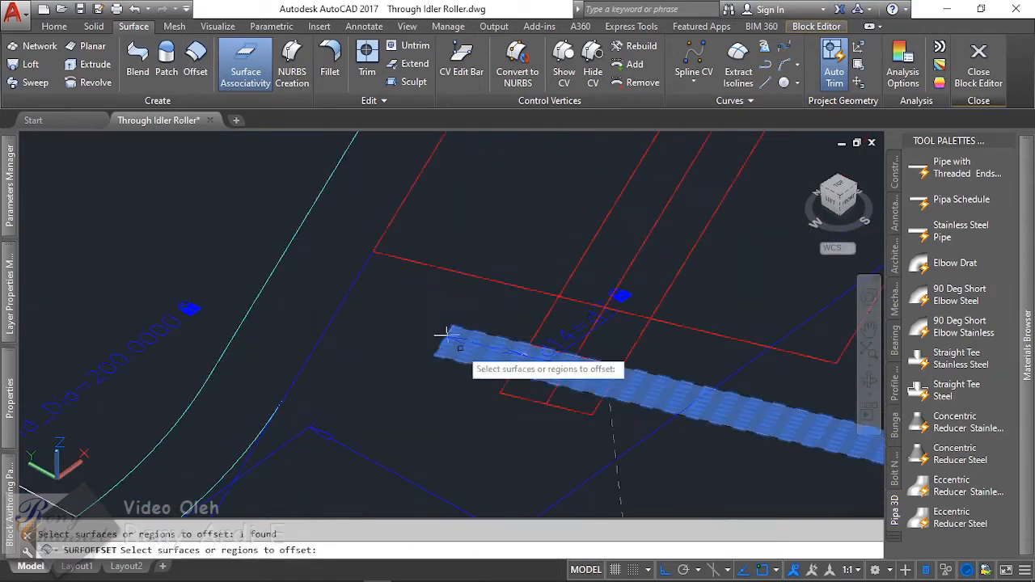
key(Return)
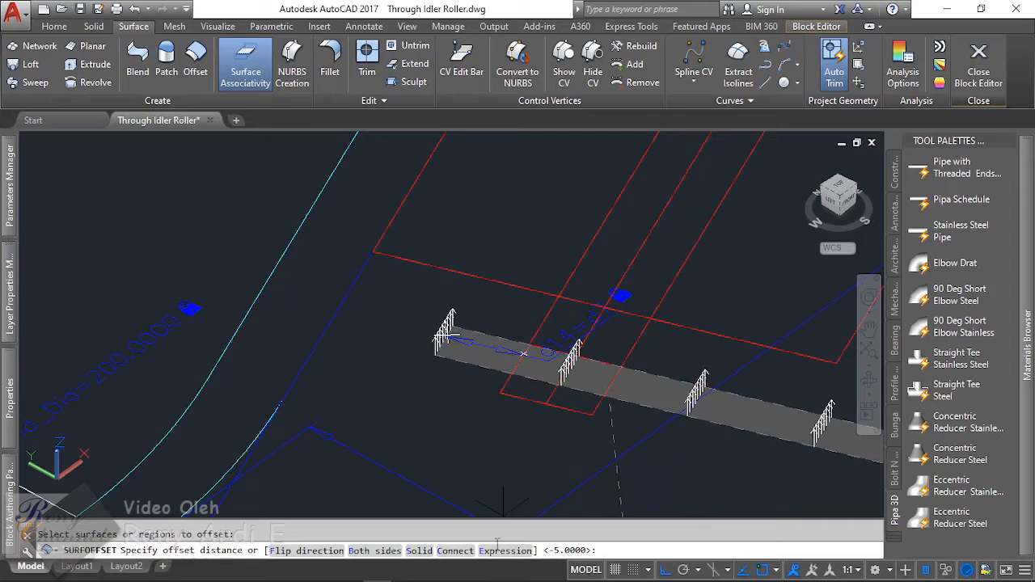
text(E)
key(Return)
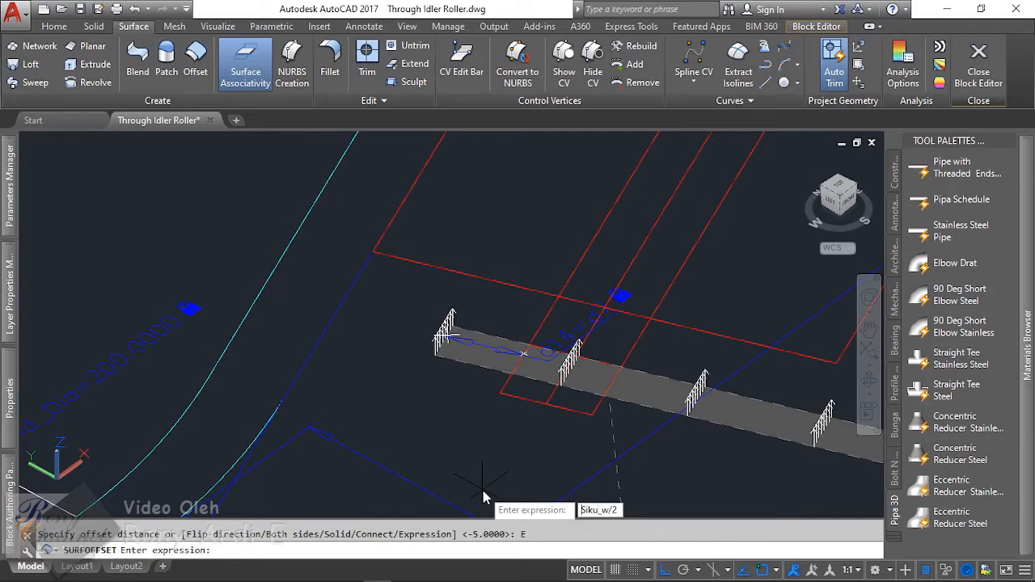
key(BackSpace)
key(BackSpace)
key(BackSpace)
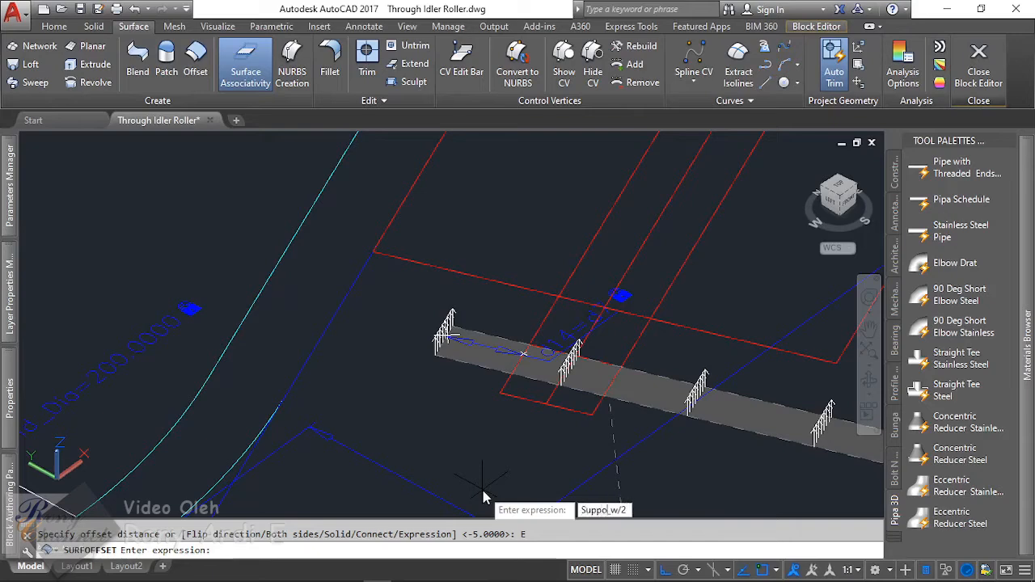
key(Return)
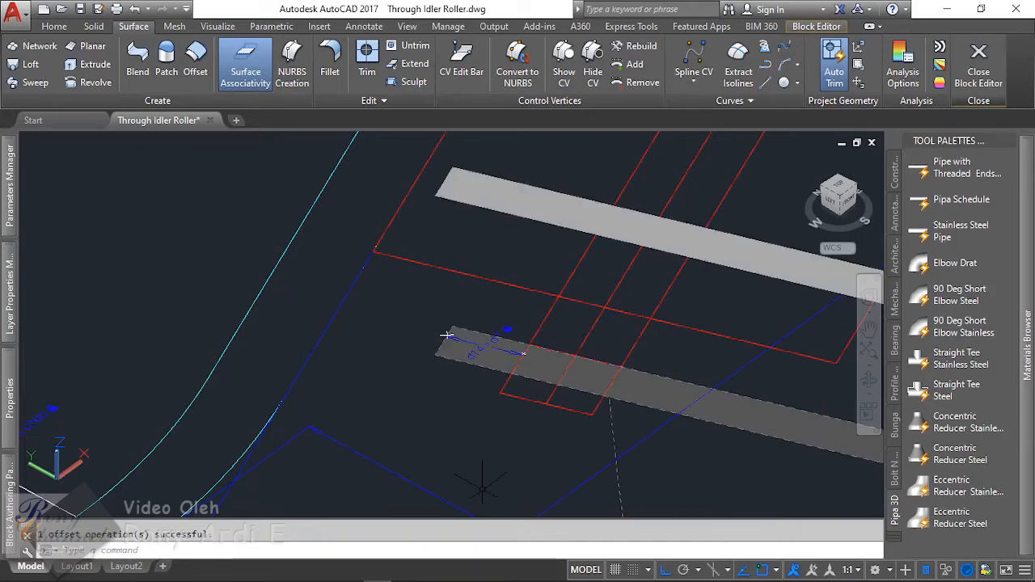
Step: Extrude the offset strip surface downward past the construction strip as the walls of the opposite inner support
scroll(448, 335, down, 5)
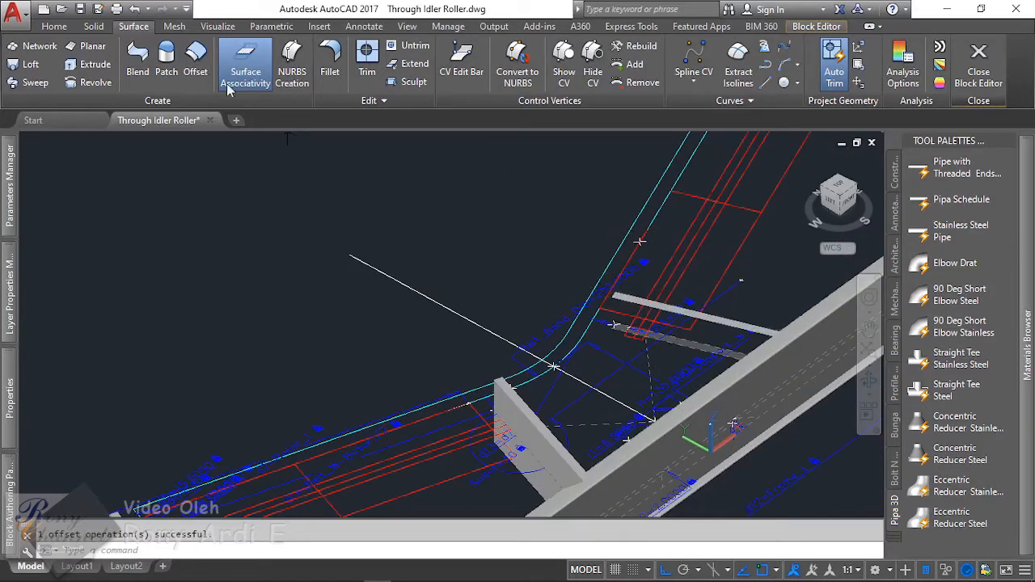
click(84, 65)
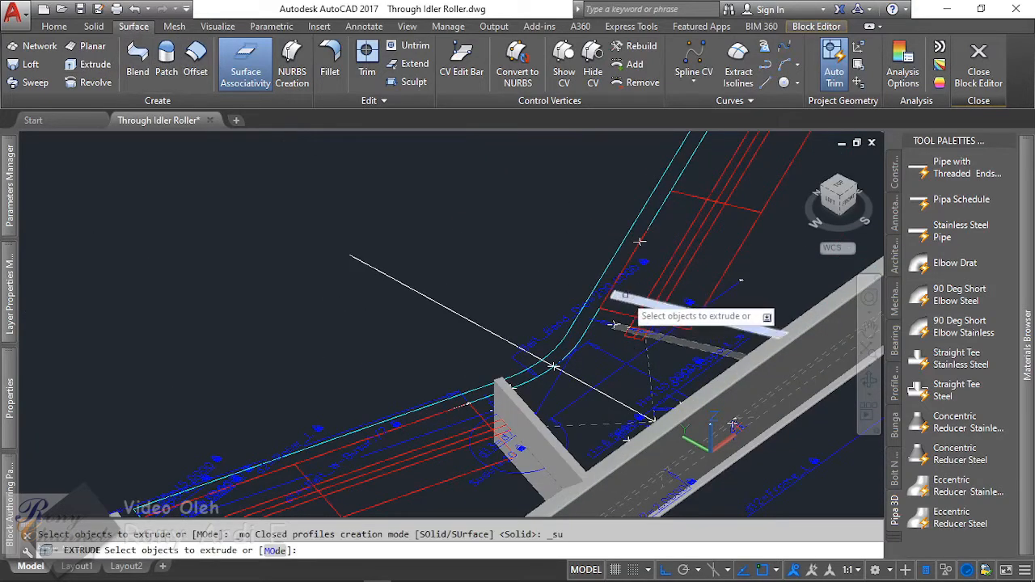
click(625, 296)
key(Return)
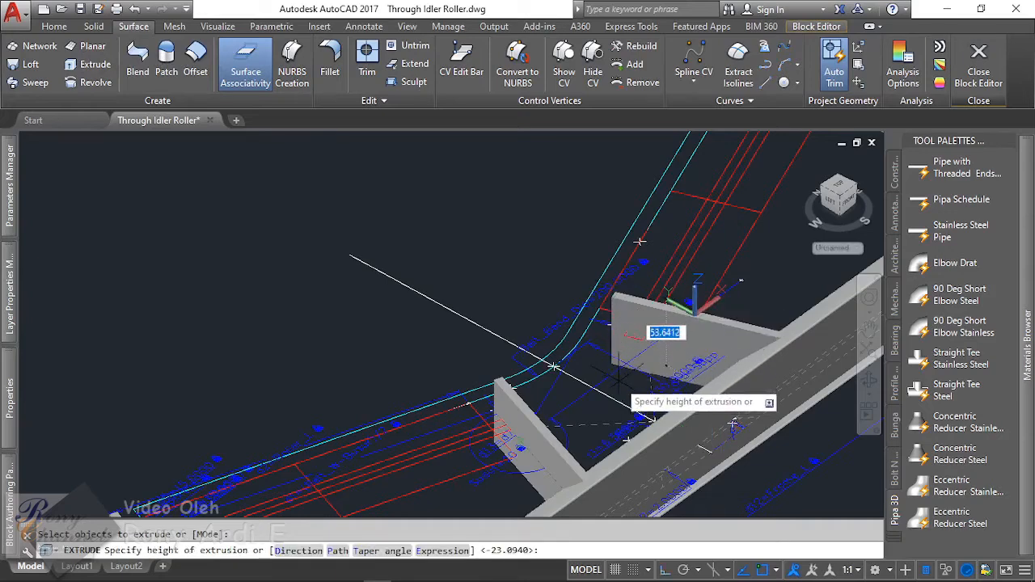
scroll(629, 394, up, 2)
click(629, 394)
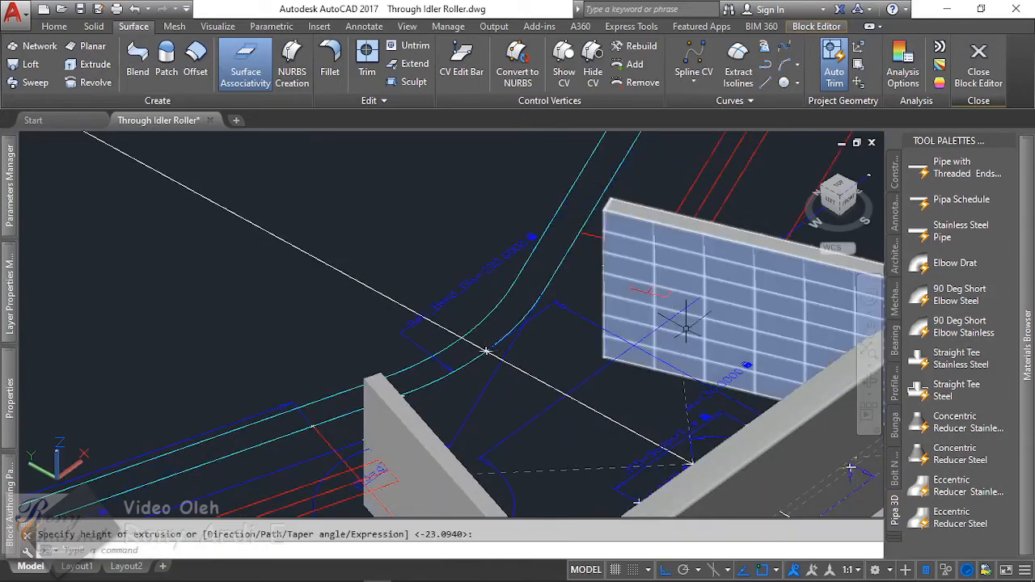
Step: Set the extruded inner support surface's height to the support width parameter Support_w (50)
click(743, 285)
click(880, 227)
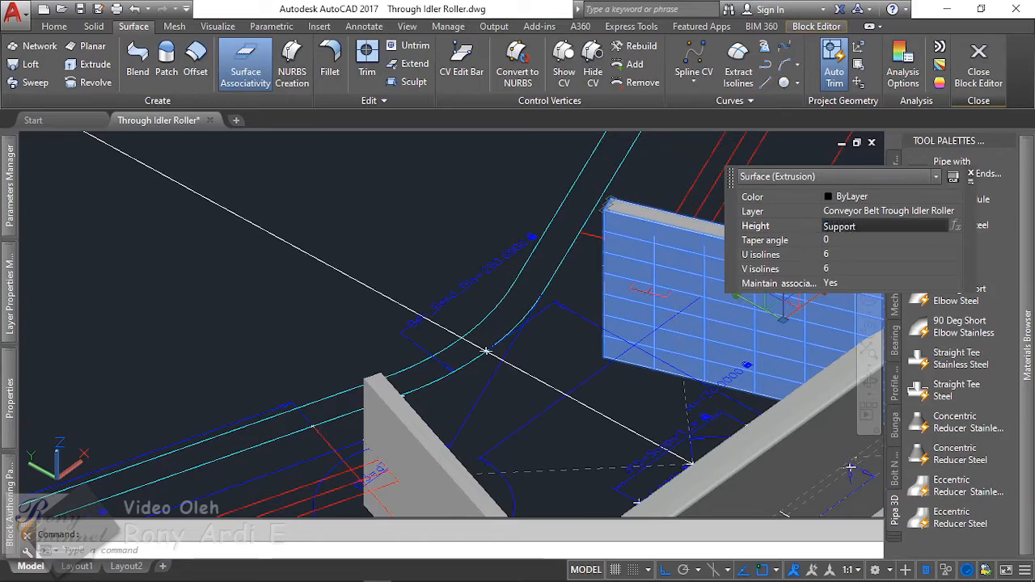
text(50)
key(Return)
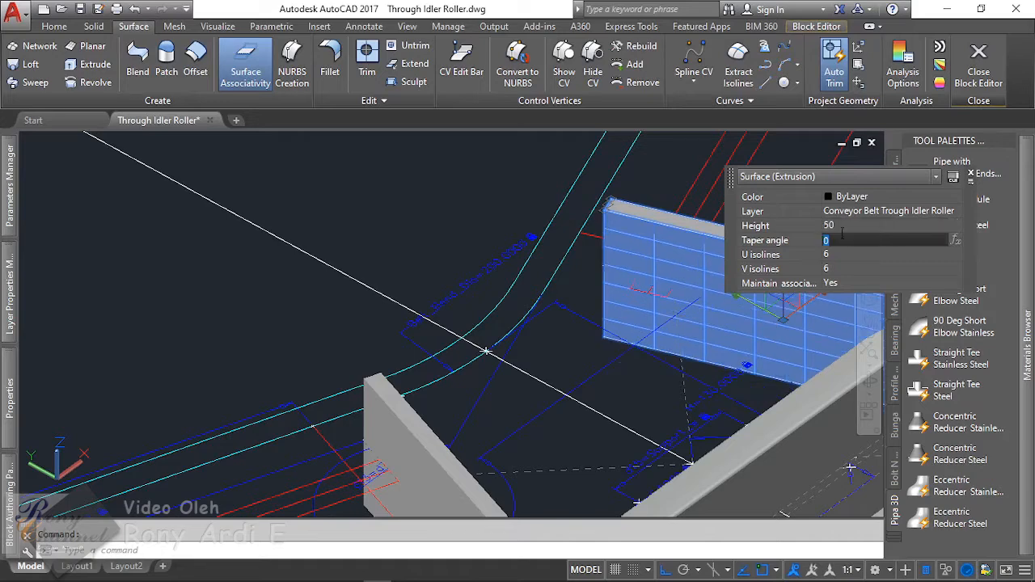
scroll(652, 162, down, 5)
shift+middle_drag(651, 162, 550, 418)
scroll(550, 418, up, 5)
key(Escape)
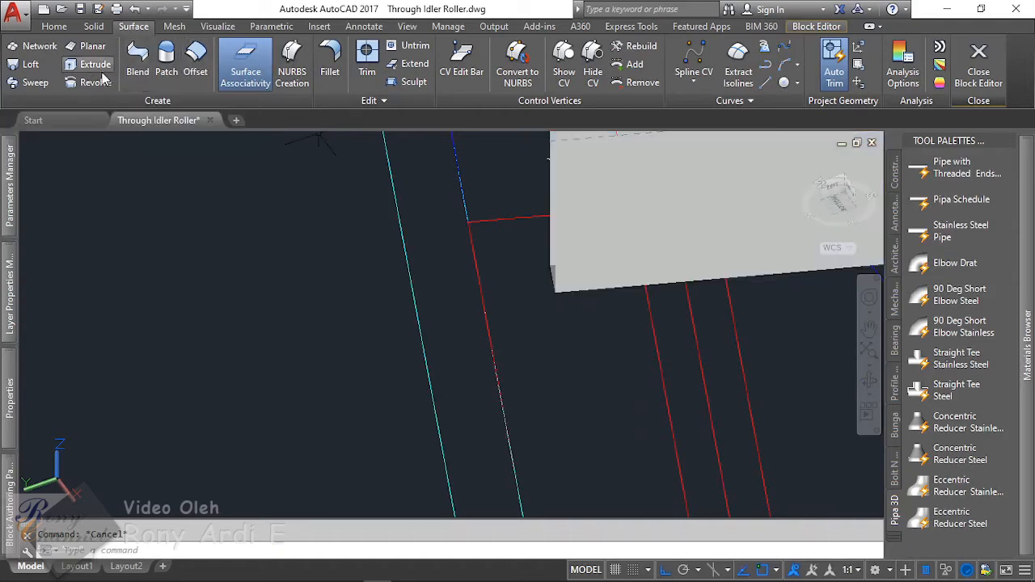
click(30, 64)
scroll(564, 269, up, 3)
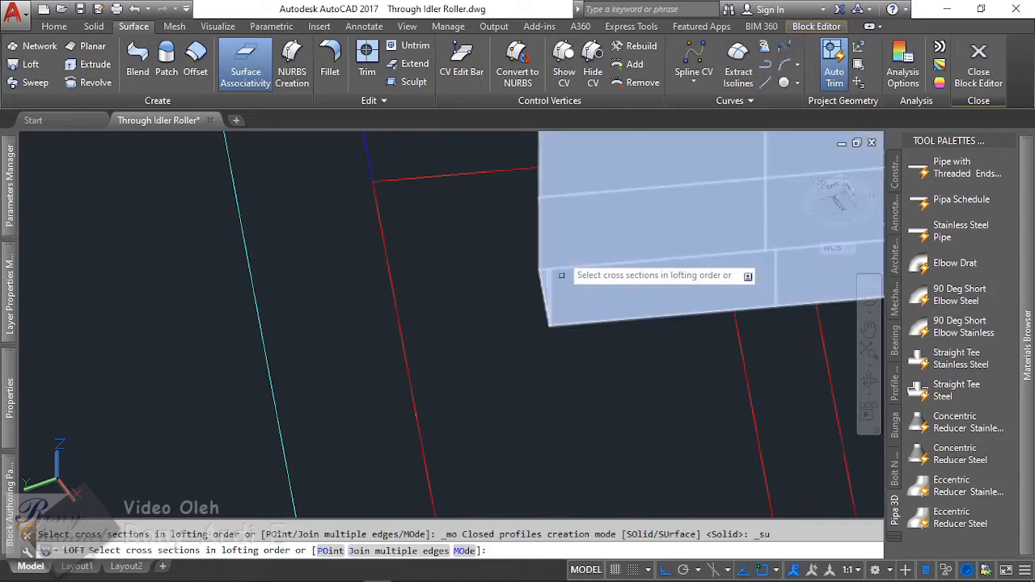
click(565, 268)
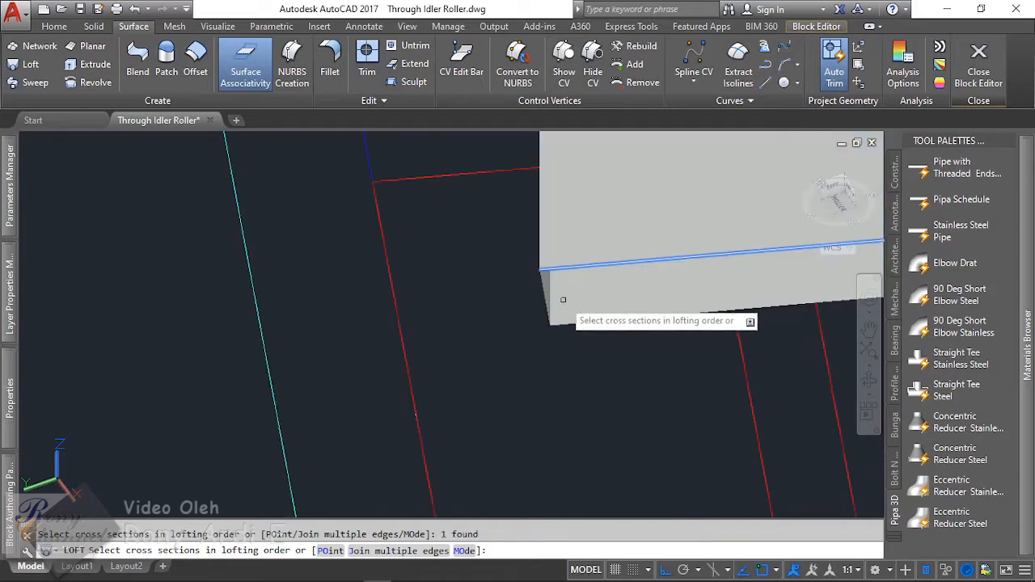
key(Escape)
click(30, 64)
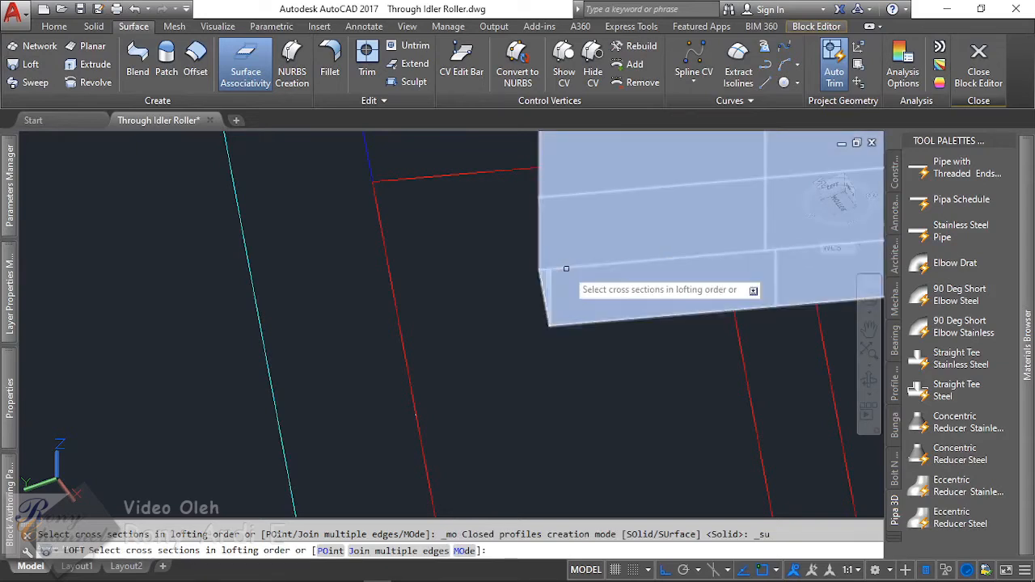
Step: Loft a surface between the two long open edges of the opposite inner support to close its open side
click(30, 64)
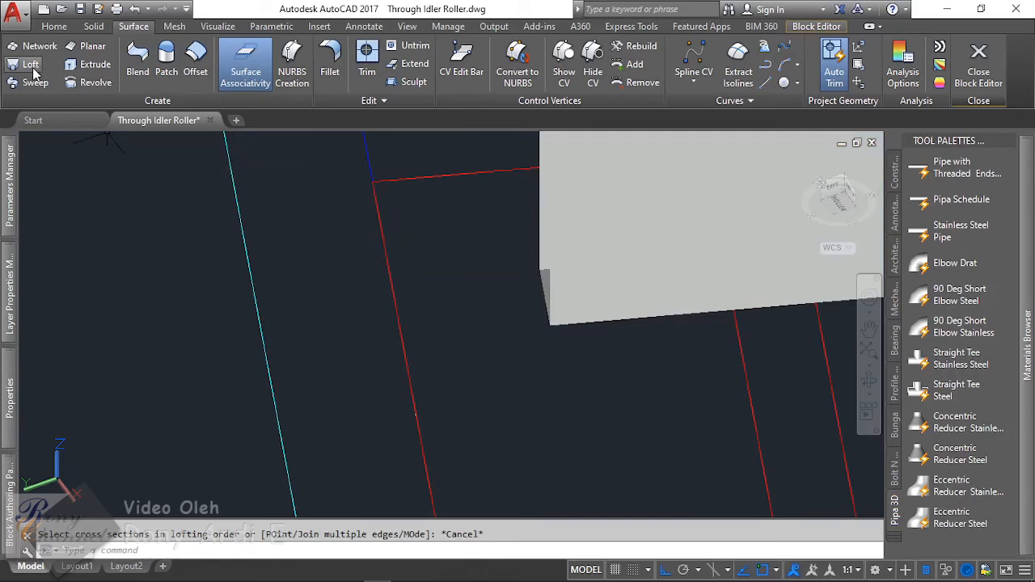
click(617, 320)
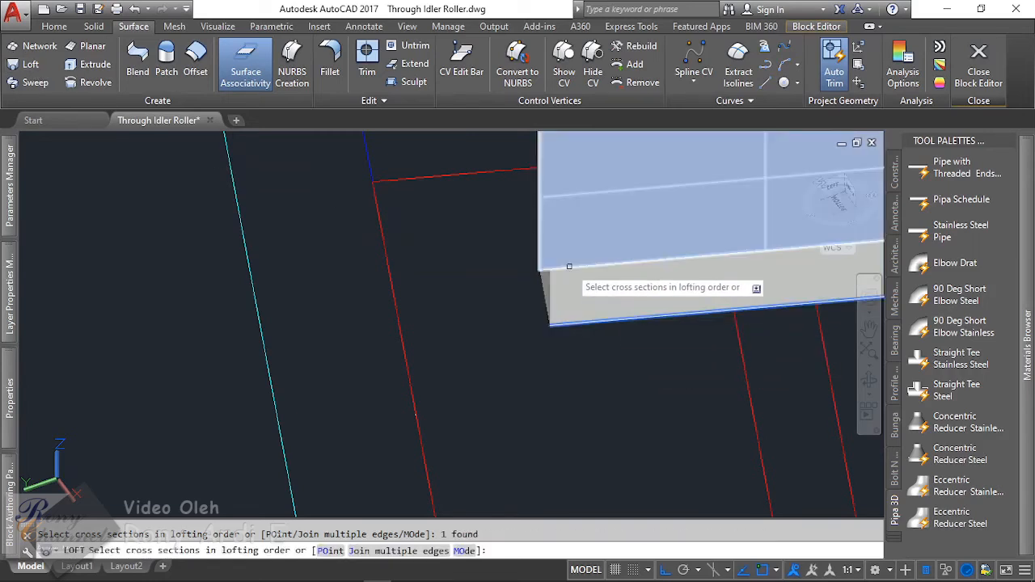
click(568, 266)
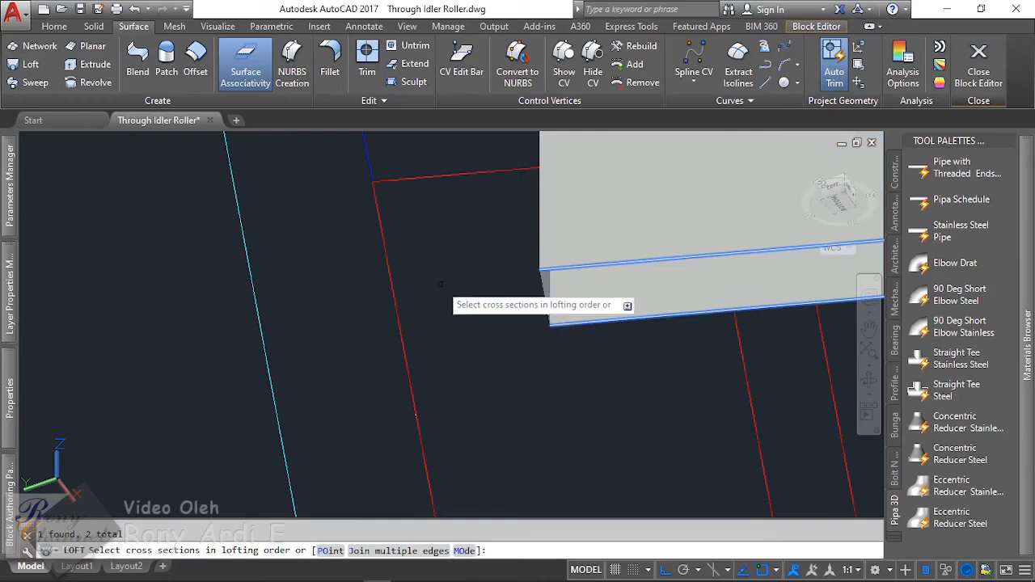
key(Return)
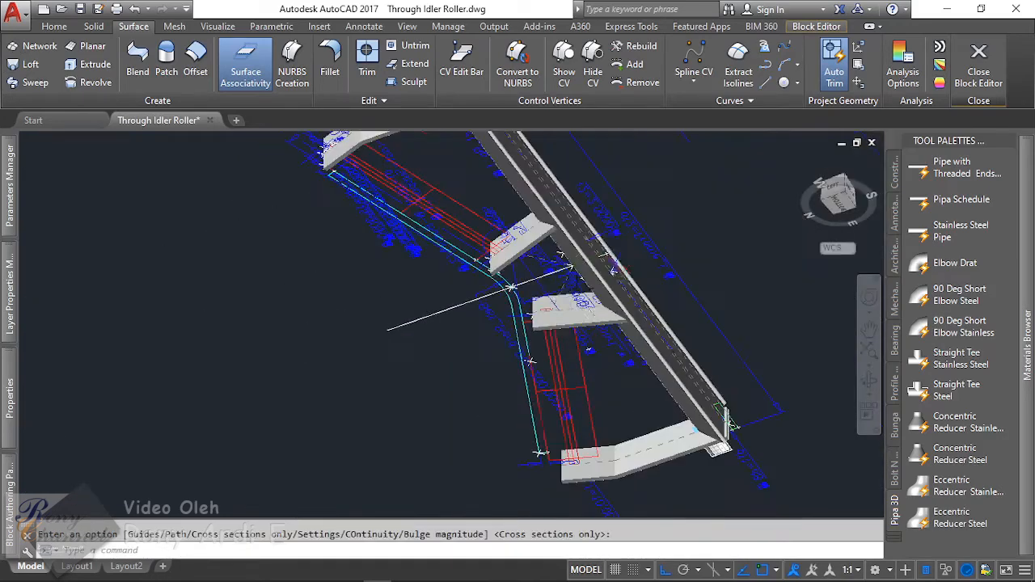
scroll(526, 307, up, 3)
scroll(525, 308, down, 3)
shift+middle_drag(526, 307, 435, 401)
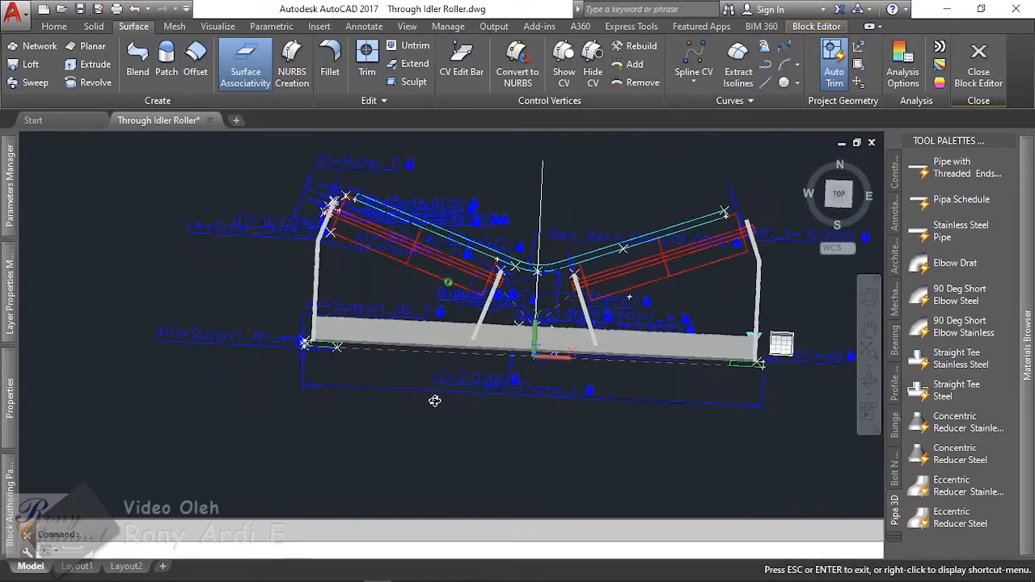
scroll(331, 239, up, 6)
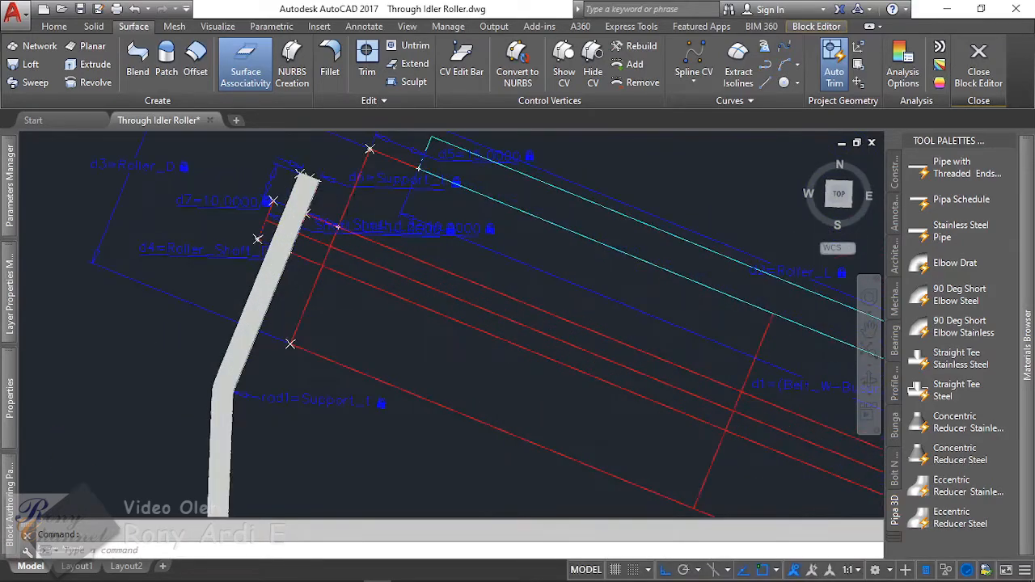
Step: Revolve the left roller's shaft edge line 360 degrees around the shaft centerline object as a surface
scroll(309, 228, down, 4)
scroll(299, 225, up, 4)
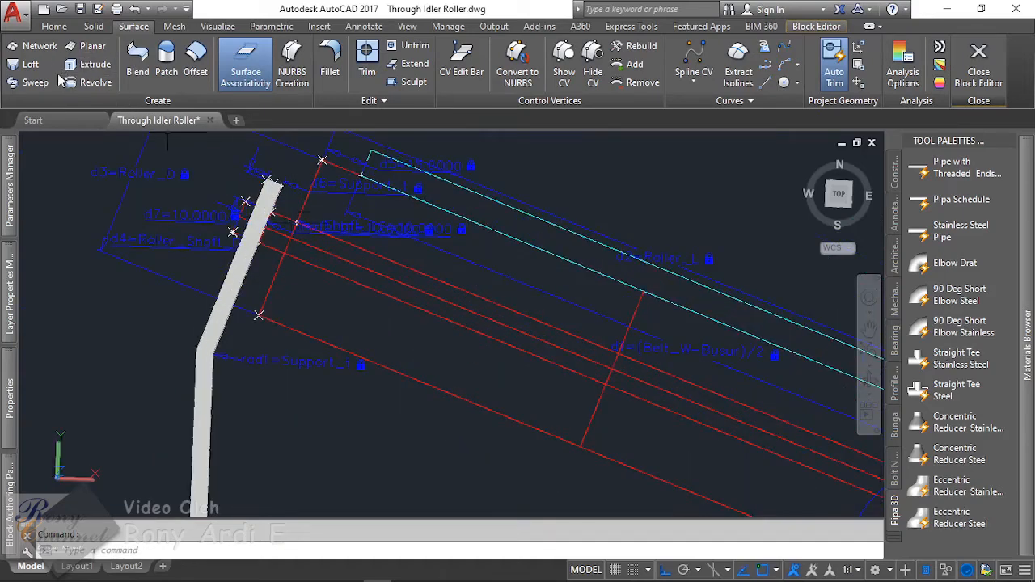
click(90, 82)
scroll(306, 216, up, 2)
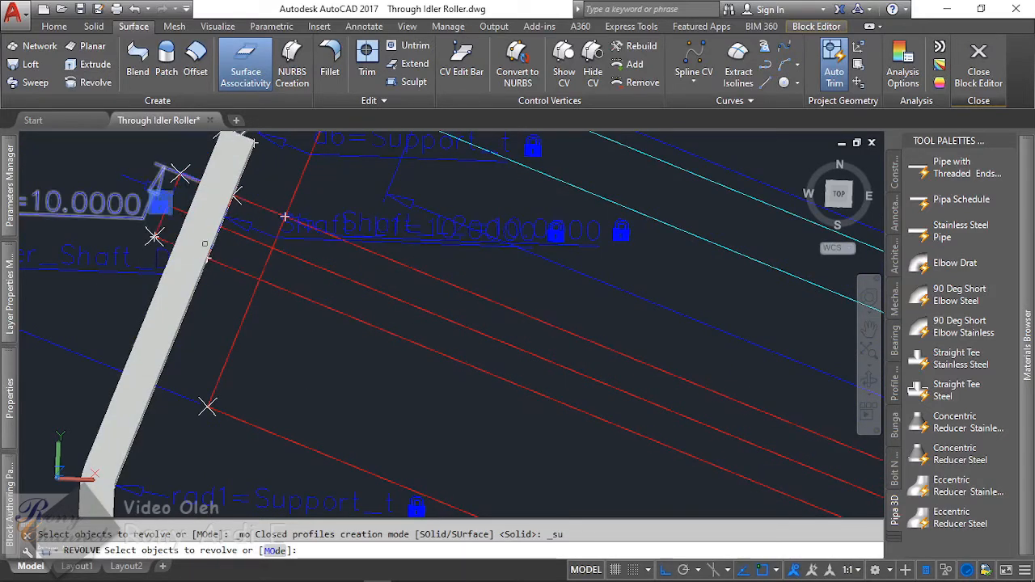
scroll(356, 259, down, 1)
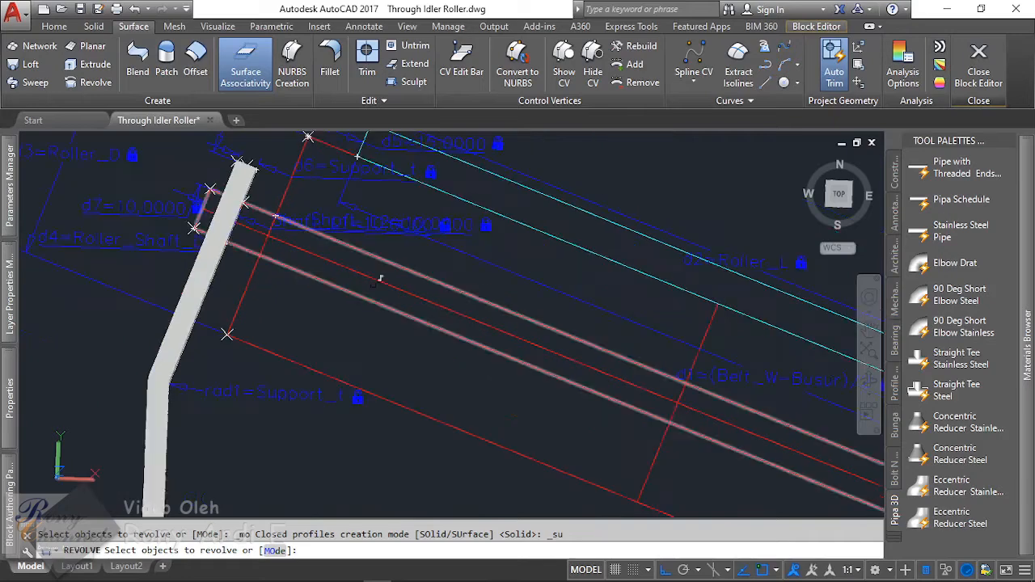
scroll(380, 252, down, 2)
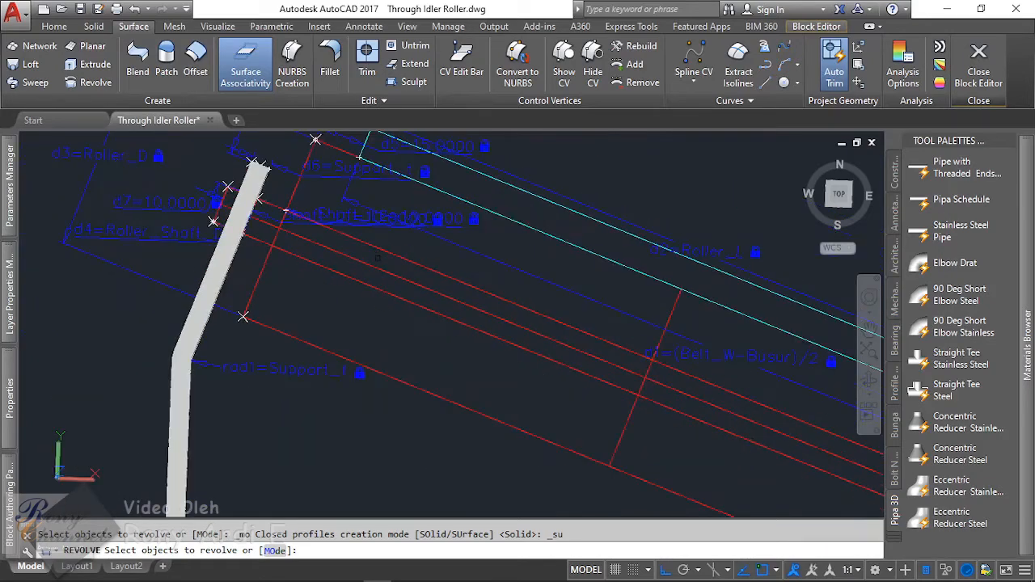
click(380, 246)
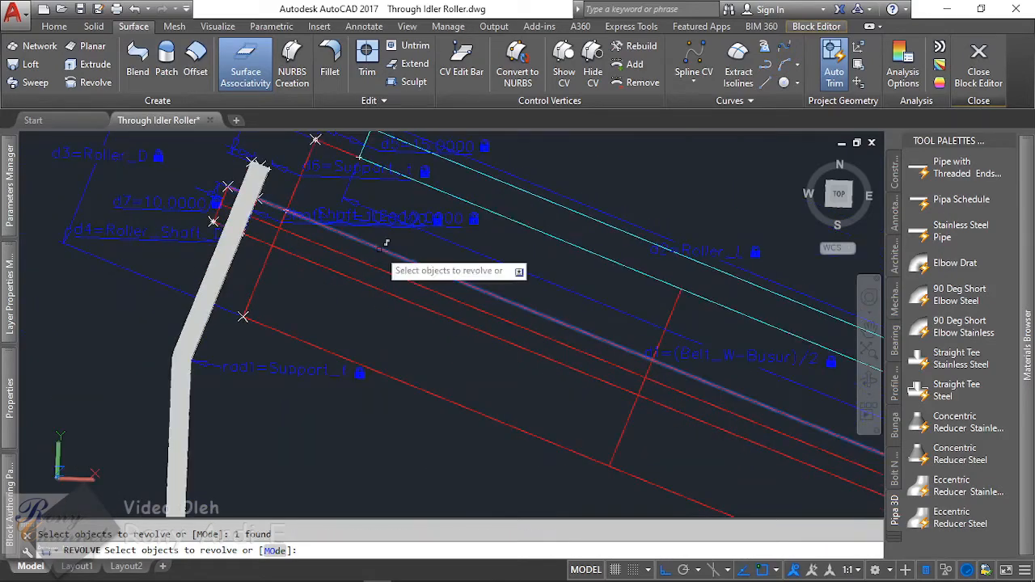
key(Return)
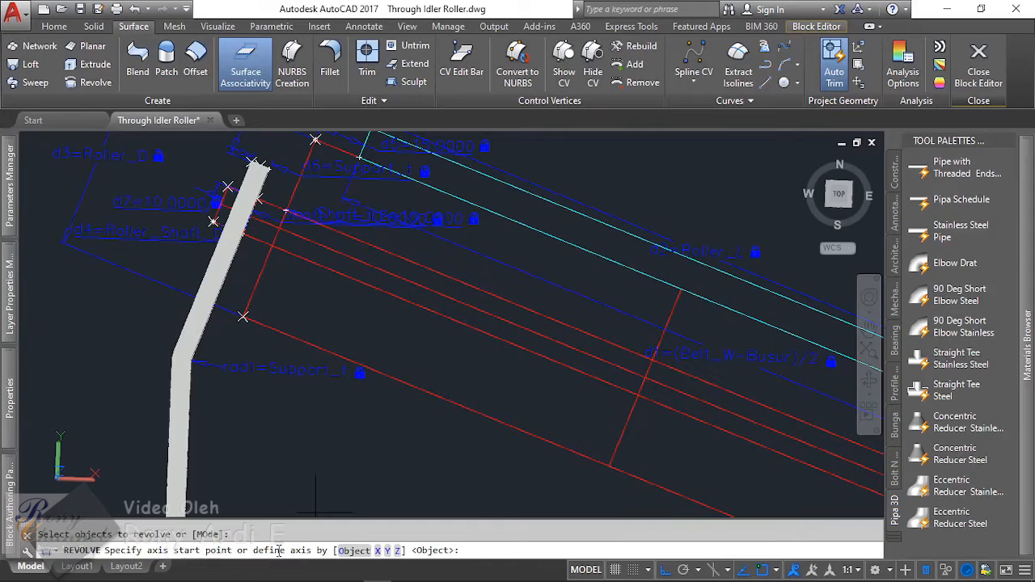
click(353, 550)
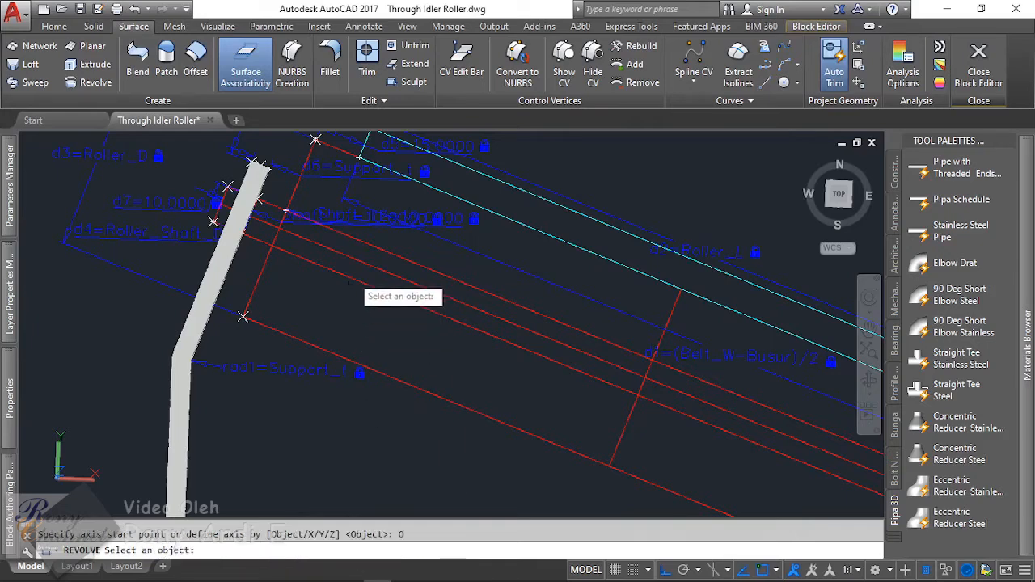
click(363, 252)
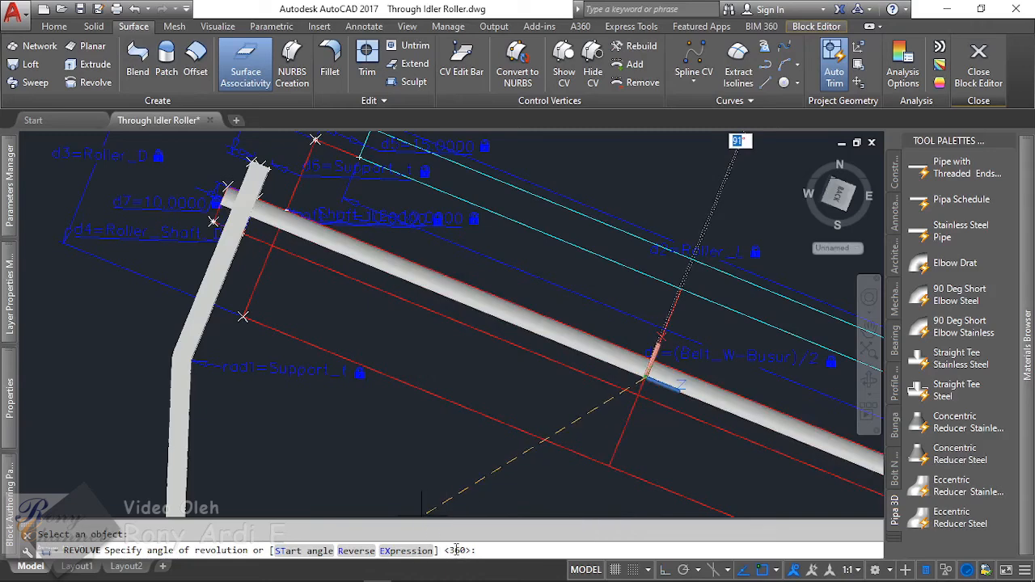
key(Return)
Step: Revolve the right roller's shaft edge line 360 degrees around its centerline object as a surface
scroll(373, 323, down, 6)
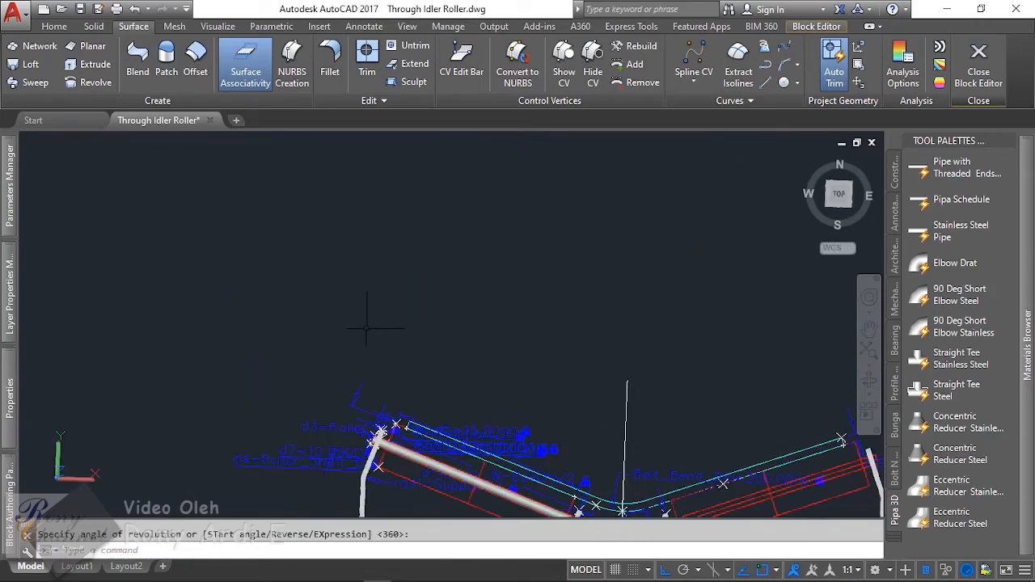
scroll(372, 323, up, 8)
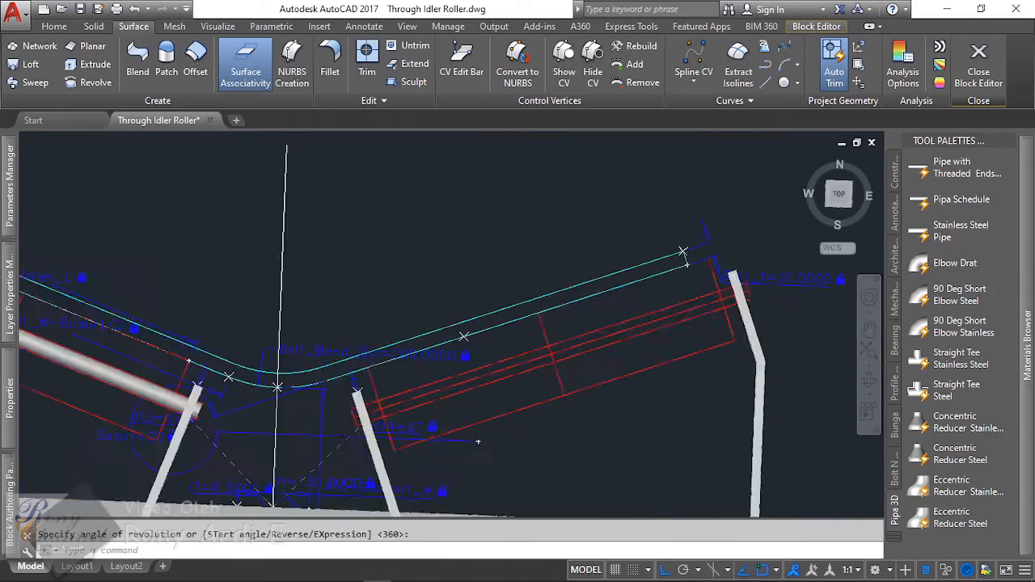
key(Return)
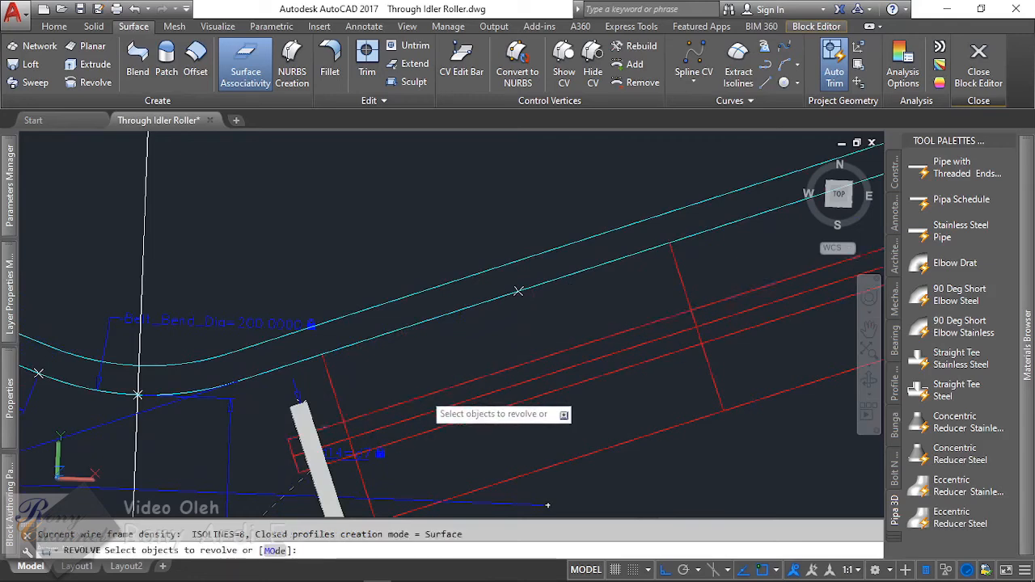
click(425, 391)
key(Return)
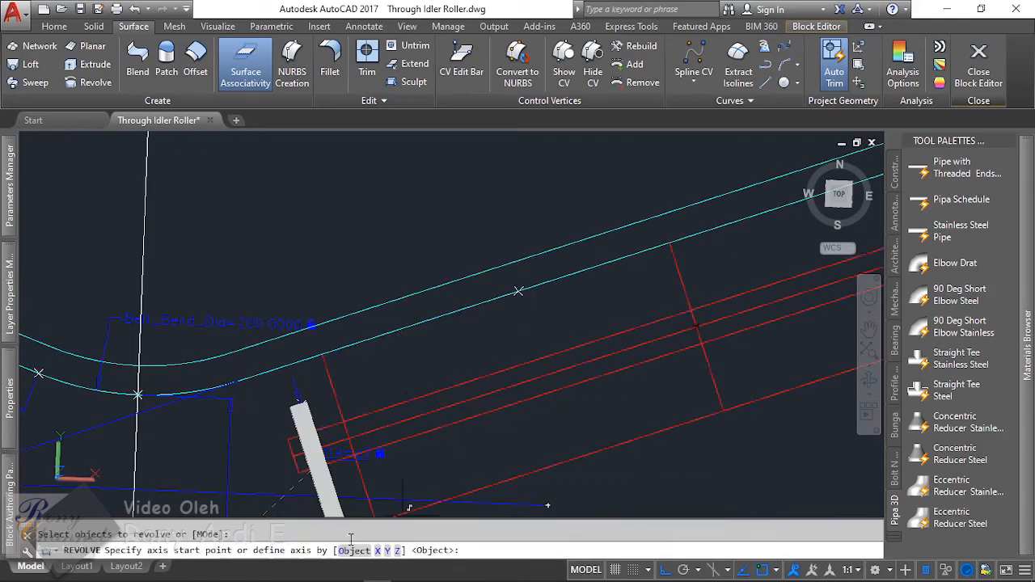
text(o)
key(Return)
click(417, 418)
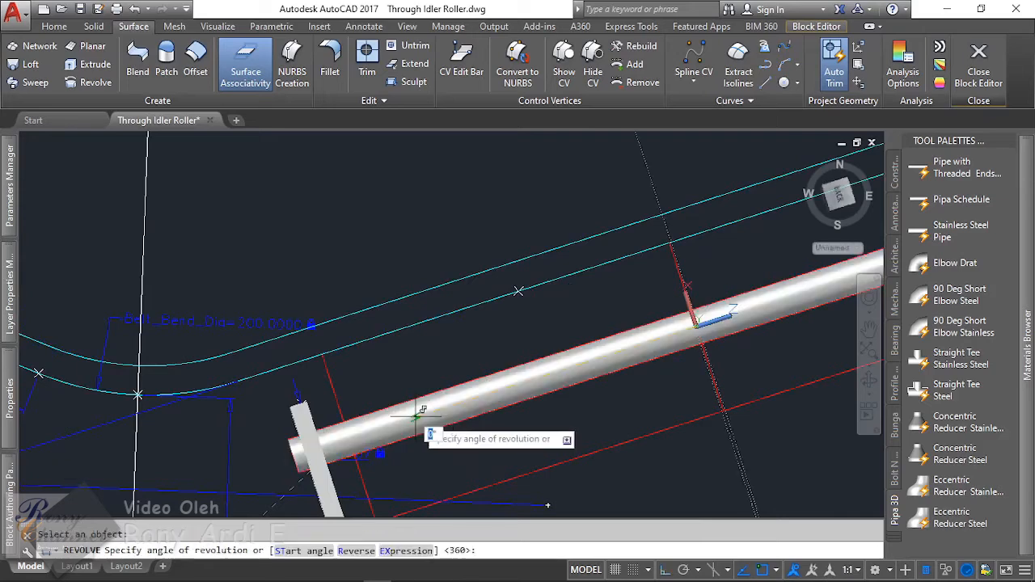
key(Return)
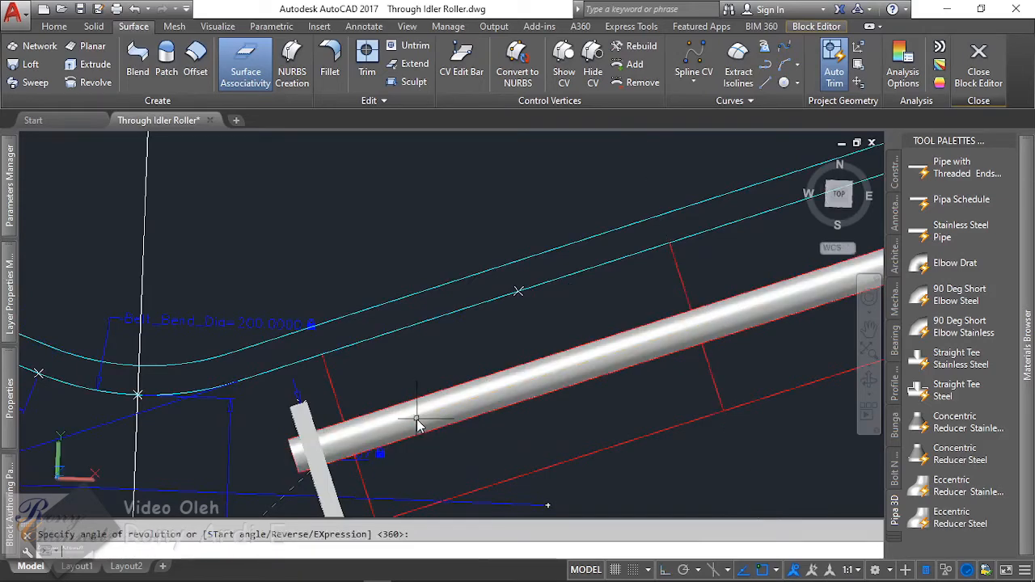
Step: Examine both revolved shafts and the left roller's outline and dimensional constraints near the outer support
mouse_move(10, 287)
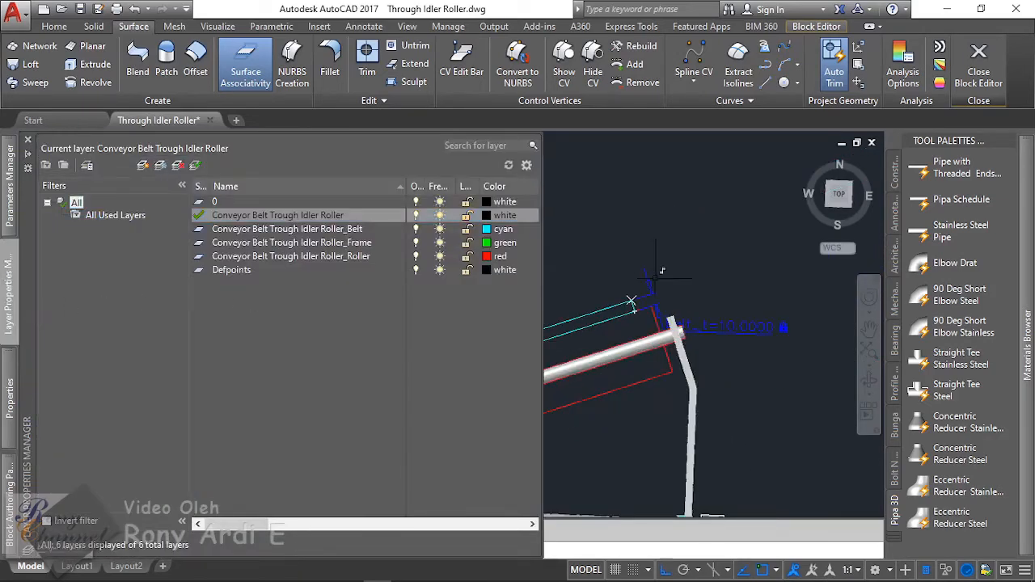
scroll(668, 417, down, 3)
scroll(668, 416, up, 3)
scroll(417, 287, up, 3)
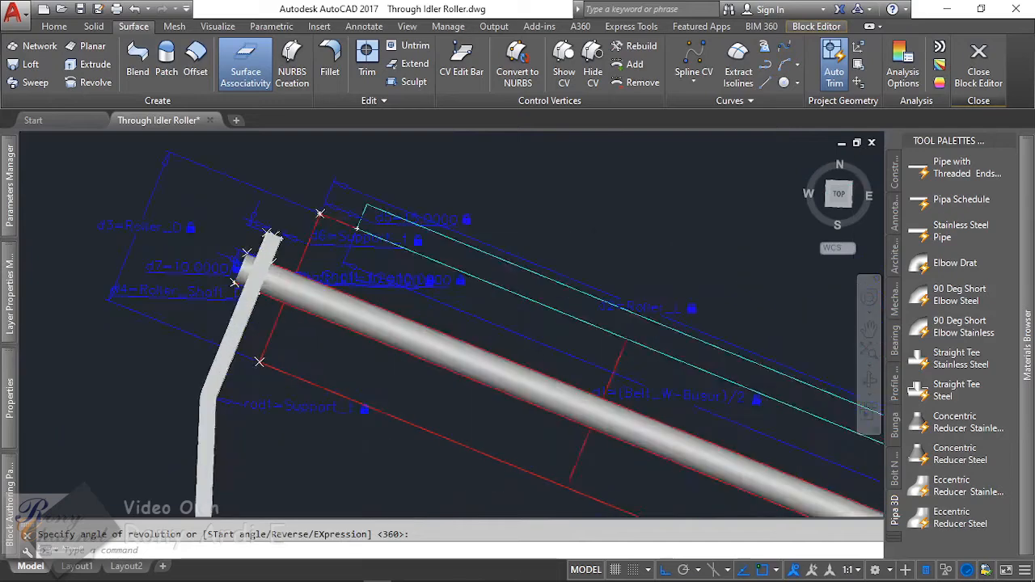
scroll(355, 297, down, 2)
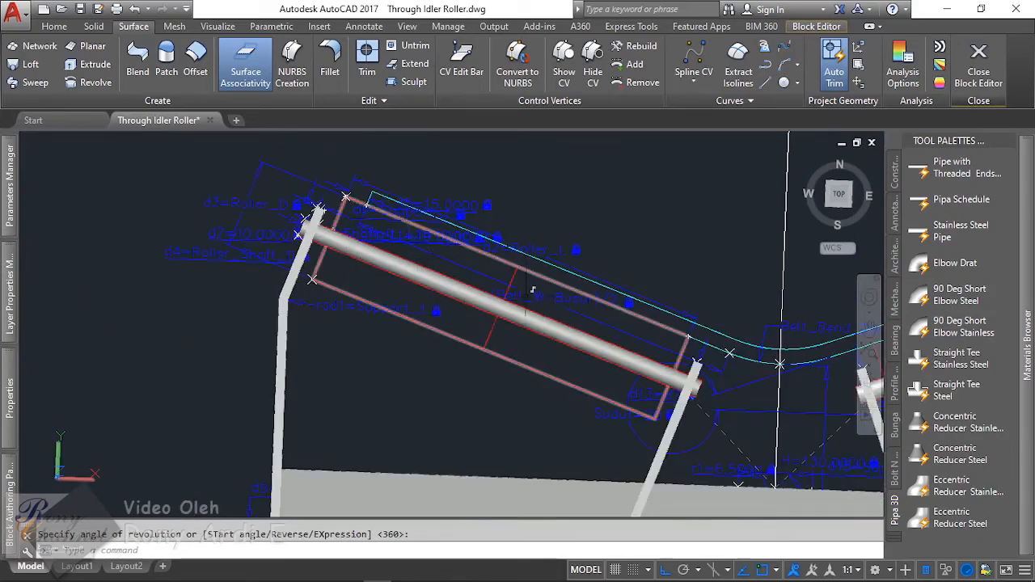
scroll(566, 356, down, 2)
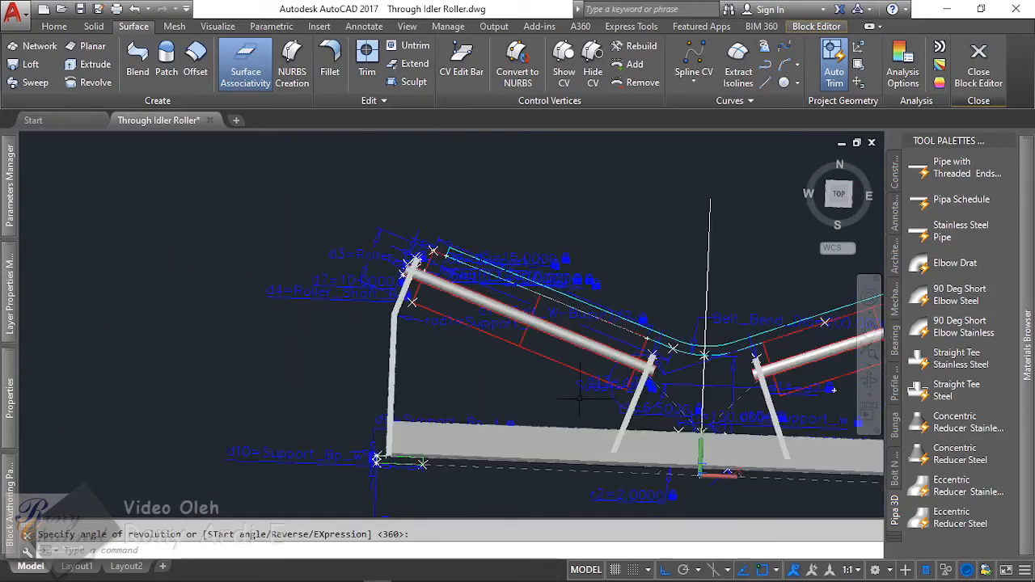
scroll(414, 257, up, 3)
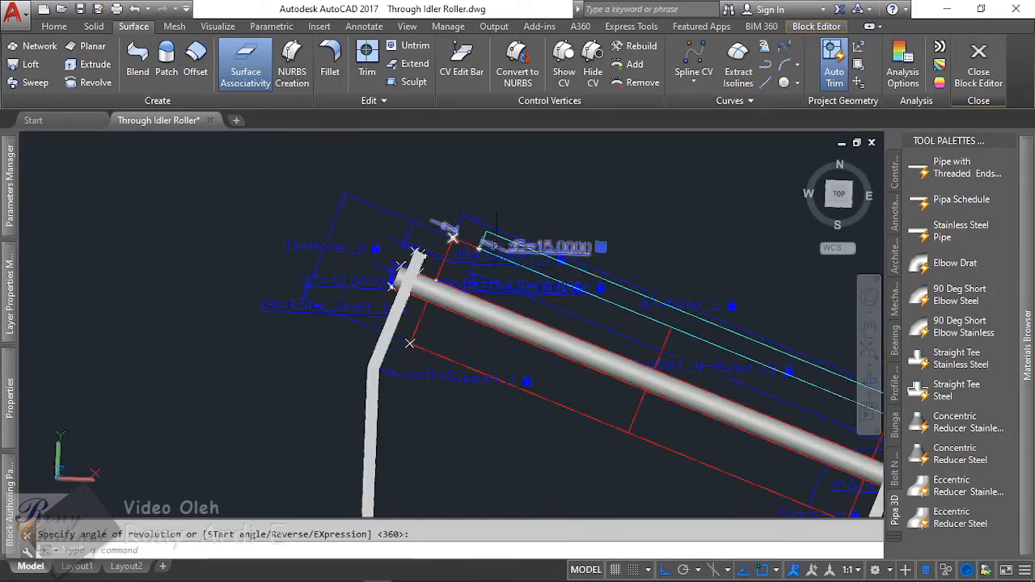
scroll(518, 229, down, 1)
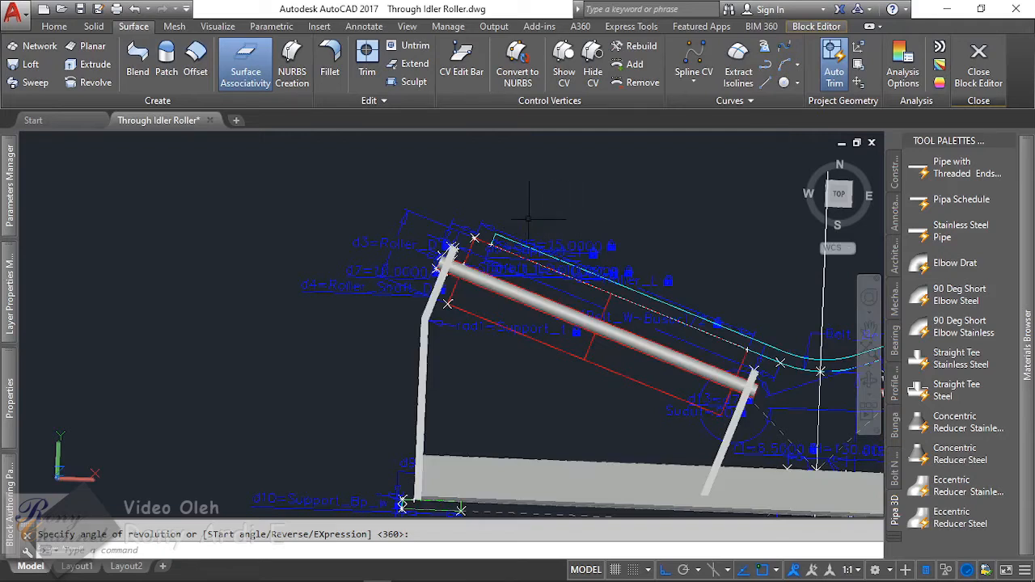
scroll(512, 220, up, 2)
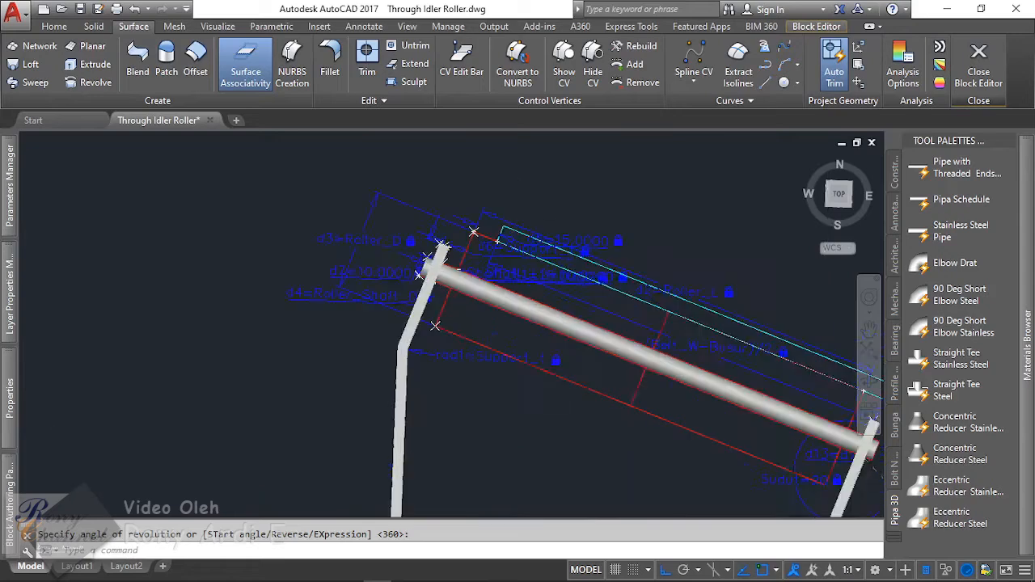
scroll(324, 235, down, 3)
scroll(374, 287, down, 2)
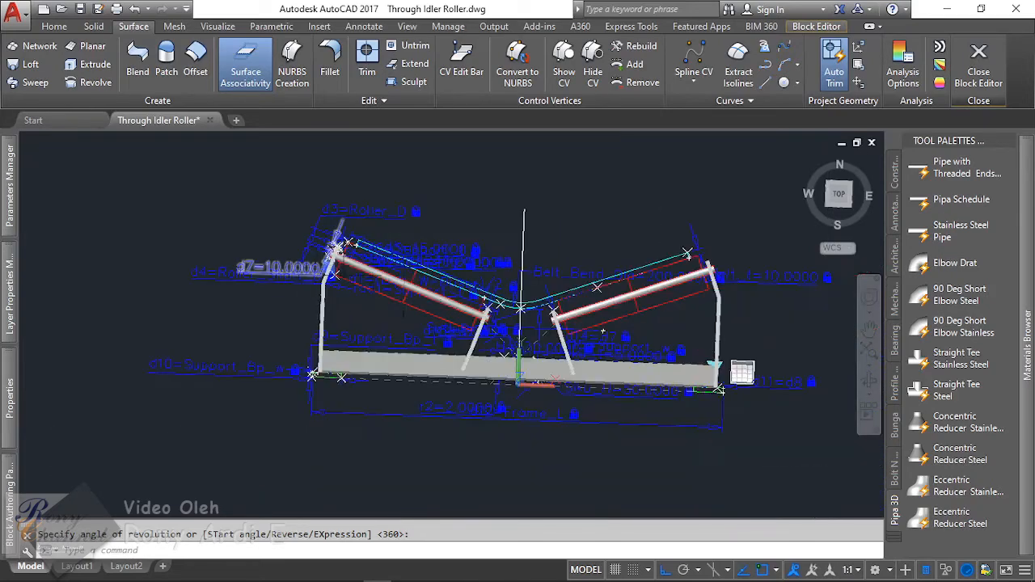
scroll(373, 288, up, 1)
scroll(393, 316, up, 1)
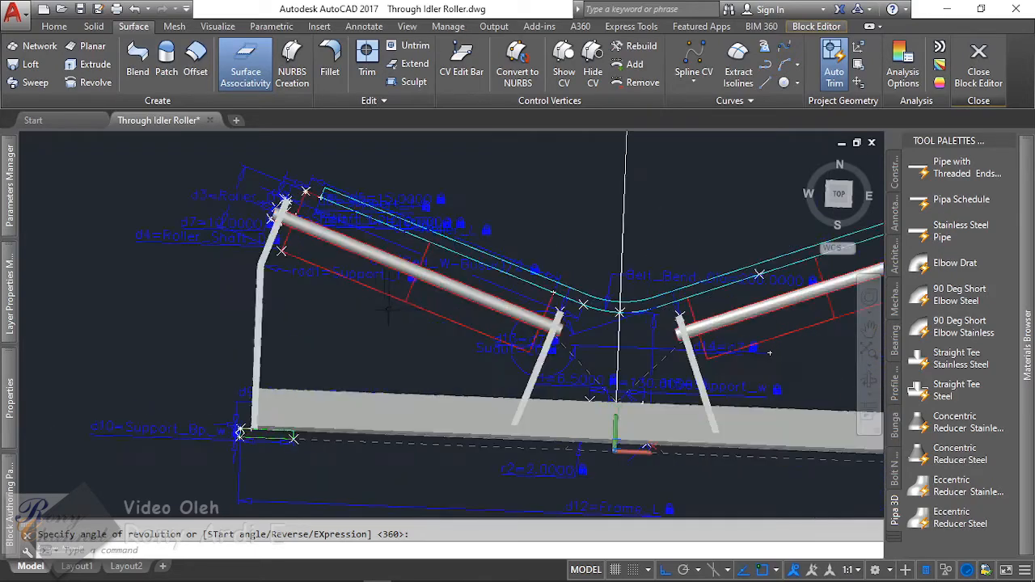
scroll(279, 194, up, 3)
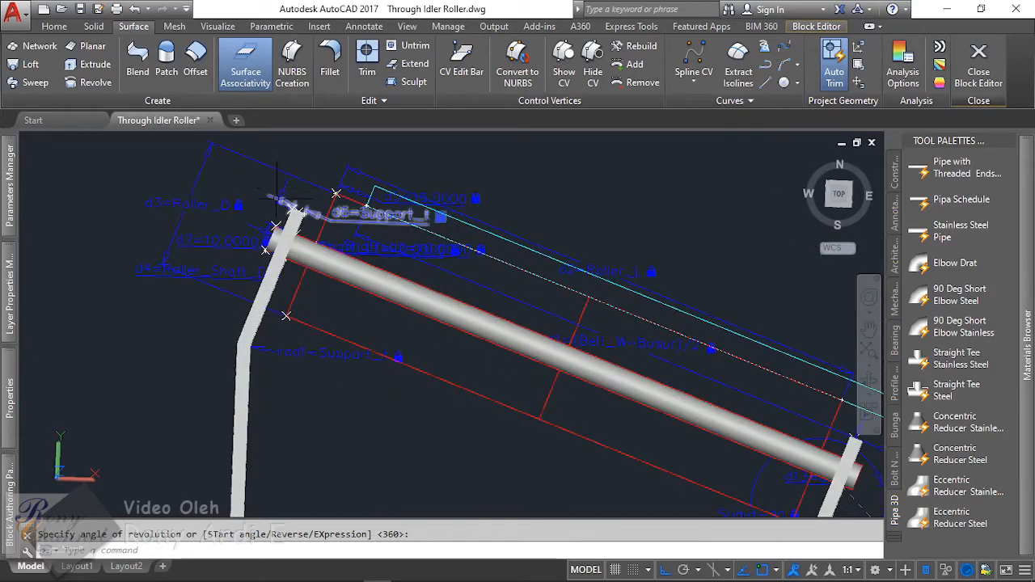
scroll(303, 198, down, 1)
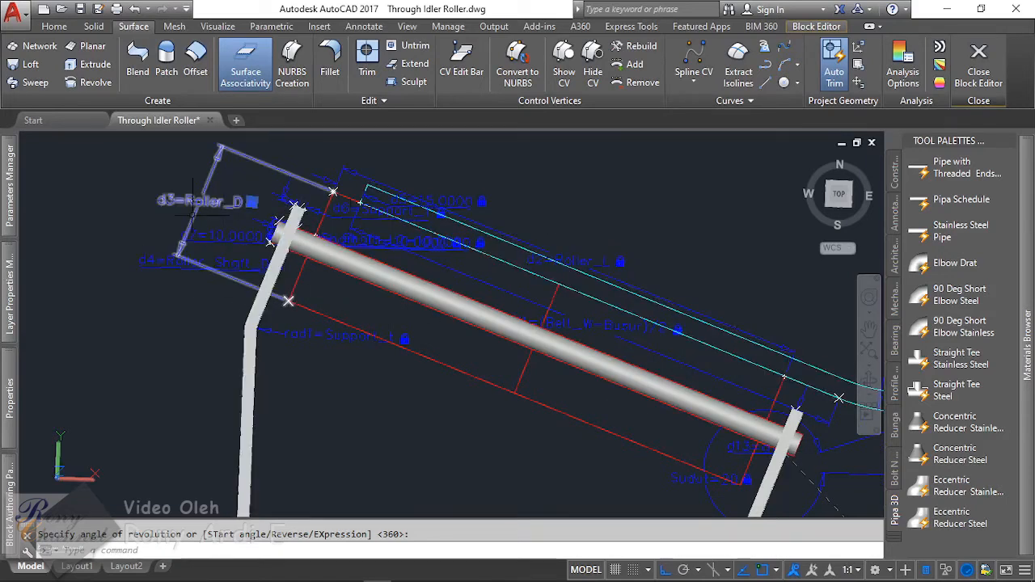
Step: Revolve the left roller's outer edge line 360 degrees around the shaft centerline object as the roller shell surface
click(79, 80)
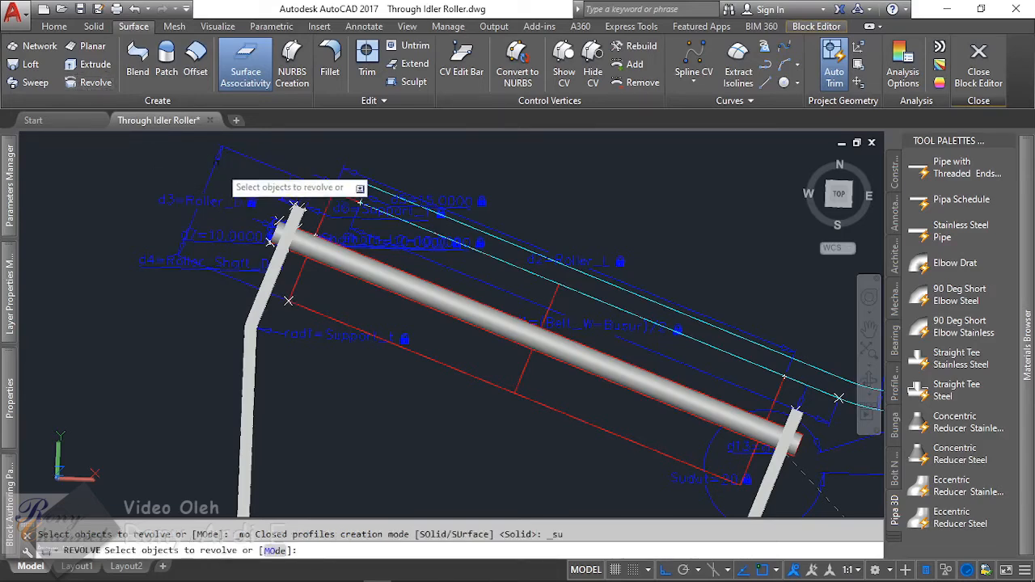
scroll(350, 187, up, 2)
click(357, 199)
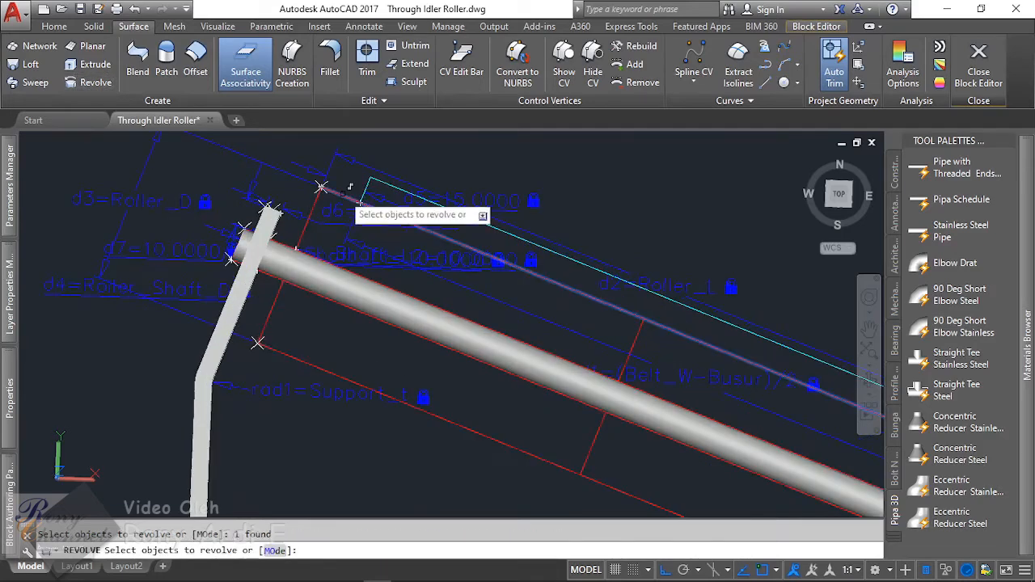
key(Return)
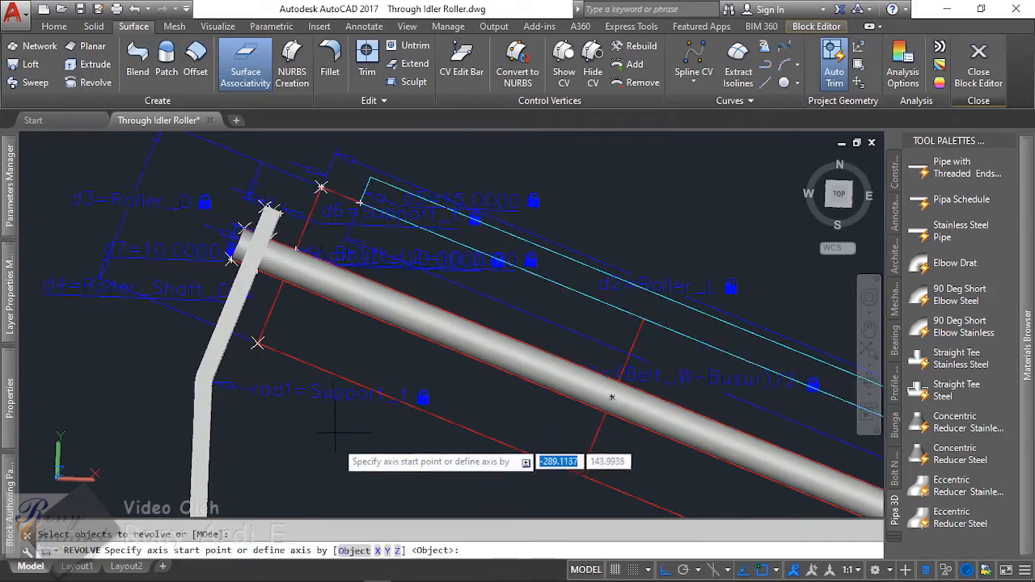
text(o)
key(Return)
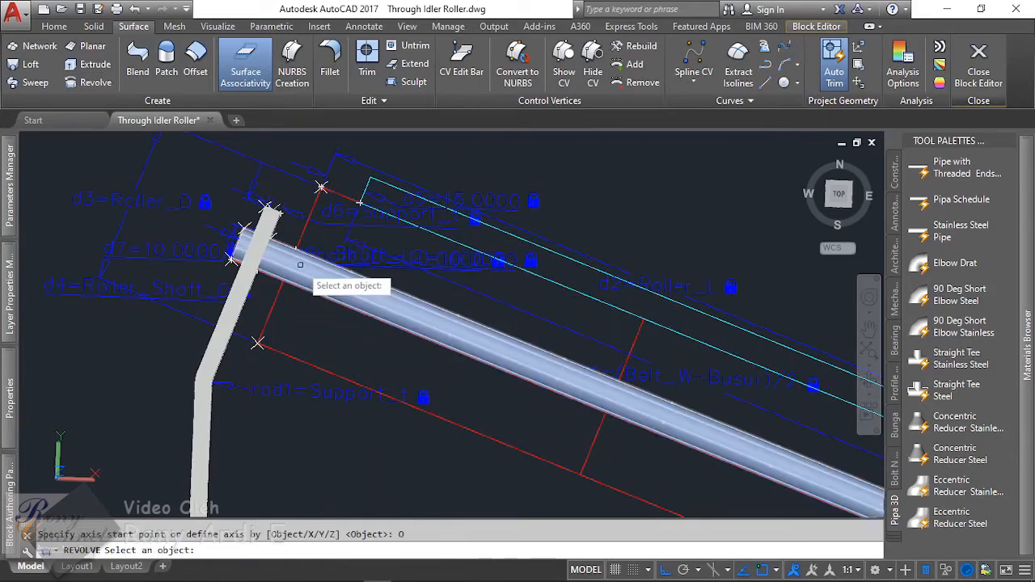
scroll(231, 241, up, 3)
shift+middle_drag(234, 241, 452, 166)
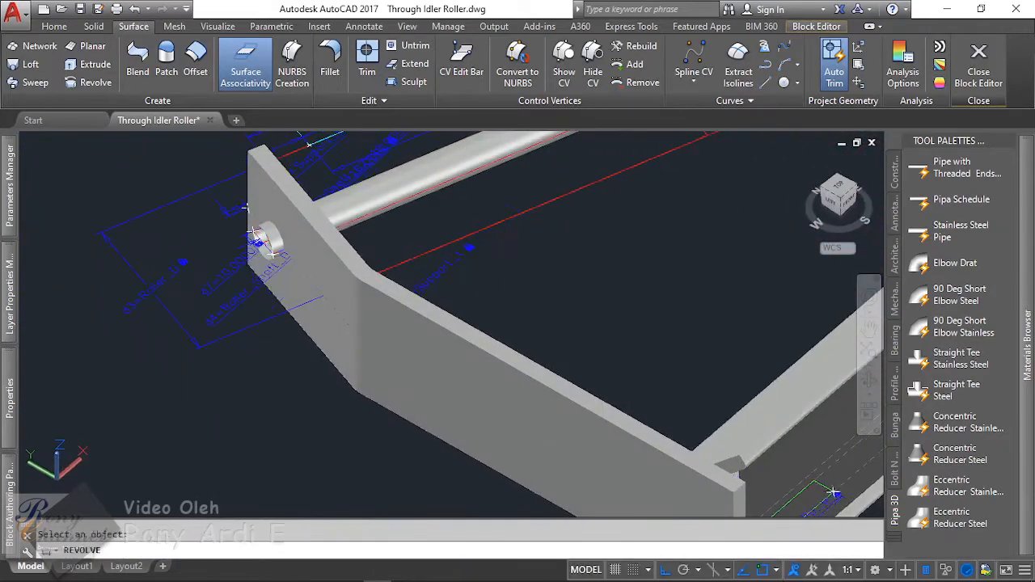
scroll(273, 238, up, 5)
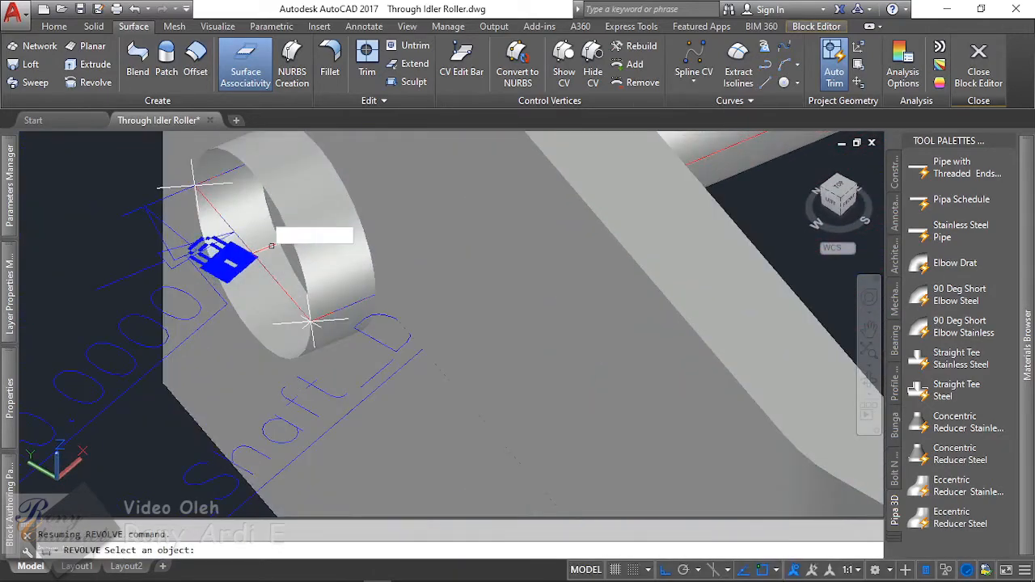
click(272, 245)
scroll(242, 267, down, 5)
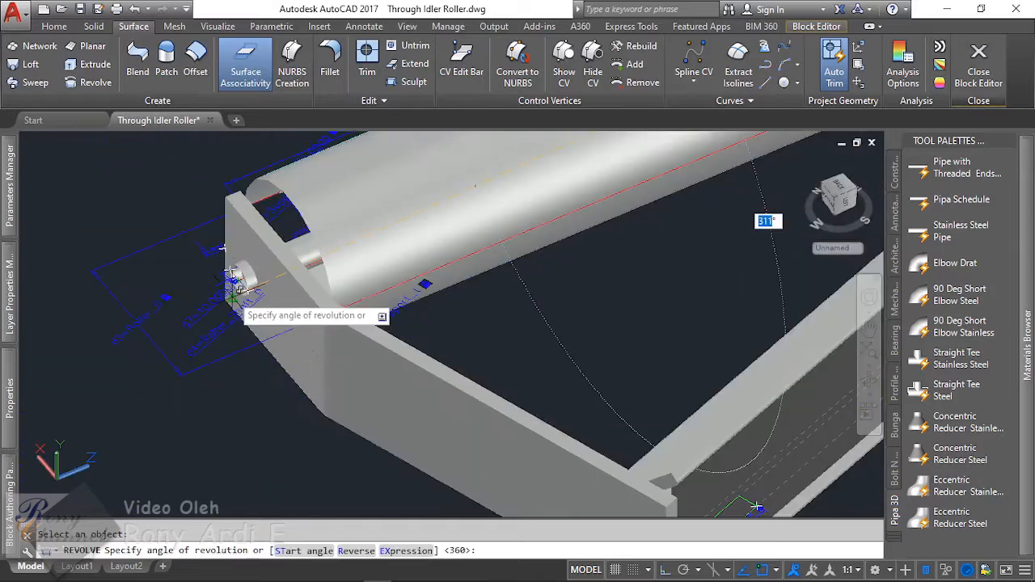
click(234, 282)
scroll(275, 274, down, 5)
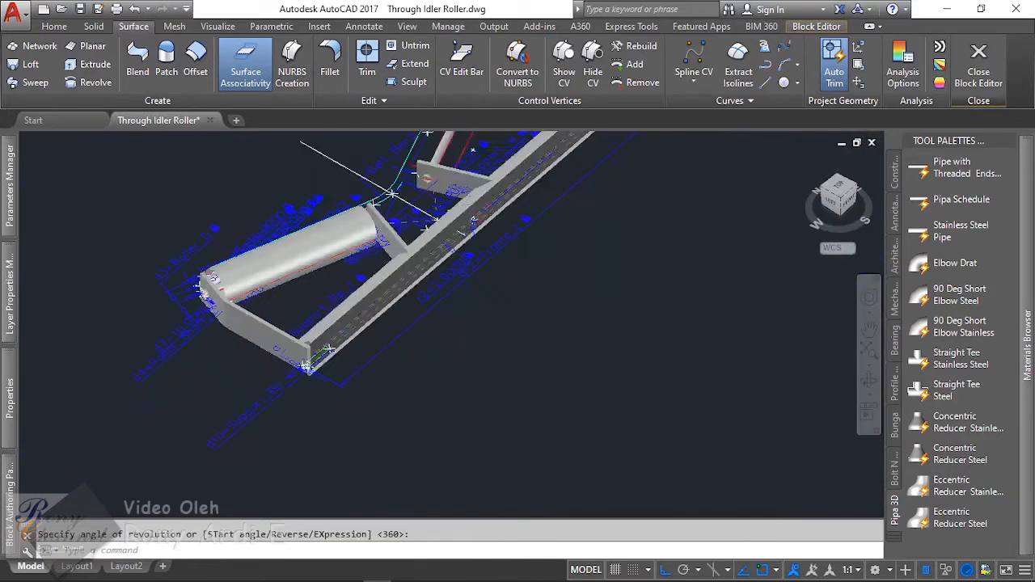
Step: Revolve the right roller's outer edge line 360 degrees around its shaft centerline object as the roller shell surface
scroll(485, 405, up, 6)
scroll(346, 317, up, 5)
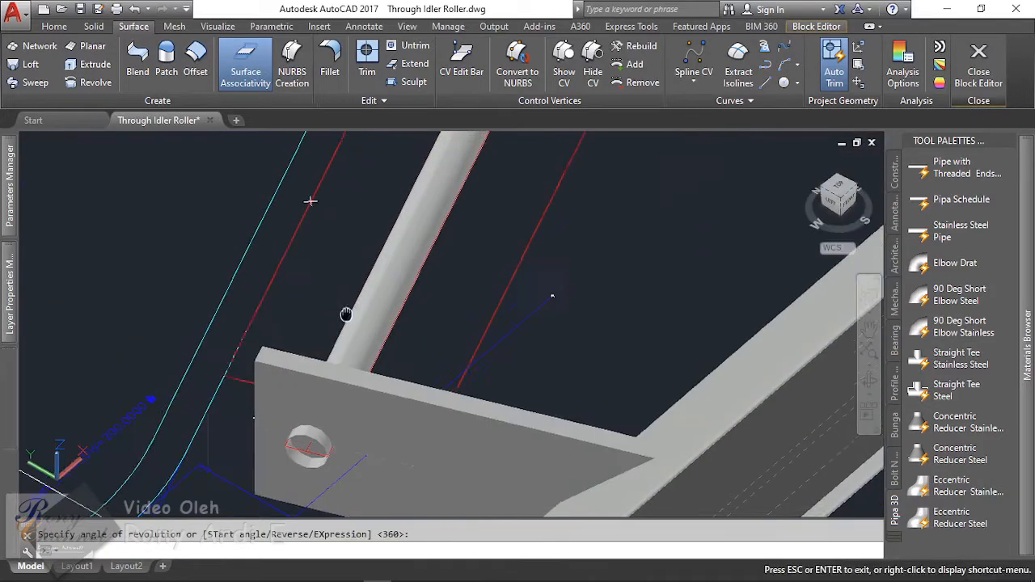
key(Return)
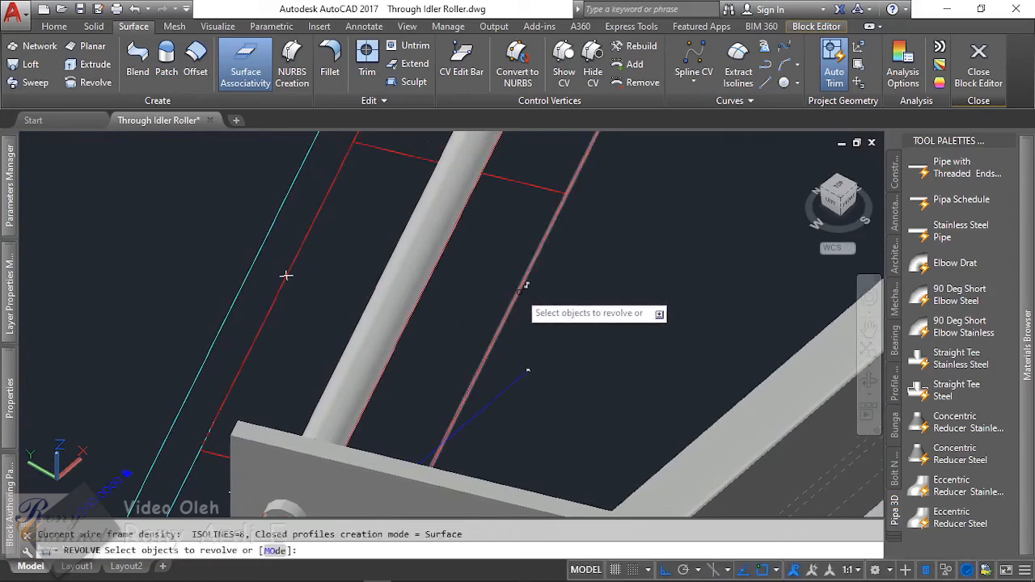
click(516, 288)
scroll(461, 323, down, 2)
key(Return)
scroll(347, 436, up, 5)
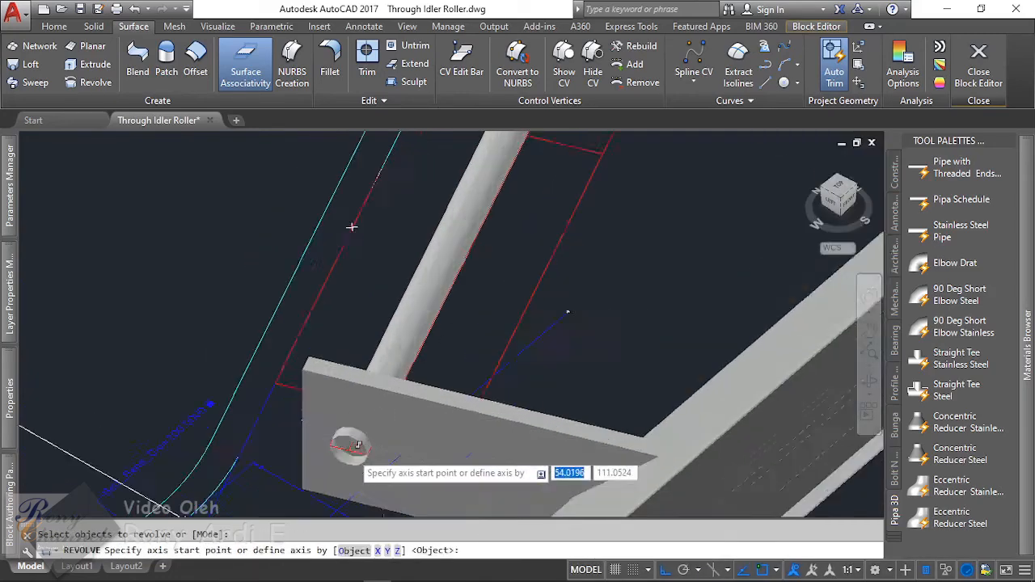
click(343, 552)
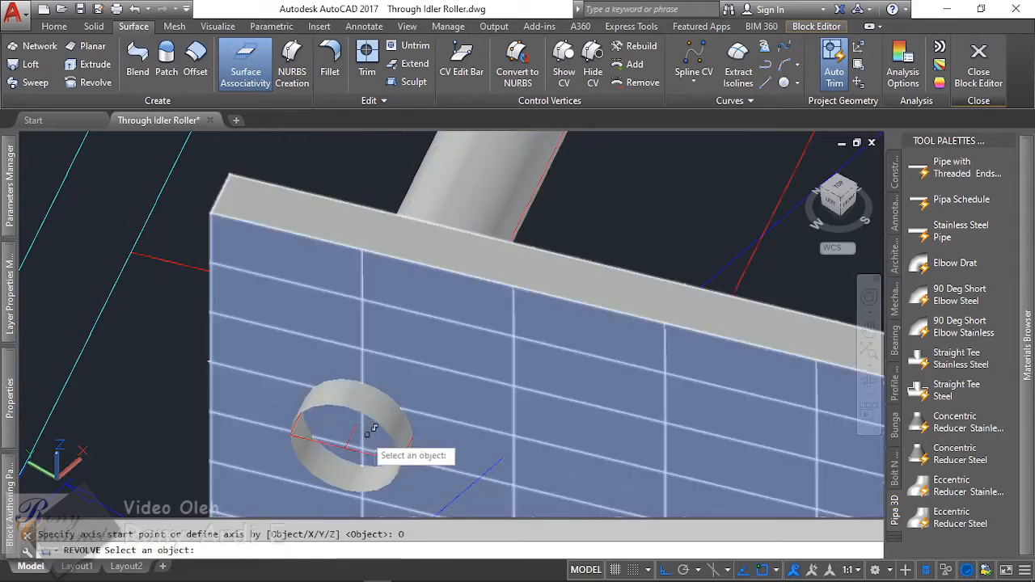
click(344, 441)
shift+middle_drag(344, 440, 275, 340)
scroll(380, 291, down, 3)
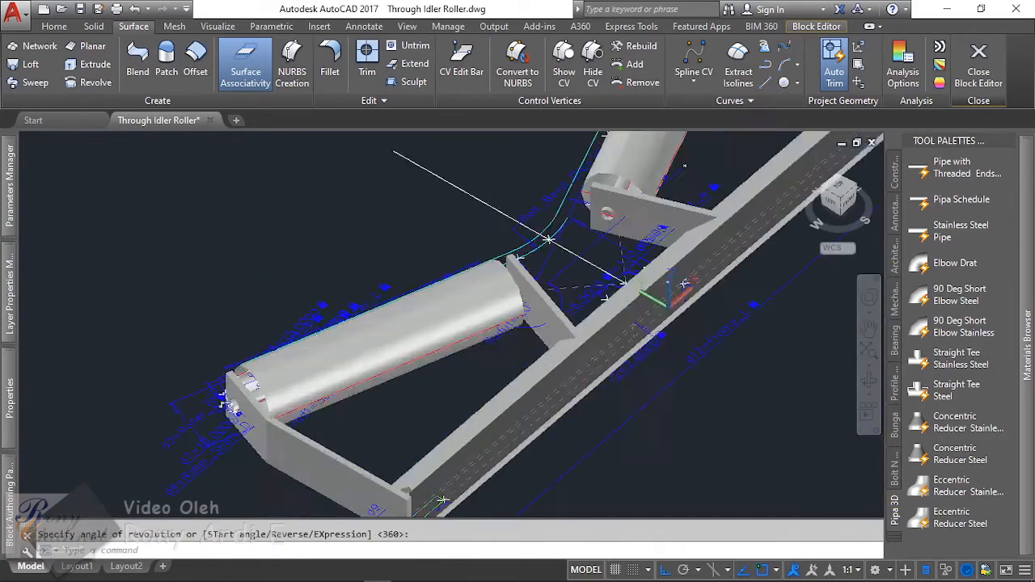
Step: Patch the open outer end of the left roller shell with a flat surface, using G0 continuity and 0.5 bulge magnitude
scroll(265, 348, up, 3)
scroll(265, 348, up, 4)
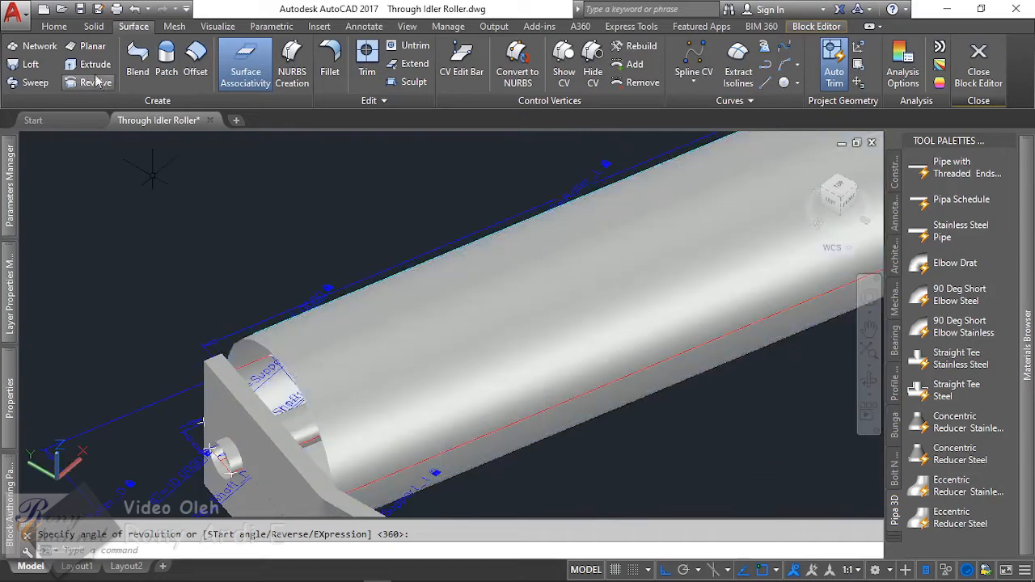
click(167, 61)
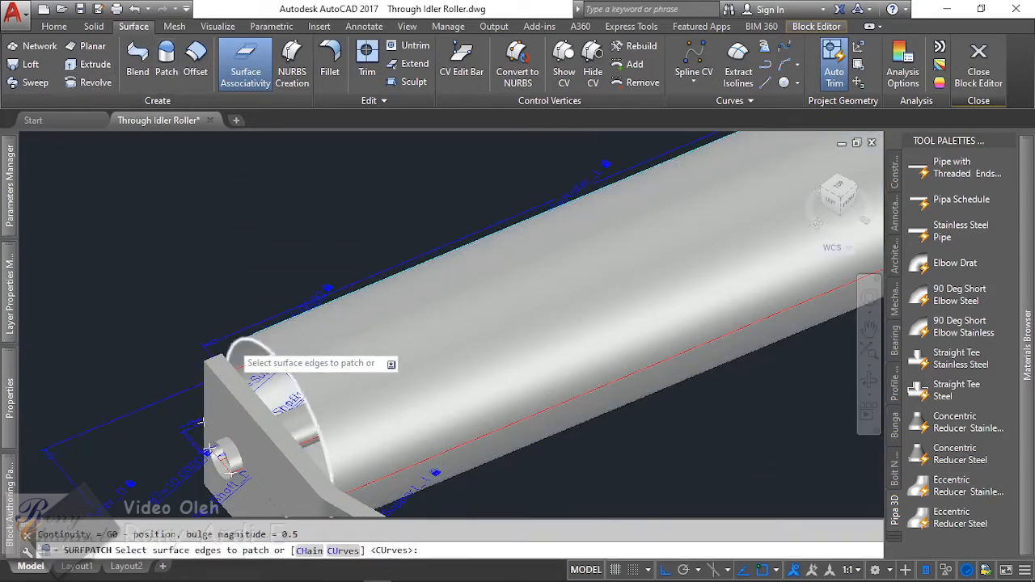
scroll(243, 334, up, 3)
click(250, 333)
key(Return)
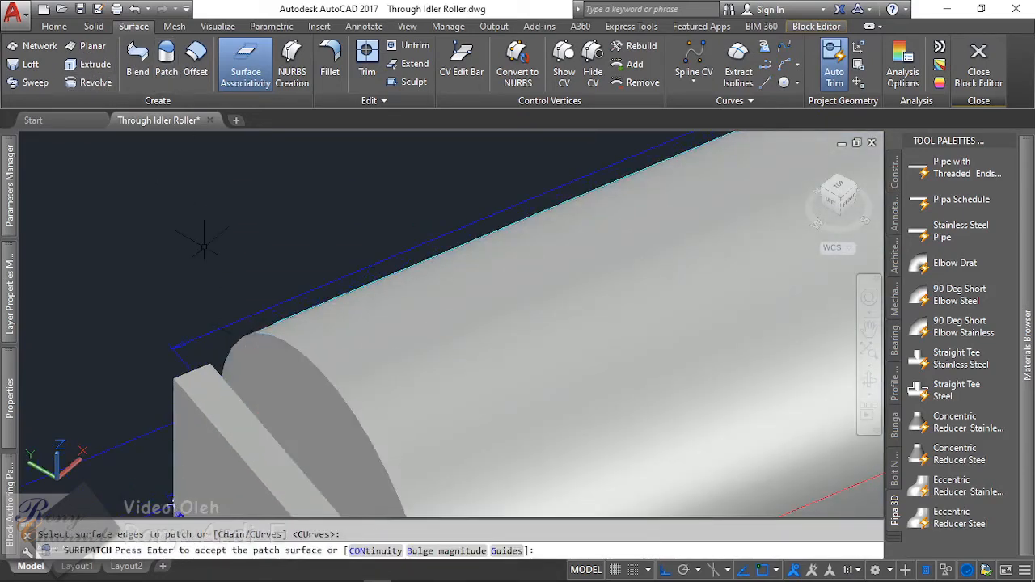
scroll(289, 299, down, 2)
key(Return)
key(Return)
scroll(196, 443, up, 5)
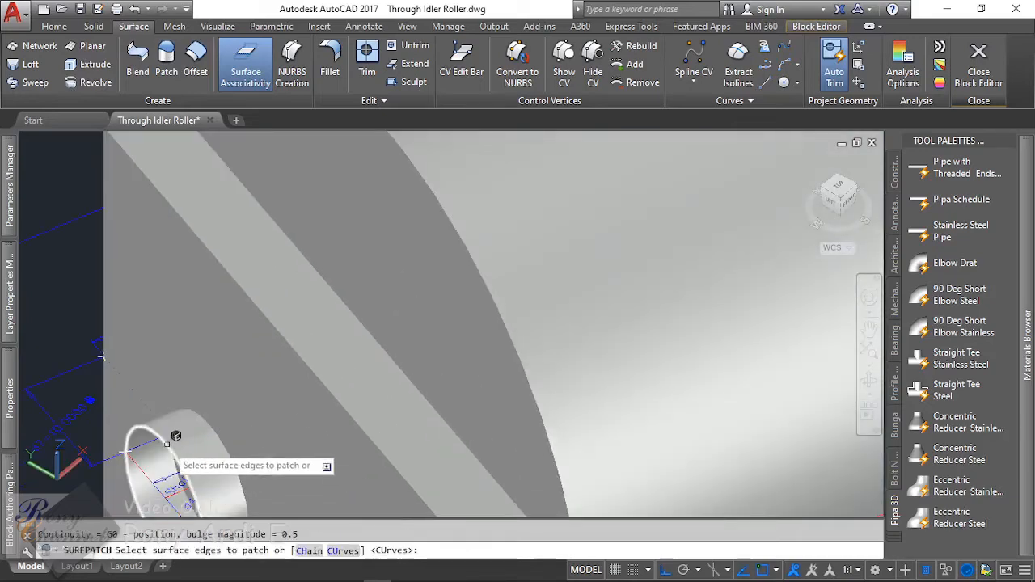
key(Return)
key(Return)
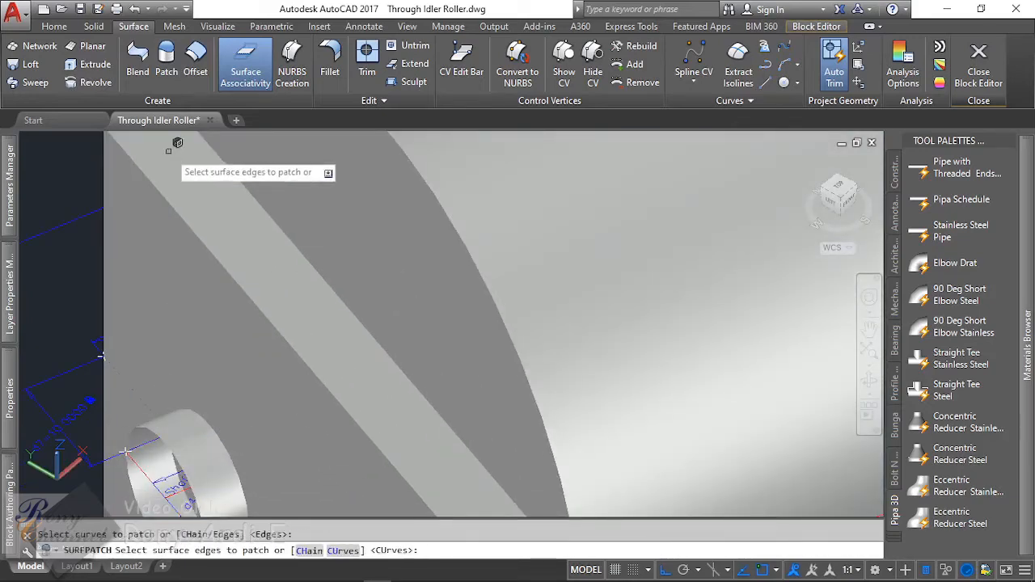
key(Escape)
click(168, 61)
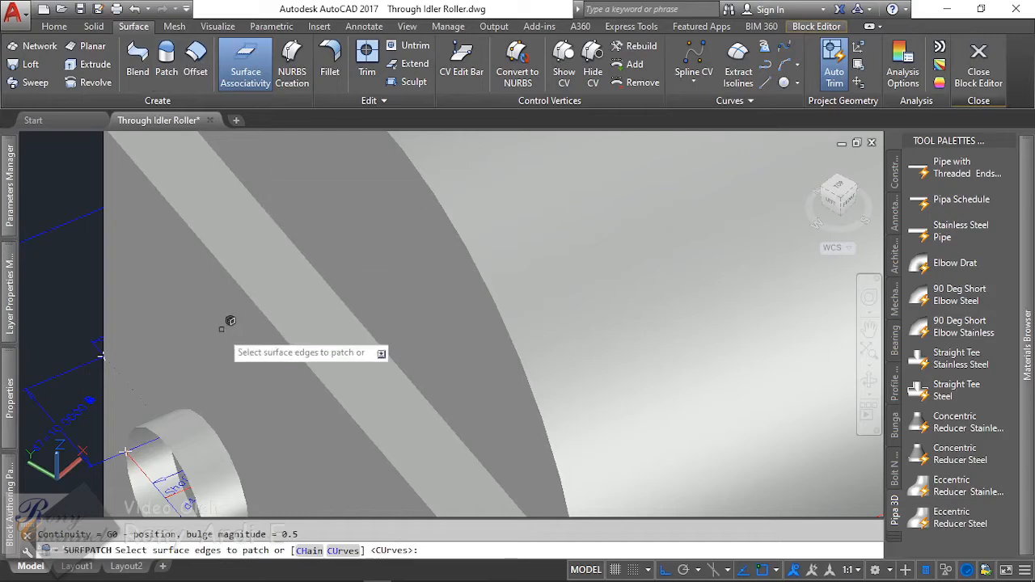
scroll(275, 231, down, 4)
scroll(262, 302, up, 2)
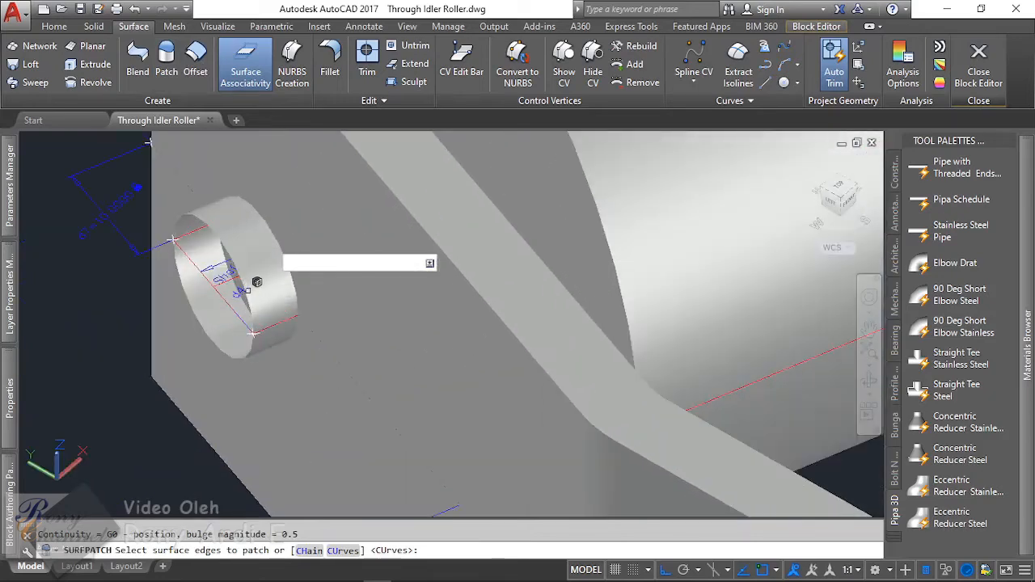
click(246, 293)
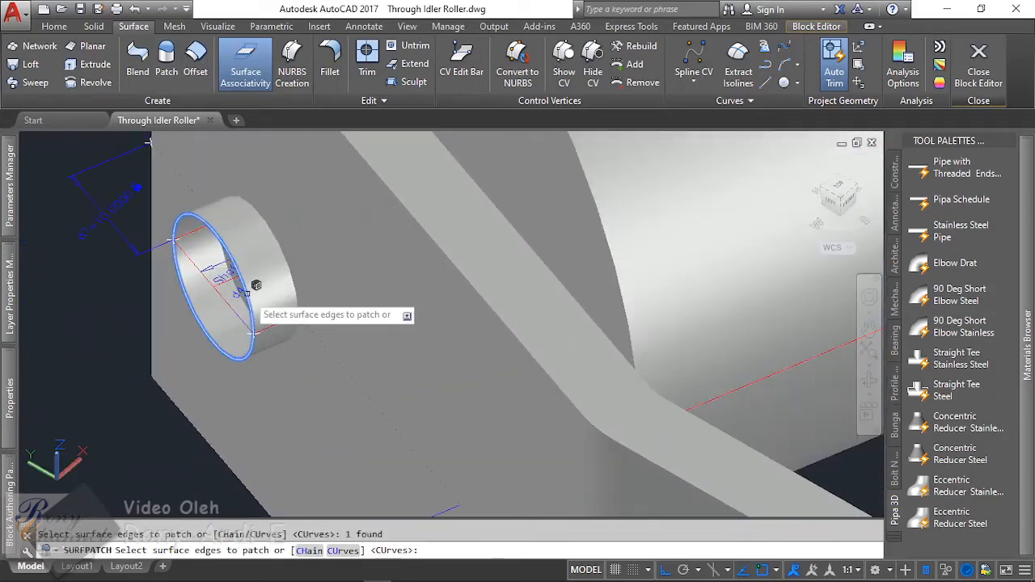
scroll(234, 267, down, 4)
scroll(208, 364, up, 2)
key(Escape)
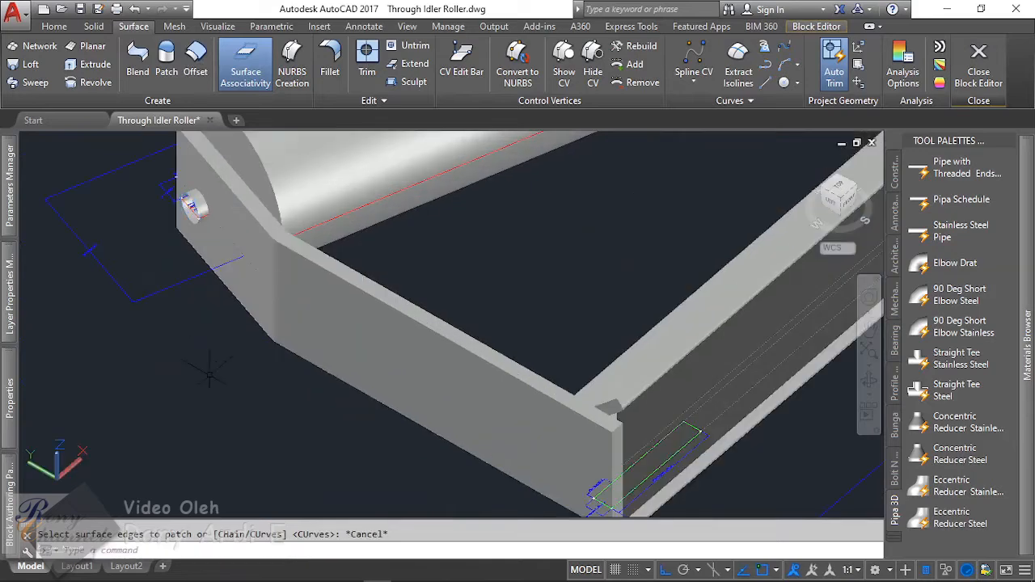
Step: Examine the left roller's capped end, its shaft end at the outer support, and the base frame
scroll(208, 372, down, 4)
scroll(208, 335, up, 8)
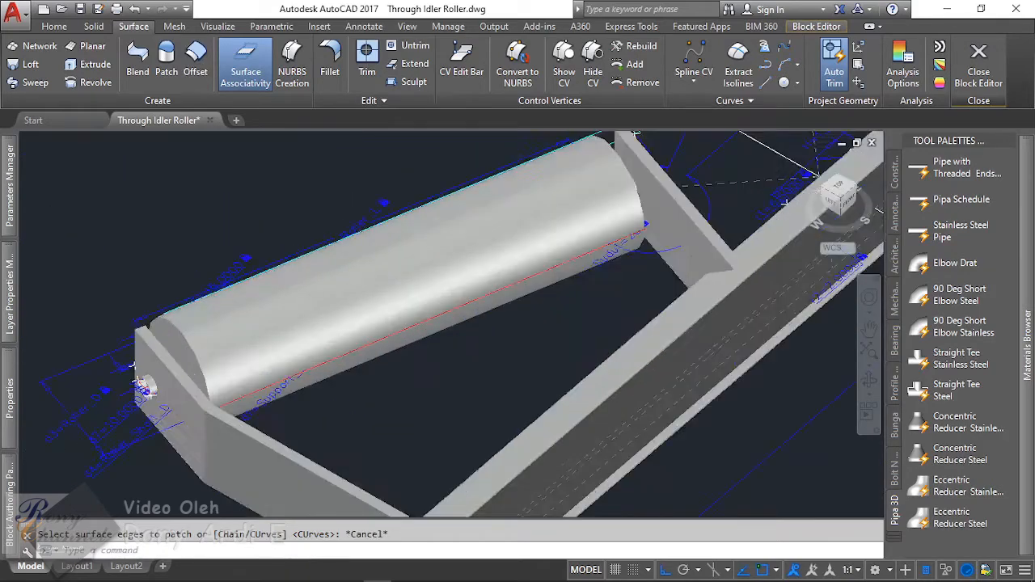
scroll(113, 372, up, 2)
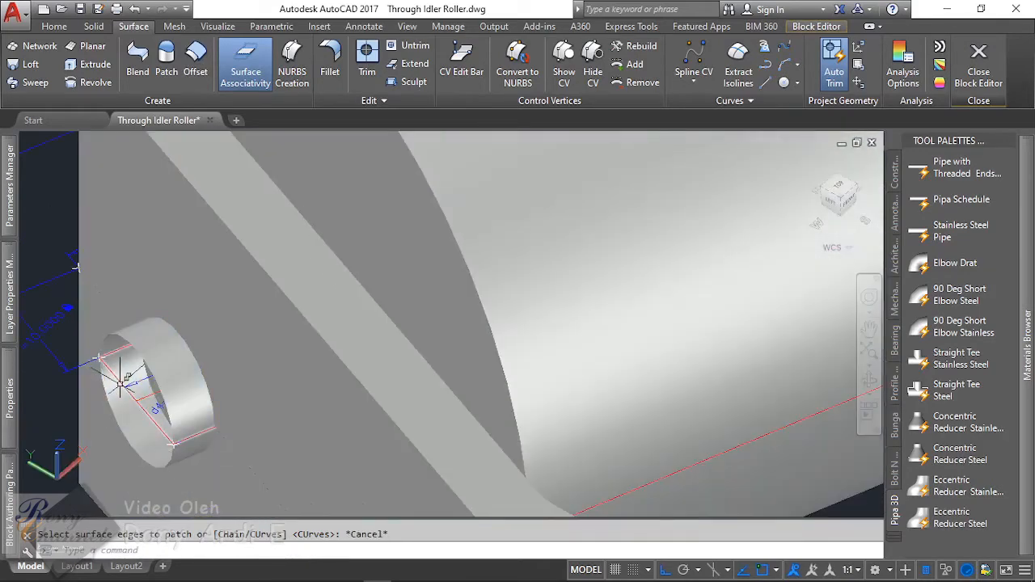
scroll(127, 370, down, 5)
scroll(261, 333, up, 3)
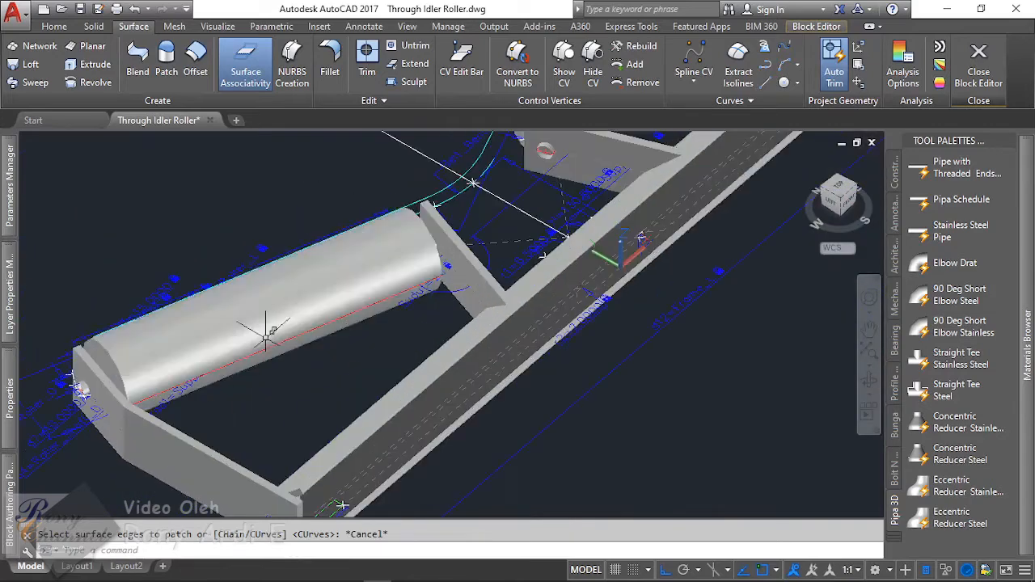
scroll(568, 269, up, 3)
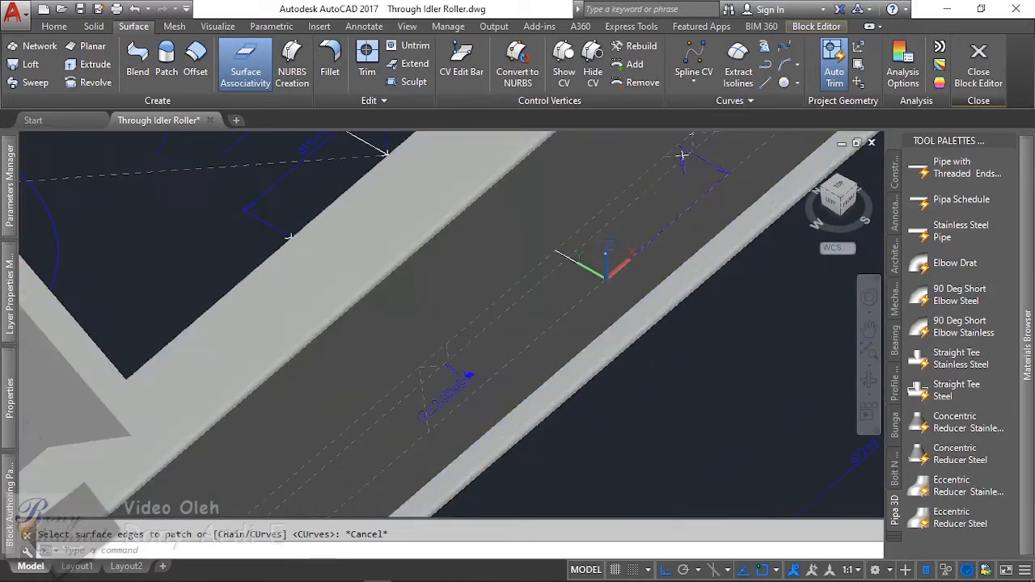
scroll(598, 291, down, 7)
scroll(496, 382, up, 3)
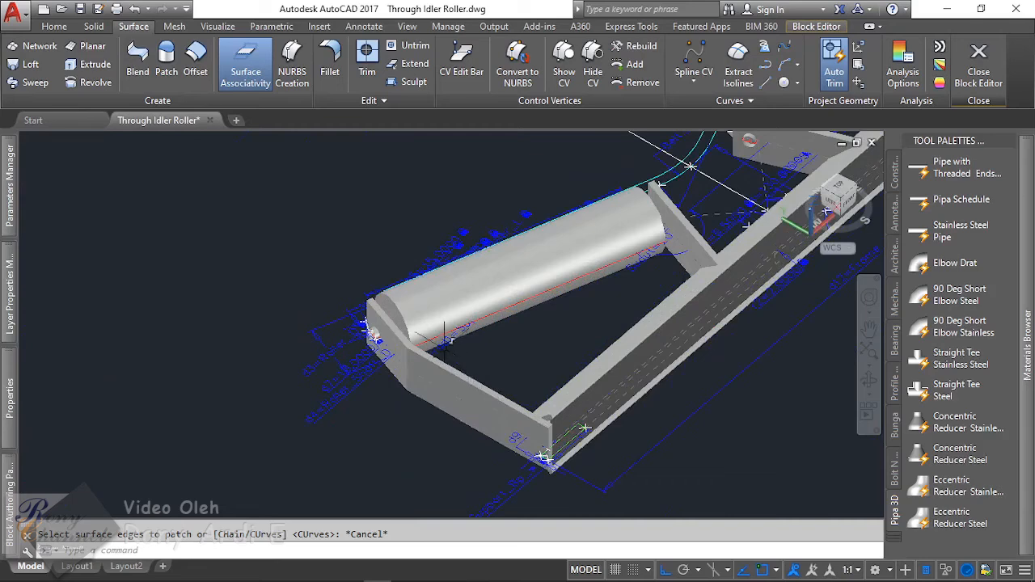
middle_drag(444, 334, 370, 416)
scroll(346, 346, down, 3)
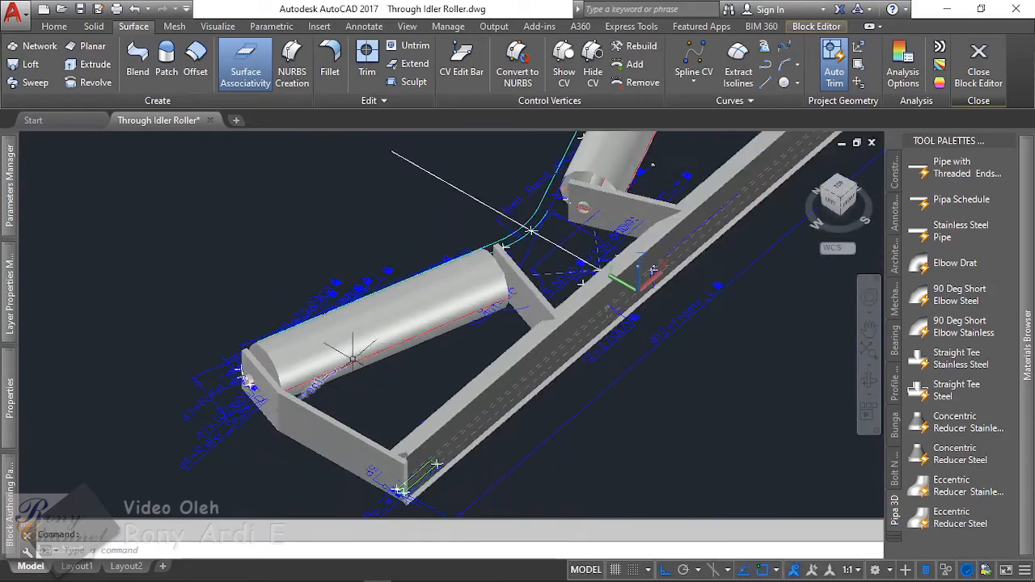
Step: Select the left roller's shell surface together with its outline and the dimensional constraints along it
shift+middle_drag(346, 342, 300, 439)
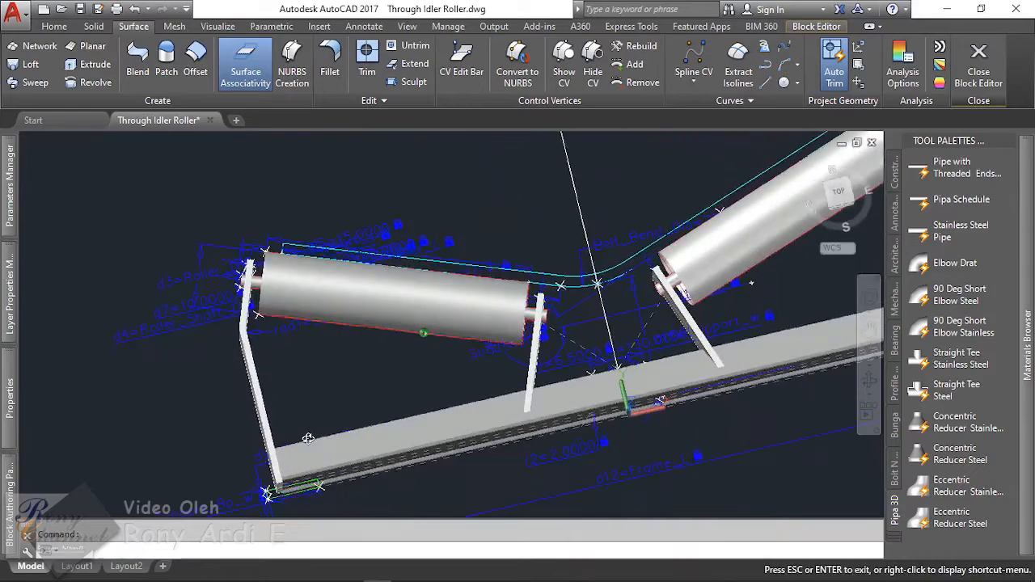
scroll(263, 271, up, 3)
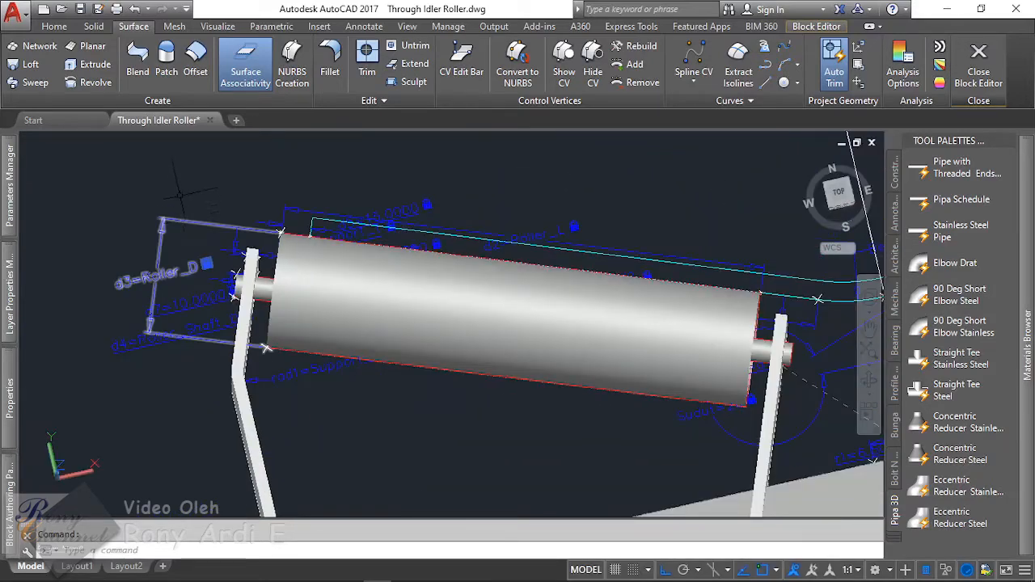
scroll(179, 194, down, 3)
click(175, 183)
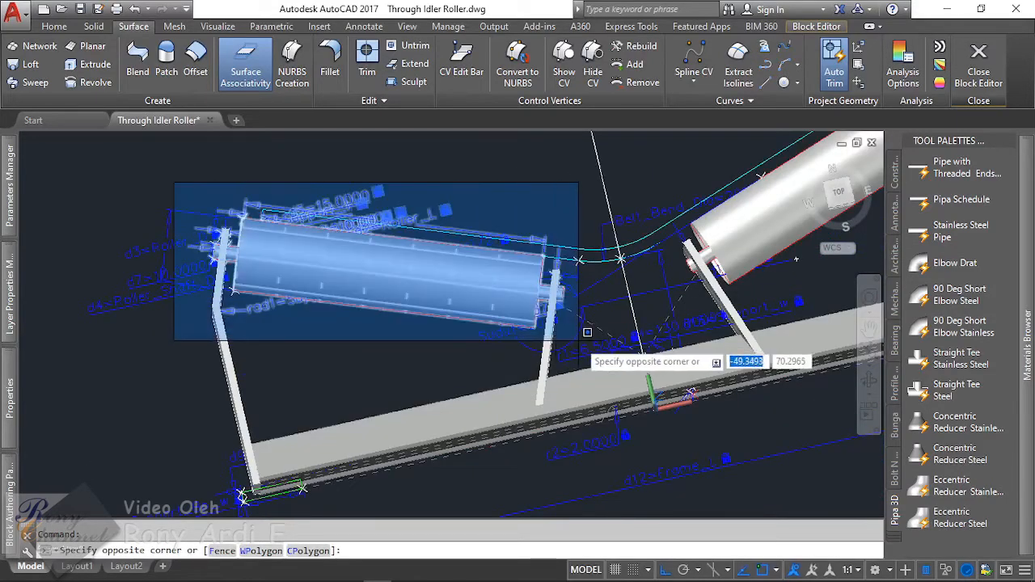
scroll(453, 307, up, 3)
click(291, 194)
scroll(514, 214, up, 2)
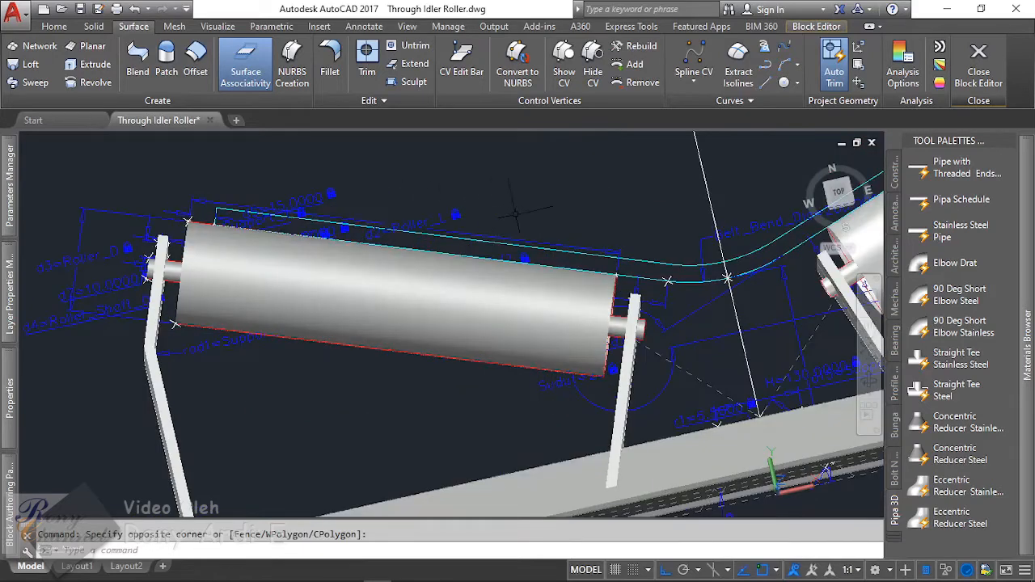
click(515, 214)
click(300, 347)
scroll(154, 267, up, 2)
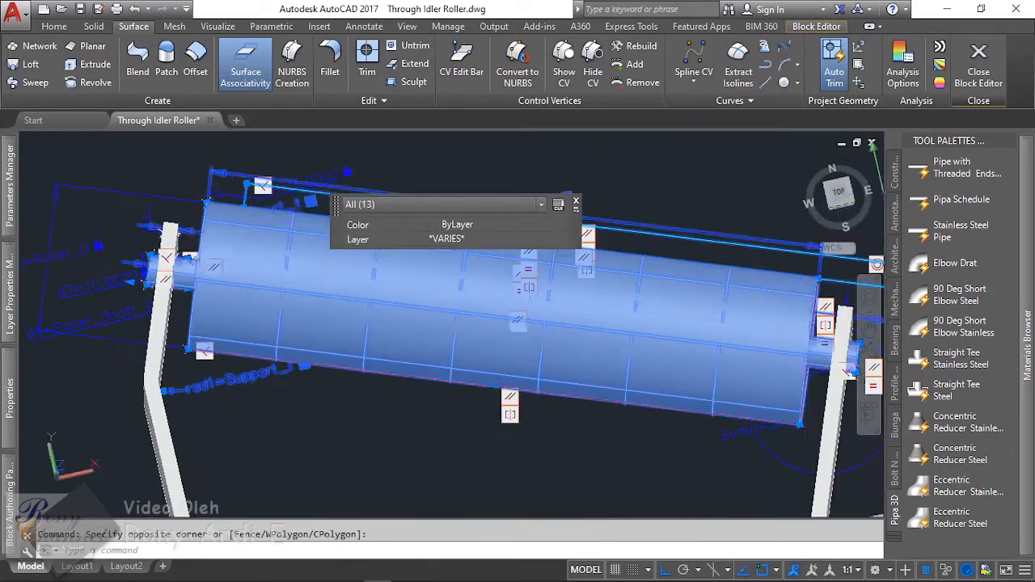
Step: Add the left roller's outer shaft end and the angle constraint near its inner support to the selection
scroll(162, 266, up, 2)
click(95, 240)
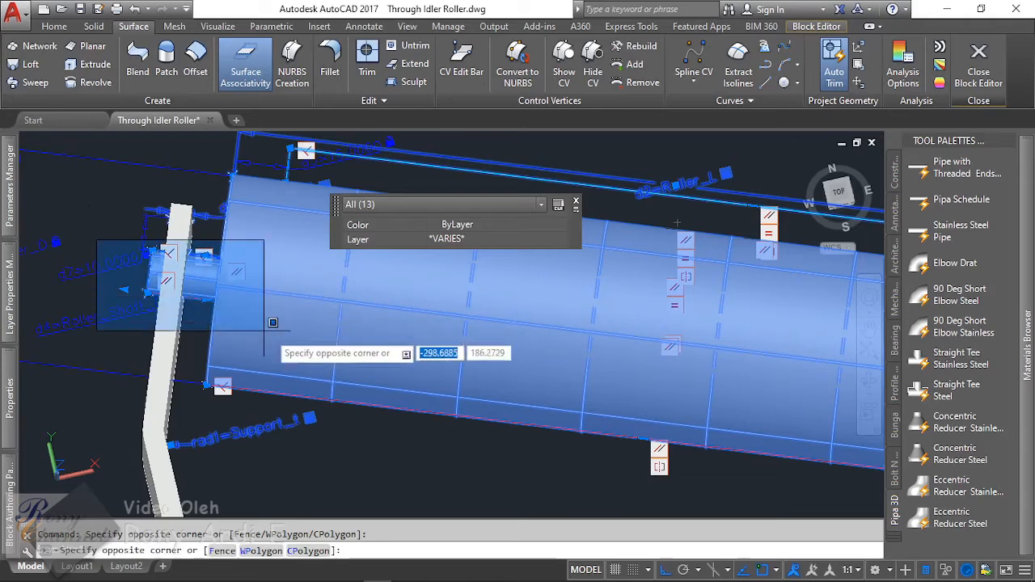
click(295, 359)
scroll(639, 301, down, 3)
click(490, 416)
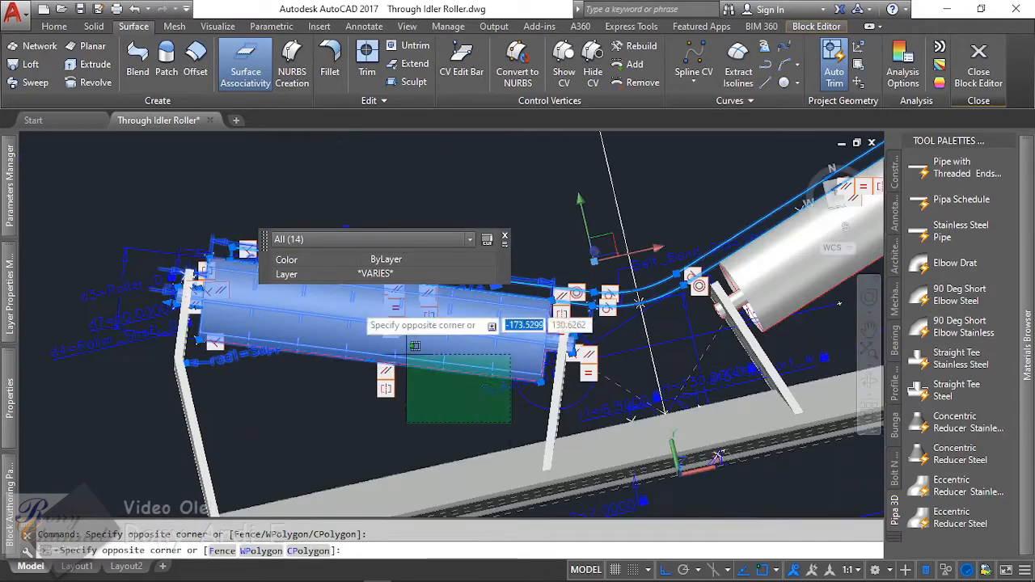
click(297, 194)
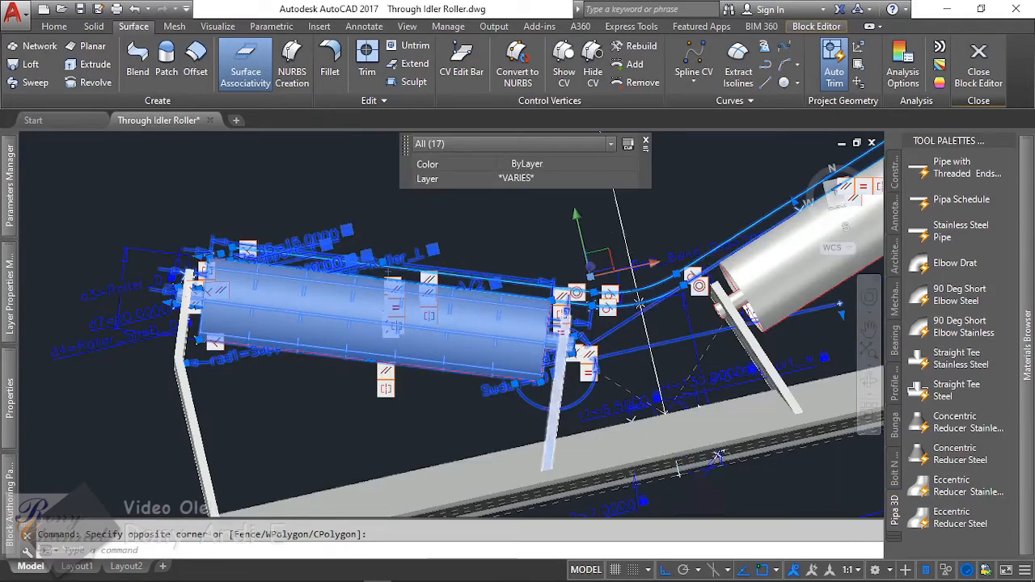
Step: Try to add further objects around the left roller's inner end and shaft to the selection
scroll(528, 319, up, 5)
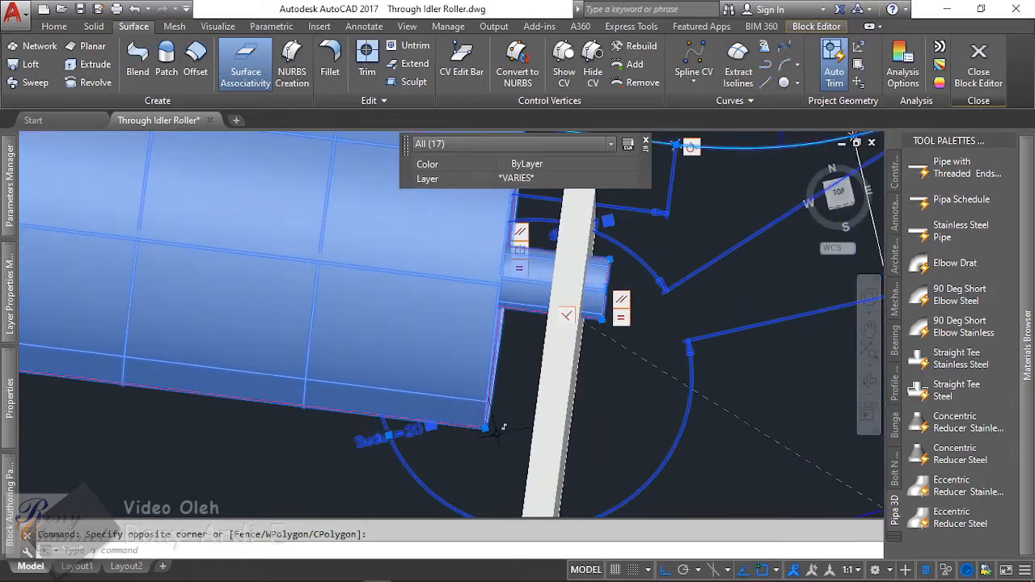
click(461, 410)
click(300, 266)
shift+middle_drag(300, 265, 243, 257)
shift+middle_drag(625, 203, 517, 210)
scroll(518, 323, up, 5)
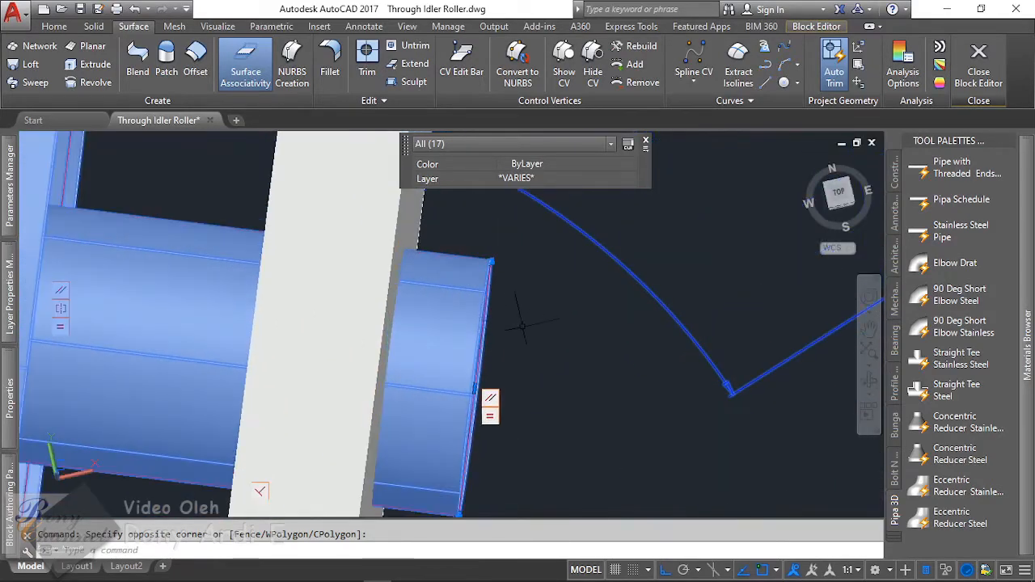
click(473, 265)
shift+middle_drag(474, 265, 485, 267)
scroll(471, 343, down, 6)
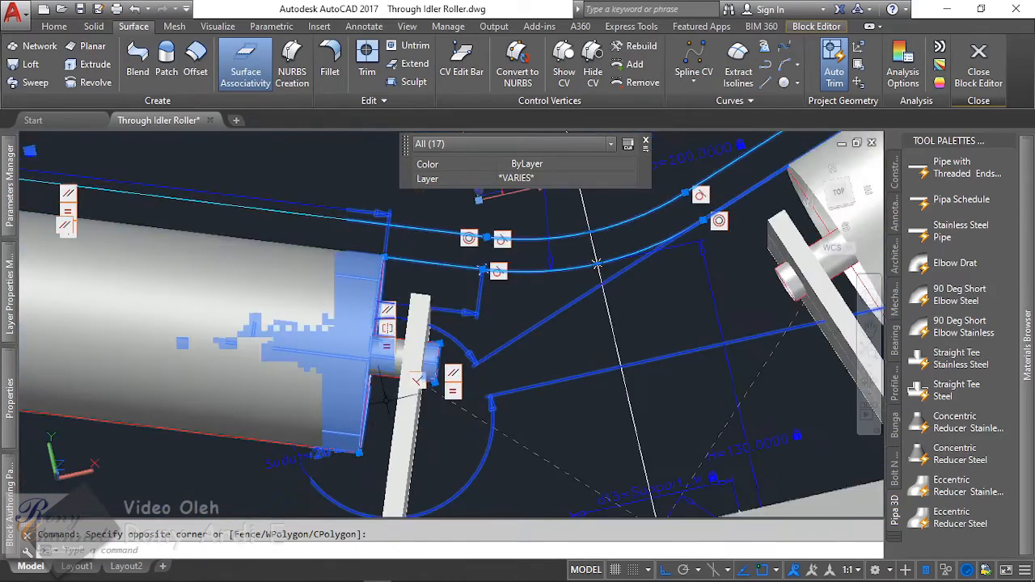
Step: Add the right roller, its shaft, both right-hand supports and the surrounding constraints to the selection
scroll(471, 344, down, 2)
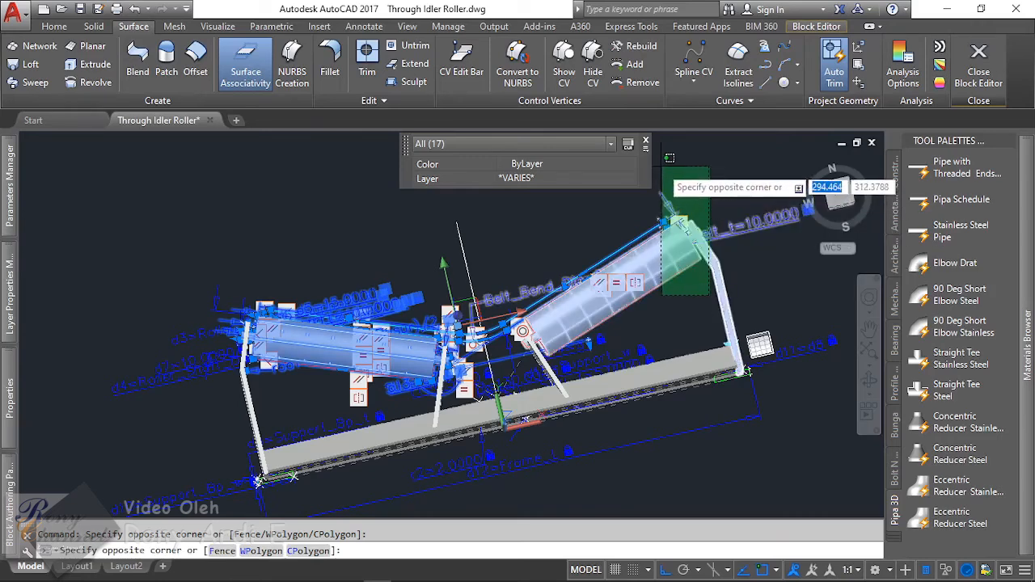
click(662, 185)
scroll(615, 356, up, 3)
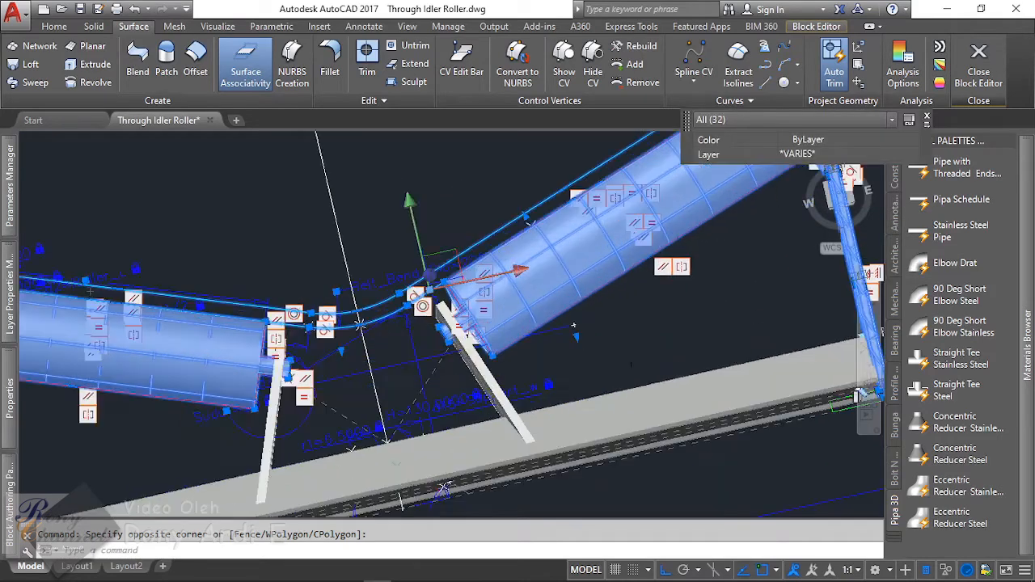
click(631, 355)
click(415, 236)
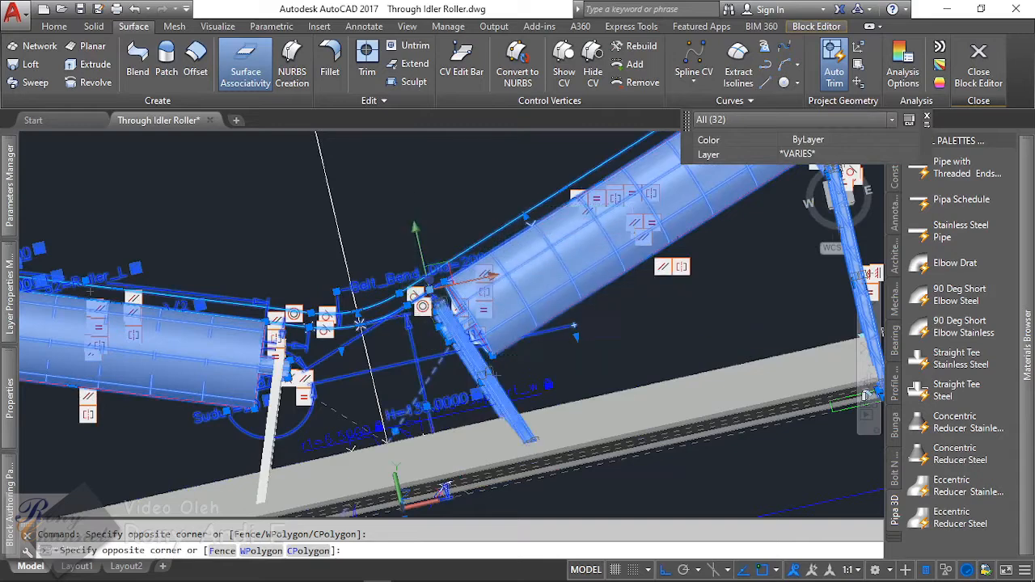
scroll(521, 391, up, 2)
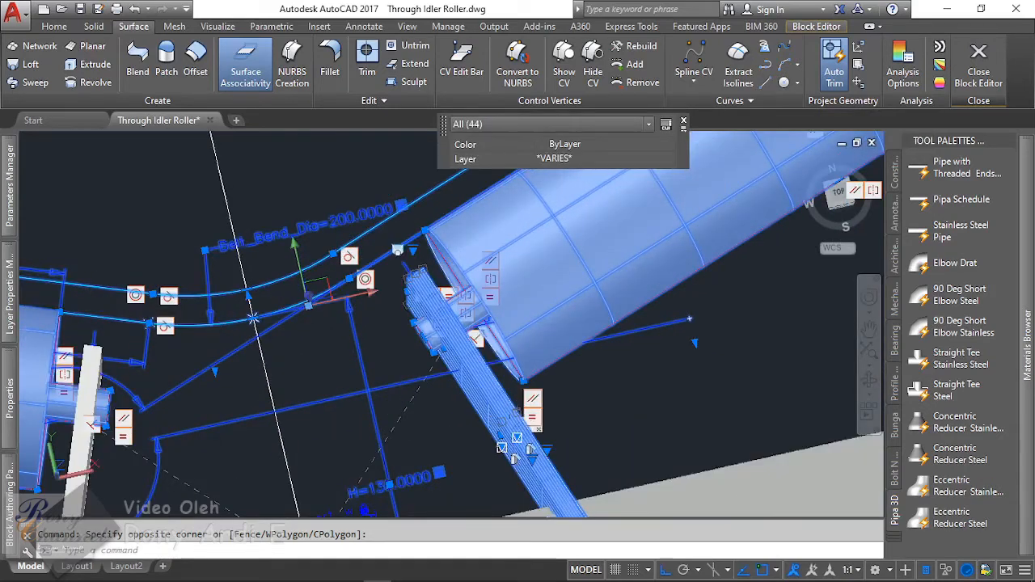
click(610, 433)
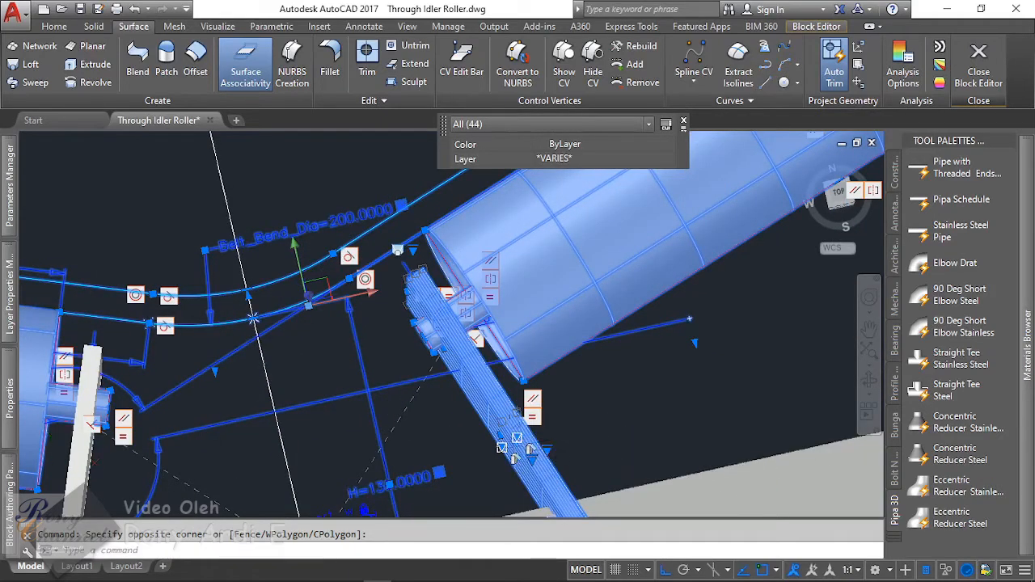
scroll(451, 370, up, 3)
shift+click(475, 353)
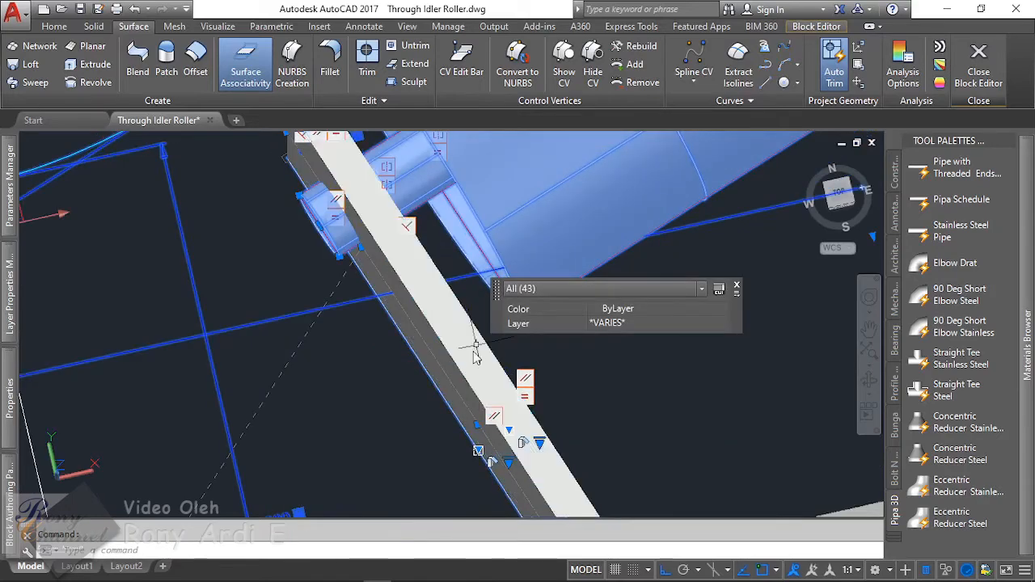
scroll(476, 354, down, 4)
shift+middle_drag(475, 353, 514, 353)
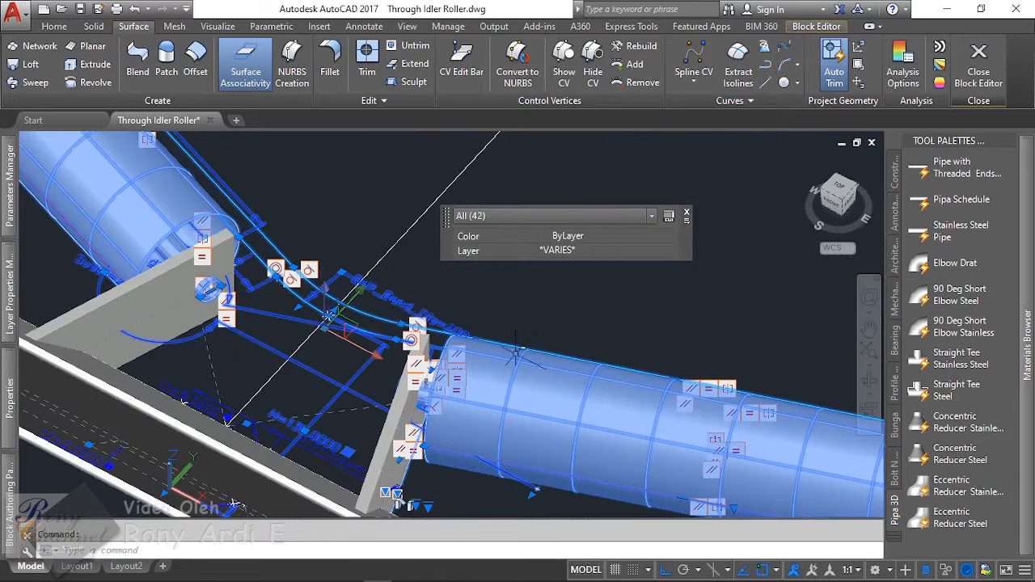
scroll(514, 354, down, 2)
key(Escape)
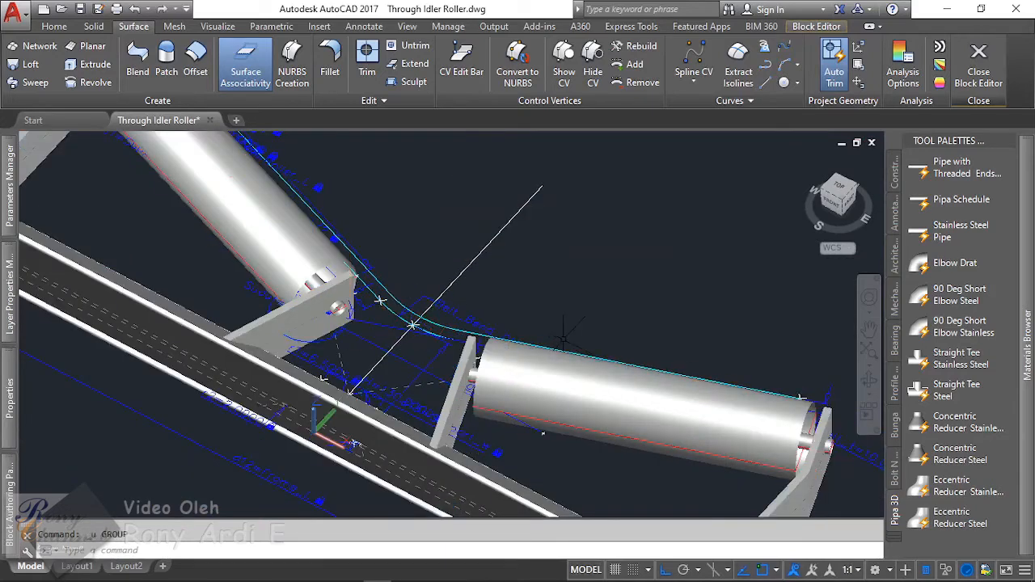
Step: Undo the recent modelling operations back through the end patches and revolved roller bodies, leaving only the roller shafts and sketch lines
key(ctrl+z)
key(ctrl+z)
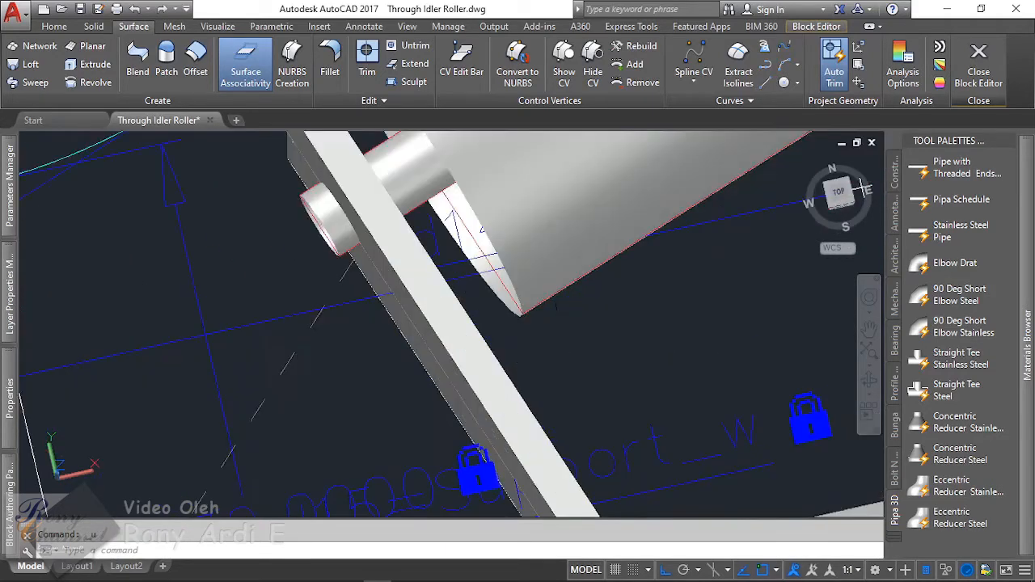
key(ctrl+z)
key(ctrl+z)
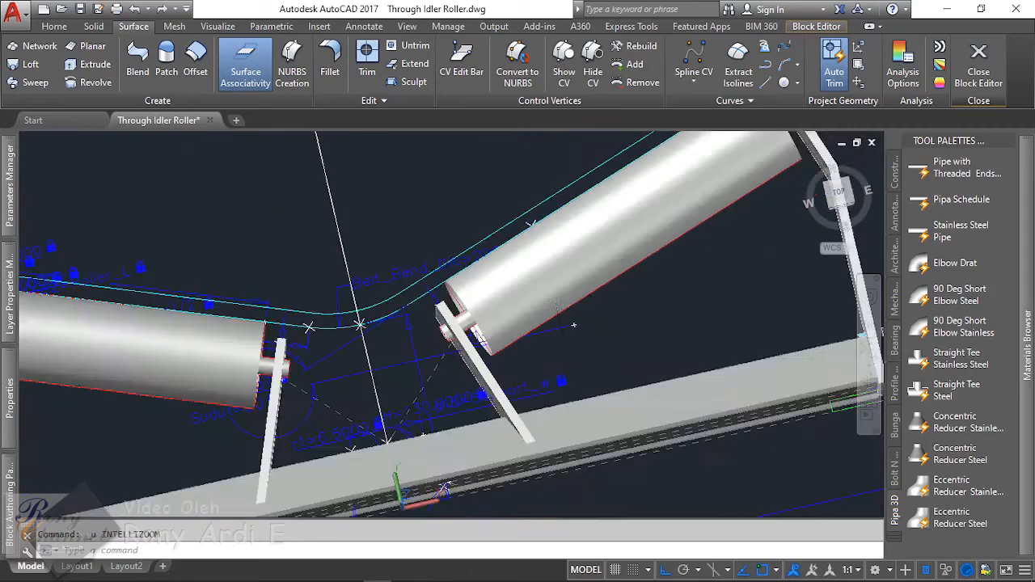
key(ctrl+z)
key(ctrl+z)
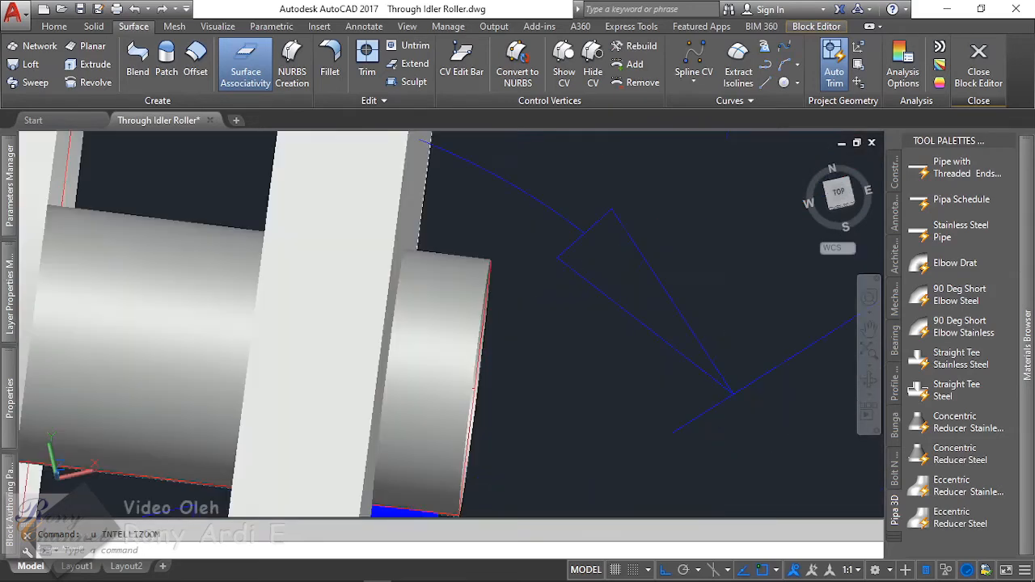
key(ctrl+z)
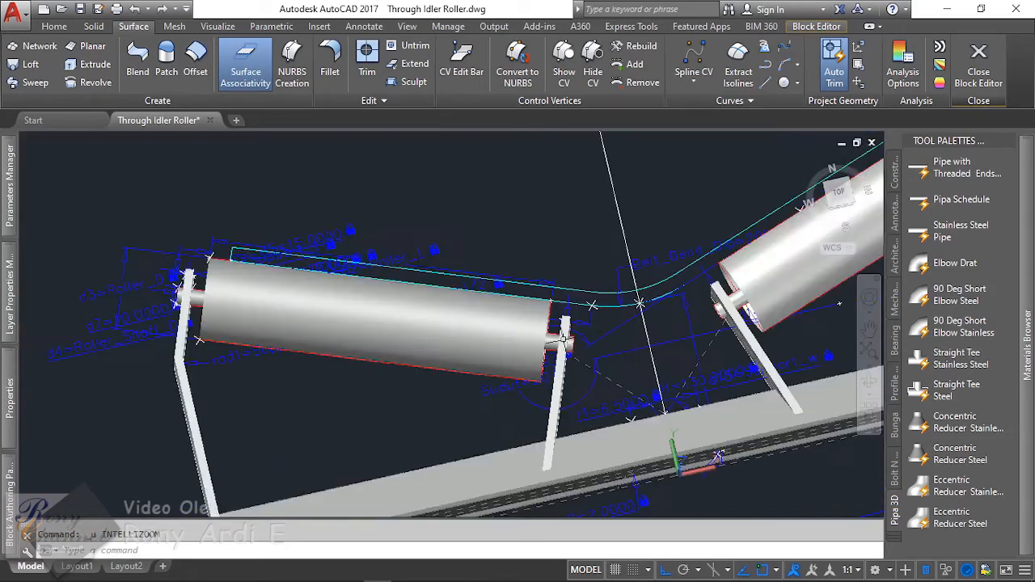
key(ctrl+z)
key(ctrl+z)
key(ctrl+z)
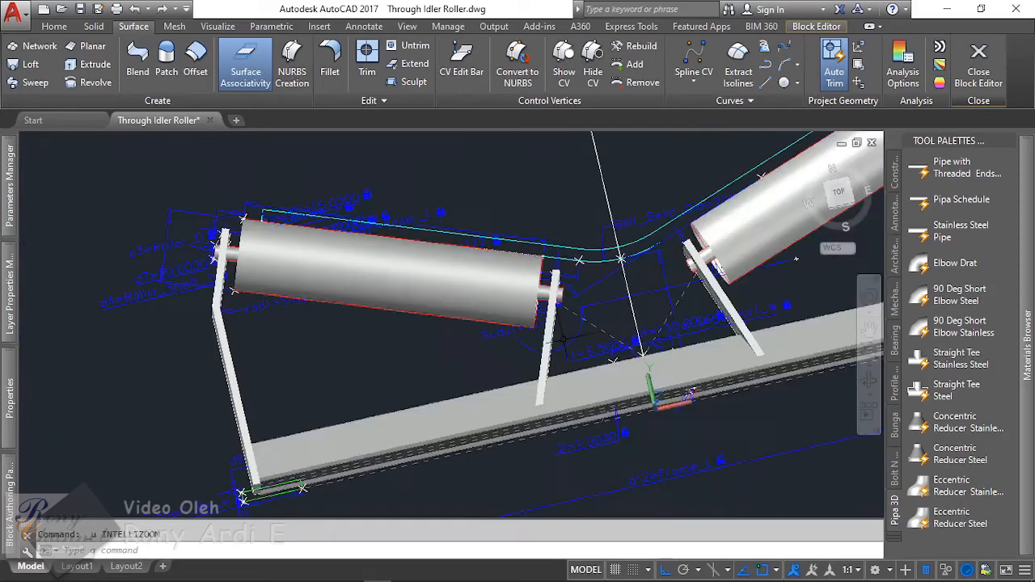
key(ctrl+z)
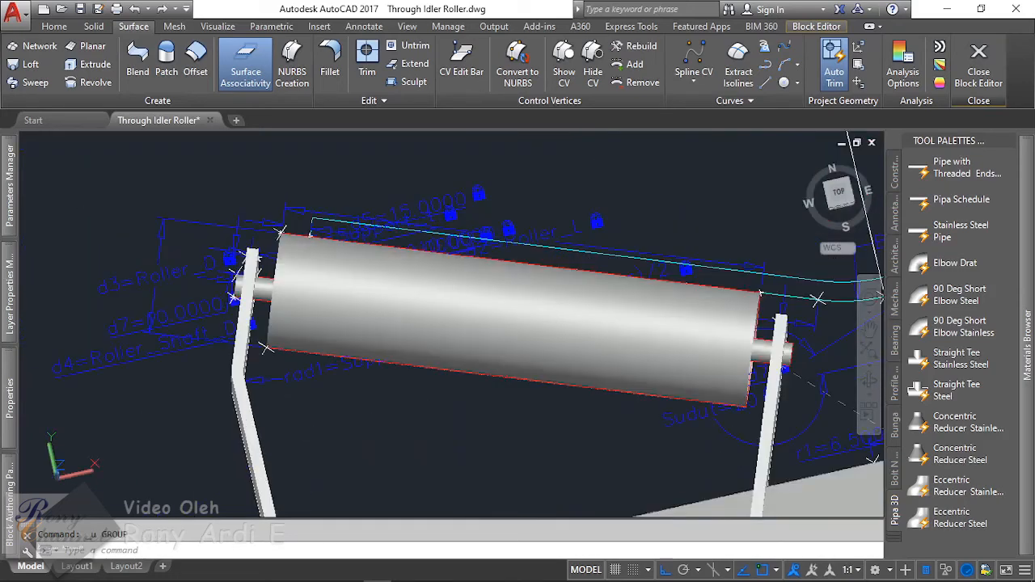
key(ctrl+z)
key(ctrl+z)
key(ctrl+z)
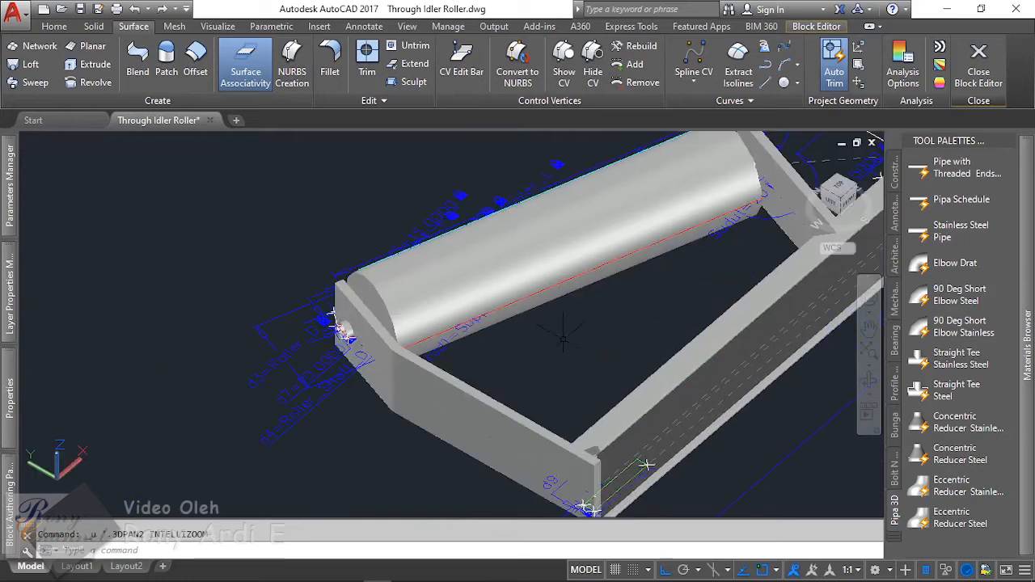
key(ctrl+z)
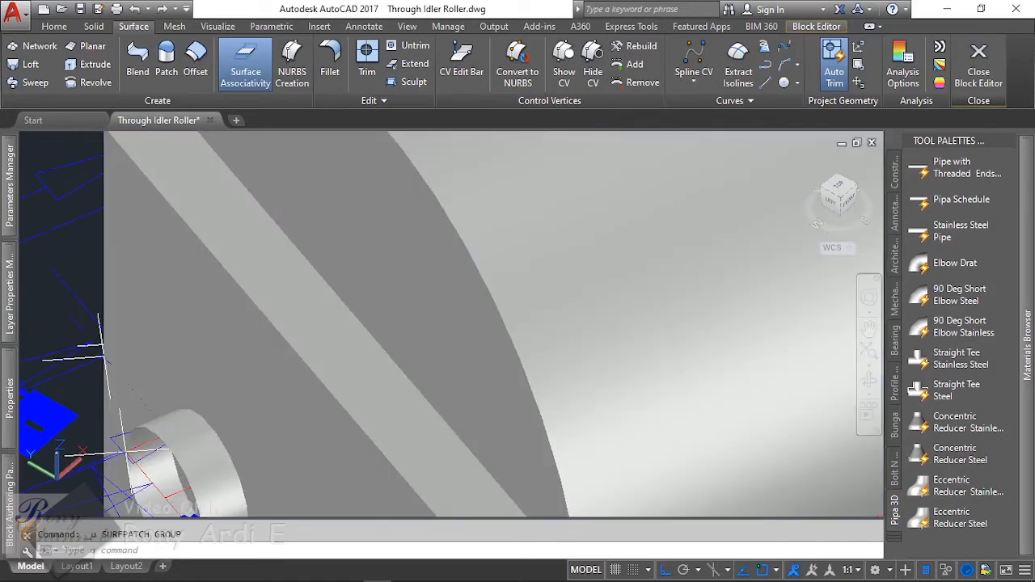
key(ctrl+z)
key(ctrl+z)
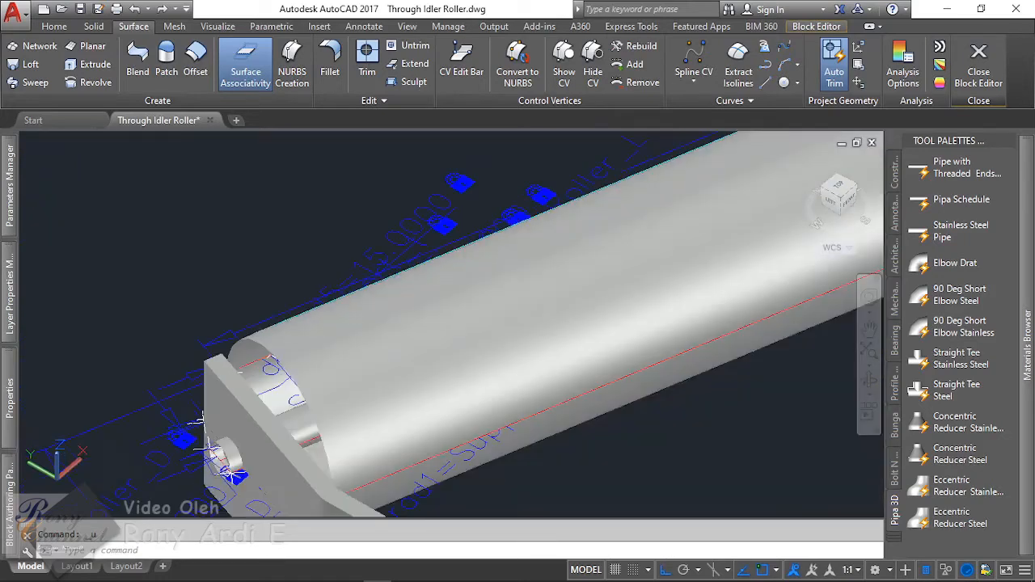
key(ctrl+z)
key(ctrl+z)
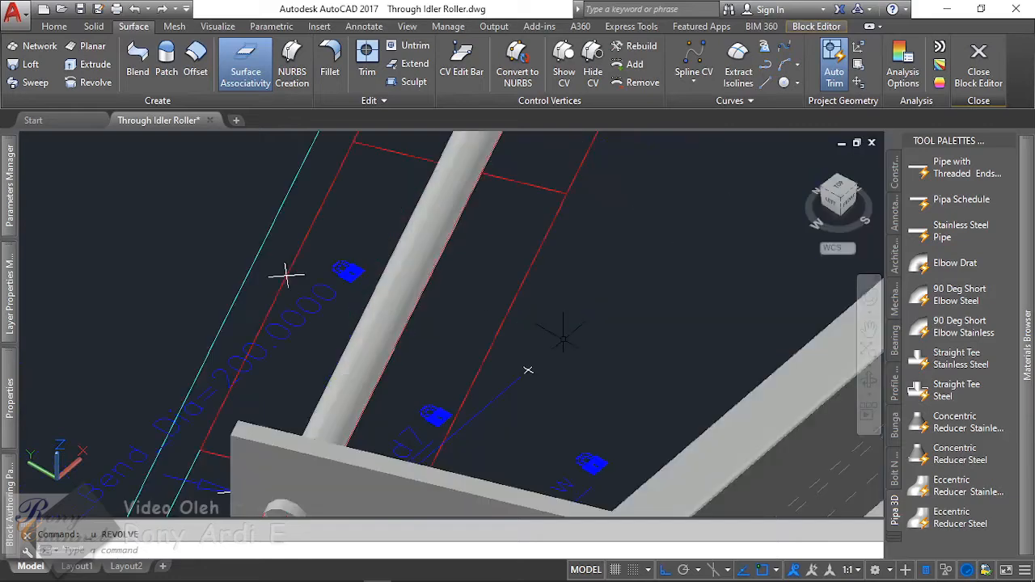
Step: Continue undoing until both revolved roller shafts are removed and only their 2D profiles remain
key(ctrl+z)
key(ctrl+z)
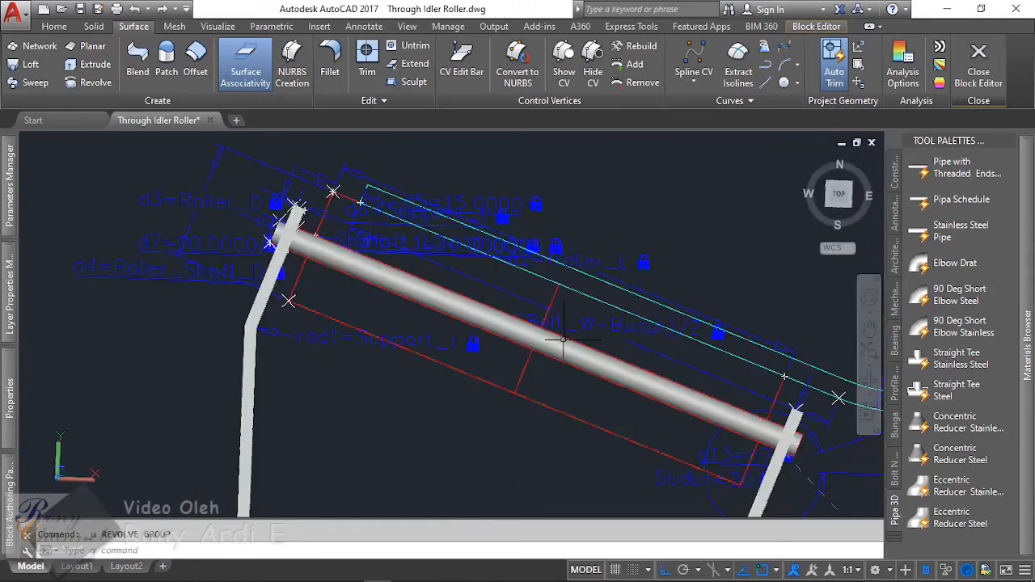
key(ctrl+z)
key(ctrl+z)
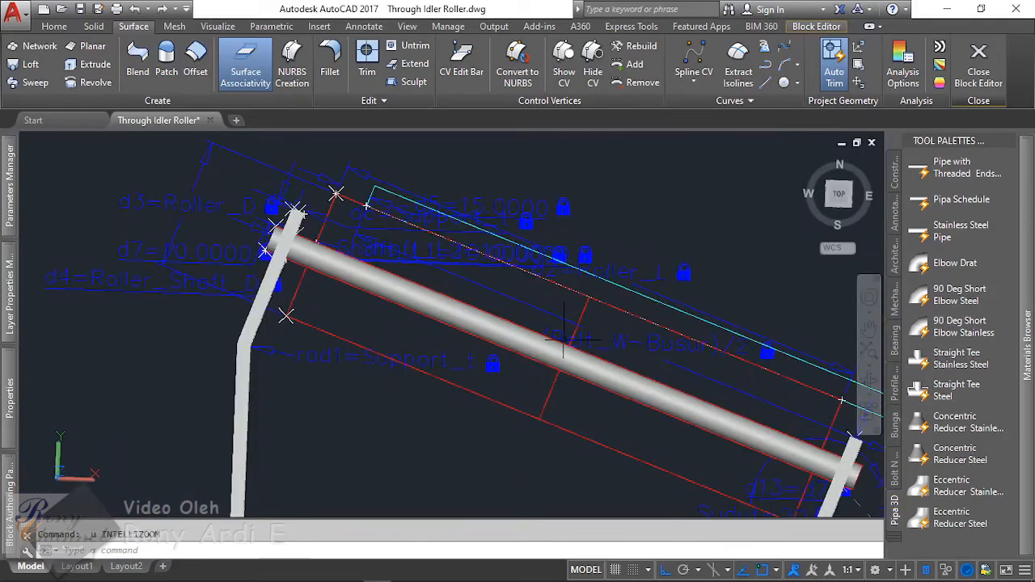
key(ctrl+z)
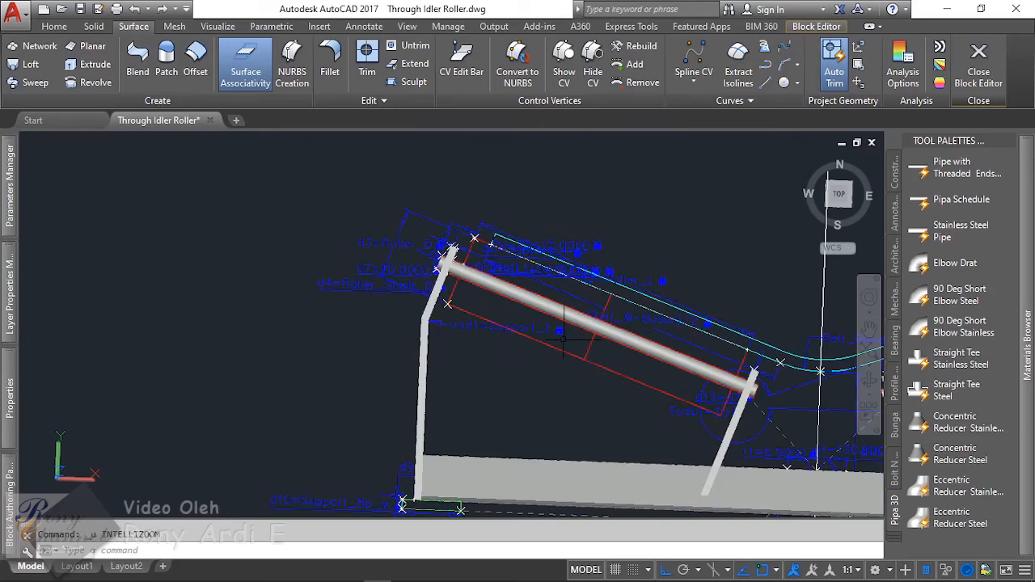
key(ctrl+z)
key(ctrl+z)
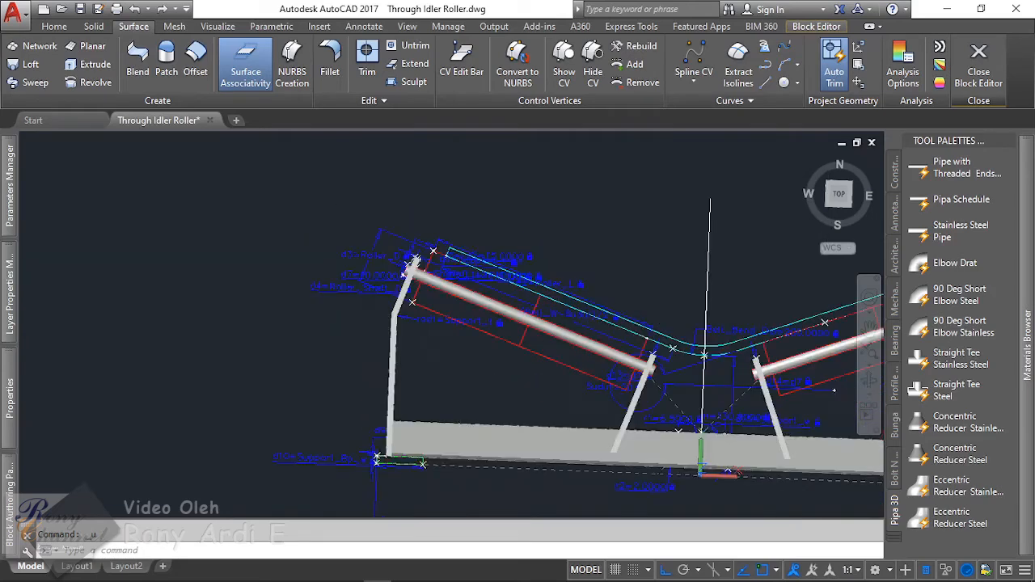
key(ctrl+z)
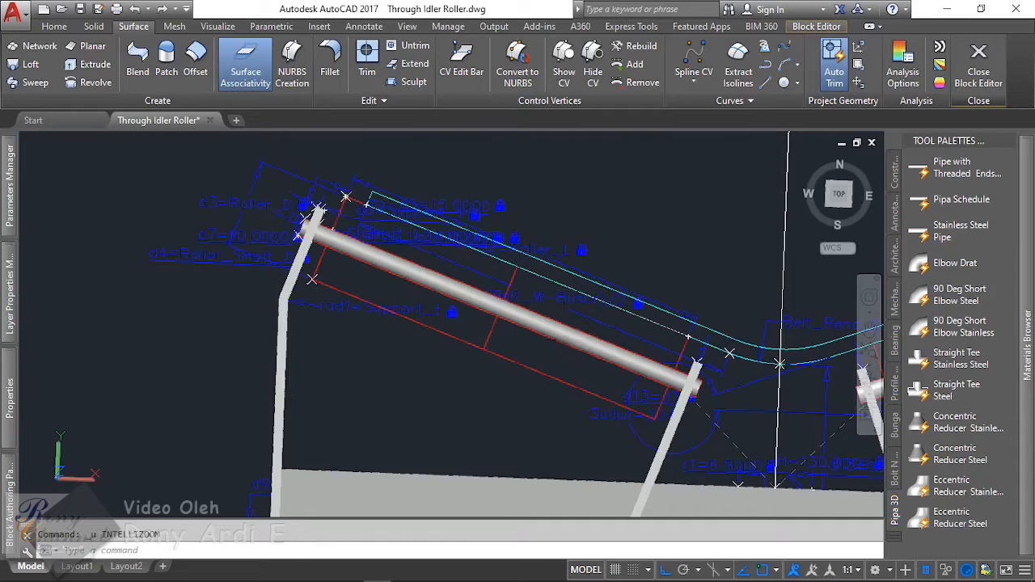
key(ctrl+z)
key(ctrl+z)
key(ctrl+z)
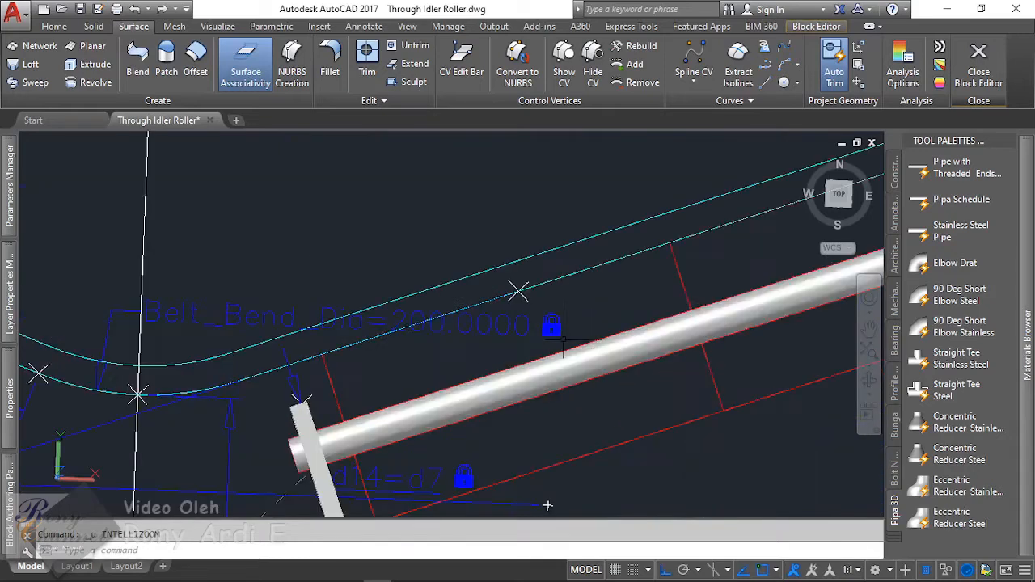
scroll(562, 339, down, 5)
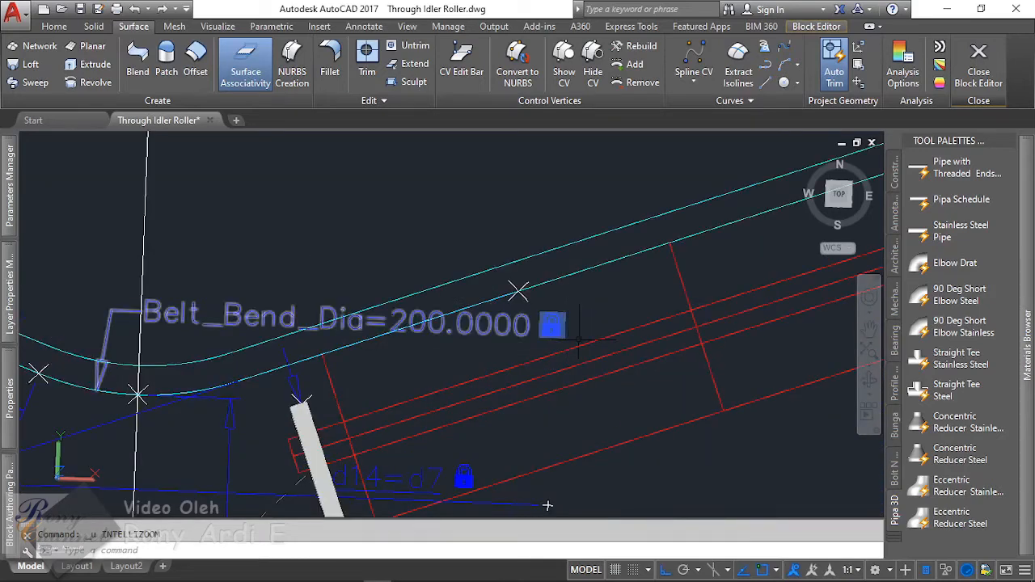
key(ctrl+z)
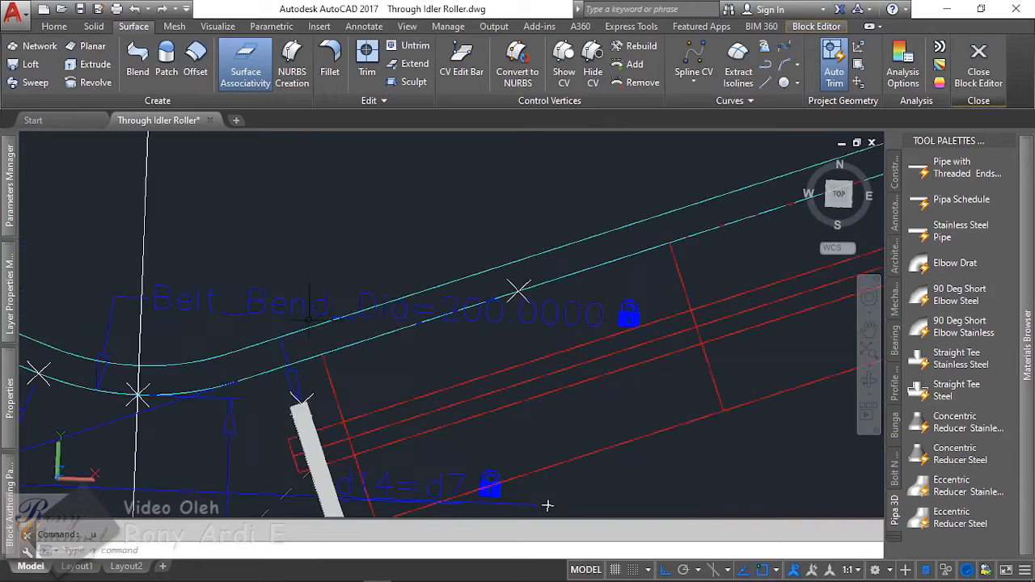
key(ctrl+z)
scroll(307, 319, down, 5)
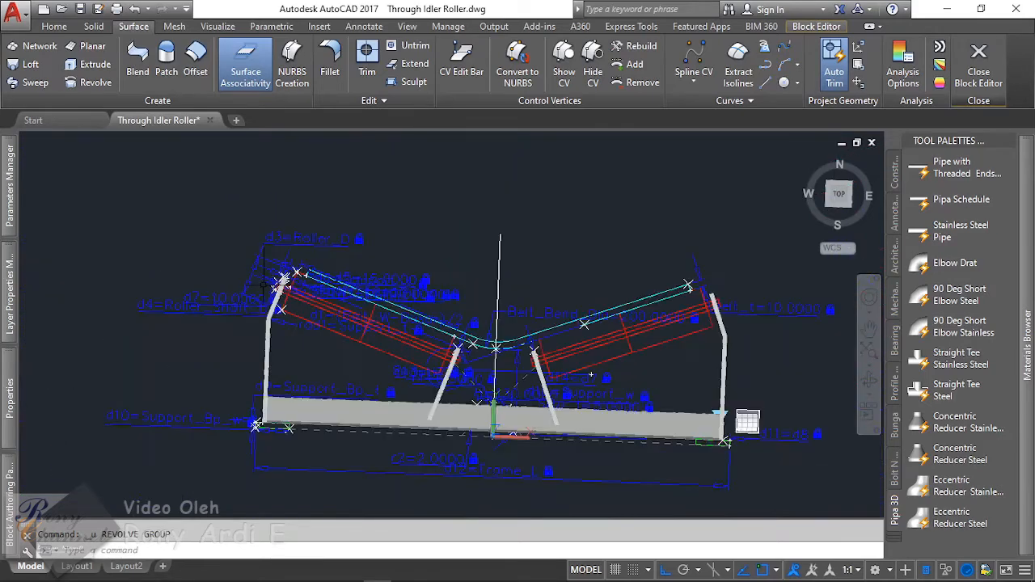
Step: Convert the roller, shaft and belt profile lines between the supports to construction geometry
click(204, 192)
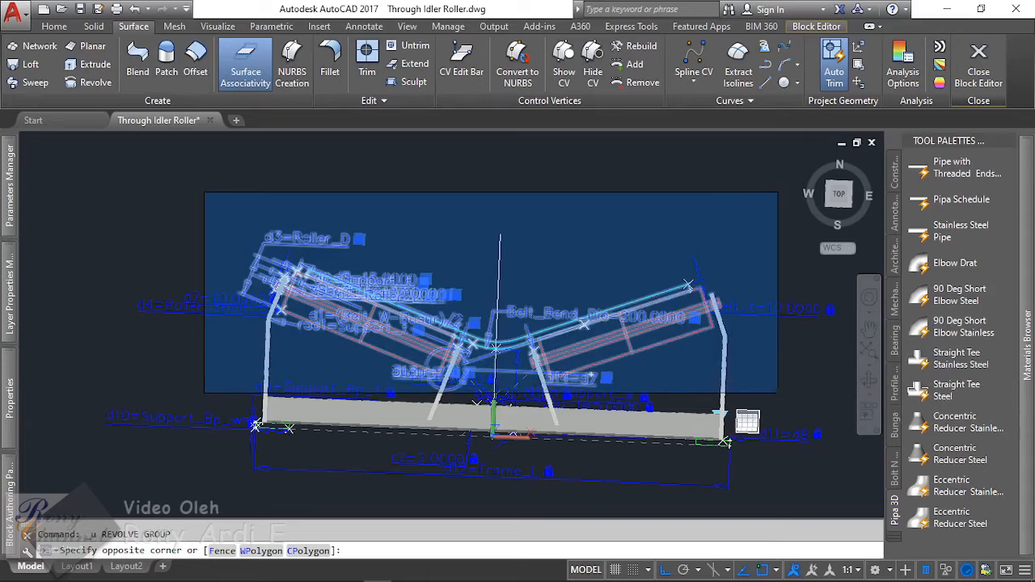
click(778, 393)
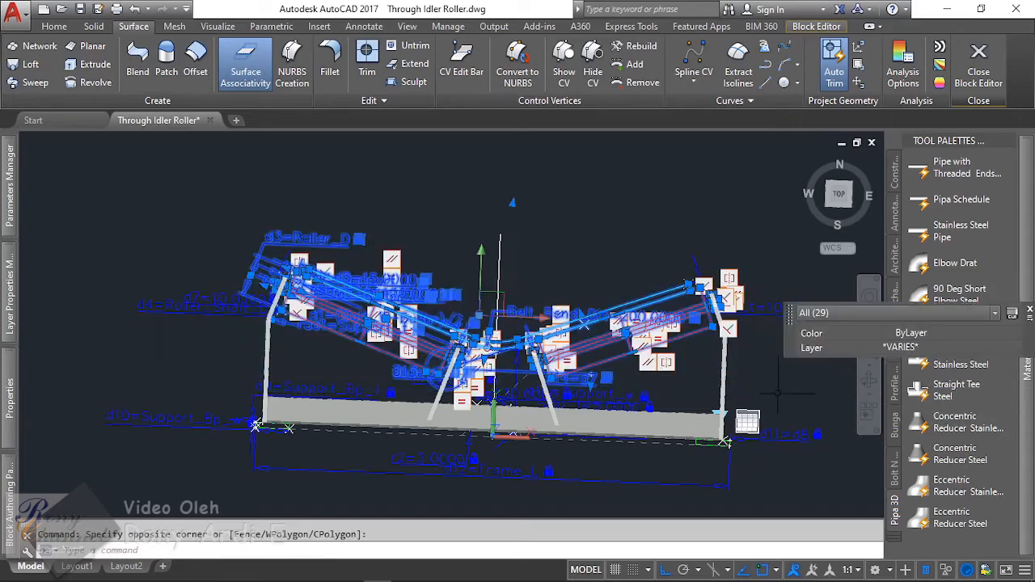
click(816, 27)
click(498, 64)
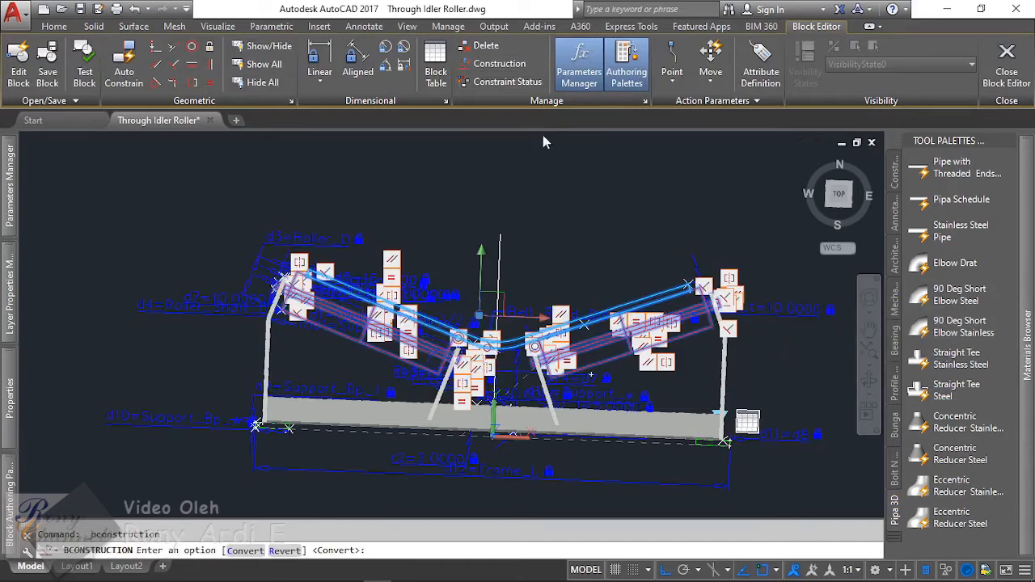
key(Return)
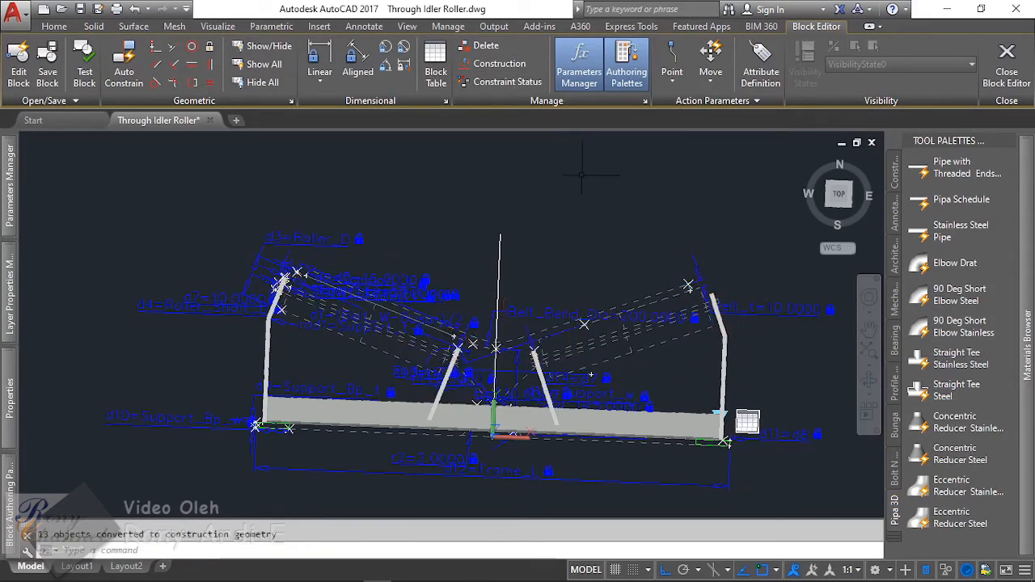
Step: Examine the support plates, base frame and converted construction lines of the idler block from several angles
scroll(299, 282, up, 2)
scroll(433, 279, down, 3)
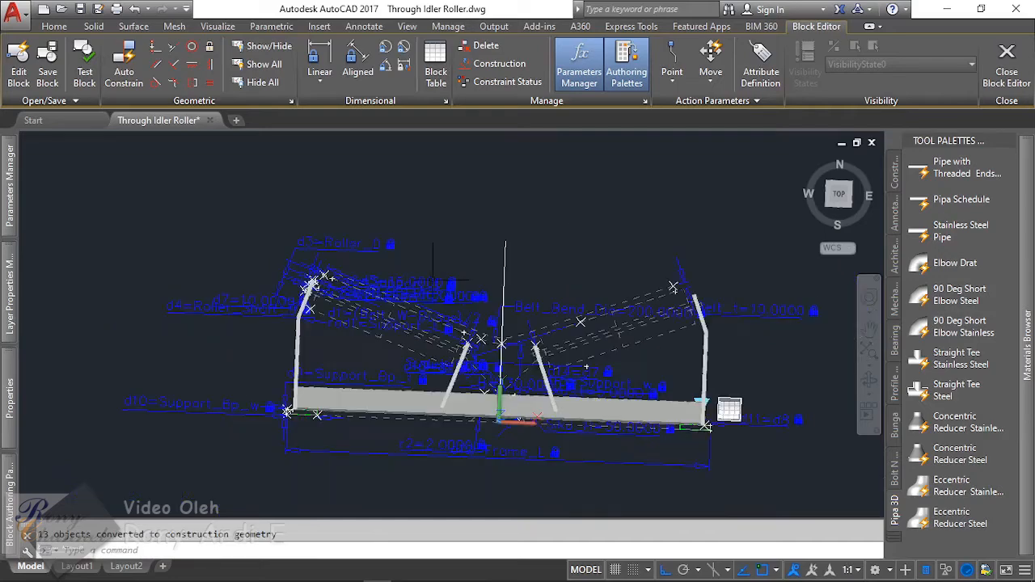
shift+middle_drag(465, 278, 723, 250)
scroll(549, 347, up, 6)
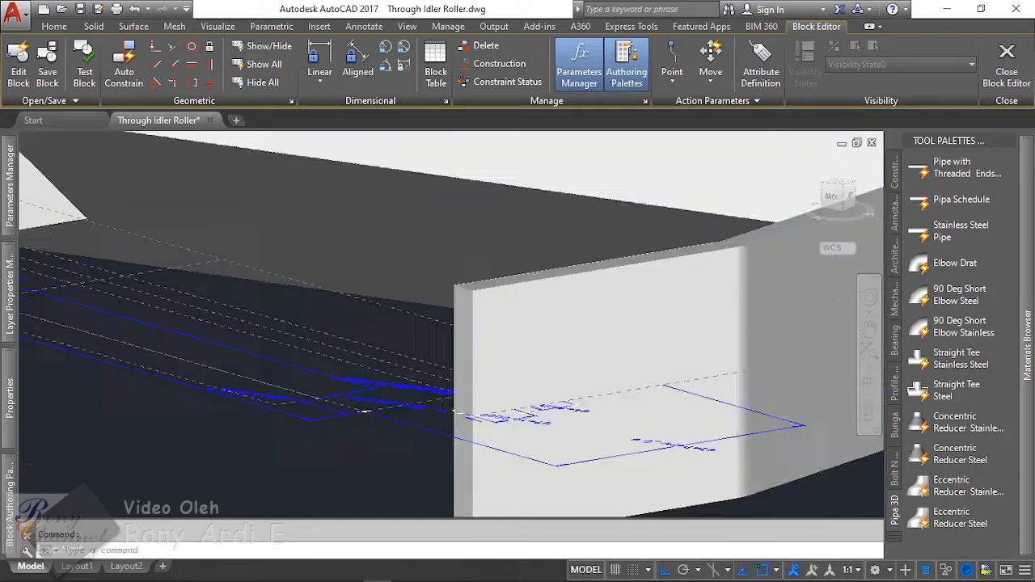
scroll(540, 320, down, 8)
scroll(465, 266, up, 6)
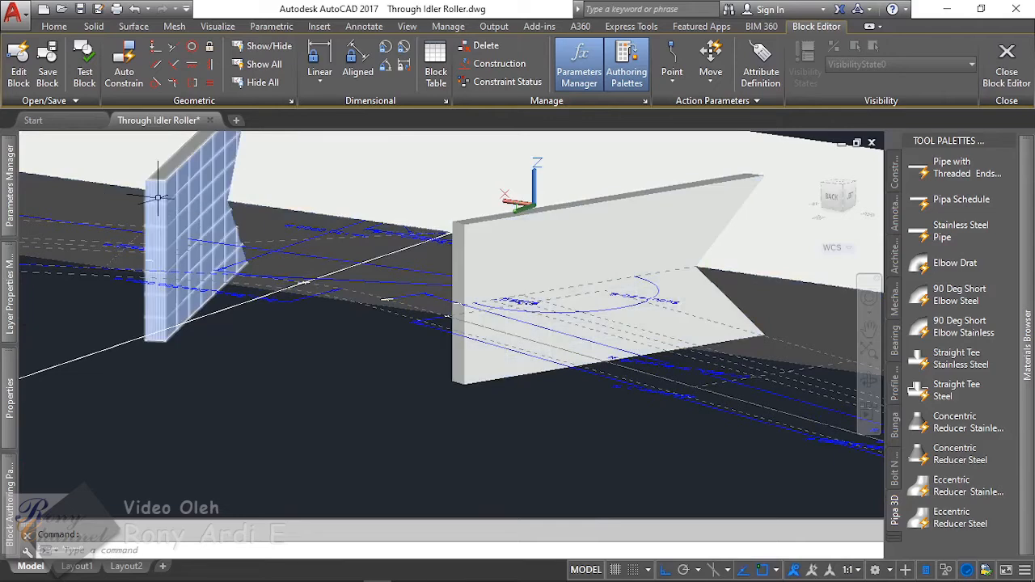
scroll(219, 213, down, 5)
scroll(421, 235, up, 2)
middle_drag(420, 235, 513, 241)
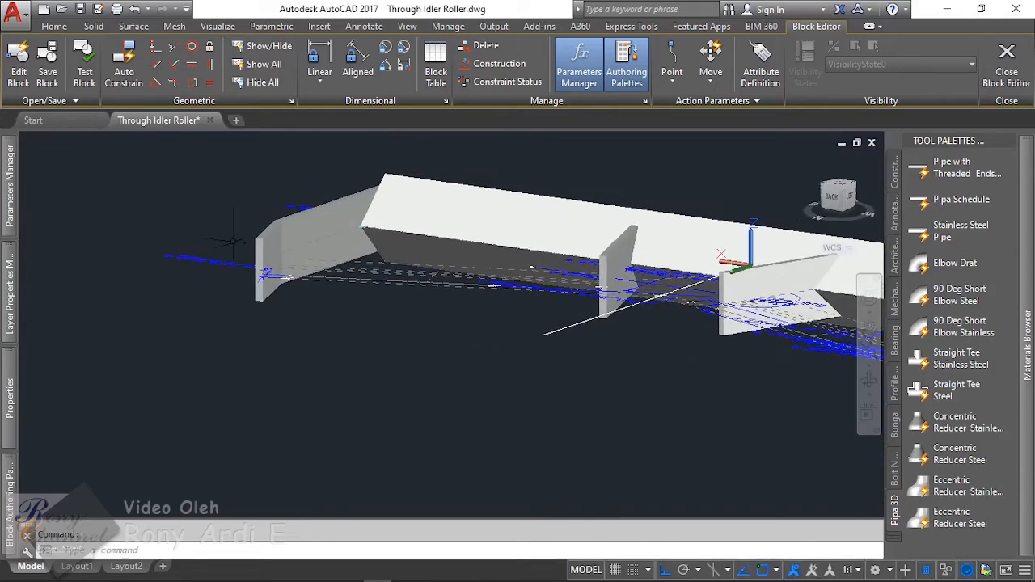
scroll(191, 241, up, 4)
scroll(191, 241, down, 5)
scroll(446, 259, down, 3)
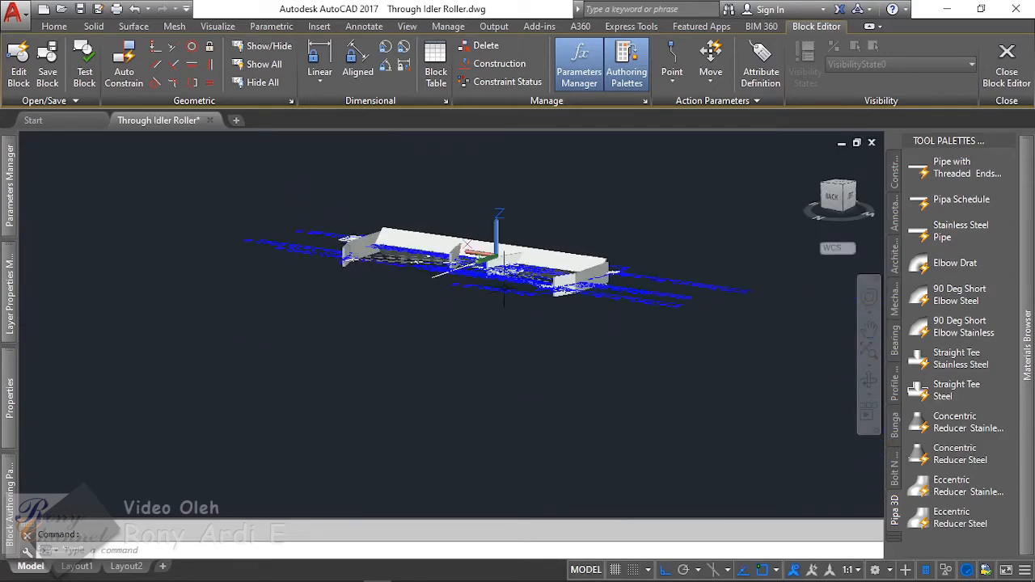
Step: Try to convert the closed belt profile polyline above the outer support plate to construction geometry
shift+middle_drag(446, 259, 312, 441)
scroll(458, 229, up, 5)
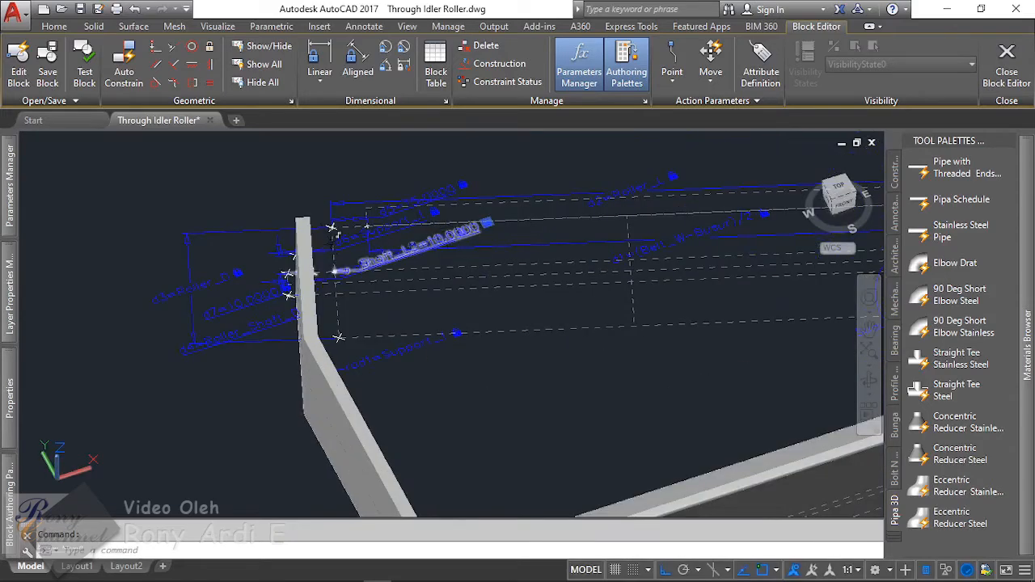
scroll(402, 174, up, 3)
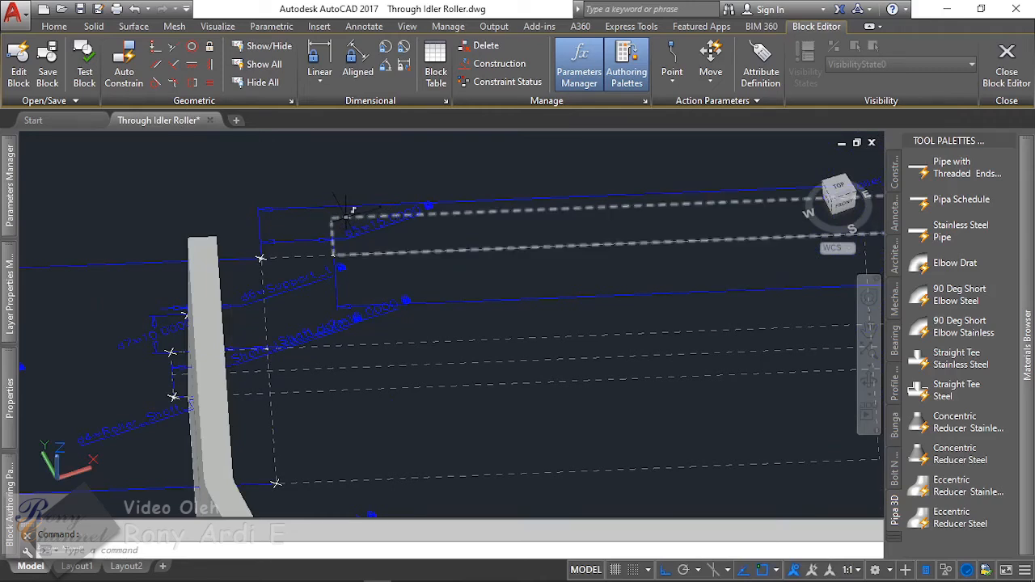
click(348, 214)
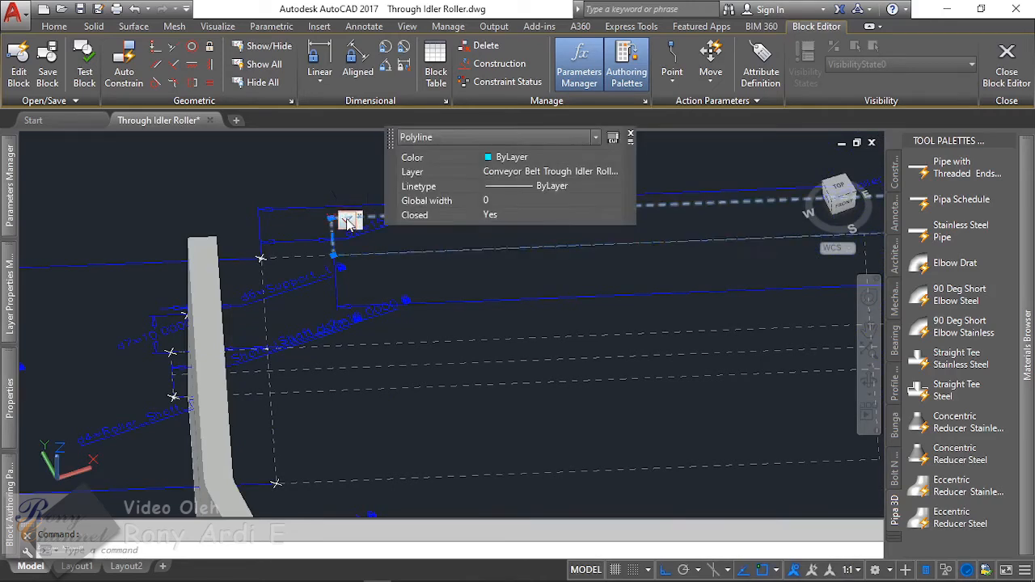
click(514, 64)
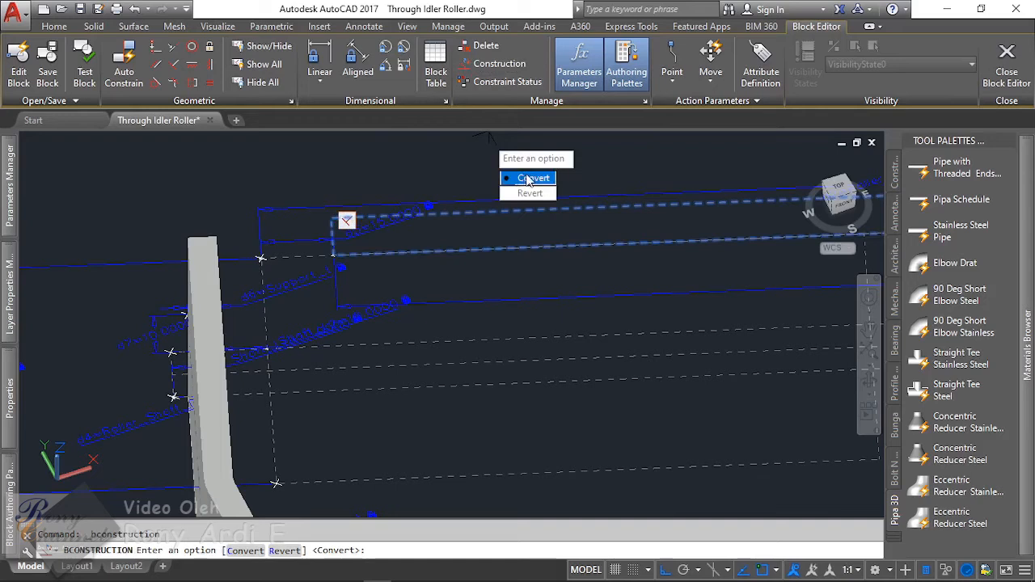
click(527, 179)
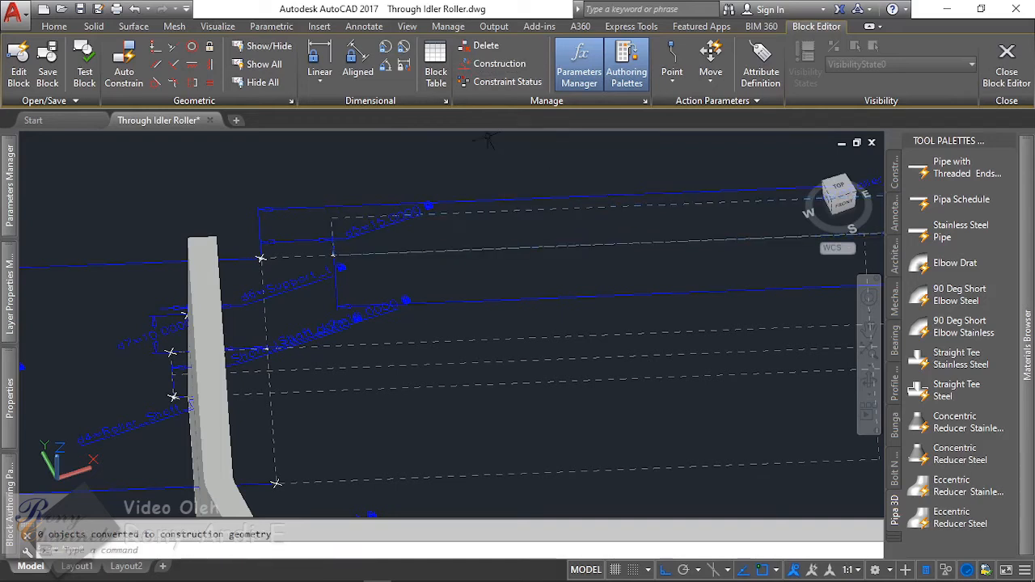
Step: Revert the closed belt profile polyline from construction geometry to regular geometry
click(500, 70)
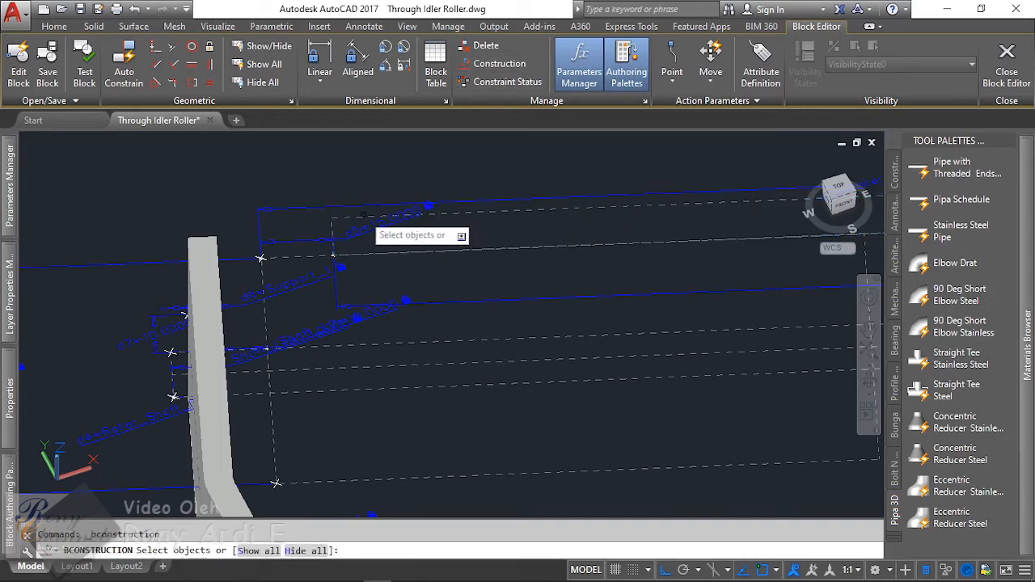
click(364, 209)
key(Return)
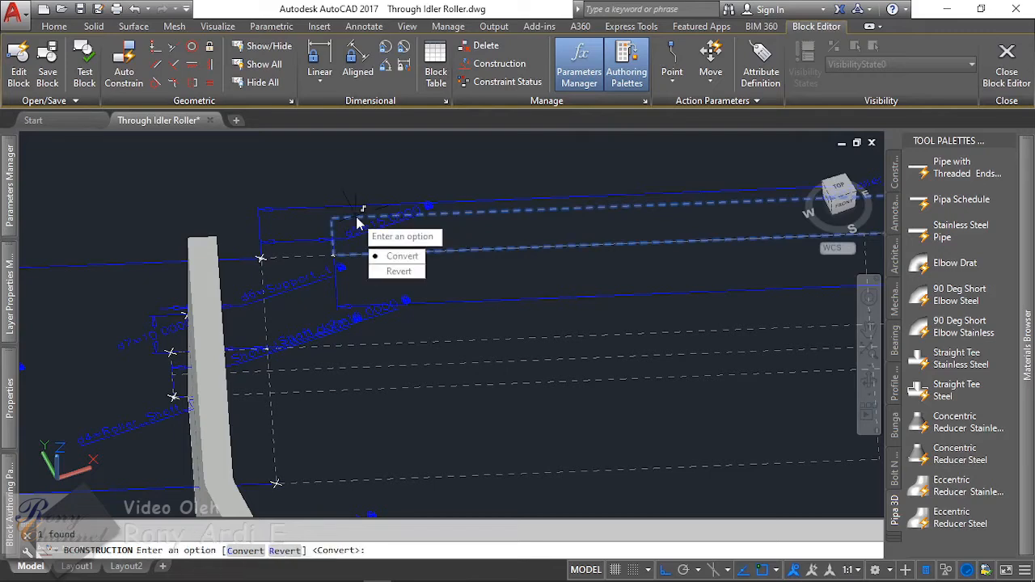
click(420, 260)
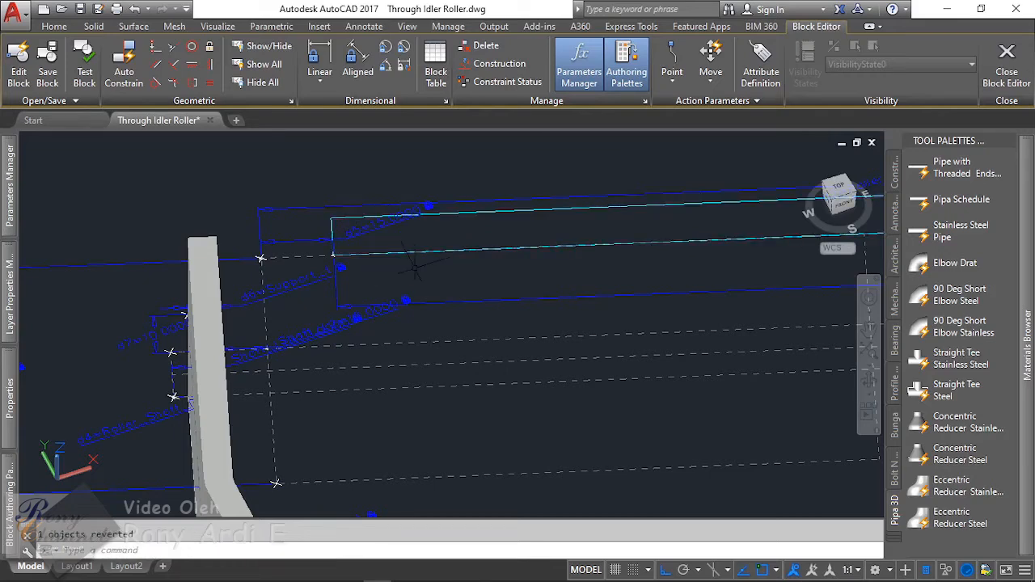
Step: Move the closed belt profile polyline to the Defpoints layer and clear the selection
shift+middle_drag(408, 253, 344, 212)
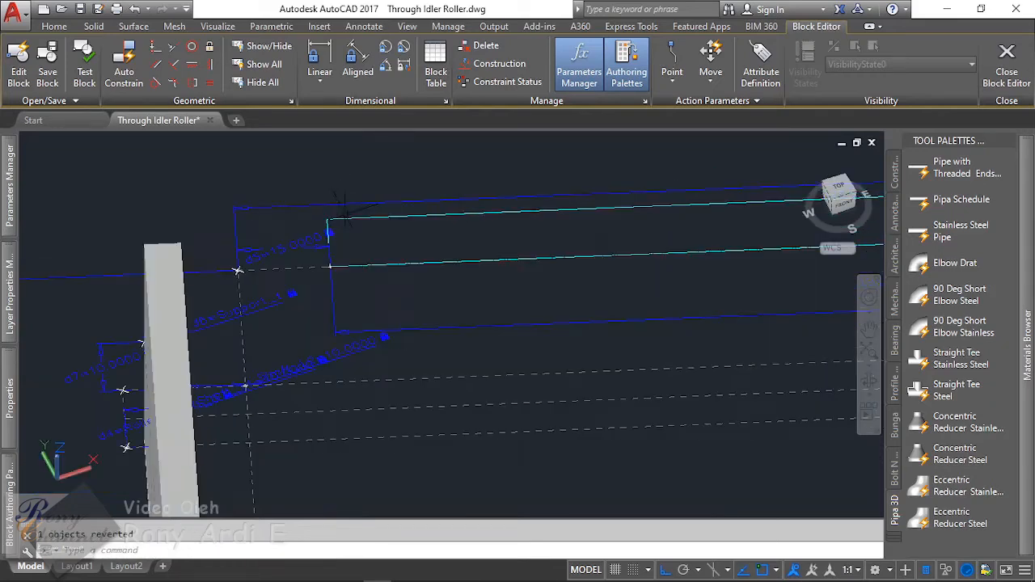
click(341, 219)
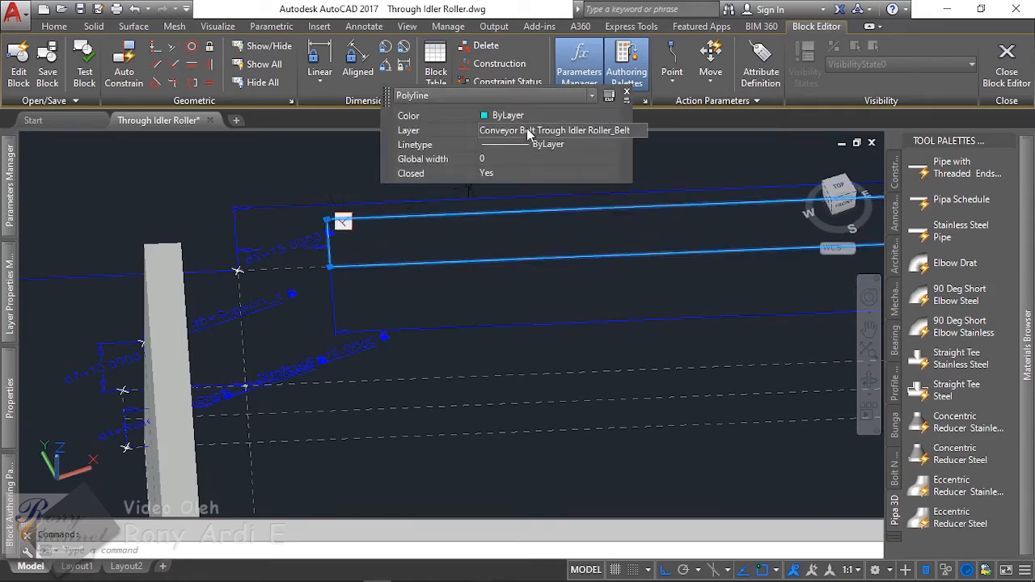
click(527, 130)
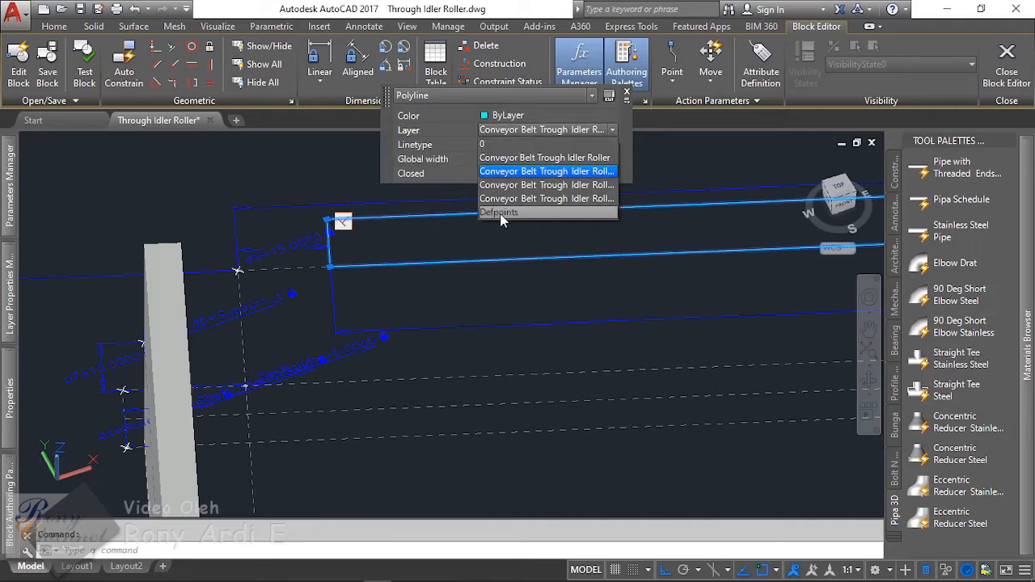
click(499, 213)
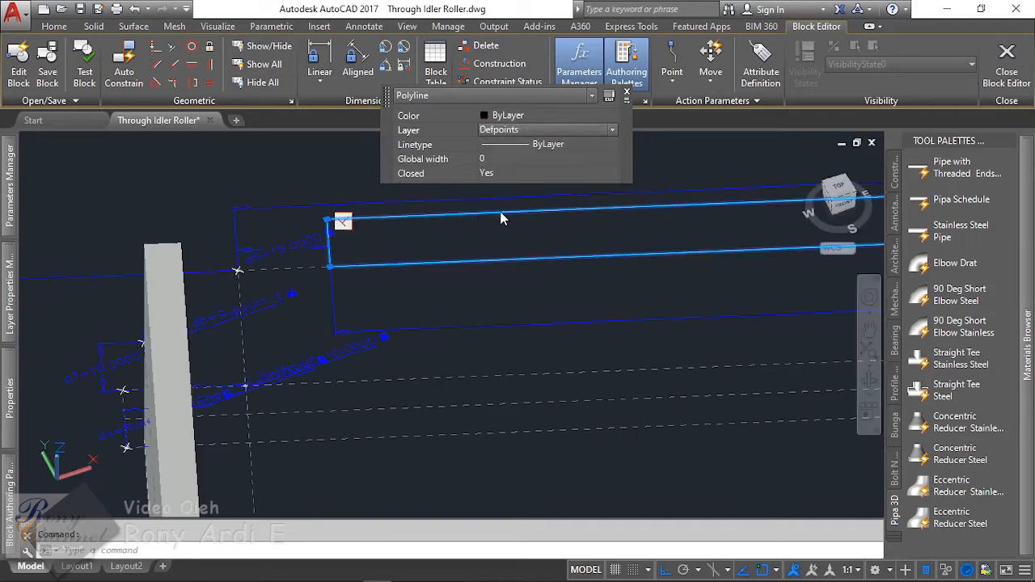
key(Escape)
Step: Revolve the outer edge line of the left roller profile 360 degrees about its shaft centreline as a surface
shift+middle_drag(382, 224, 504, 278)
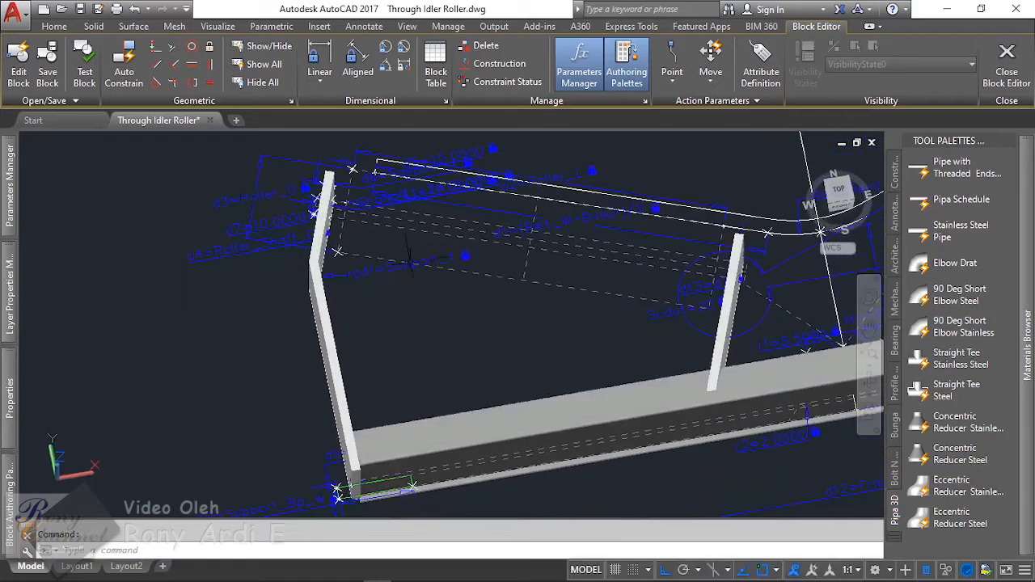
scroll(504, 277, up, 5)
scroll(451, 196, down, 5)
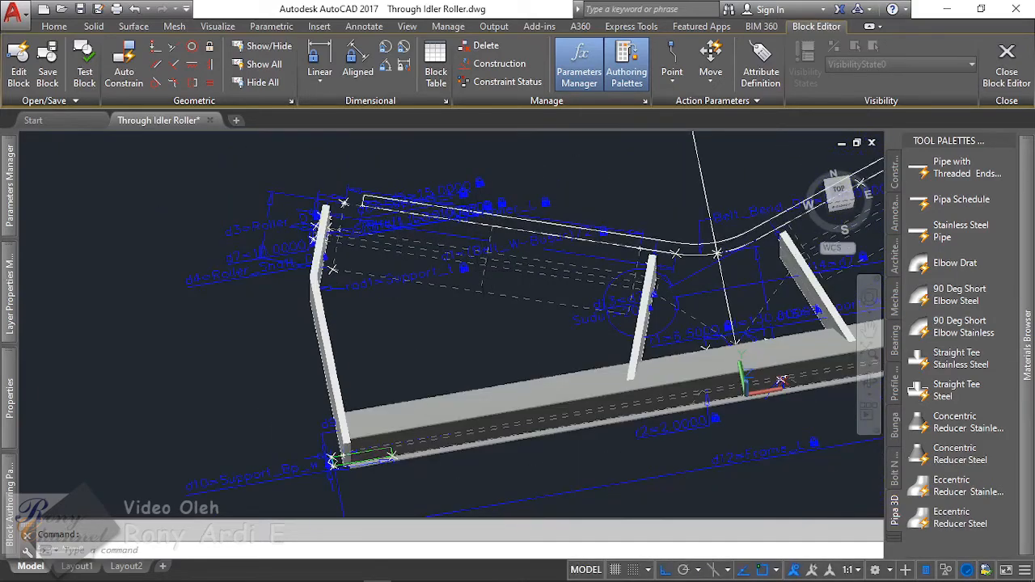
shift+middle_drag(486, 275, 444, 310)
scroll(444, 309, up, 4)
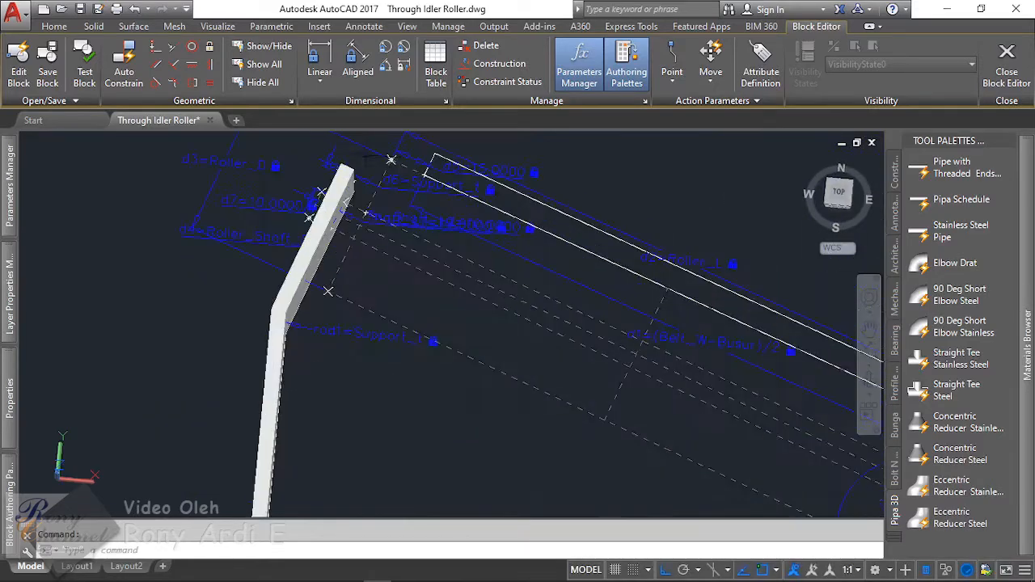
scroll(470, 236, up, 2)
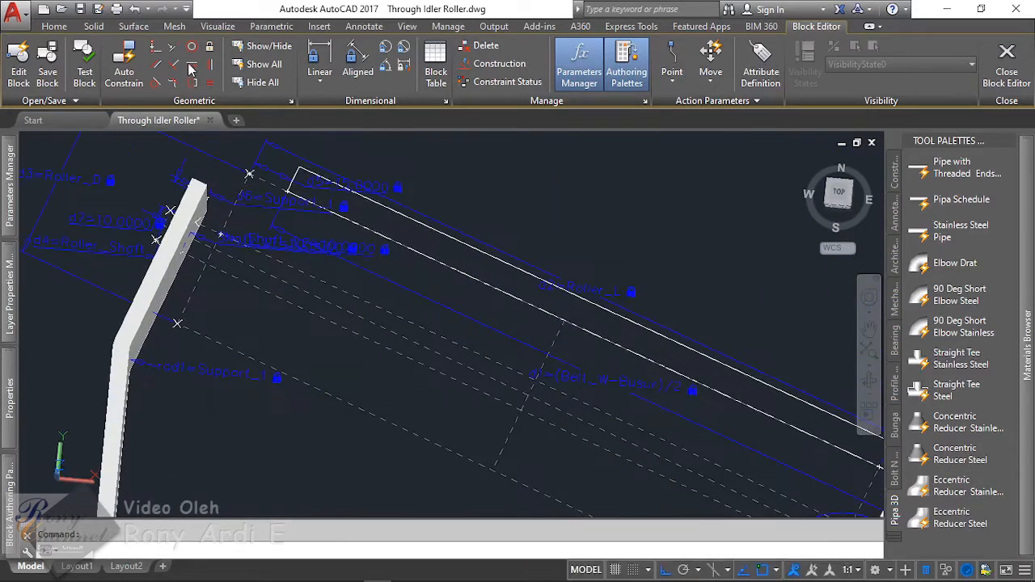
click(130, 26)
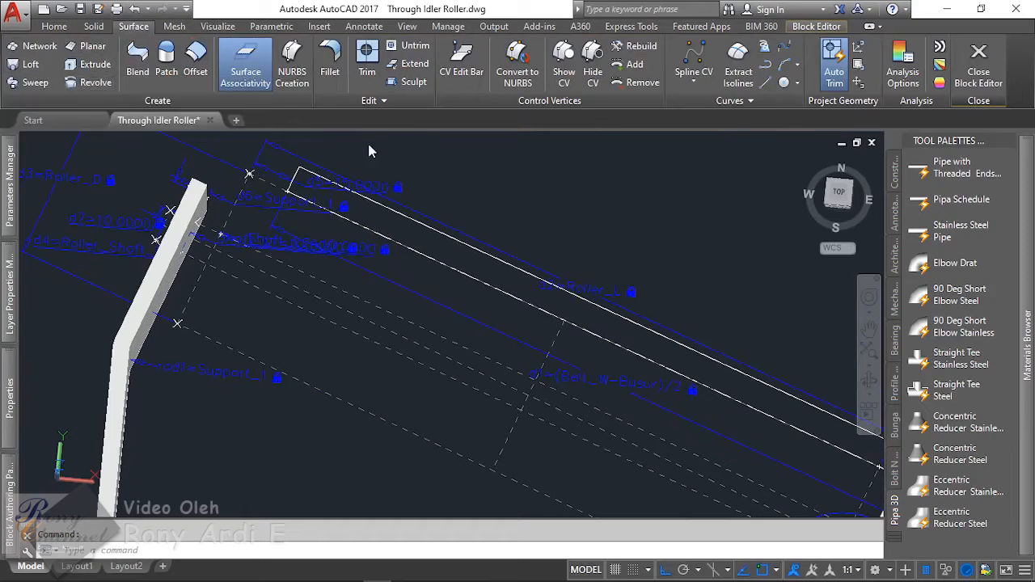
click(92, 84)
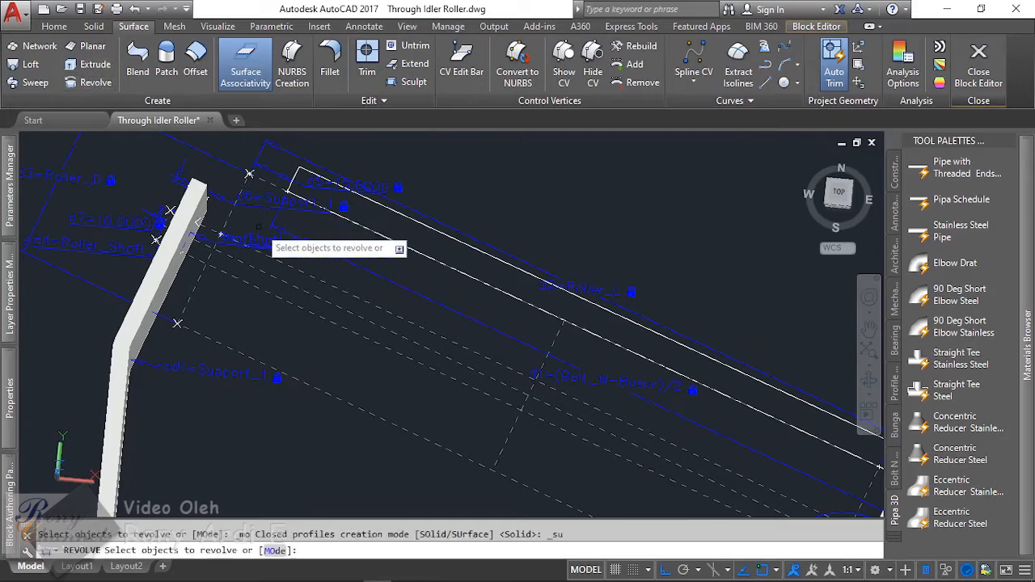
scroll(260, 196, up, 1)
click(263, 179)
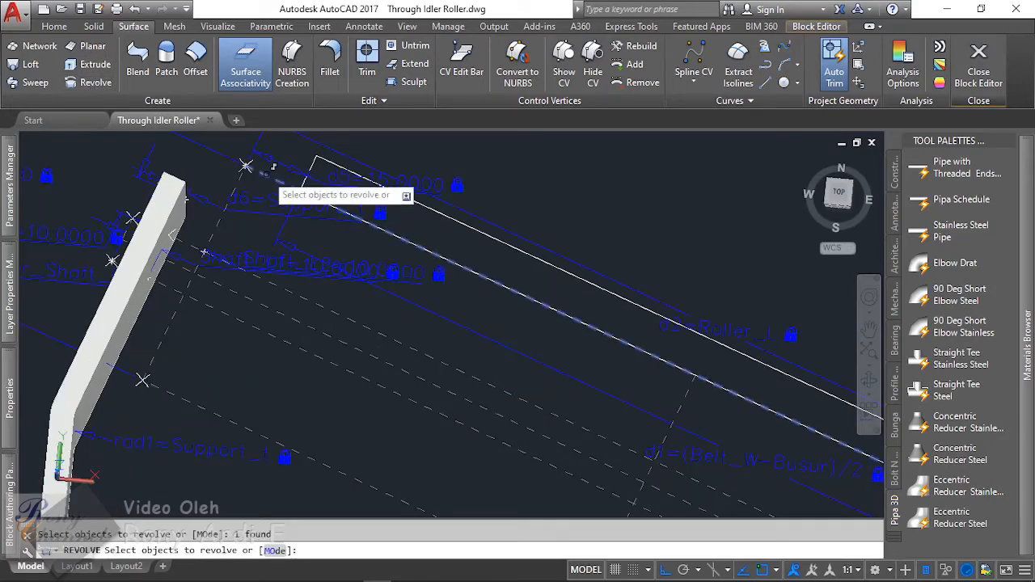
scroll(198, 185, down, 3)
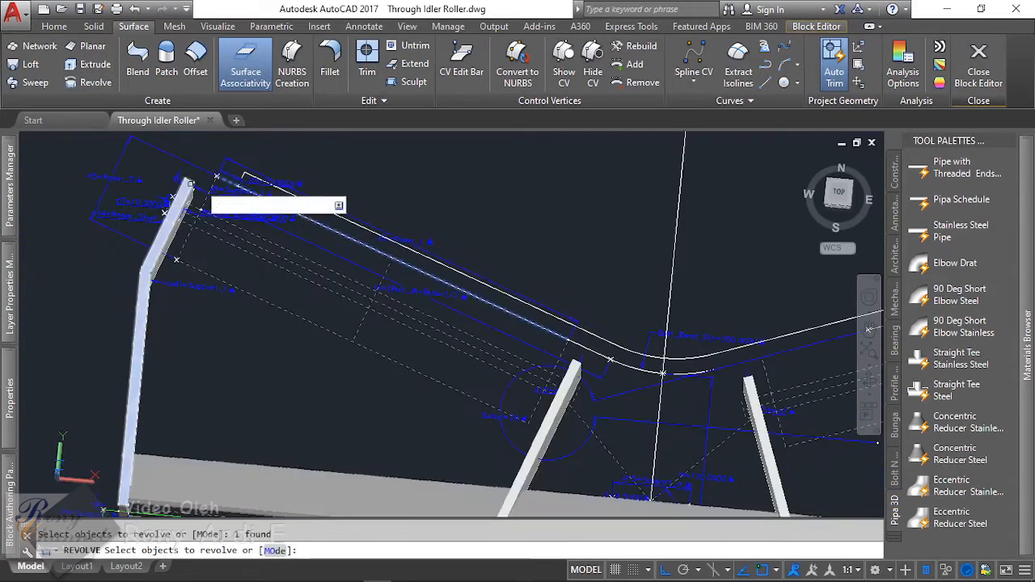
scroll(200, 201, up, 2)
key(Return)
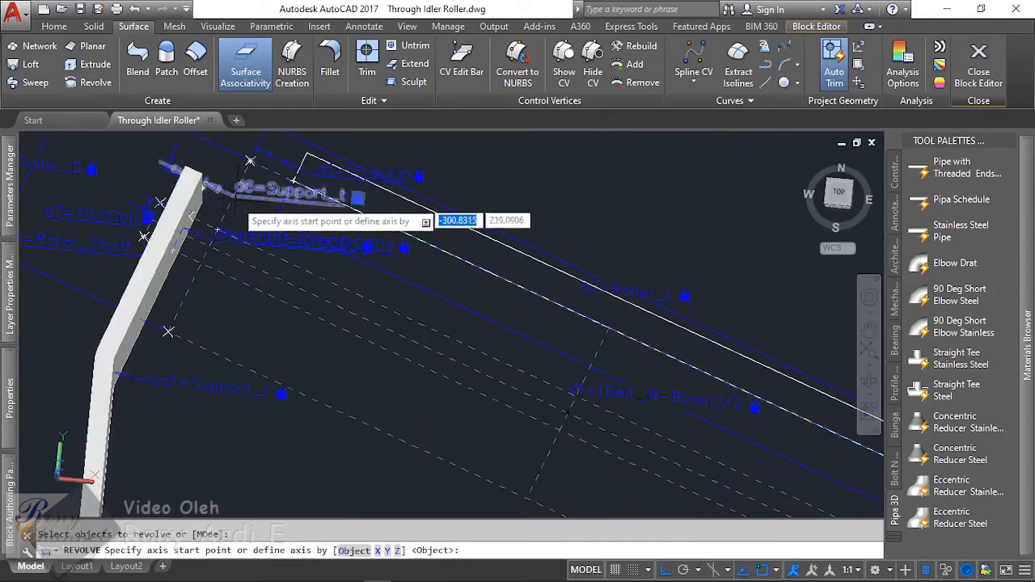
click(354, 550)
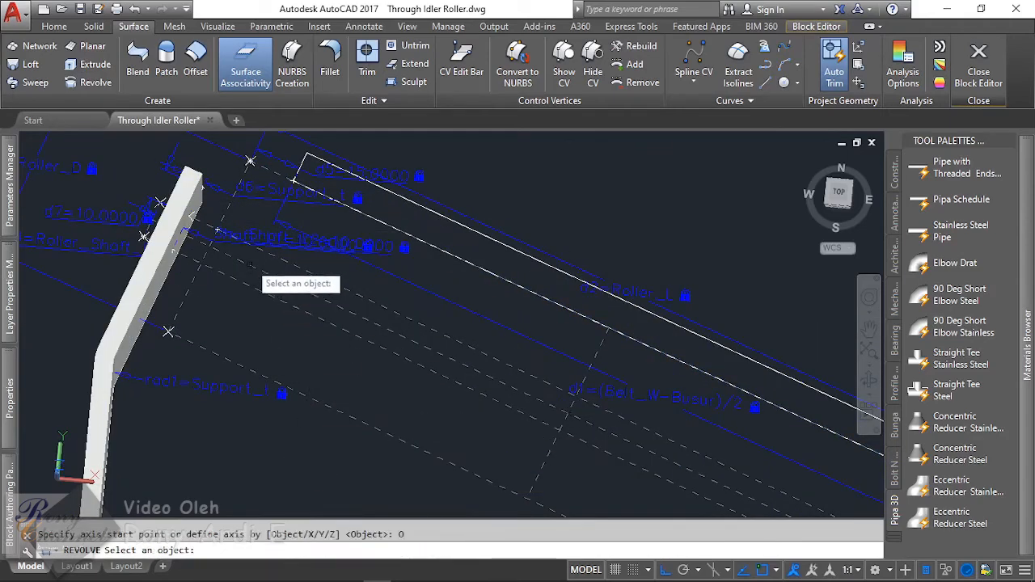
click(247, 257)
key(Return)
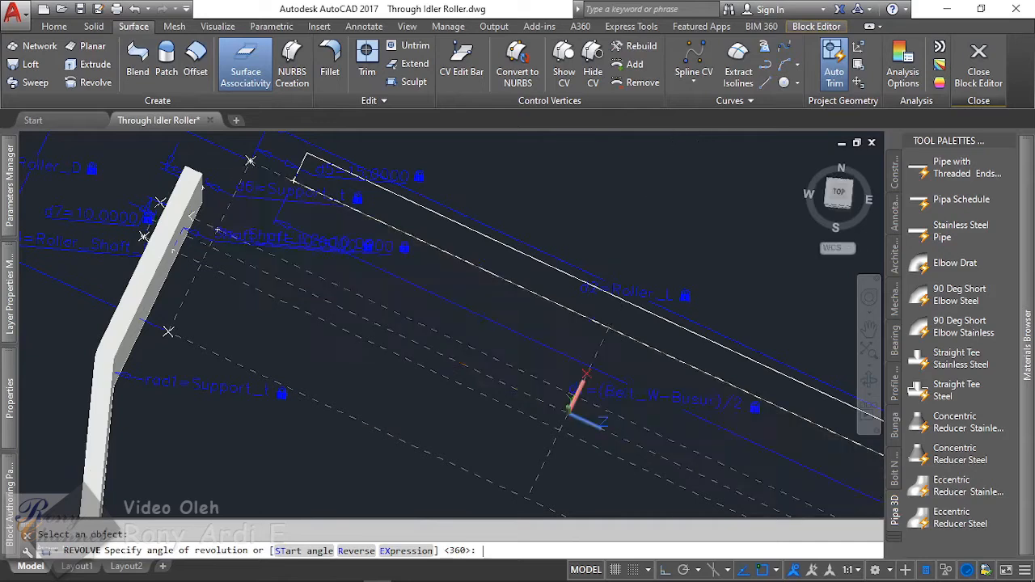
key(Return)
key(Escape)
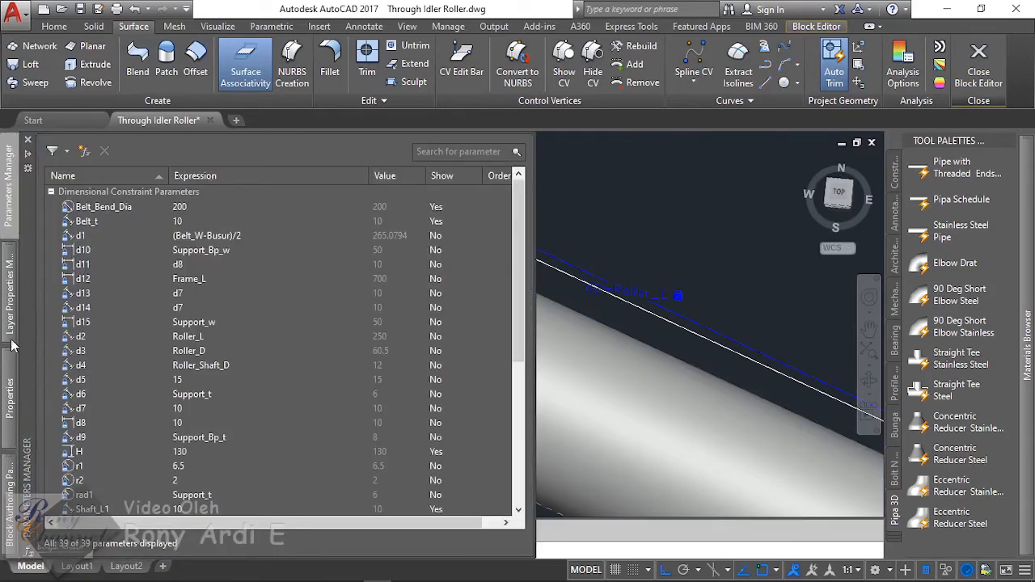
Step: Revolve the lower edge line of the right roller profile about its shaft centreline object as a surface
mouse_move(19, 320)
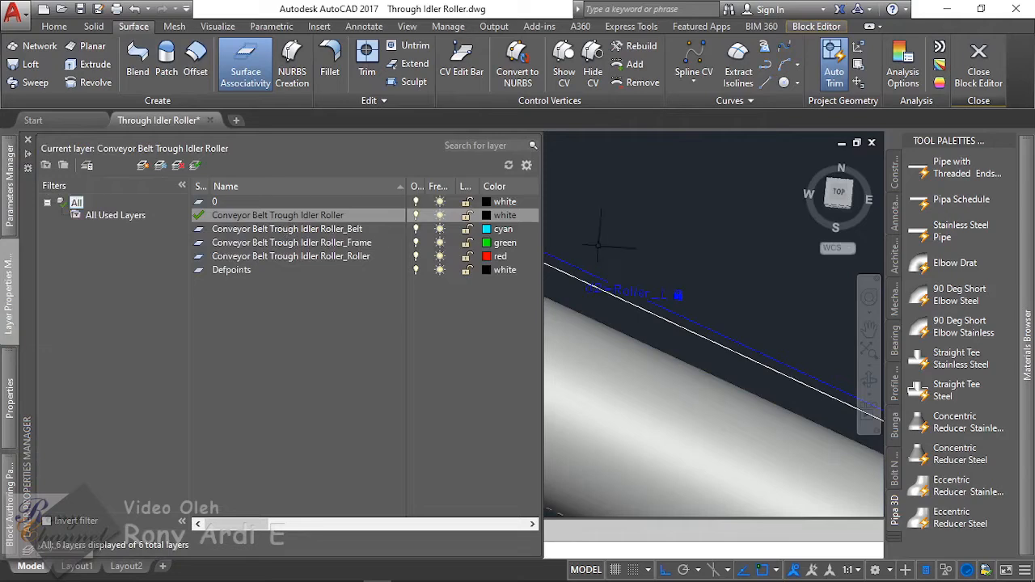
scroll(639, 274, down, 5)
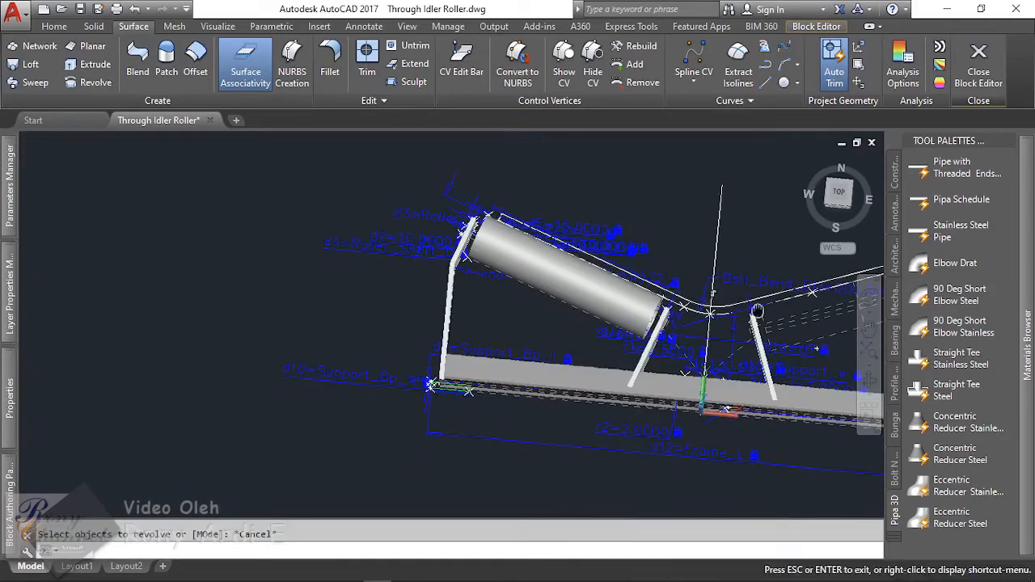
scroll(697, 275, up, 5)
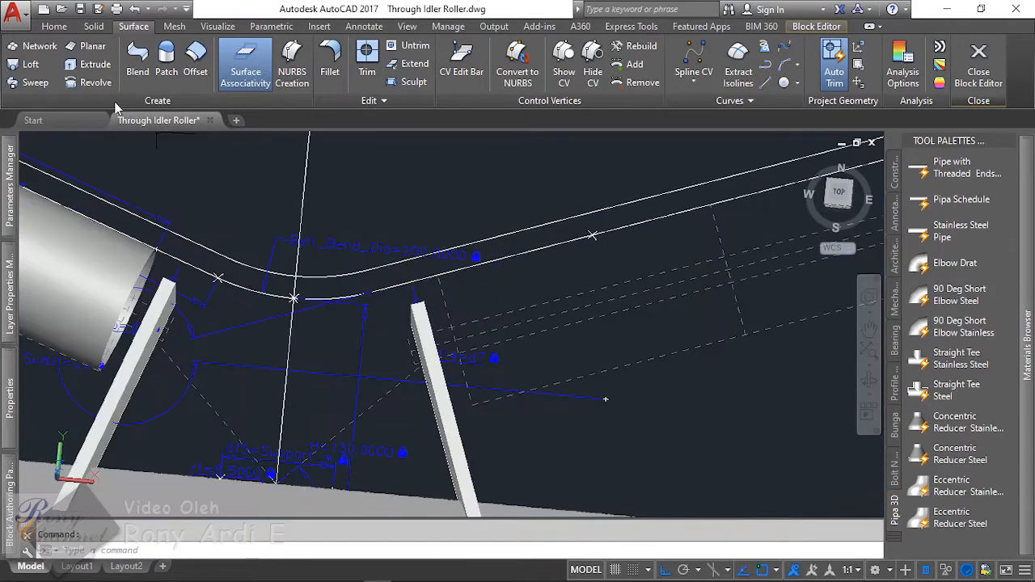
click(89, 83)
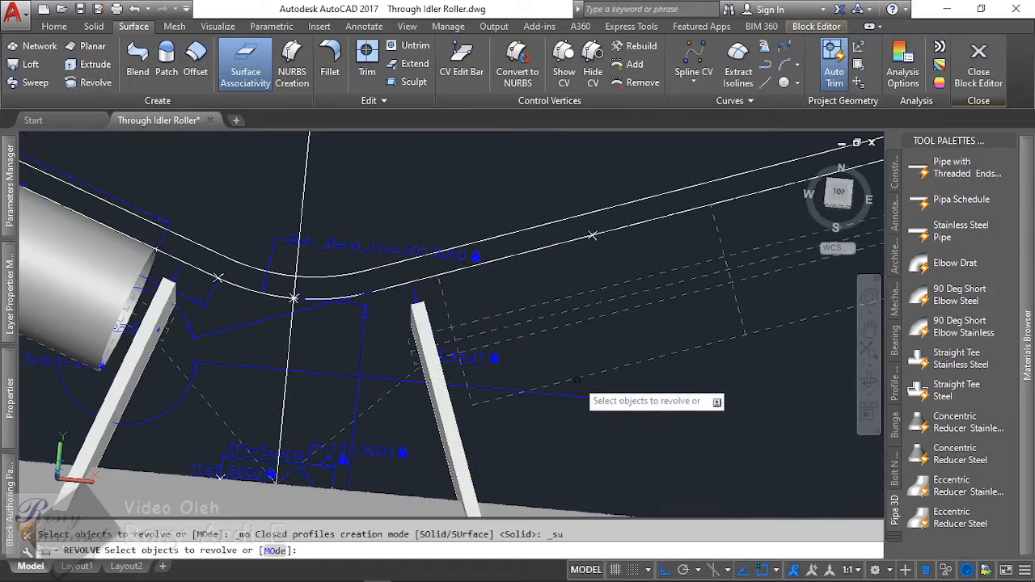
click(577, 379)
key(Return)
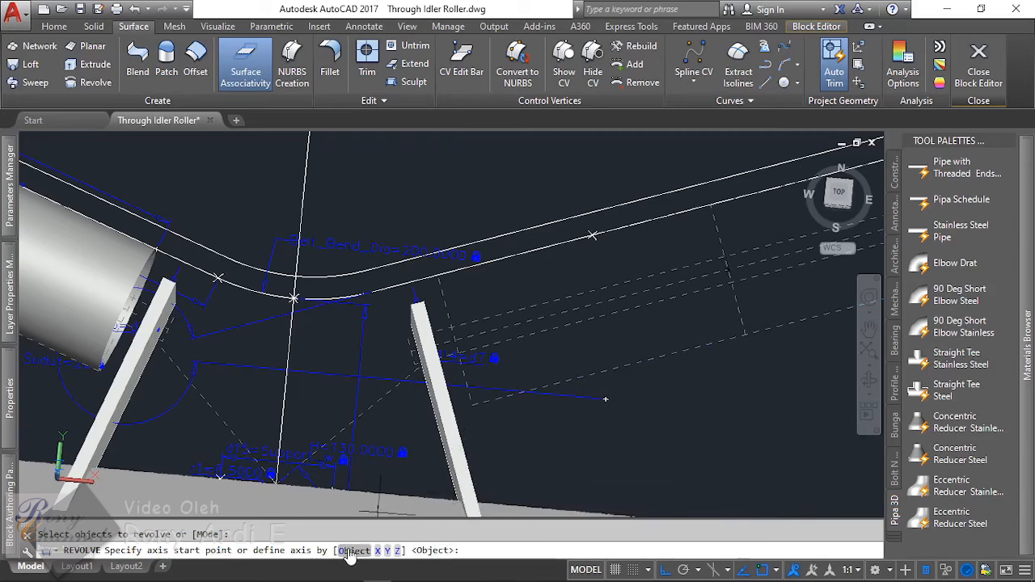
key(Return)
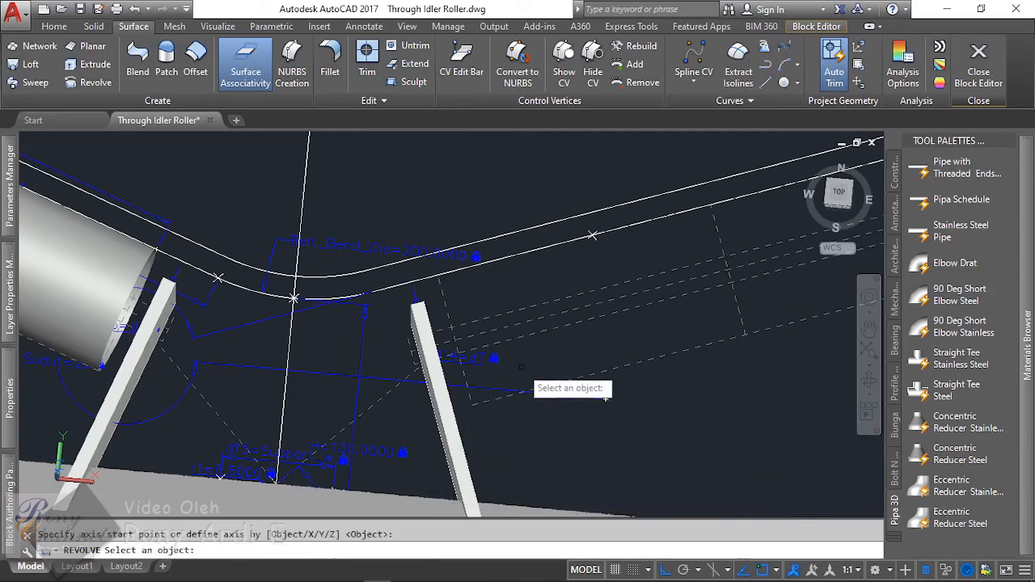
scroll(530, 384, up, 2)
click(505, 321)
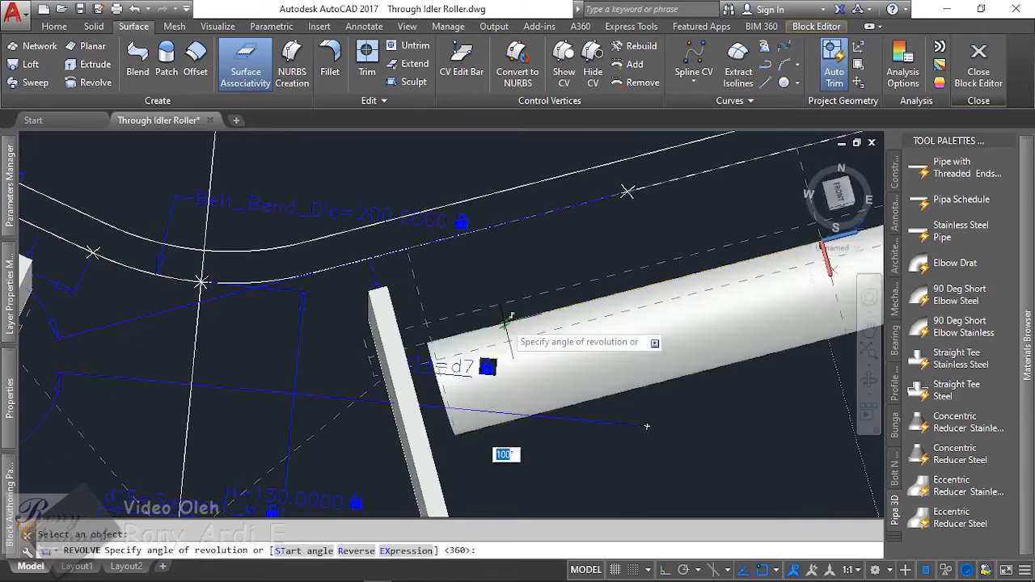
Step: Revolve the upper edge line of the right roller's inner shaft profile 360 degrees about the shaft centreline as a surface
scroll(506, 322, down, 4)
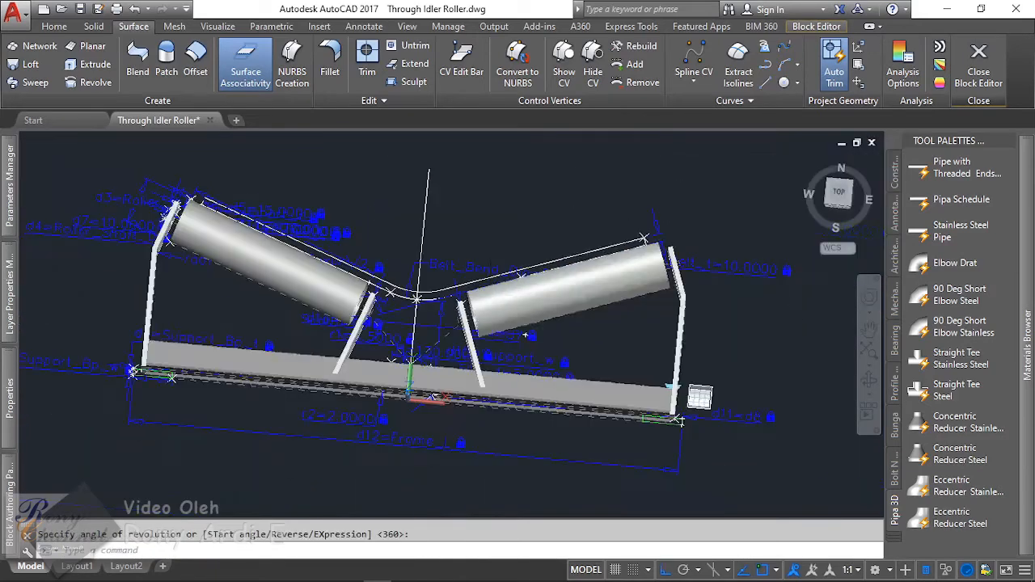
scroll(562, 351, up, 5)
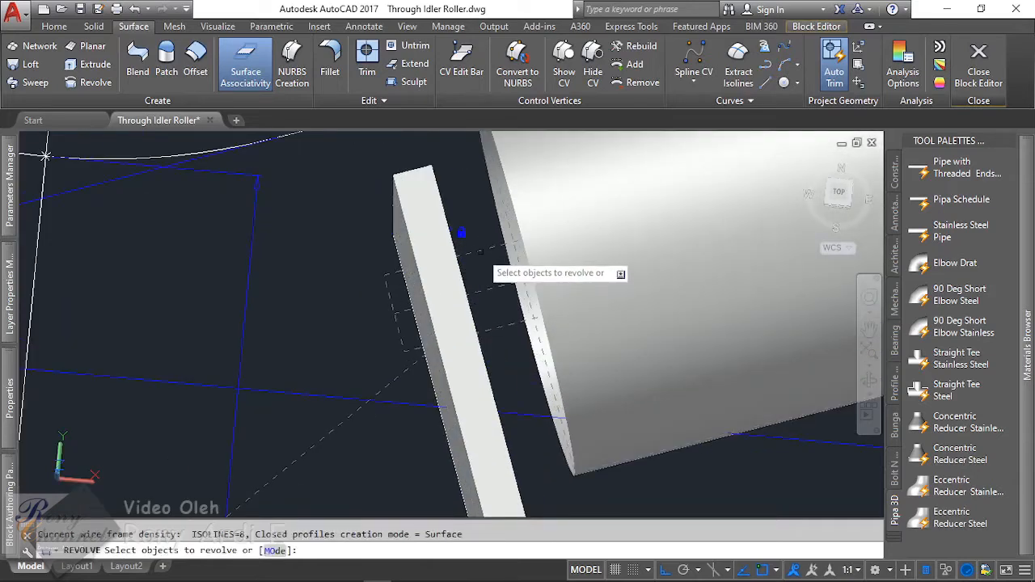
click(481, 249)
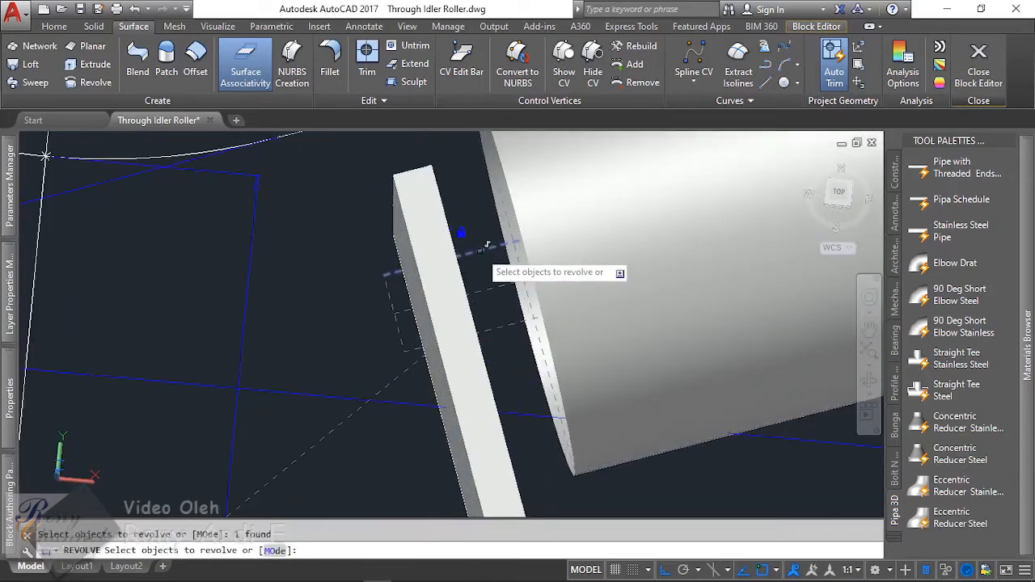
key(Return)
key(Return)
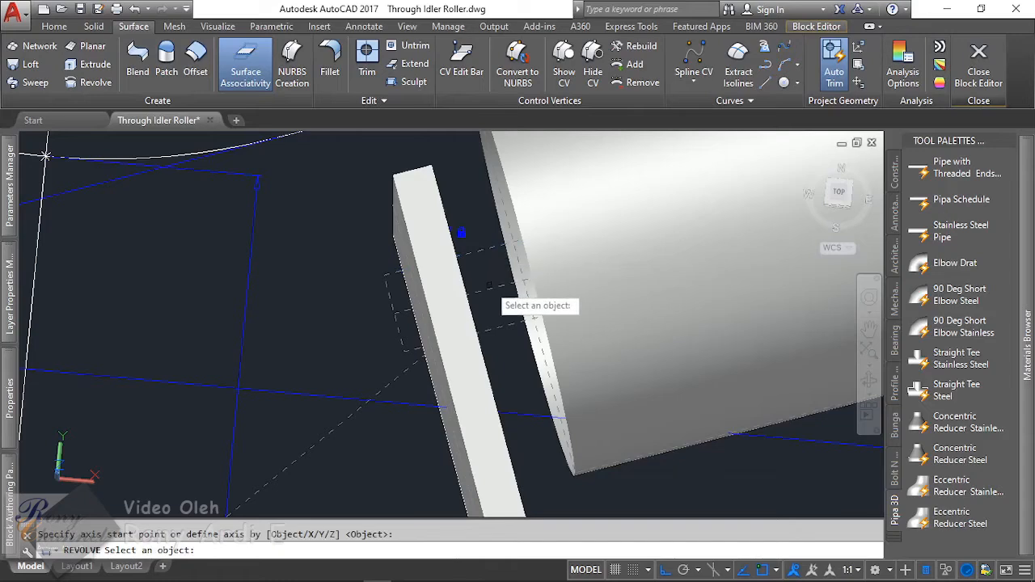
click(491, 285)
key(Return)
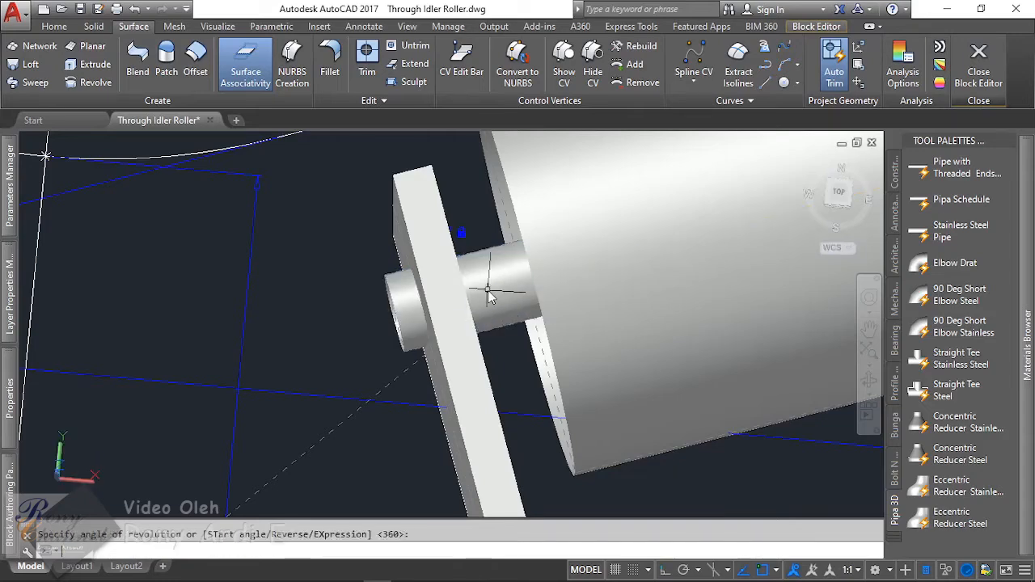
Step: Revolve the upper edge line of the left roller's inner shaft profile 360 degrees about the shaft centreline as a surface
scroll(507, 289, down, 5)
scroll(371, 293, up, 8)
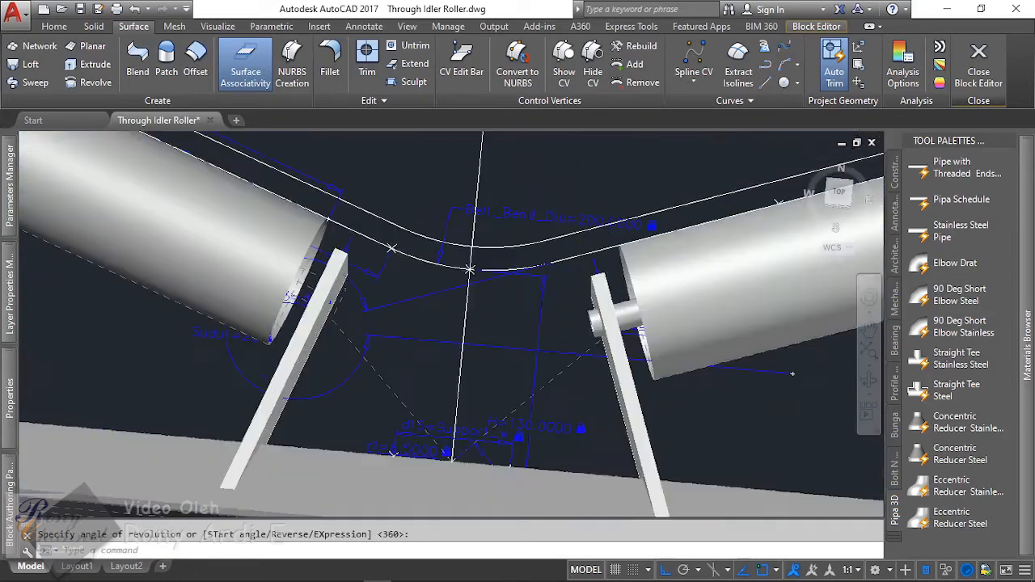
key(Return)
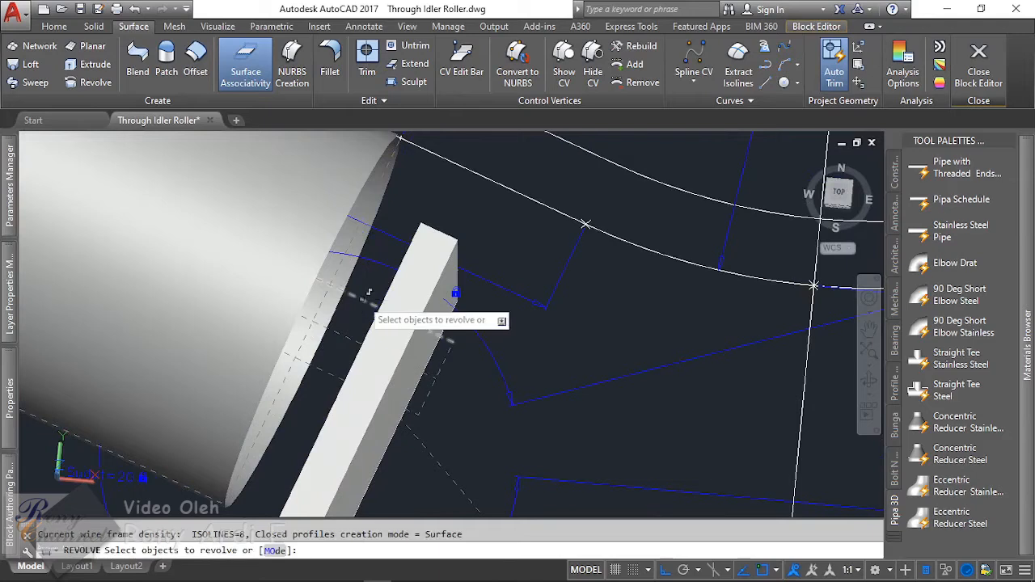
click(362, 290)
key(Return)
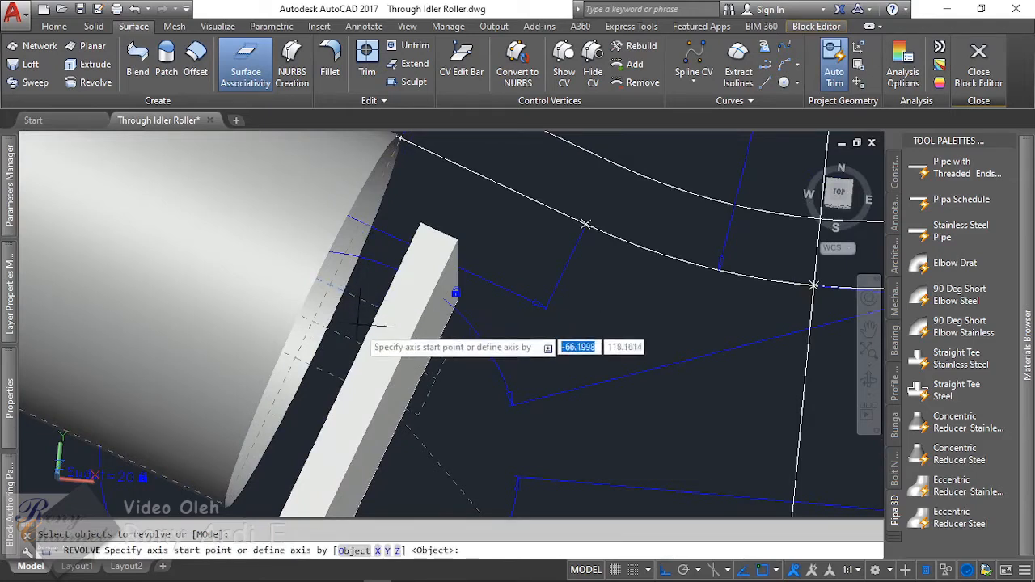
key(Return)
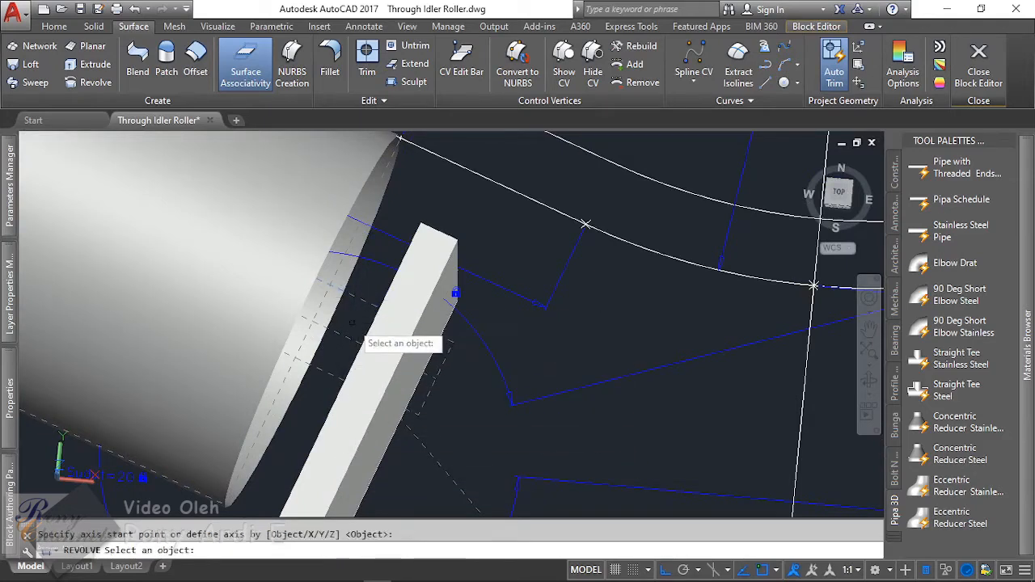
click(346, 324)
key(Return)
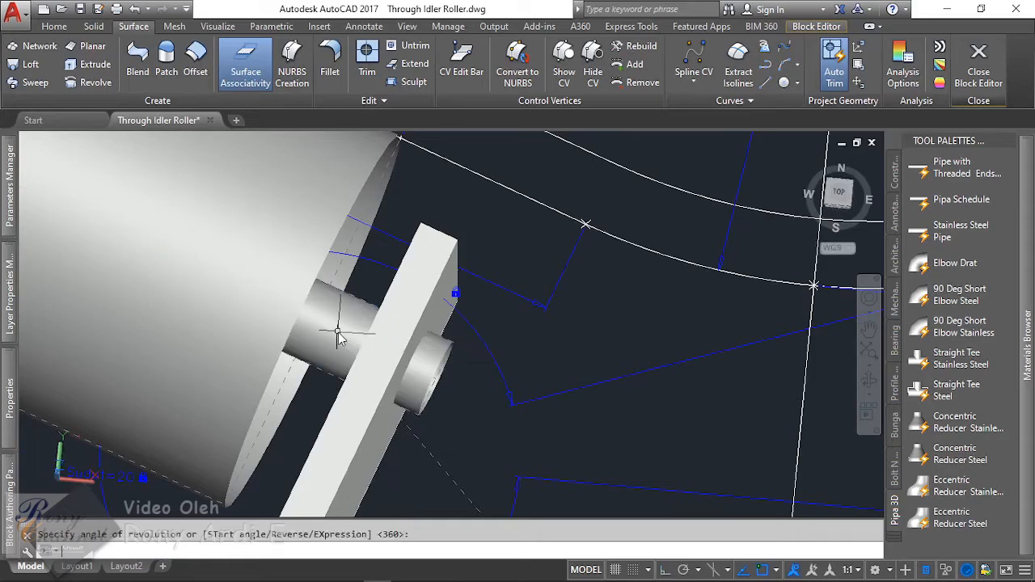
key(Return)
Step: Cap the open outer end of the left roller's shaft with a patch surface
scroll(338, 338, down, 5)
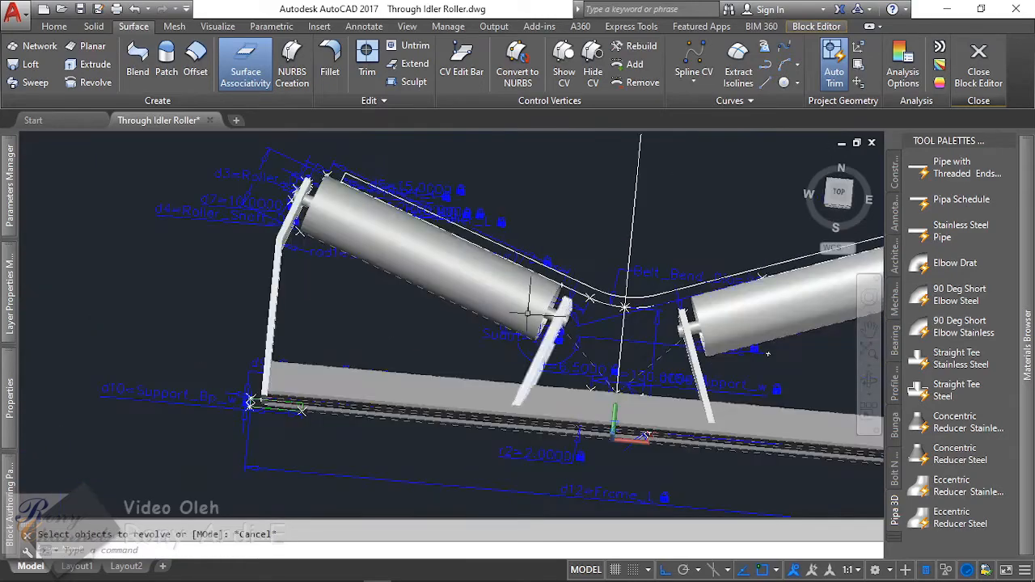
shift+middle_drag(518, 323, 619, 277)
scroll(216, 279, up, 6)
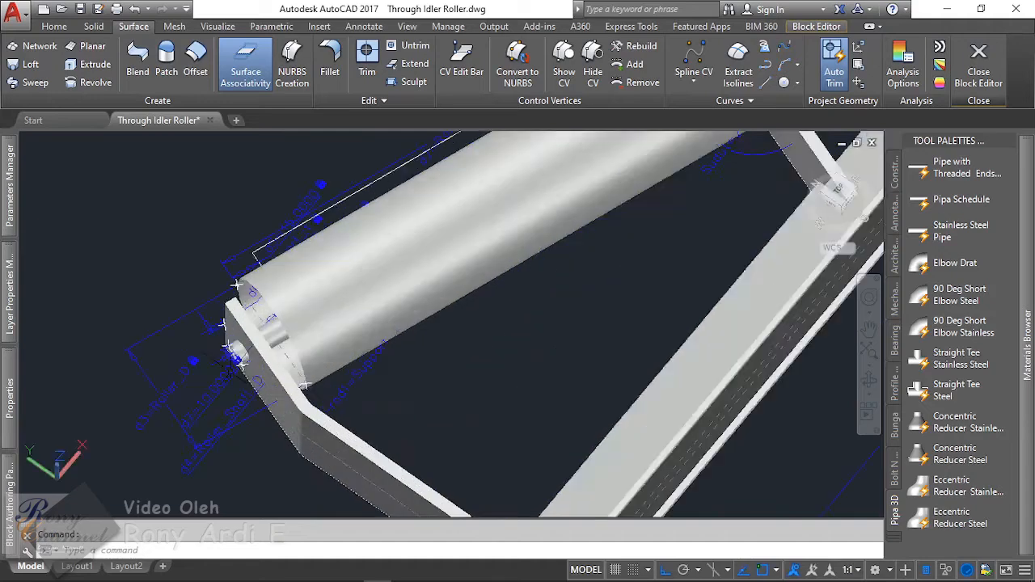
click(167, 63)
scroll(264, 305, up, 3)
click(255, 289)
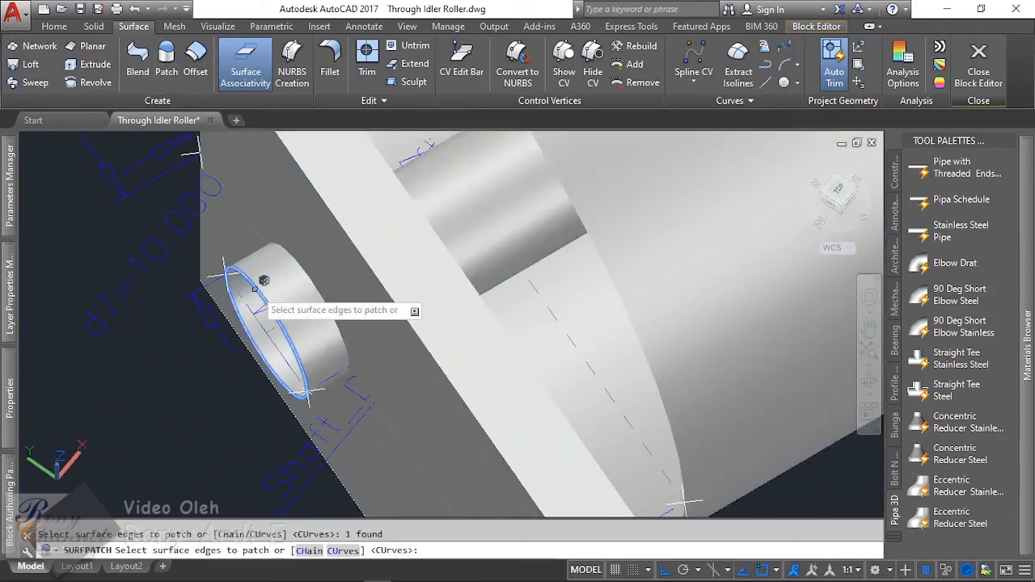
key(Return)
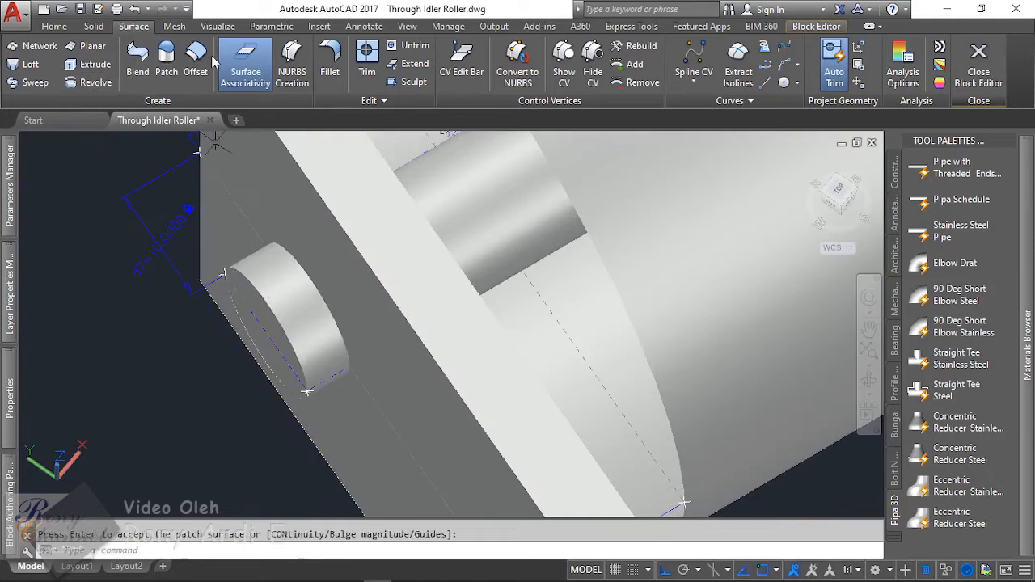
Step: Close the outer end face of the left roller cylinder with a patch surface on its circular edge, using G0 continuity
click(166, 57)
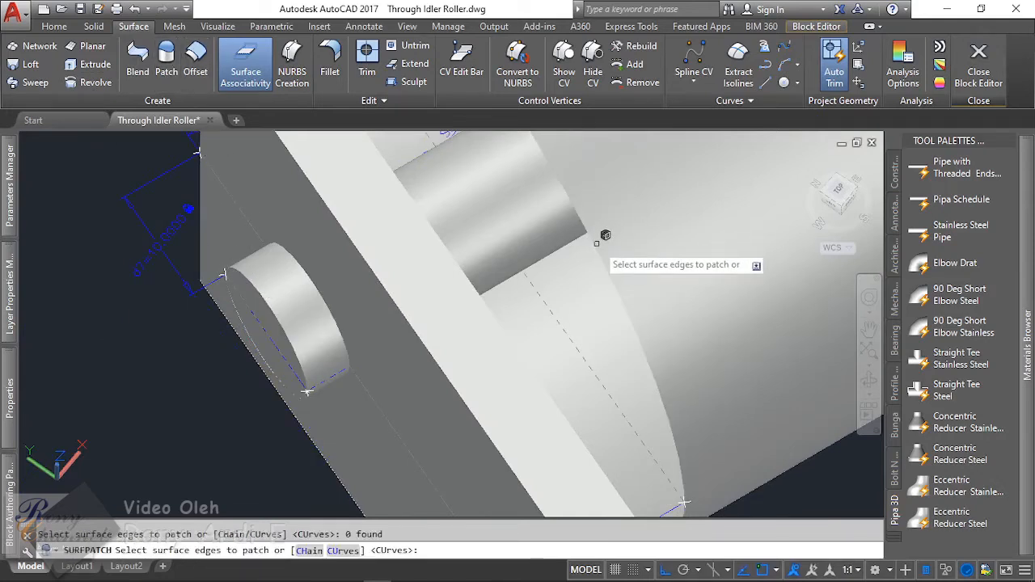
key(Return)
key(Return)
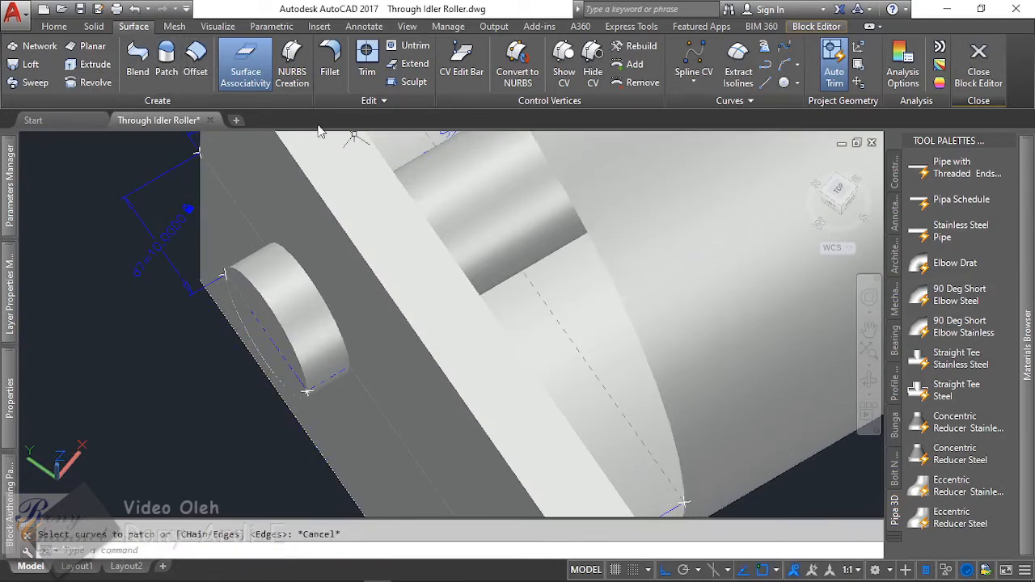
key(Return)
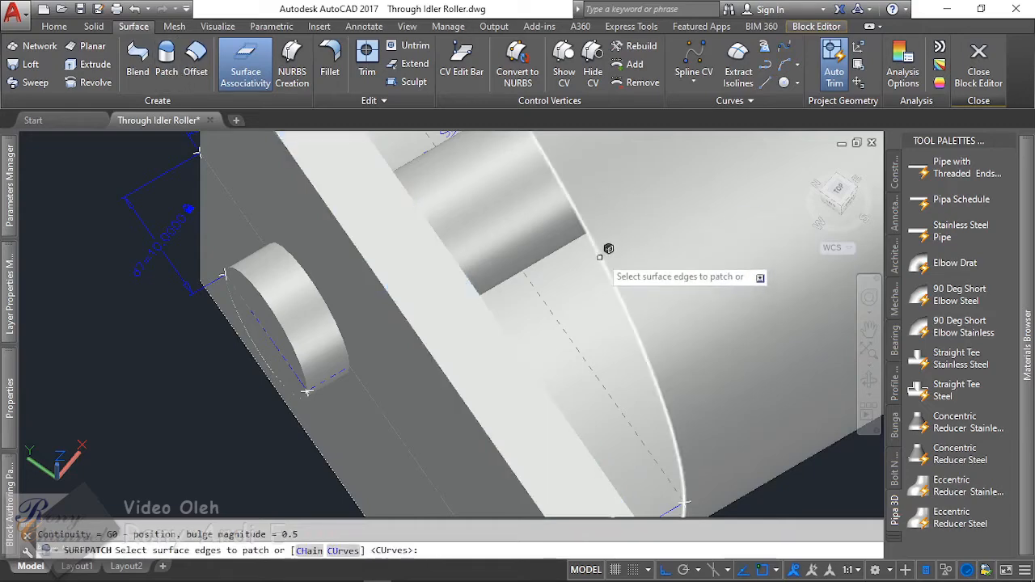
click(600, 255)
key(Return)
scroll(600, 255, down, 6)
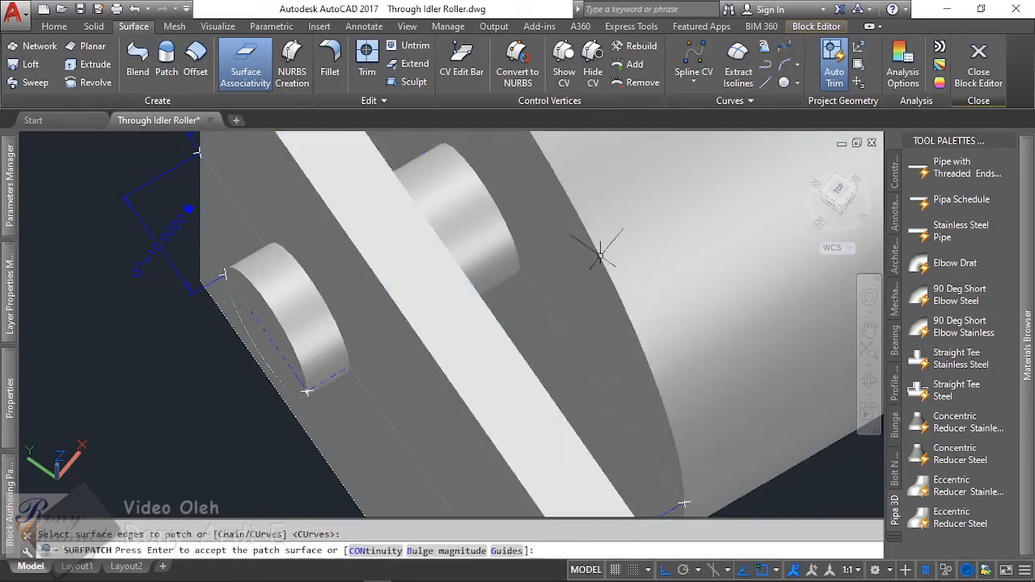
Step: Cap the open inner end of the right roller's shaft with a patch surface
scroll(468, 317, up, 10)
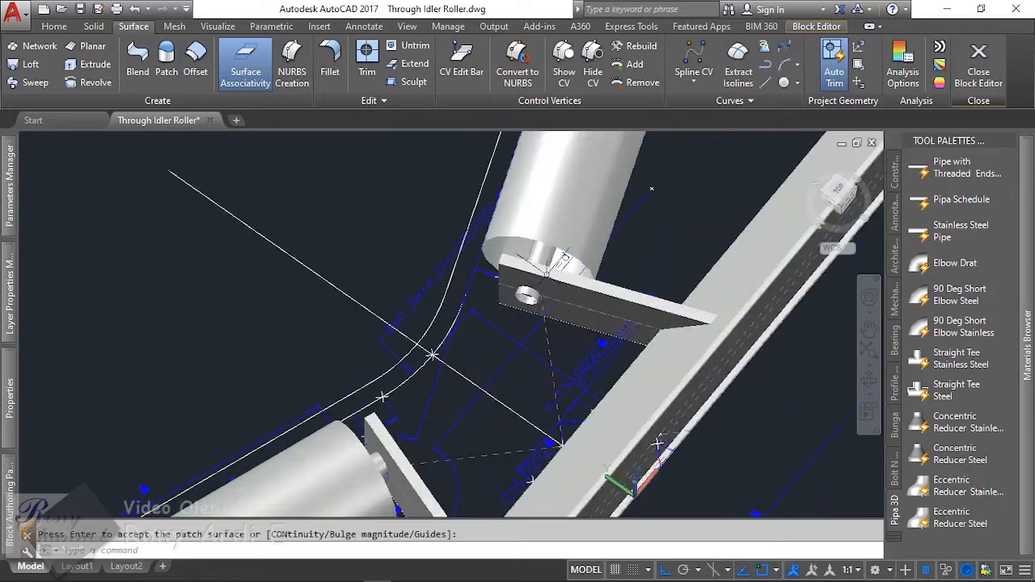
key(Return)
key(Return)
click(481, 331)
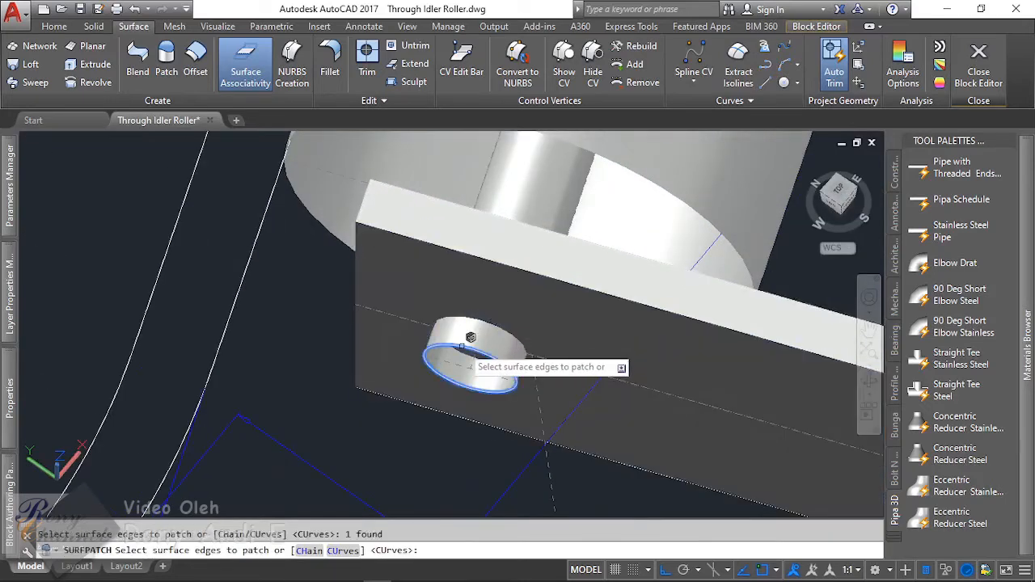
key(Return)
key(Return)
Step: Close the inner end face of the right roller cylinder with a G0 patch surface on its circular edge
key(Return)
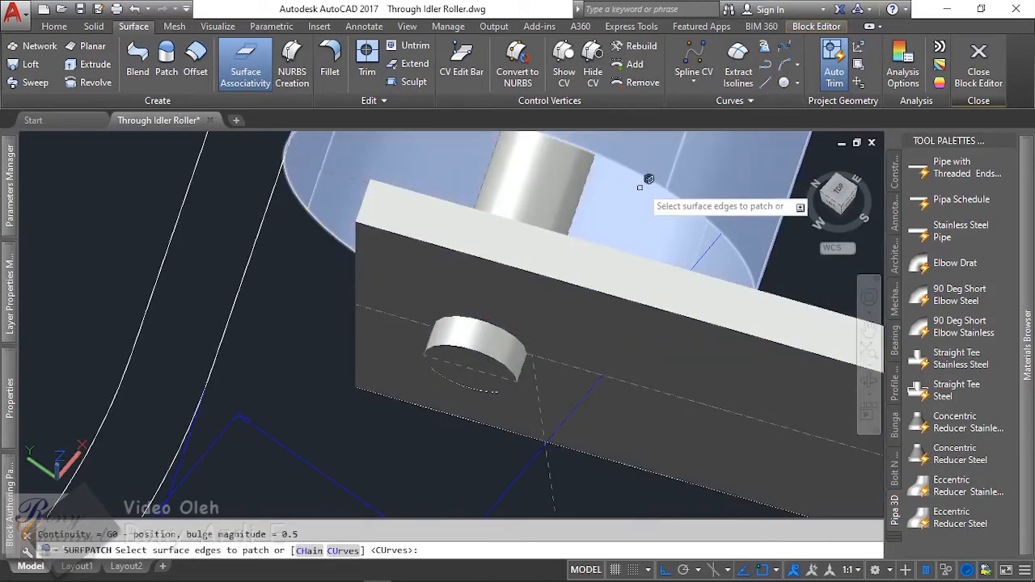
click(635, 170)
key(Return)
scroll(639, 171, down, 8)
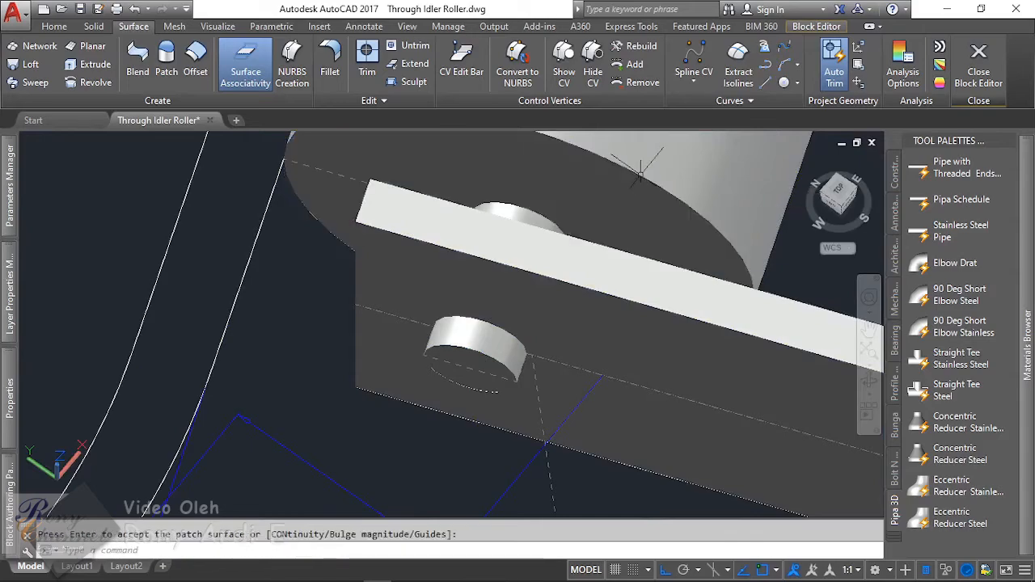
Step: Close the inner end face of the left roller cylinder with a patch surface on its circular edge
shift+middle_drag(503, 279, 546, 412)
scroll(546, 412, up, 6)
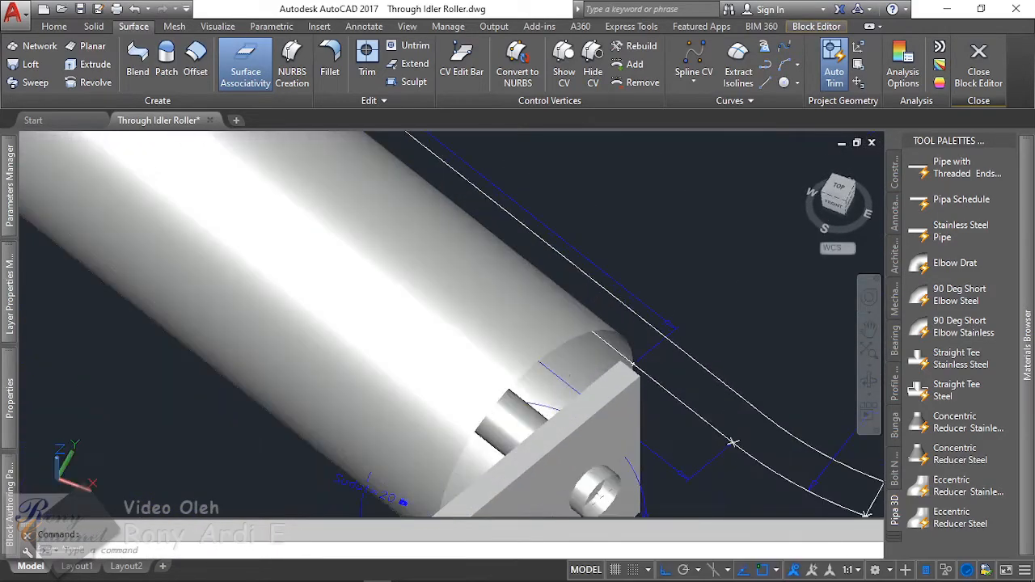
key(Return)
key(Return)
click(565, 338)
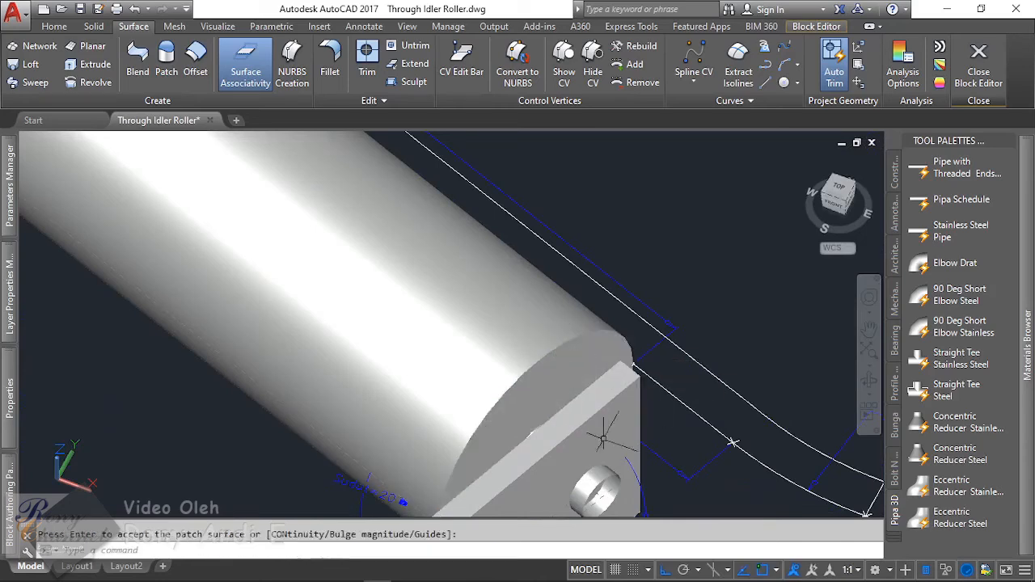
Step: Cap the open inner end of the left roller's shaft with a patch surface
key(Return)
key(Return)
click(614, 475)
key(Return)
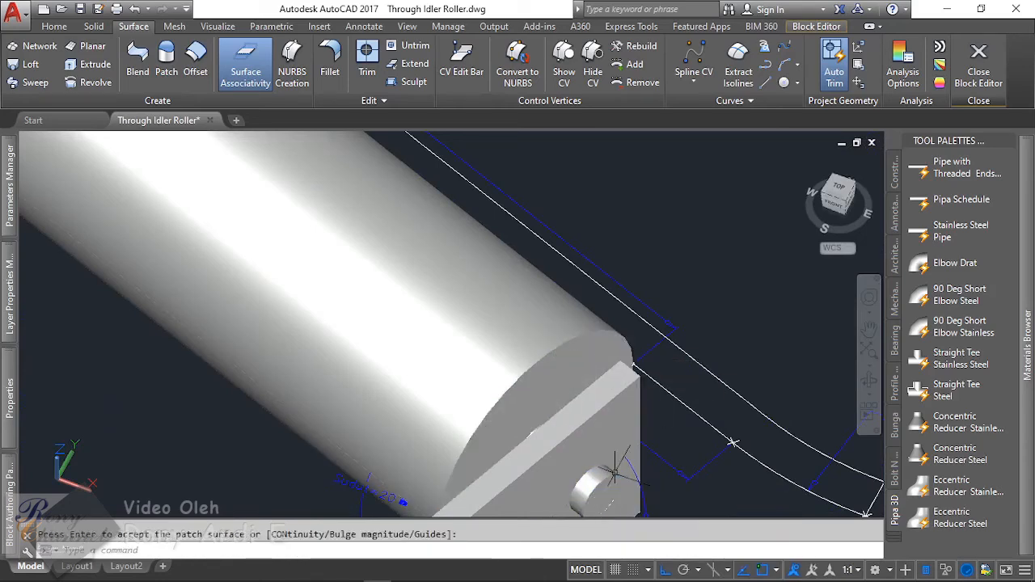
Step: Close the outer end face of the right roller cylinder with a patch surface on its circular edge
scroll(522, 279, down, 6)
scroll(483, 310, up, 6)
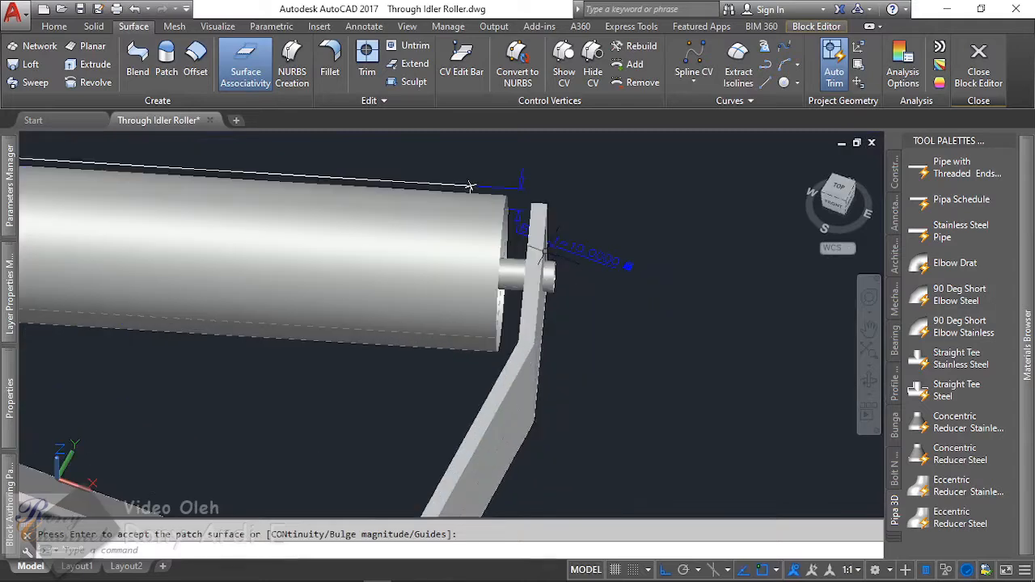
shift+middle_drag(477, 320, 470, 325)
scroll(471, 325, up, 4)
key(Return)
key(Return)
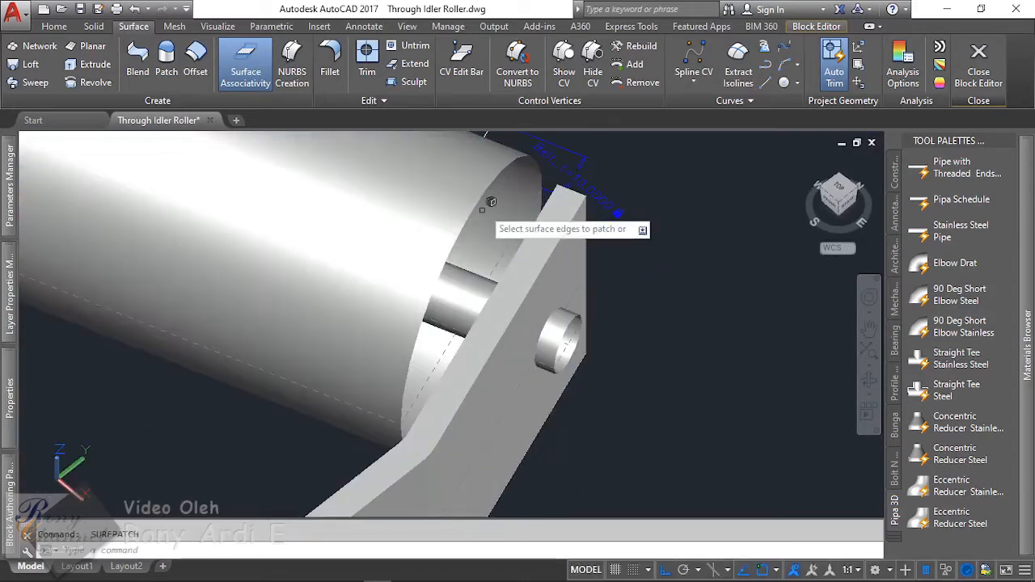
click(576, 196)
key(Return)
key(Return)
Step: Cap the open outer end of the right roller's shaft with a patch surface
key(Return)
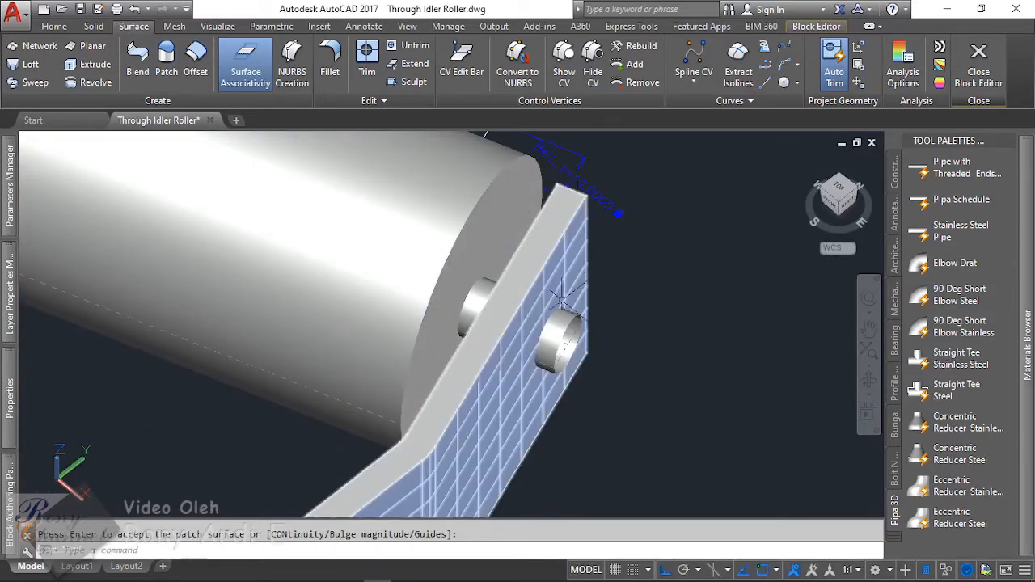
click(576, 342)
key(Return)
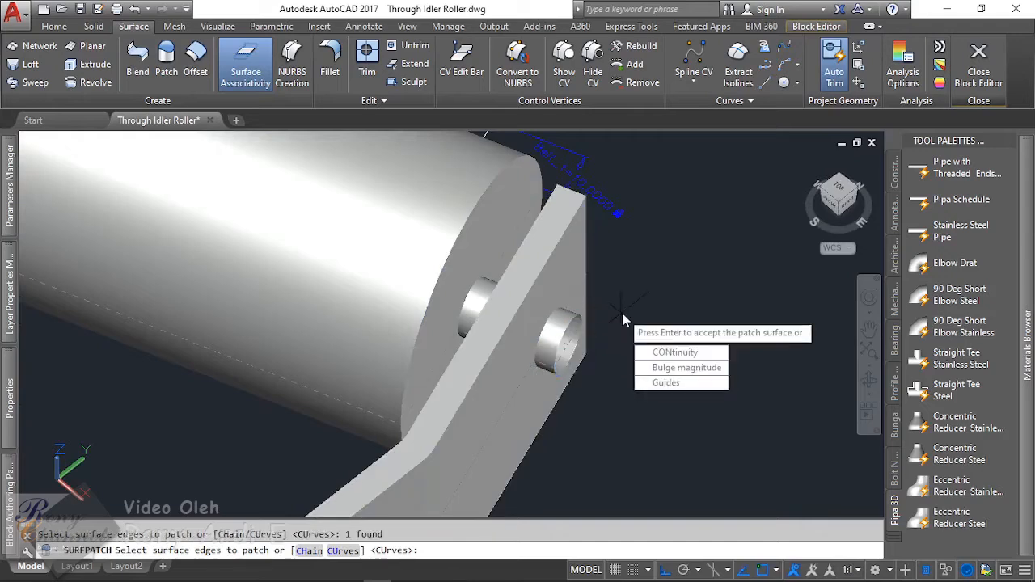
scroll(595, 214, down, 4)
scroll(638, 271, up, 5)
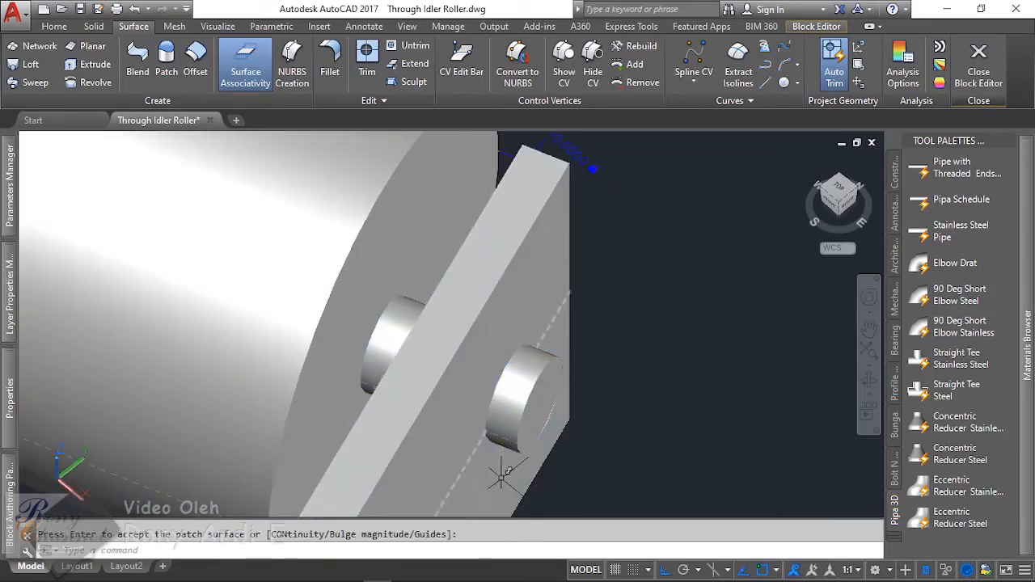
Step: Examine the right roller's support plates and shaft ends, from the outer support to the inner one
shift+middle_drag(581, 357, 519, 300)
key(Return)
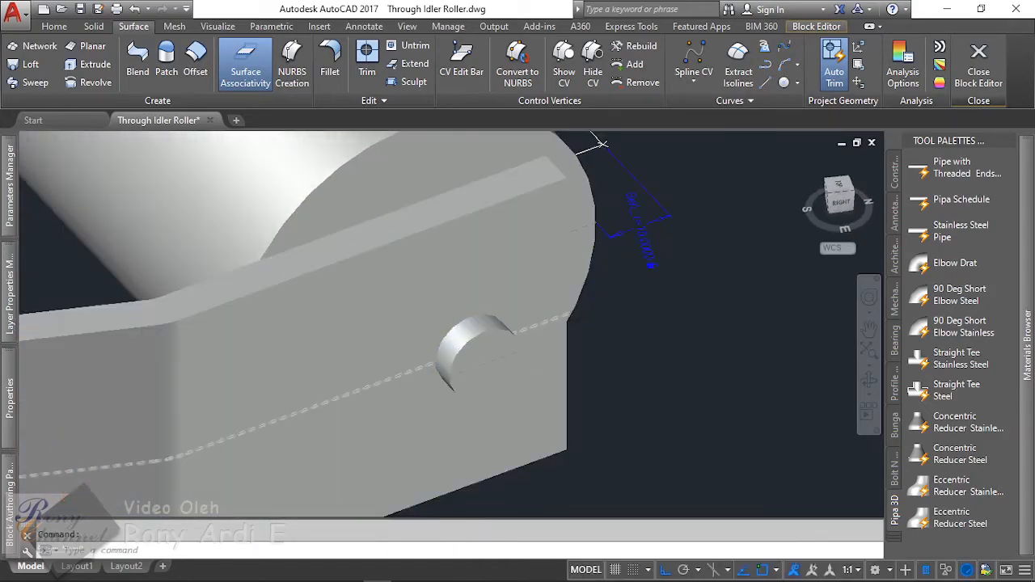
scroll(547, 229, down, 4)
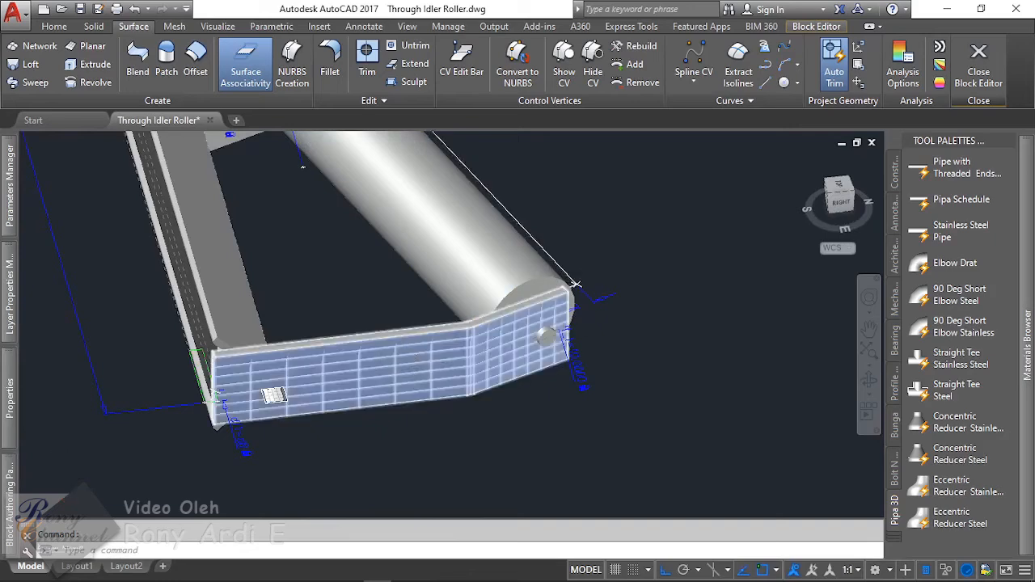
scroll(420, 368, up, 2)
scroll(660, 246, down, 5)
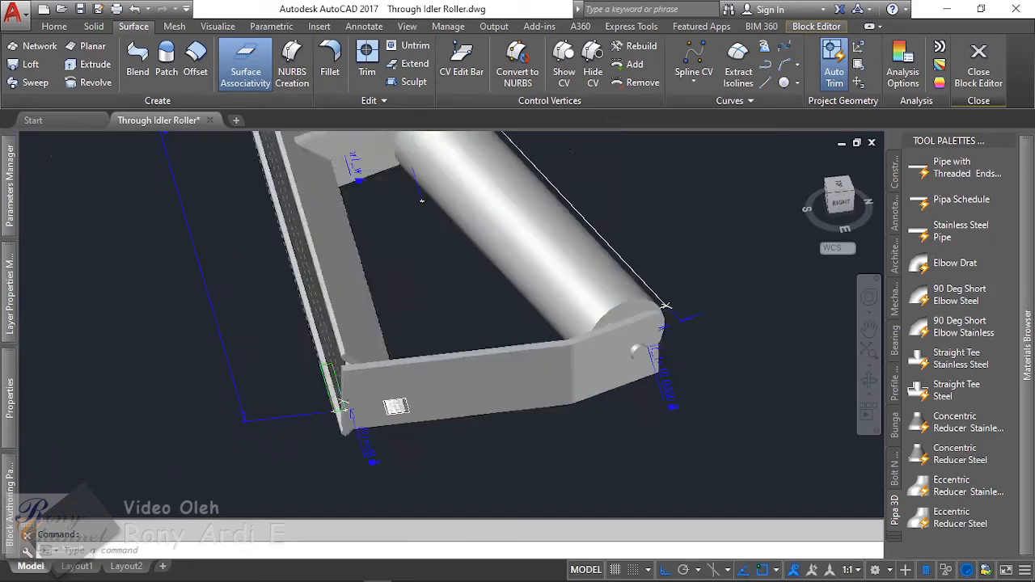
scroll(627, 278, up, 5)
scroll(627, 277, up, 5)
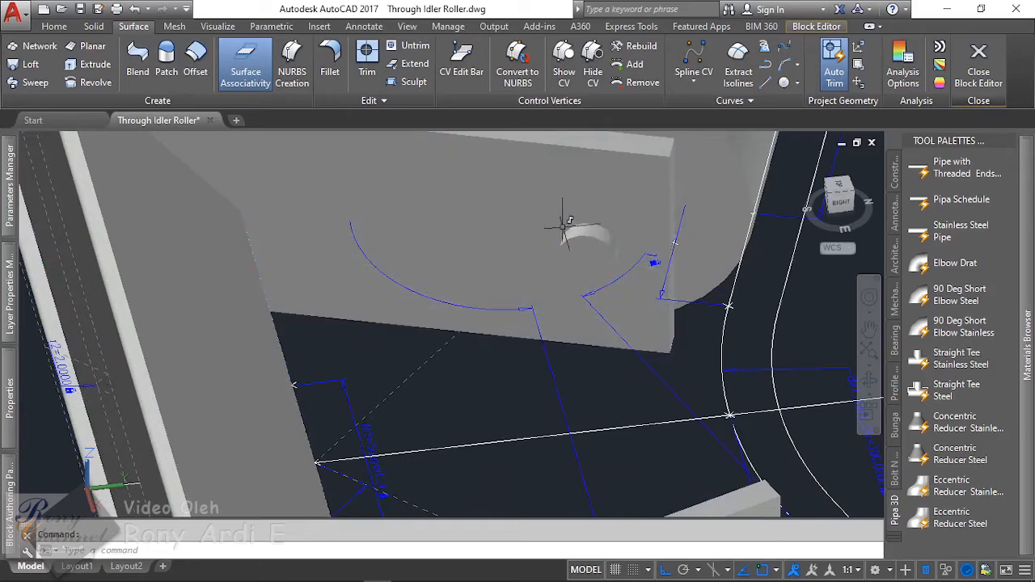
scroll(561, 224, down, 3)
scroll(584, 238, up, 3)
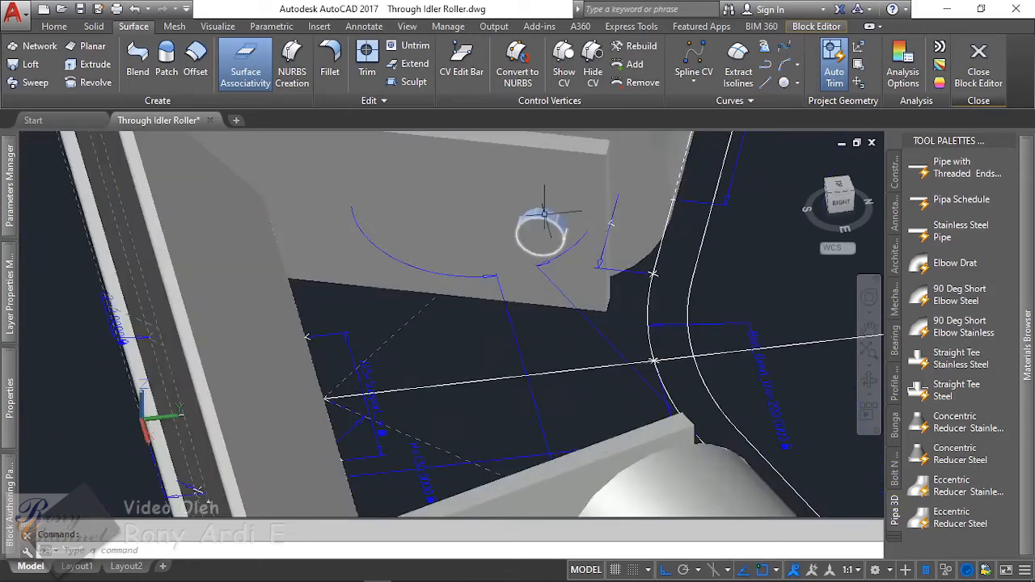
Step: Check the rollers and supports once more, then close the Block Editor and save the changes to the block
scroll(548, 203, up, 1)
scroll(538, 259, down, 3)
scroll(576, 312, down, 3)
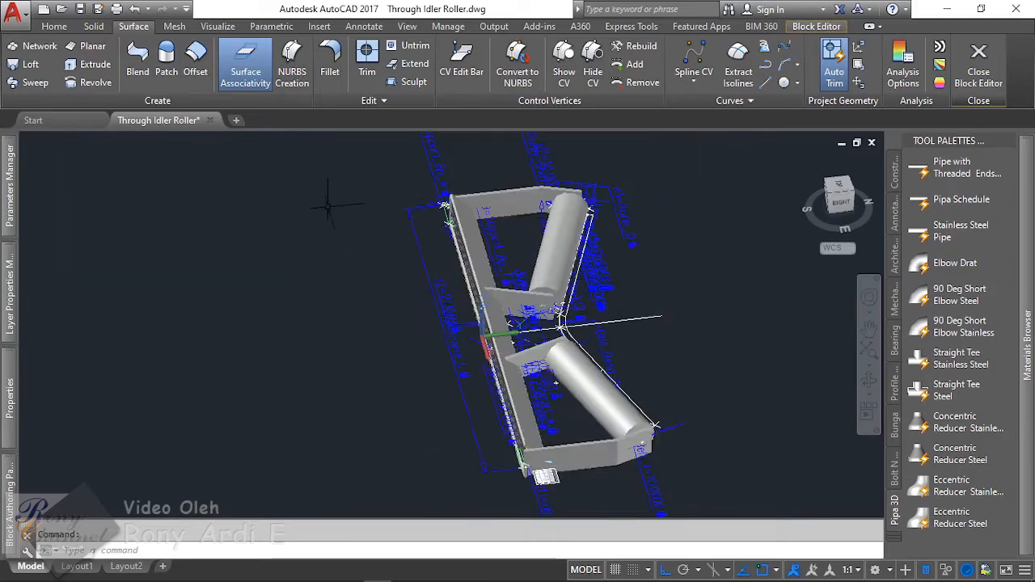
shift+middle_drag(556, 383, 689, 288)
scroll(689, 287, up, 4)
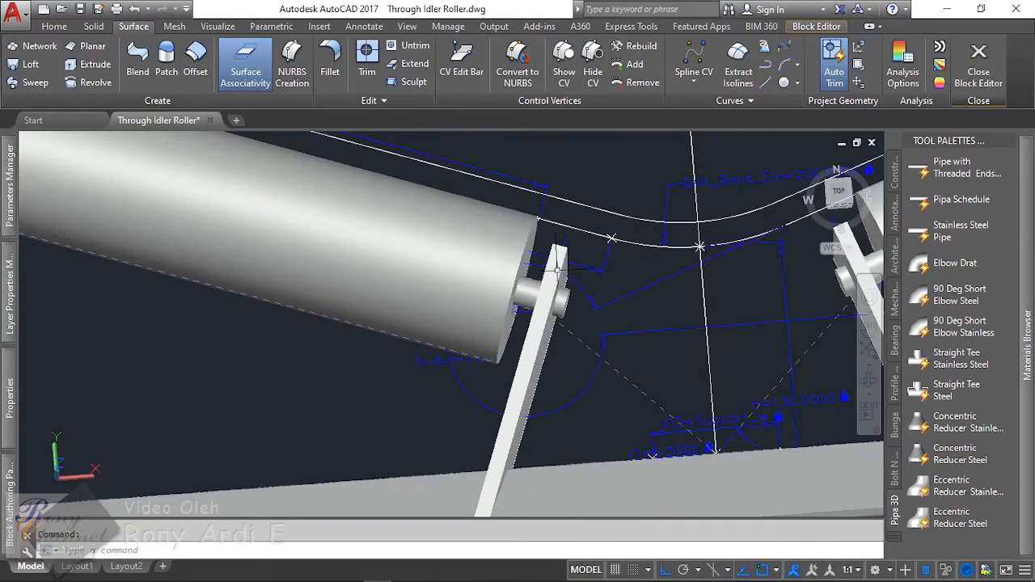
scroll(683, 273, down, 4)
scroll(388, 328, up, 3)
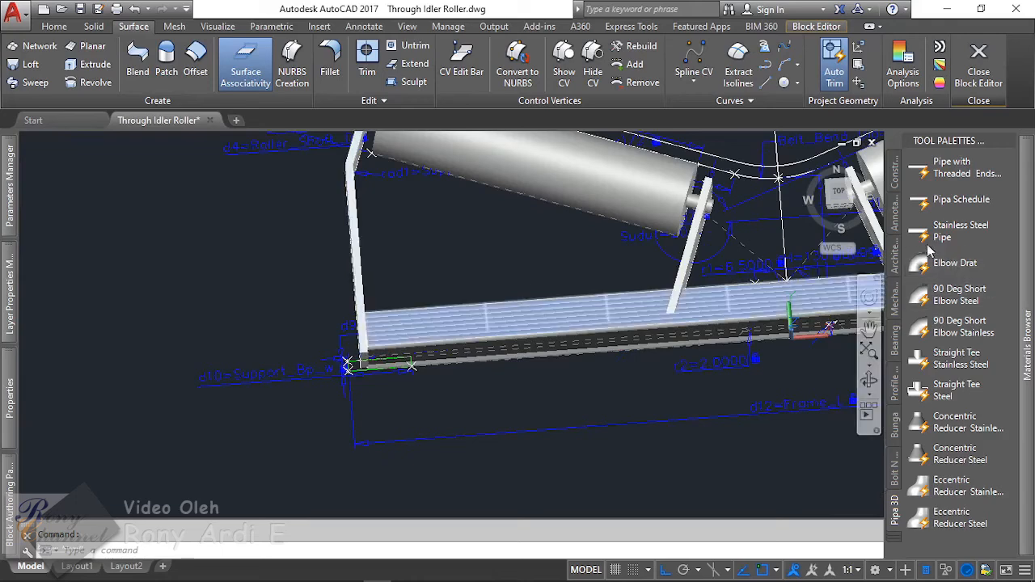
click(868, 350)
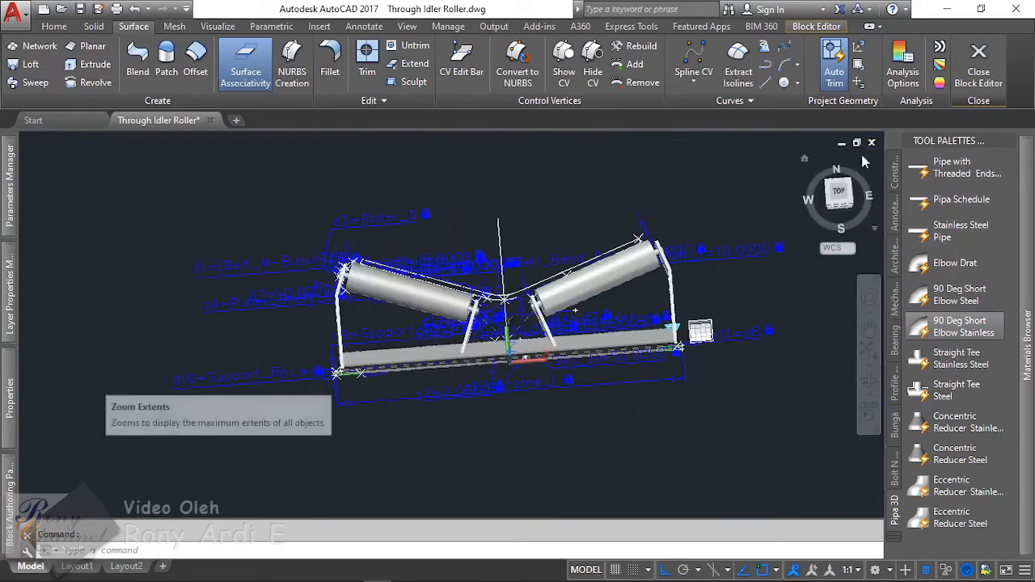
click(979, 68)
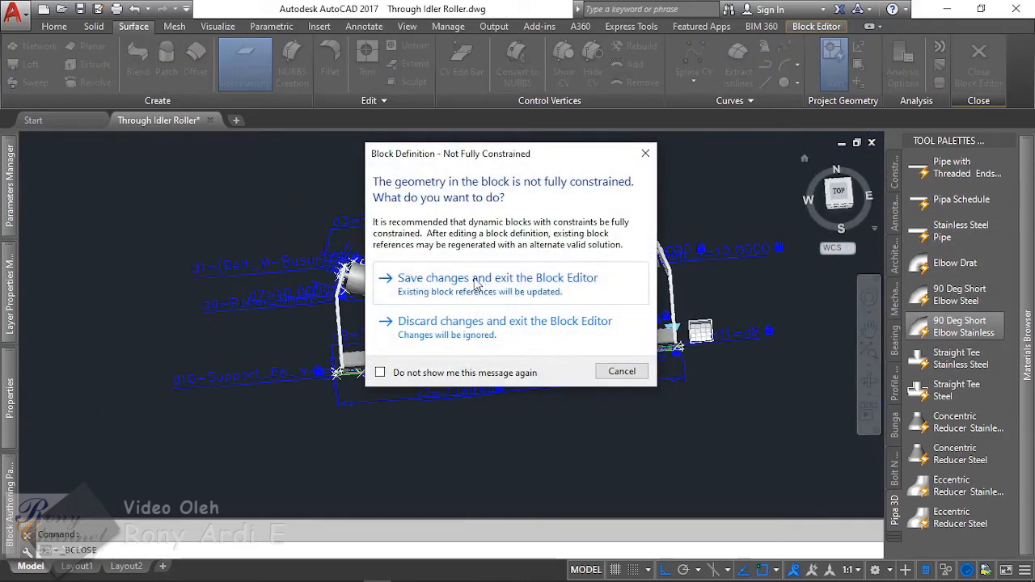
click(473, 281)
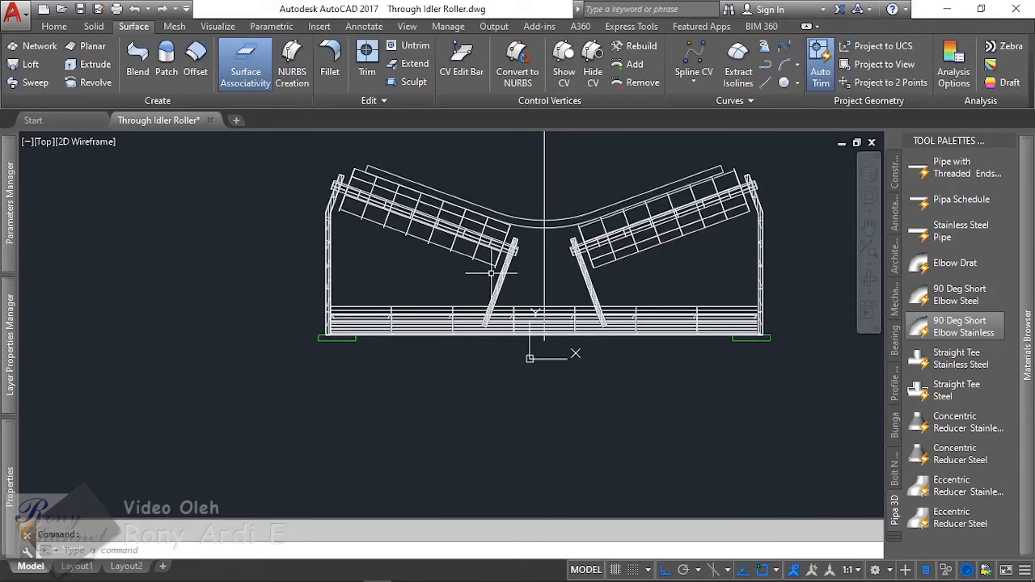
Step: Inspect the updated roller block in the drawing's top view, from the belt bend to the left base plate
double_click(549, 183)
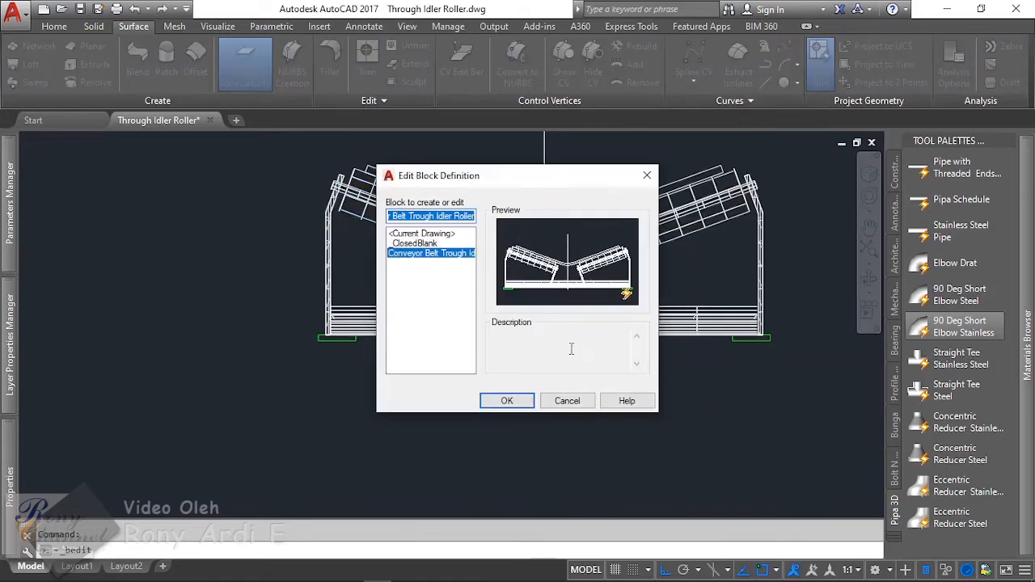
click(567, 401)
scroll(522, 226, up, 5)
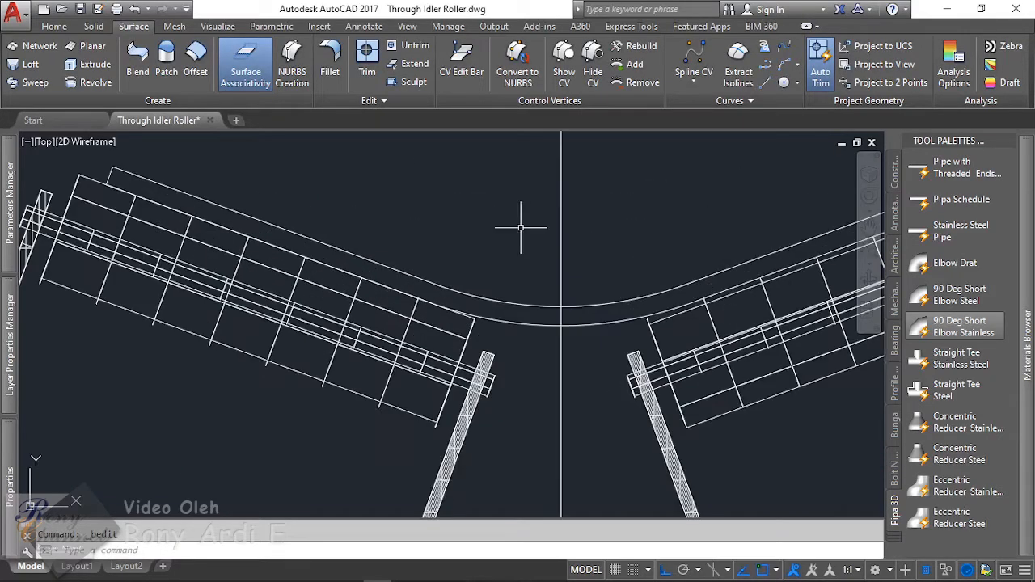
scroll(433, 229, down, 2)
scroll(433, 229, down, 2)
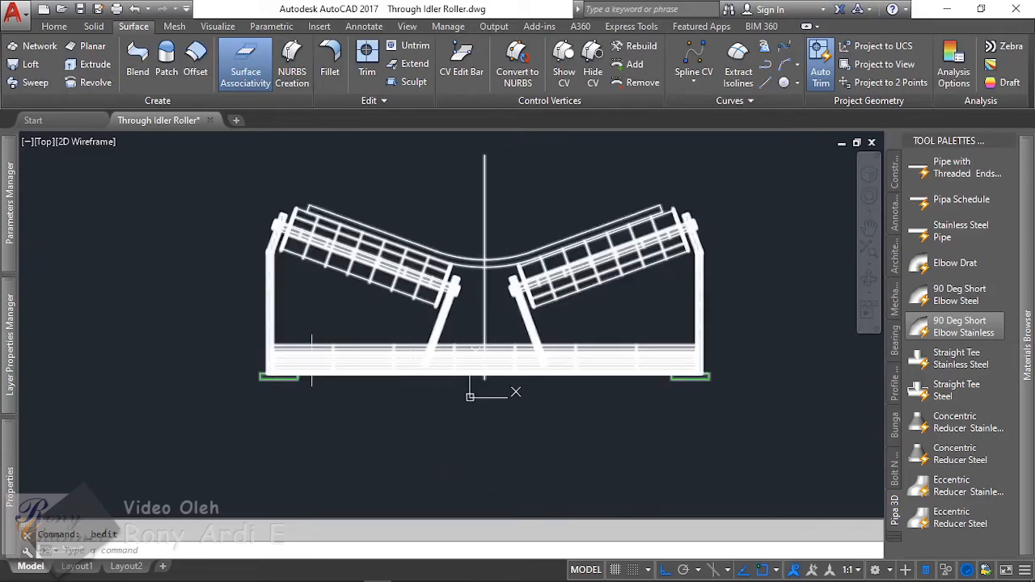
scroll(291, 364, up, 4)
scroll(216, 364, down, 1)
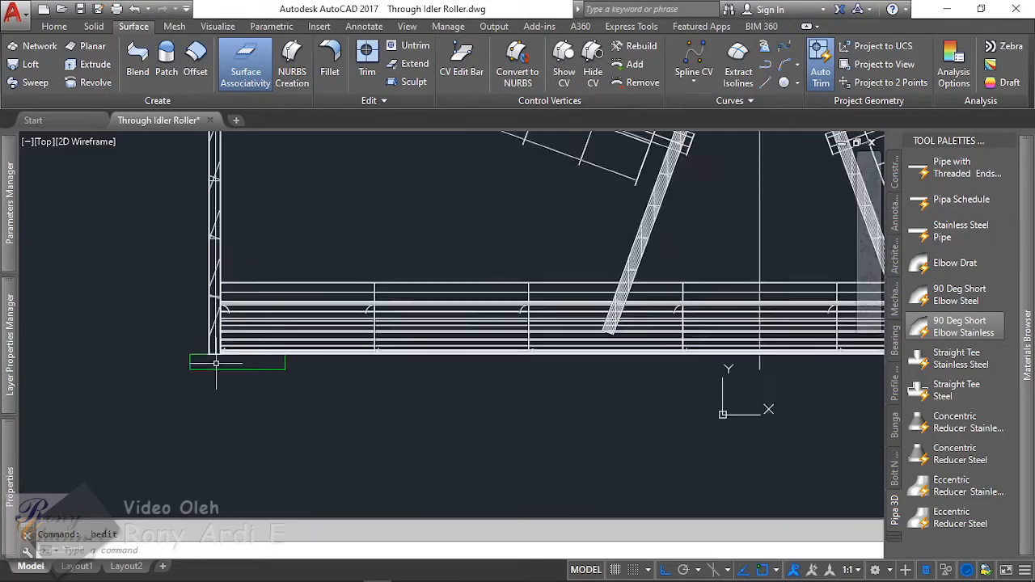
scroll(216, 363, down, 2)
Step: Examine the block from a tilted 3D view, covering the inner supports, the centre line and the right roller's outer end
mouse_move(215, 364)
shift+middle_down()
mouse_move(541, 323)
mouse_move(628, 297)
mouse_move(583, 324)
mouse_move(515, 308)
mouse_move(559, 302)
shift+middle_up()
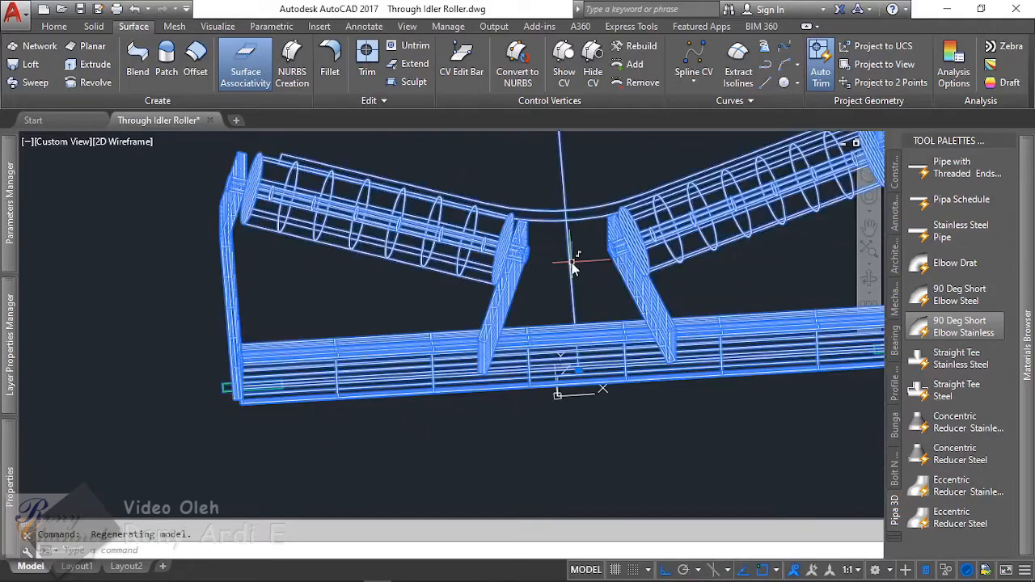
double_click(572, 267)
click(566, 402)
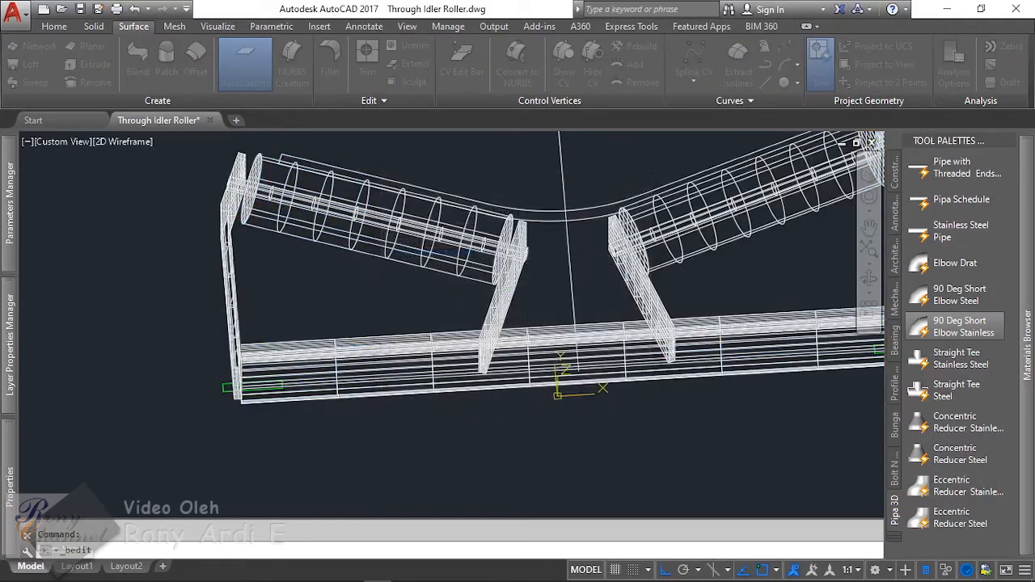
scroll(542, 259, down, 3)
scroll(541, 259, up, 5)
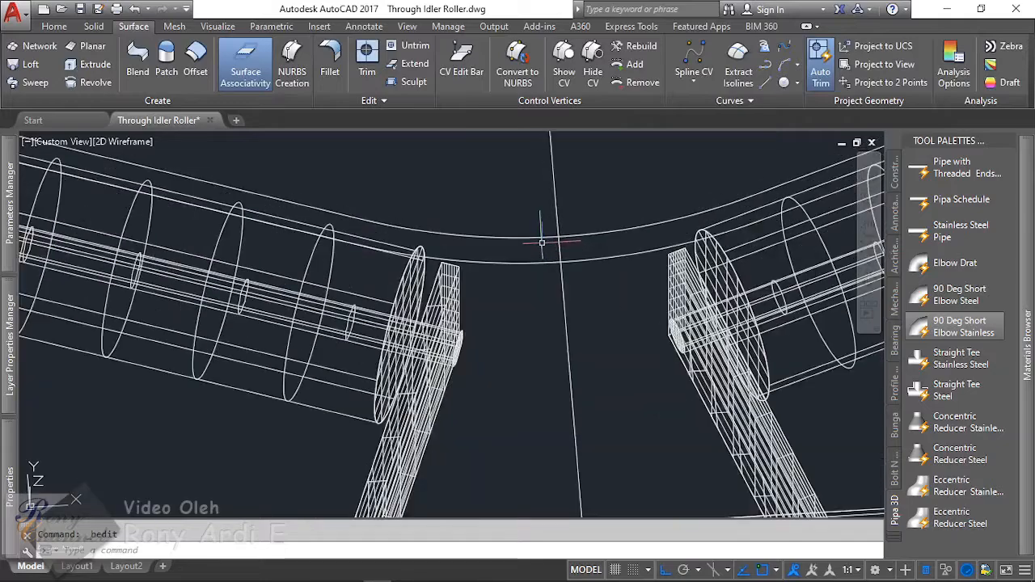
scroll(364, 229, down, 1)
scroll(364, 229, down, 4)
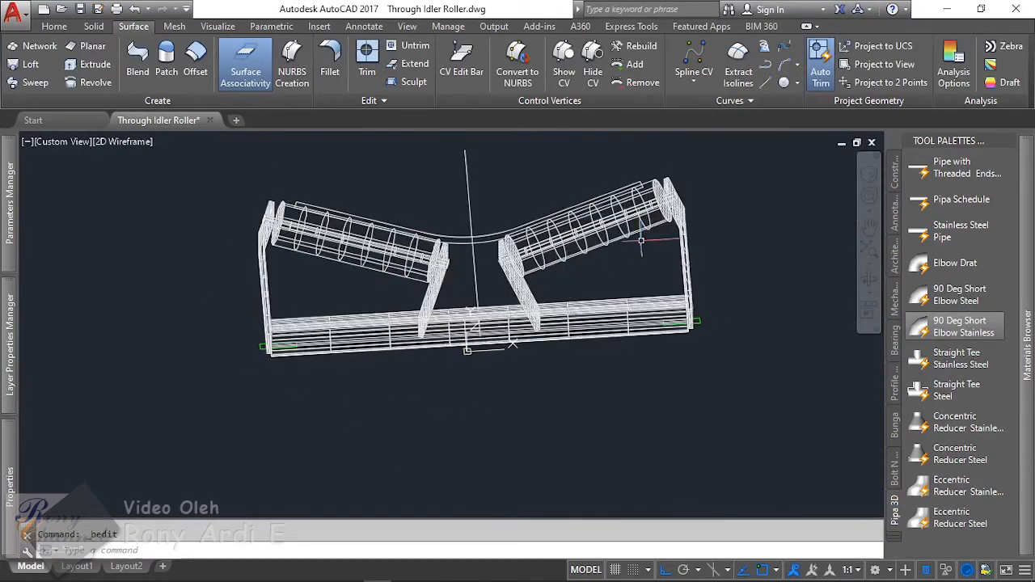
scroll(377, 272, up, 5)
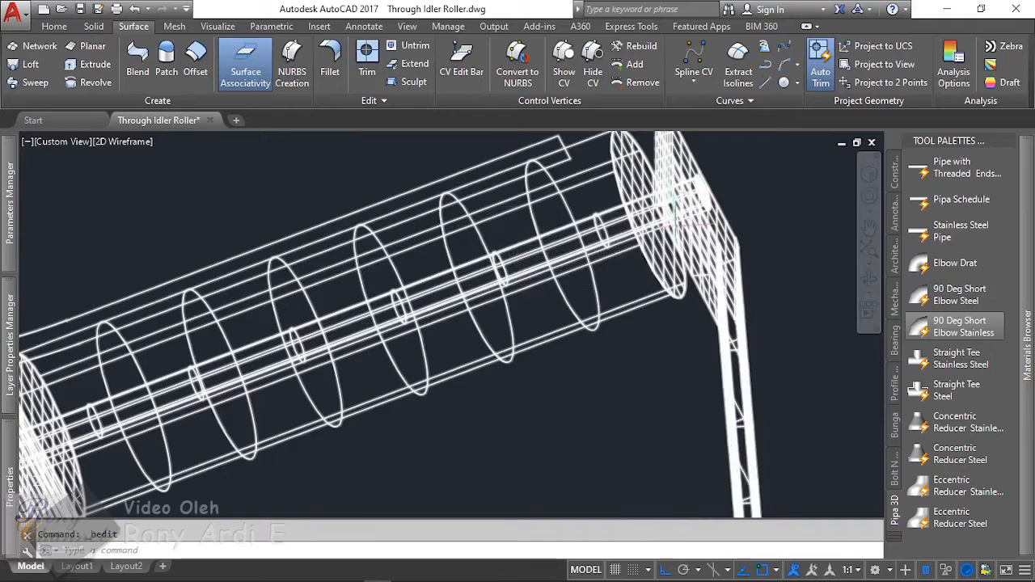
scroll(676, 234, down, 5)
shift+middle_drag(369, 279, 371, 362)
scroll(352, 245, up, 3)
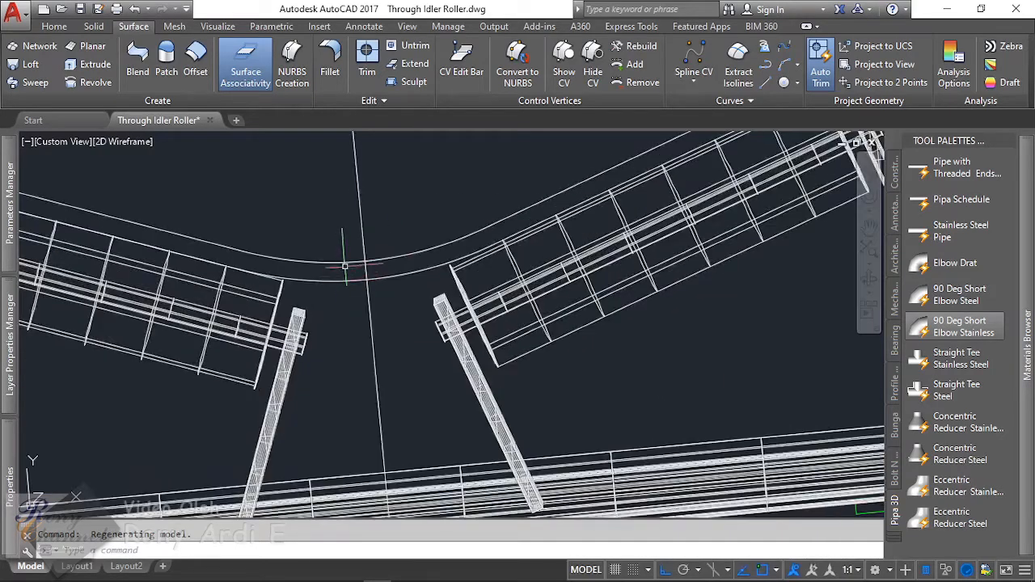
scroll(348, 268, down, 2)
Step: Review the drawing's parameters, properties and layer list, including the Defpoints layer
mouse_move(4, 348)
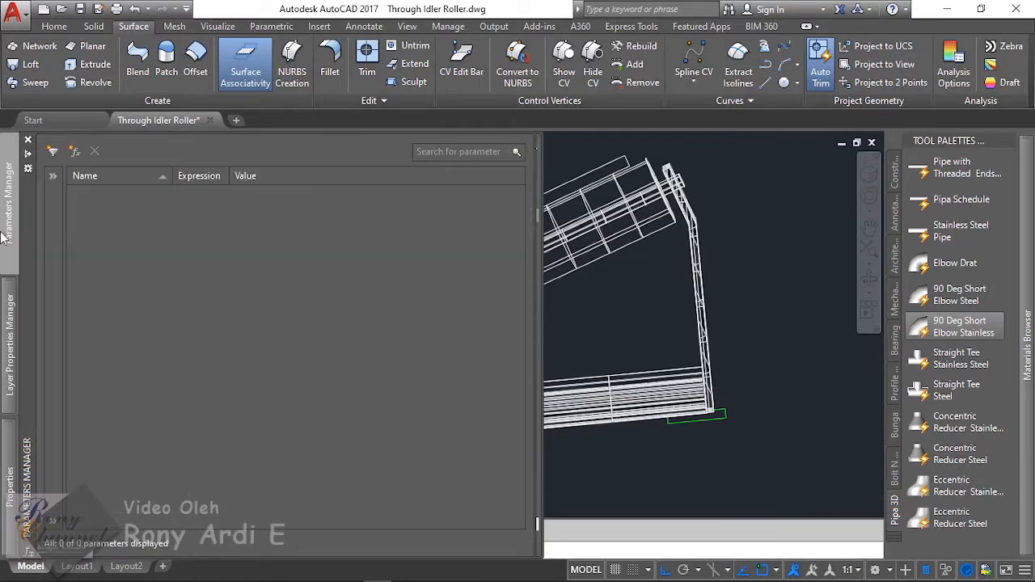
mouse_move(4, 471)
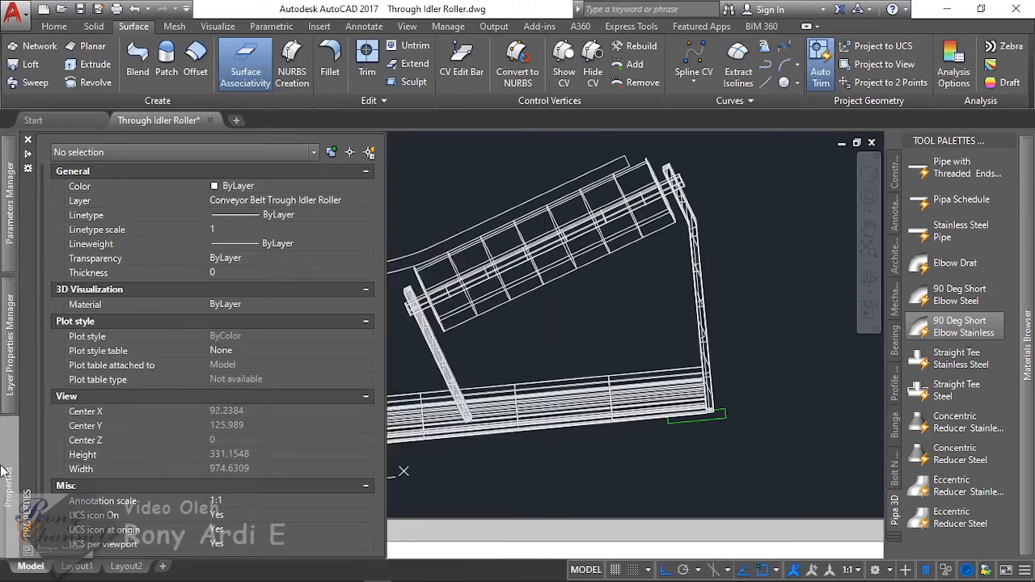
mouse_move(10, 323)
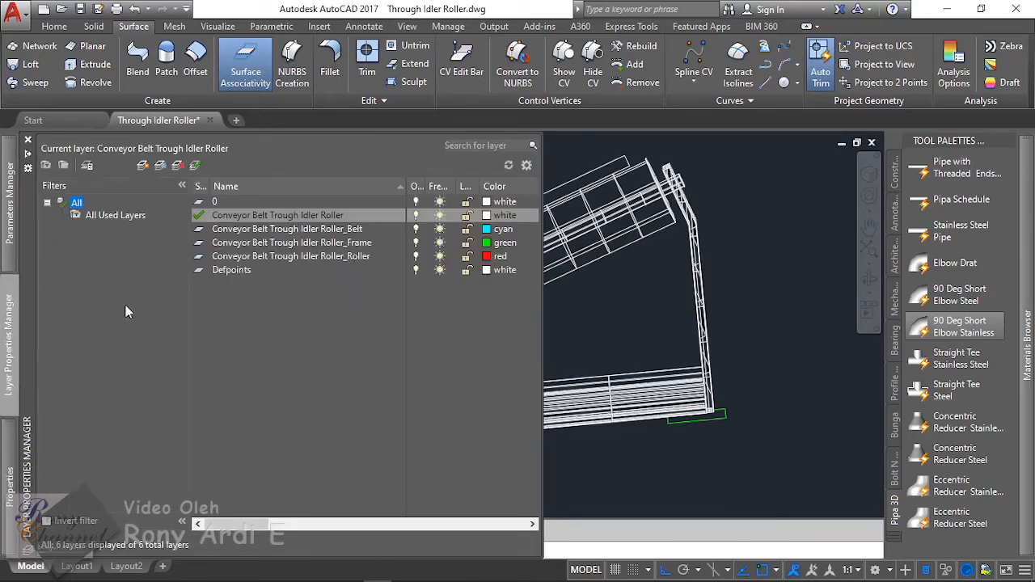
click(237, 272)
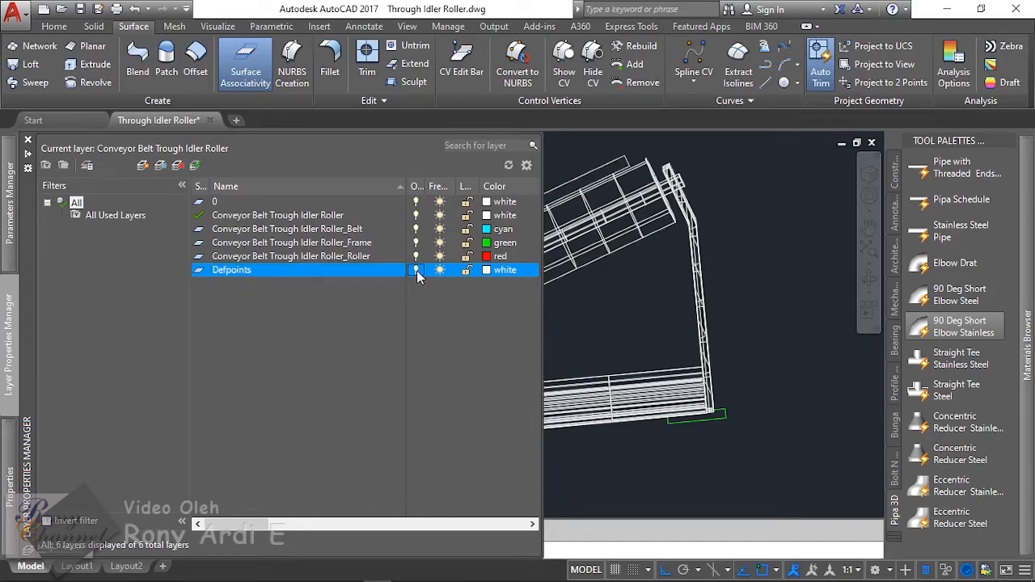
scroll(695, 194, down, 3)
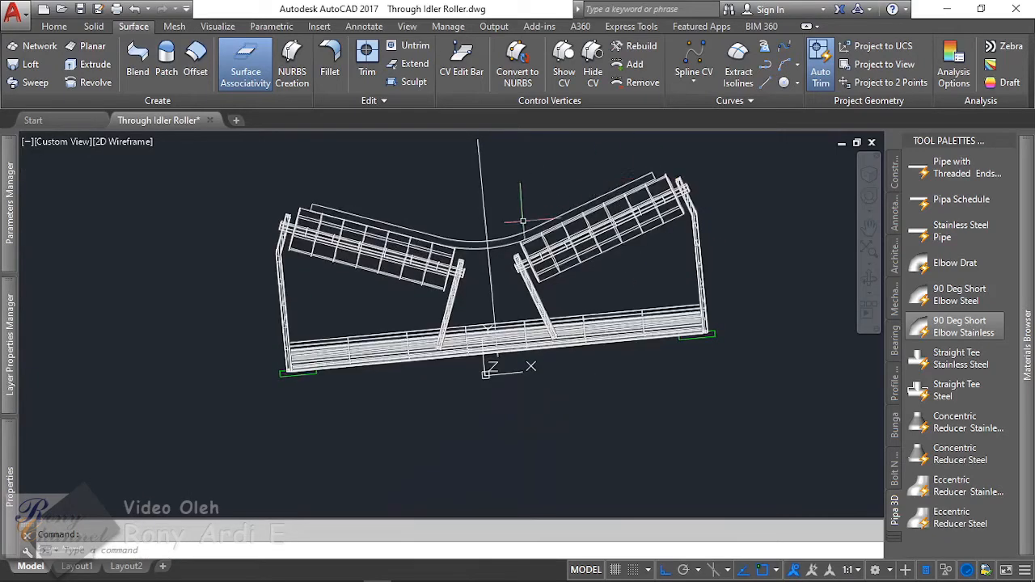
scroll(476, 208, up, 2)
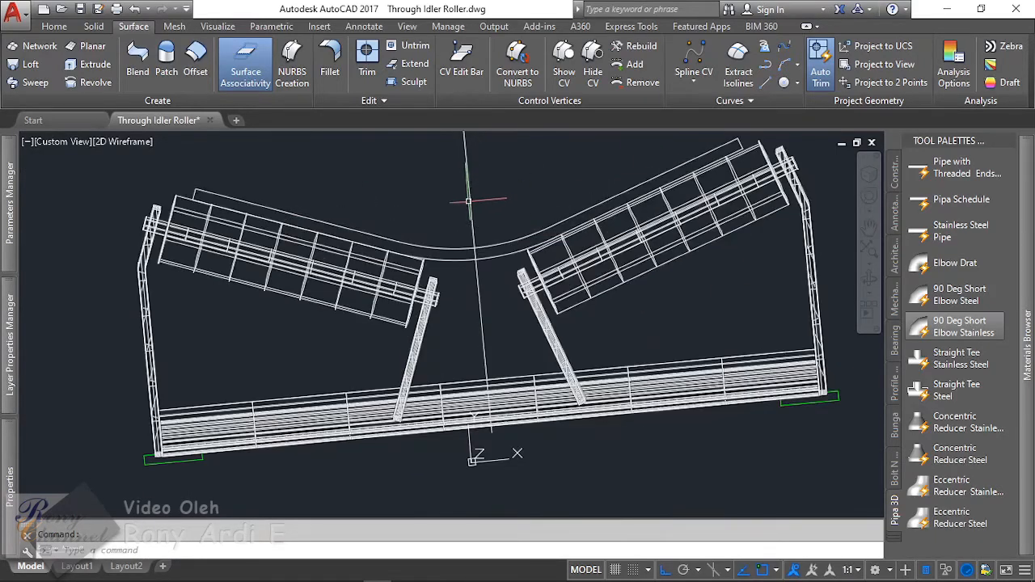
Step: Open the Conveyor Belt Trough Idler Roller block for editing and hide all its geometric constraint markers
double_click(469, 198)
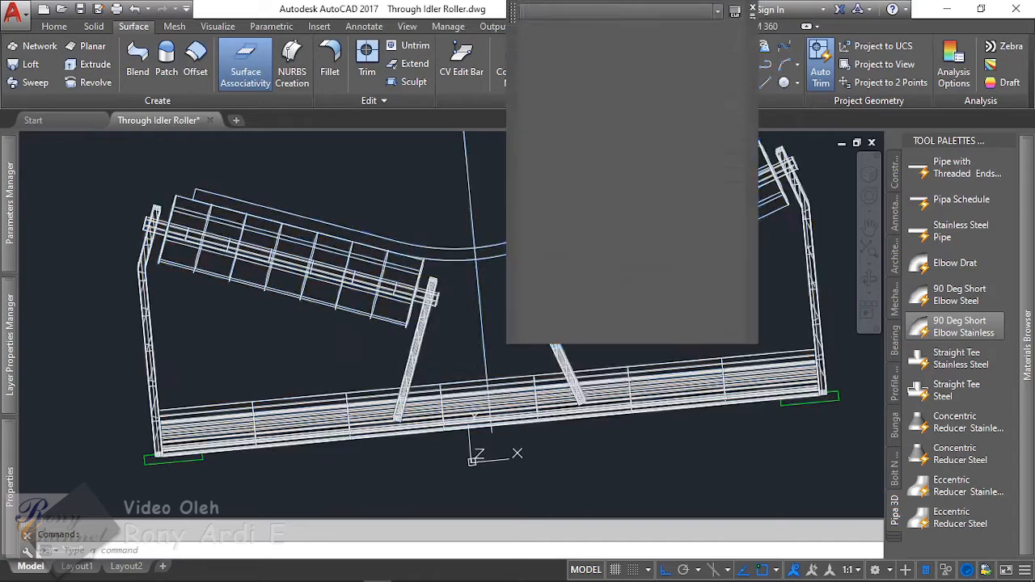
click(506, 400)
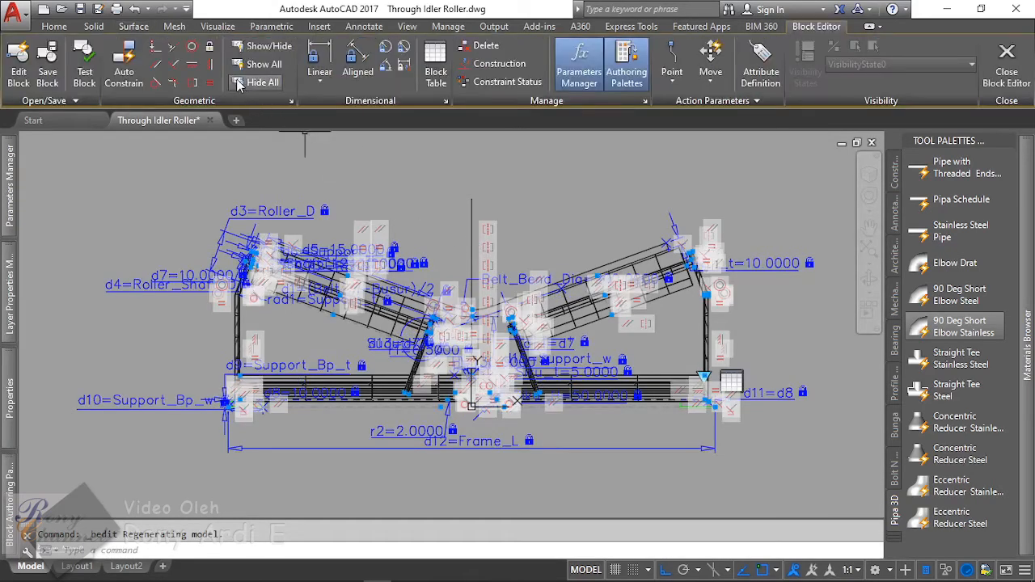
click(252, 84)
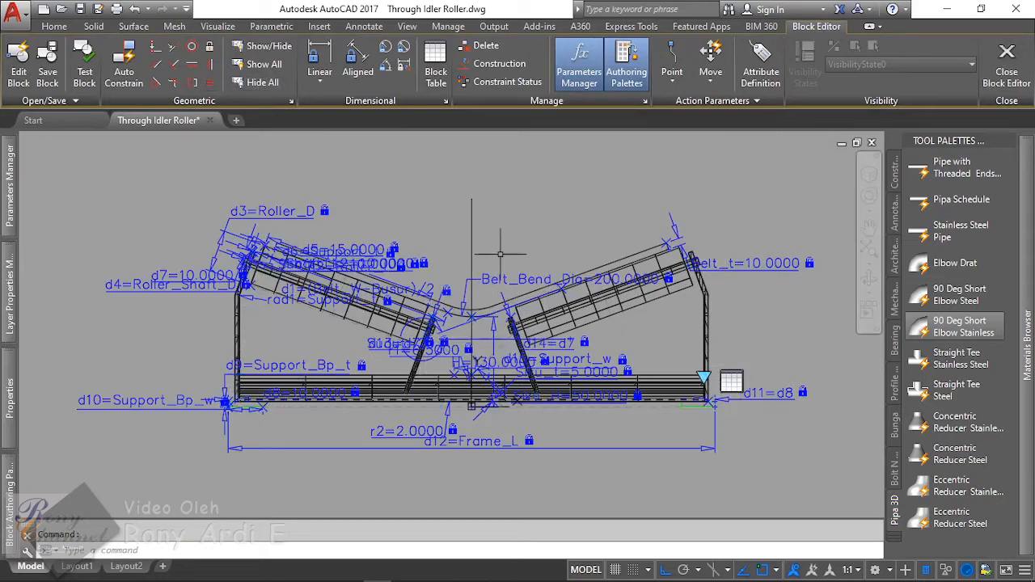
Step: Convert the vertical centre line of the block to construction geometry
click(472, 234)
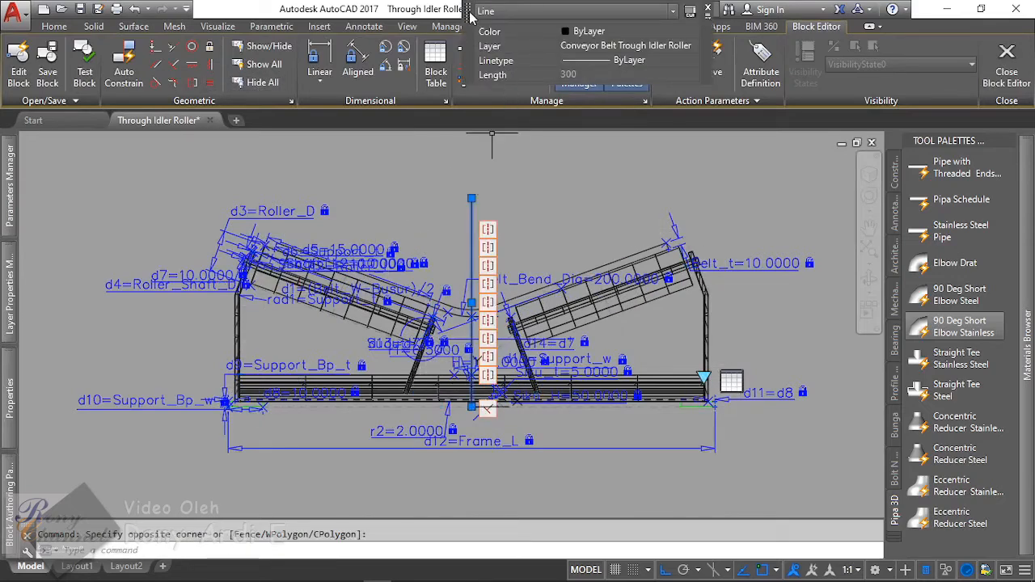
drag(472, 16, 715, 178)
click(499, 63)
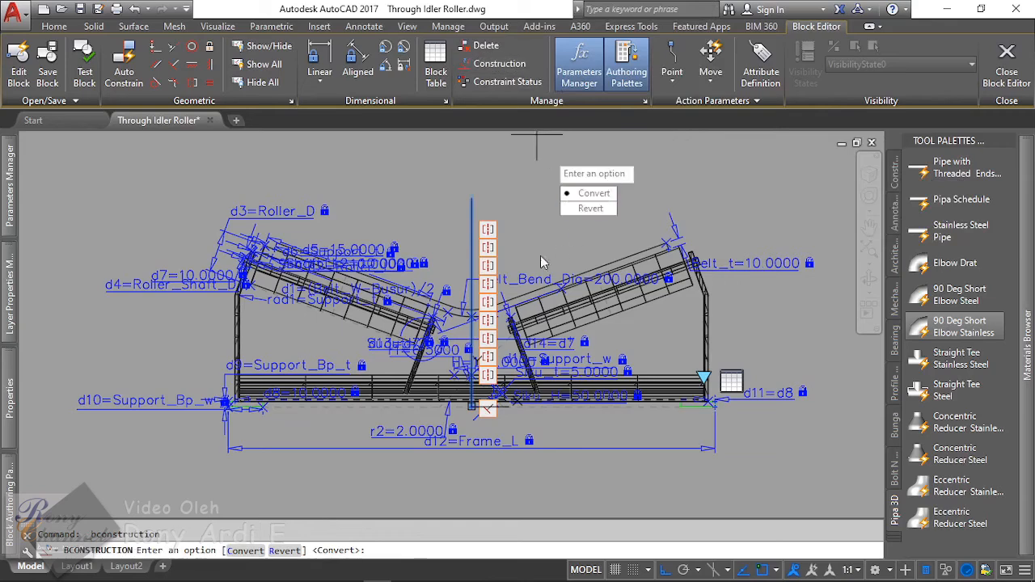
key(Return)
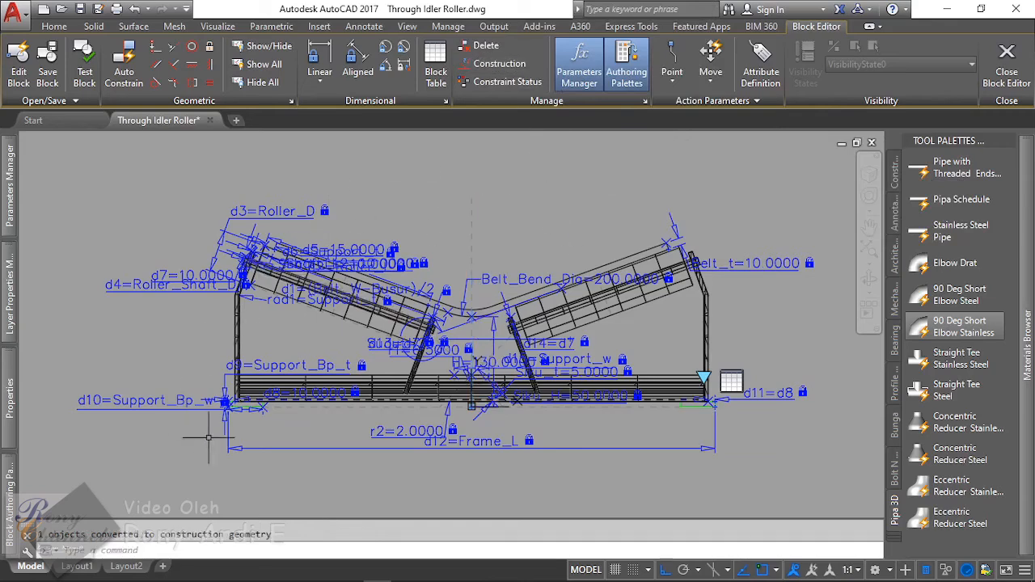
Step: Convert the two green base plate rectangles under the frame's left and right ends to construction geometry
scroll(251, 428, up, 6)
scroll(299, 324, down, 2)
click(296, 252)
click(259, 291)
scroll(203, 364, down, 5)
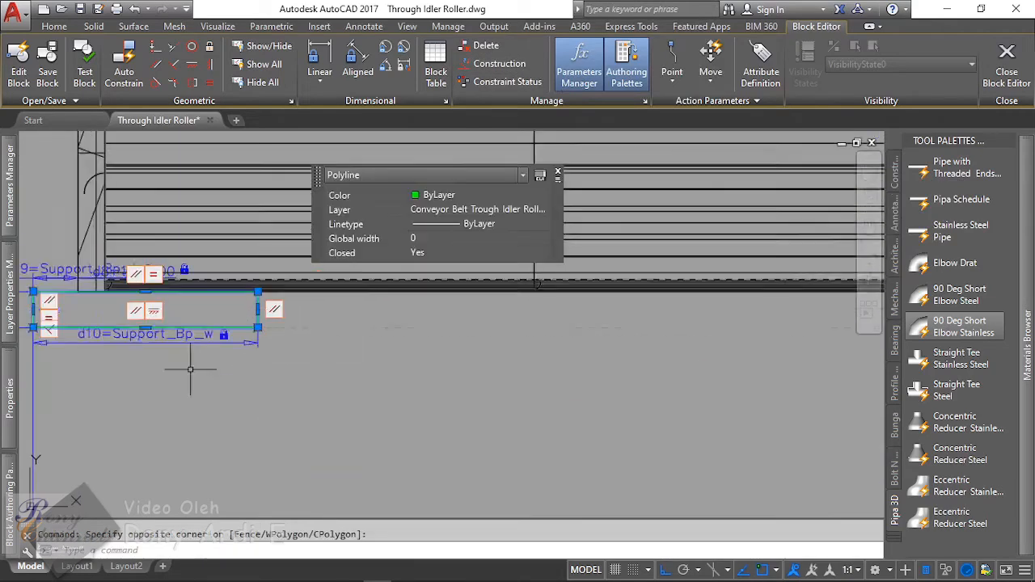
scroll(617, 421, down, 2)
scroll(618, 421, up, 8)
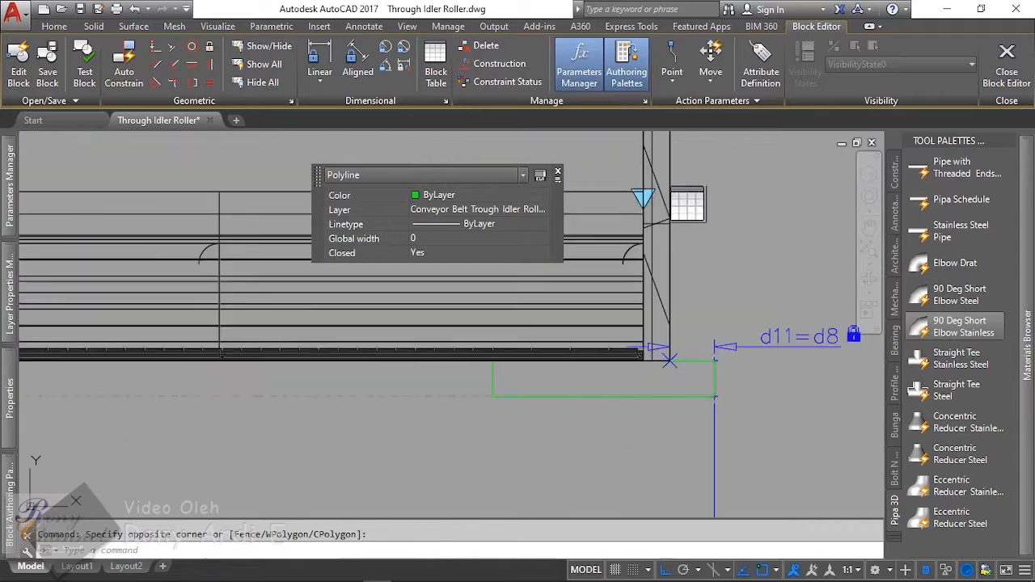
click(491, 382)
click(465, 229)
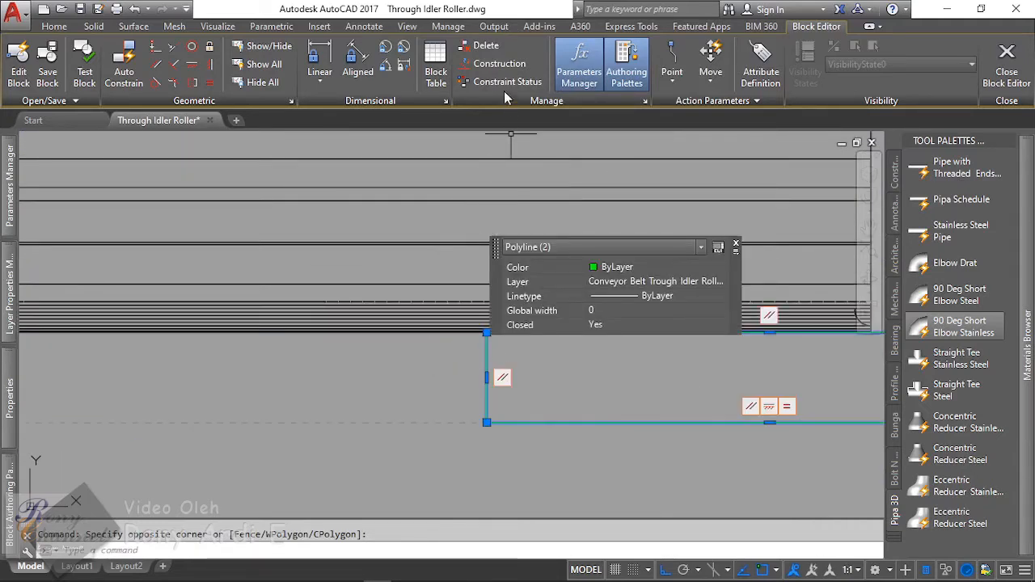
click(495, 63)
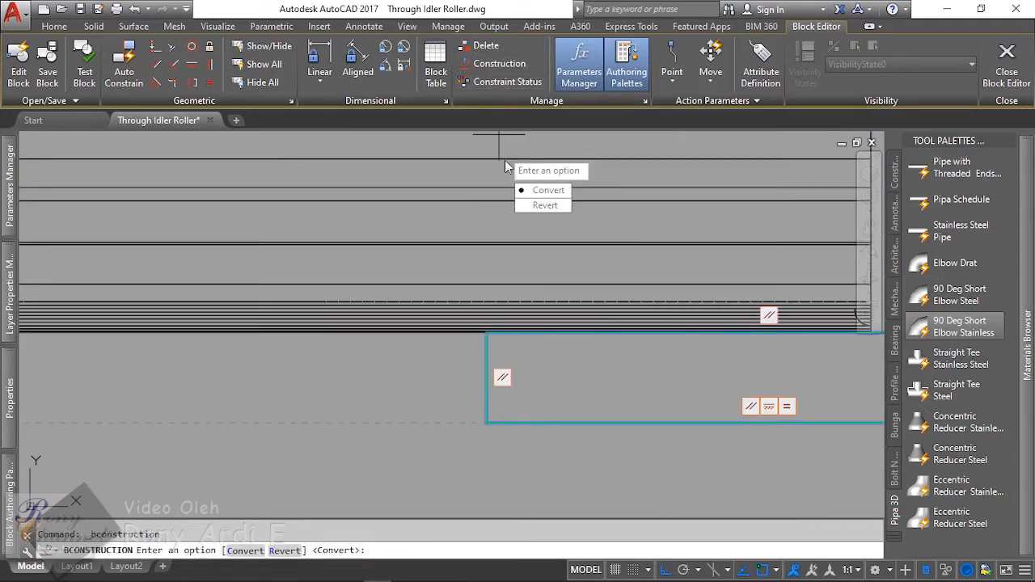
click(547, 190)
scroll(468, 344, down, 4)
scroll(692, 331, down, 2)
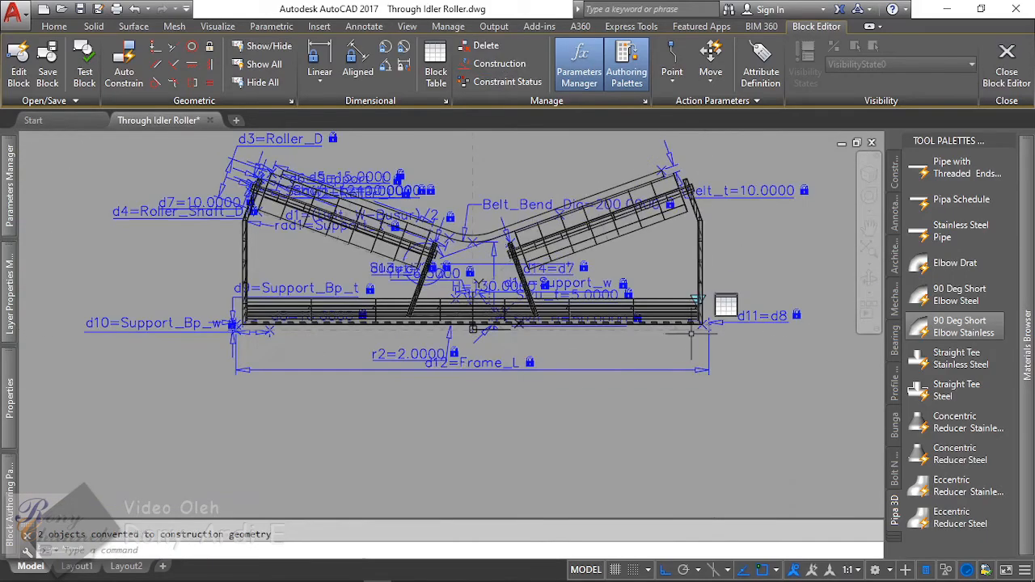
Step: Examine the left base plate's construction rectangle and its dimensions under the frame in 3D
mouse_move(453, 382)
shift+middle_down()
mouse_move(485, 283)
mouse_move(485, 318)
mouse_move(470, 336)
shift+middle_up()
scroll(469, 336, up, 6)
scroll(331, 393, up, 3)
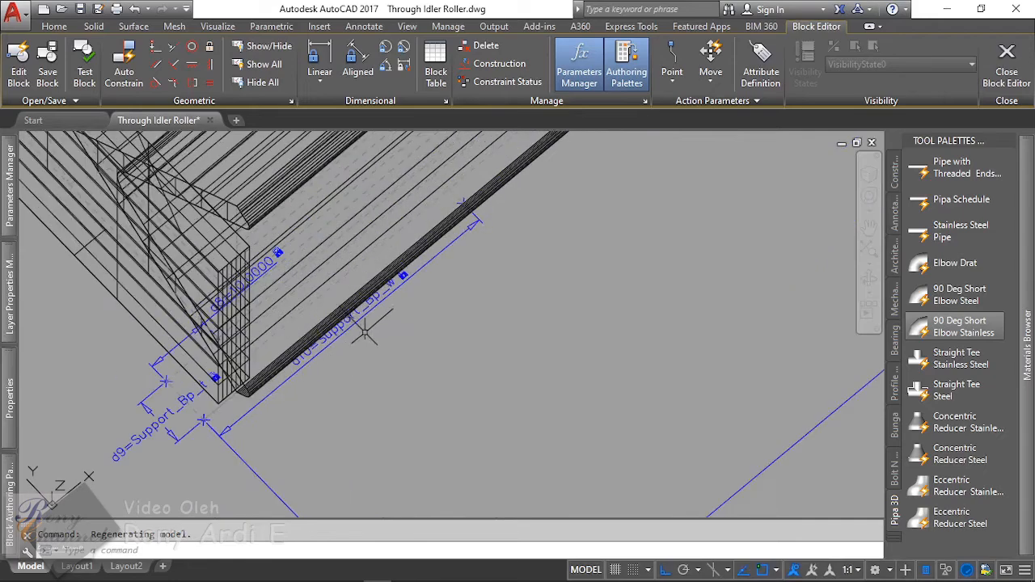
scroll(203, 421, up, 2)
scroll(283, 247, up, 2)
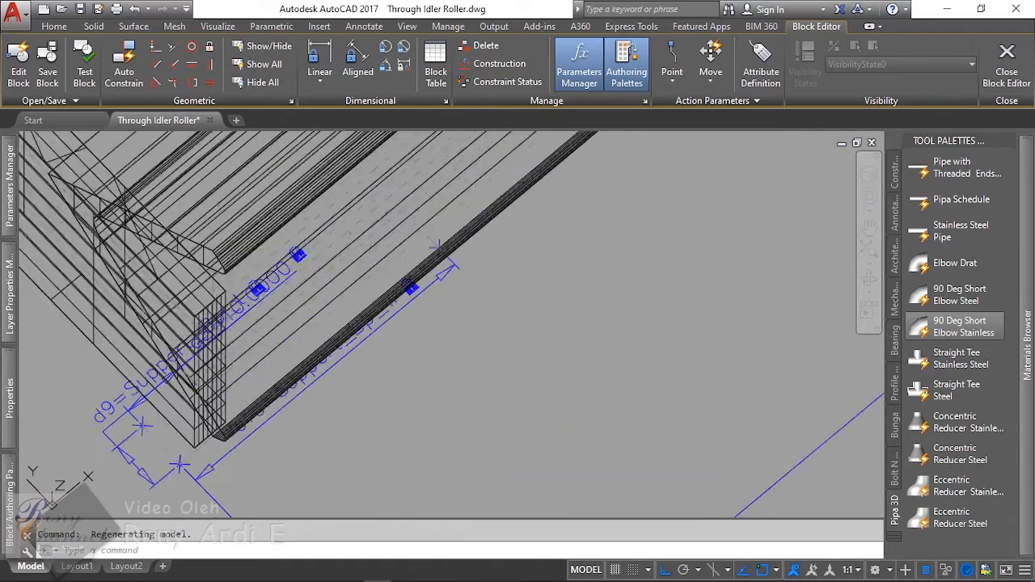
scroll(283, 247, down, 5)
shift+middle_drag(277, 363, 311, 403)
scroll(277, 268, up, 6)
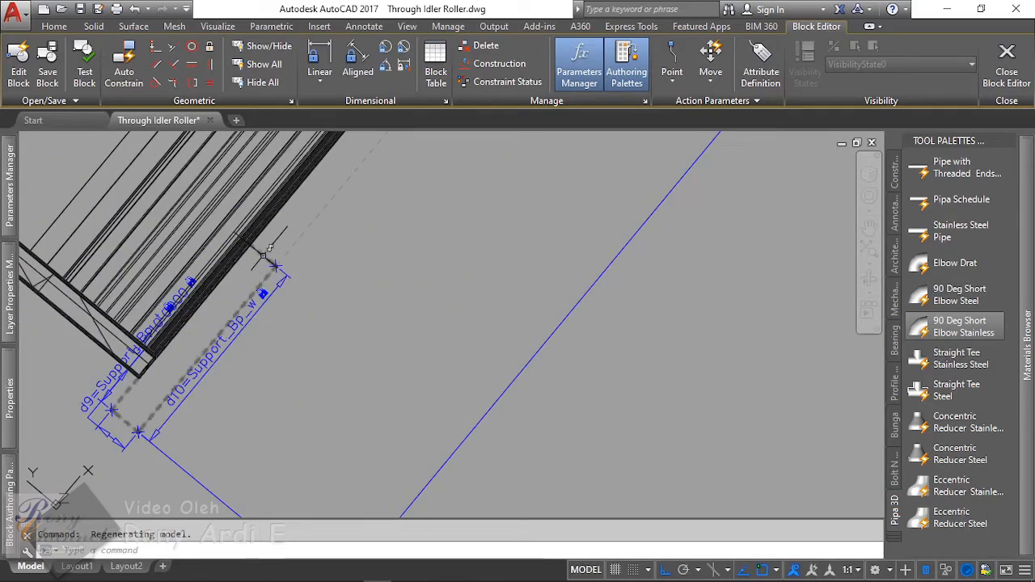
click(205, 351)
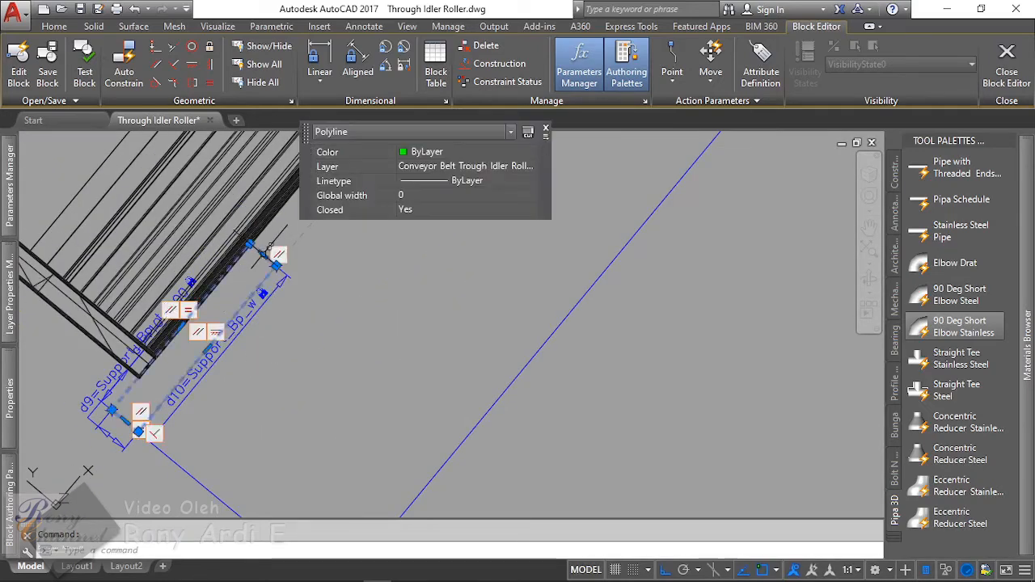
mouse_move(207, 348)
middle_down()
mouse_move(210, 331)
mouse_move(244, 356)
middle_up()
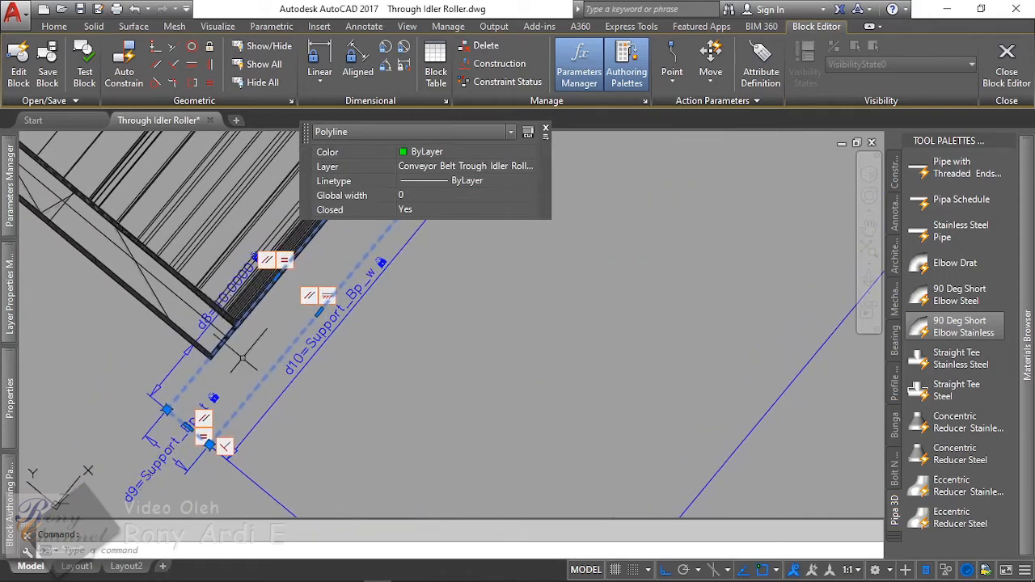
key(Escape)
click(94, 28)
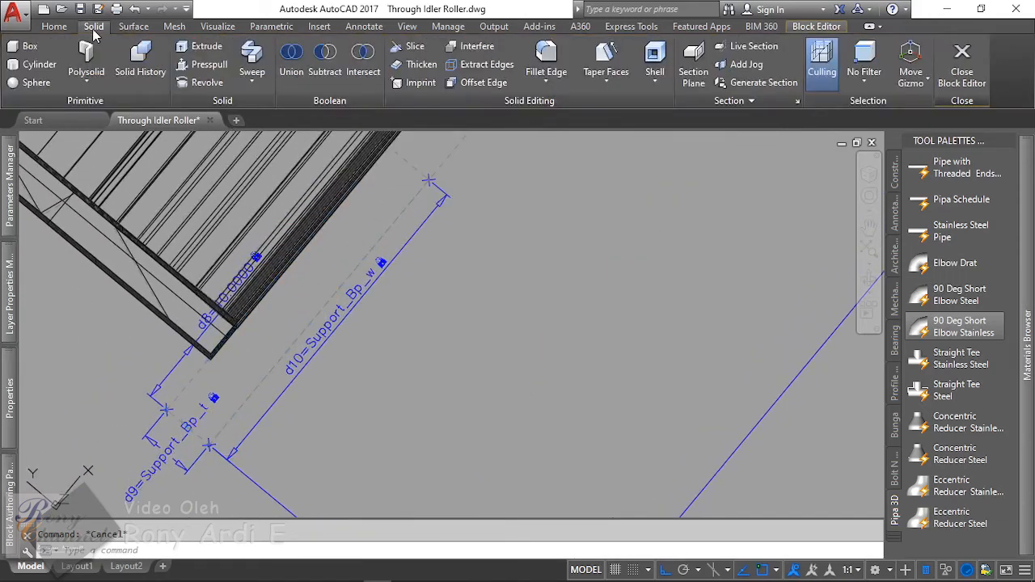
click(128, 28)
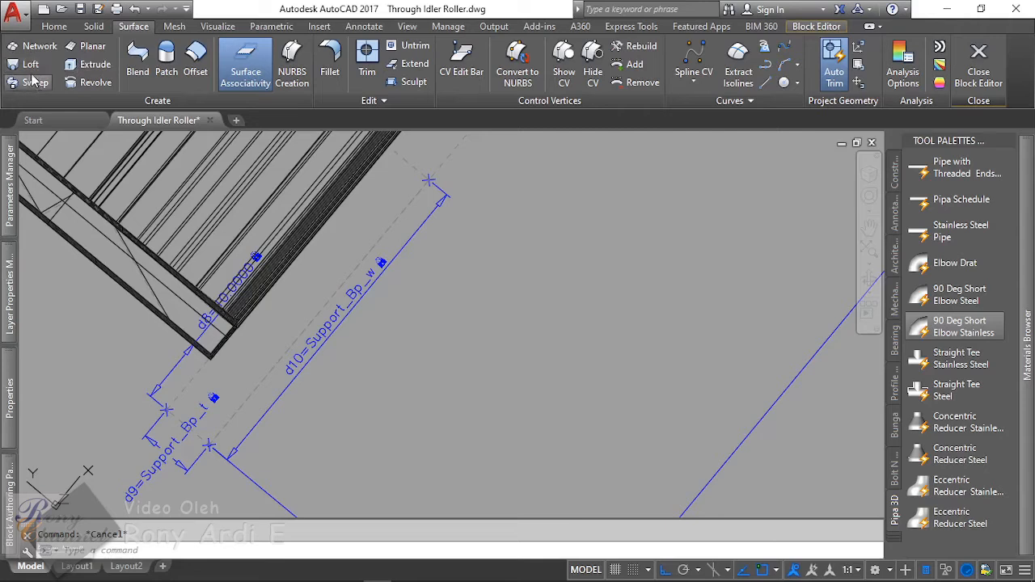
click(166, 65)
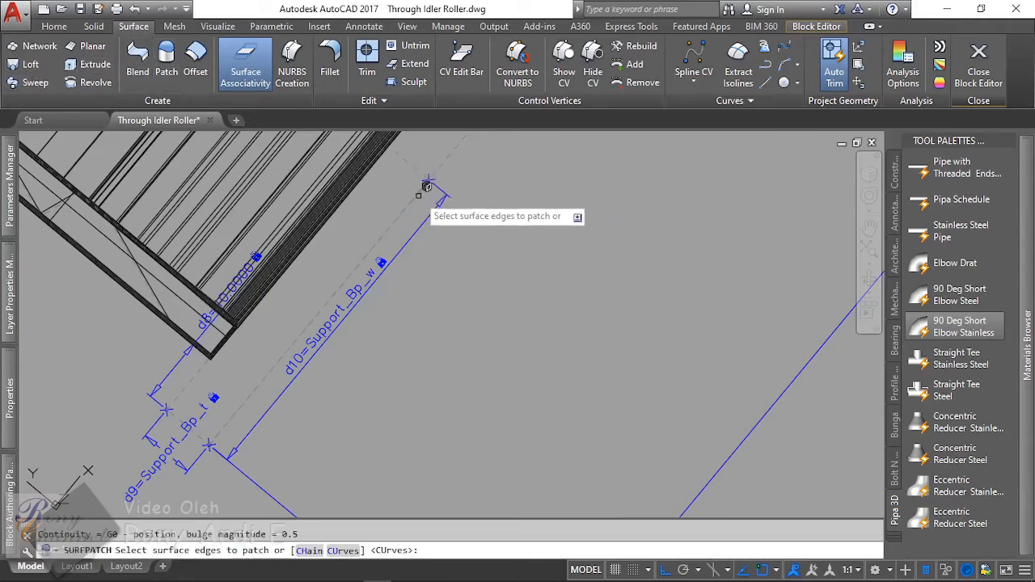
click(29, 63)
scroll(201, 433, up, 2)
scroll(165, 406, down, 2)
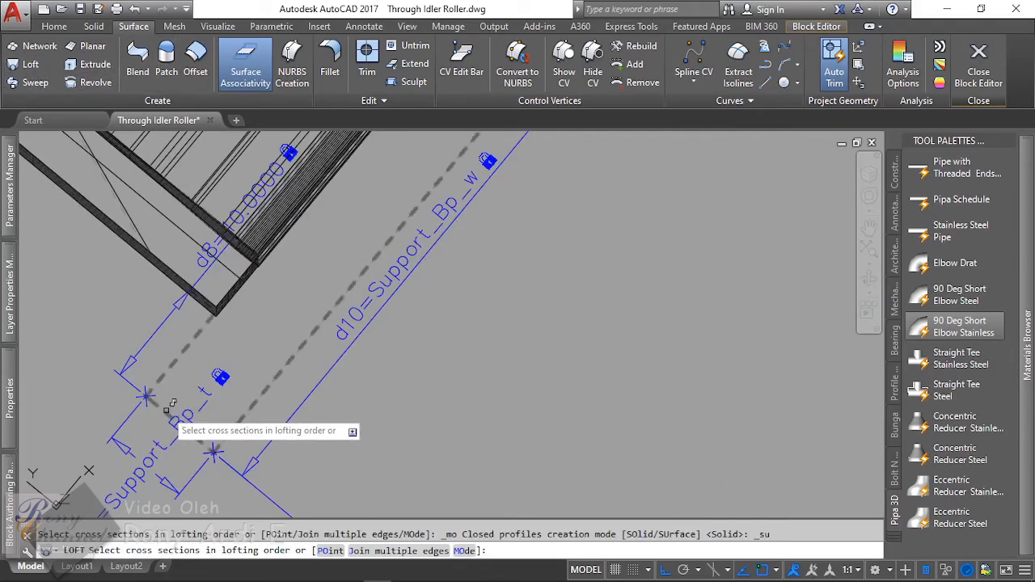
click(166, 406)
scroll(234, 400, down, 2)
scroll(341, 263, up, 2)
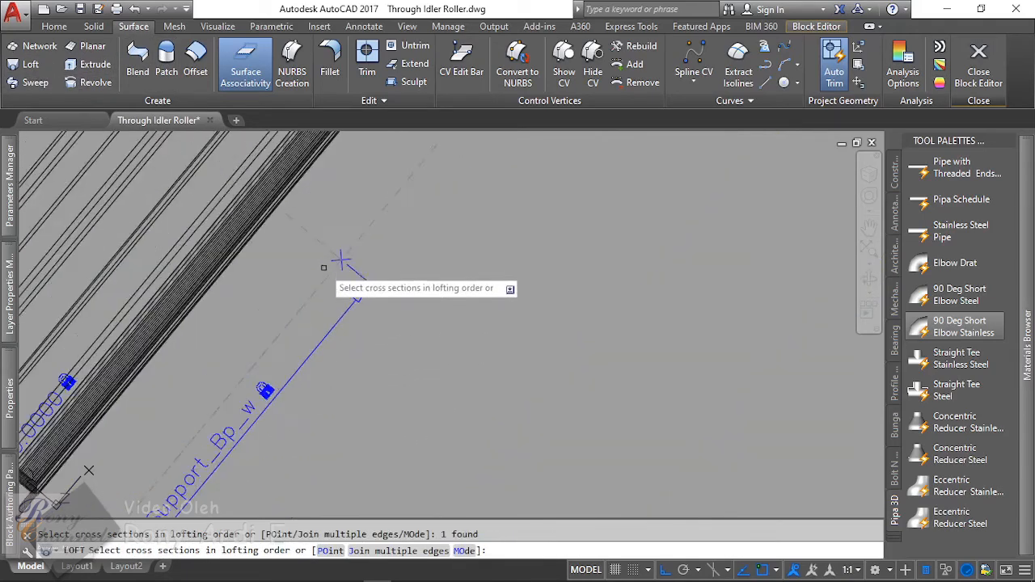
click(316, 234)
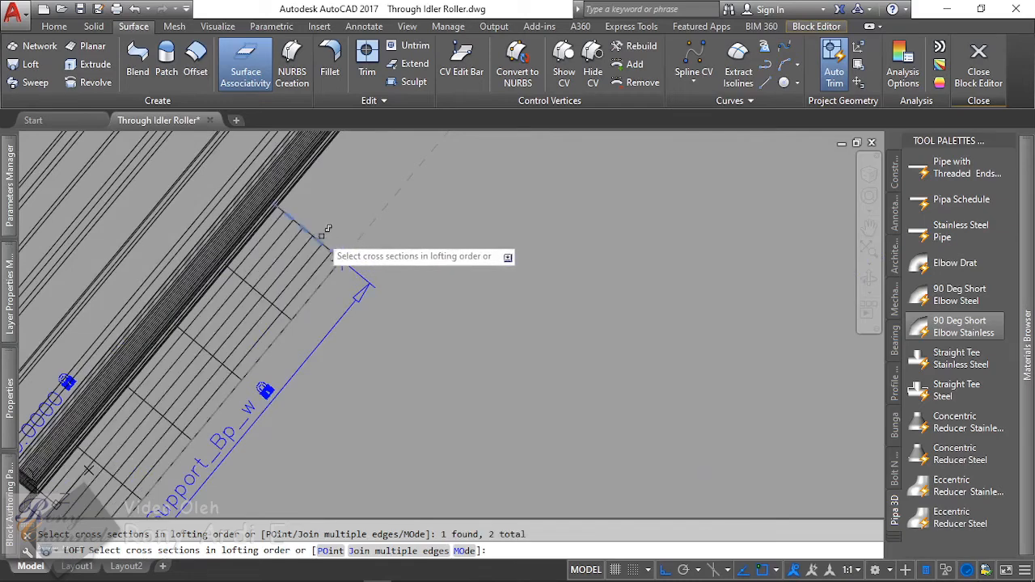
scroll(400, 231, down, 2)
key(Return)
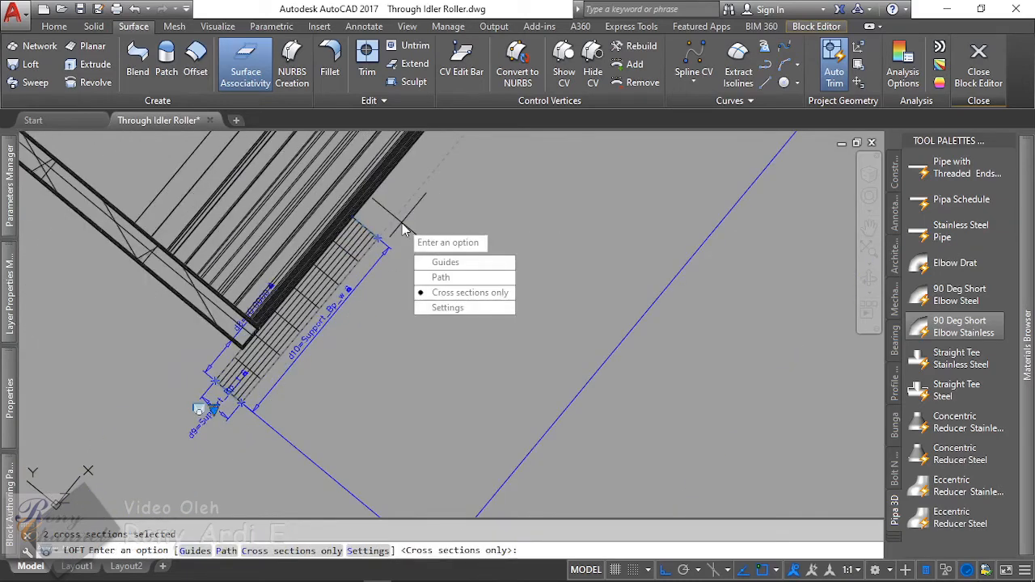
key(Escape)
Step: Make the Conveyor Belt Trough Idler Roller layer current and loft a surface between the left base plate rectangle's two short edges
mouse_move(4, 319)
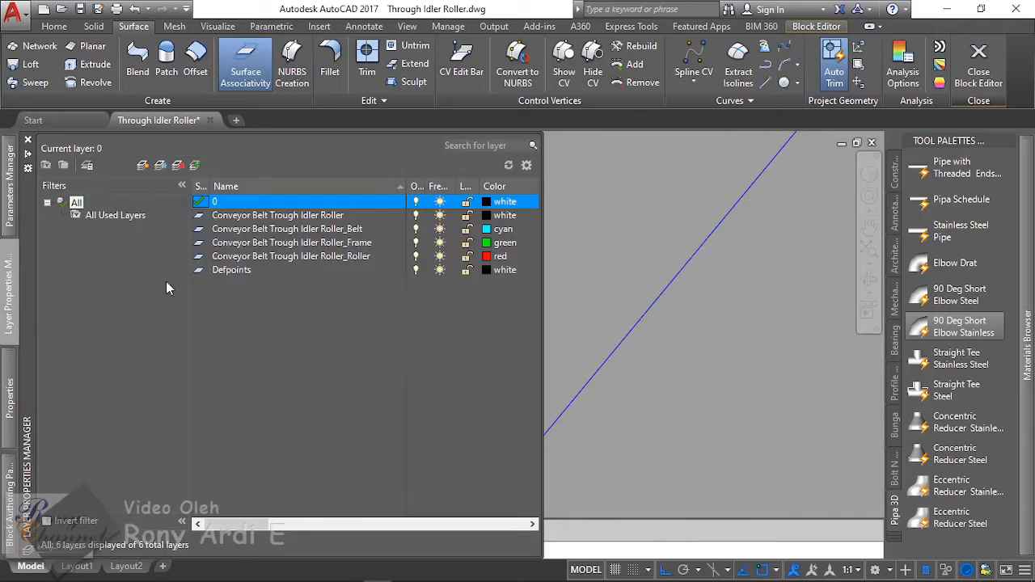
double_click(309, 216)
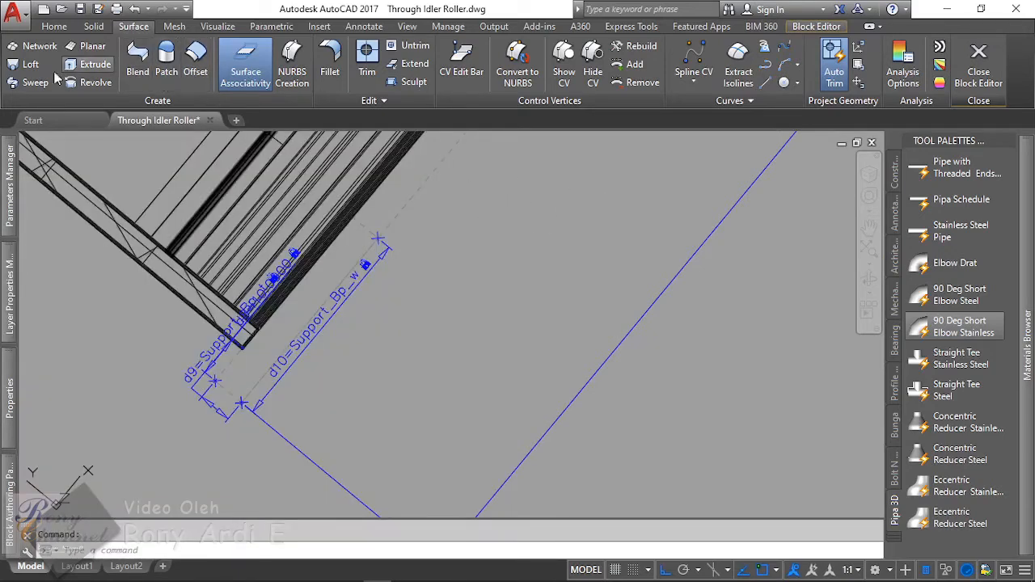
click(31, 64)
scroll(199, 380, up, 3)
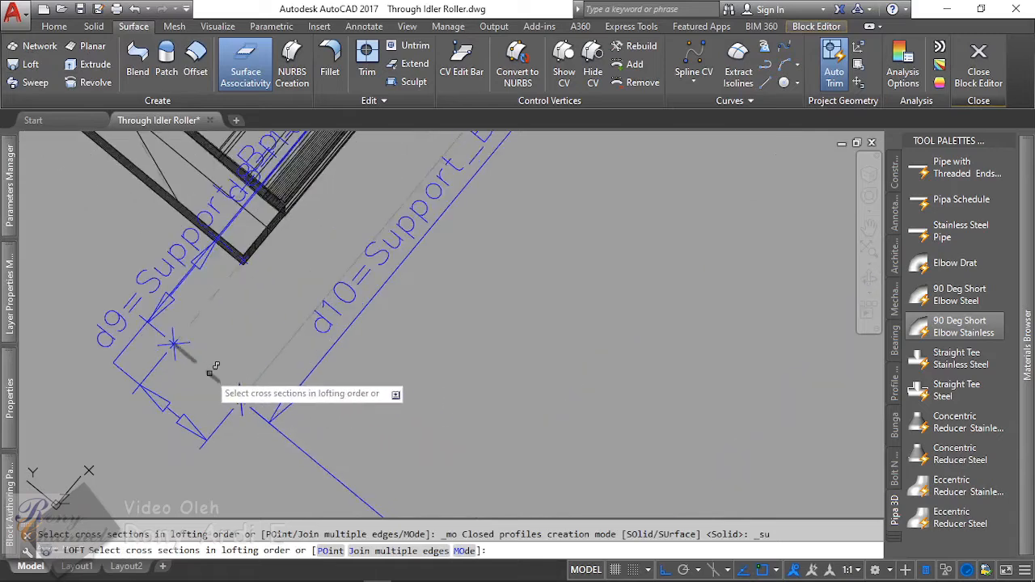
click(211, 371)
scroll(326, 400, down, 3)
scroll(391, 236, up, 3)
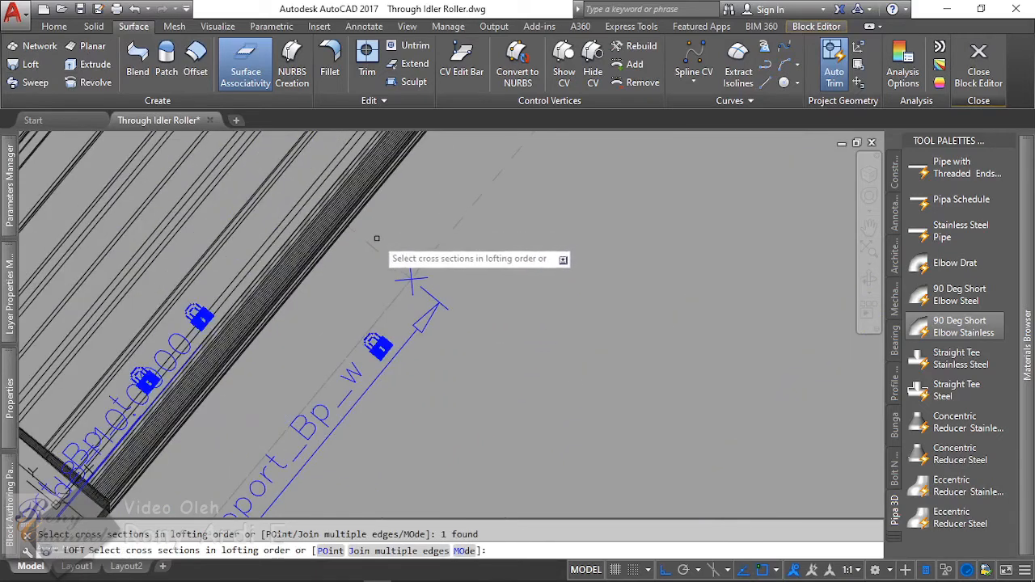
click(377, 240)
key(Return)
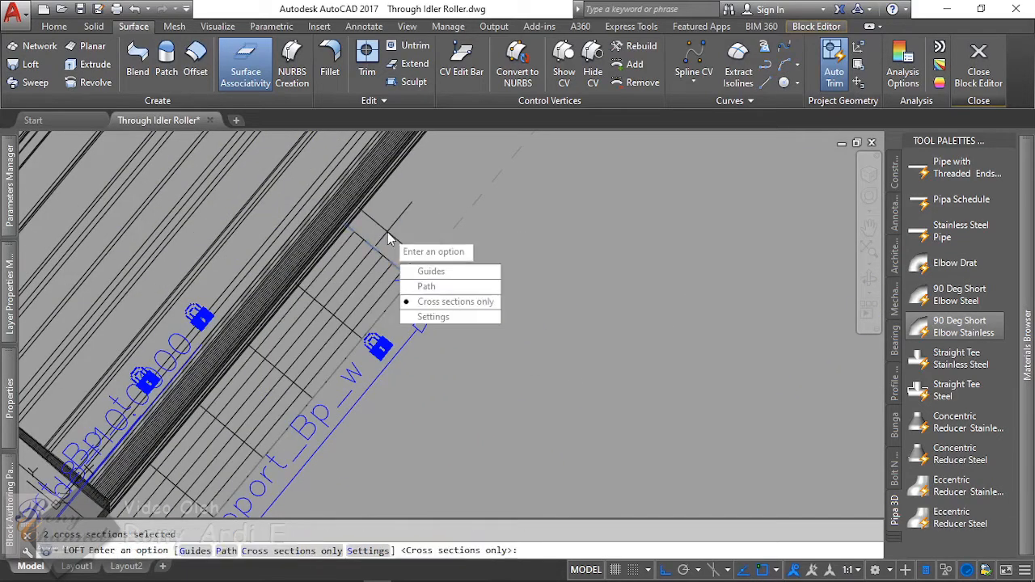
key(Return)
scroll(411, 279, down, 6)
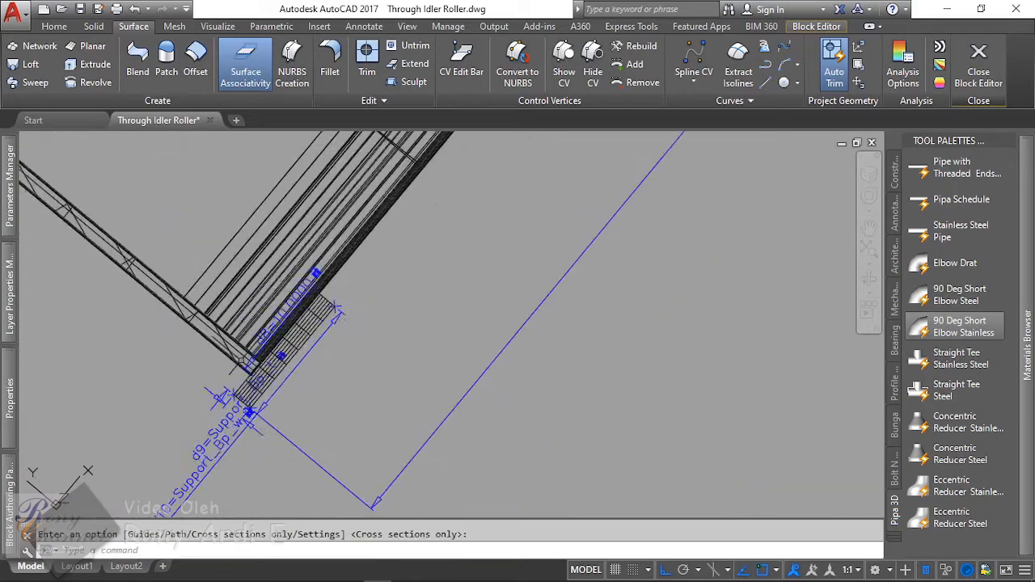
Step: Loft a surface between the two short edges of the right base plate rectangle
scroll(433, 281, up, 5)
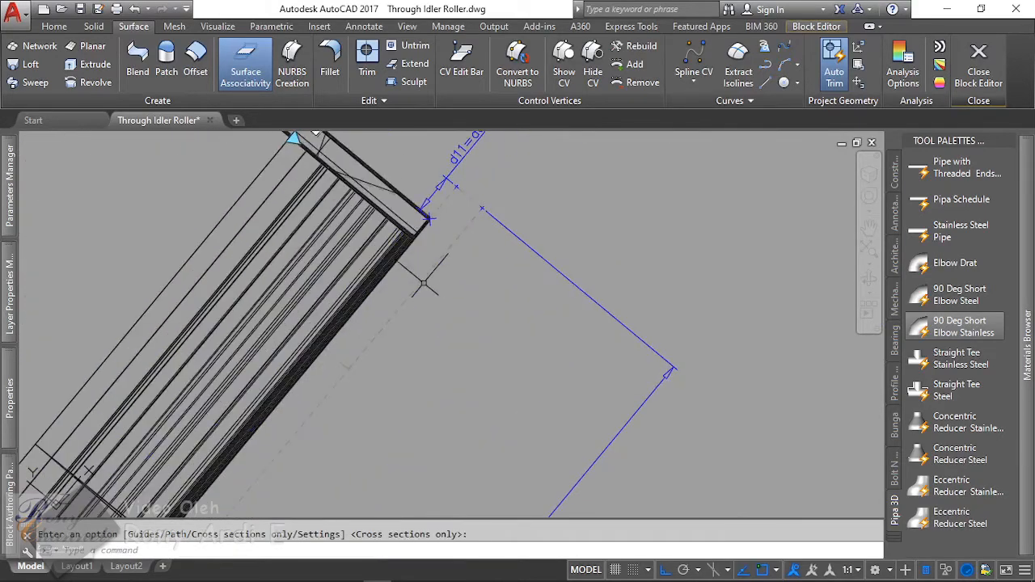
key(Return)
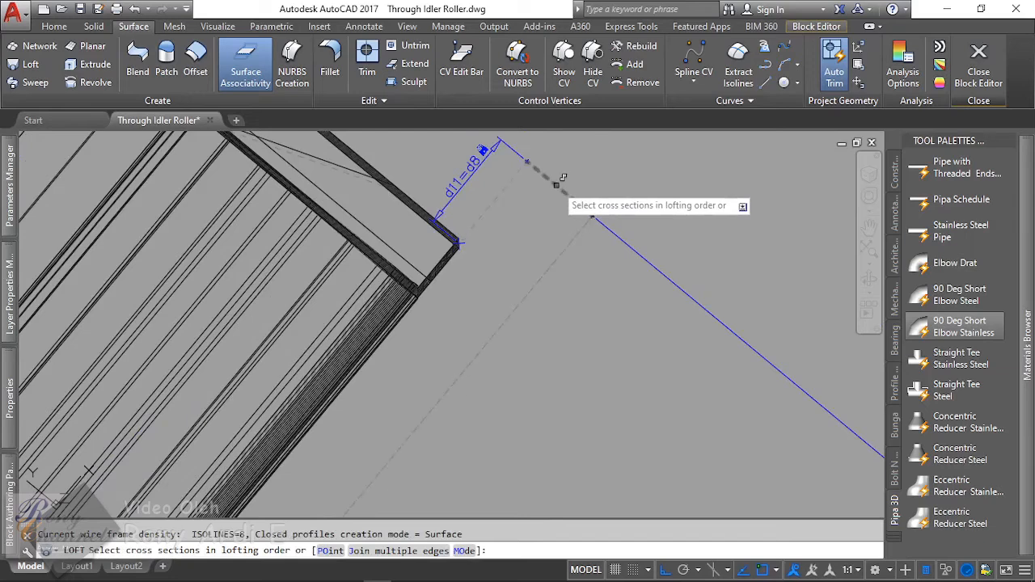
click(570, 206)
scroll(524, 291, down, 2)
scroll(521, 291, up, 2)
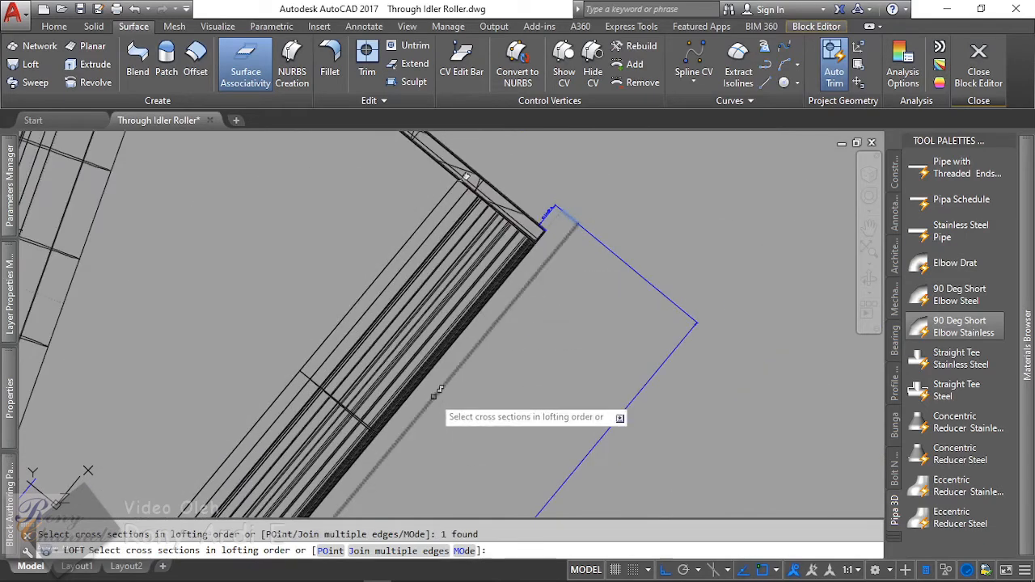
scroll(499, 340, up, 2)
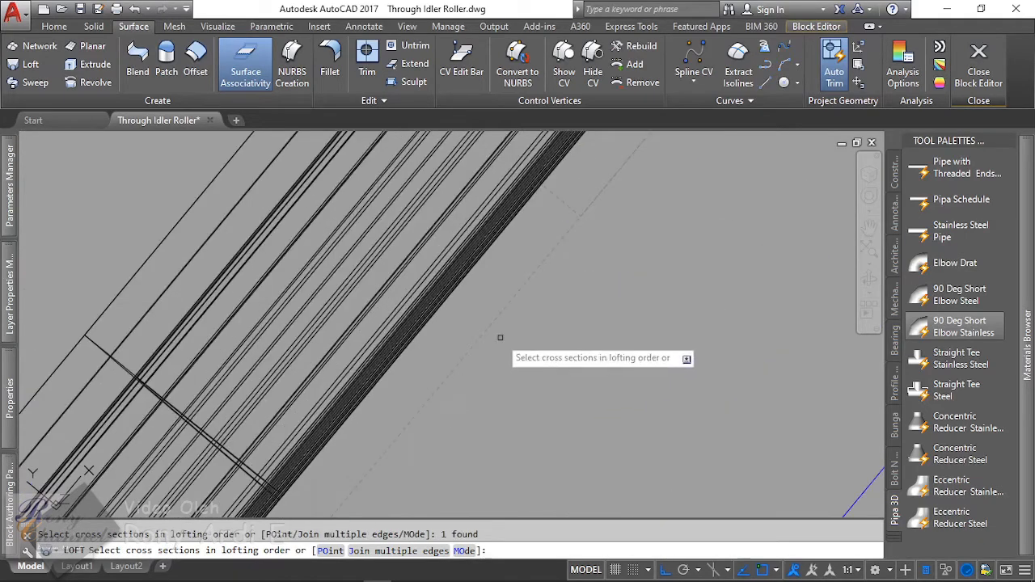
click(568, 204)
key(Return)
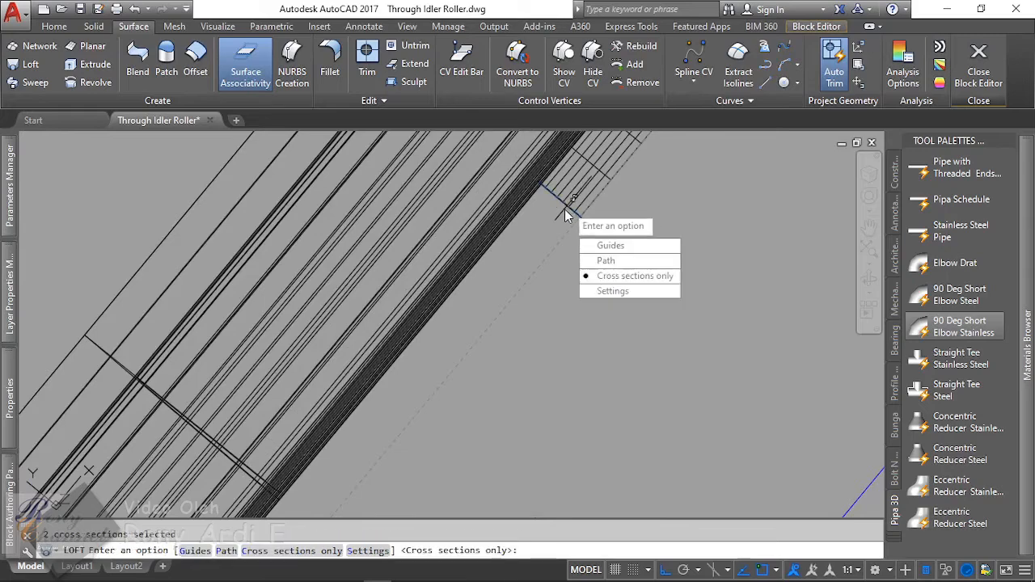
key(Escape)
Step: Convert the right base plate's lofted surface to construction geometry
click(588, 164)
scroll(588, 164, down, 4)
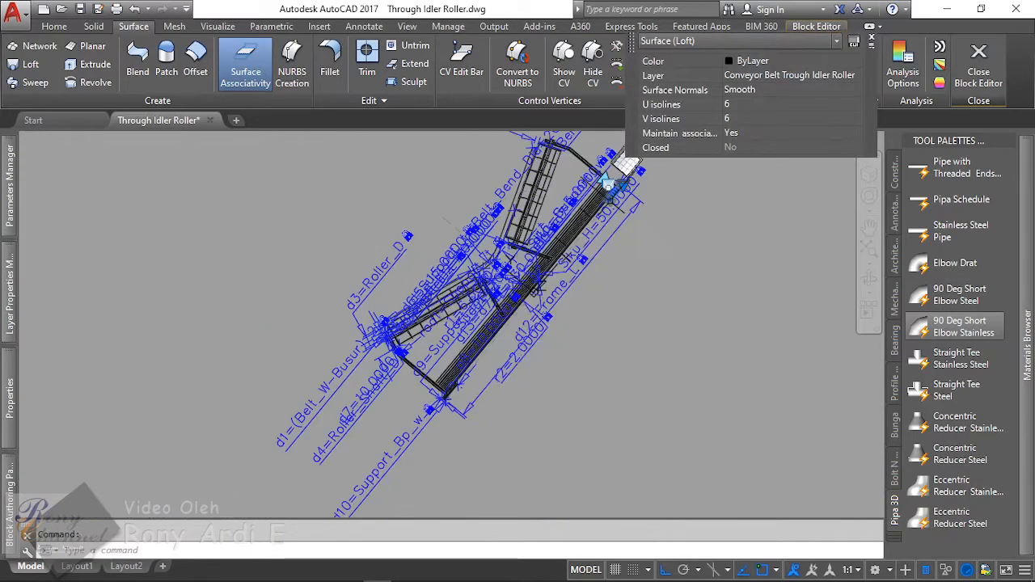
scroll(462, 427, up, 2)
scroll(409, 209, up, 4)
click(436, 219)
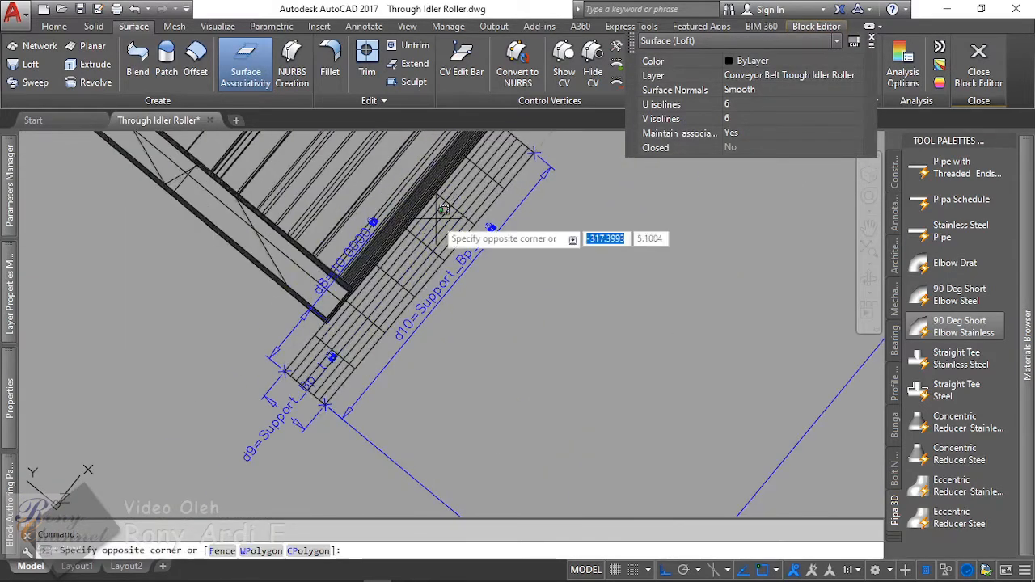
click(808, 29)
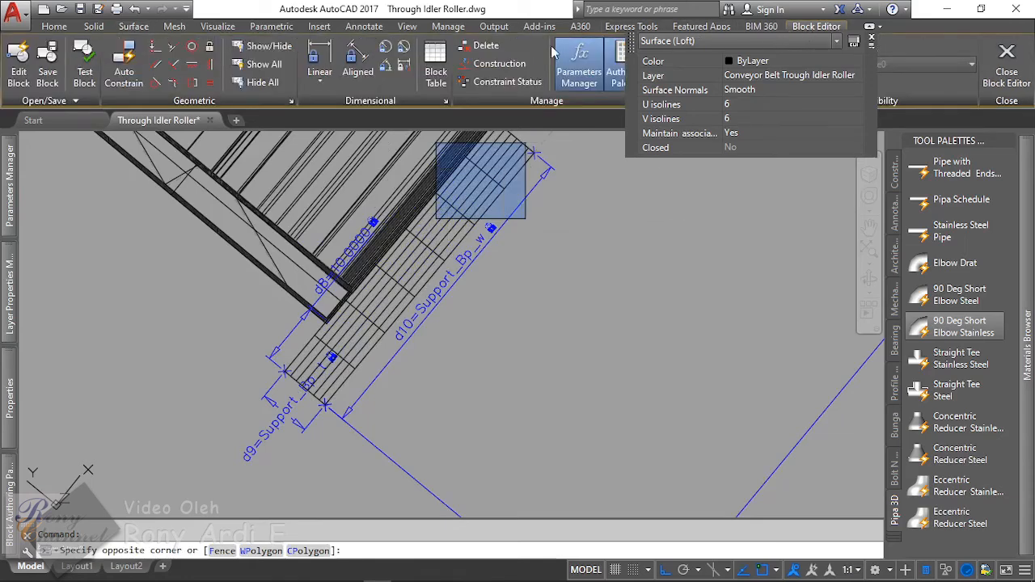
click(498, 64)
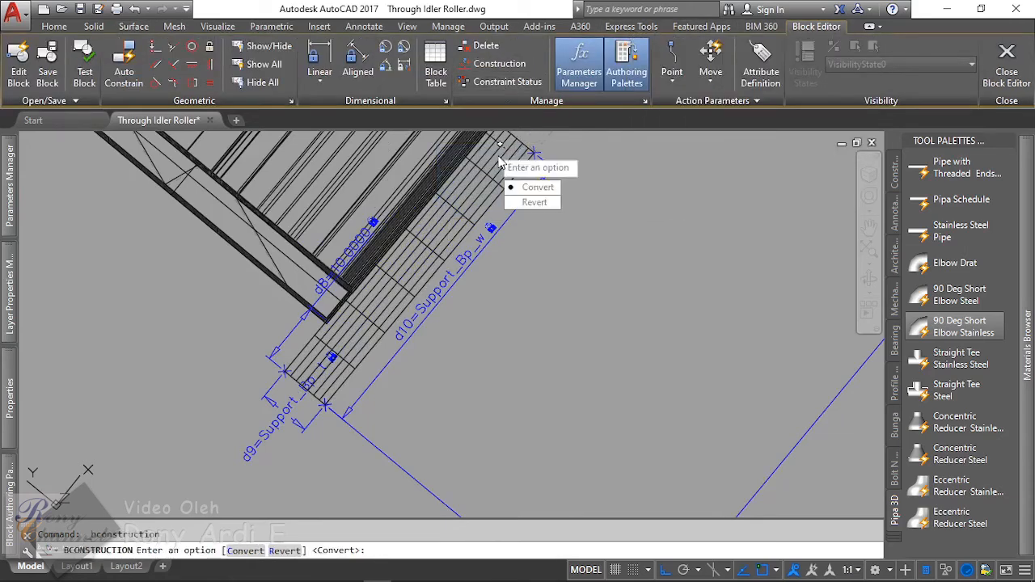
click(530, 187)
Step: Convert the left base plate's lofted surface to construction geometry
scroll(485, 166, up, 2)
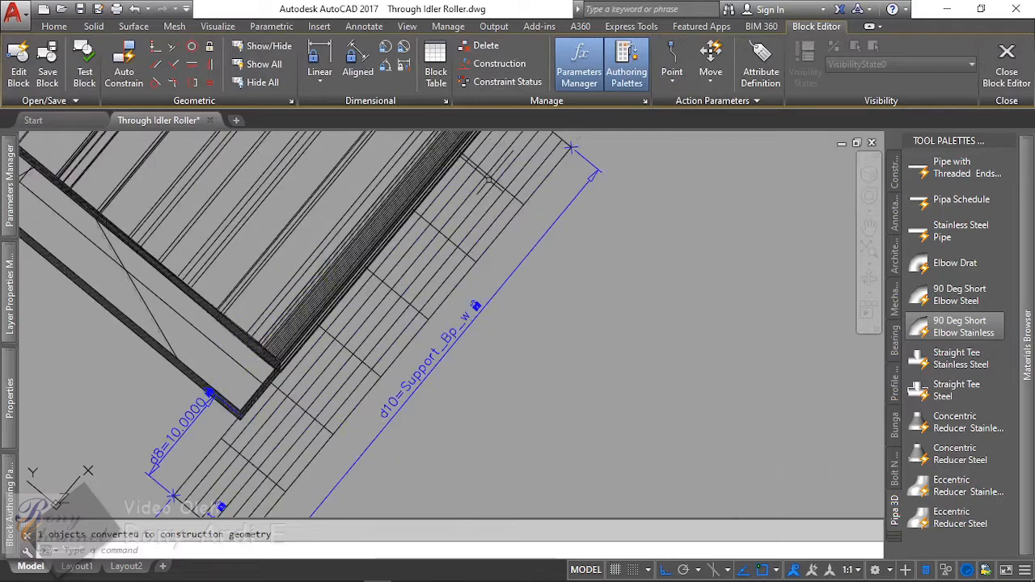
click(490, 176)
click(497, 137)
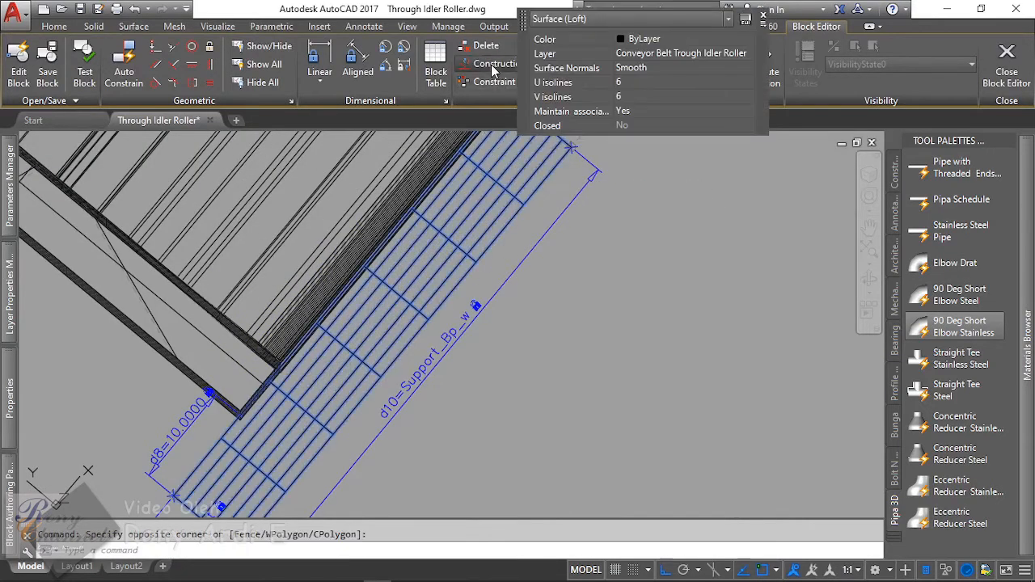
click(492, 64)
click(559, 193)
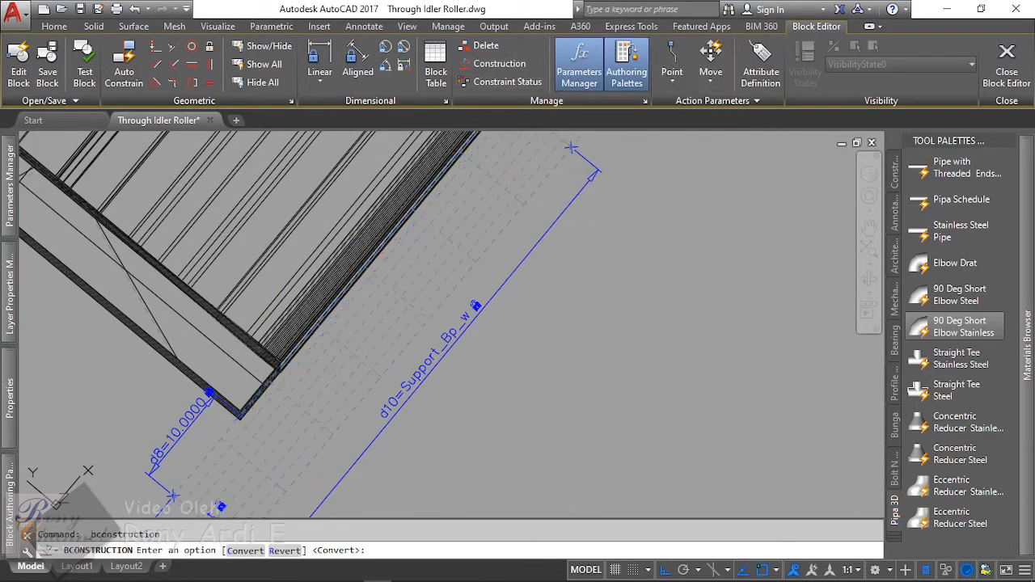
Step: Examine the construction surfaces of the base plates at both ends of the frame
scroll(590, 209, down, 2)
scroll(477, 235, up, 4)
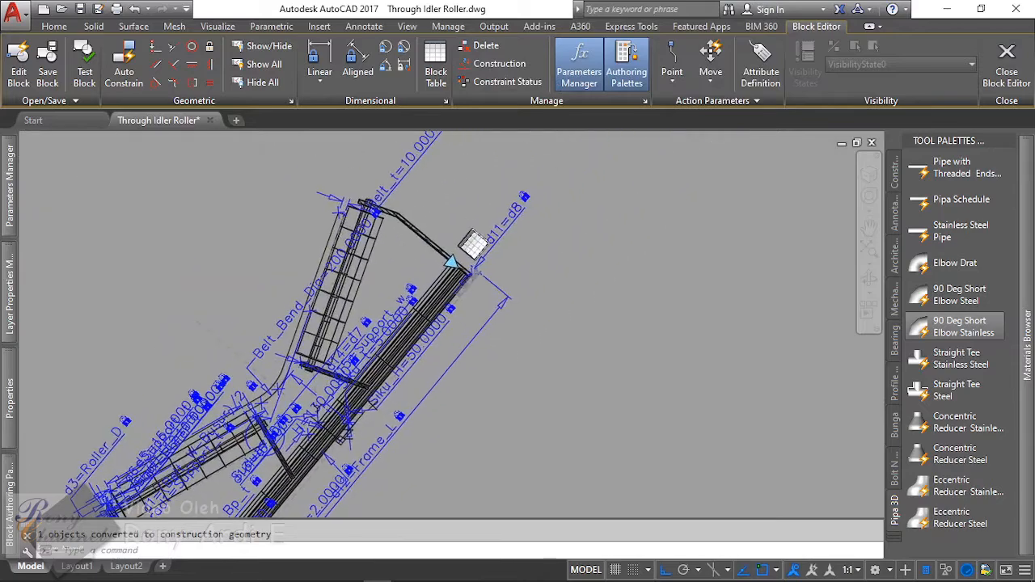
scroll(477, 219, down, 3)
scroll(477, 213, up, 3)
scroll(477, 214, down, 2)
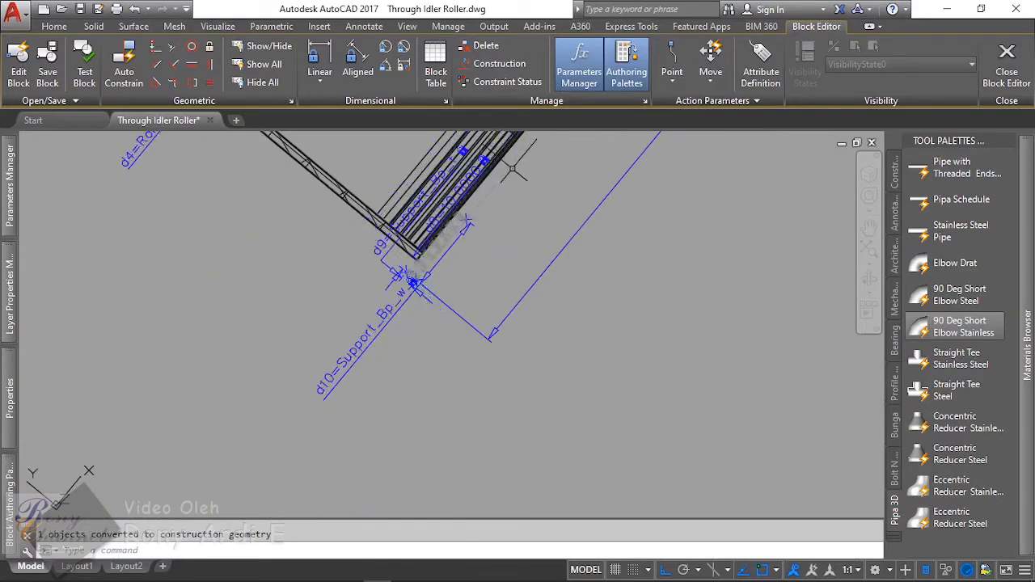
scroll(412, 278, up, 3)
scroll(416, 299, down, 1)
scroll(416, 304, up, 1)
scroll(412, 301, down, 1)
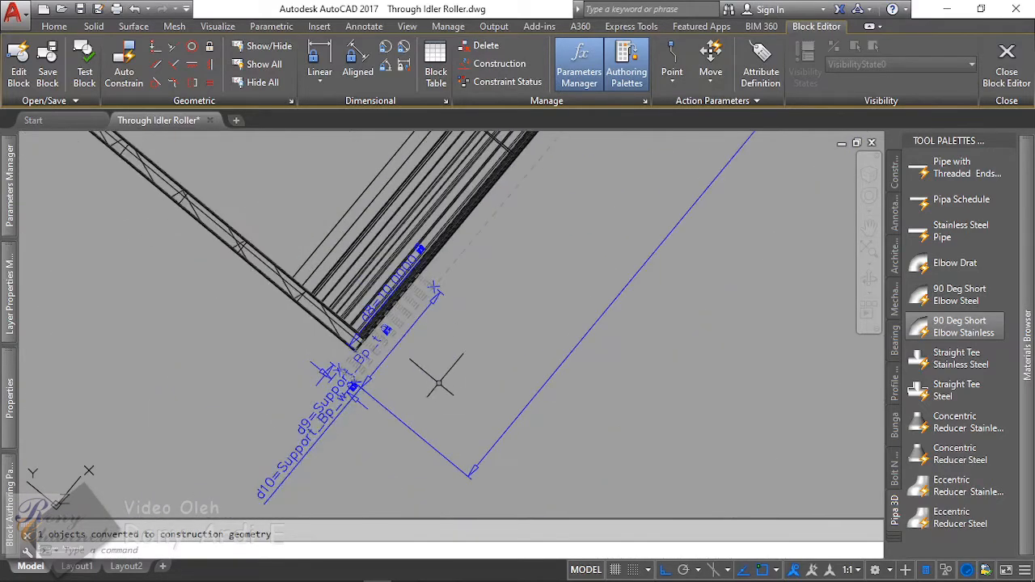
middle_drag(426, 356, 421, 339)
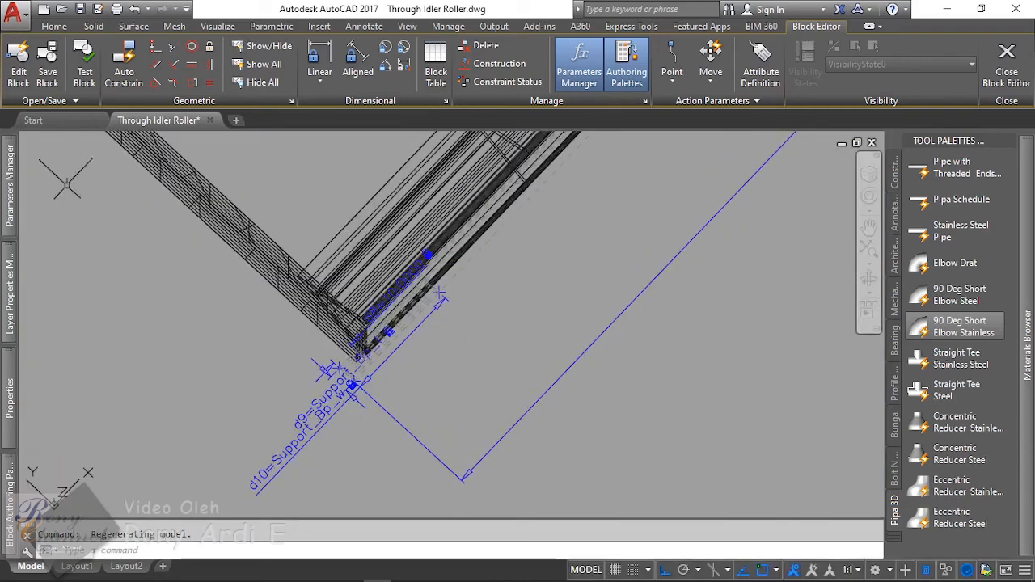
Step: Offset the left base plate's construction surface downward using the expression Support_Bp_L/2
mouse_move(6, 201)
scroll(129, 365, down, 6)
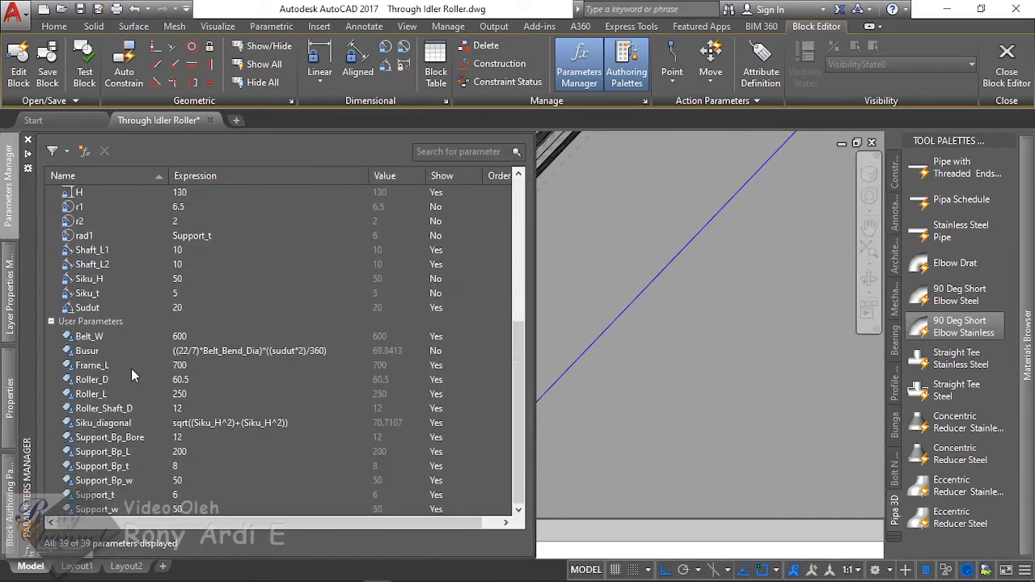
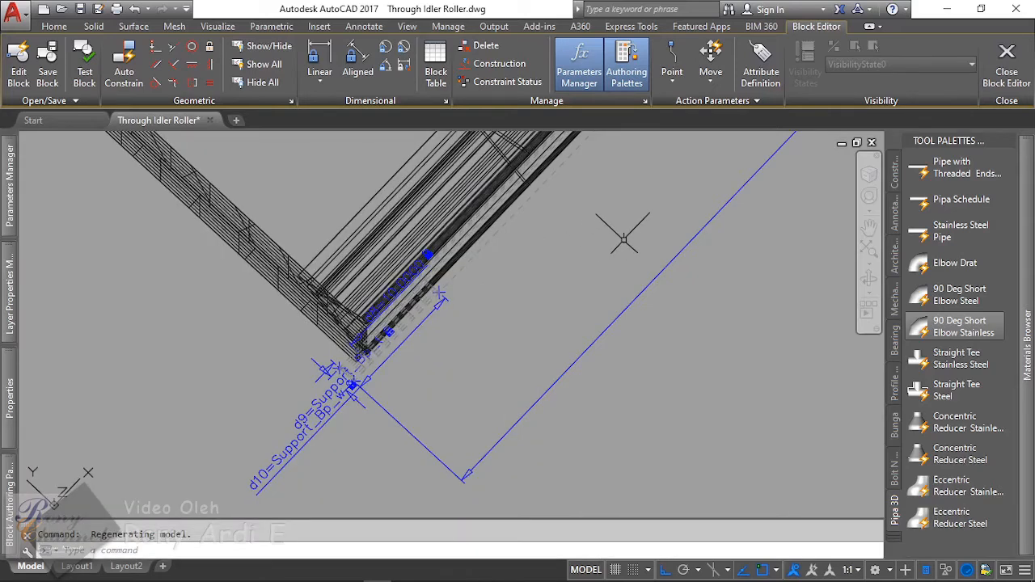
scroll(445, 376, up, 1)
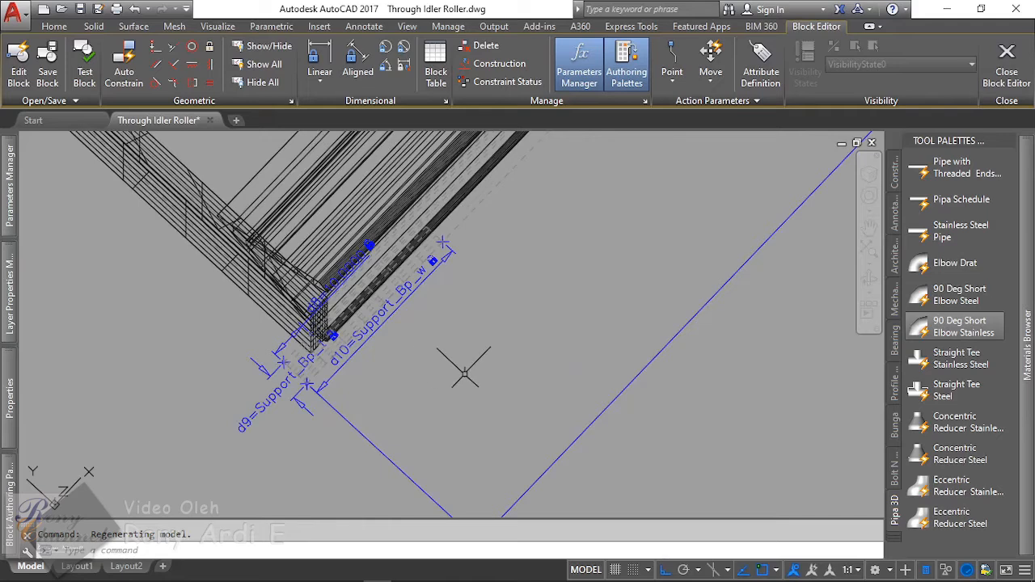
scroll(355, 290, up, 2)
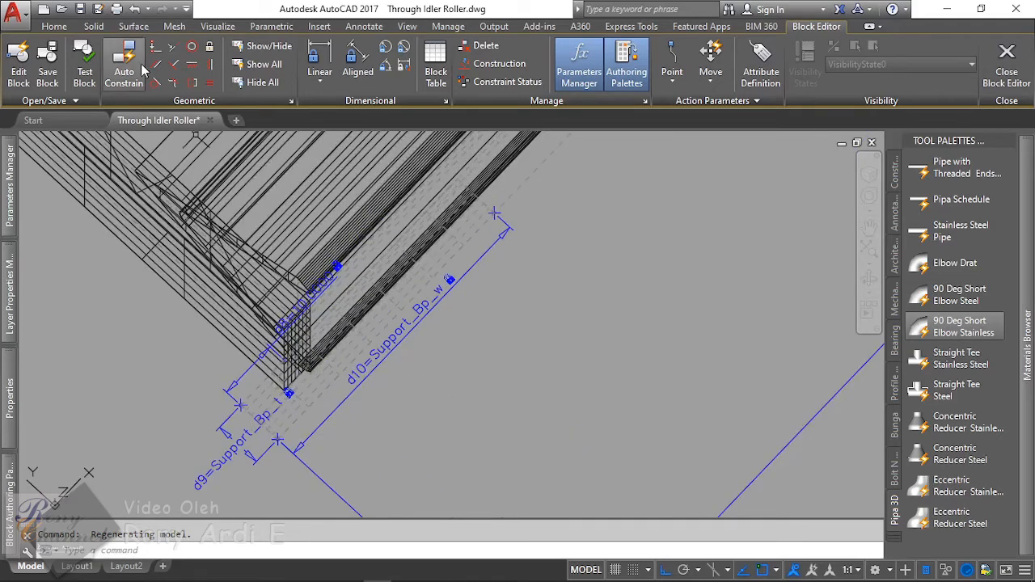
click(133, 26)
click(196, 63)
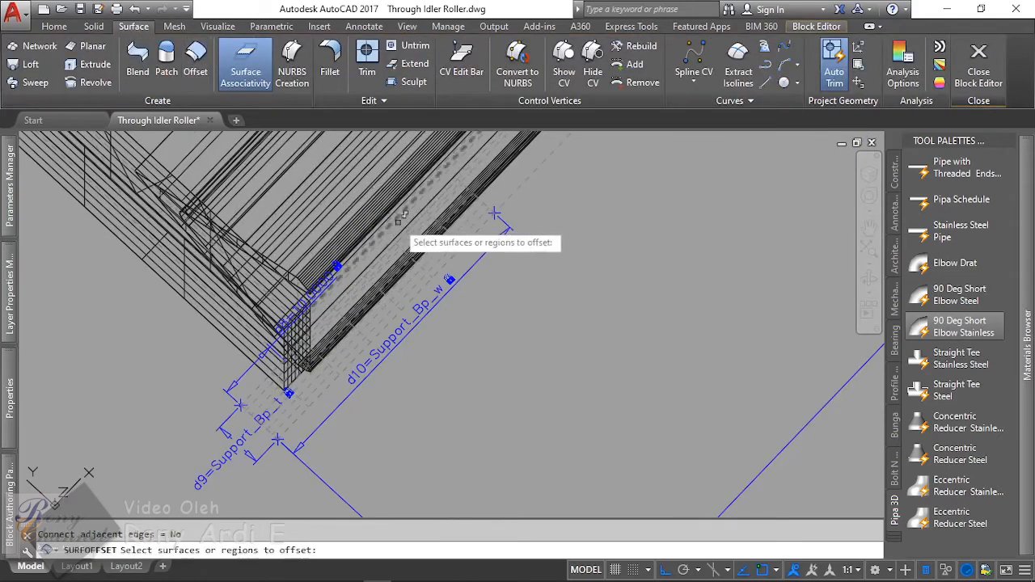
click(443, 252)
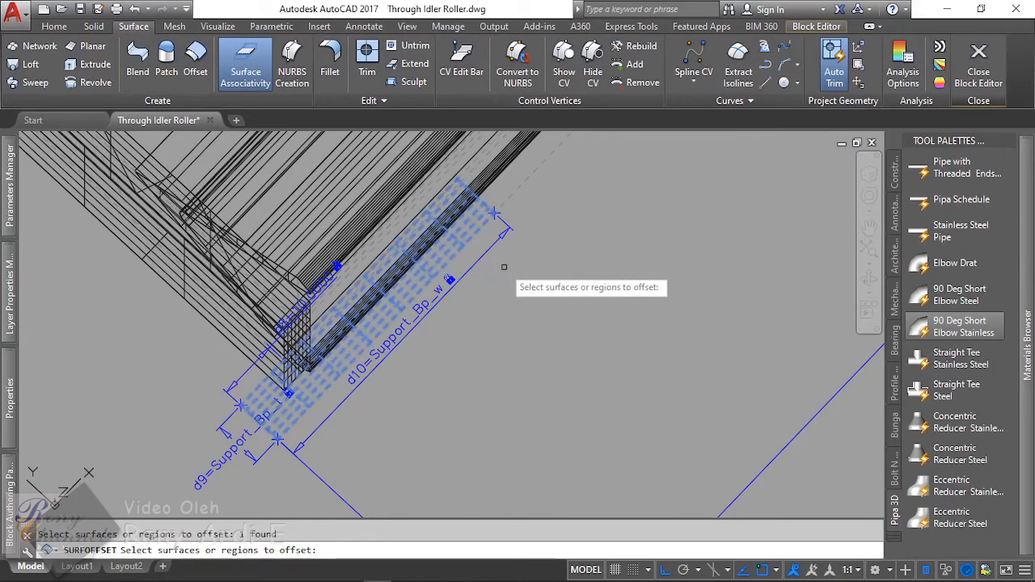
key(Return)
text(e)
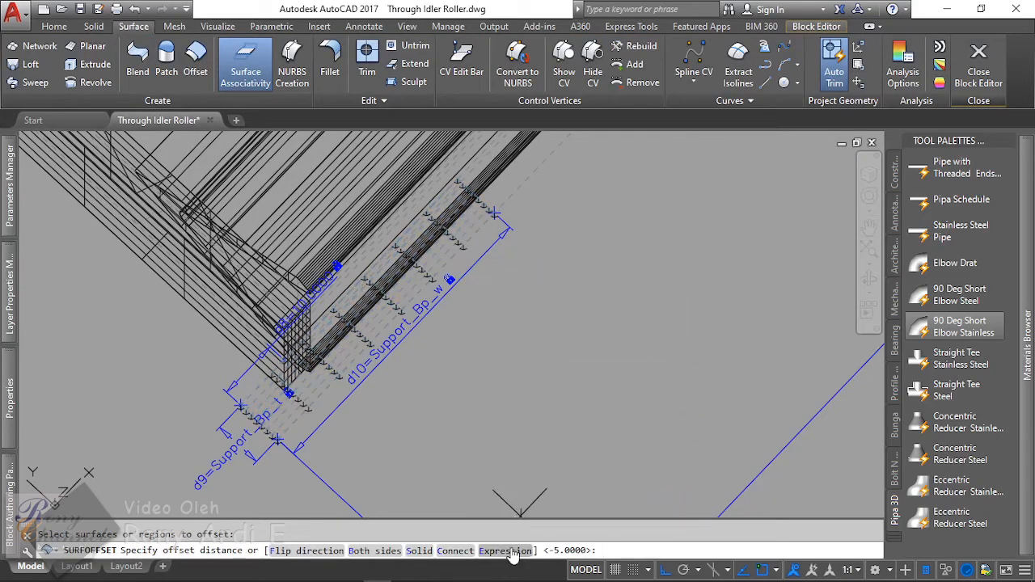
key(Return)
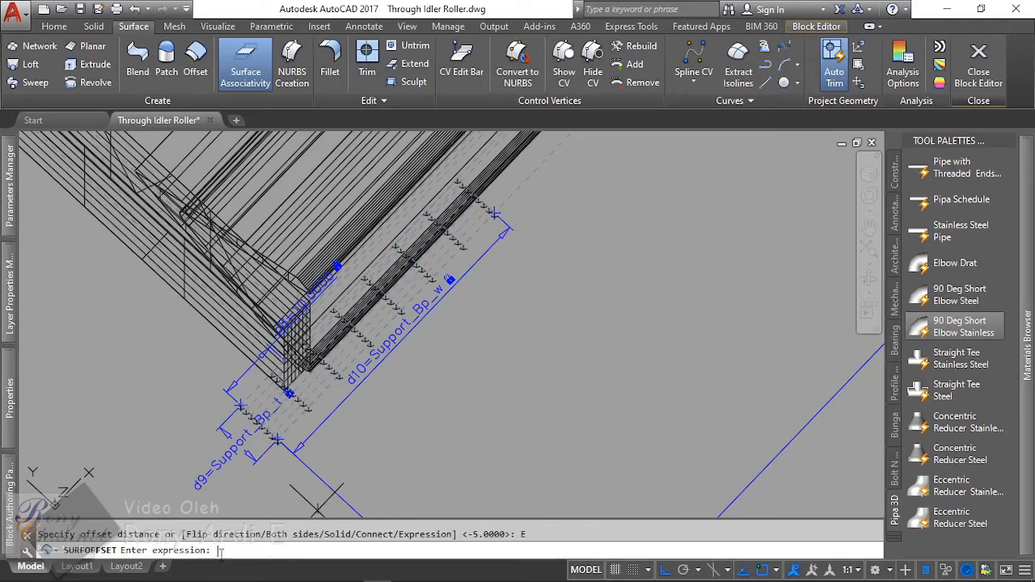
text(Support_bp_1/2)
key(Return)
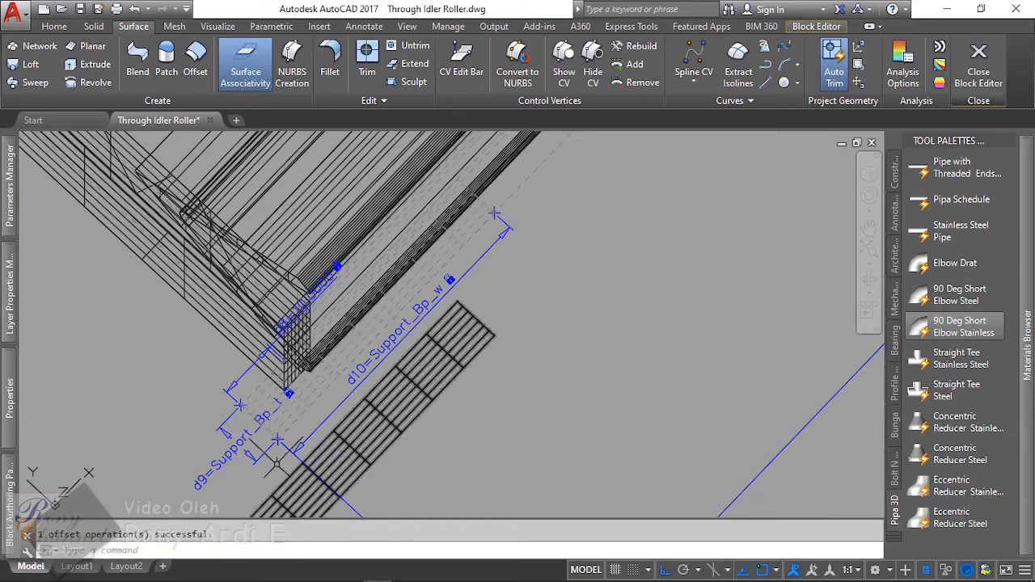
Step: Extrude the outline of the left base plate's offset surface upward about 271 mm as surfaces
shift+middle_drag(315, 380, 355, 356)
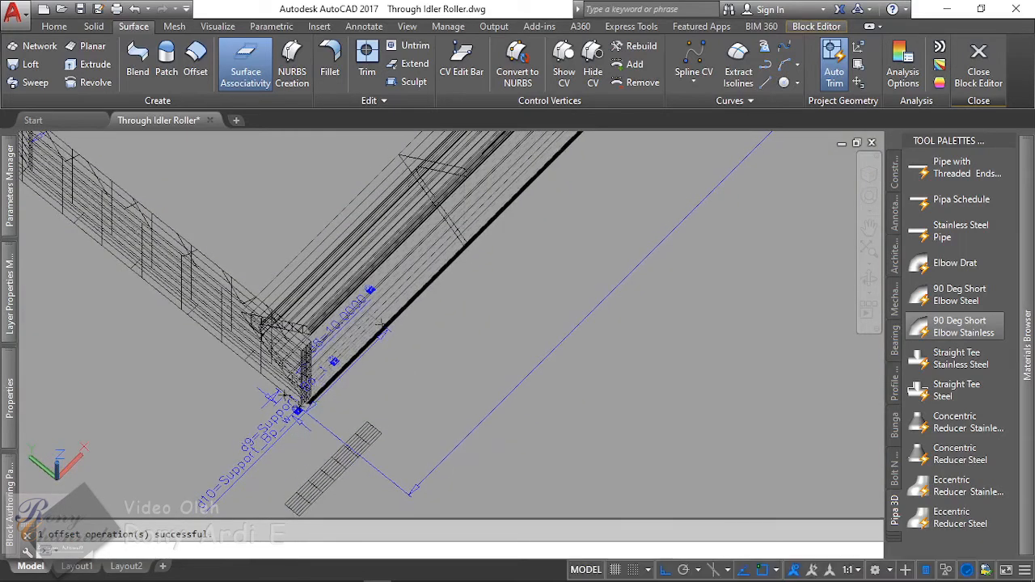
click(89, 64)
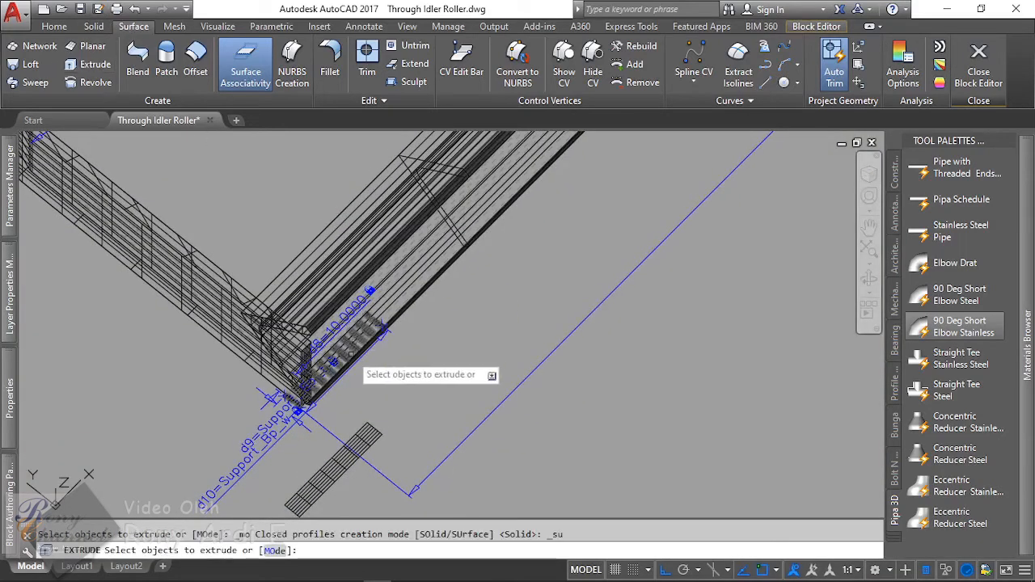
click(356, 429)
key(Return)
key(Return)
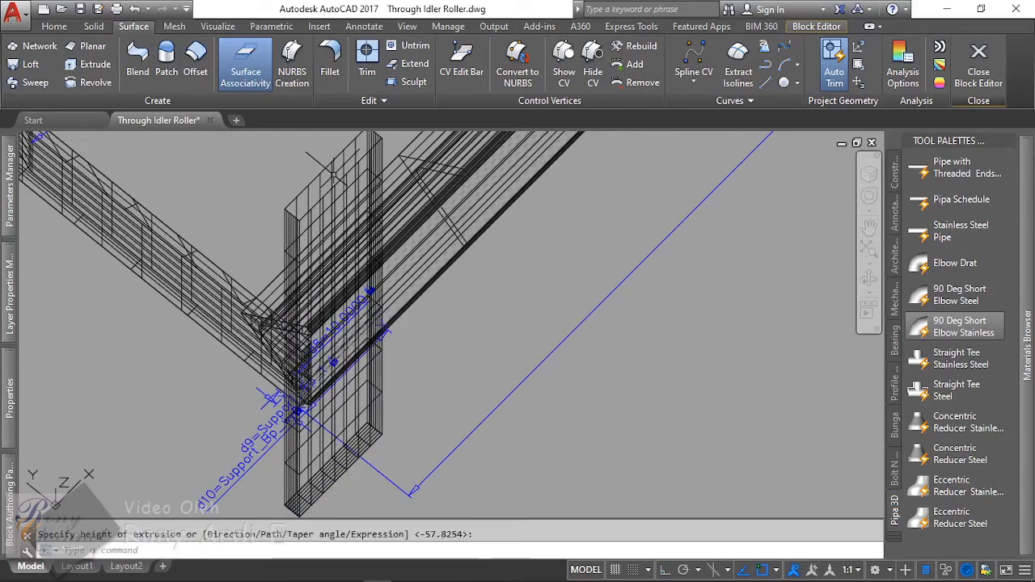
Step: Set the left base plate extrusion's height to the length parameter Support_Bp_L
click(339, 476)
click(495, 97)
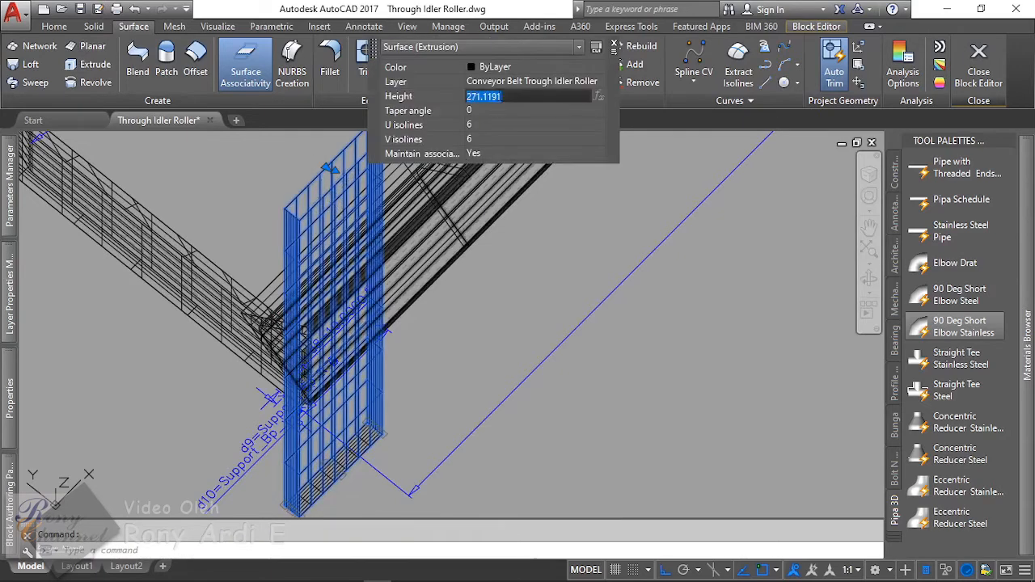
text(Support_BP_)
key(Tab)
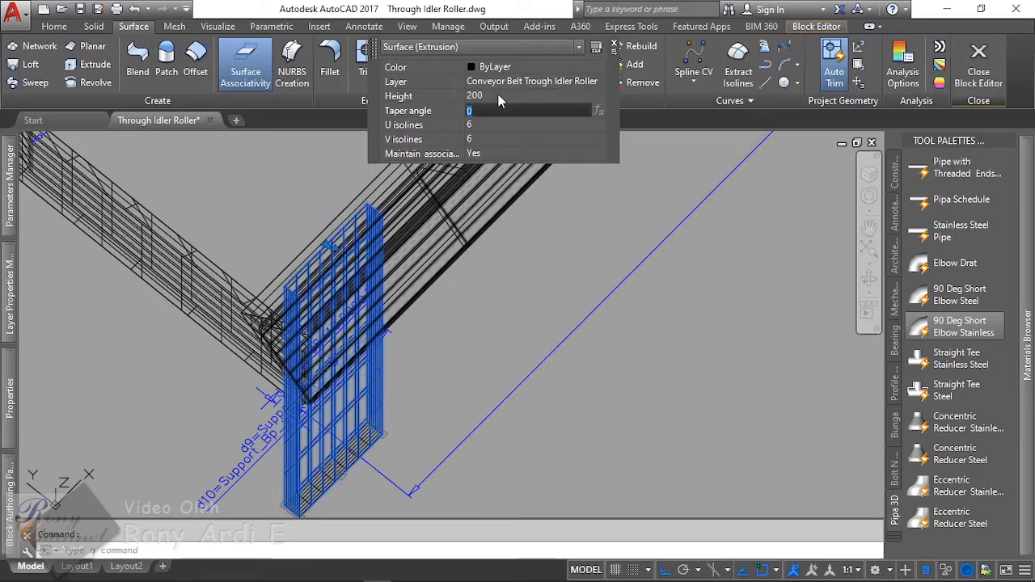
key(Escape)
Step: Switch the model's visual style to Conceptual
scroll(364, 243, up, 4)
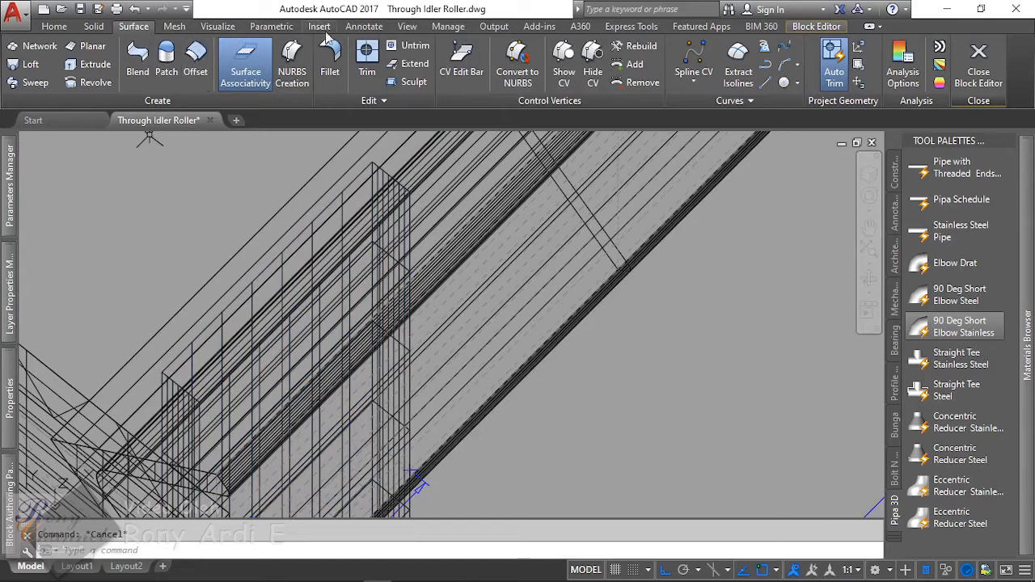
click(215, 32)
click(363, 46)
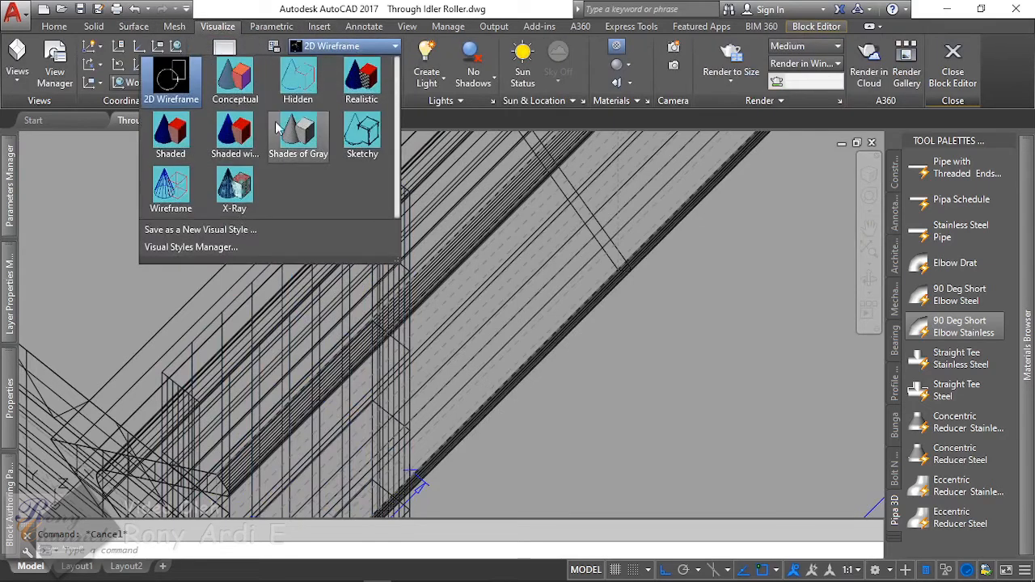
click(234, 79)
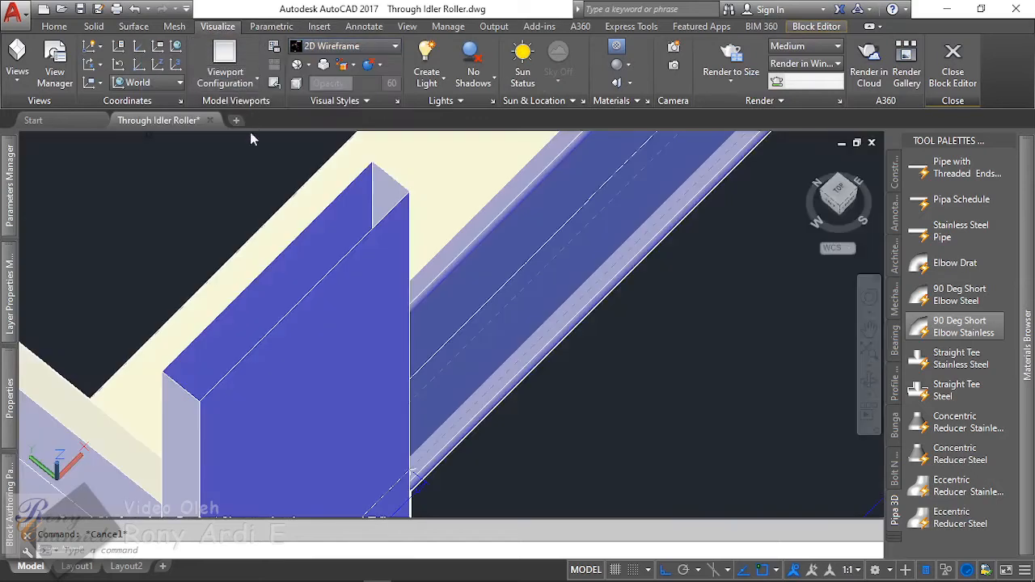
scroll(340, 198, down, 2)
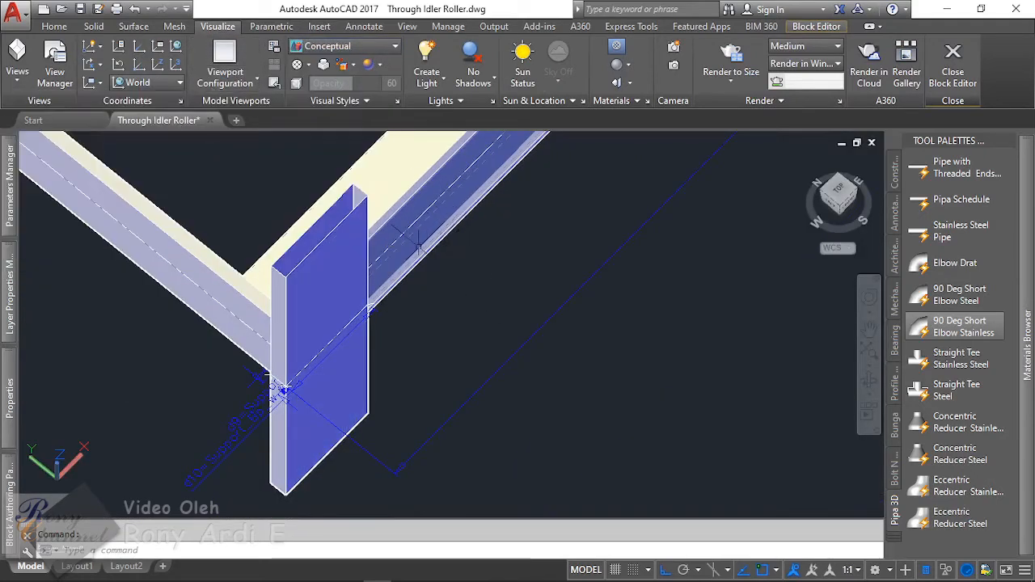
Step: Try to patch the open top of the left base plate using its two long upper edges
click(133, 26)
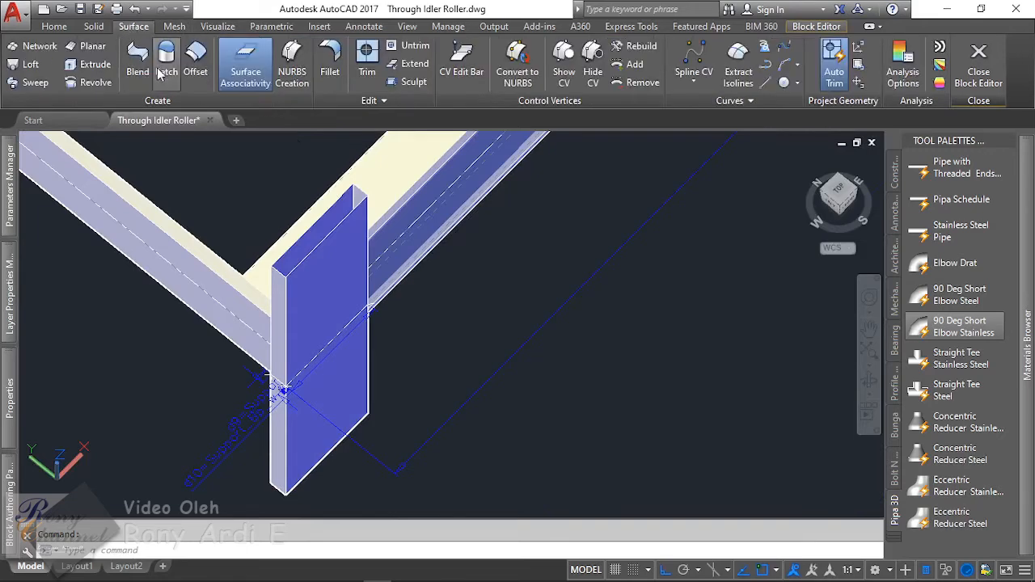
click(167, 63)
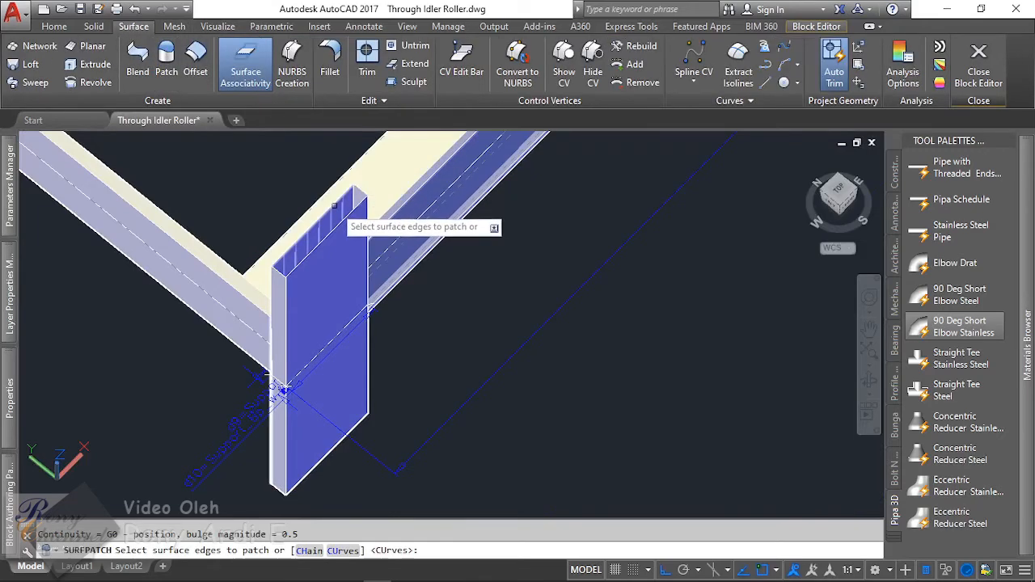
scroll(334, 205, up, 2)
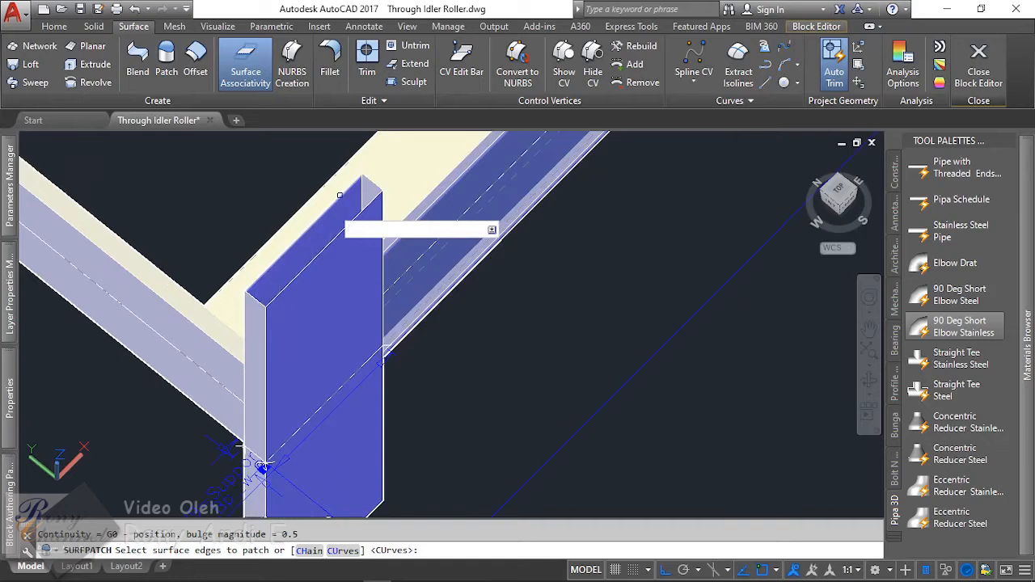
click(340, 195)
click(466, 235)
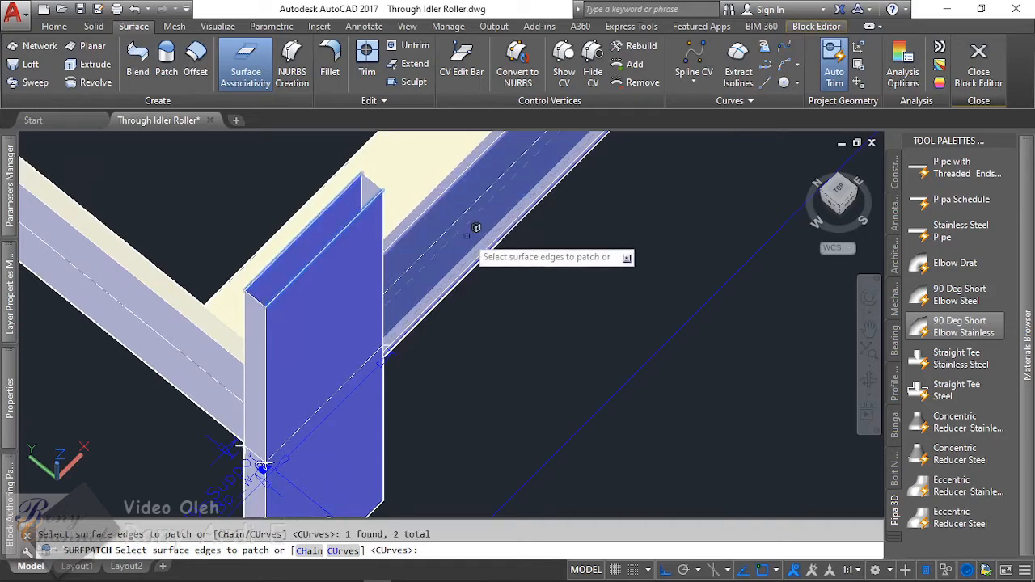
key(Return)
key(Return)
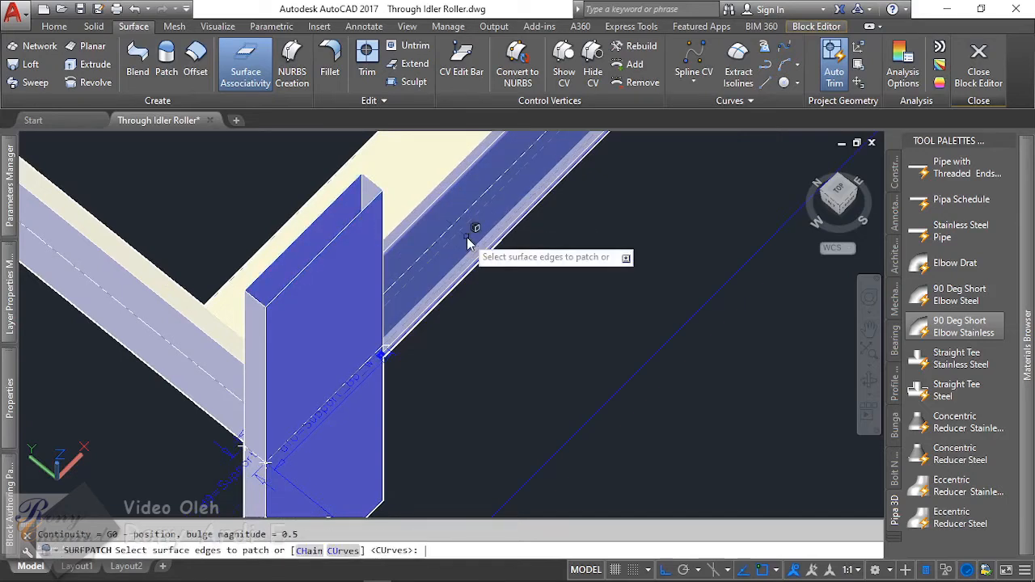
key(Escape)
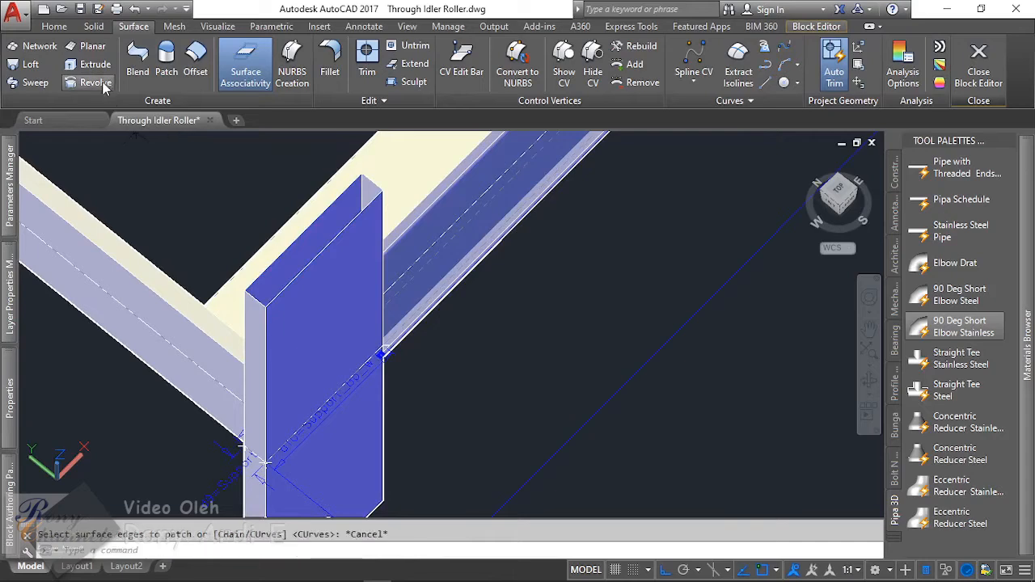
Step: Loft a surface between the two long upper edges of the left base plate to cap its open top
click(30, 64)
scroll(347, 205, up, 2)
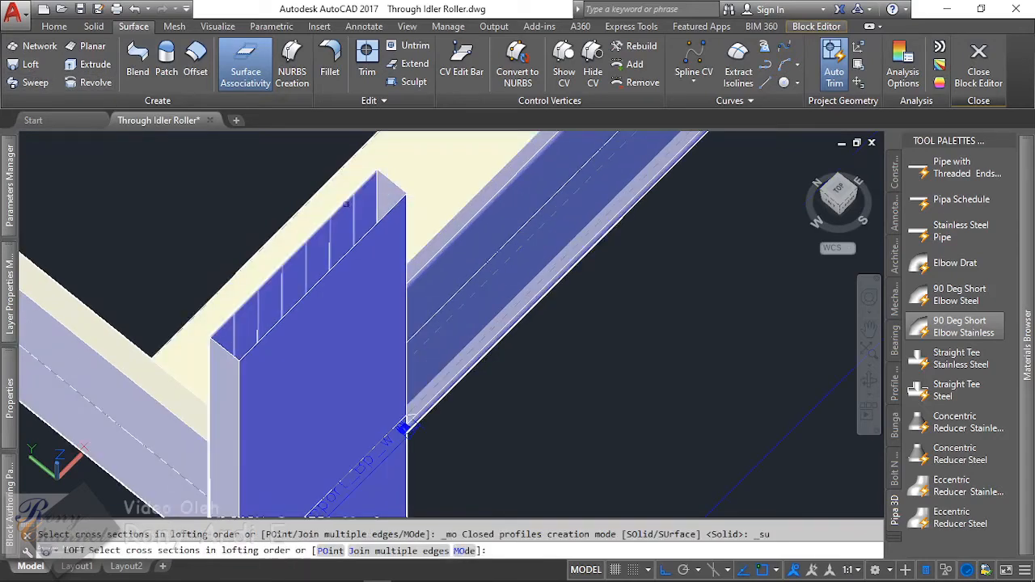
click(355, 193)
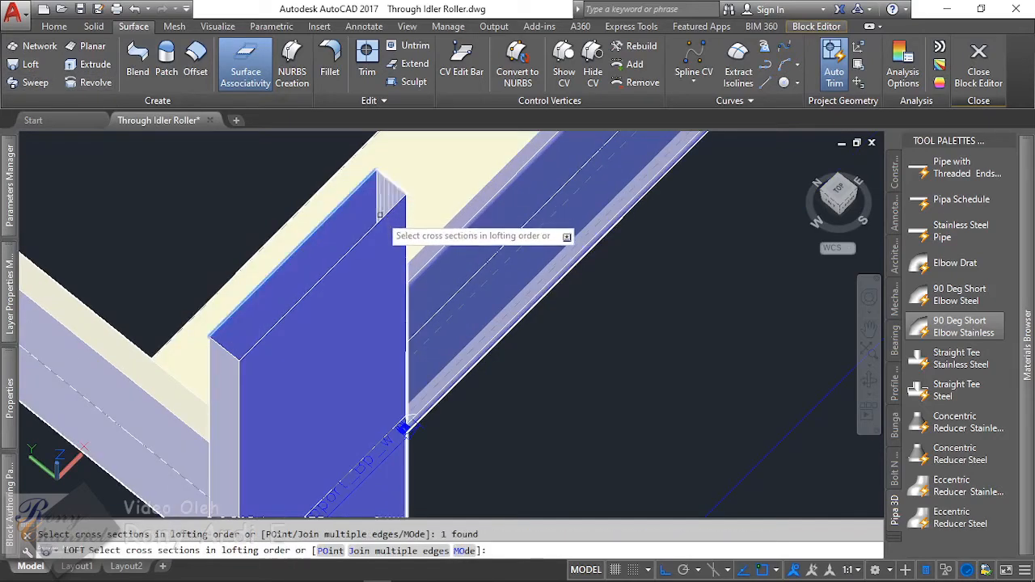
click(379, 218)
key(Return)
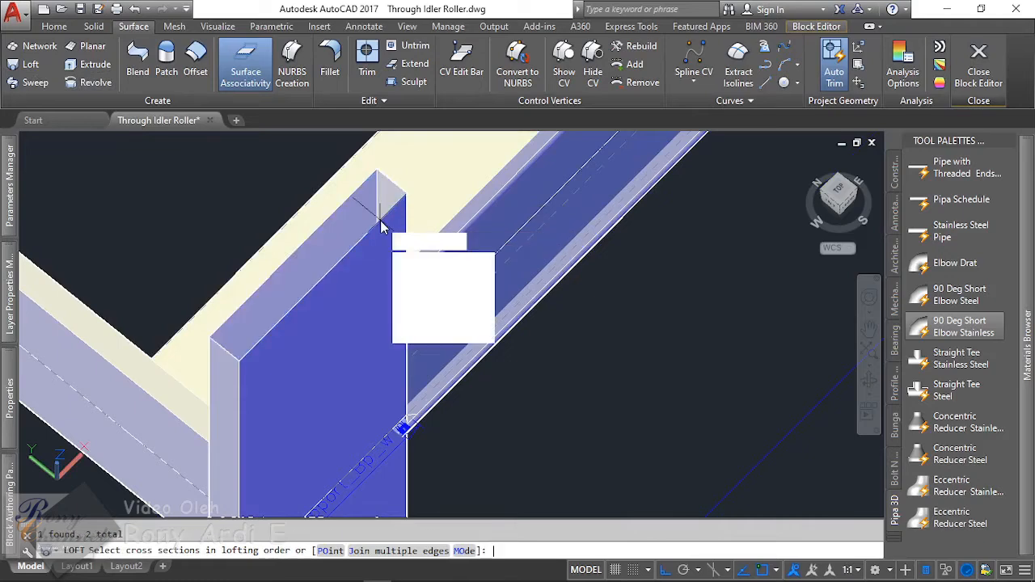
Step: Offset the right base plate's construction surface using the expression Support_Bp_L/2
scroll(408, 421, down, 5)
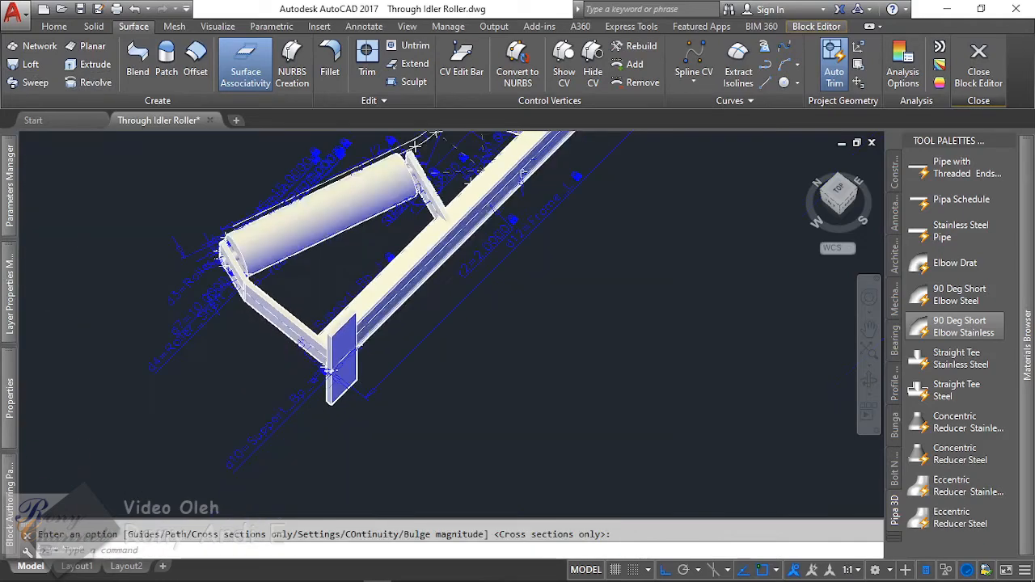
scroll(227, 434, up, 4)
middle_drag(226, 431, 172, 540)
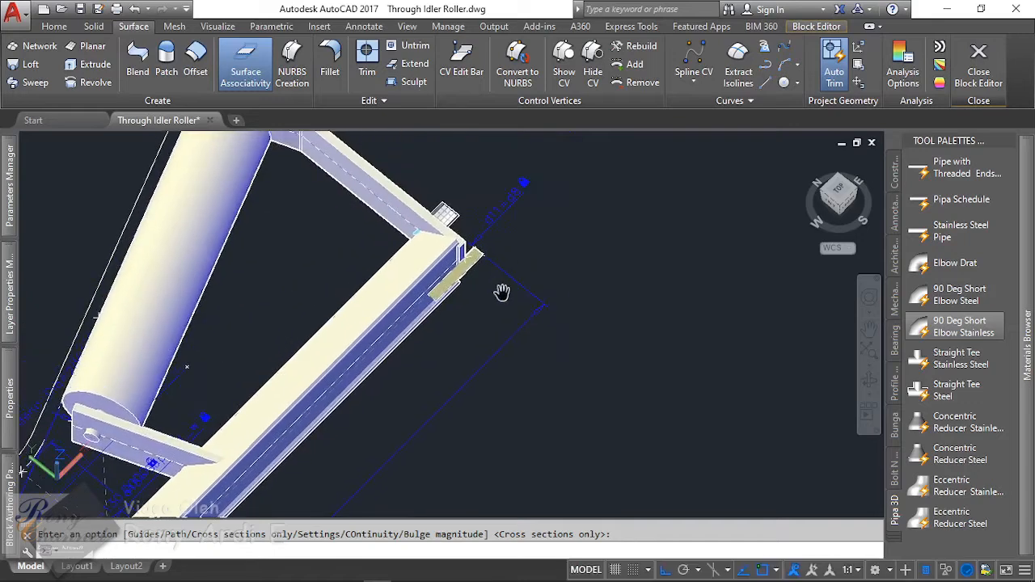
key(Return)
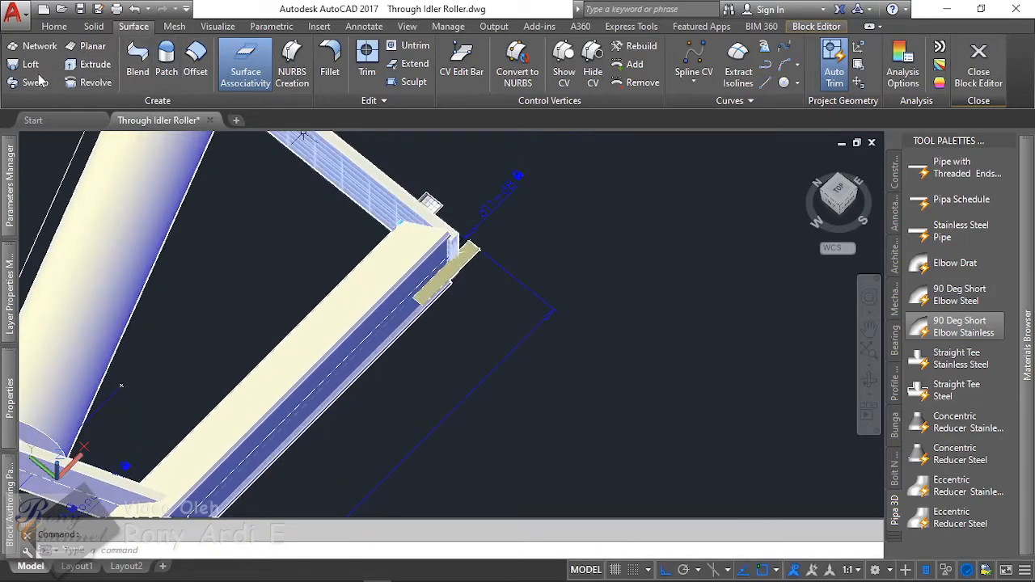
click(195, 64)
scroll(485, 263, up, 3)
click(468, 241)
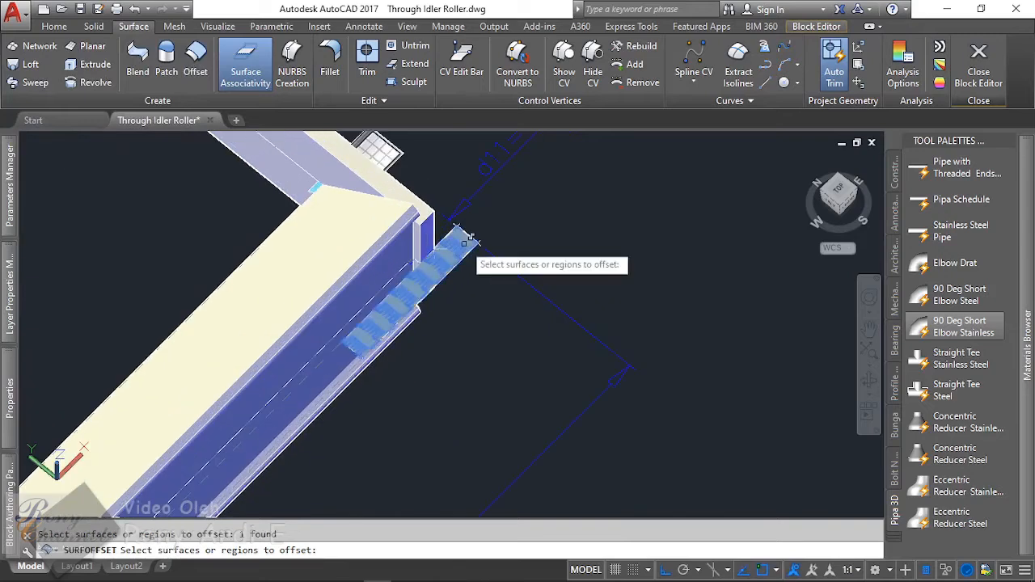
key(Return)
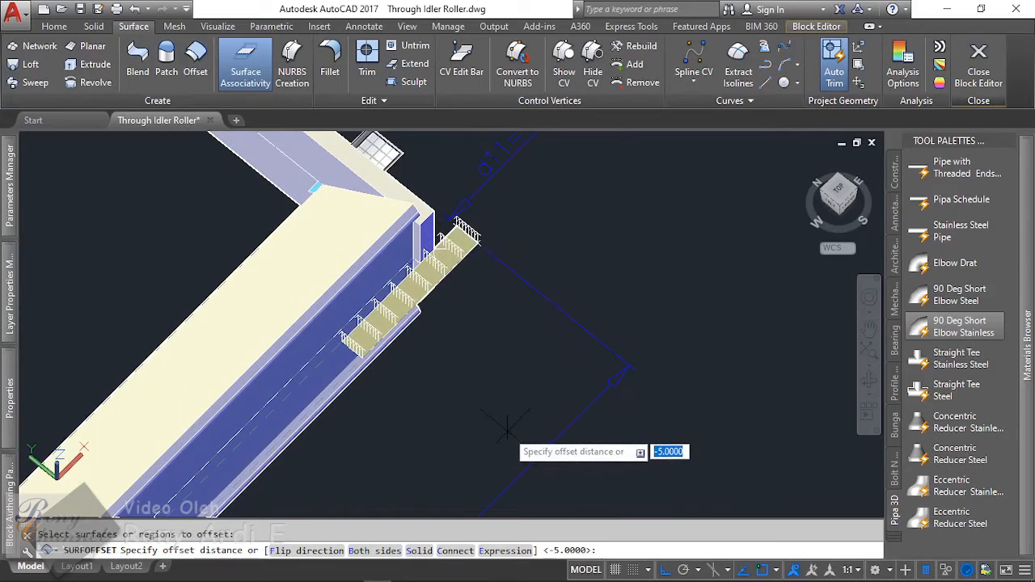
click(504, 551)
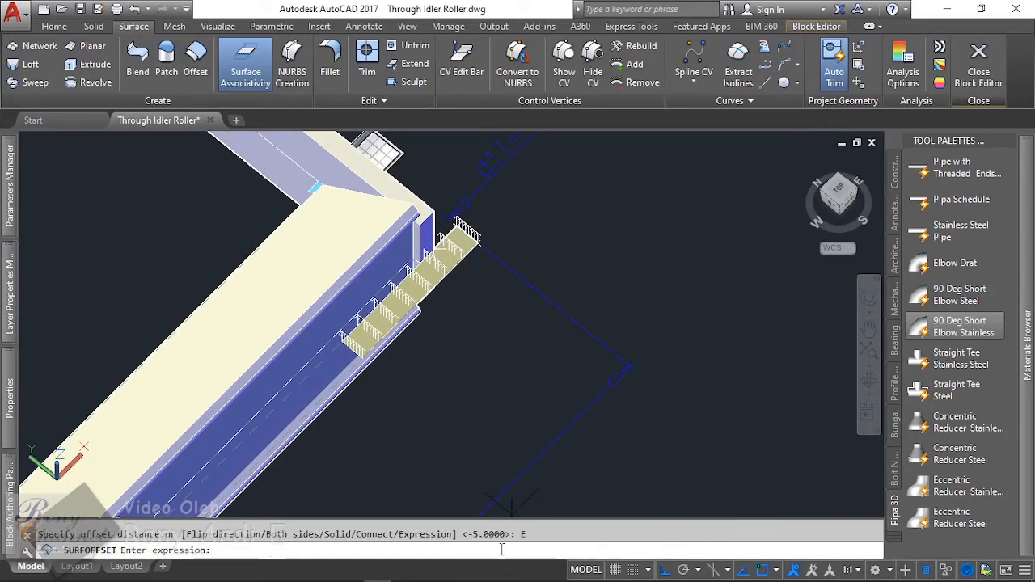
text(Support_Bp_L)
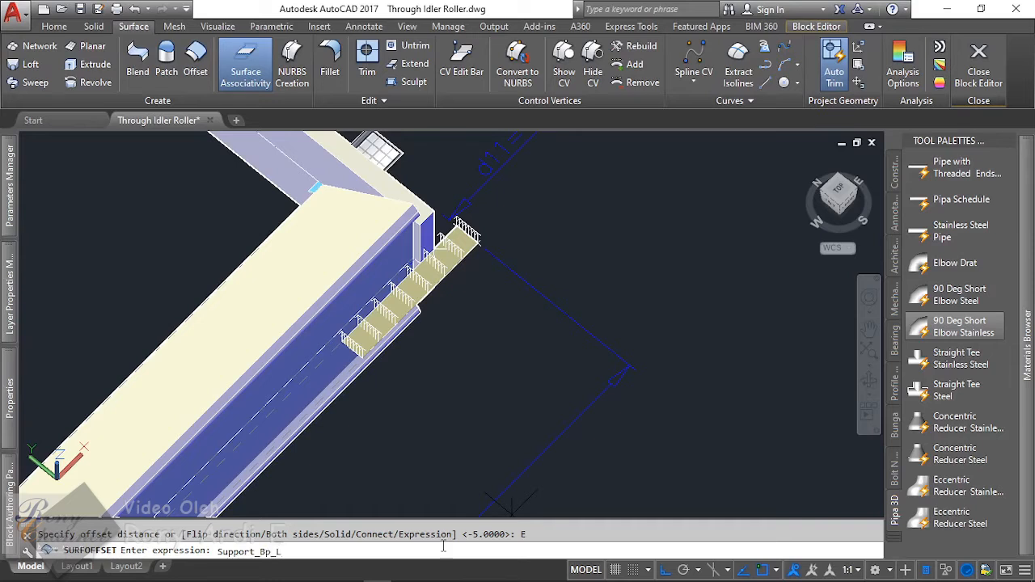
text(/2)
key(Return)
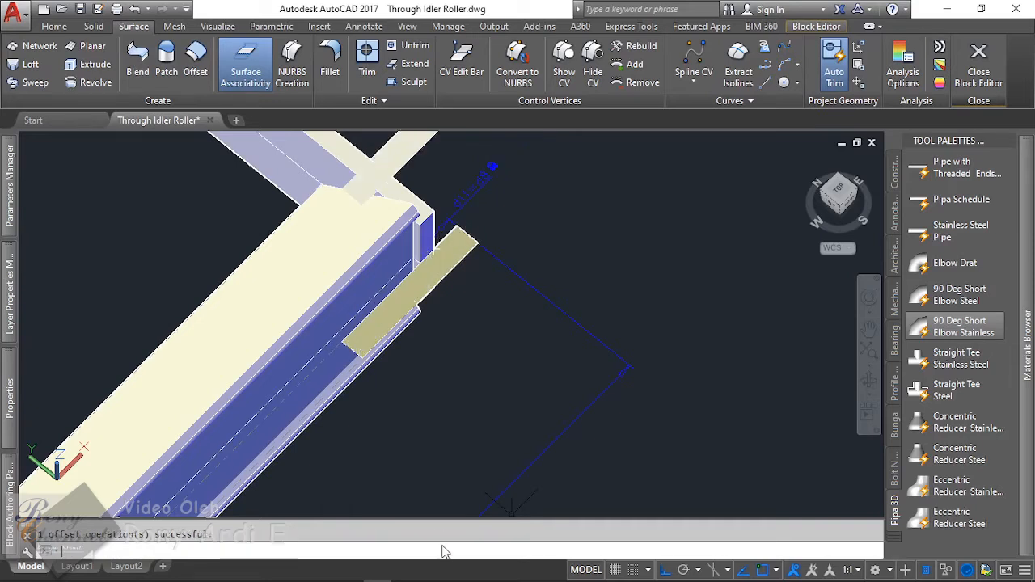
Step: Extrude the right base plate's offset surface and set the extrusion height to the expression Support_Bp_L
click(89, 64)
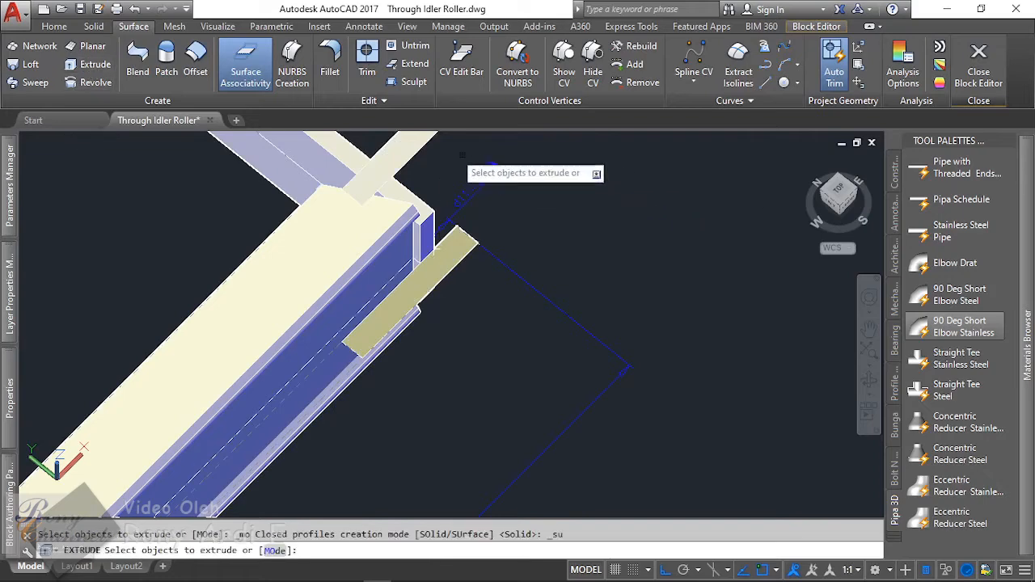
click(421, 152)
key(Return)
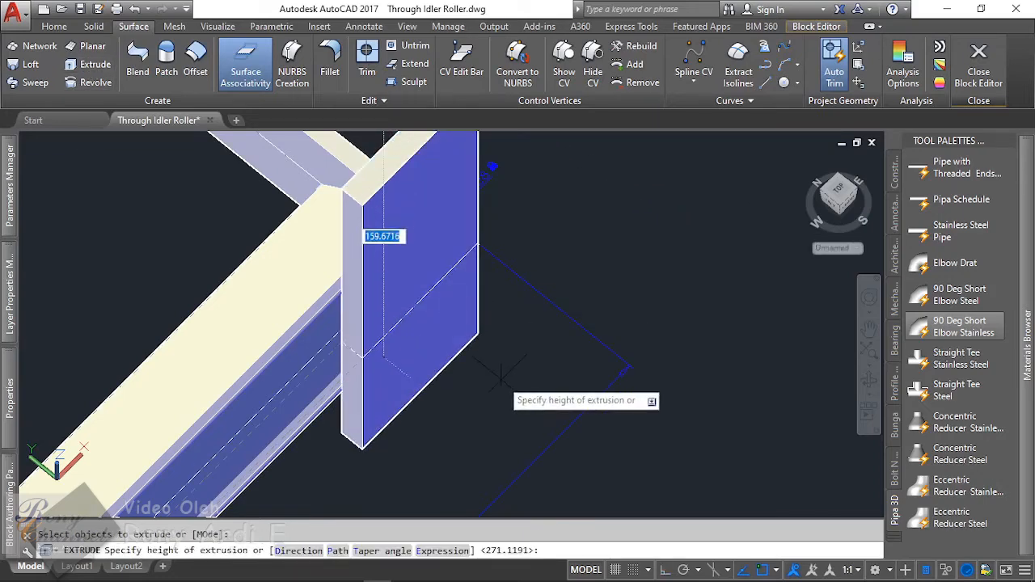
key(Escape)
click(481, 343)
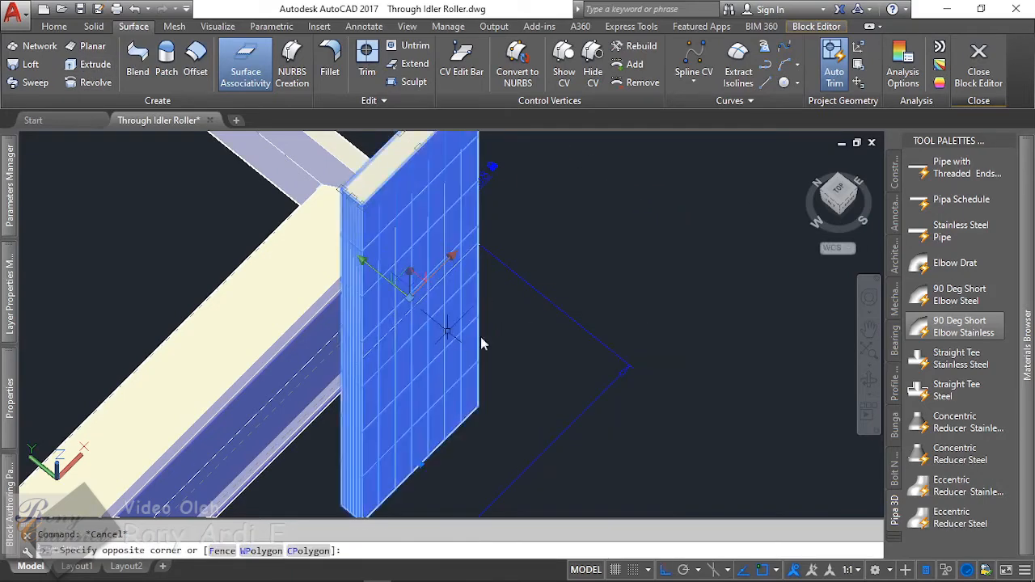
click(473, 340)
click(639, 233)
text(5)
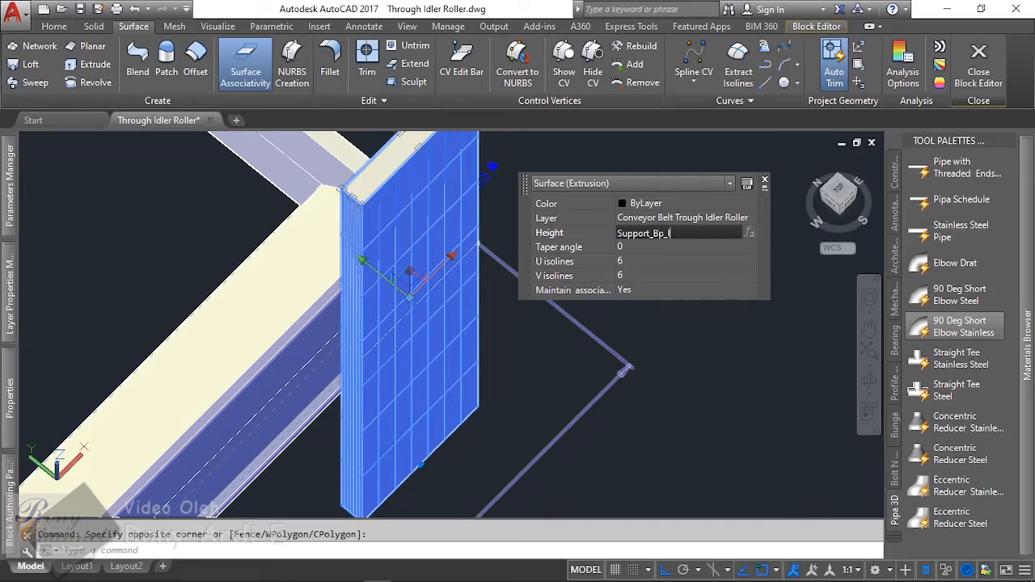
key(Return)
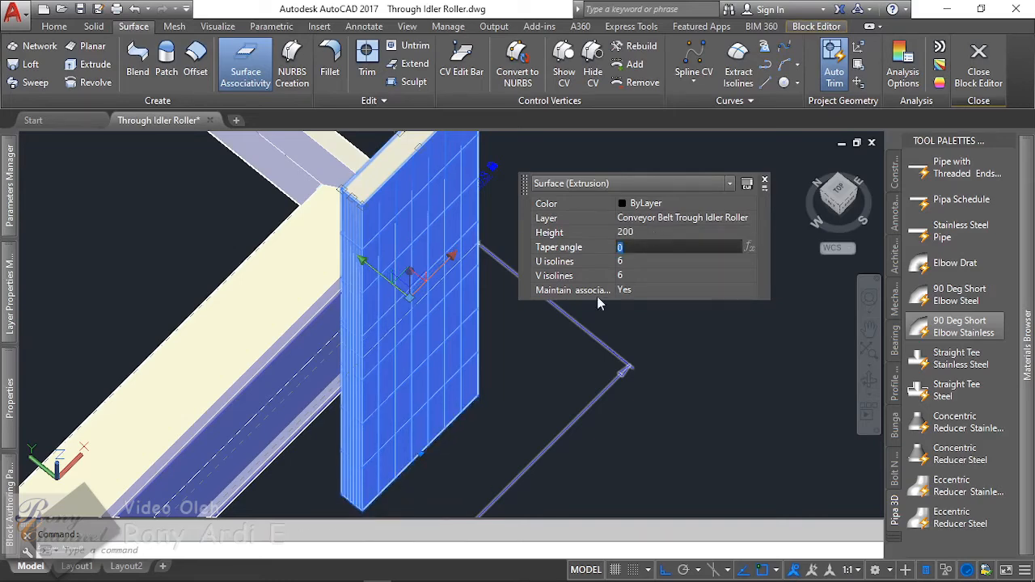
Step: Loft a surface between the two long lower edges of the right base plate to cap its open bottom
scroll(493, 255, down, 4)
shift+middle_drag(467, 308, 485, 321)
key(Escape)
scroll(485, 322, up, 5)
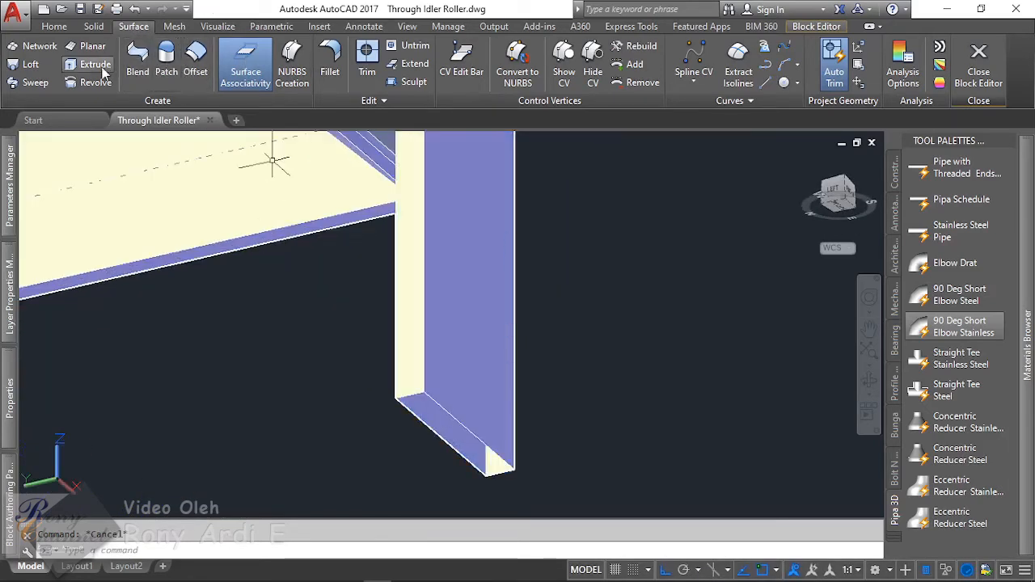
click(31, 64)
scroll(461, 443, up, 3)
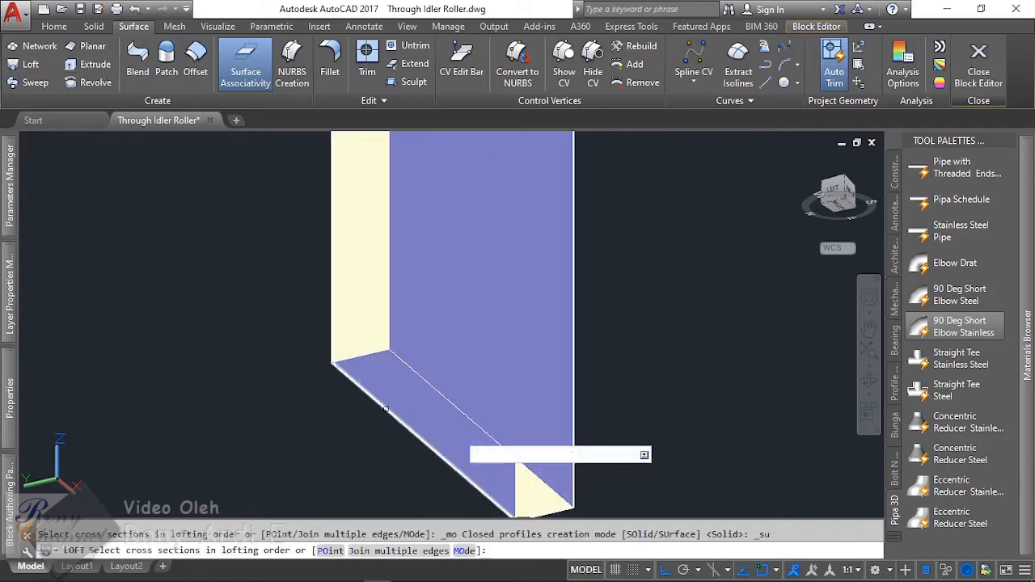
click(415, 370)
click(415, 369)
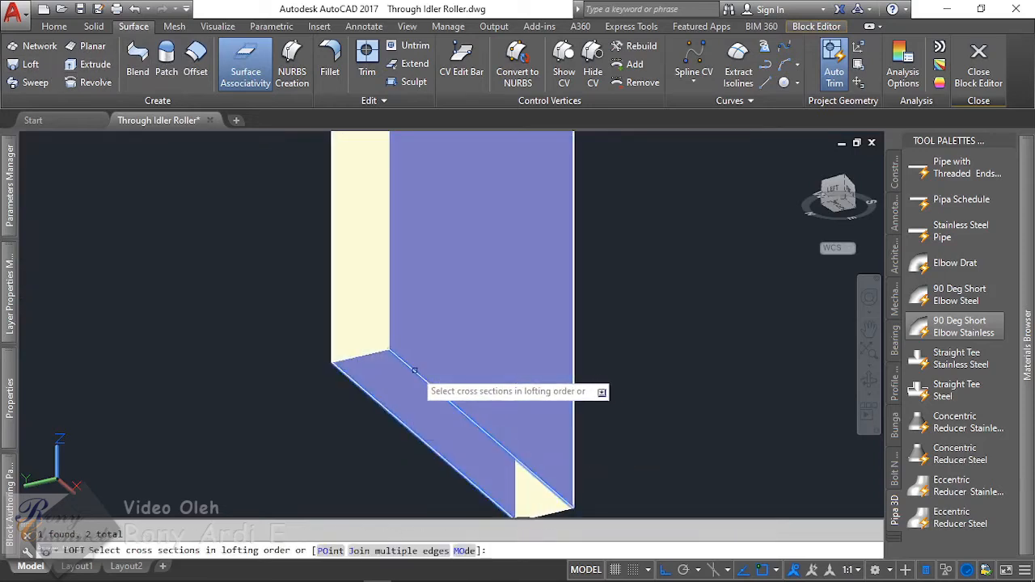
key(Return)
Step: Close the Block Editor and save the changes to the trough idler roller block
scroll(412, 365, down, 5)
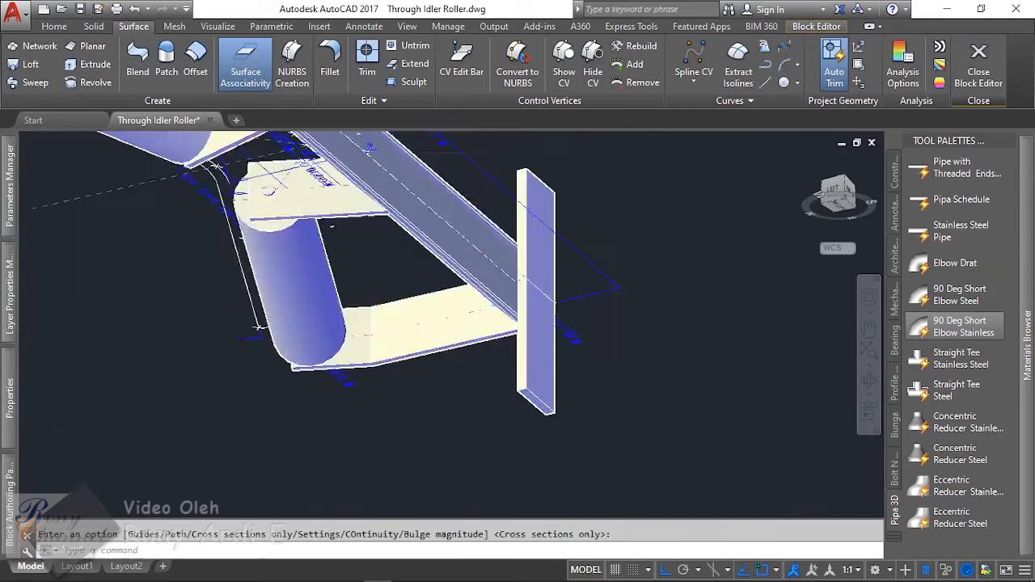
scroll(575, 421, down, 3)
shift+middle_drag(507, 209, 446, 344)
key(Return)
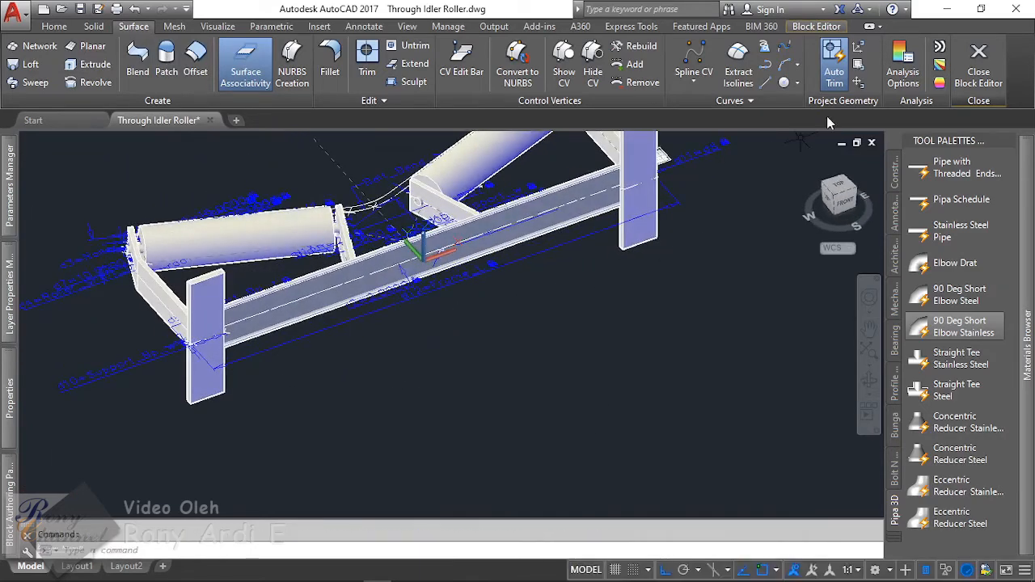
click(978, 65)
click(519, 278)
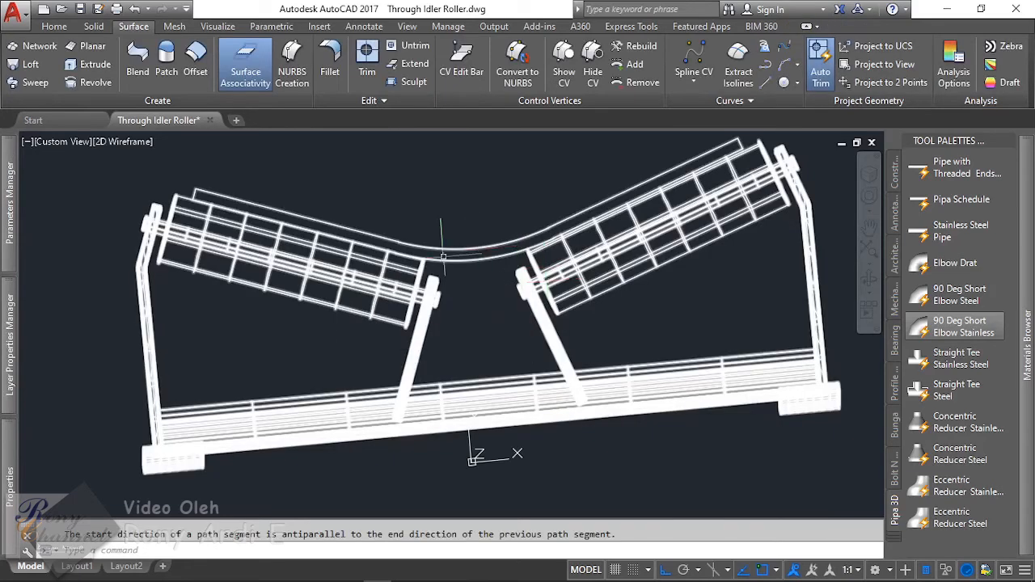
Step: Switch the model view to SW Isometric
scroll(387, 279, down, 4)
click(60, 143)
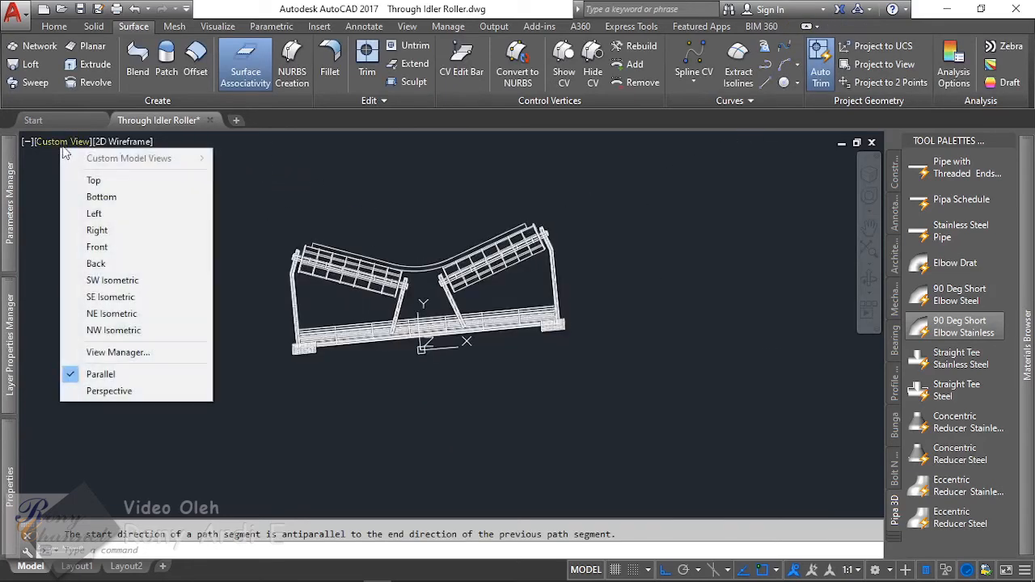
click(137, 281)
scroll(393, 227, down, 2)
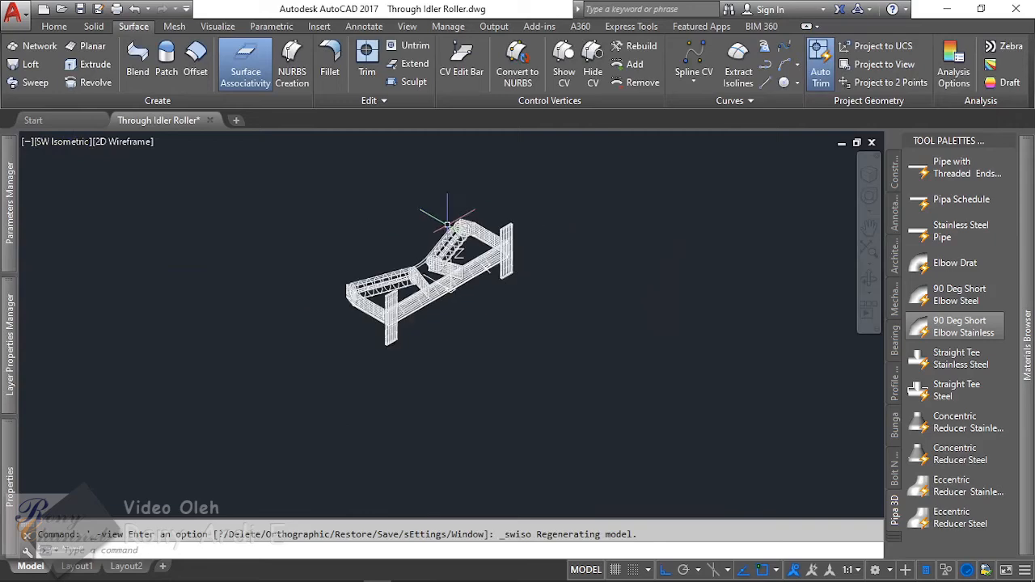
scroll(348, 315, up, 3)
scroll(347, 322, down, 1)
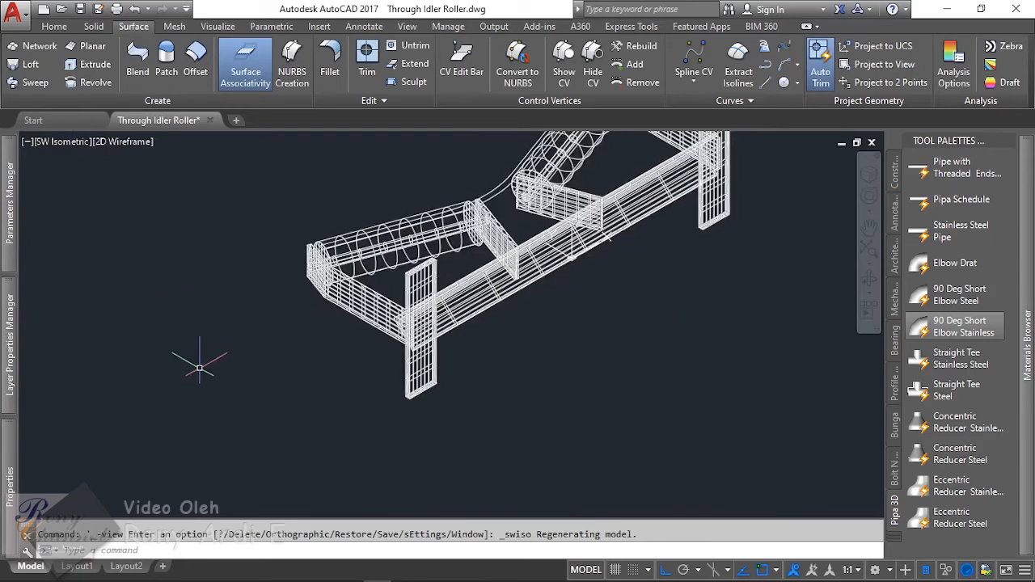
scroll(197, 363, down, 1)
Step: Switch the model's visual style to Realistic
click(218, 26)
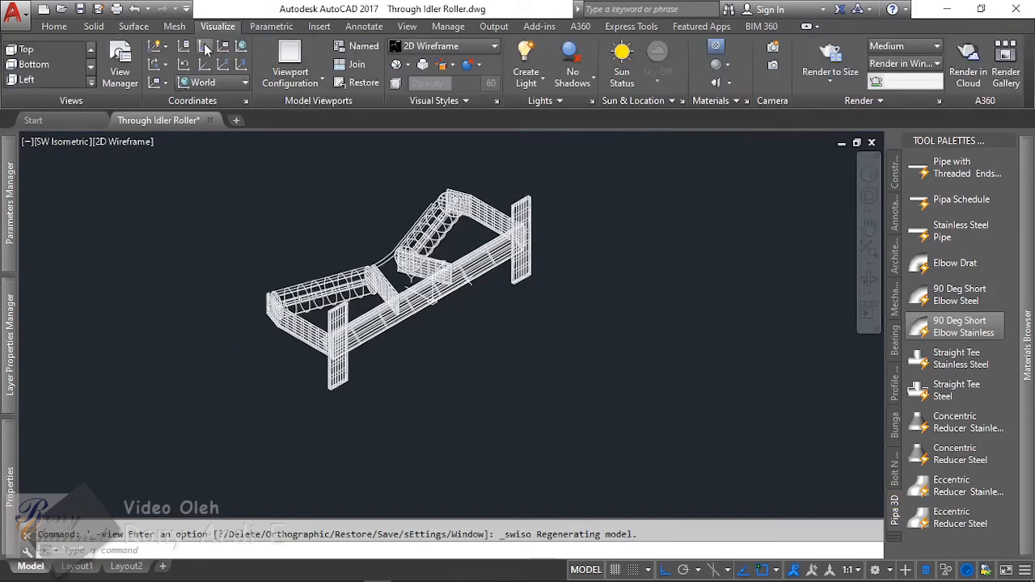
click(125, 142)
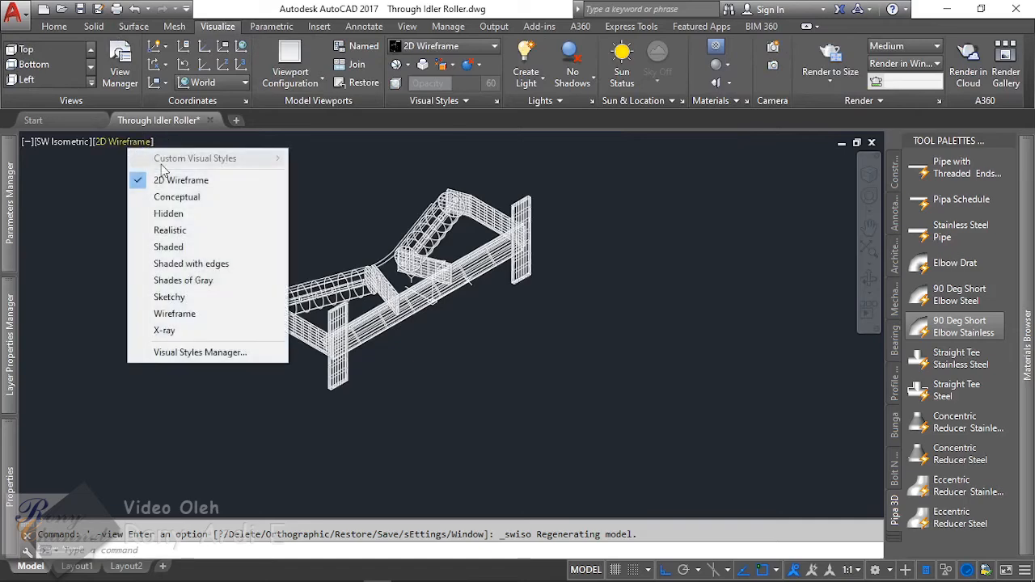
click(186, 231)
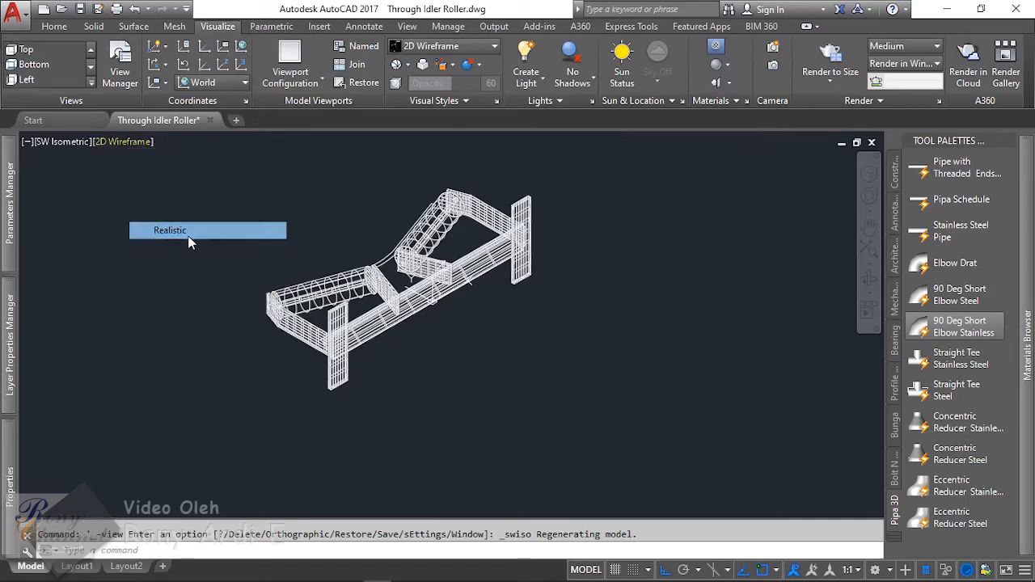
scroll(401, 199, up, 2)
scroll(243, 277, down, 3)
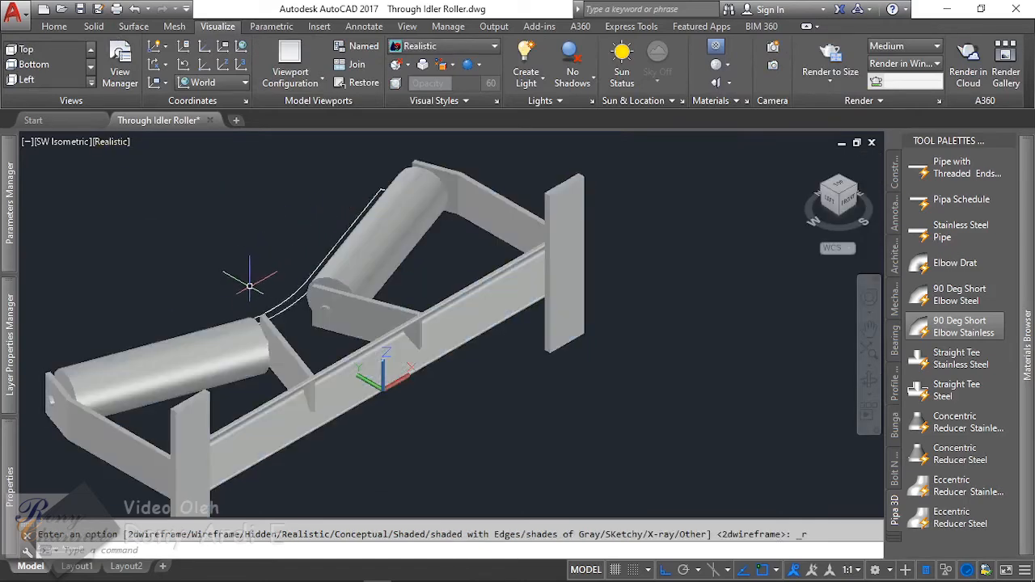
Step: Examine the assembled idler from the opposite side, especially where the inner roller supports meet the angle frame
middle_drag(278, 238, 394, 229)
shift+middle_drag(492, 282, 328, 352)
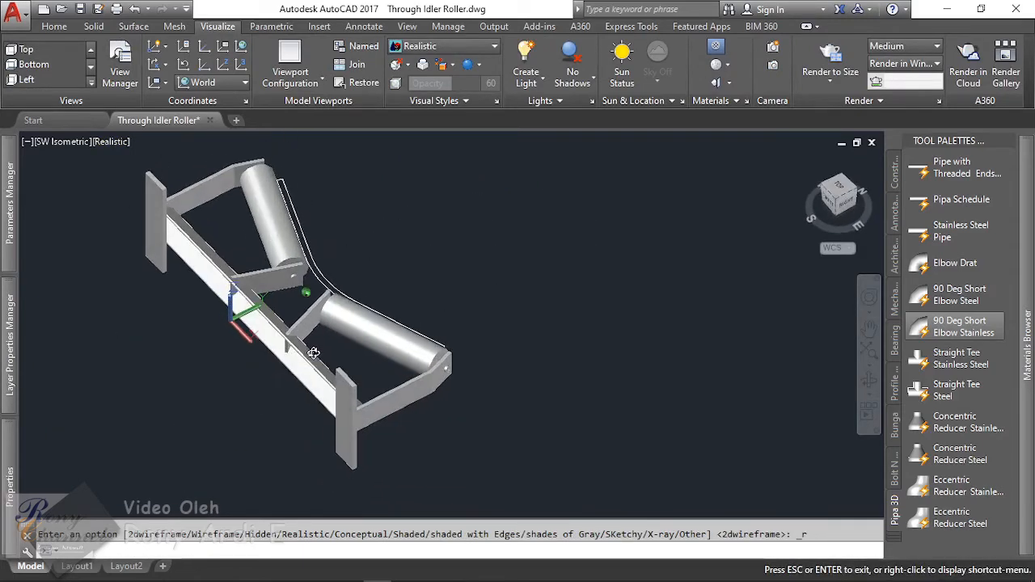
scroll(279, 340, up, 2)
scroll(279, 340, up, 3)
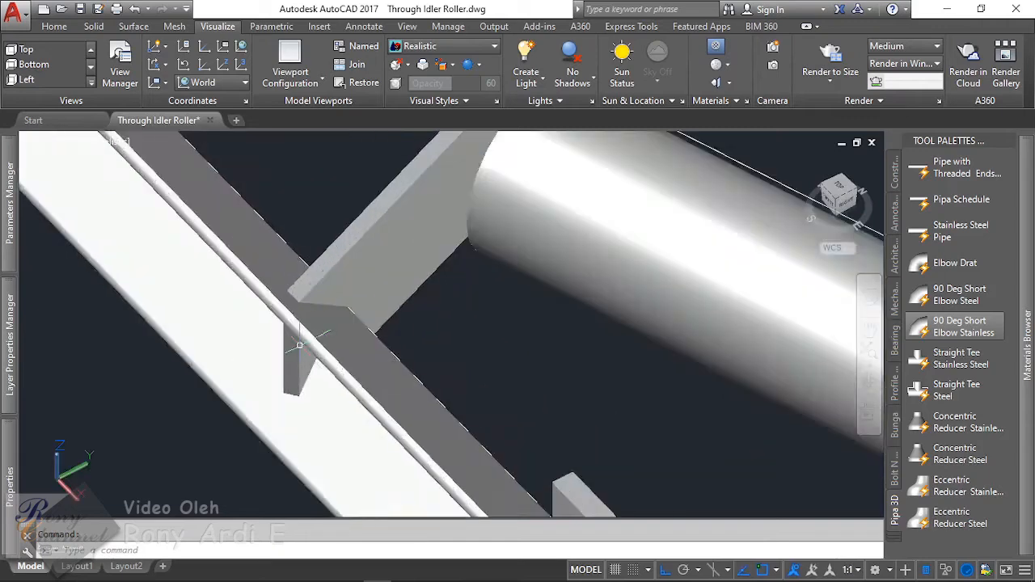
scroll(301, 343, down, 2)
scroll(275, 267, down, 3)
scroll(242, 243, up, 3)
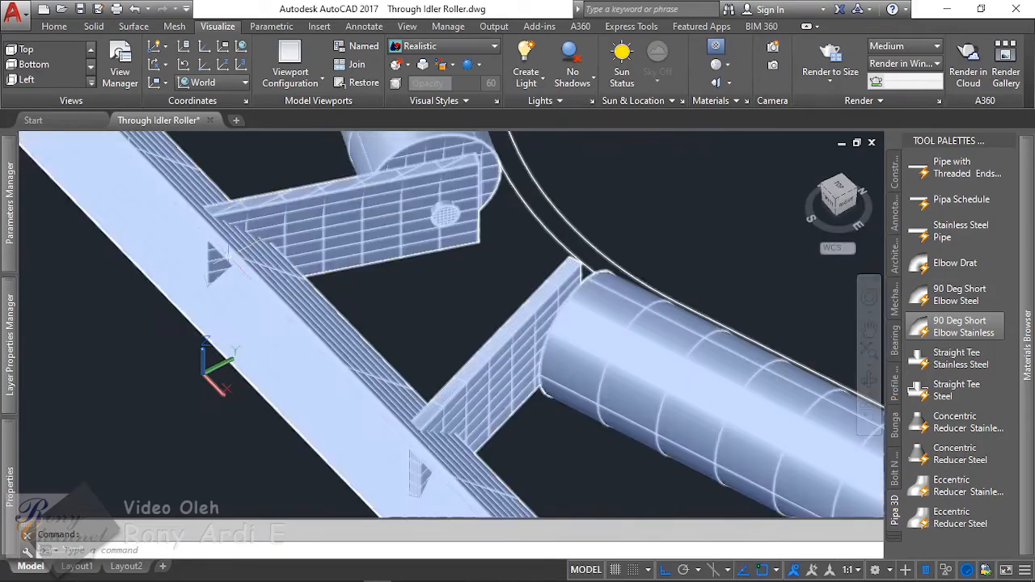
scroll(231, 231, down, 3)
scroll(269, 257, up, 1)
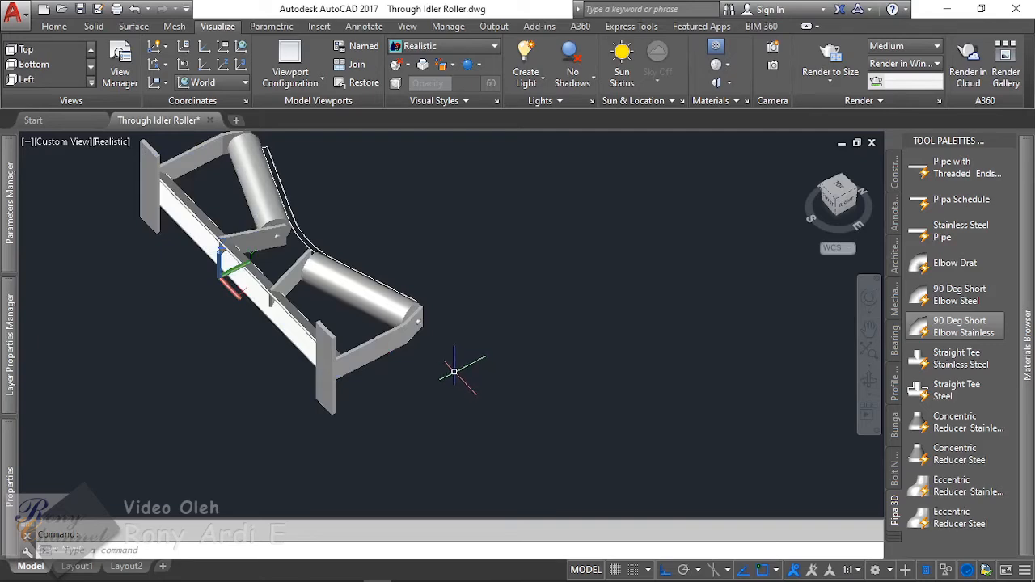
Step: Choose the idler block's size combination with Roller_D 89.1 and Siku_H 70
click(370, 335)
click(363, 379)
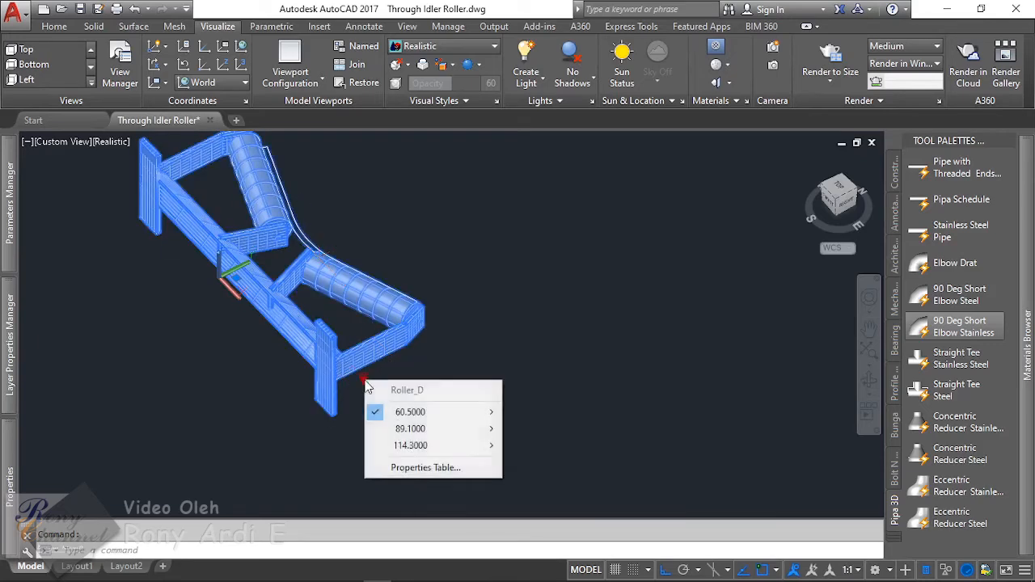
mouse_move(419, 413)
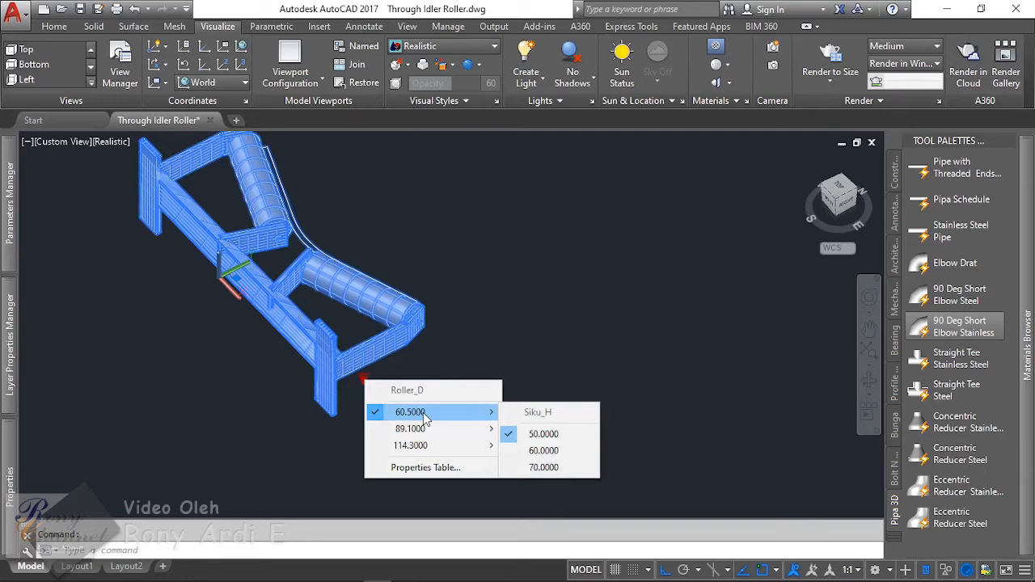
mouse_move(424, 431)
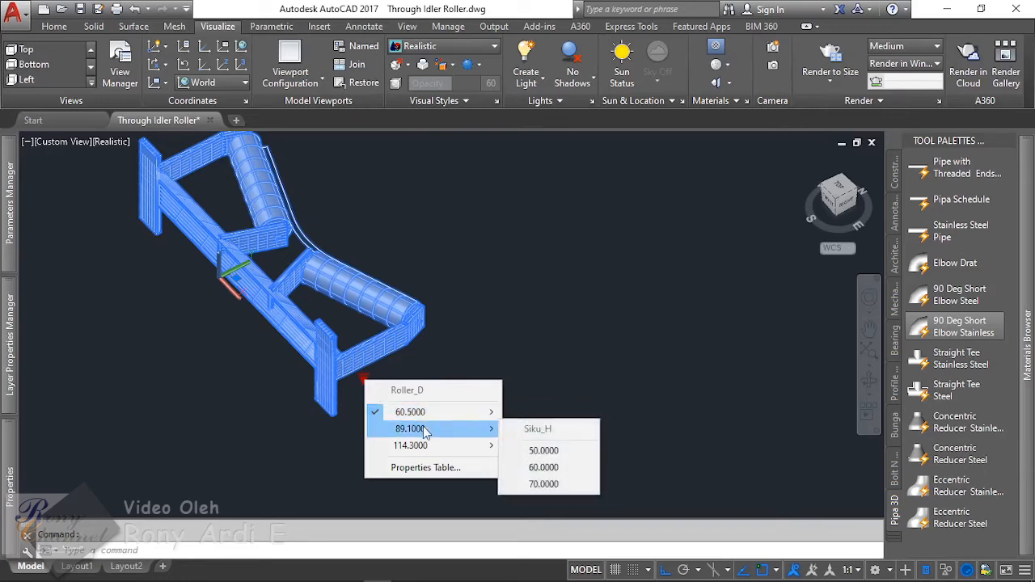
click(543, 483)
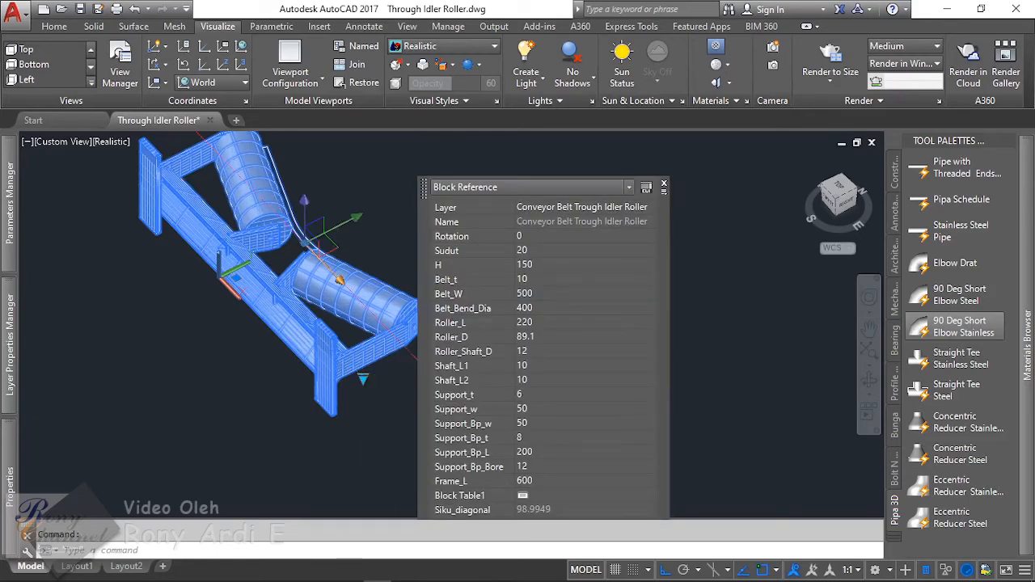
Step: Switch the idler block's view to Top
scroll(308, 198, up, 5)
scroll(247, 225, down, 2)
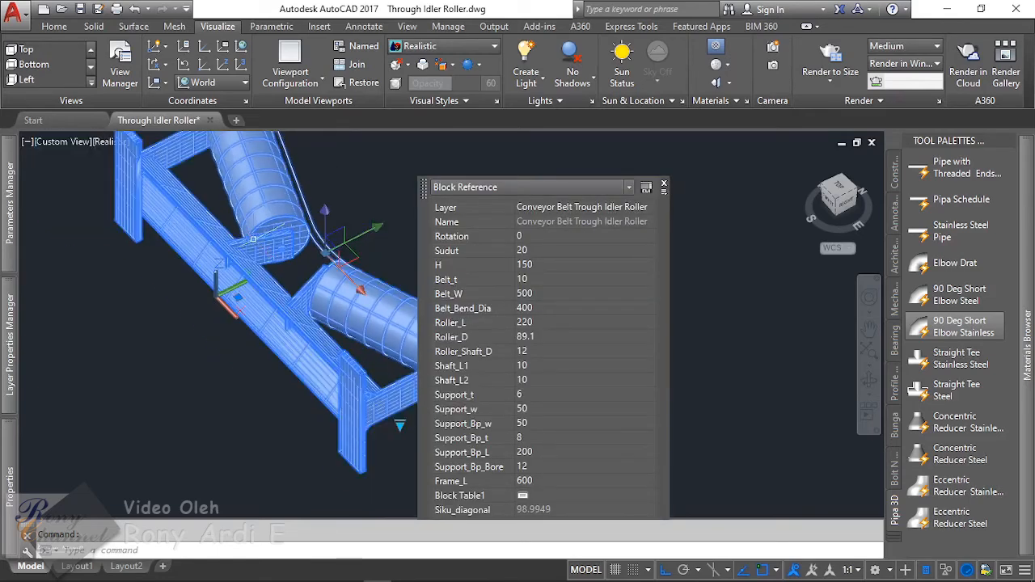
click(53, 142)
click(81, 180)
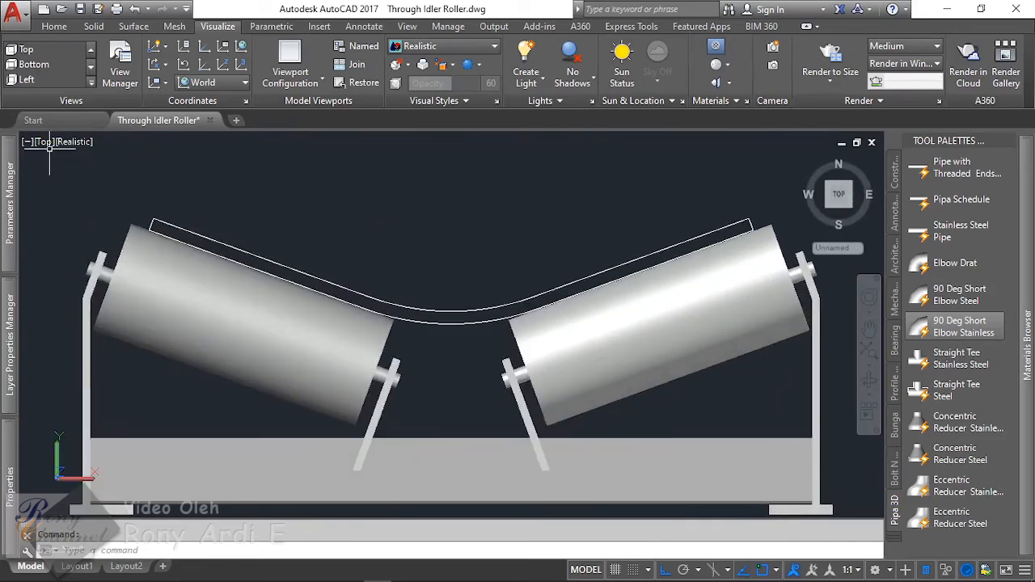
scroll(296, 220, down, 2)
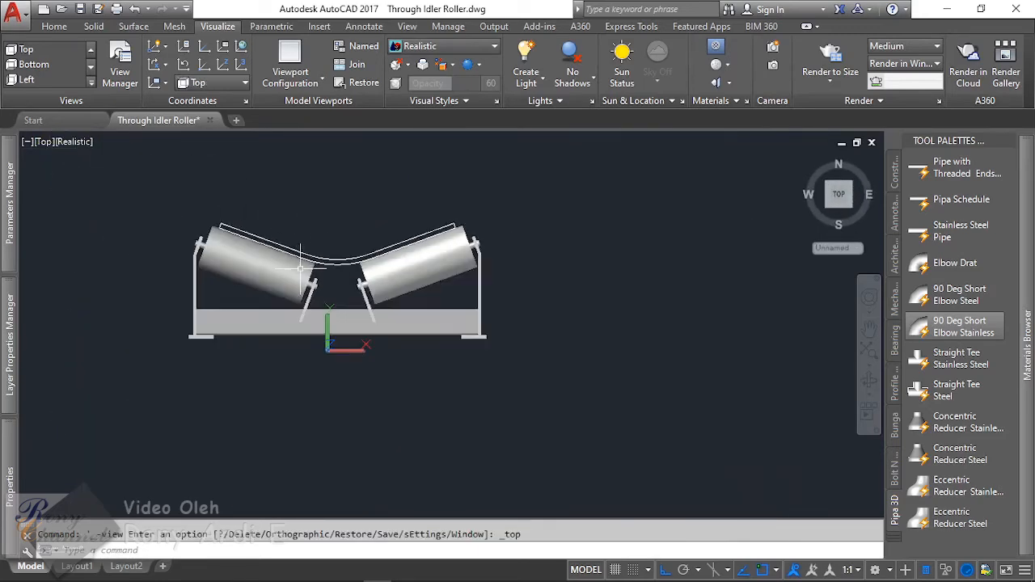
scroll(427, 213, up, 1)
Step: Set the idler block's Belt_W parameter to 600 and its Frame_L parameter to 650
click(481, 271)
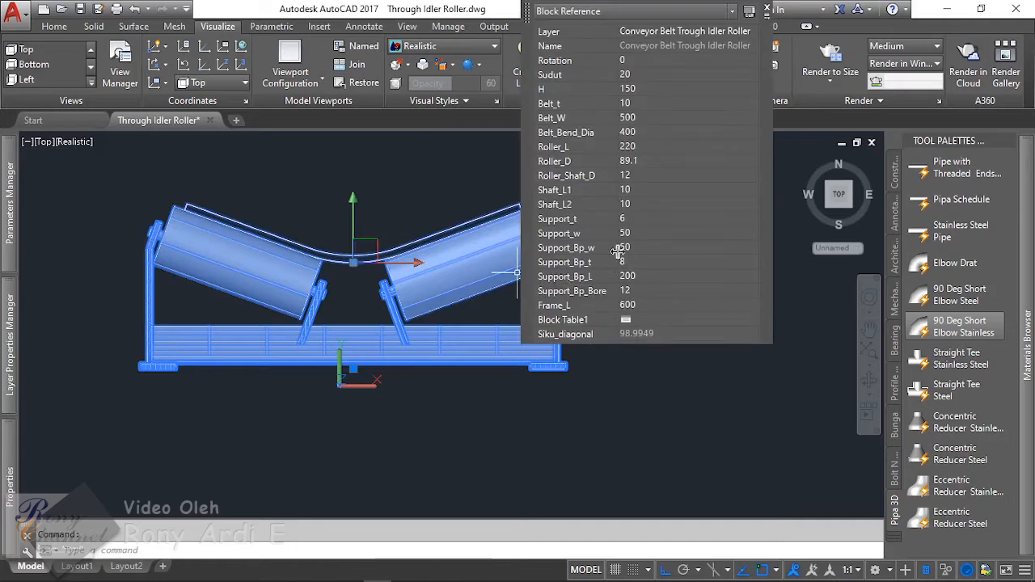
click(648, 121)
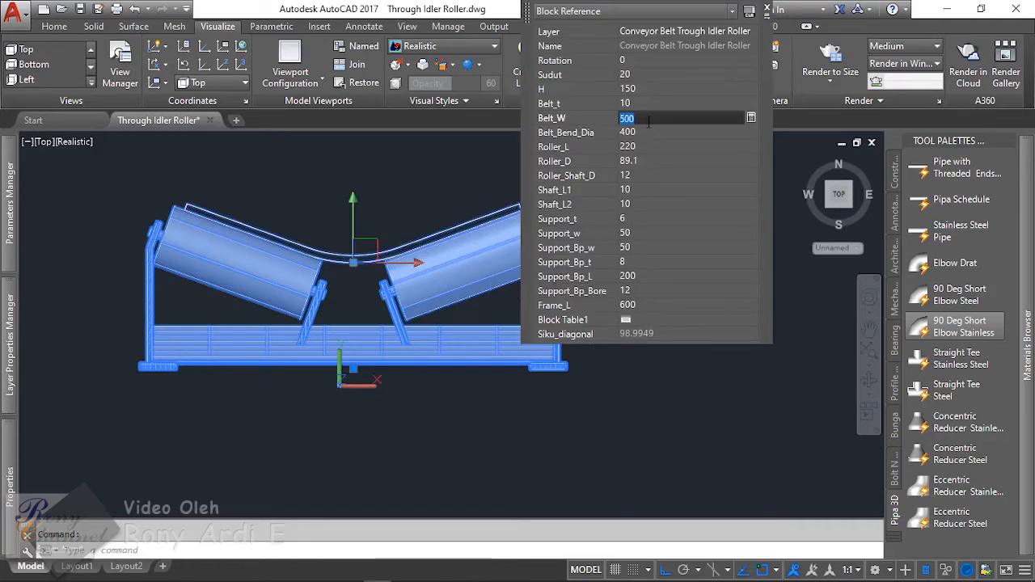
text(600)
key(Tab)
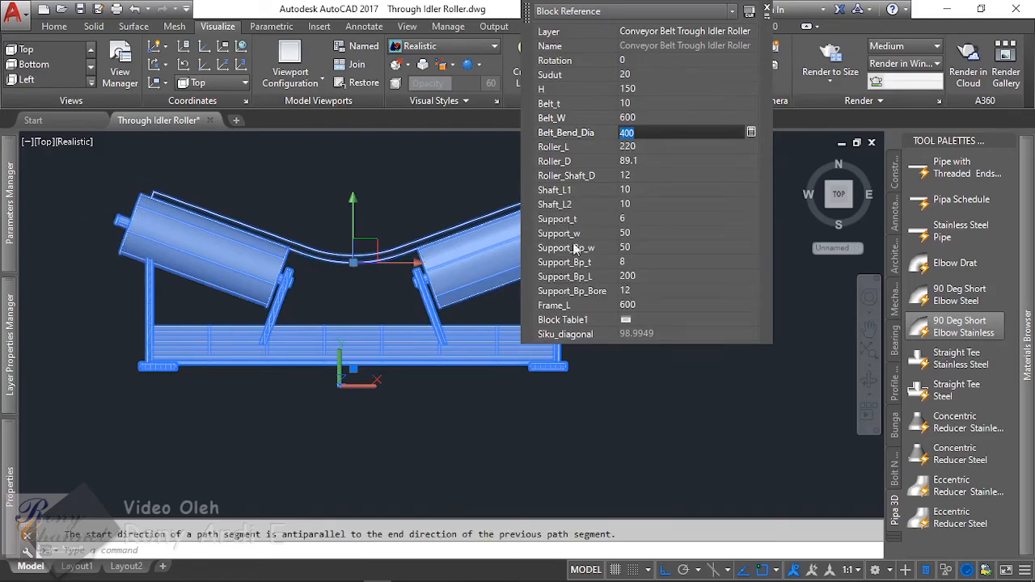
click(642, 305)
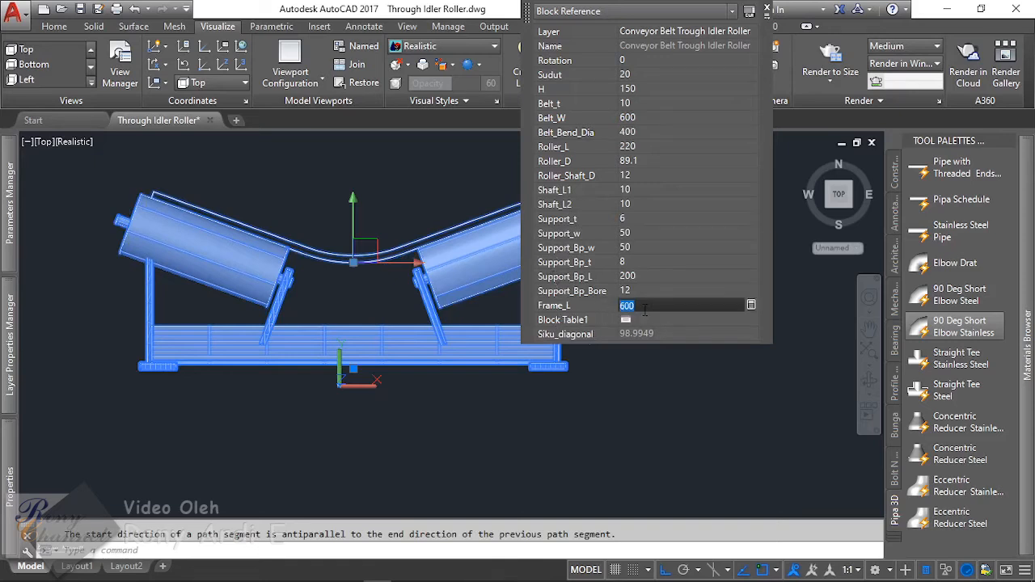
text(65)
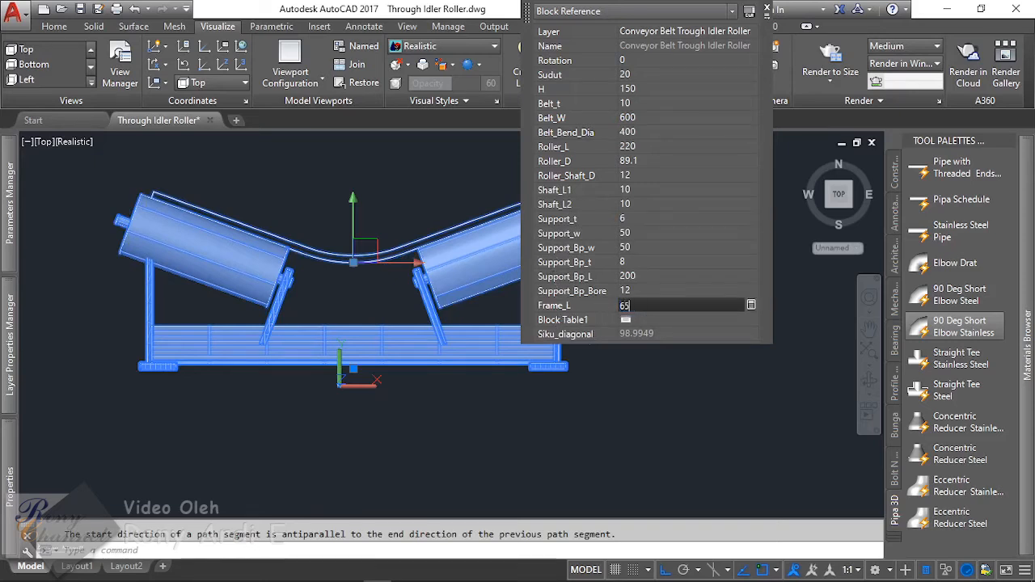
text(0)
key(Return)
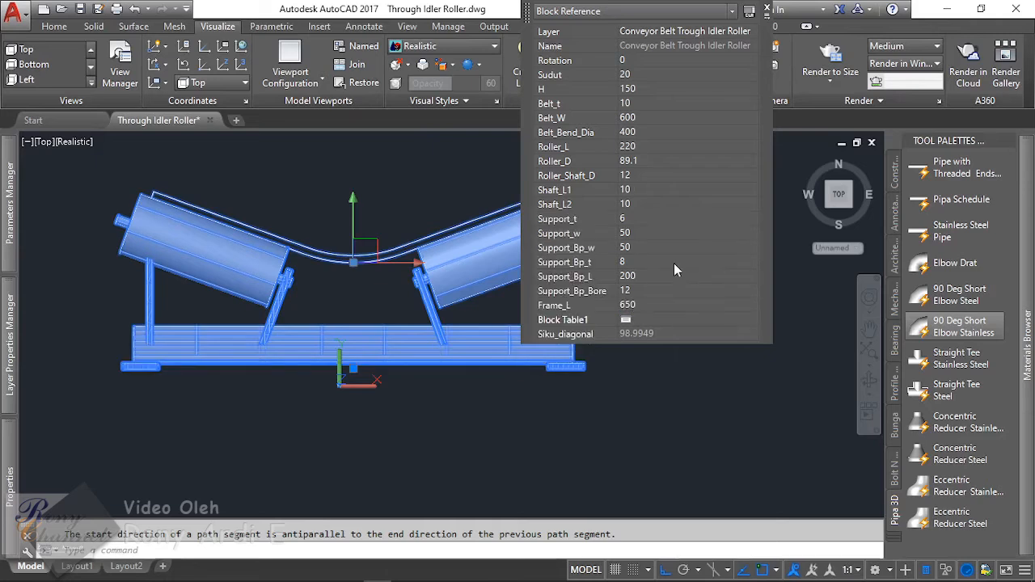
Step: Set the idler block's Frame_L parameter to 700 and check the outer roller supports against the frame ends
click(643, 306)
text(70)
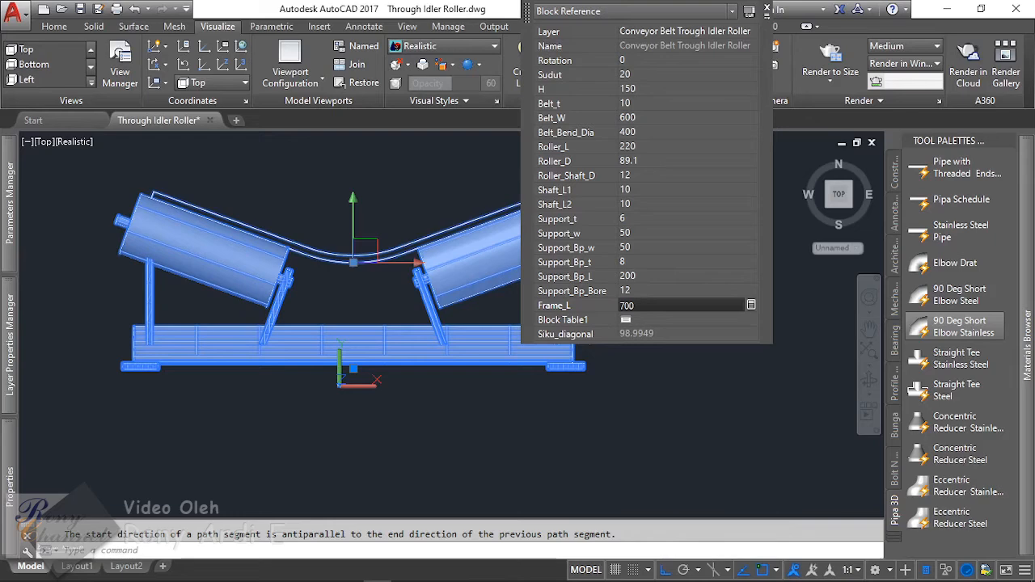
text(0)
key(Return)
scroll(196, 219, down, 2)
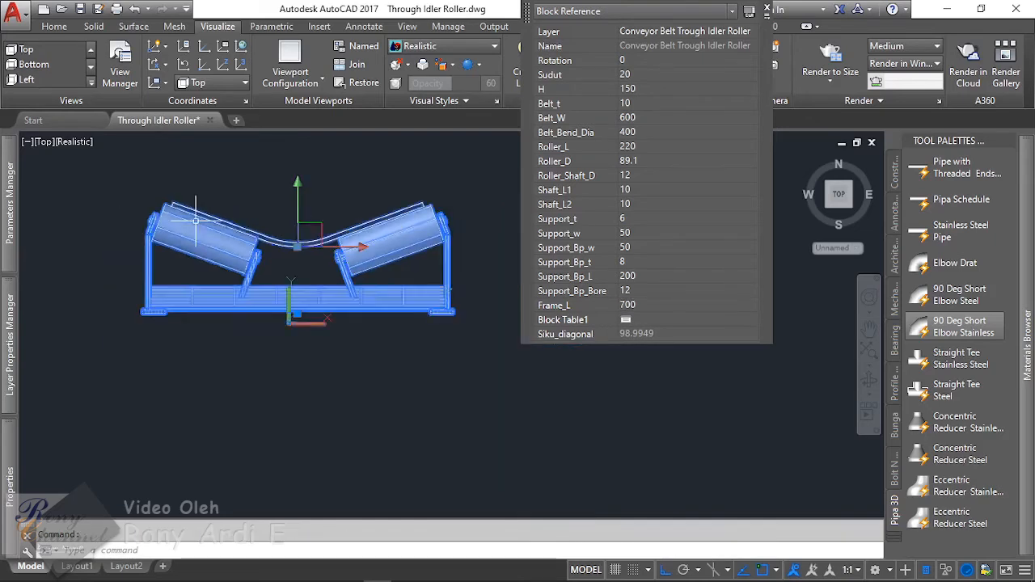
scroll(437, 241, up, 5)
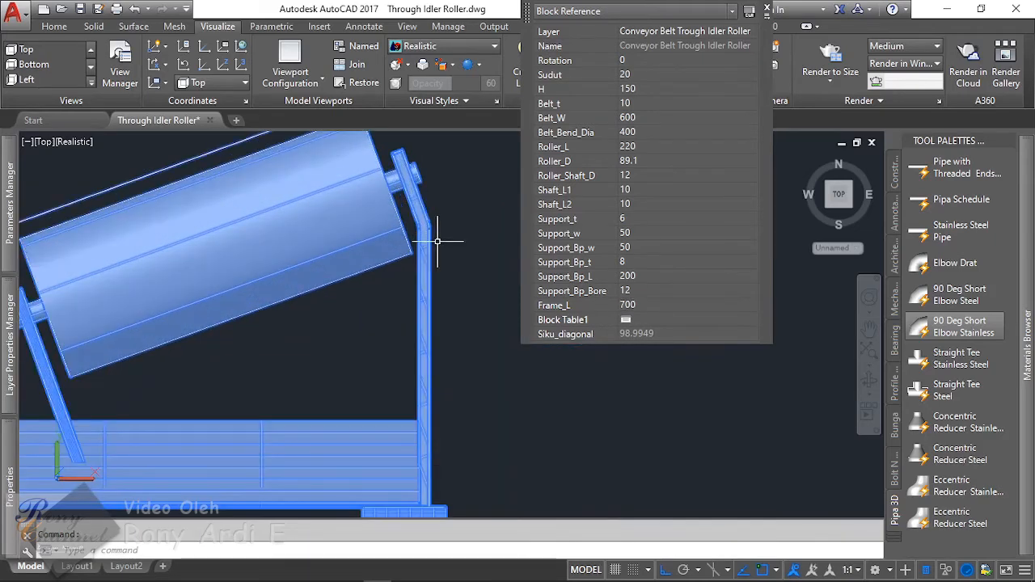
scroll(469, 232, down, 2)
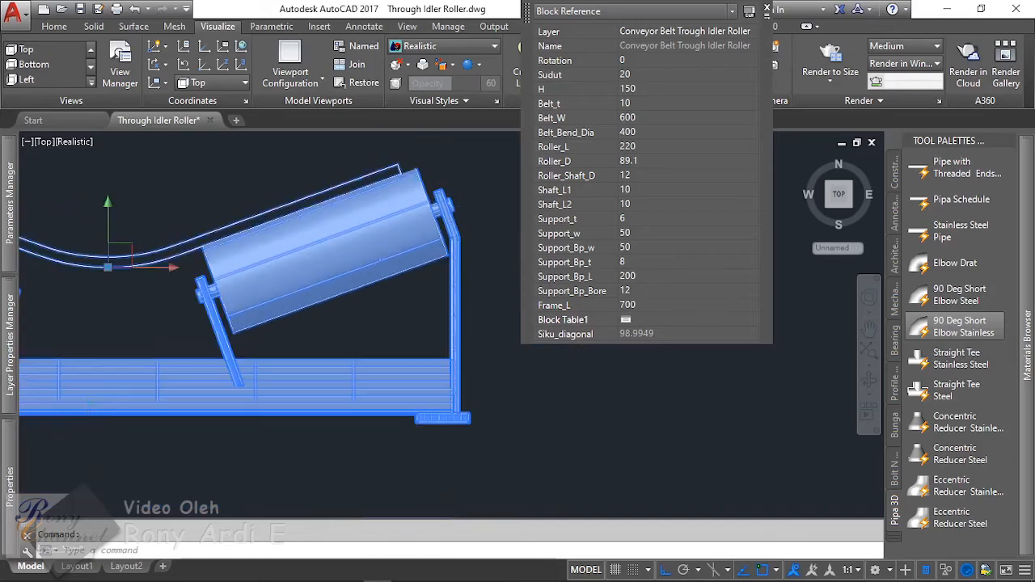
scroll(453, 257, up, 3)
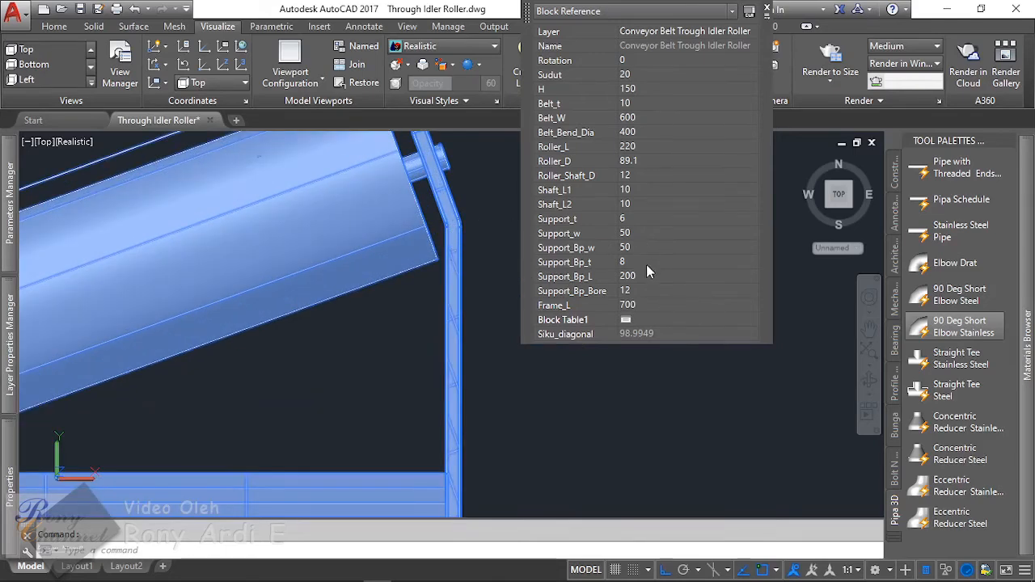
scroll(469, 234, down, 6)
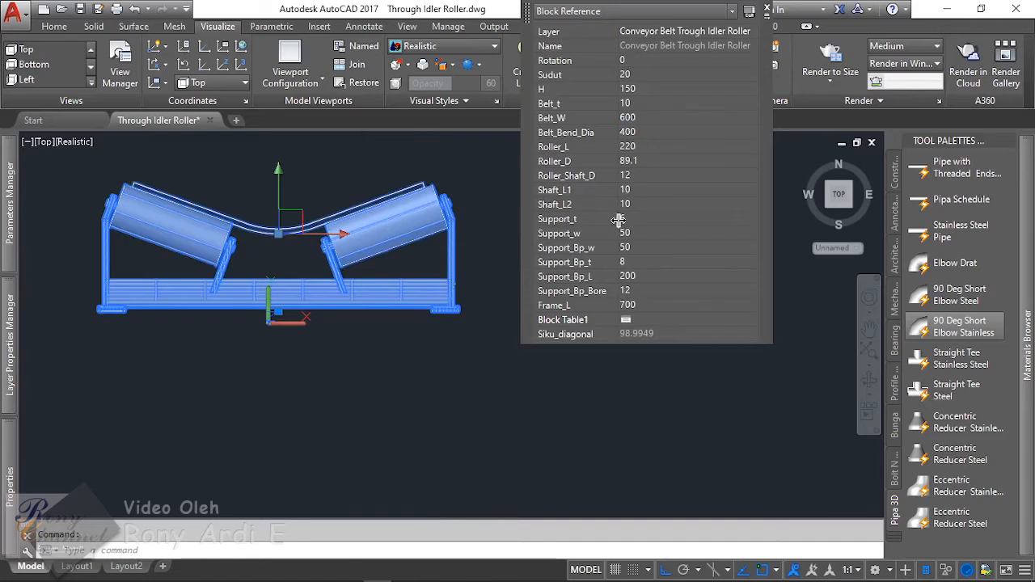
Step: Set the idler block's Frame_L parameter to 750
click(639, 301)
text(75)
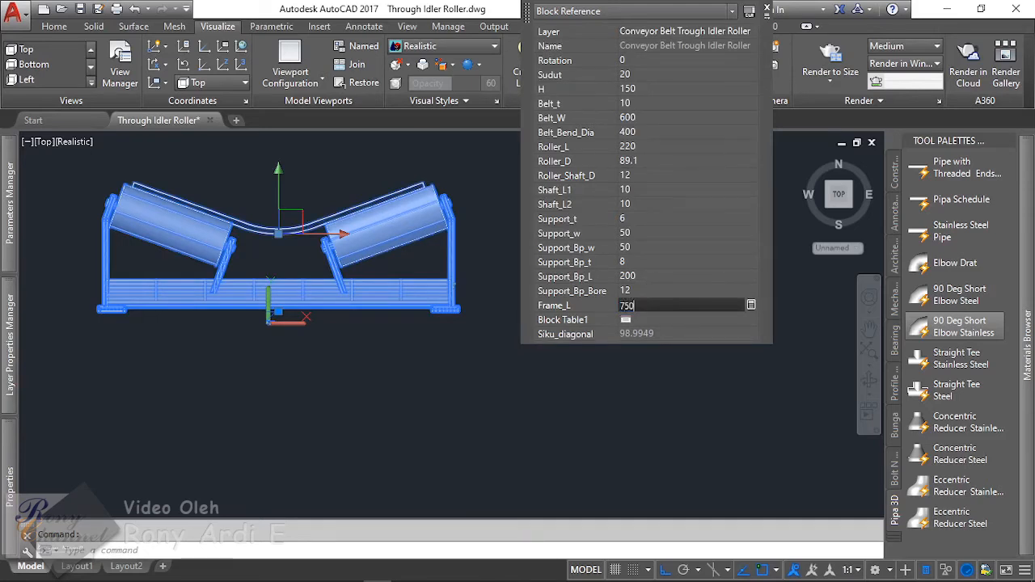
key(Return)
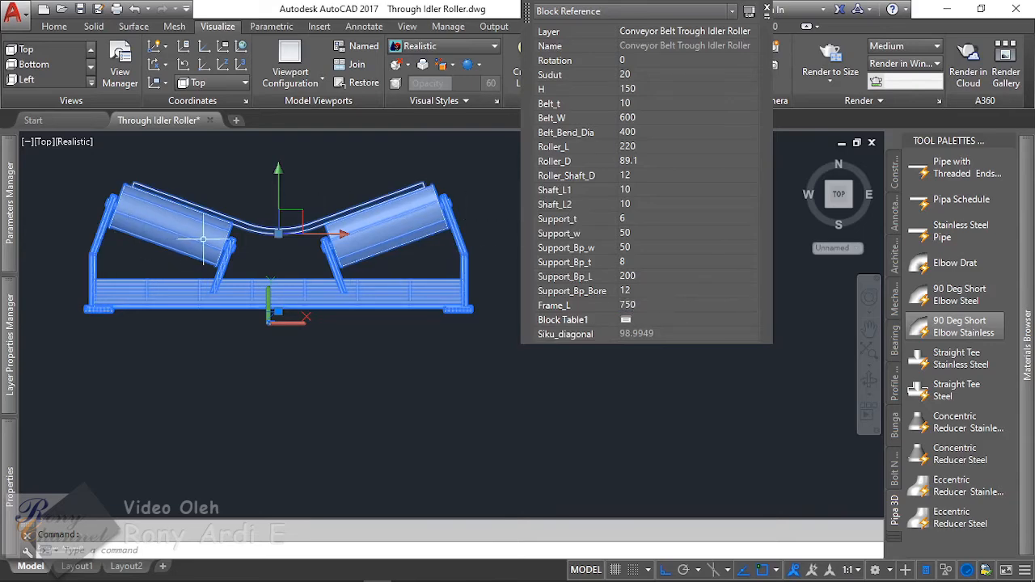
scroll(203, 238, up, 3)
scroll(232, 239, down, 2)
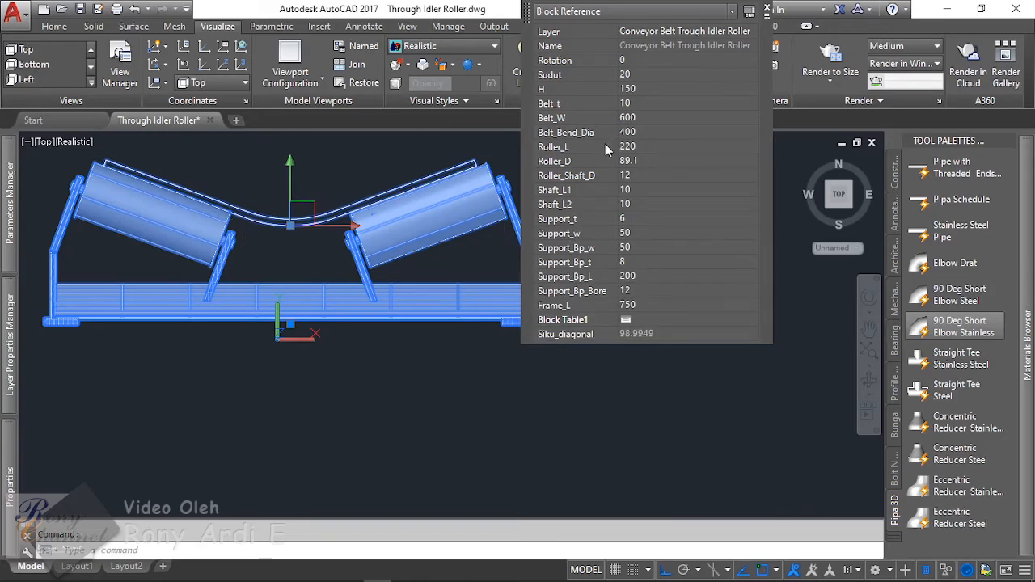
Step: Try a Roller_L value of 300 on the idler block
click(578, 148)
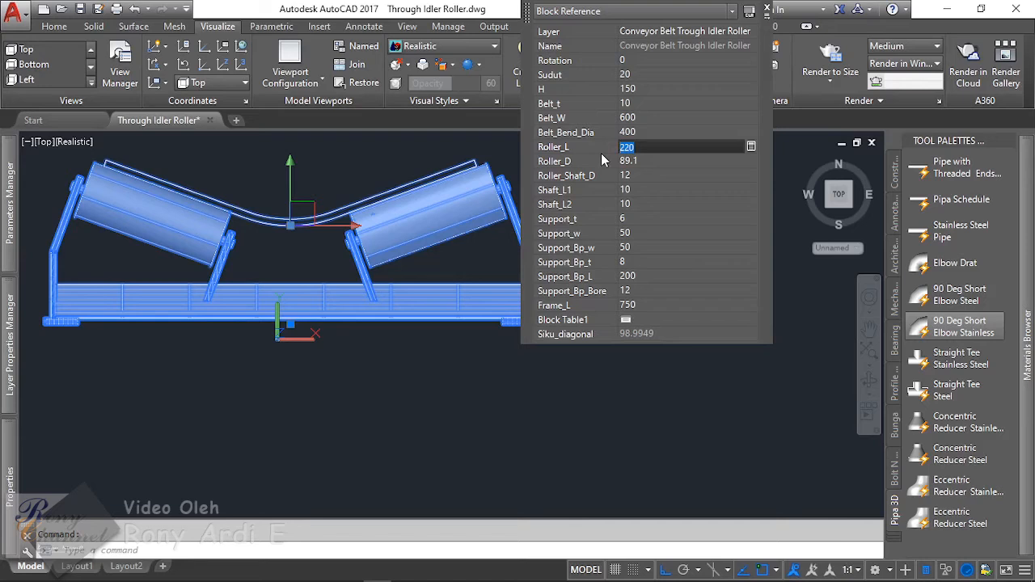
text(300)
key(Tab)
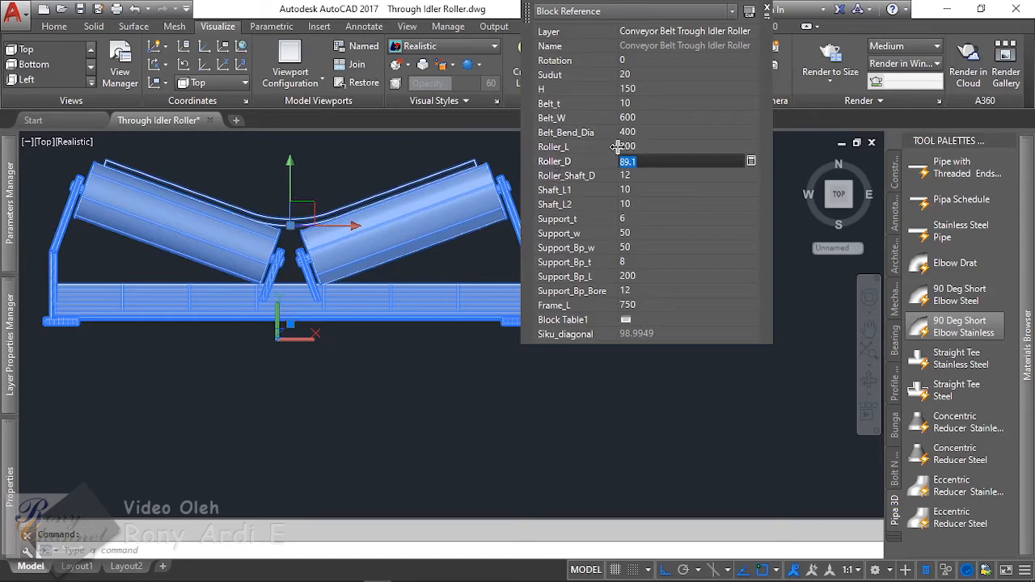
Step: Set the idler block's Roller_L parameter to 280 and check the gap between the two rollers
click(629, 146)
text(28)
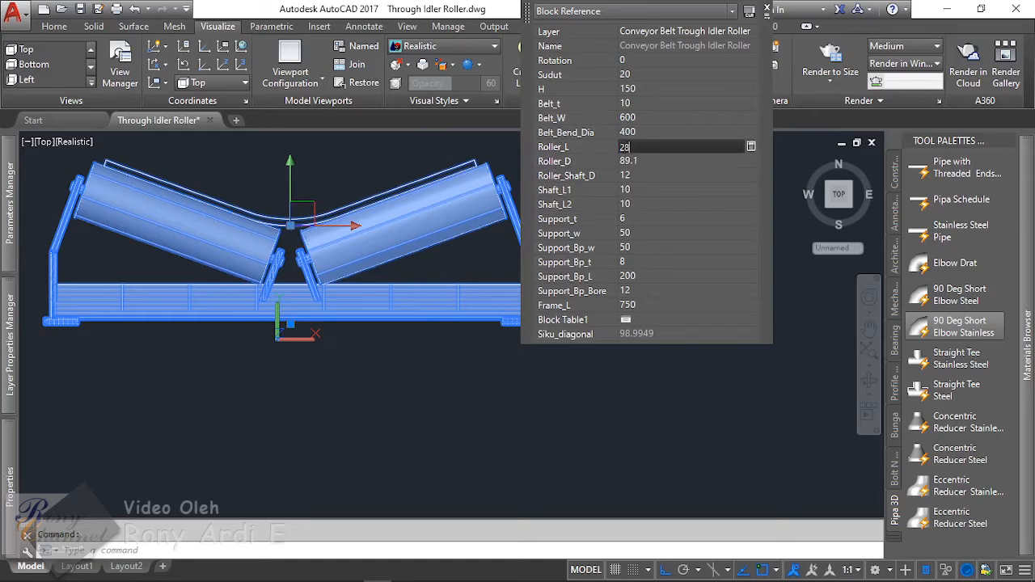
text(0)
key(Tab)
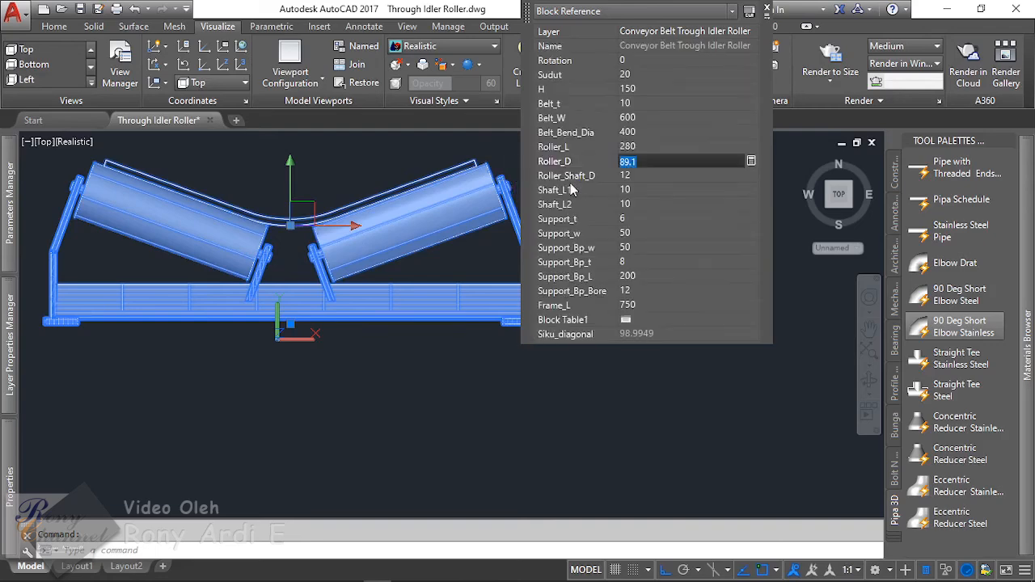
scroll(279, 227, up, 5)
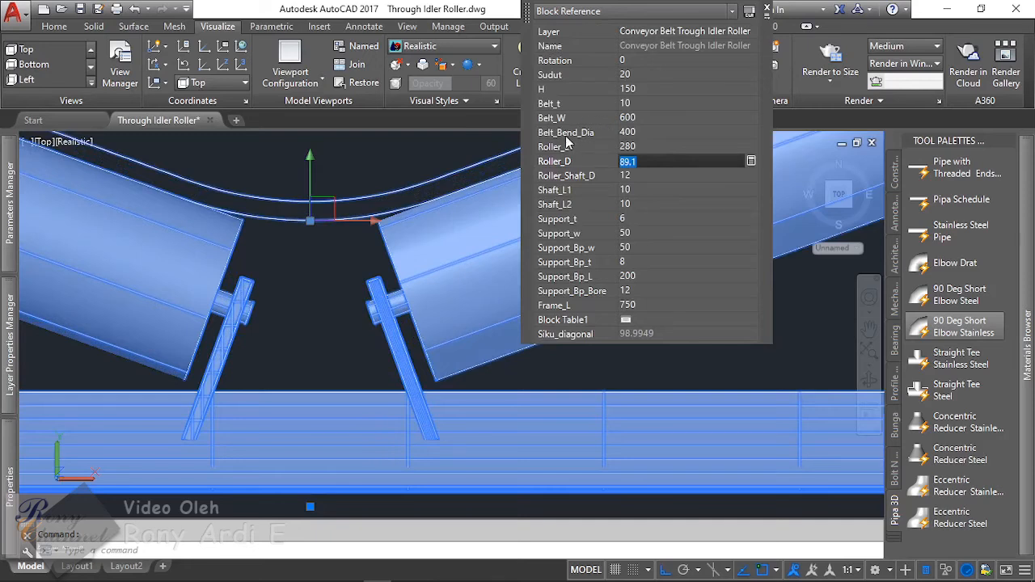
Step: Try Belt_Bend_Dia values of 450 and 500 on the idler block and compare the belt curve over the rollers
click(647, 133)
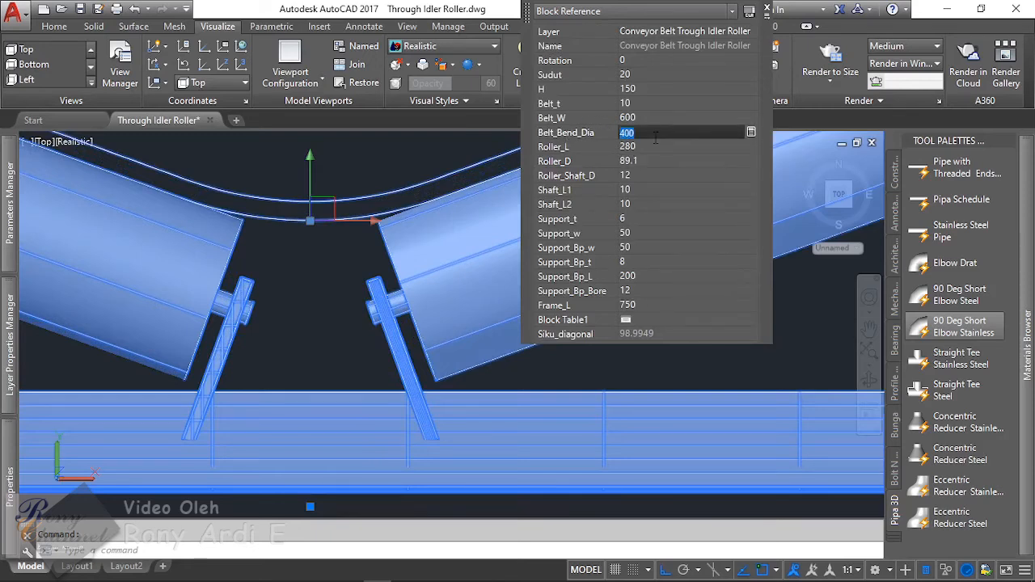
text(45)
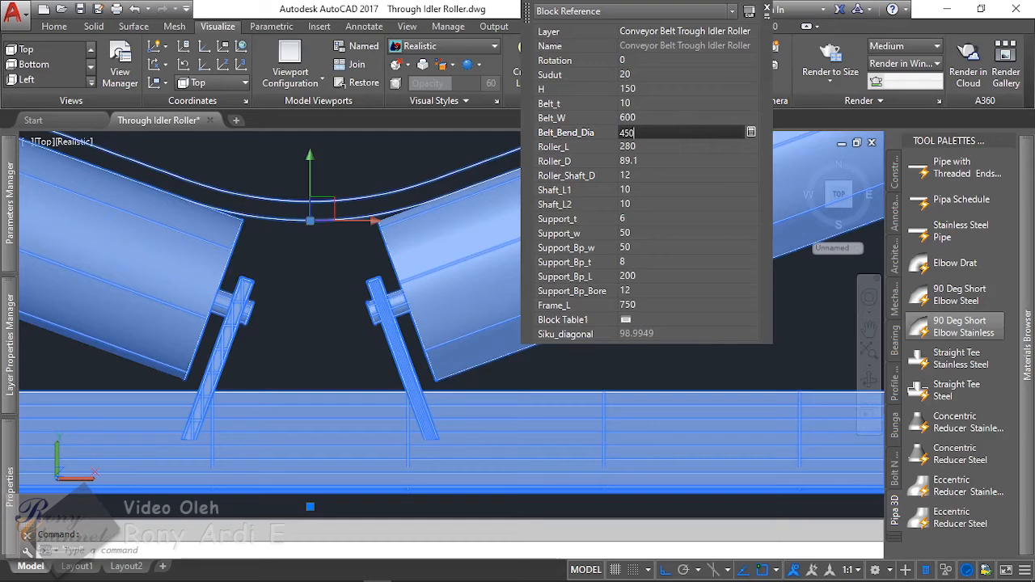
key(Tab)
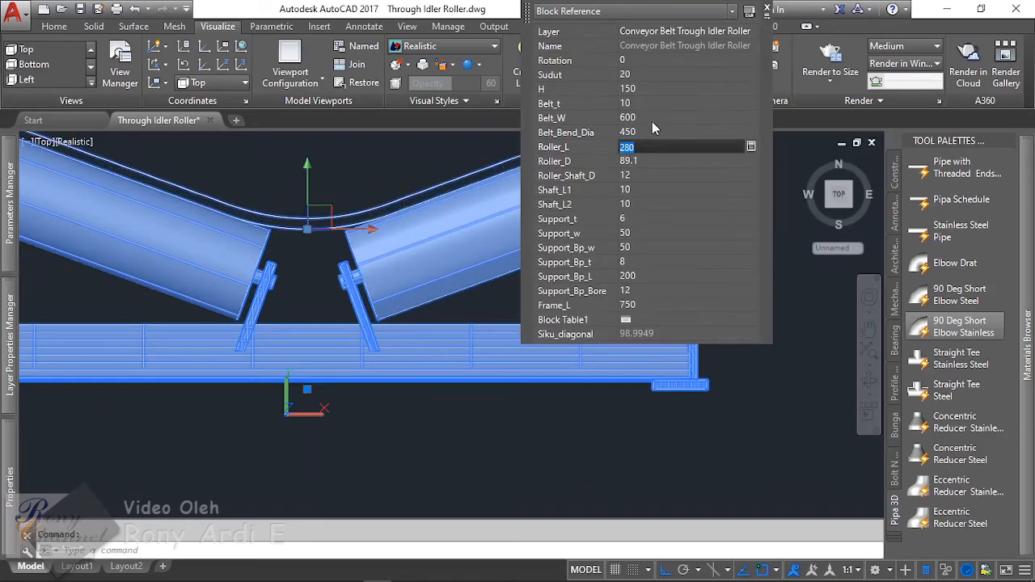
click(647, 133)
text(50)
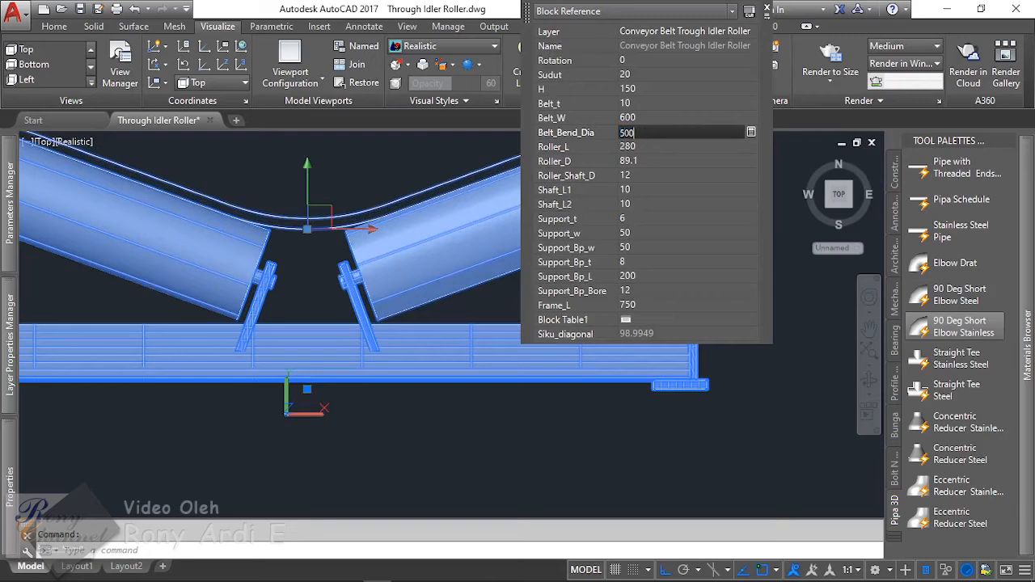
text(0)
key(Tab)
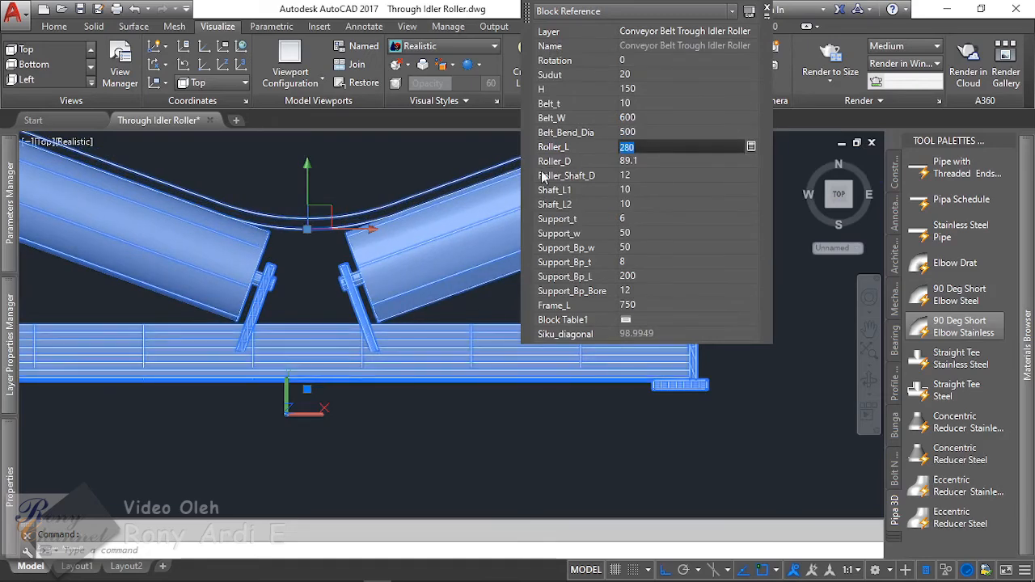
scroll(357, 234, down, 3)
scroll(359, 235, up, 5)
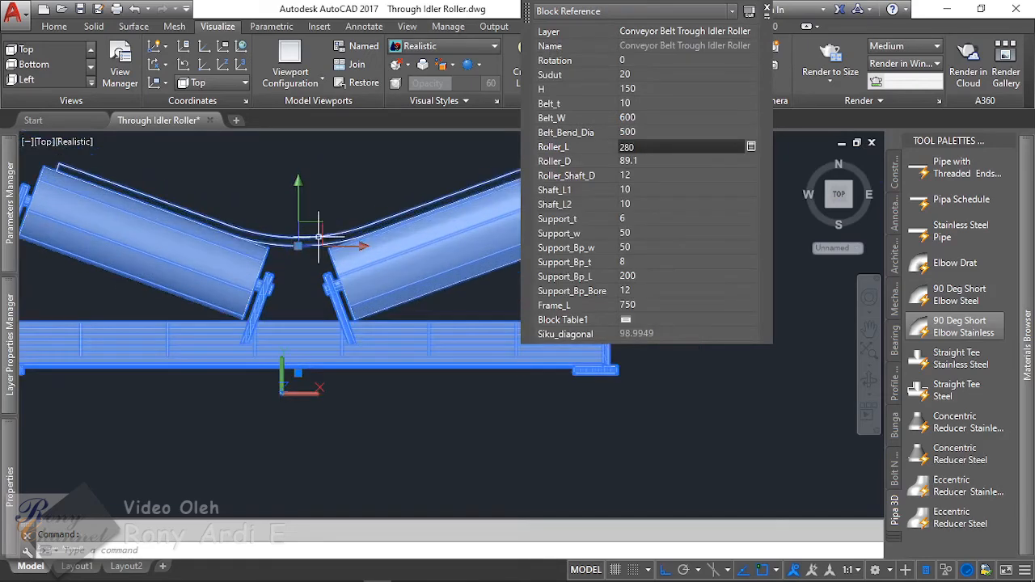
scroll(342, 212, down, 4)
Step: Set the idler block's Belt_Bend_Dia parameter to 650
click(650, 131)
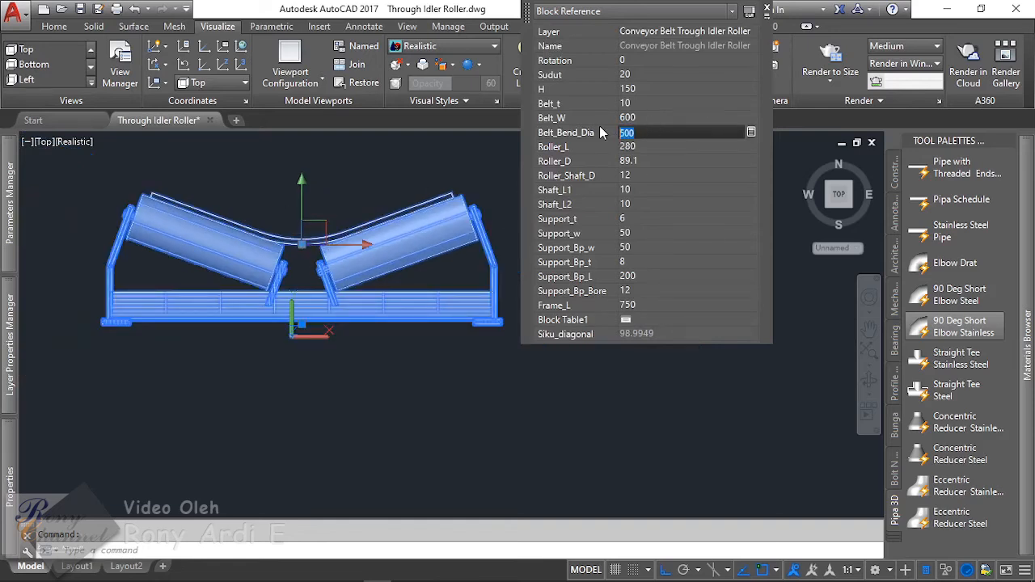
text(65)
key(Tab)
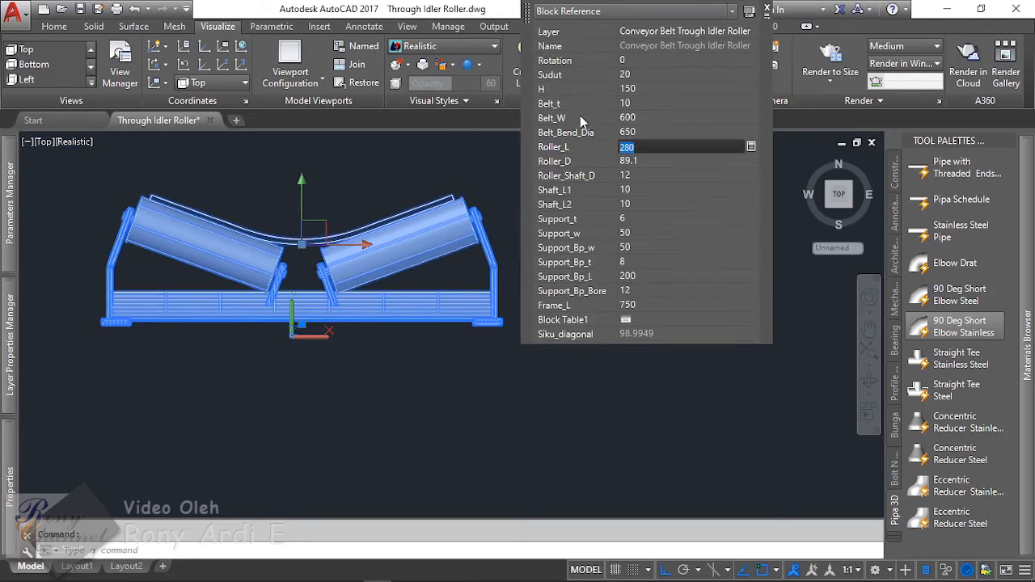
click(647, 133)
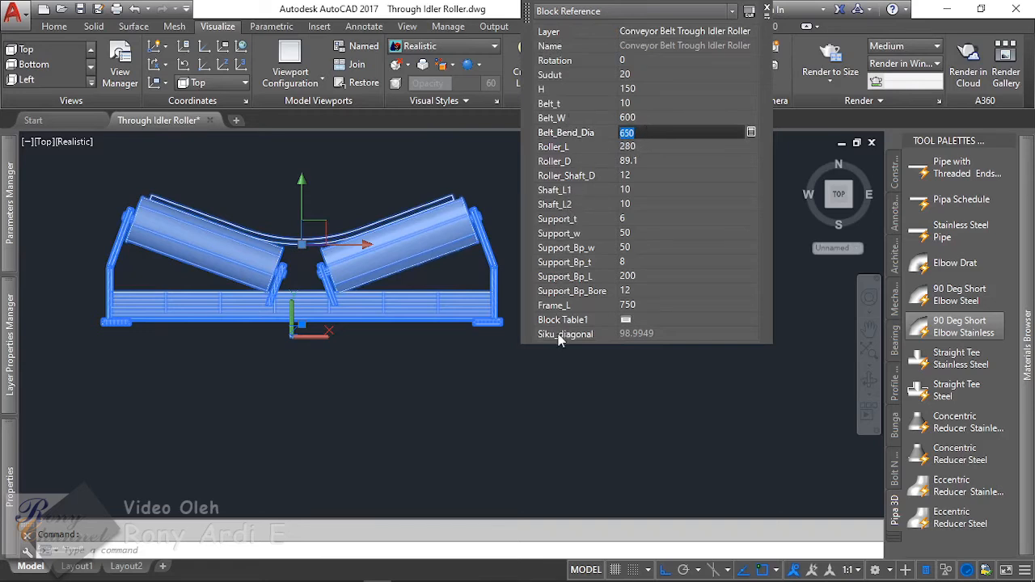
Step: Set the idler block's Sudut angle to 15 and its H parameter to 180, and deselect the block
click(647, 75)
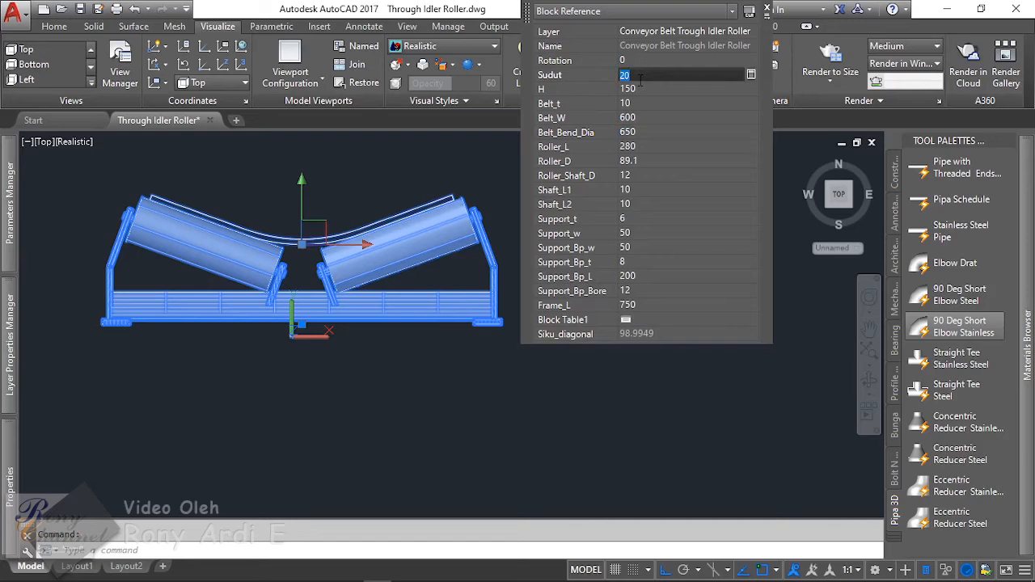
text(15)
key(Tab)
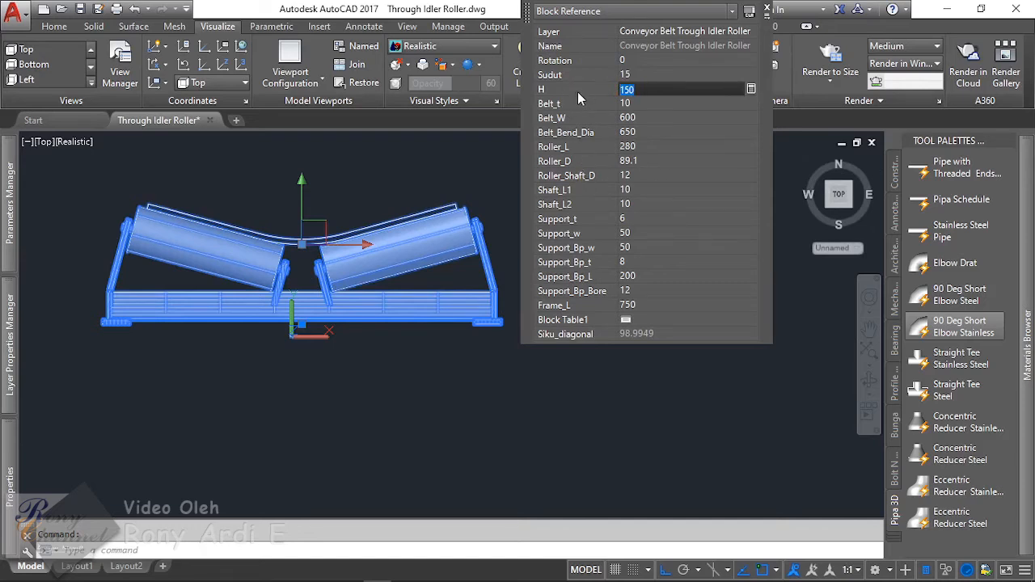
text(2)
click(589, 99)
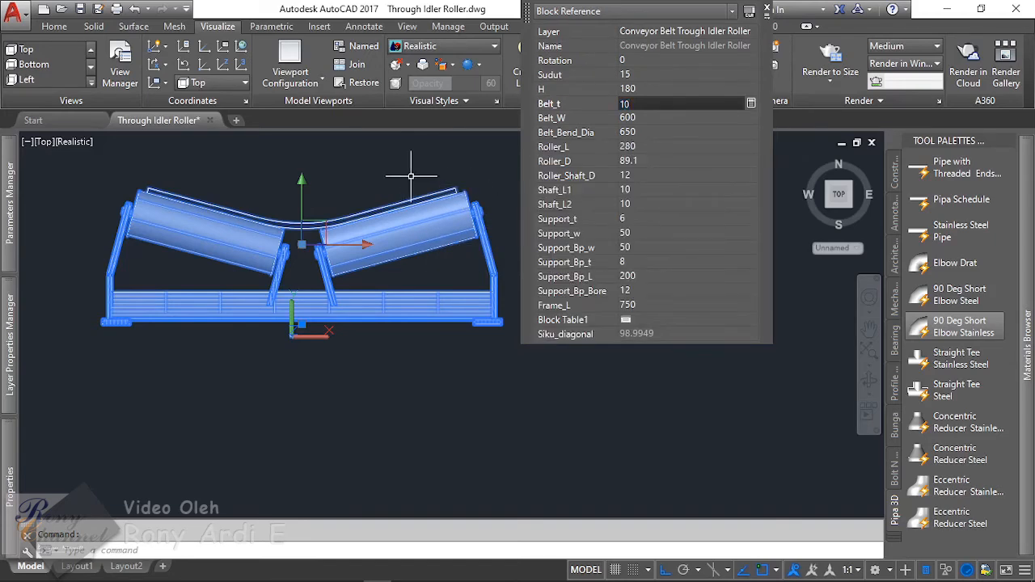
key(Escape)
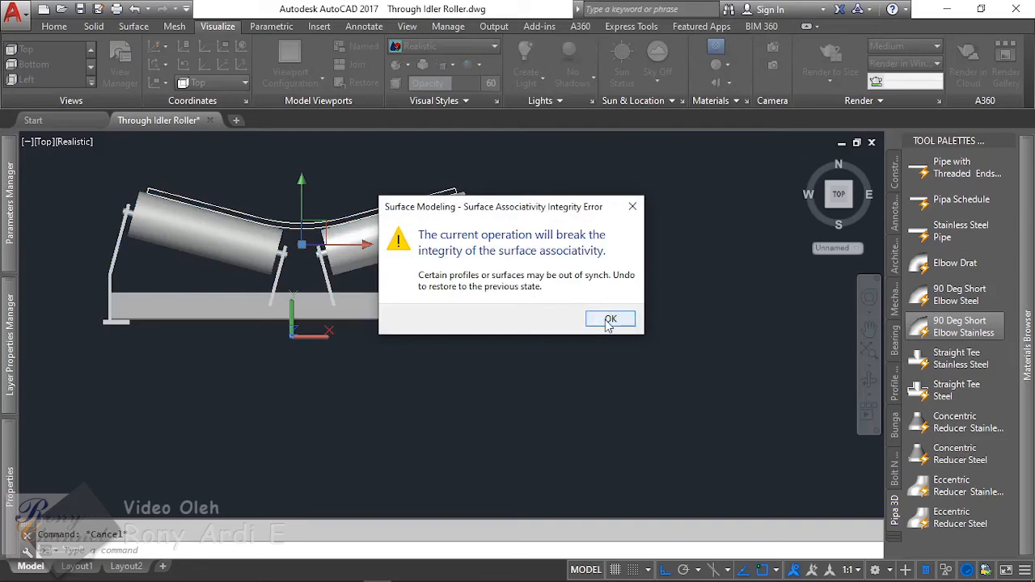
click(610, 319)
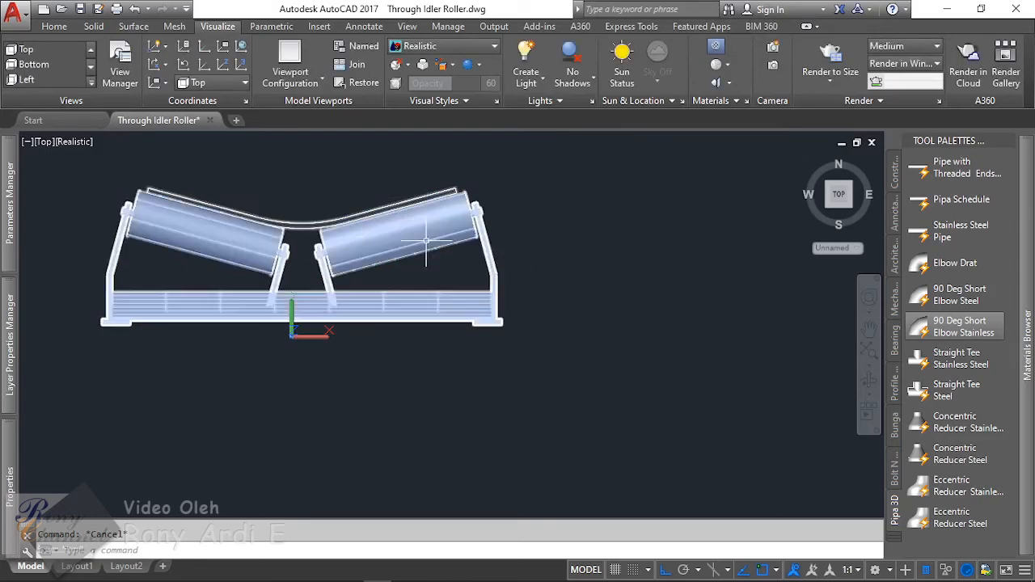
Step: Choose the idler block's size combination with Roller_D 60.5 and Siku_H 60 from its block properties table
click(371, 237)
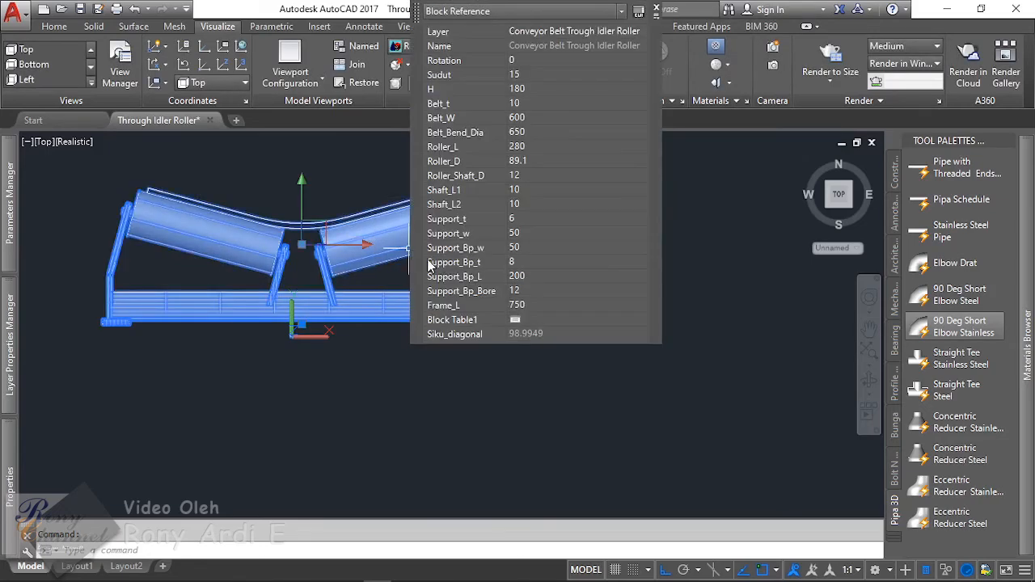
key(Escape)
scroll(169, 243, down, 2)
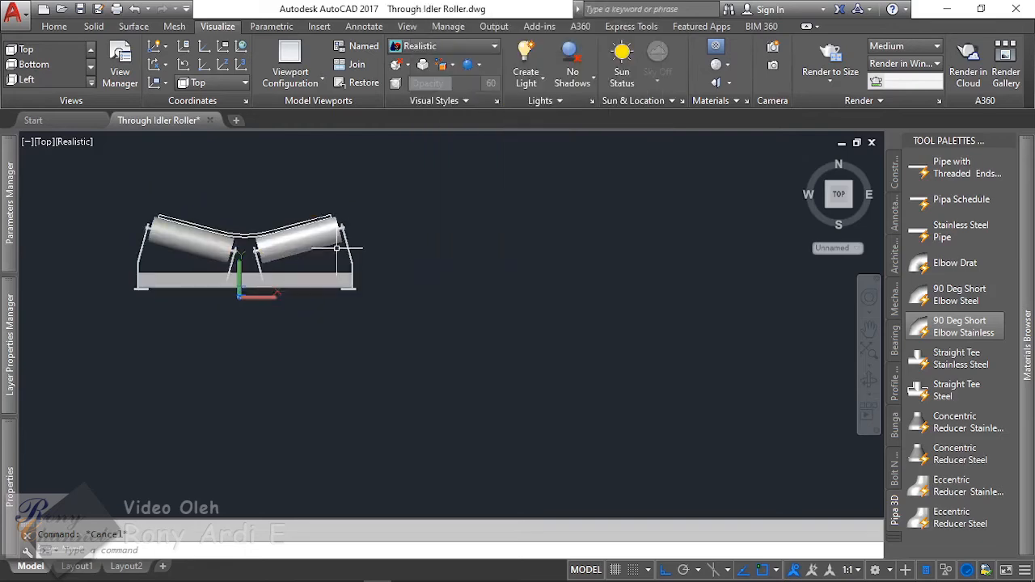
click(352, 246)
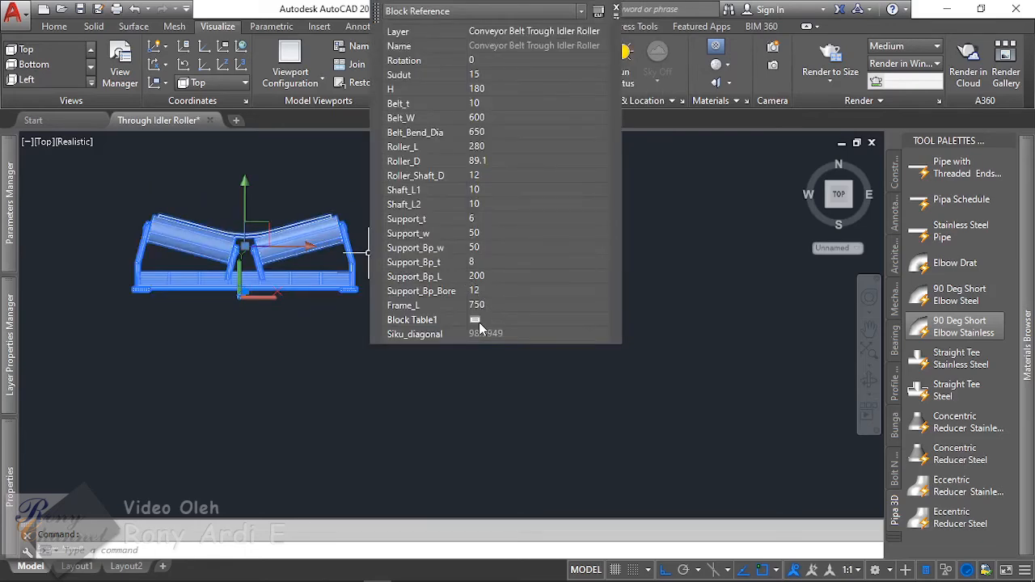
click(479, 322)
click(433, 210)
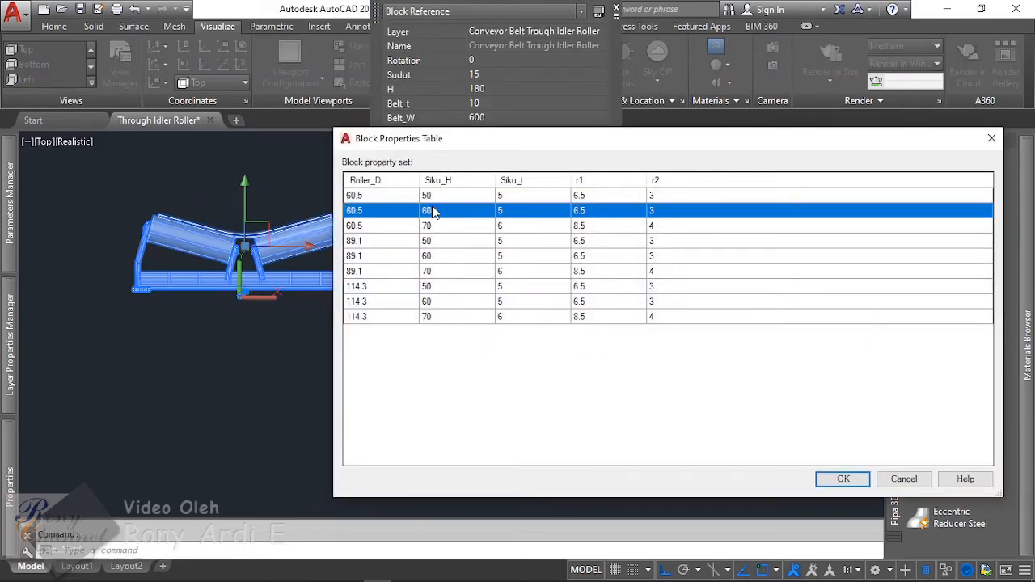
key(Escape)
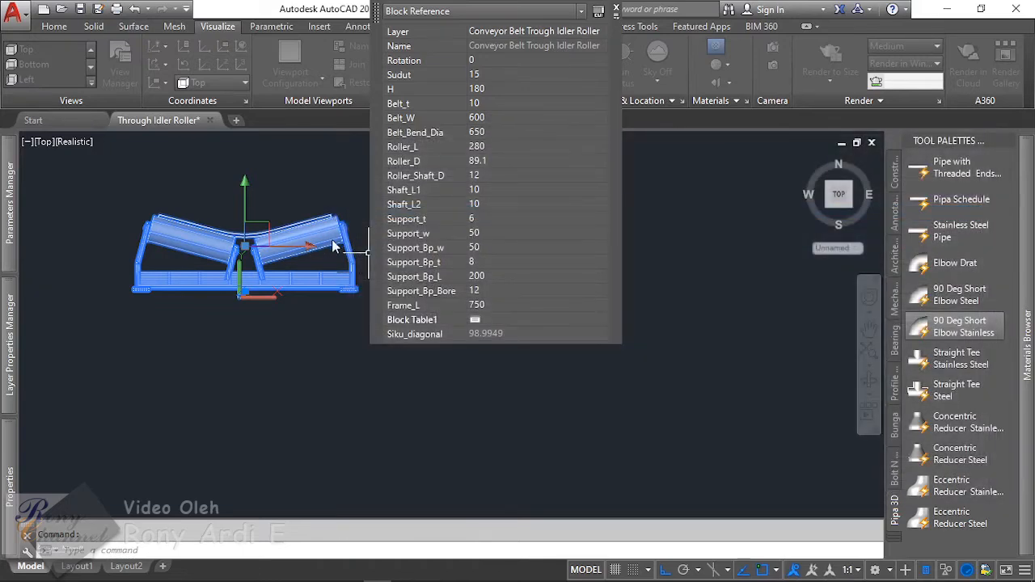
scroll(368, 242, up, 2)
scroll(240, 206, up, 2)
scroll(240, 206, down, 3)
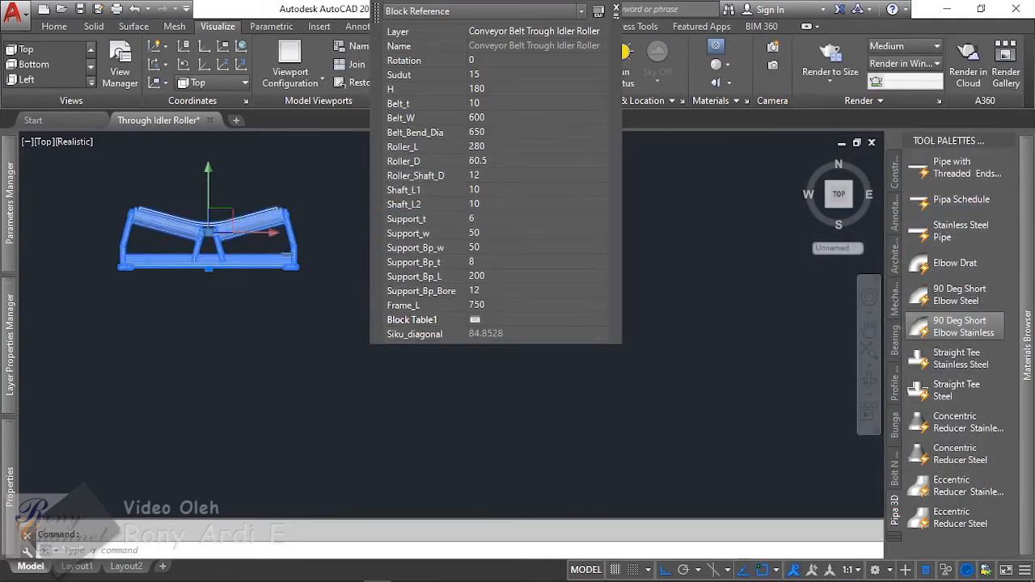
scroll(240, 206, up, 3)
click(291, 188)
click(267, 230)
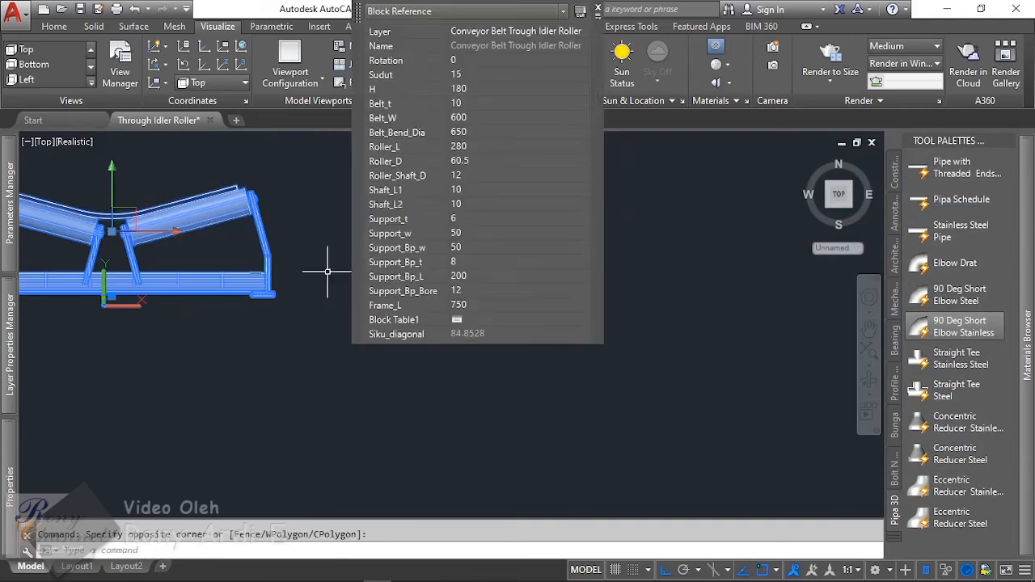
Step: Examine the idler block's overall shape and its current parameter values
key(Escape)
scroll(249, 253, down, 3)
scroll(174, 254, up, 5)
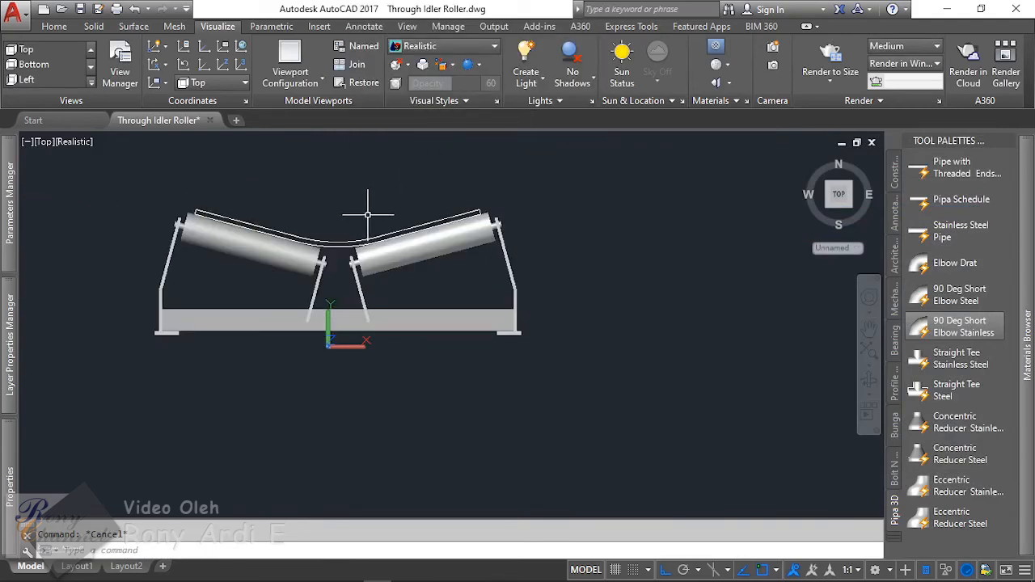
click(278, 239)
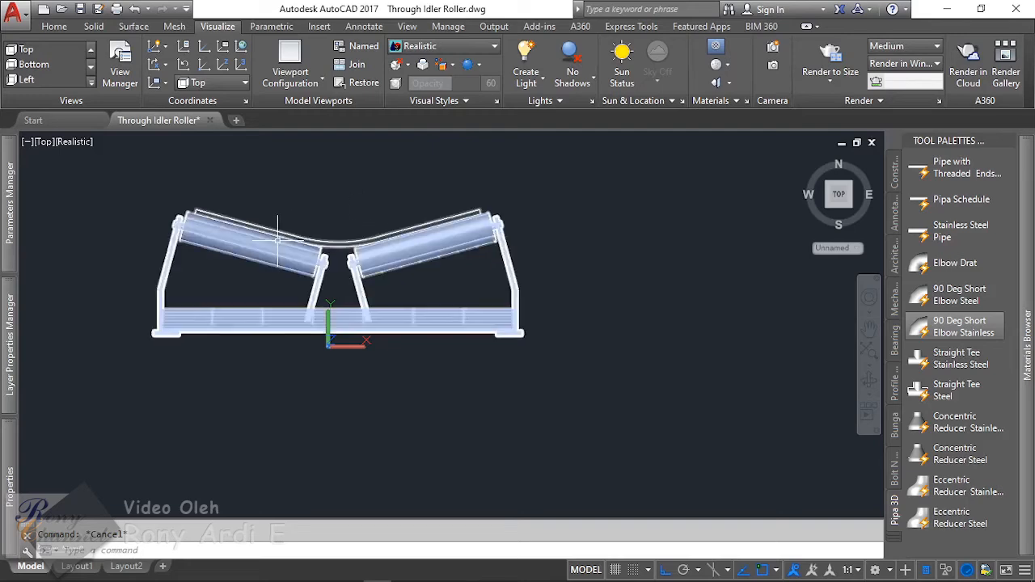
click(279, 240)
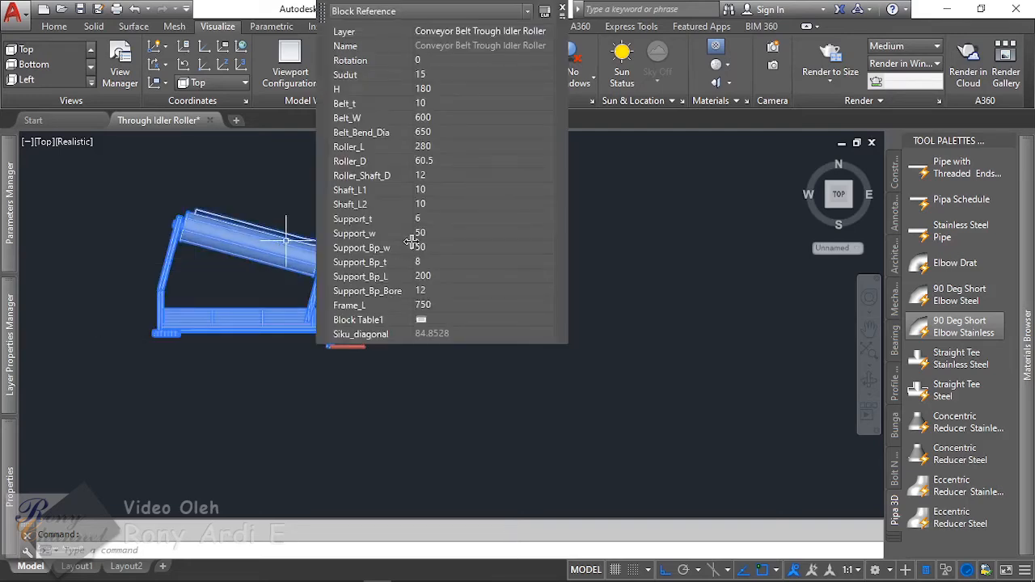
key(Escape)
scroll(197, 205, down, 5)
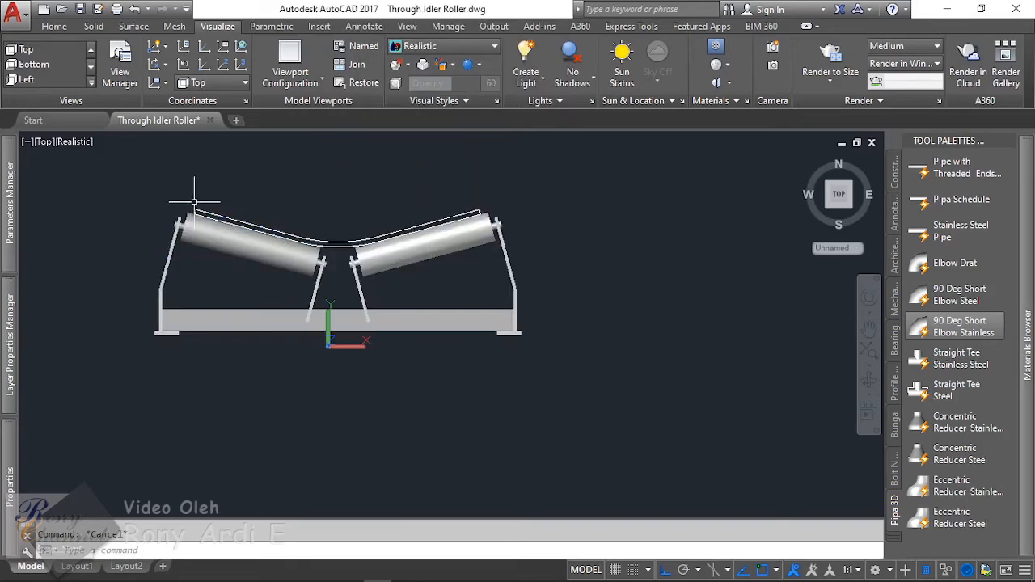
scroll(196, 205, up, 2)
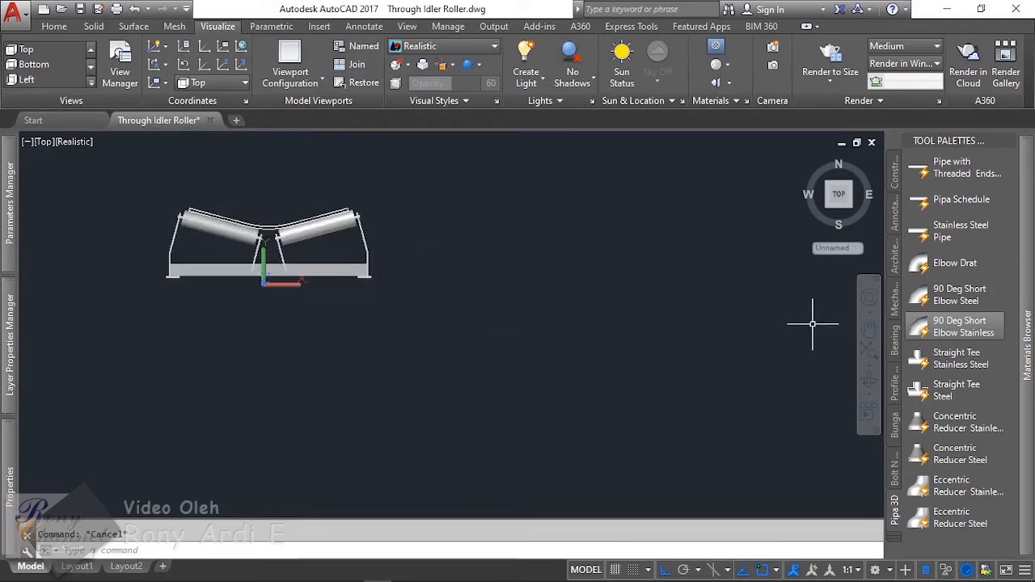
click(1027, 344)
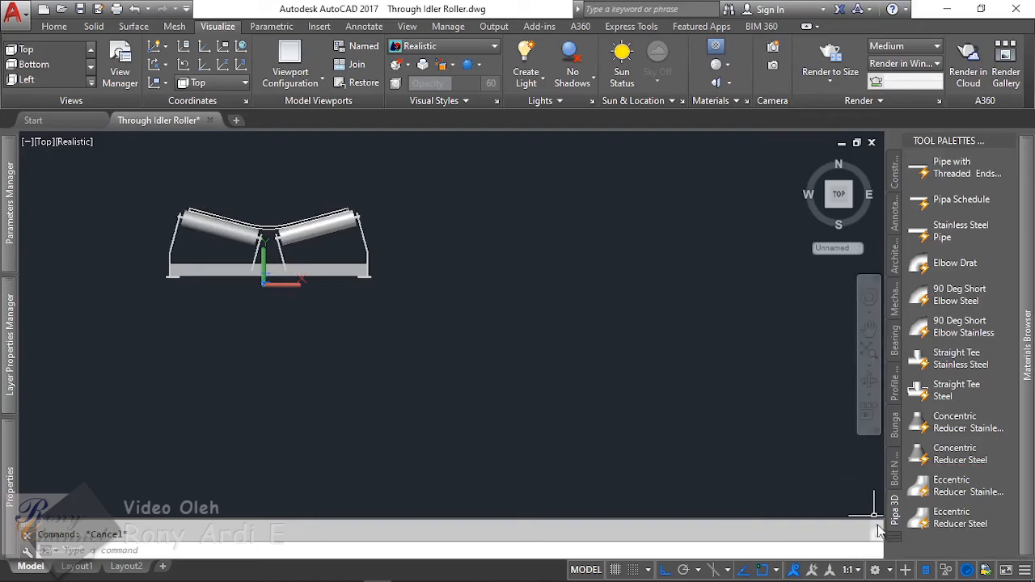
click(896, 541)
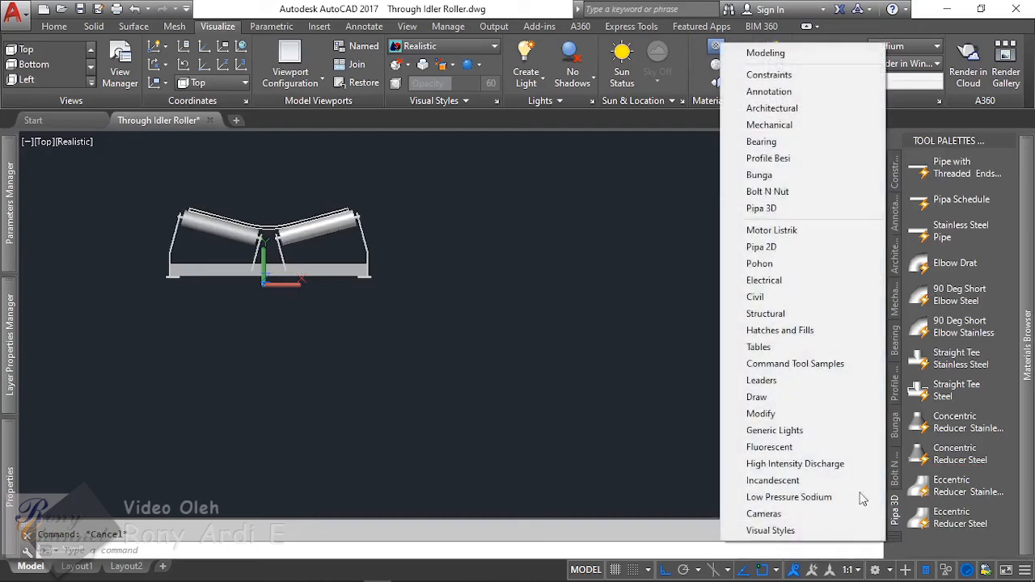
Step: Choose the idler block's size combination with Roller_D 60.5 and Siku_H 50 from its block properties table, and deselect the block
click(329, 231)
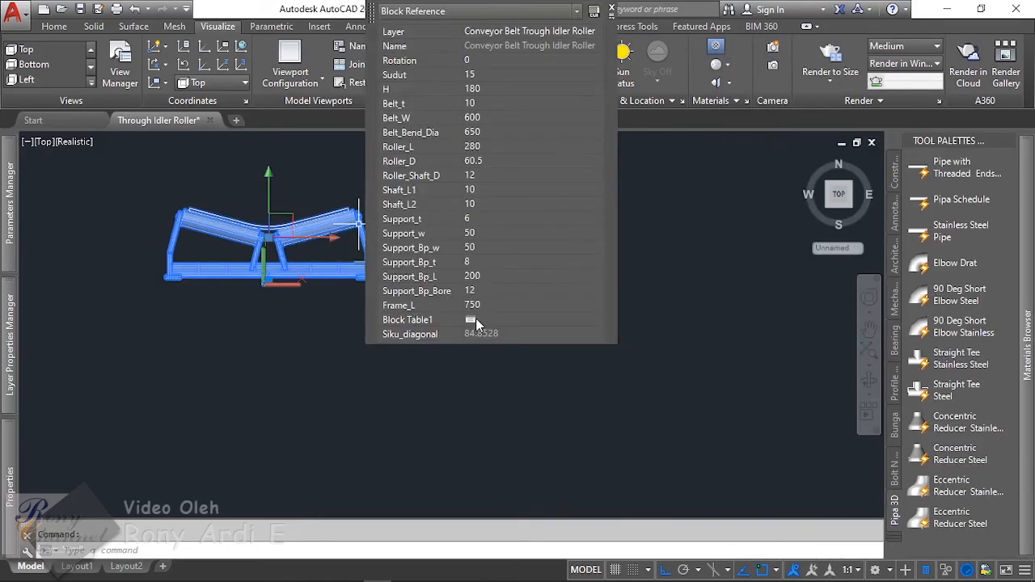
click(473, 323)
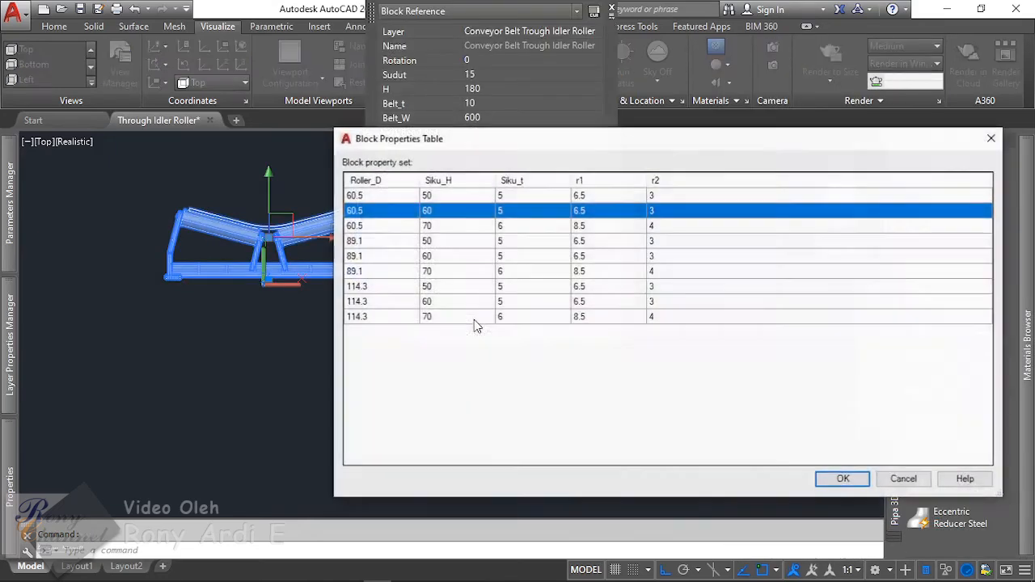
double_click(379, 202)
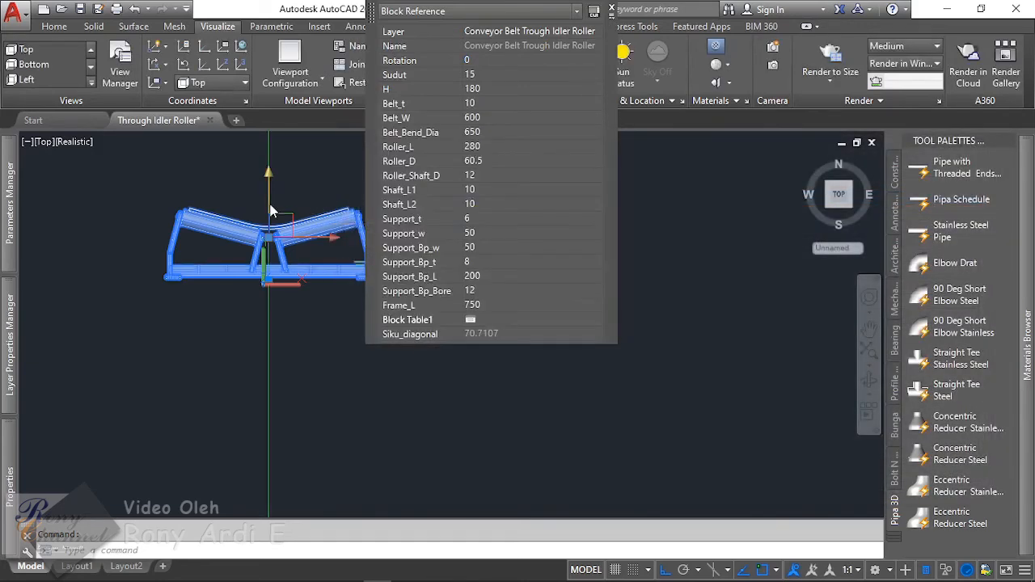
scroll(247, 226, up, 4)
scroll(211, 283, down, 2)
key(Escape)
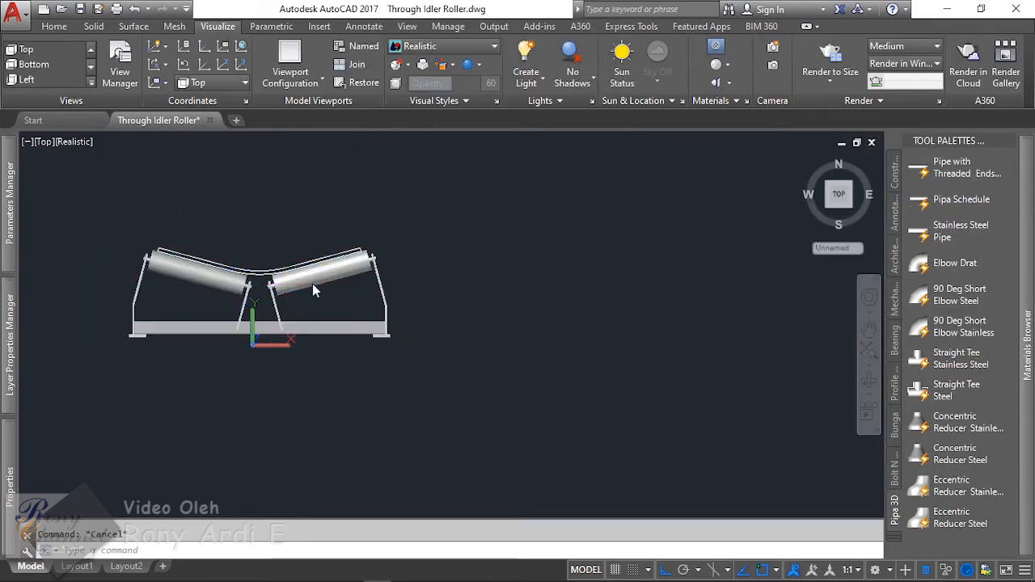
scroll(275, 293, up, 1)
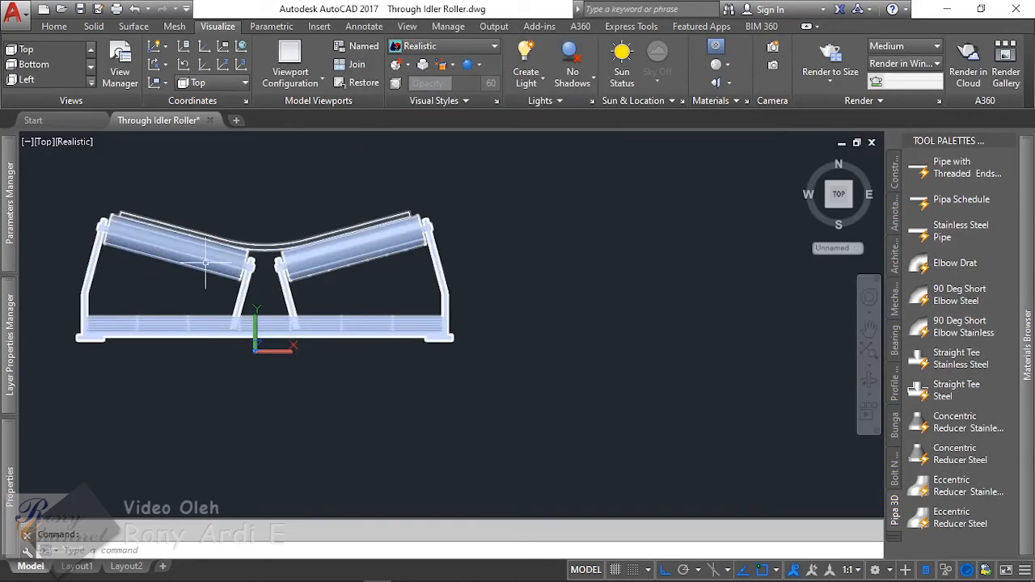
scroll(206, 264, up, 2)
middle_drag(244, 246, 346, 259)
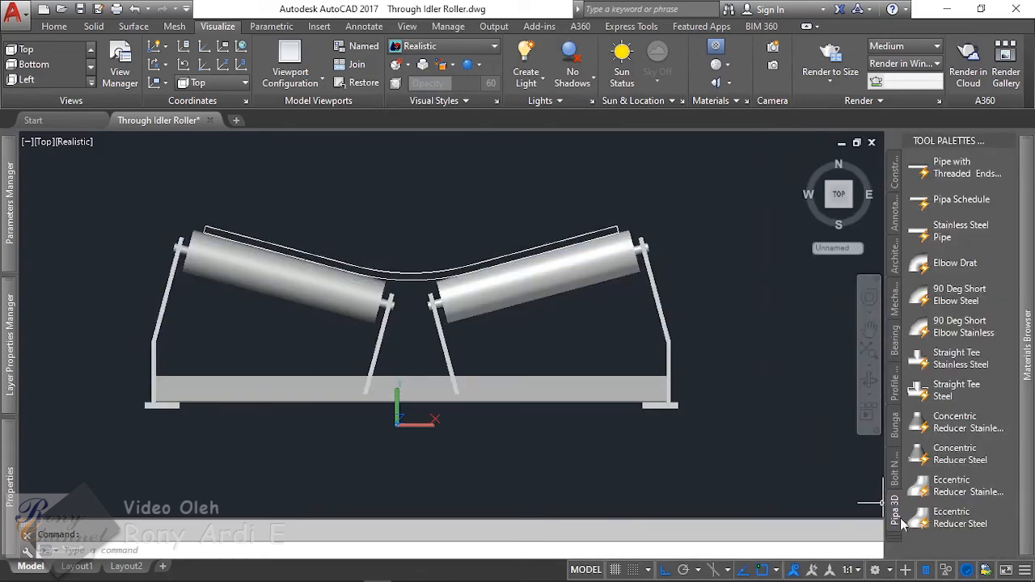
click(896, 540)
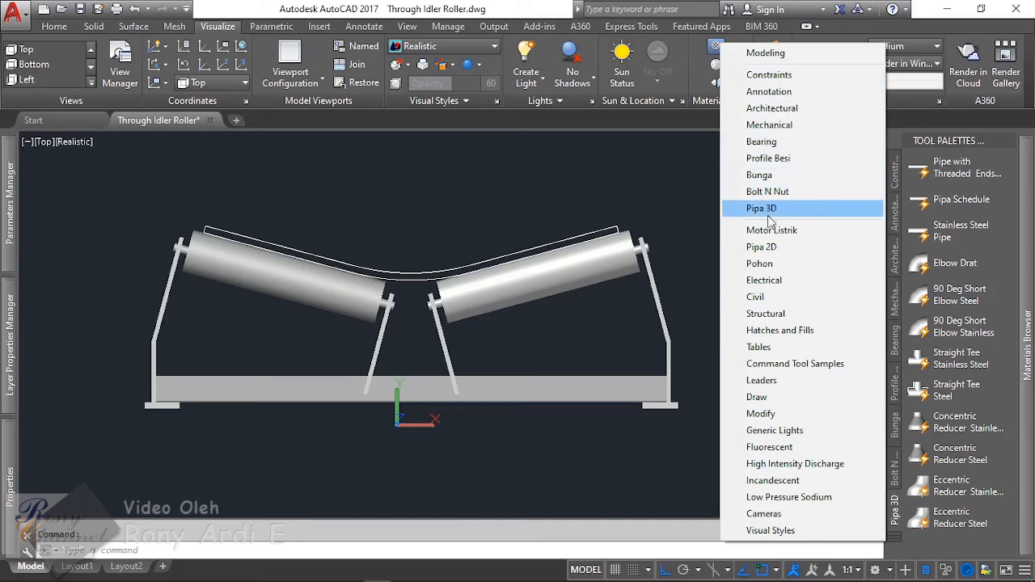
click(963, 536)
right_click(963, 536)
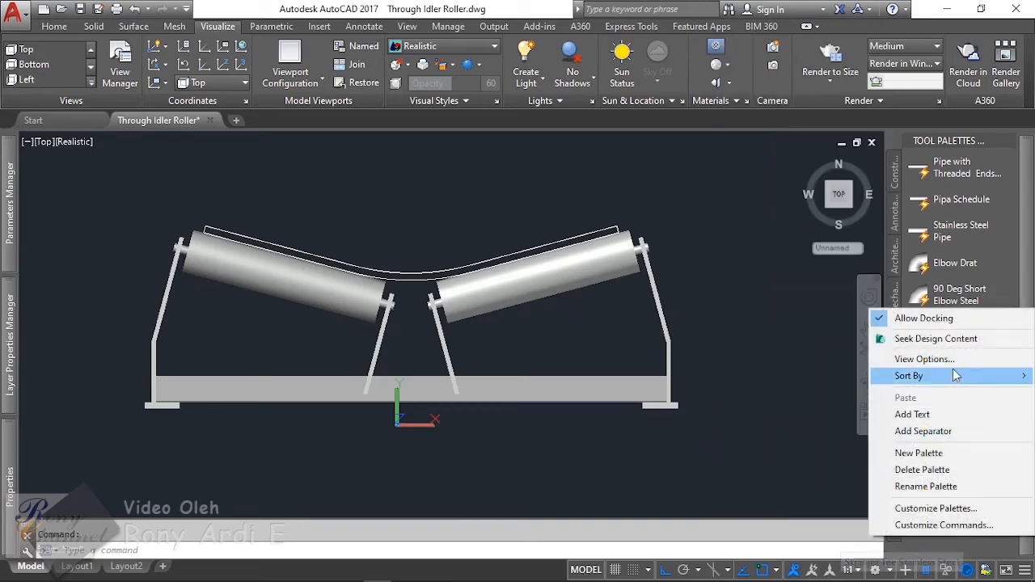
click(763, 277)
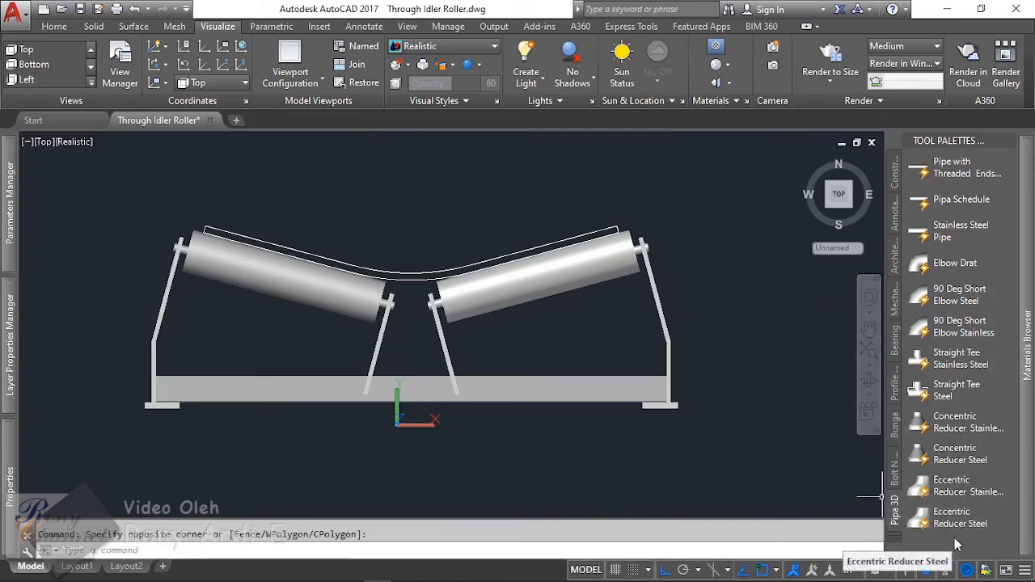
Step: Create a new tool palette named Conveyor Belt
right_click(956, 542)
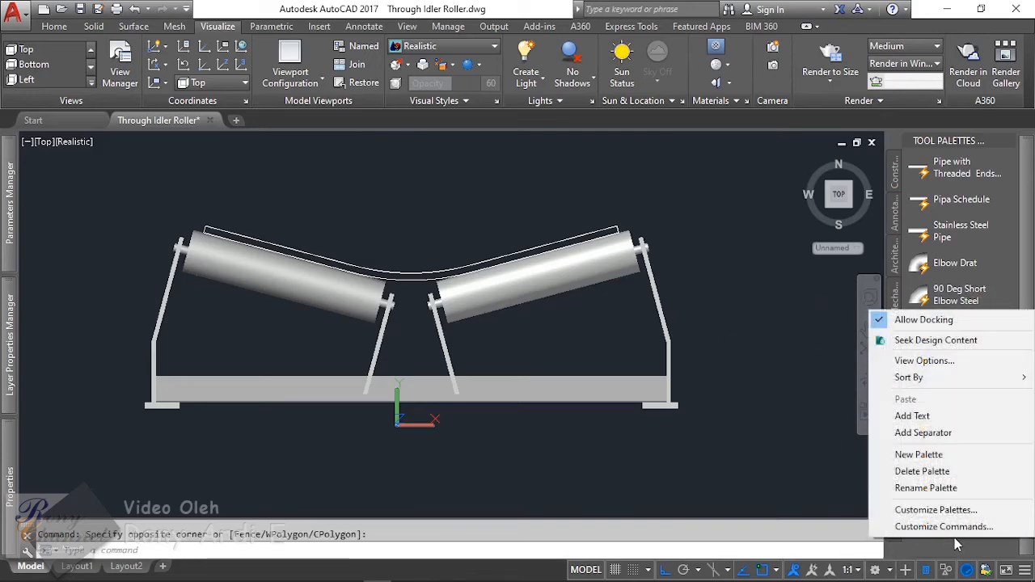
click(918, 454)
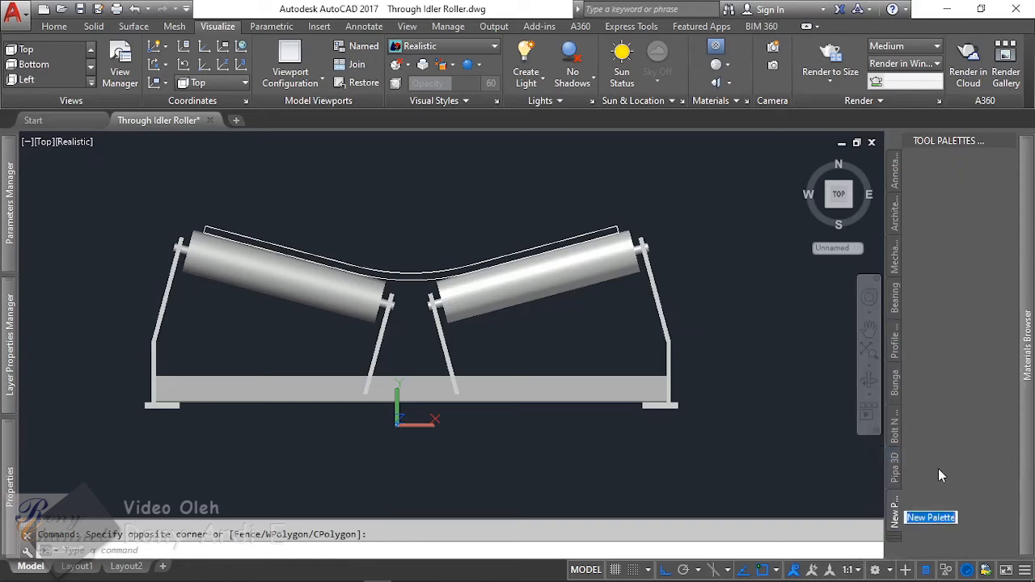
text(Conv)
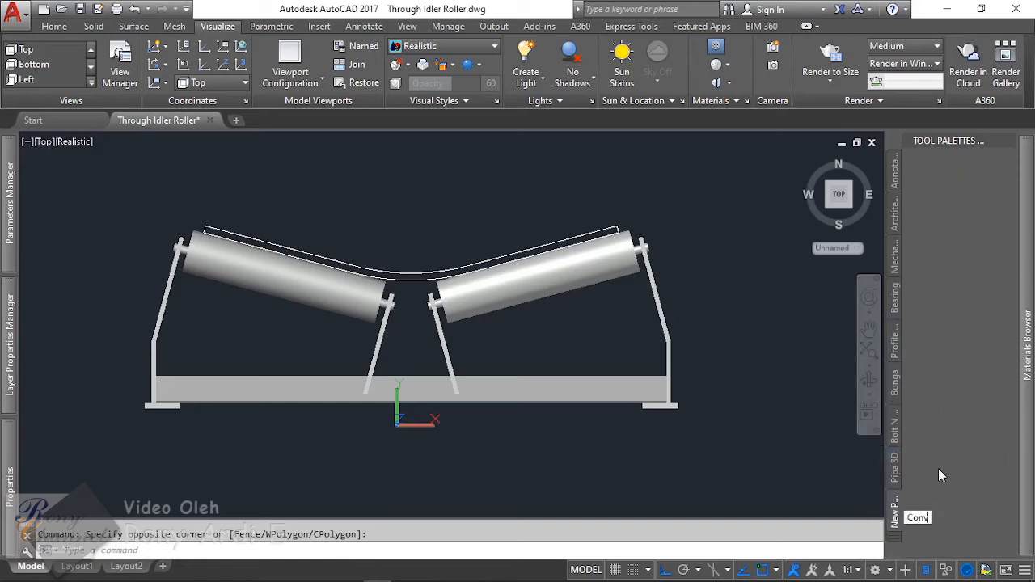
text(eyor Belt)
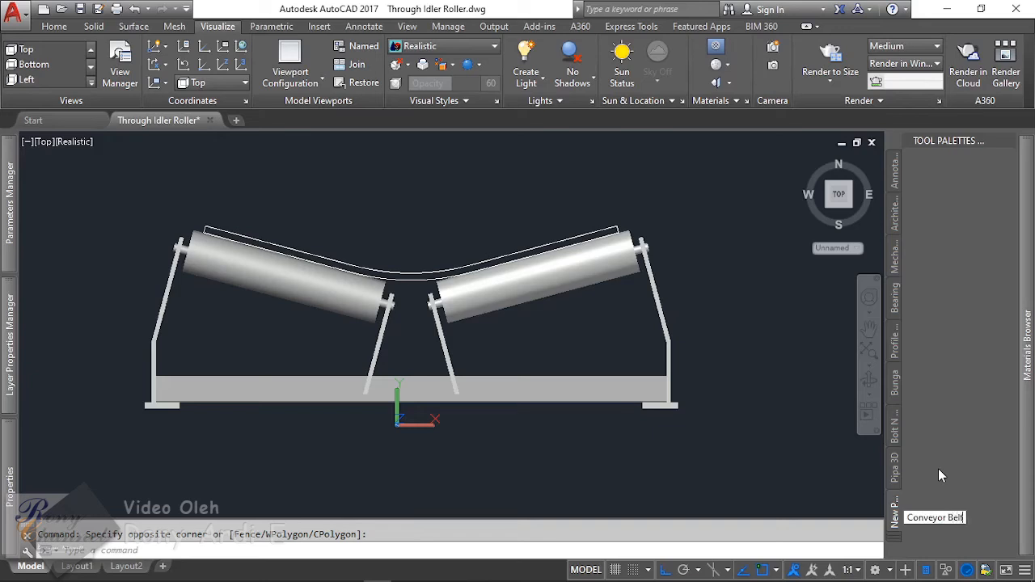
key(Return)
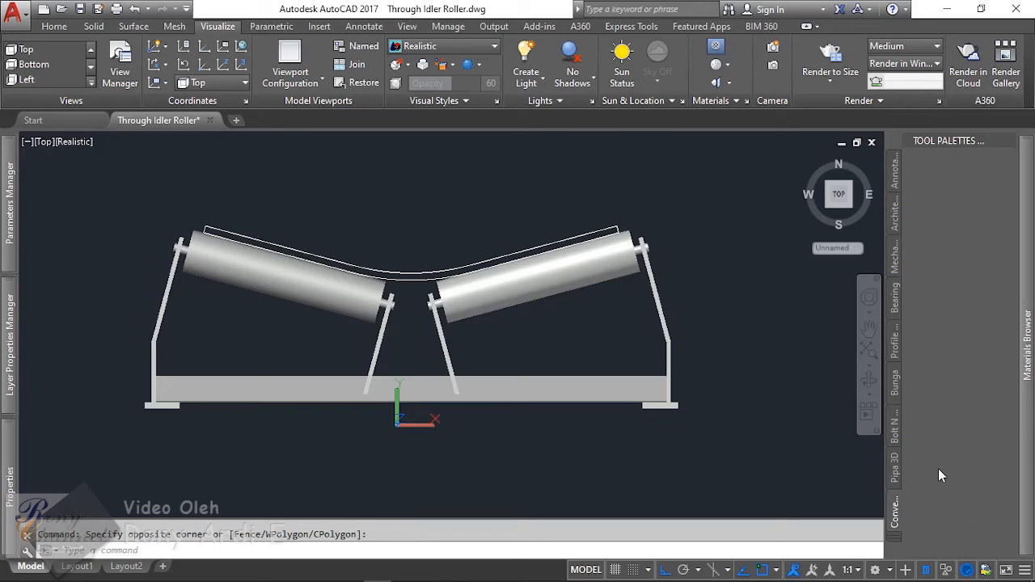
Step: Add the trough idler roller block from the drawing to the Conveyor Belt tool palette
click(610, 263)
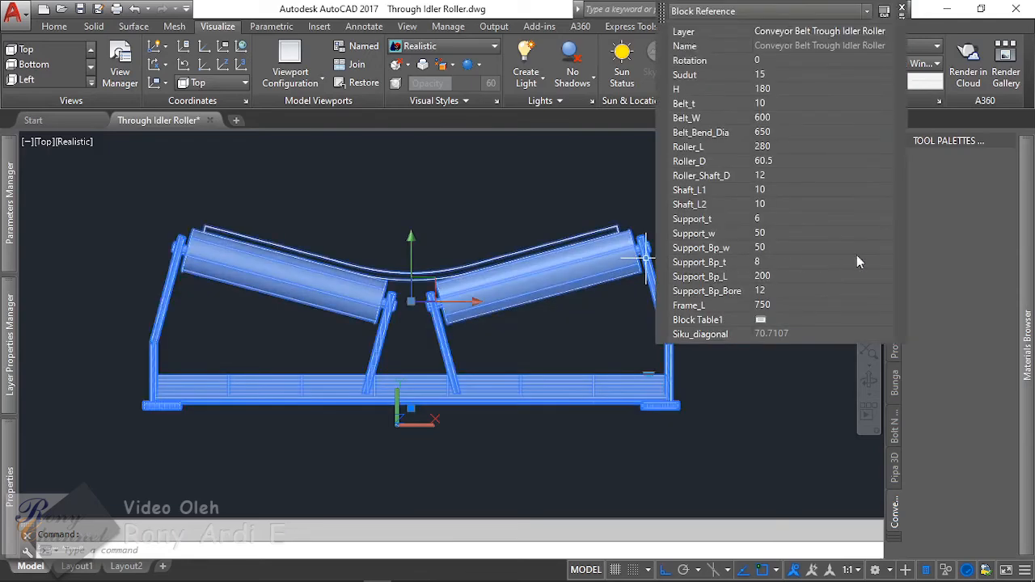
drag(628, 238, 921, 232)
drag(985, 190, 985, 190)
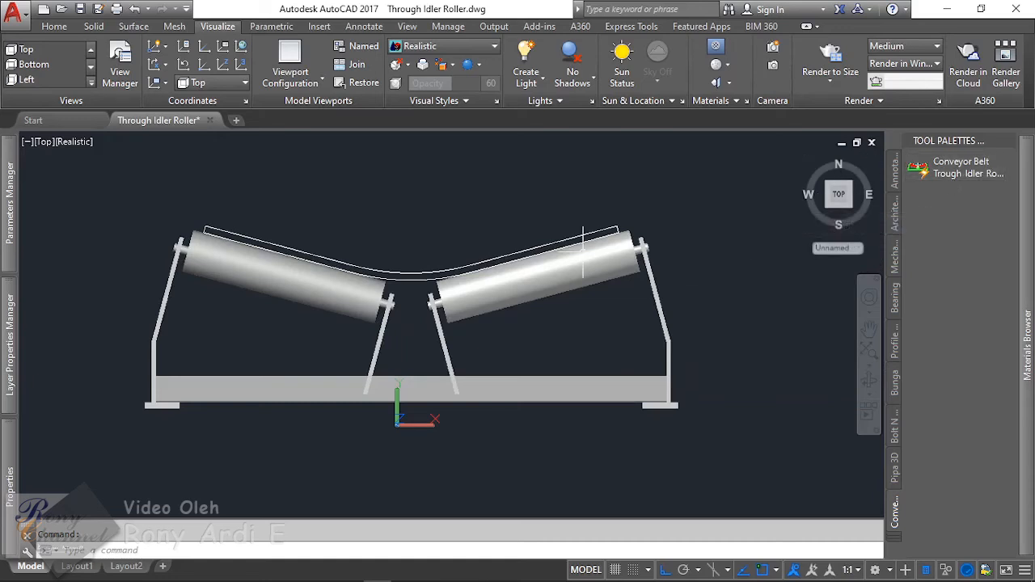
Step: Delete the Conveyor Belt Trough Idler Roller tool from the palette
right_click(954, 172)
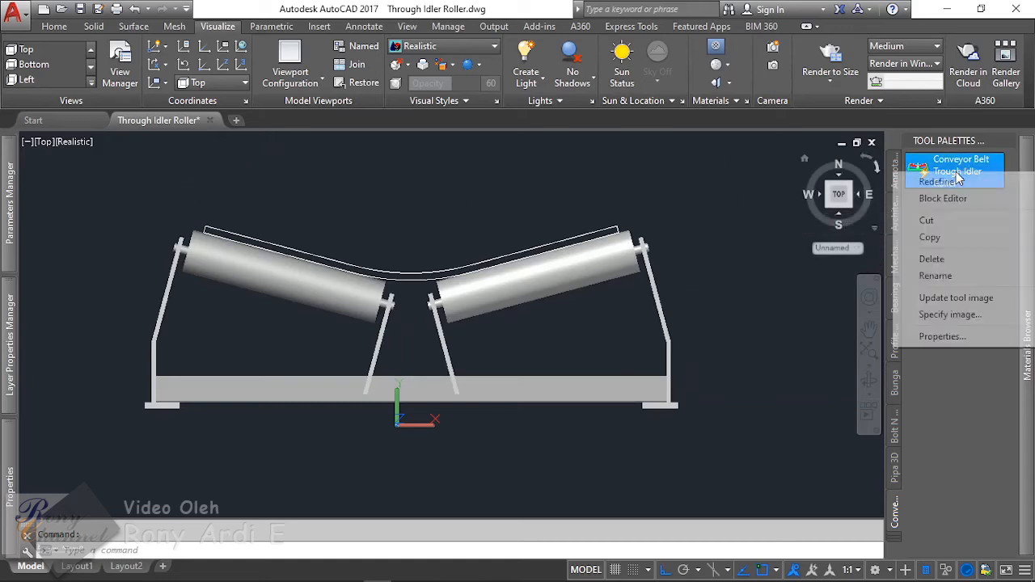
click(931, 259)
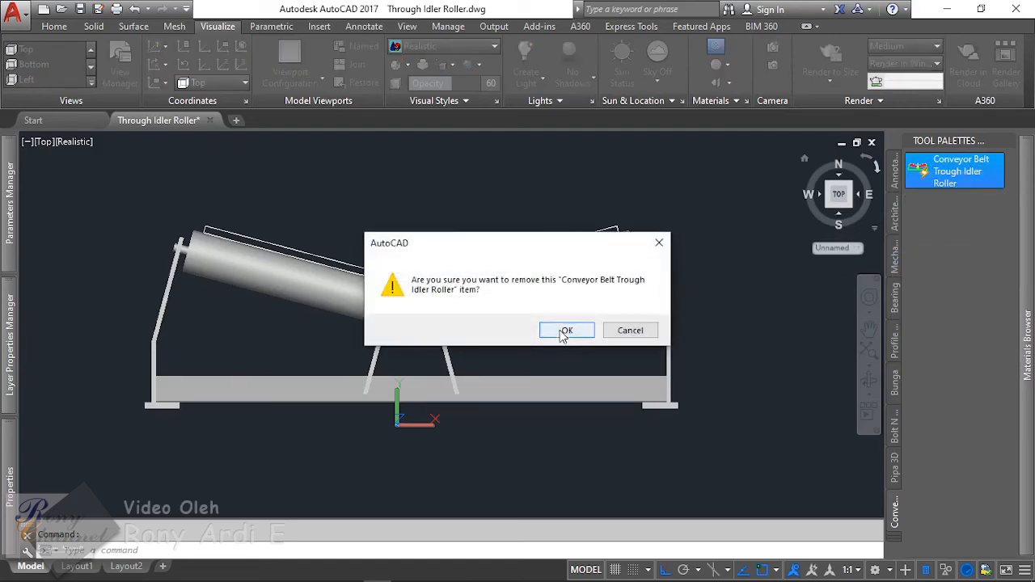
click(565, 332)
Step: Insert a second instance of the Conveyor Belt Trough Idler Roller block to the right of the existing one
click(61, 29)
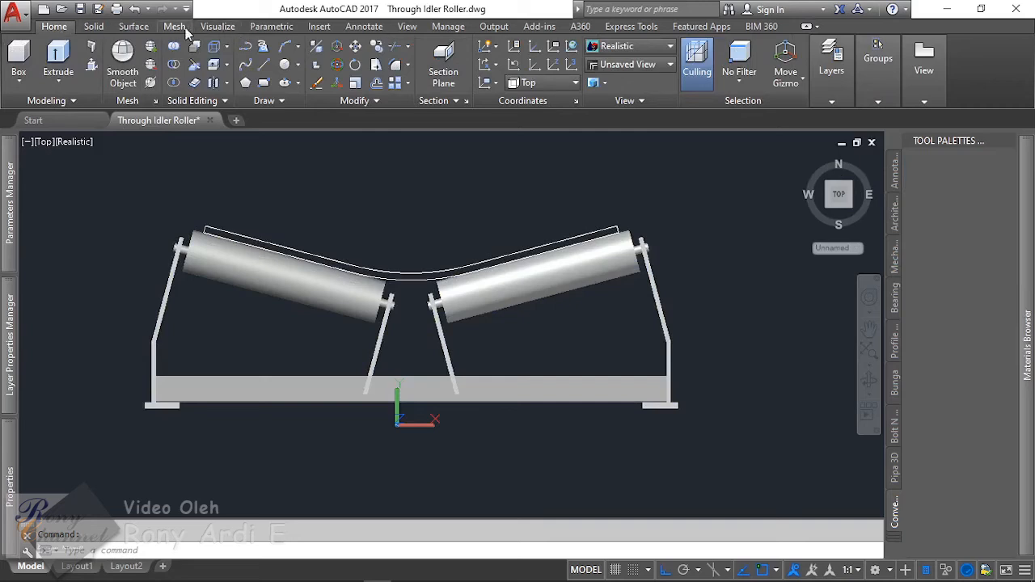
click(319, 26)
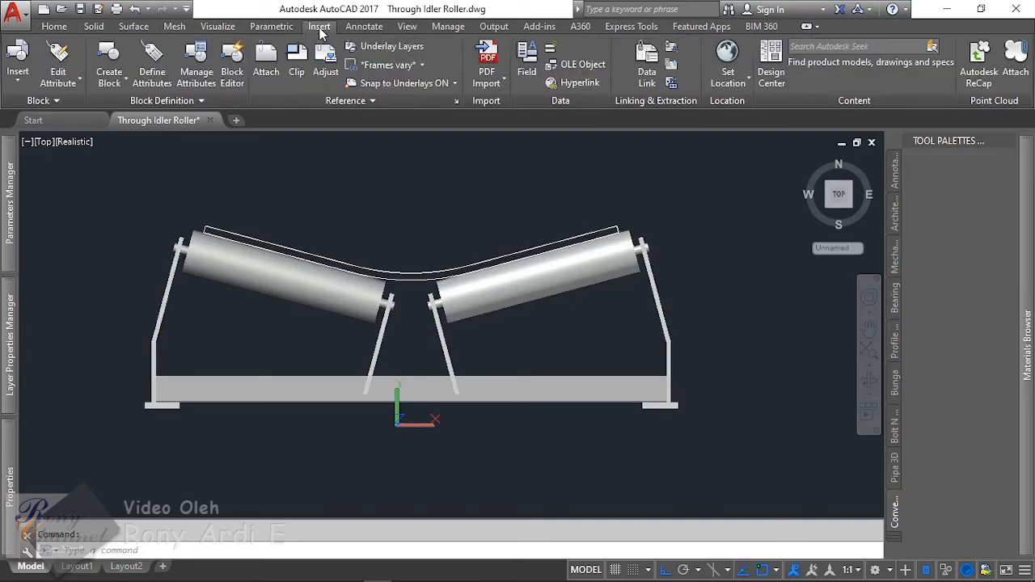
click(21, 83)
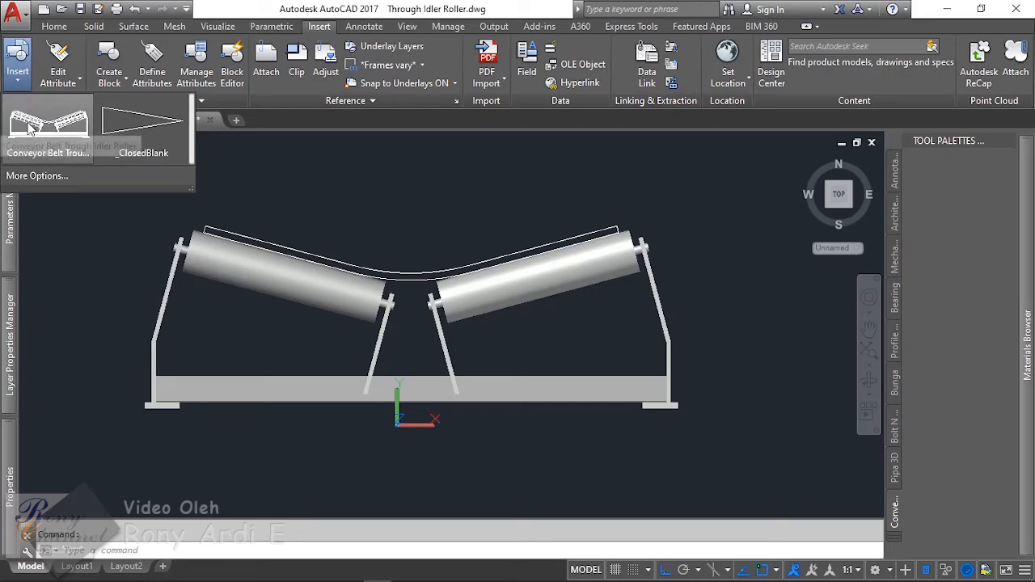
click(30, 128)
scroll(234, 220, down, 3)
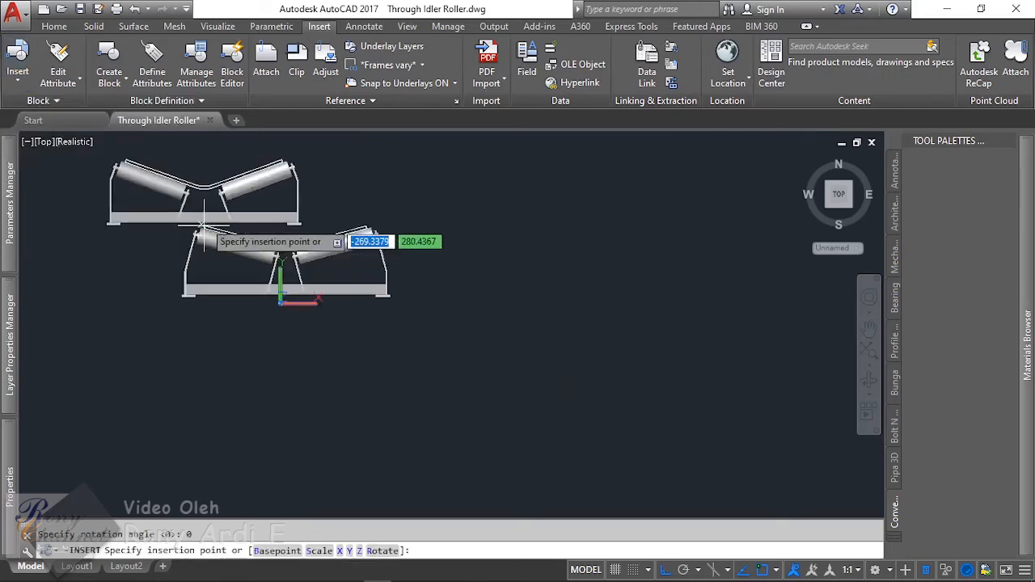
scroll(311, 212, up, 2)
click(577, 317)
Step: Compare the newly inserted idler block with the original, checking the roller angle, supports and belt curve
click(195, 279)
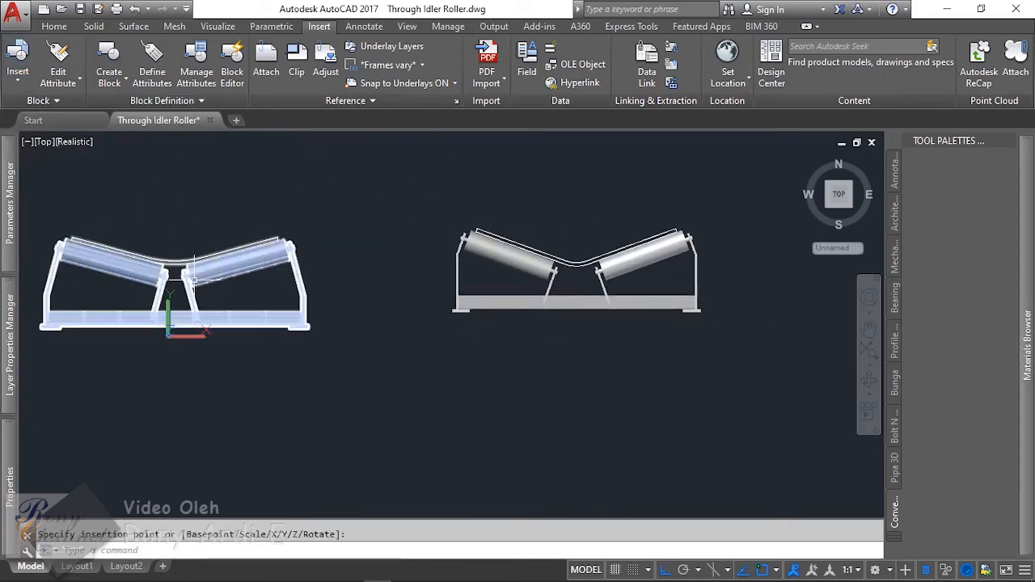
scroll(647, 302, up, 2)
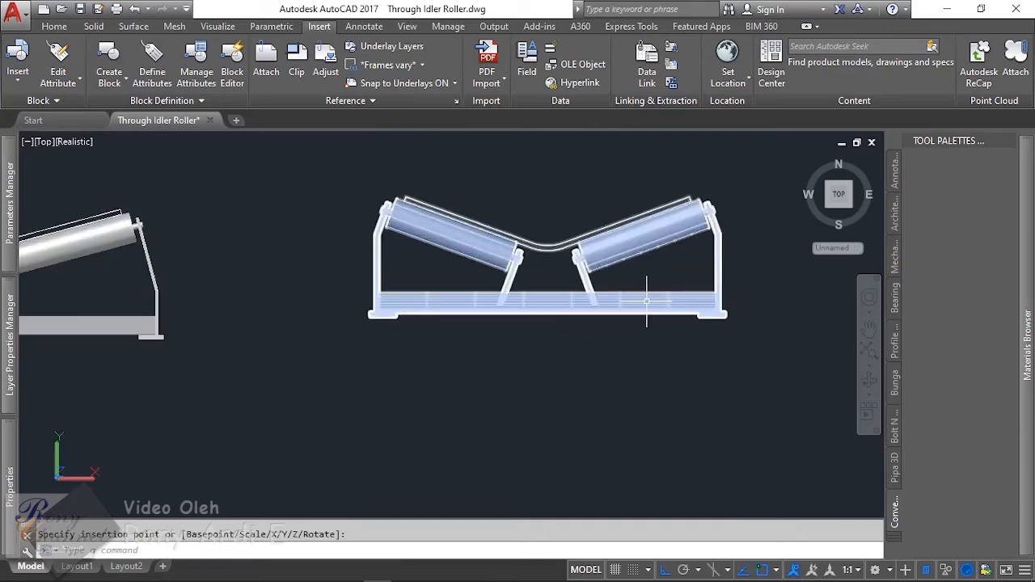
scroll(504, 296, down, 3)
scroll(415, 289, up, 1)
scroll(539, 277, down, 1)
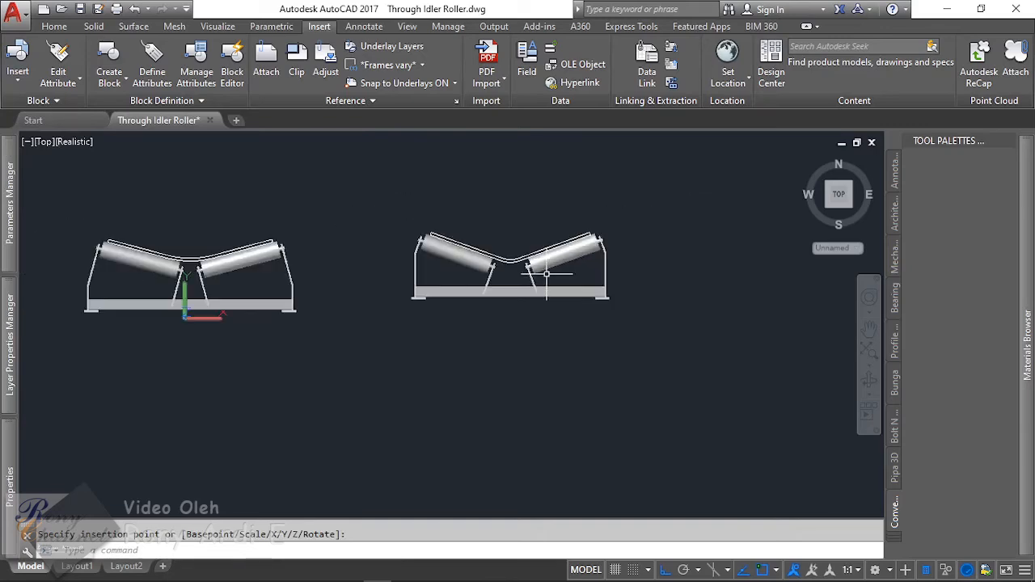
scroll(530, 249, up, 5)
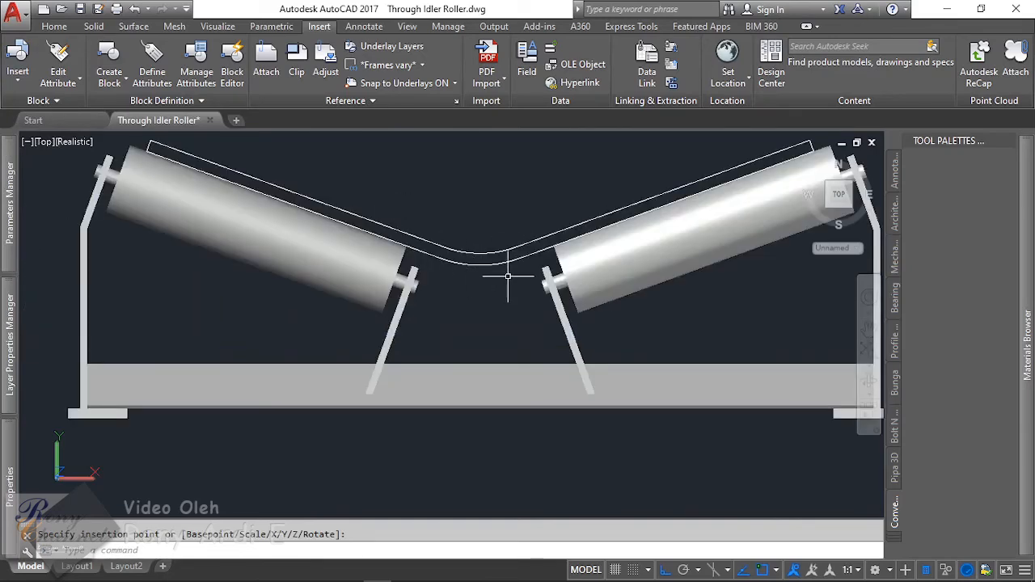
scroll(415, 283, down, 2)
scroll(354, 294, down, 3)
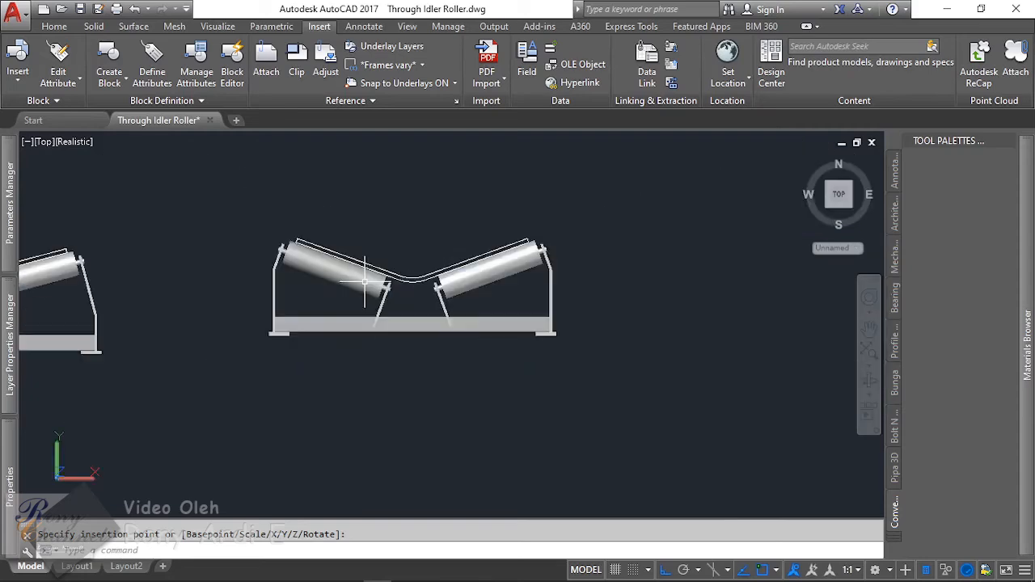
scroll(465, 279, down, 1)
scroll(143, 254, up, 2)
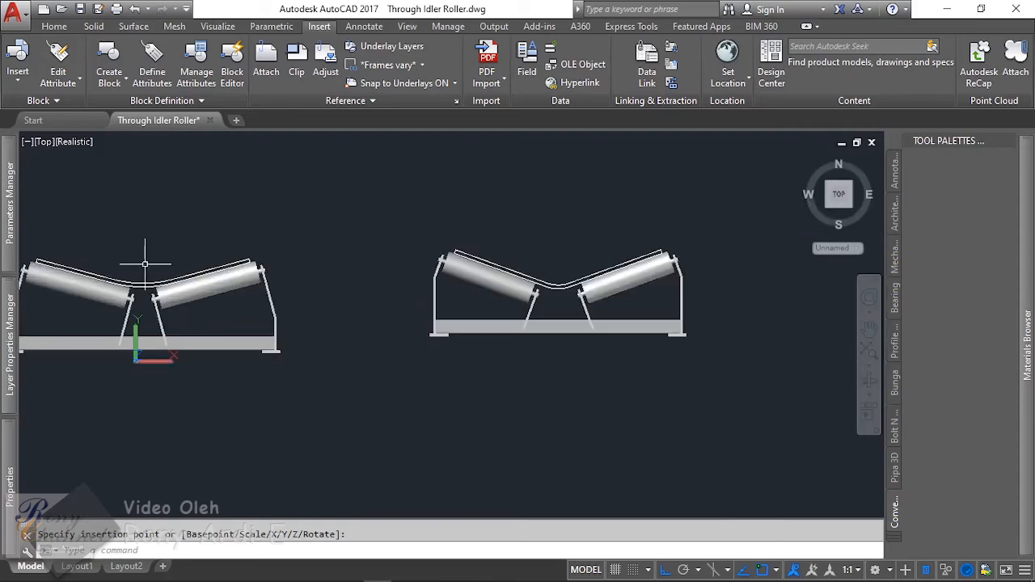
Step: Set Frame_L of the second idler block instance to 500 after examining where its end support meets the frame
click(485, 293)
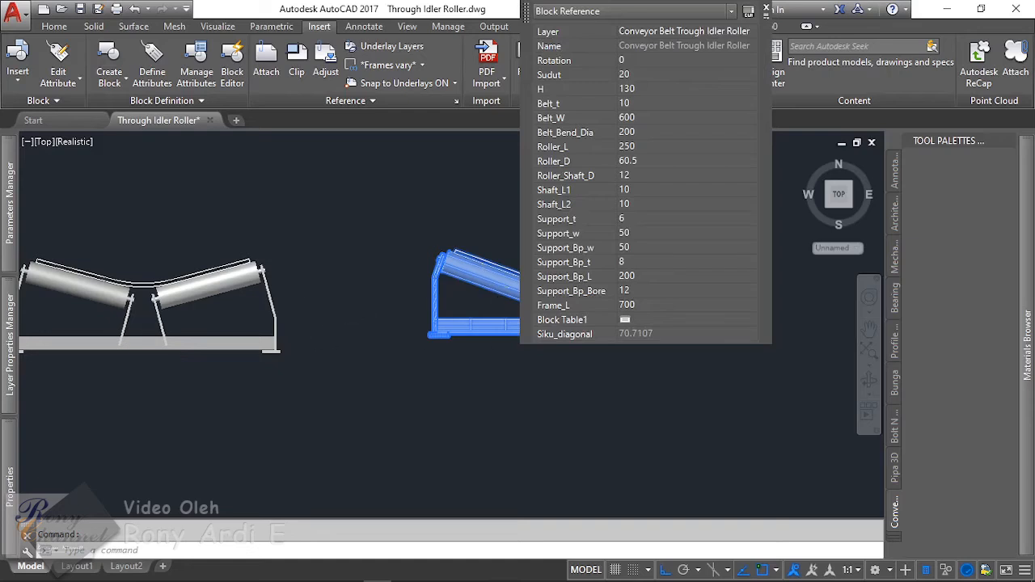
scroll(324, 323, down, 4)
scroll(437, 316, up, 6)
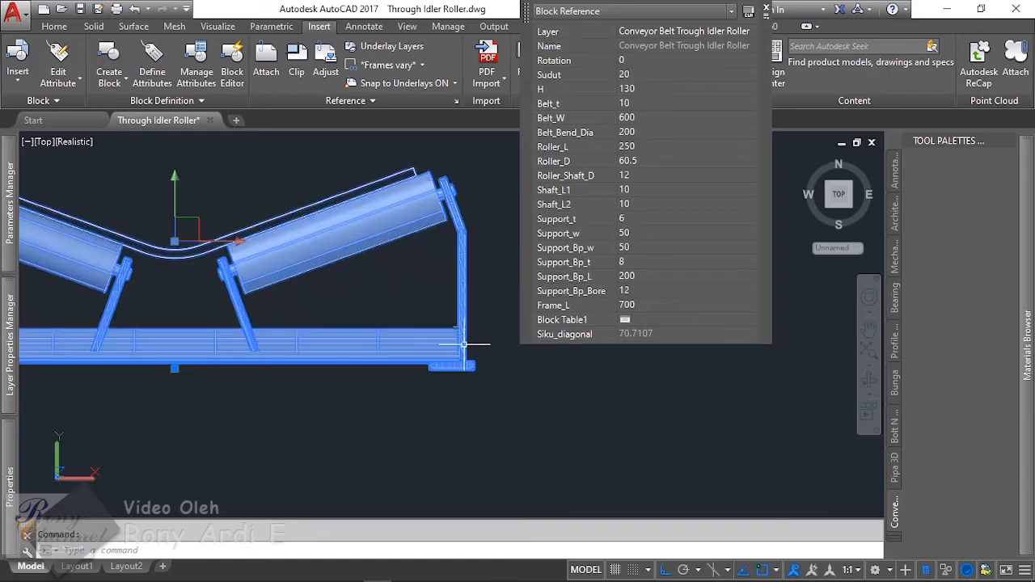
scroll(457, 323, up, 2)
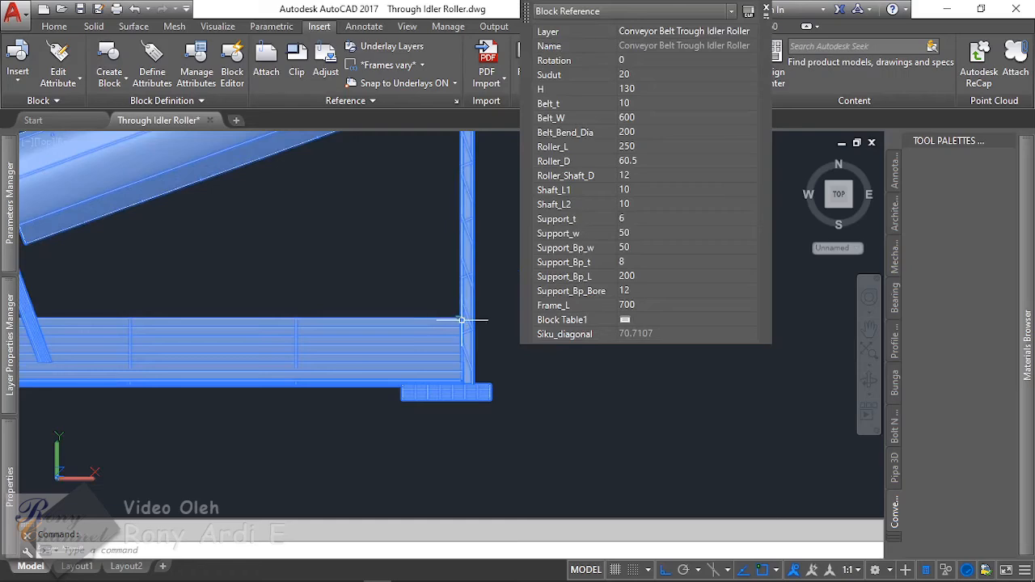
scroll(459, 316, up, 5)
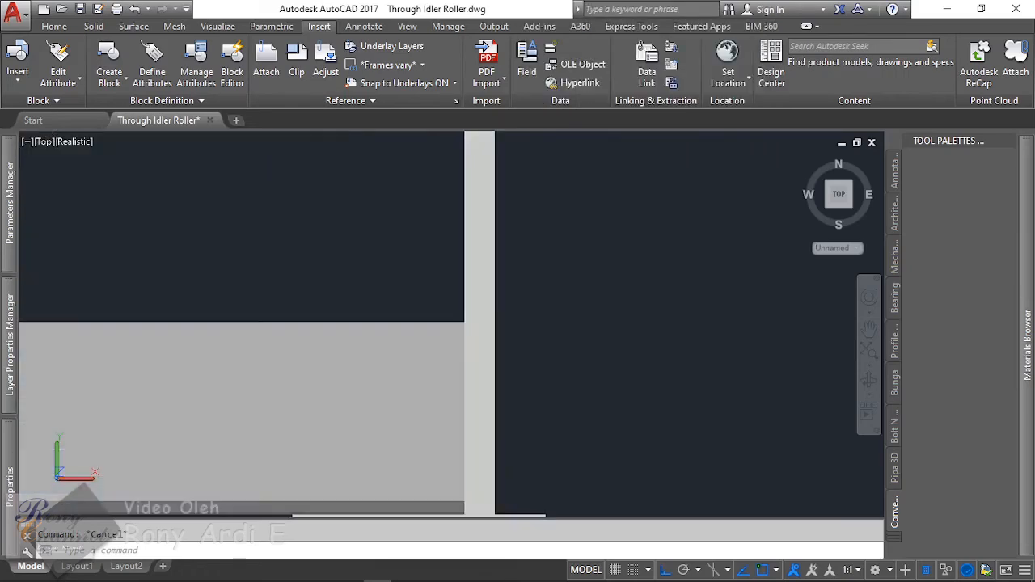
scroll(485, 320, down, 4)
click(608, 305)
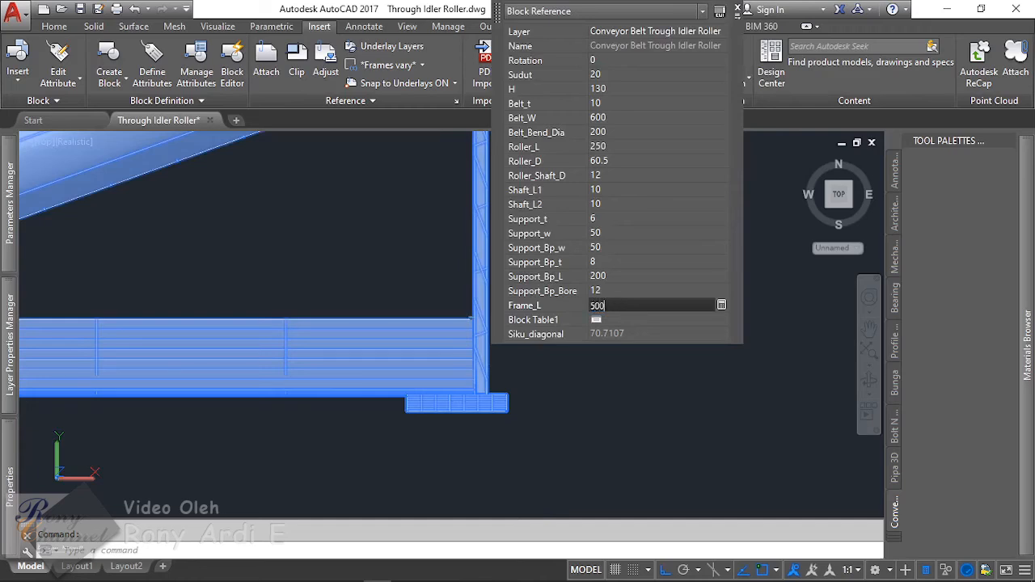
text(500)
key(Return)
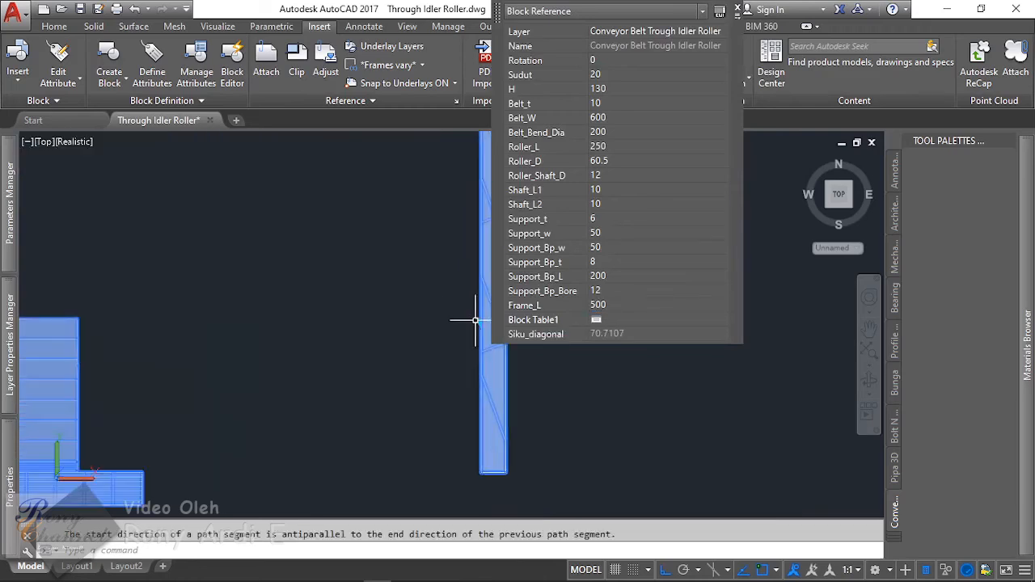
scroll(428, 325, down, 2)
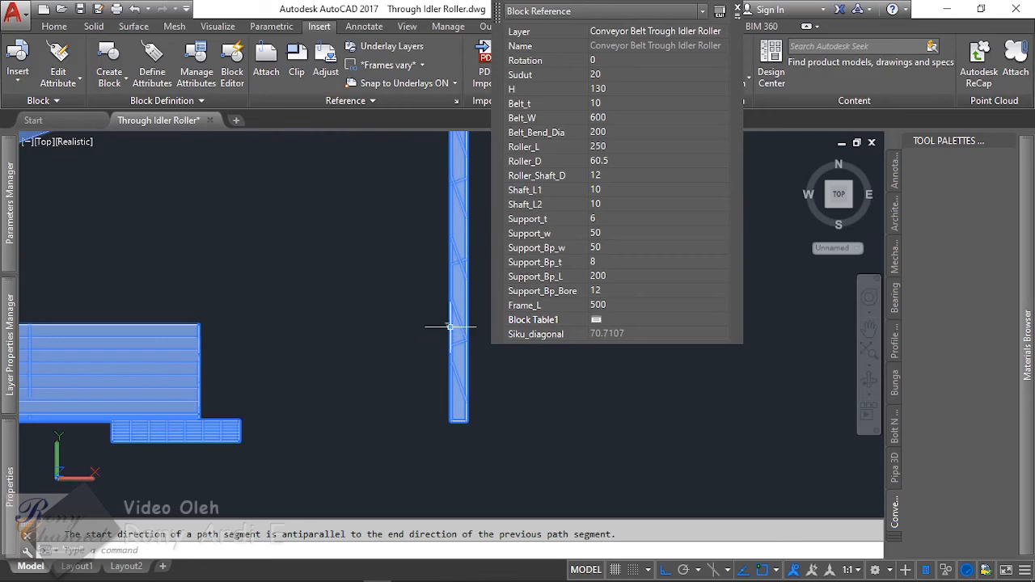
click(628, 305)
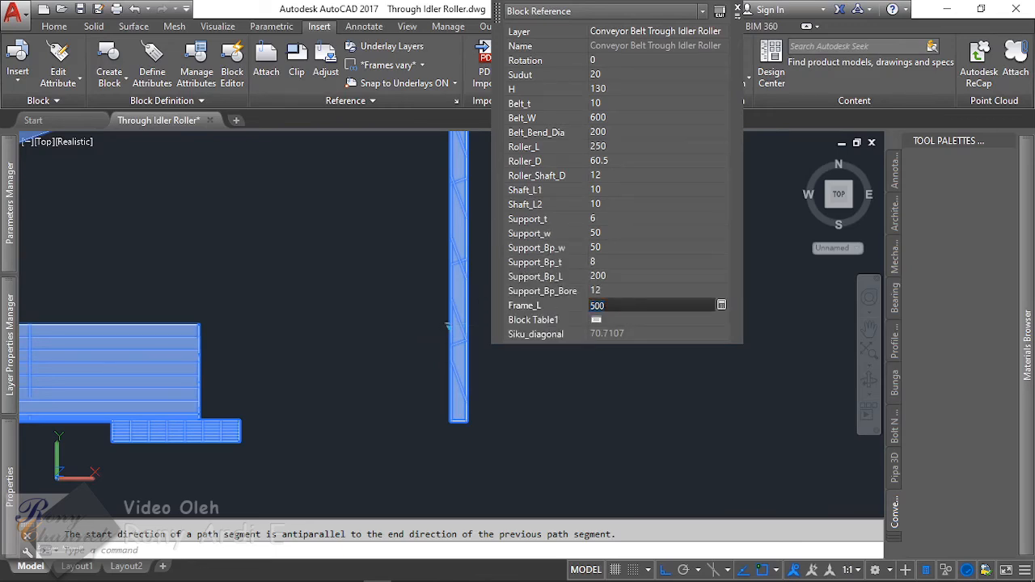
key(Return)
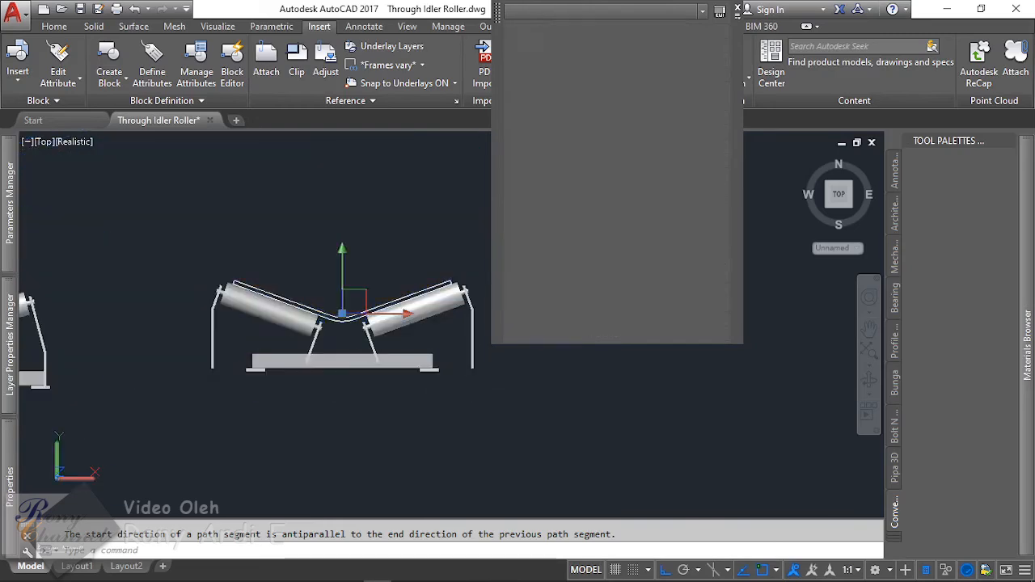
Step: Delete the second idler block instance, keeping only the original in the drawing
click(603, 326)
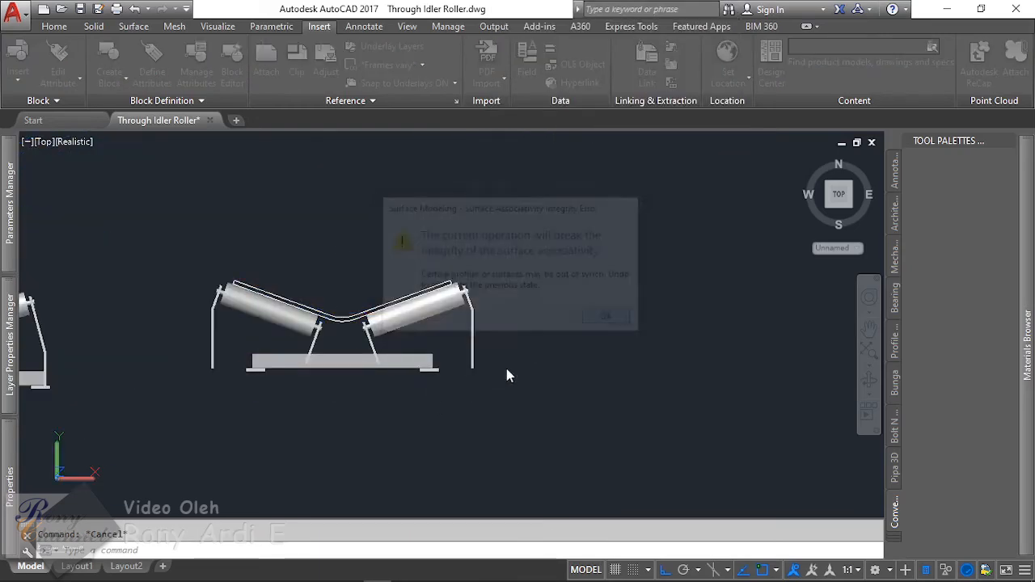
click(437, 396)
click(209, 278)
key(Delete)
key(ctrl+z)
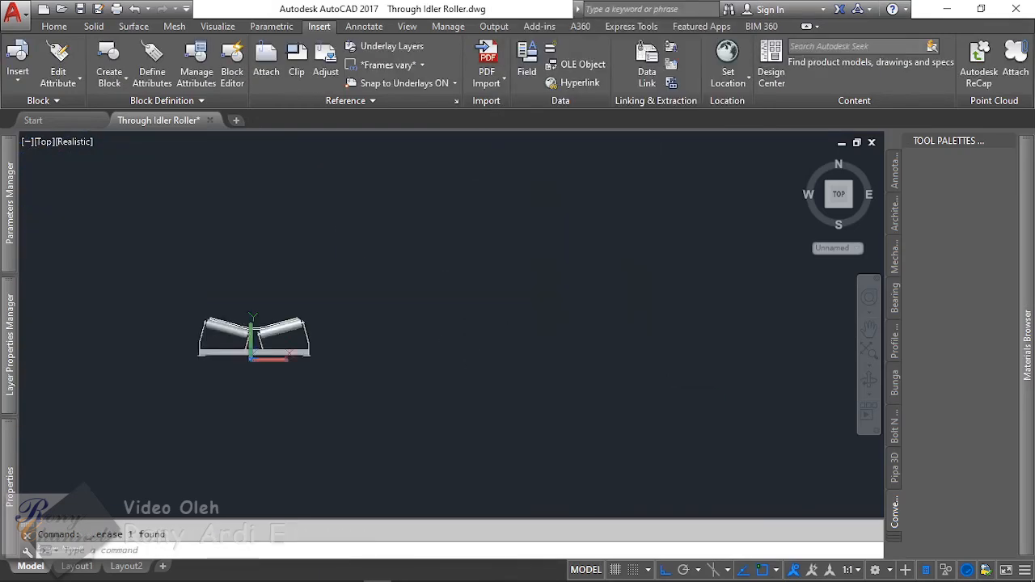
Step: Add the original trough idler roller block to the Conveyor Belt tool palette and save the drawing
click(348, 339)
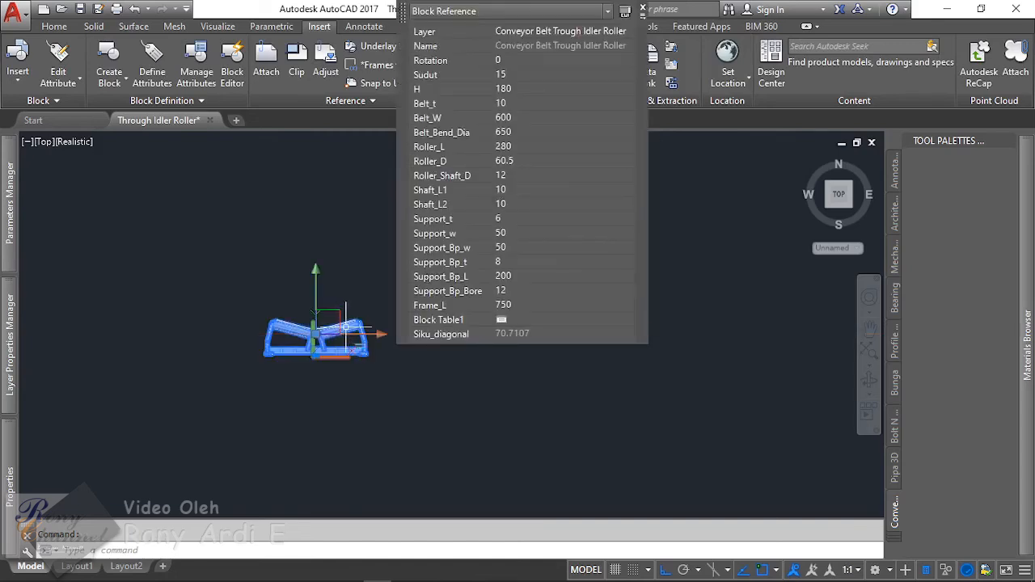
key(Escape)
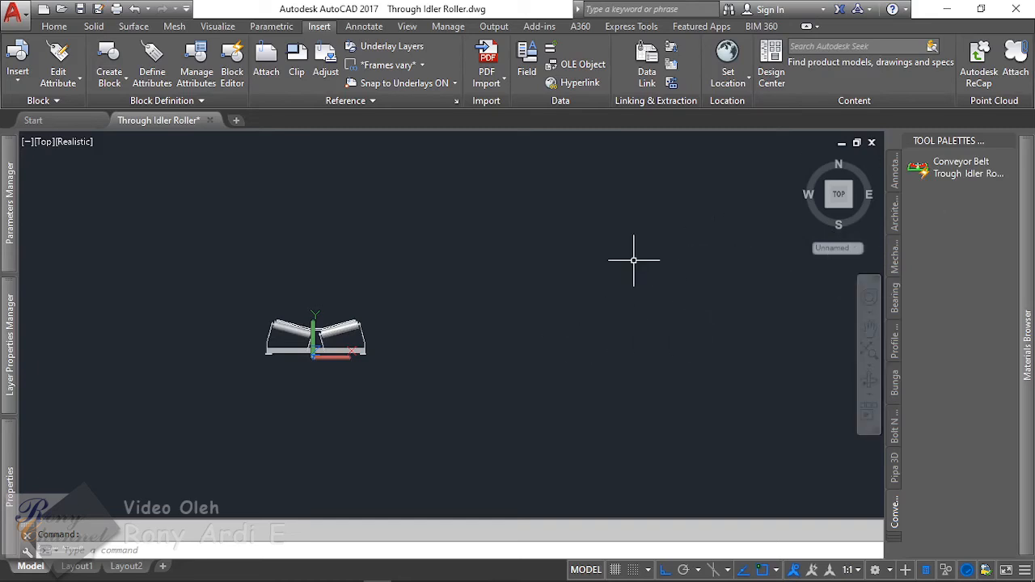
key(ctrl+s)
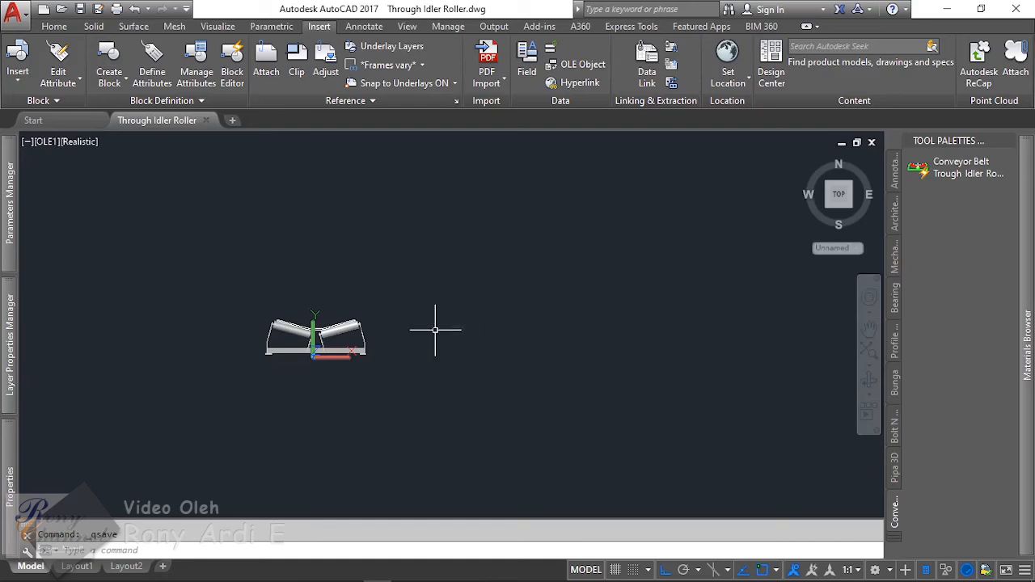
key(Escape)
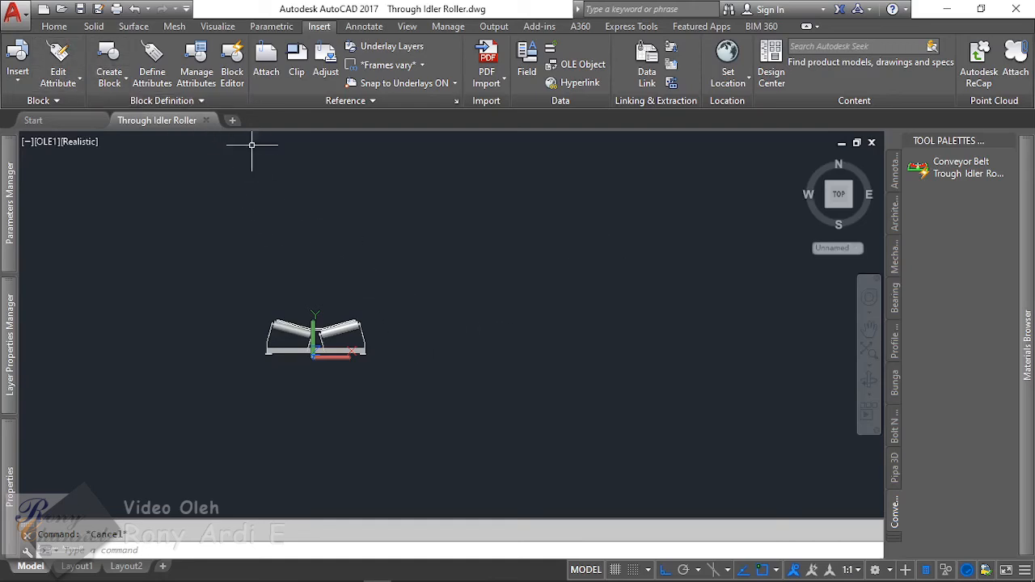
Step: Create a new metric drawing with no template and switch its view to SW Isometric
click(232, 120)
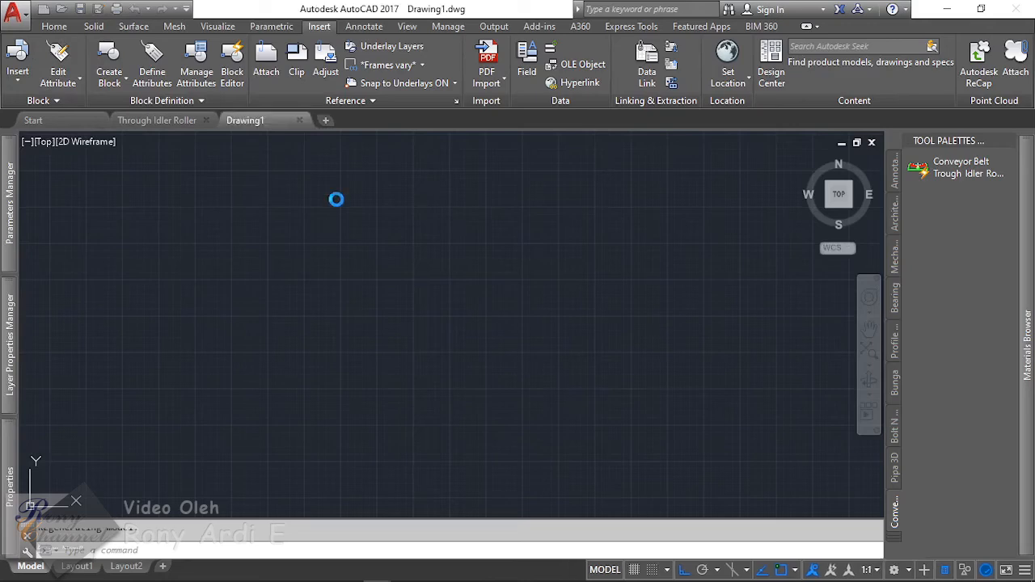
click(298, 120)
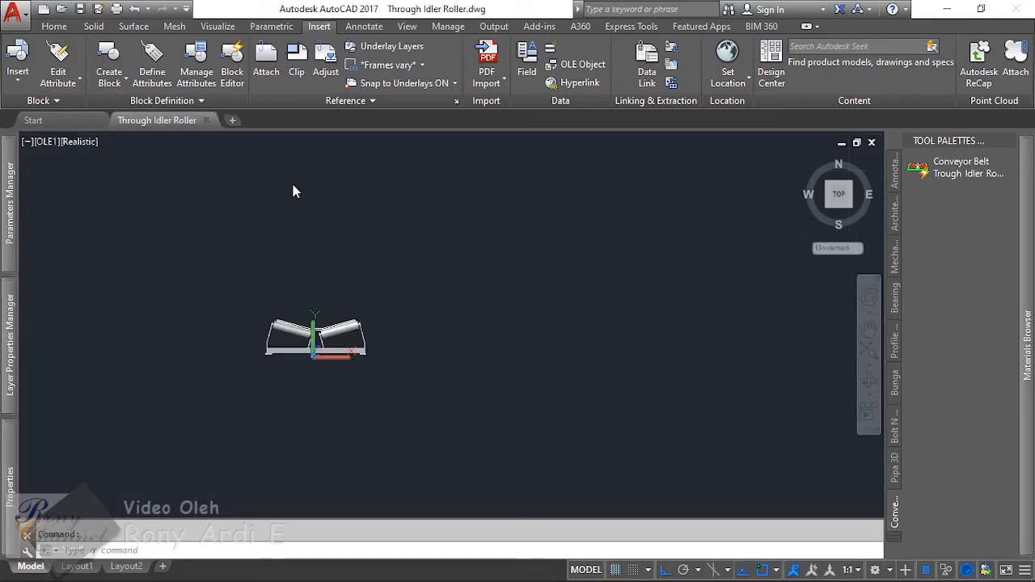
key(ctrl+n)
click(749, 430)
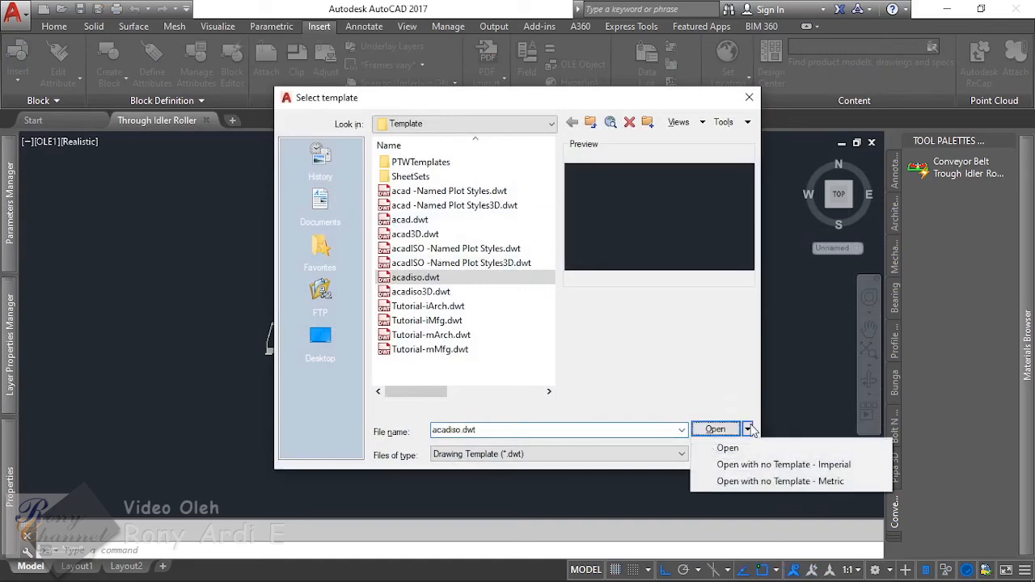
click(780, 481)
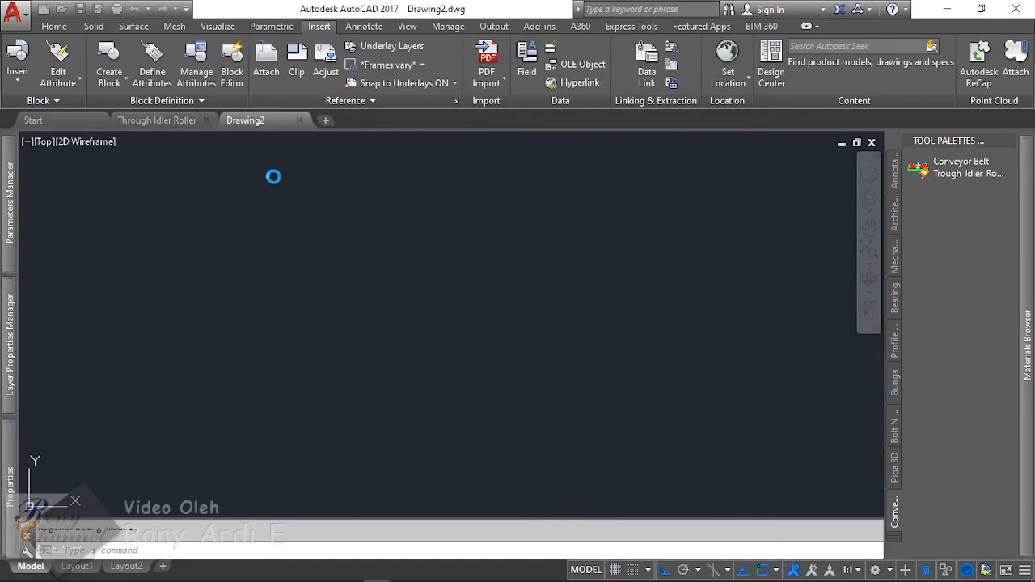
click(44, 141)
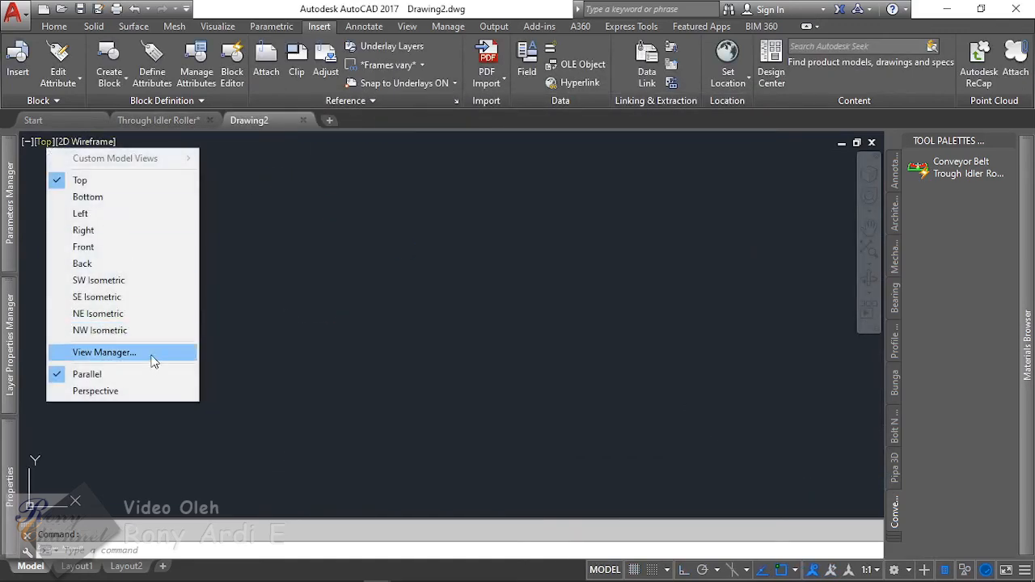
click(113, 281)
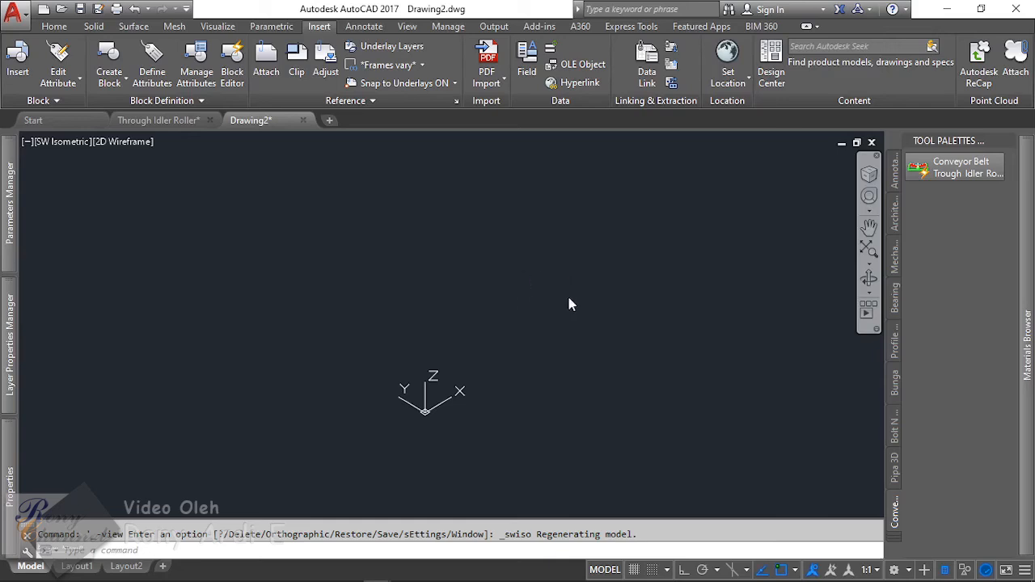
Step: Insert the Conveyor Belt Trough Idler Roller from the tool palette into the new drawing and apply the Realistic visual style
click(954, 168)
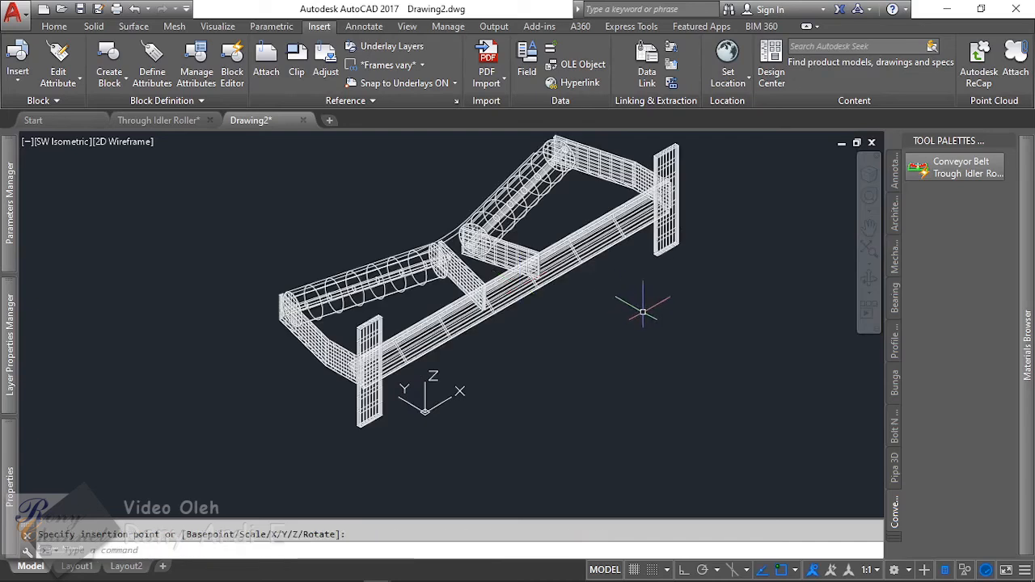
click(665, 305)
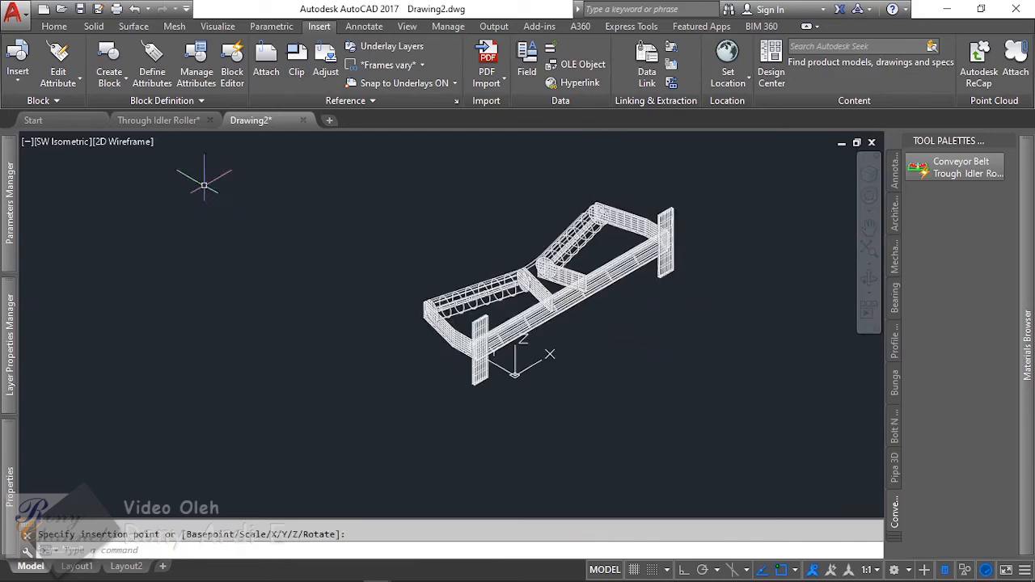
click(130, 142)
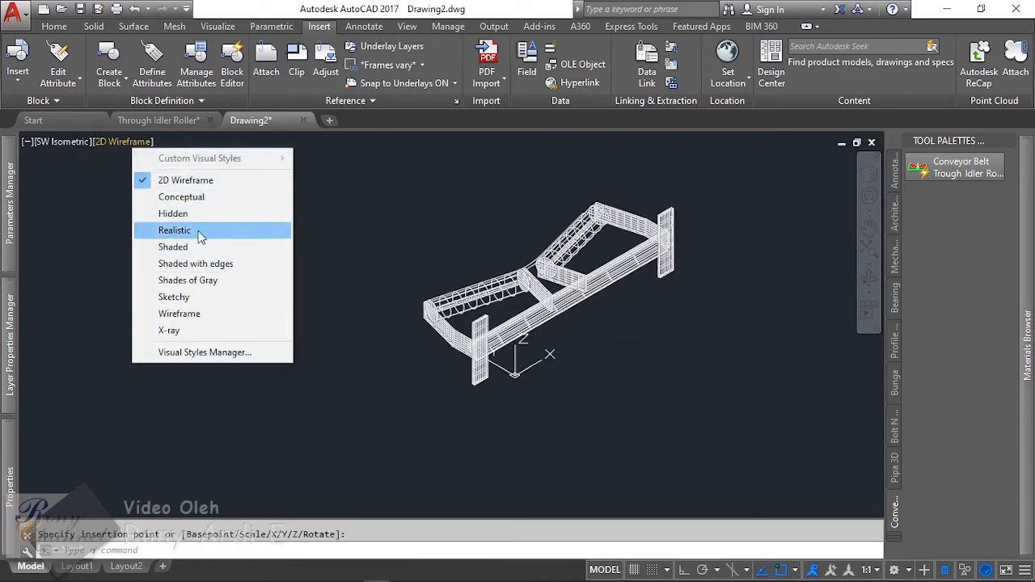
click(201, 235)
Step: Rotate the idler block 90 degrees about the X axis with the rotate gizmo so it stands upright
click(477, 279)
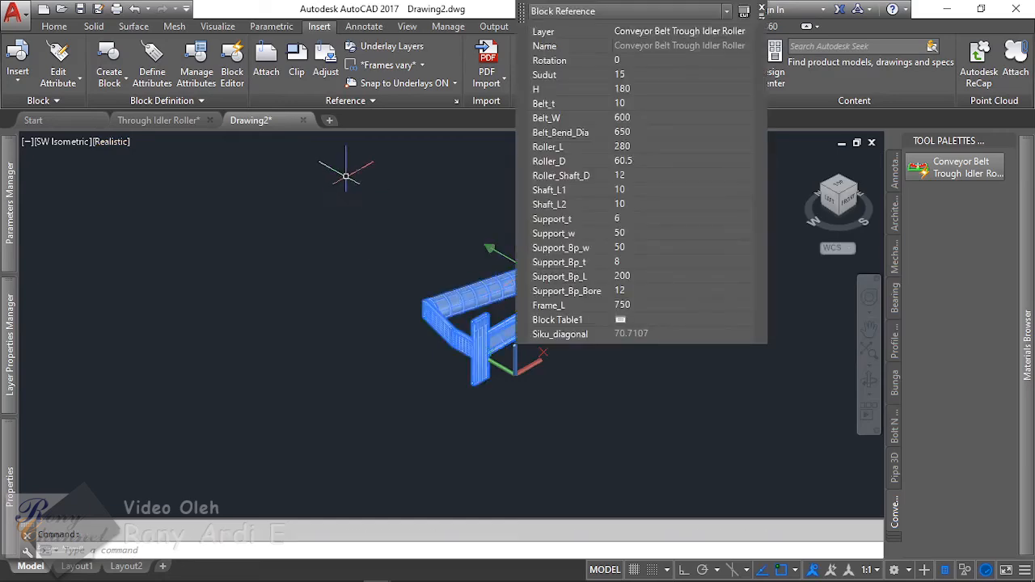
click(54, 26)
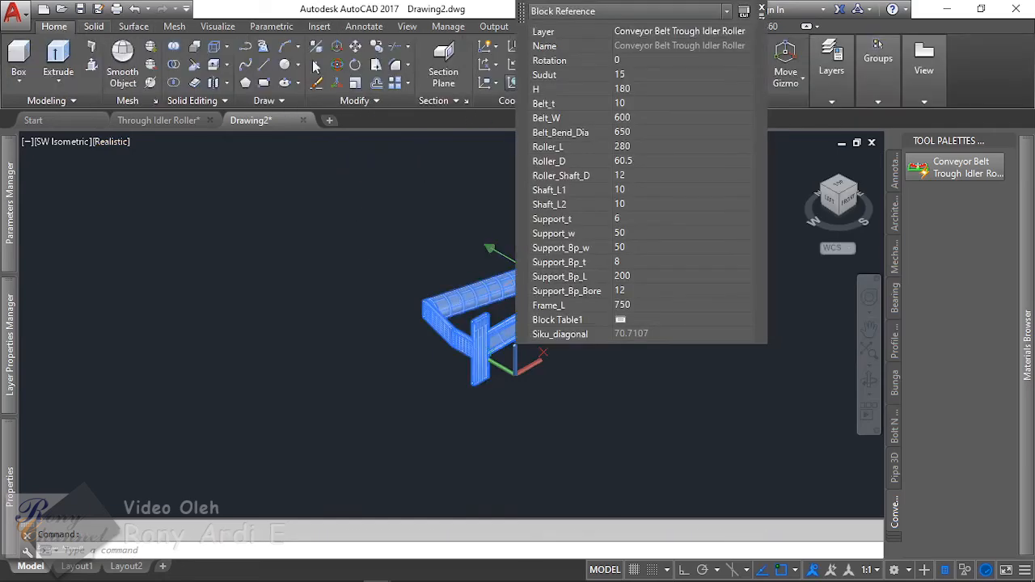
click(778, 90)
click(728, 135)
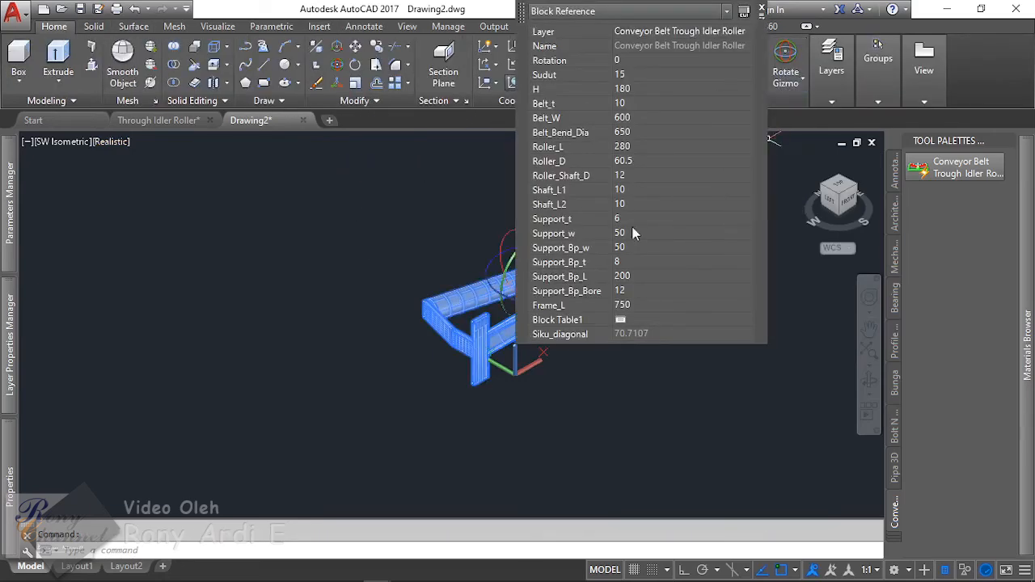
click(424, 202)
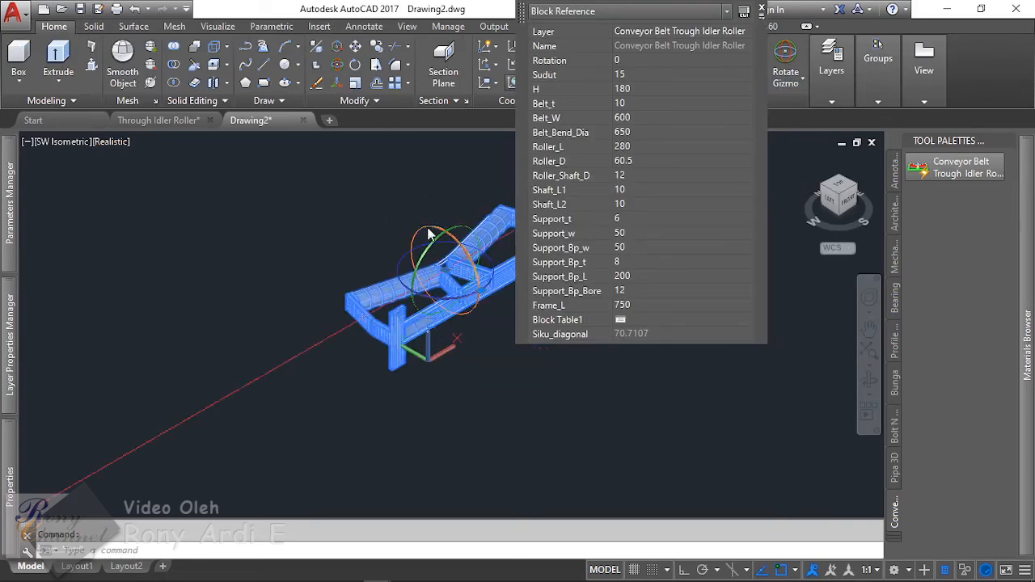
click(429, 234)
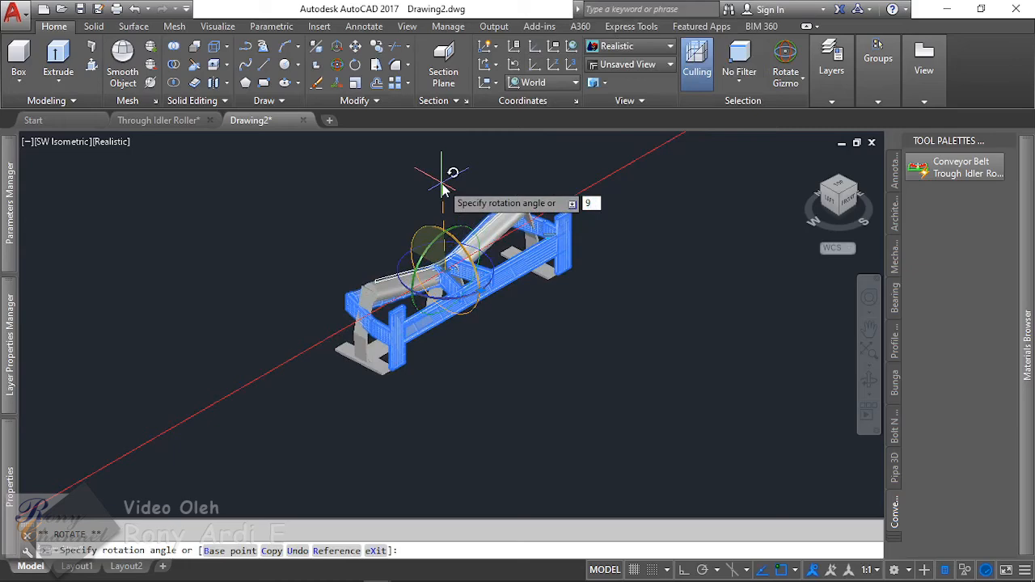
text(90)
key(Return)
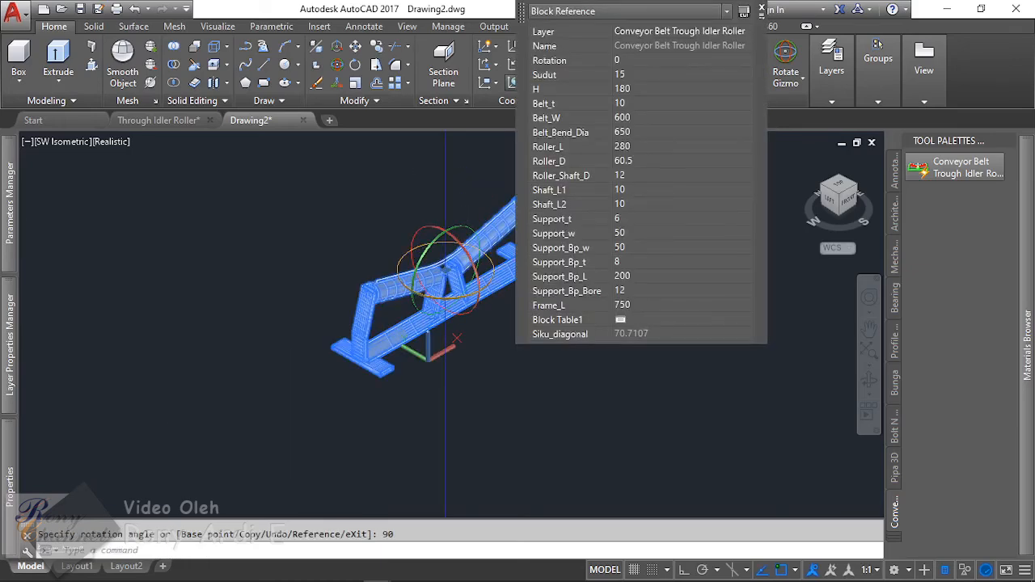
Step: Rotate the upright idler block 90 degrees about the vertical Z axis and deselect it
click(477, 279)
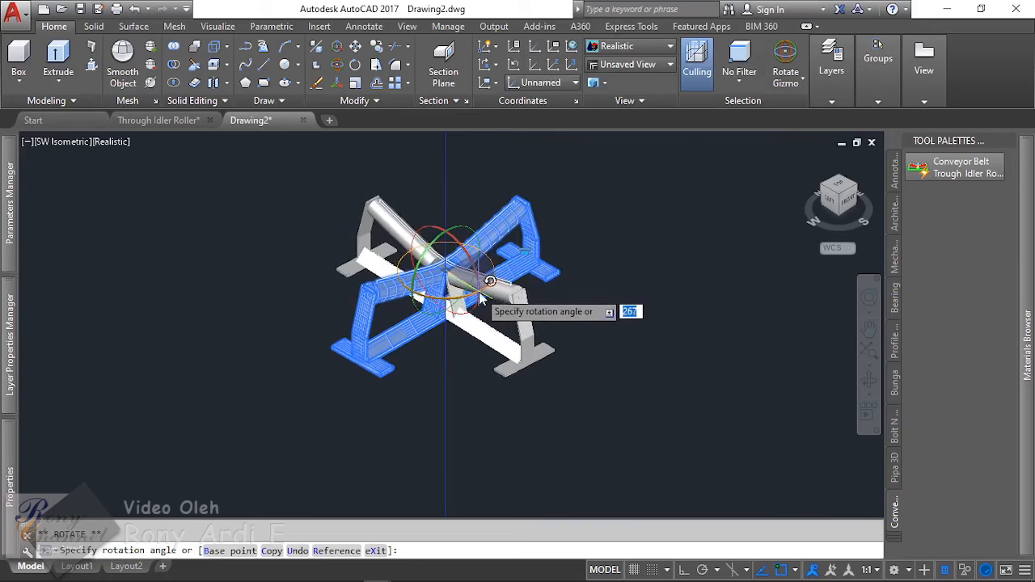
key(Return)
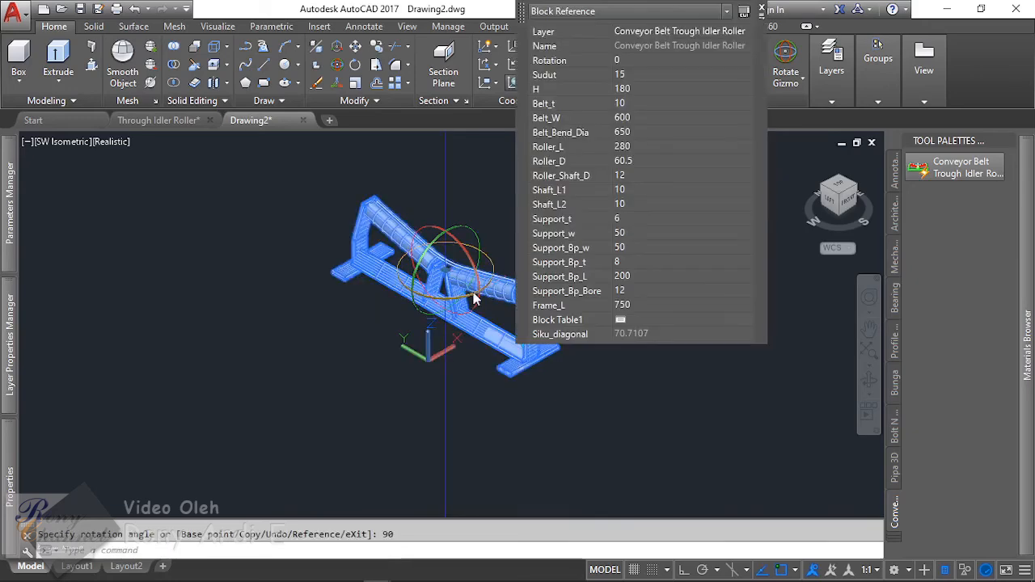
key(Escape)
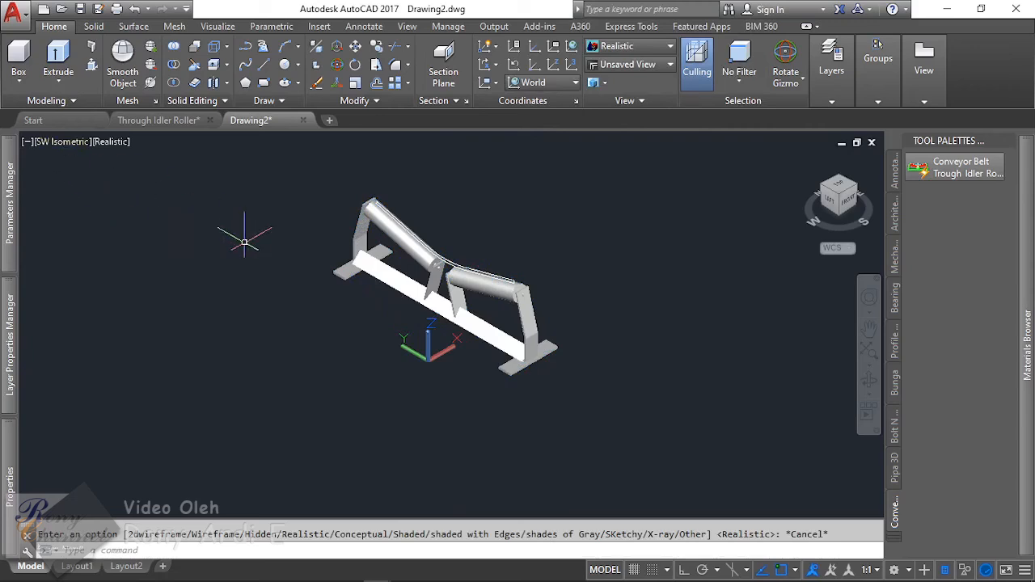
Step: Turn Ortho on and create an associative rectangular array of the idler block with 4 columns and 3 rows
key(F8)
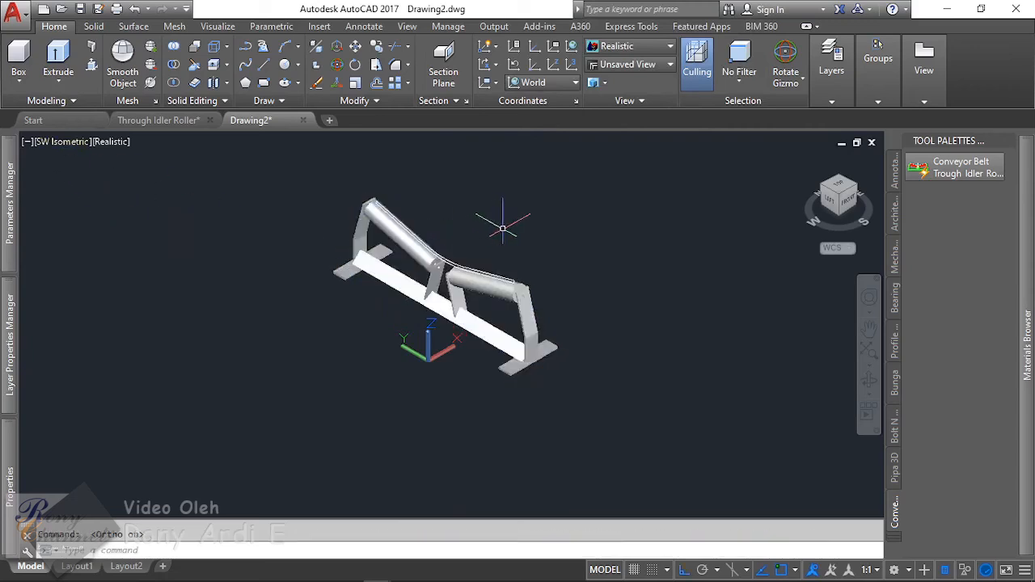
scroll(518, 230, down, 4)
scroll(413, 299, up, 4)
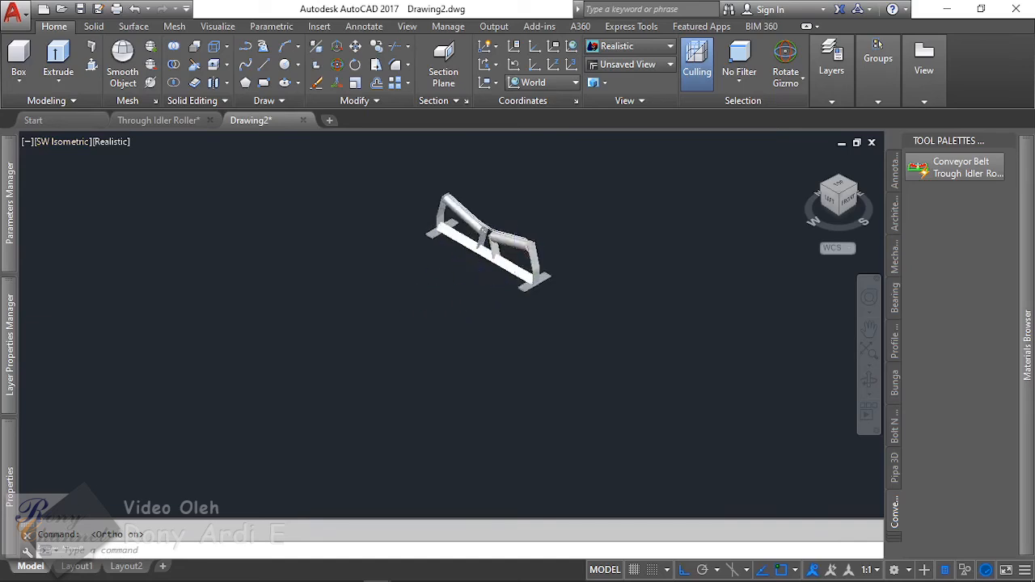
click(543, 295)
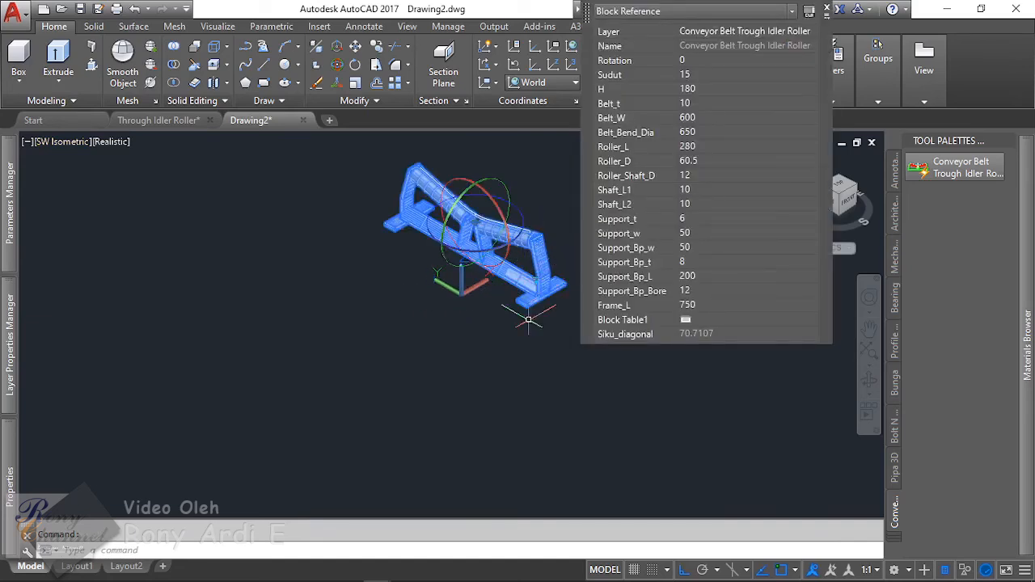
key(Escape)
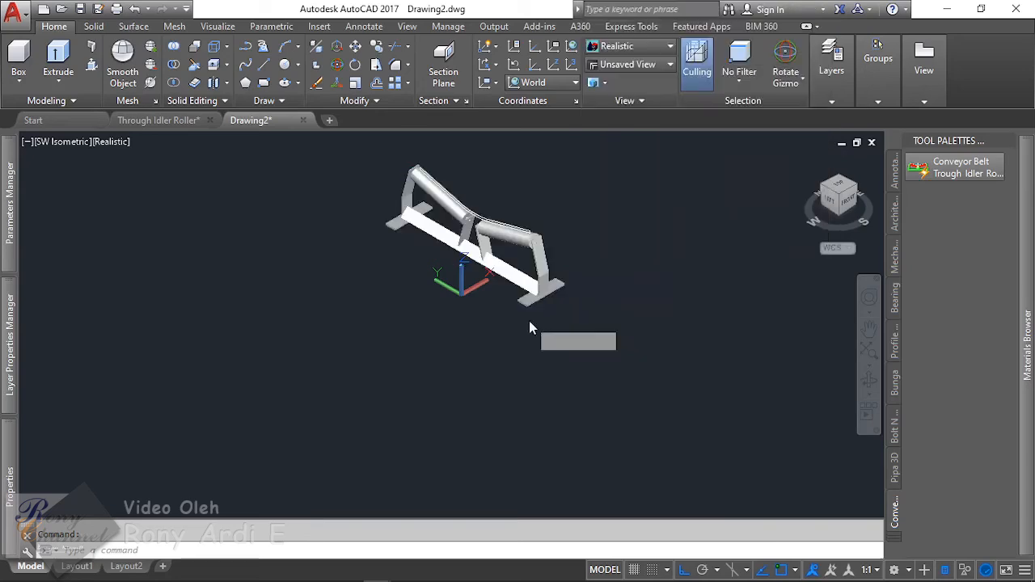
key(Return)
click(513, 361)
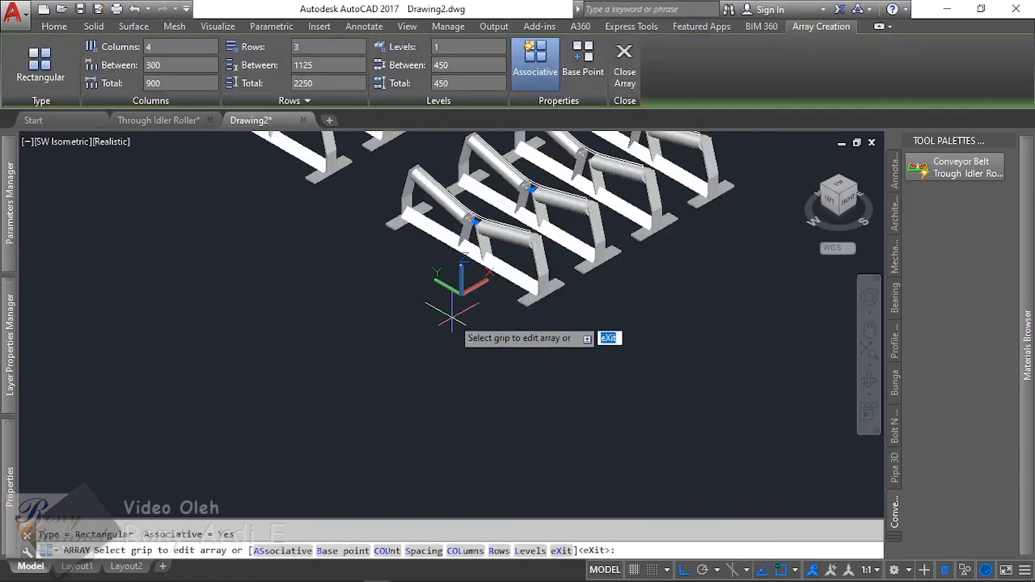
scroll(453, 323, down, 4)
scroll(450, 275, up, 2)
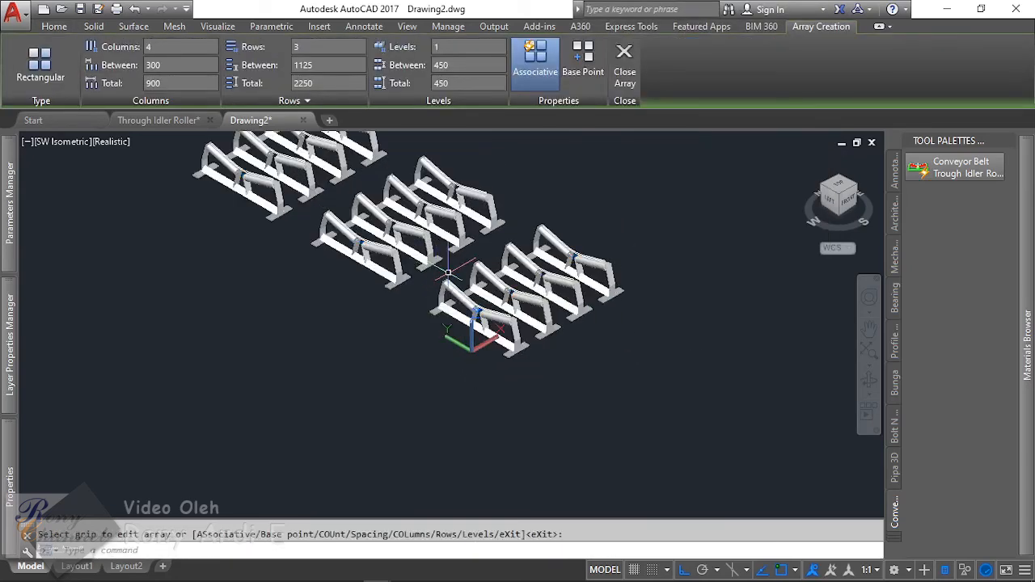
key(Return)
Step: Reduce the idler array to 1 row and set its column spacing to 500
click(400, 210)
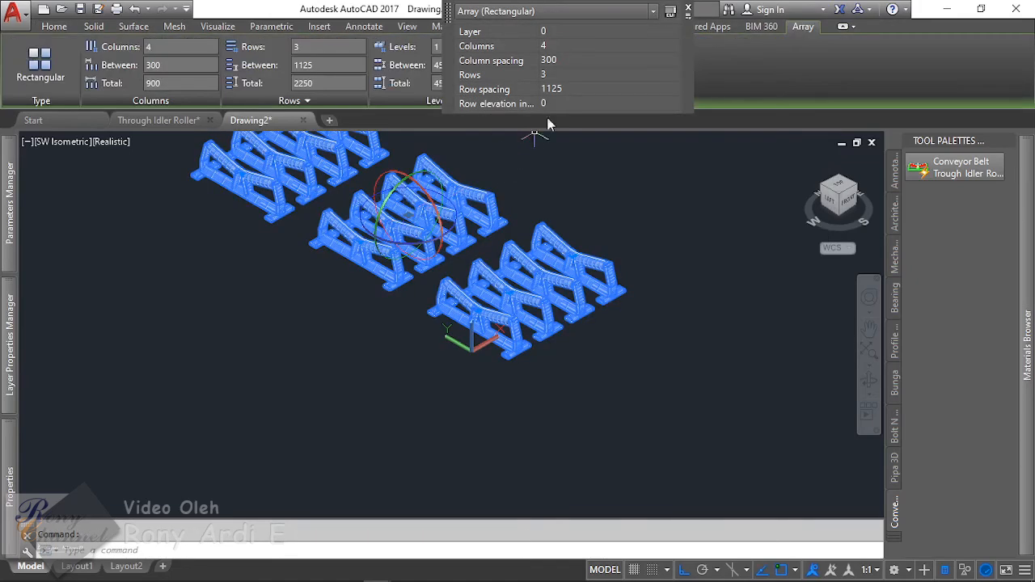
click(566, 76)
key(Tab)
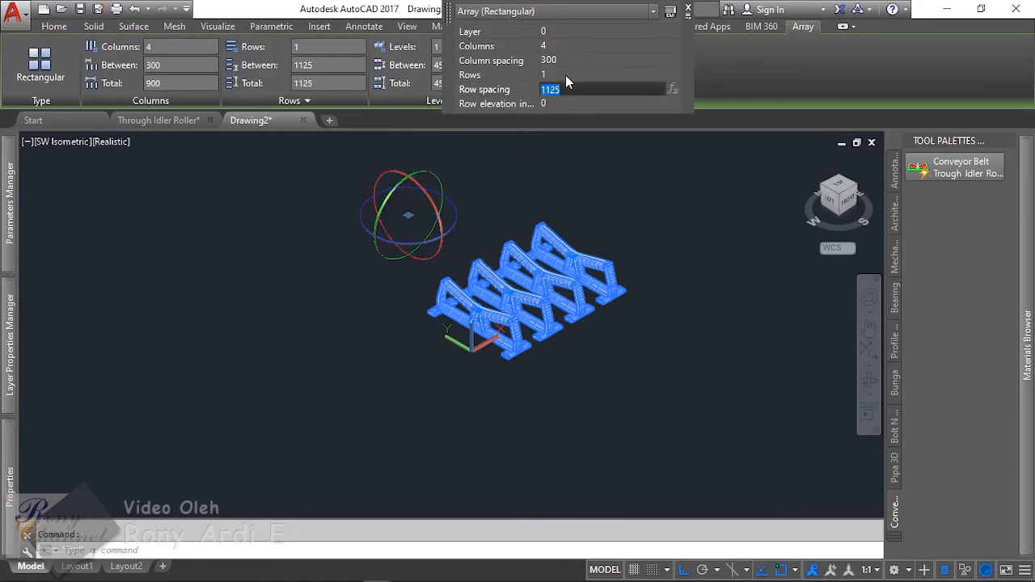
click(581, 61)
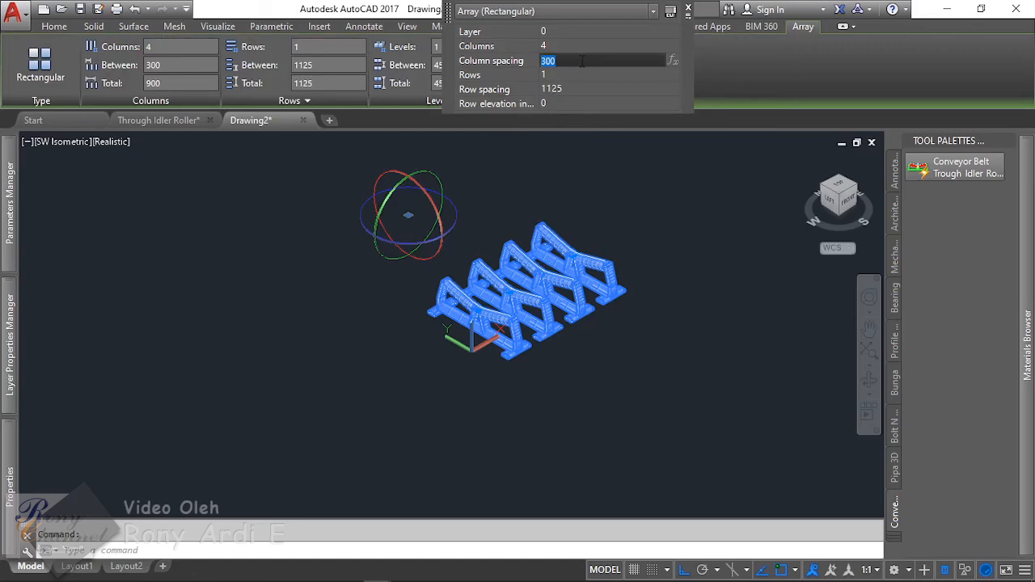
text(500)
key(Tab)
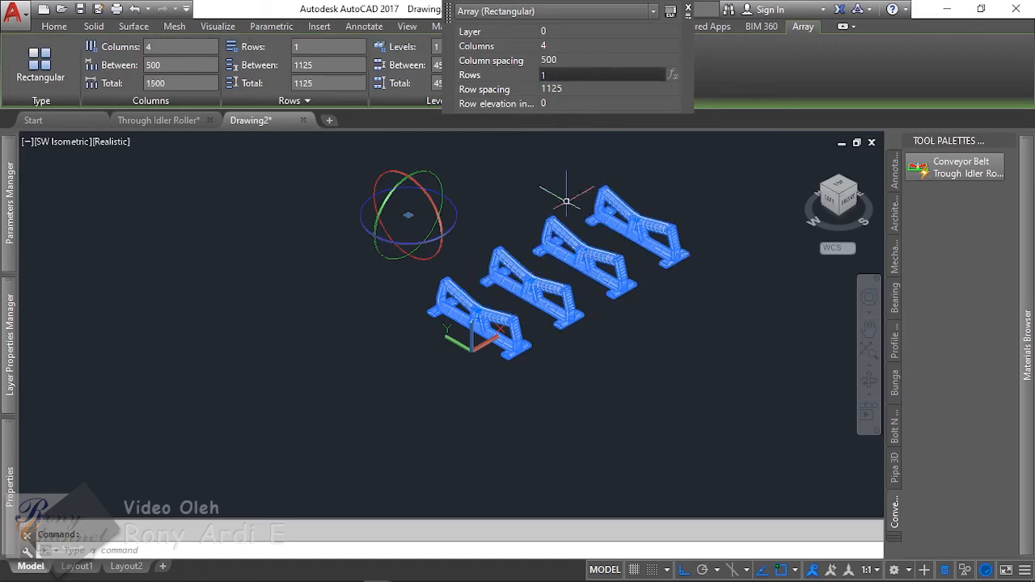
scroll(663, 294, up, 3)
key(Escape)
Step: Examine the row of four arrayed idlers and the array's properties from close up and from a distance
scroll(485, 307, down, 5)
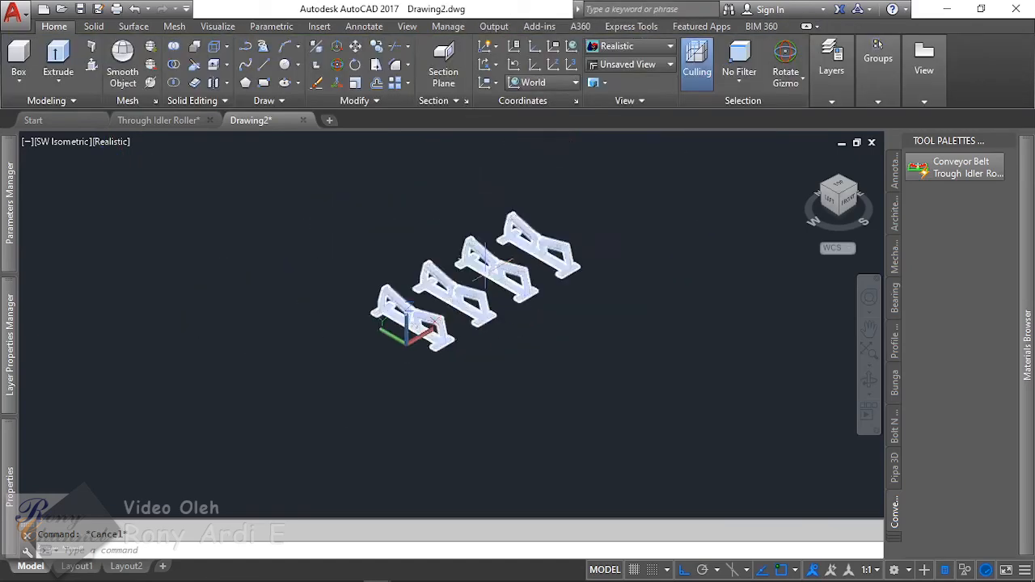
scroll(501, 339, up, 4)
click(529, 368)
scroll(267, 340, down, 2)
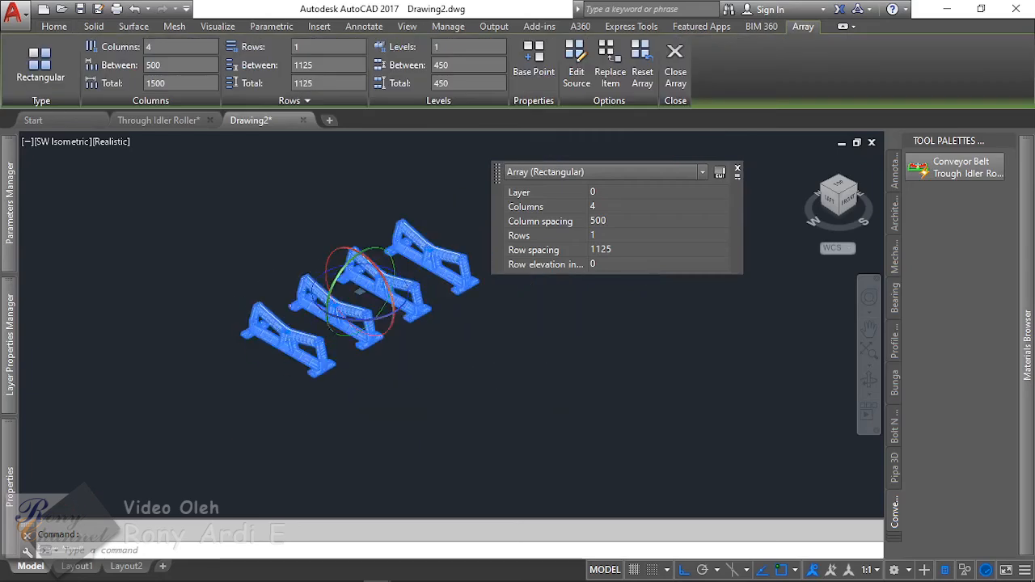
scroll(188, 346, up, 6)
scroll(188, 345, down, 4)
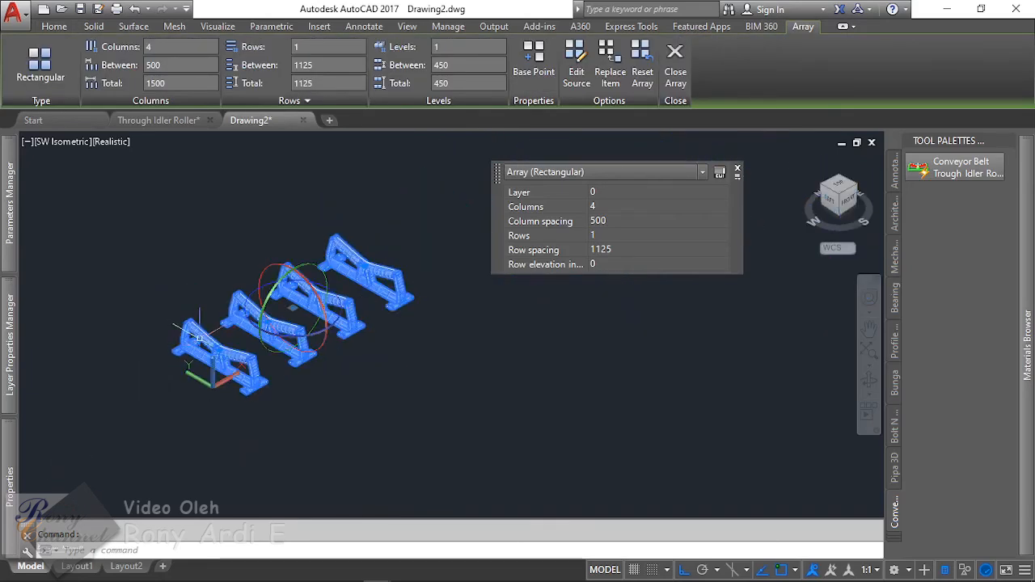
scroll(388, 315, up, 1)
scroll(411, 260, down, 2)
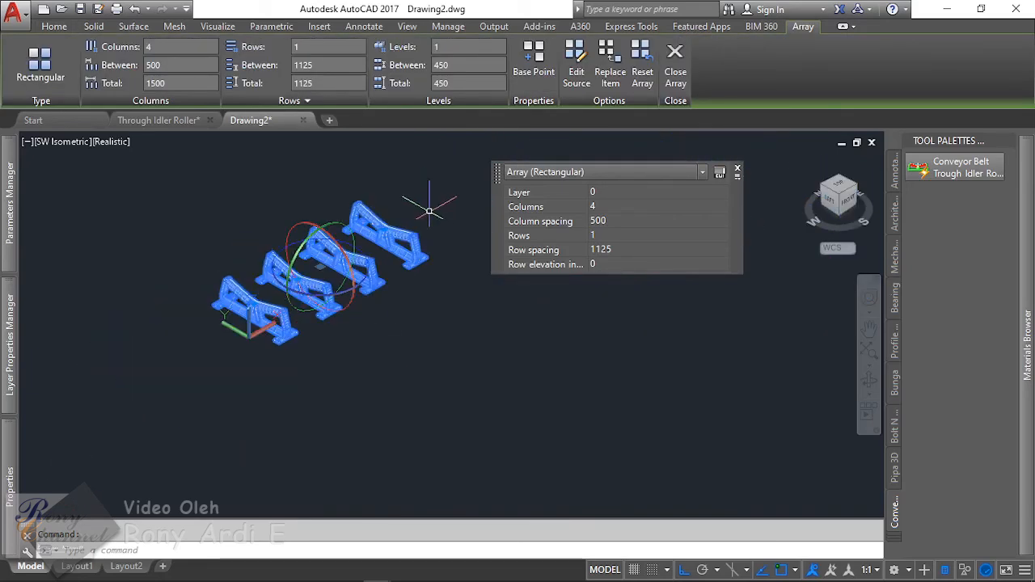
scroll(204, 297, up, 5)
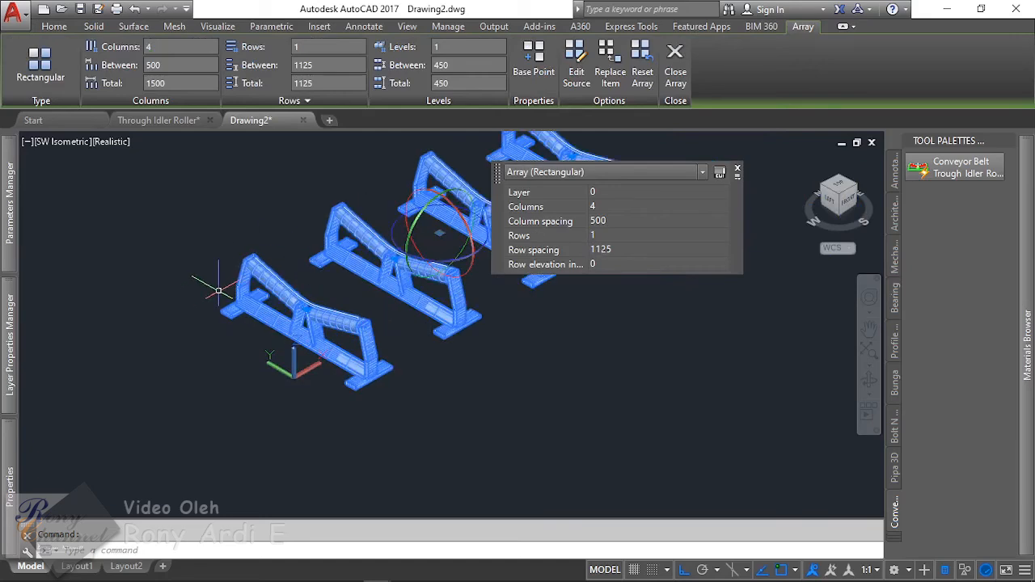
key(Escape)
scroll(551, 326, down, 2)
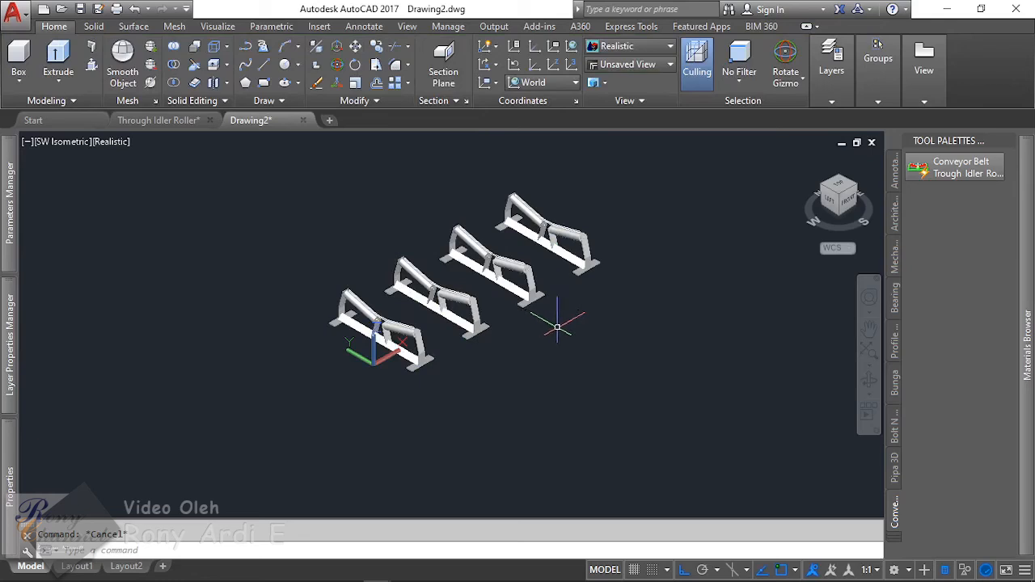
scroll(454, 270, up, 2)
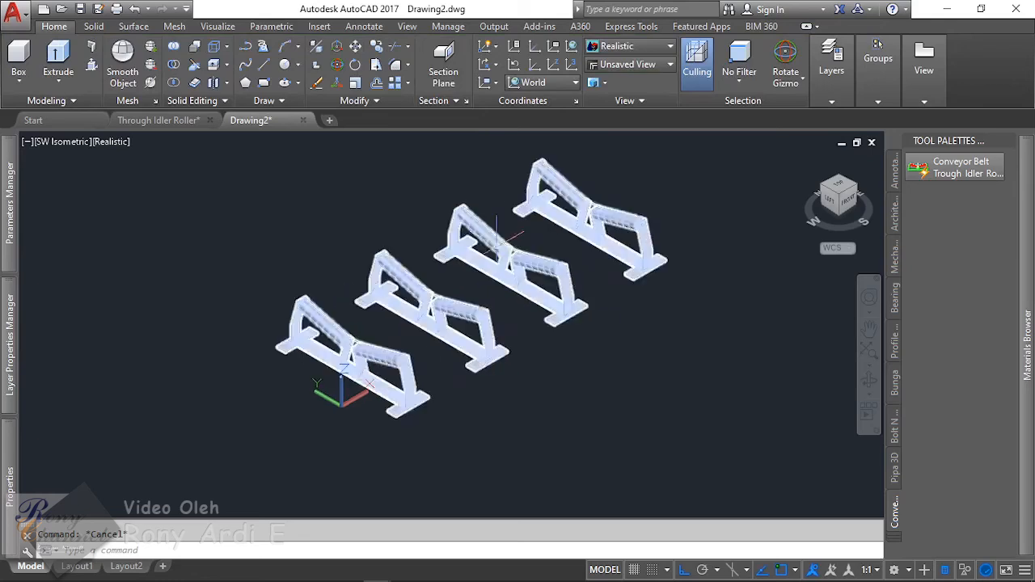
Step: Insert another Conveyor Belt Trough Idler Roller from the tool palette beyond the far end of the array
middle_drag(455, 272, 349, 304)
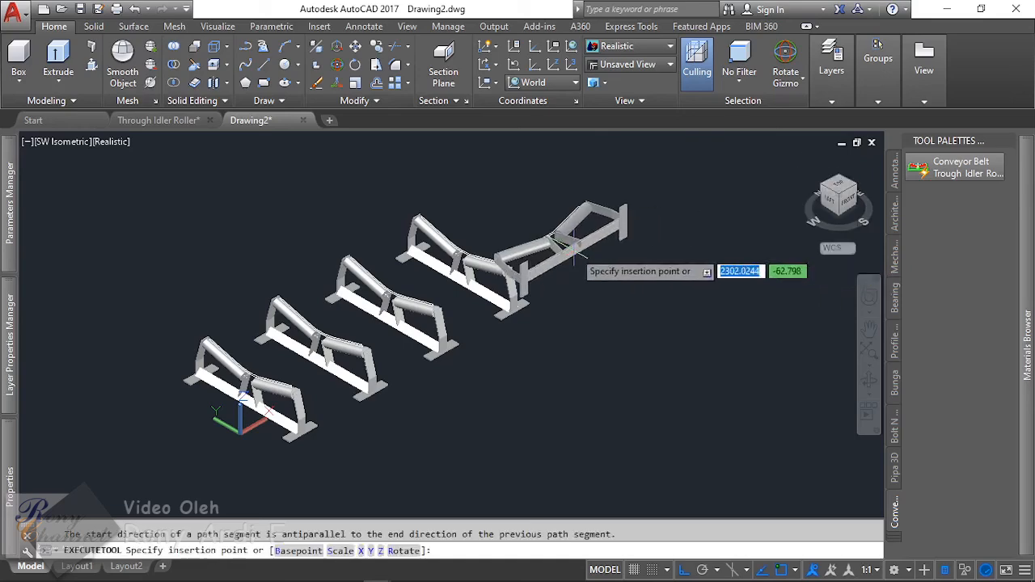
click(716, 199)
scroll(716, 198, up, 1)
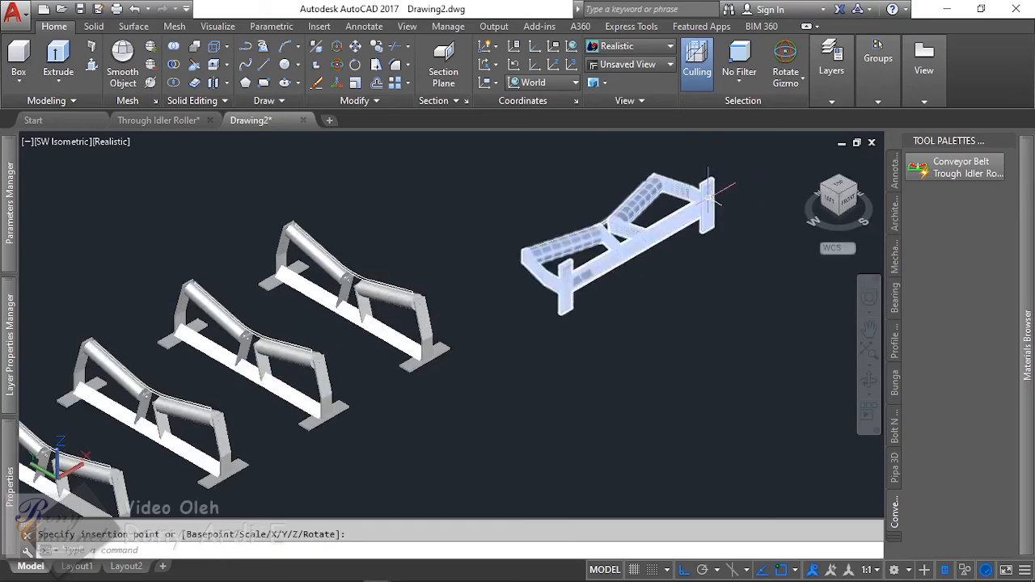
Step: Choose a Roller_D 60.5 entry from the newly inserted idler's lookup list and display its block properties
click(702, 202)
click(697, 201)
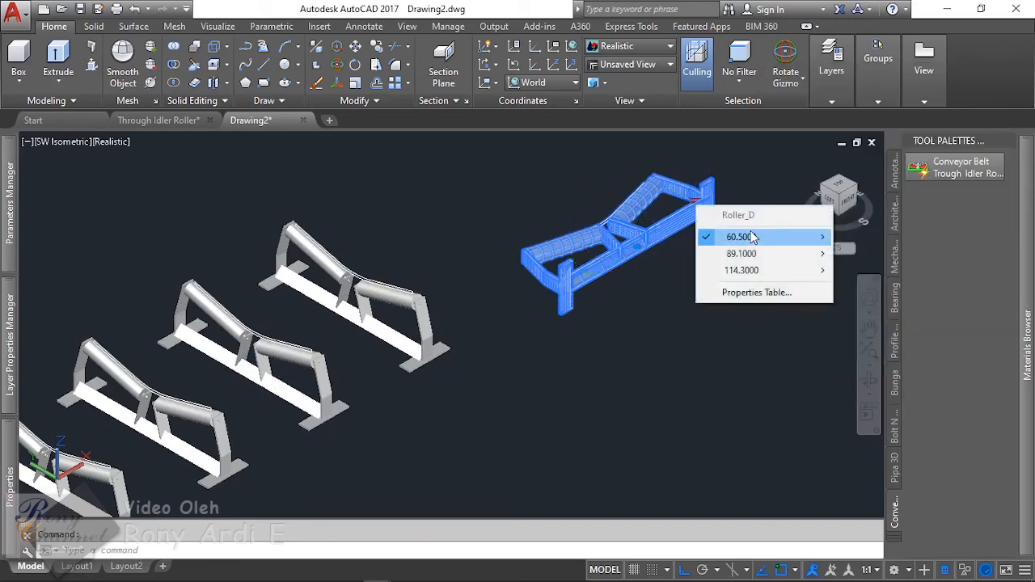
mouse_move(750, 236)
click(860, 256)
key(ctrl+1)
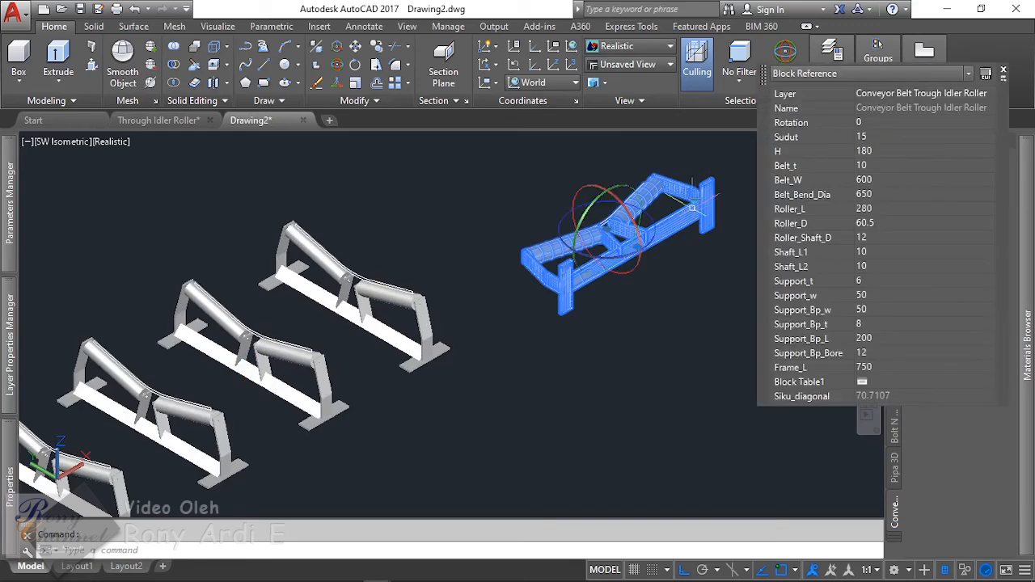
Step: Set the newly inserted idler's Belt_W to 500 and its Frame_L to 600
click(882, 180)
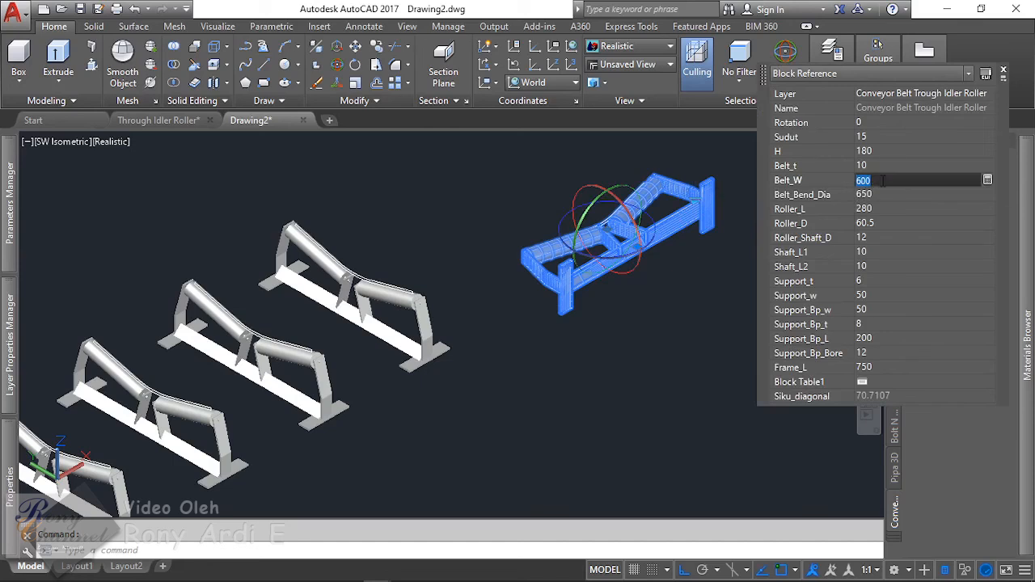
text(500)
key(Tab)
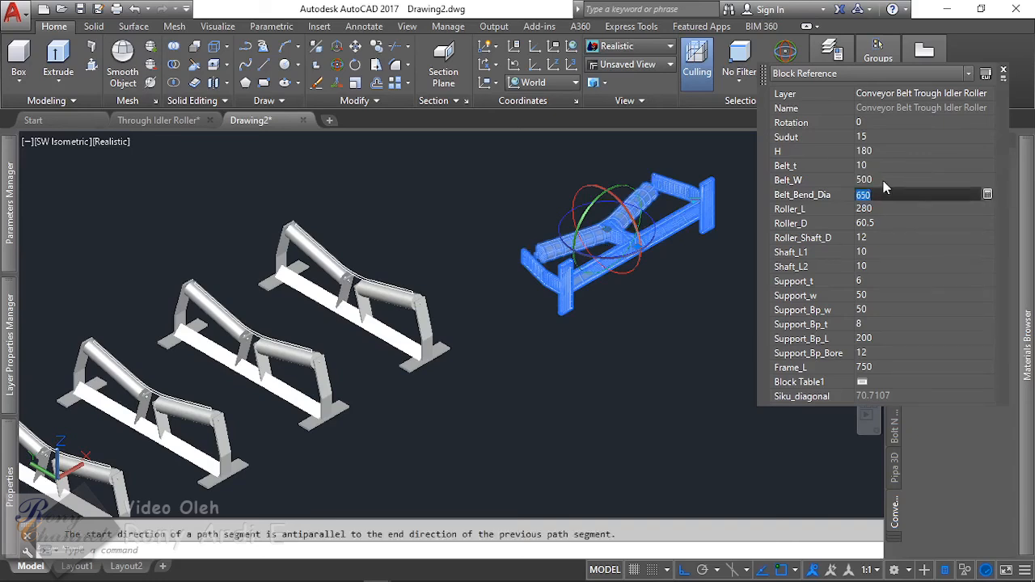
click(874, 366)
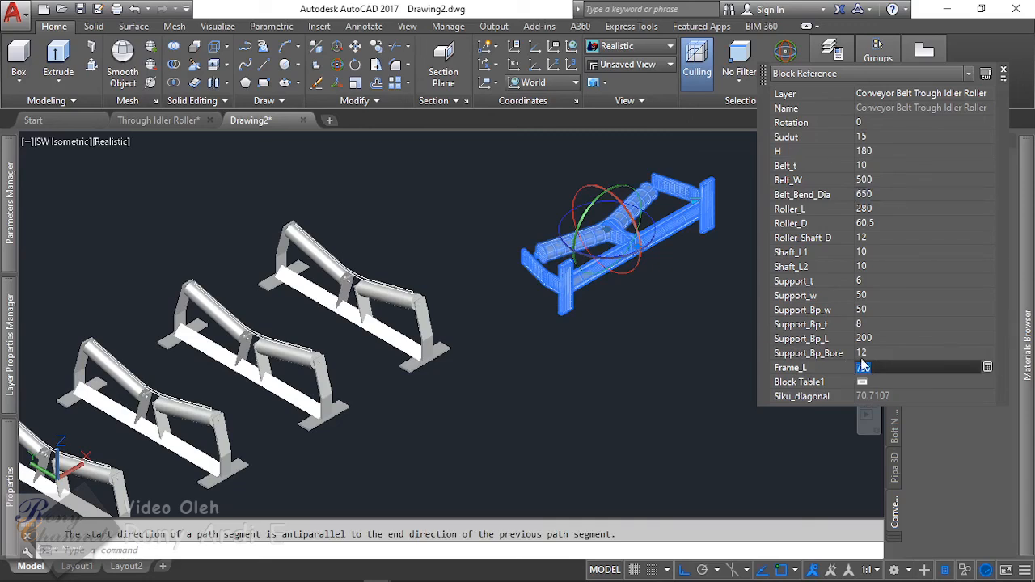
text(600)
key(Return)
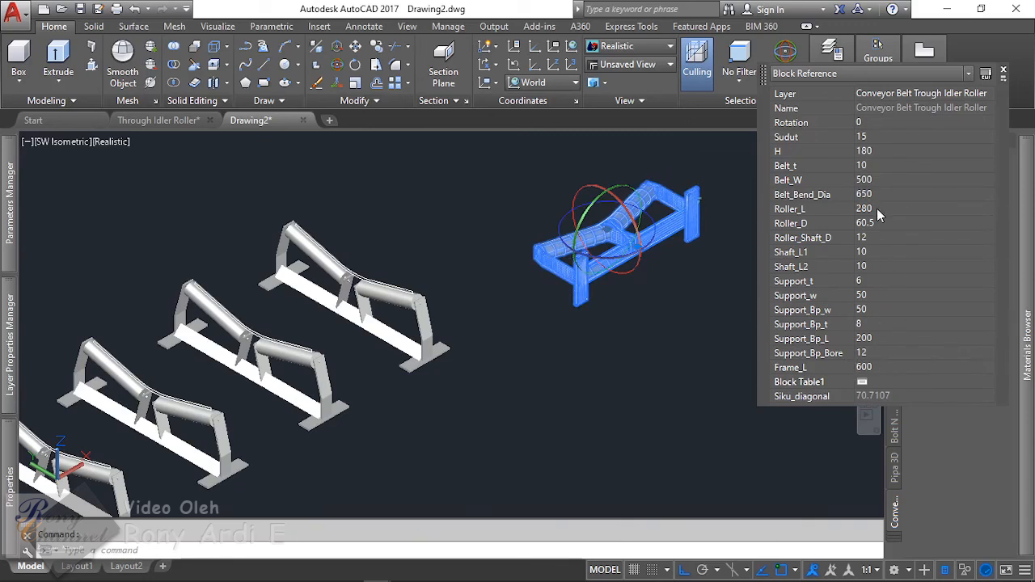
Step: Set the newly inserted idler's Sudut angle to 20
click(877, 137)
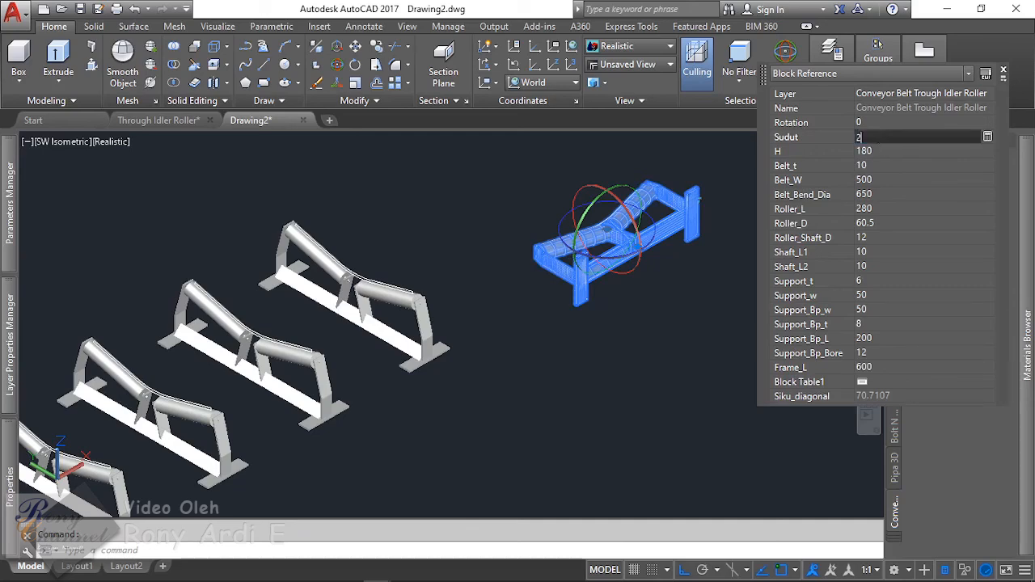
key(Tab)
scroll(518, 260, up, 3)
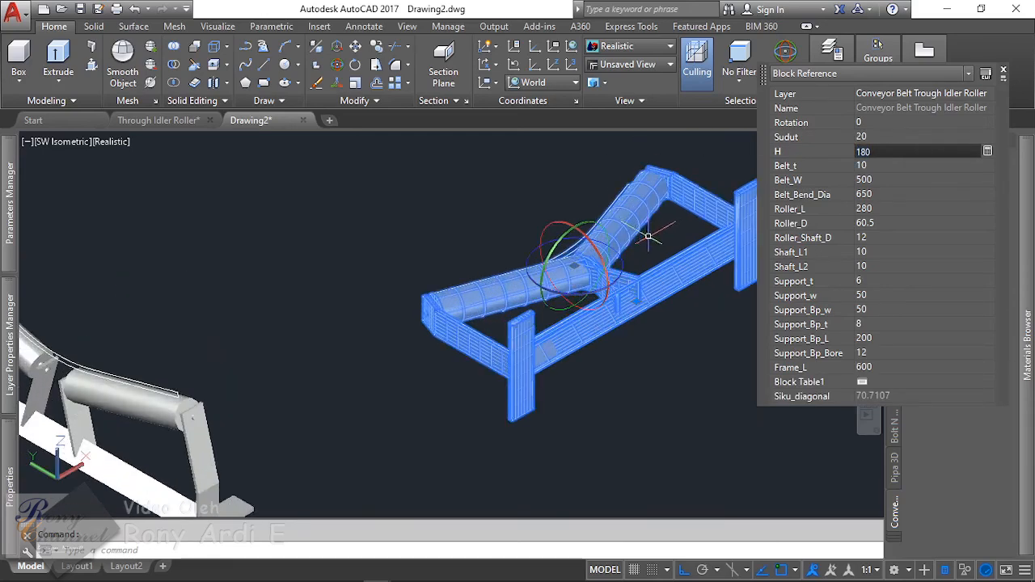
Step: Switch the drawing to the Top view to inspect the newly inserted idler's front profile
click(60, 143)
click(93, 178)
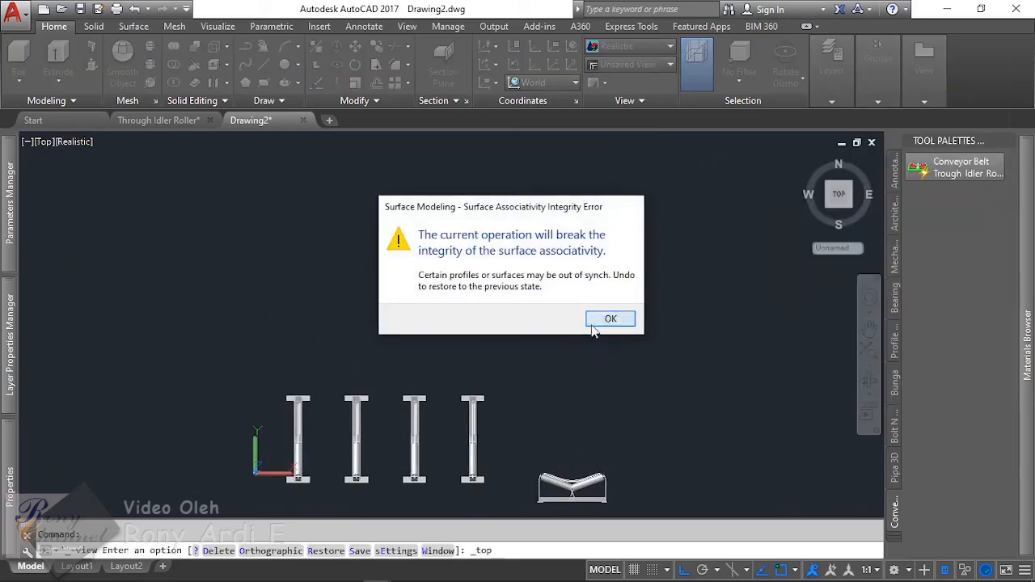
click(602, 320)
scroll(531, 401, up, 10)
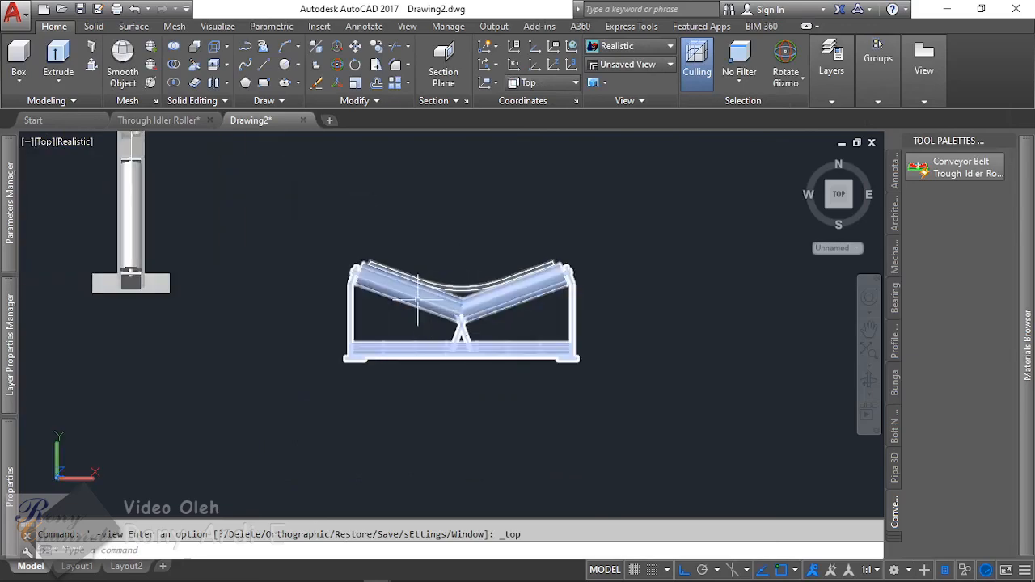
scroll(459, 310, up, 4)
scroll(461, 309, down, 3)
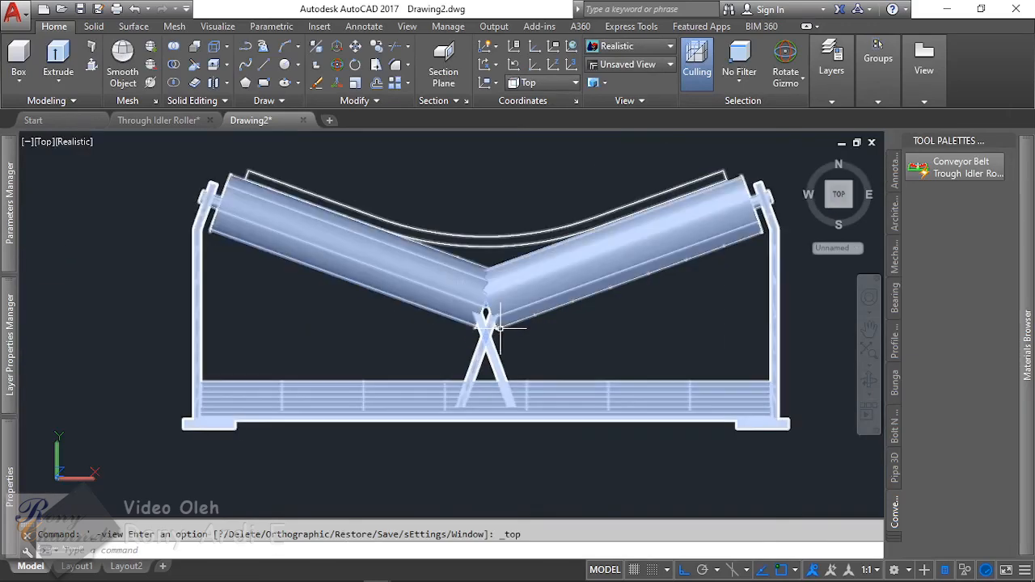
Step: Try Roller_L values of 200 and 220 on the newly inserted idler, settling on 230
click(463, 307)
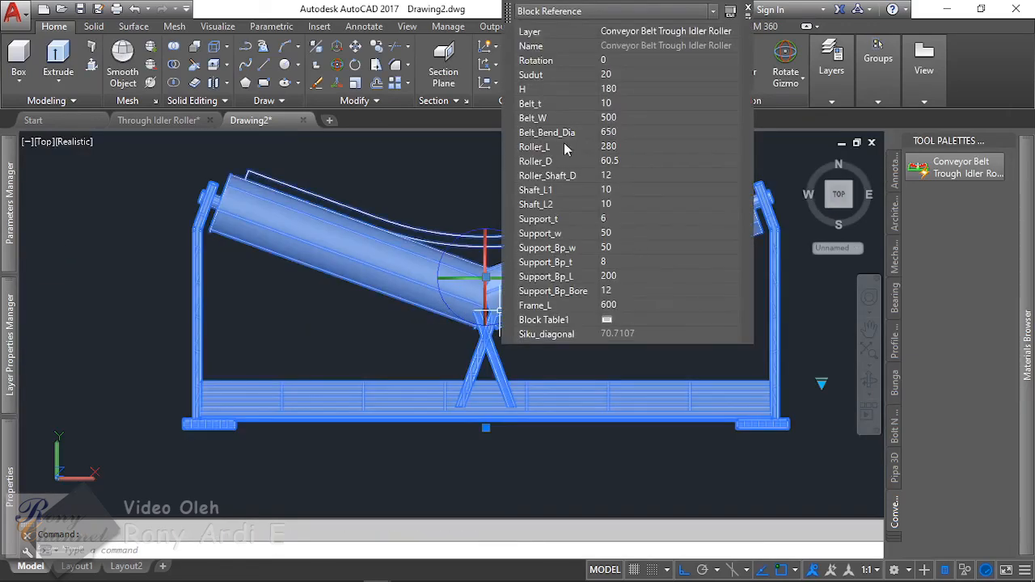
click(628, 147)
text(20)
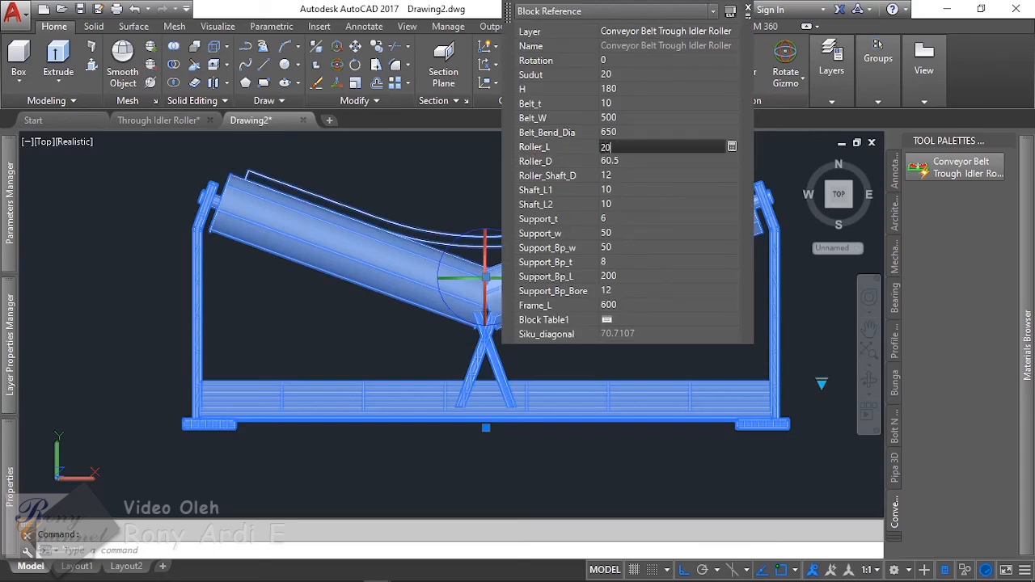
key(Tab)
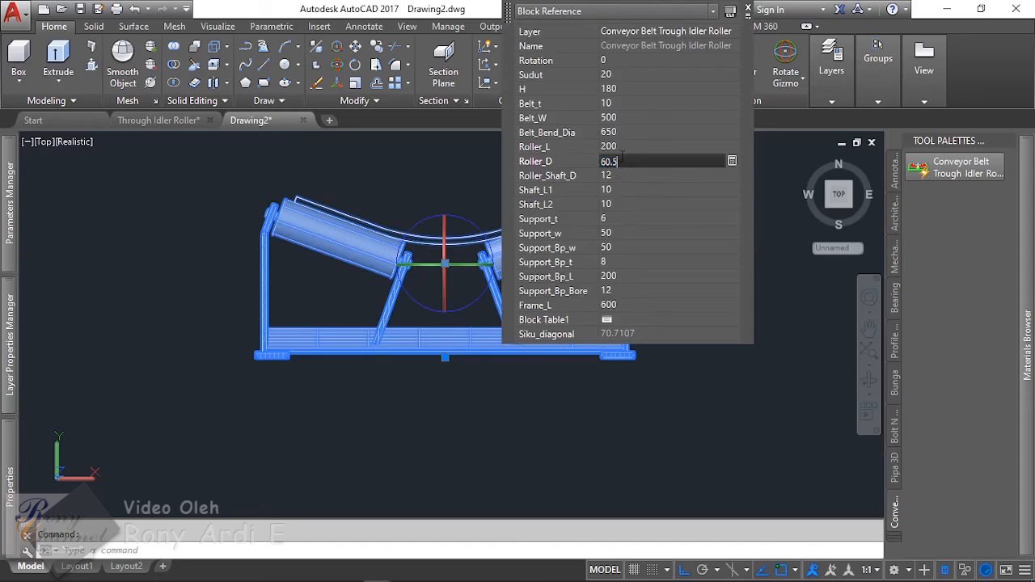
double_click(617, 161)
click(619, 147)
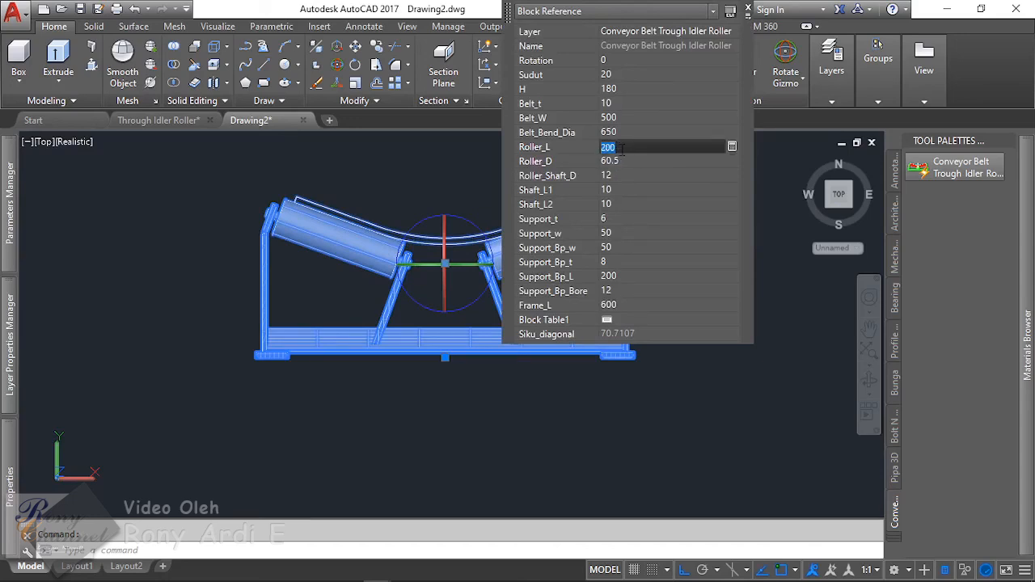
text(220)
key(Tab)
click(628, 148)
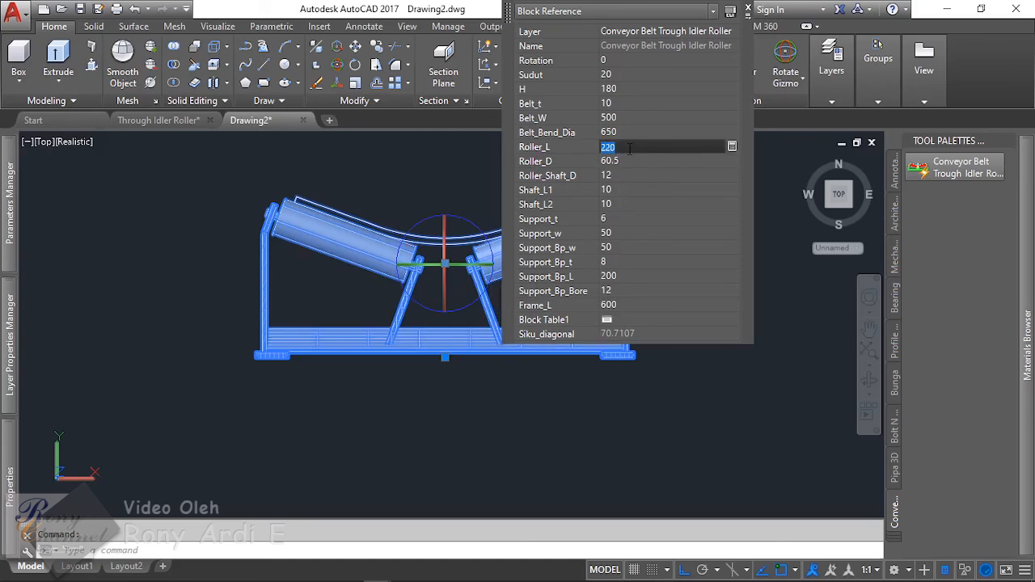
text(23)
key(Tab)
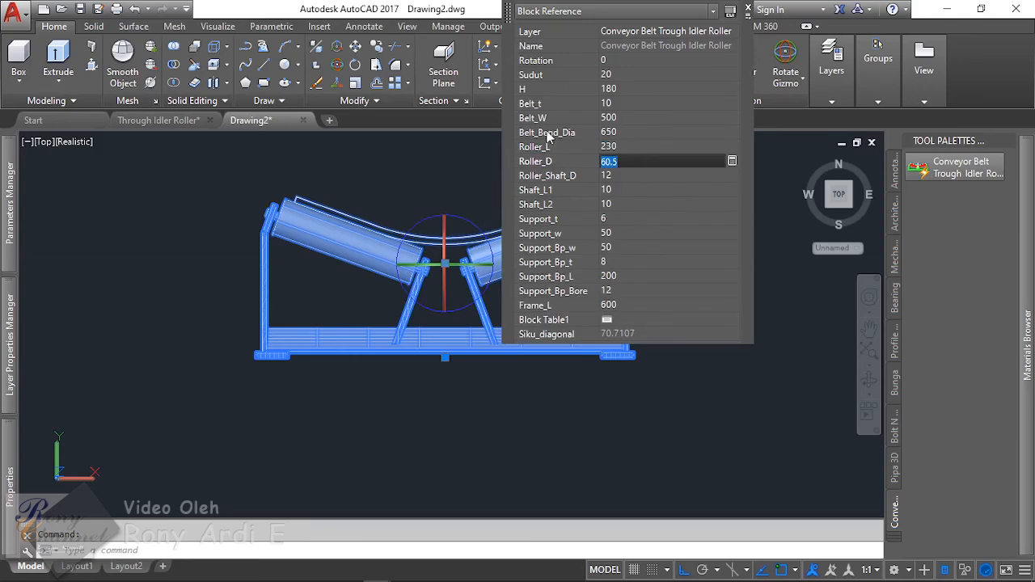
Step: Try a Belt_Bend_Dia of 300 on the idler, inspect the belt curve, and set it to 350
click(626, 133)
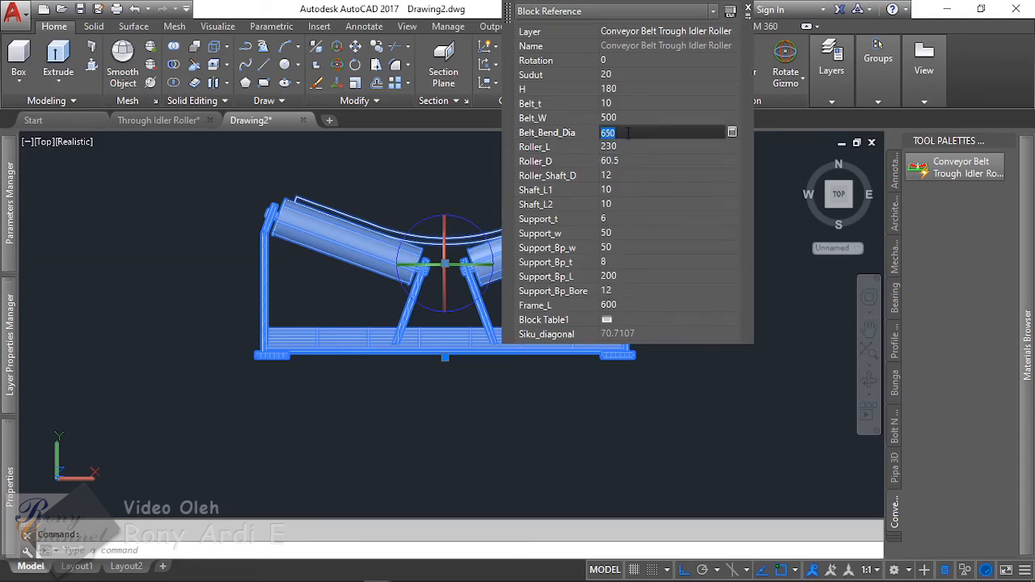
text(300)
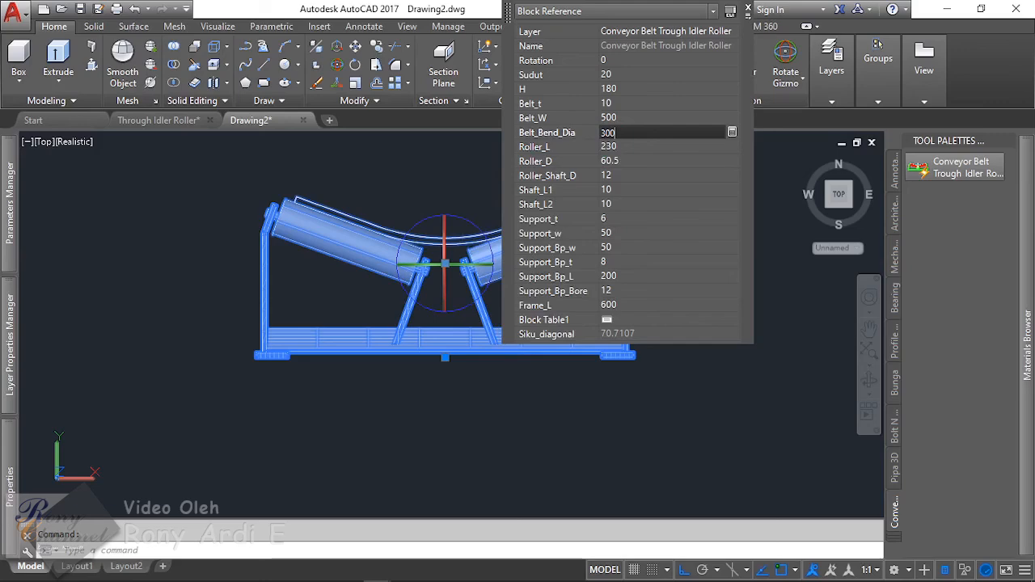
key(Tab)
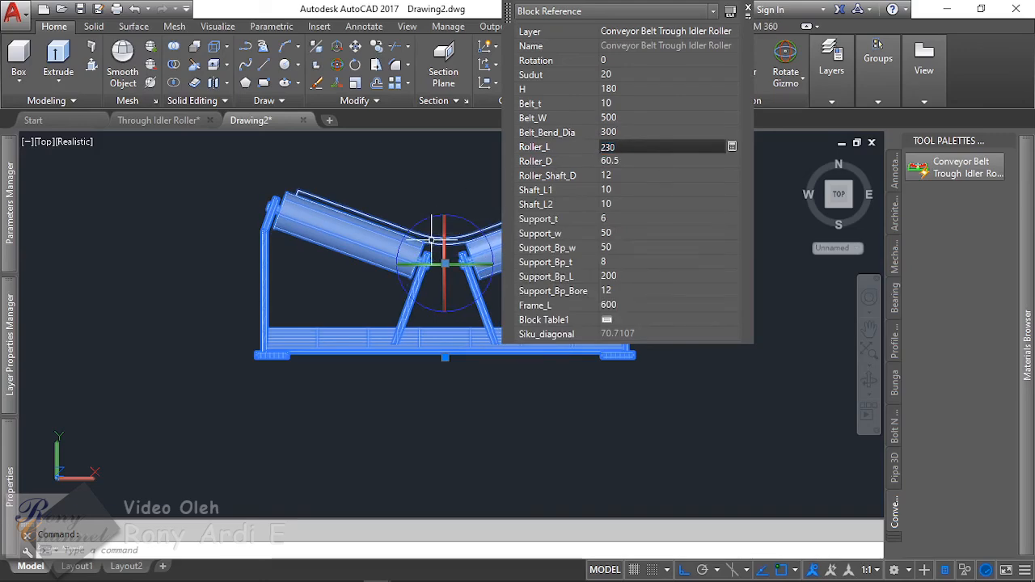
scroll(358, 231, up, 5)
scroll(266, 253, down, 7)
scroll(266, 253, up, 3)
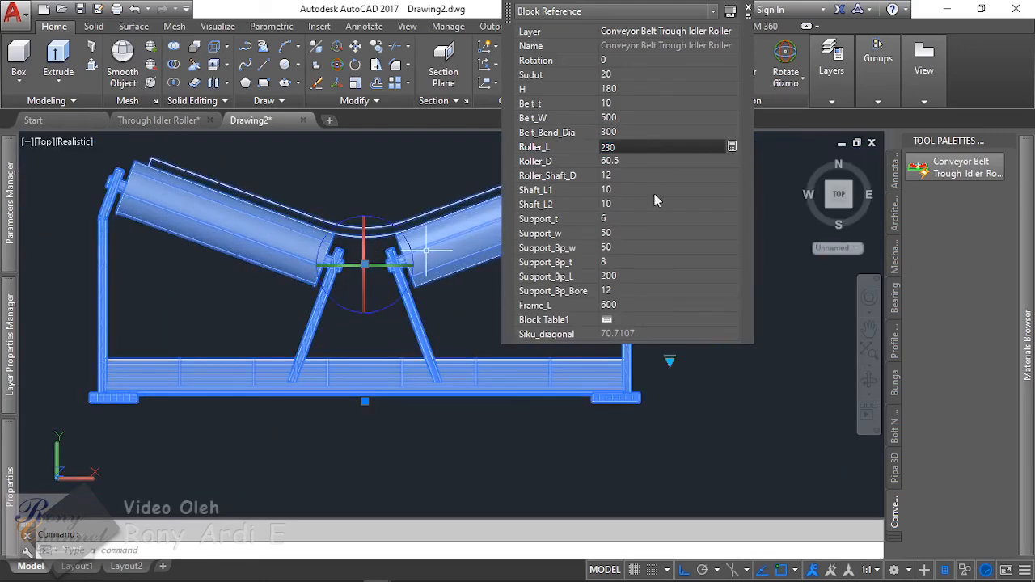
click(642, 135)
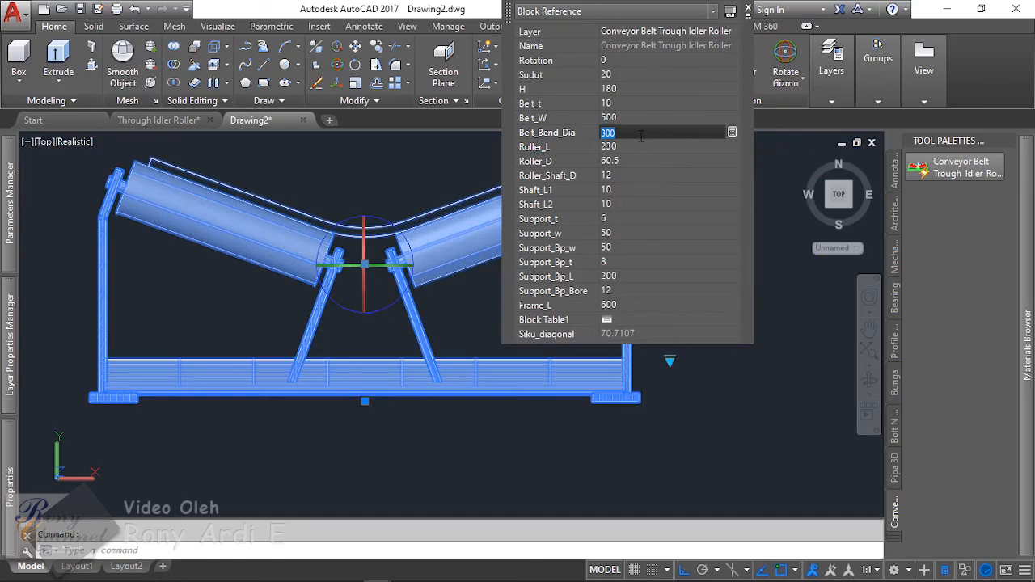
text(35)
click(633, 147)
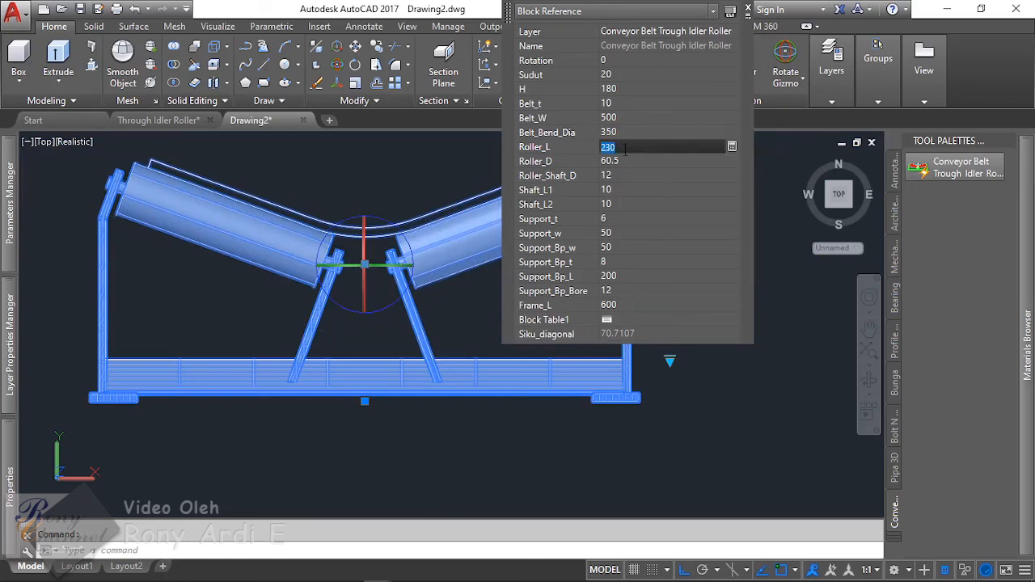
Step: Set the idler's H to 120 and clear the selection
click(627, 89)
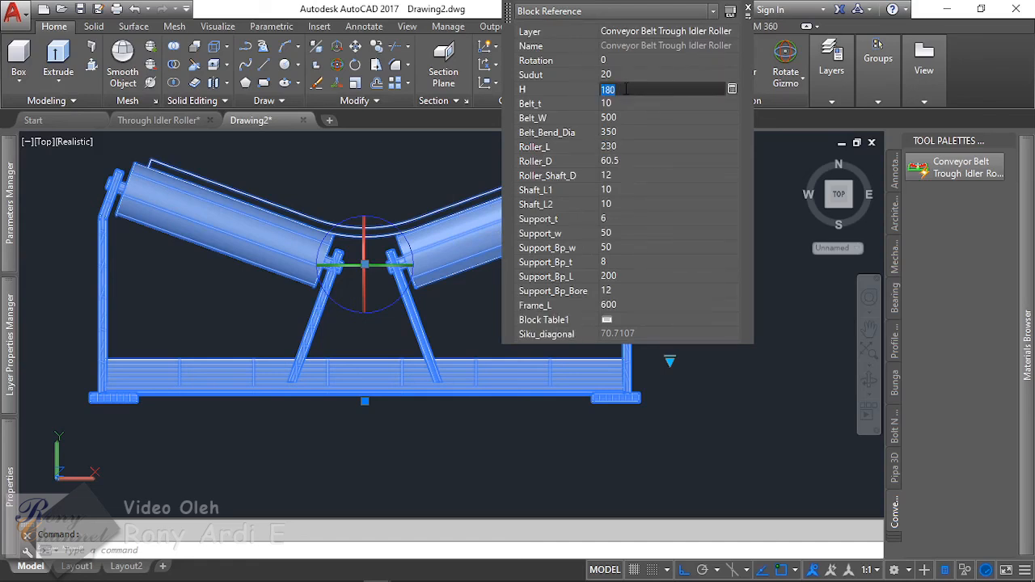
text(120)
key(Tab)
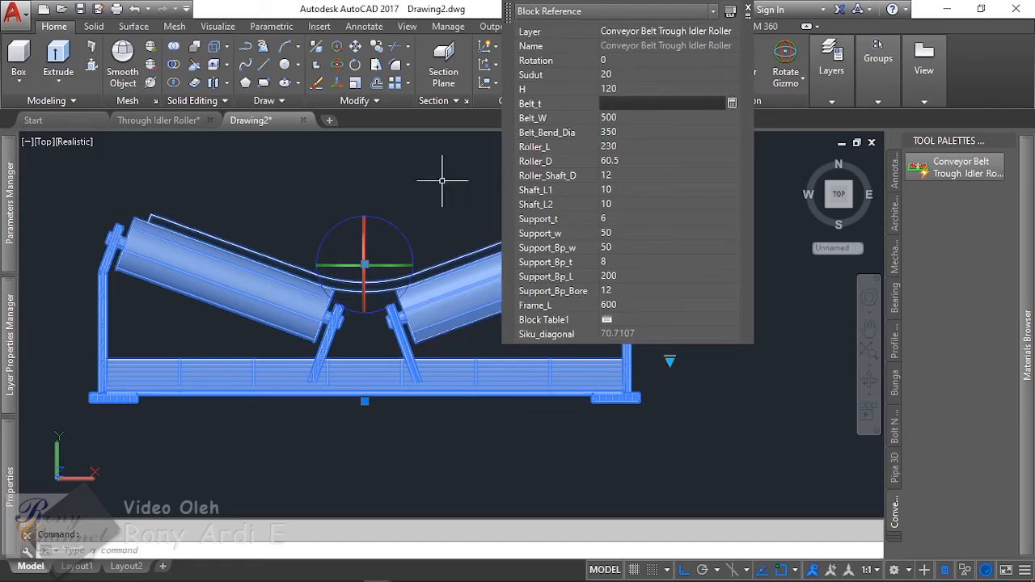
scroll(384, 259, down, 8)
key(Escape)
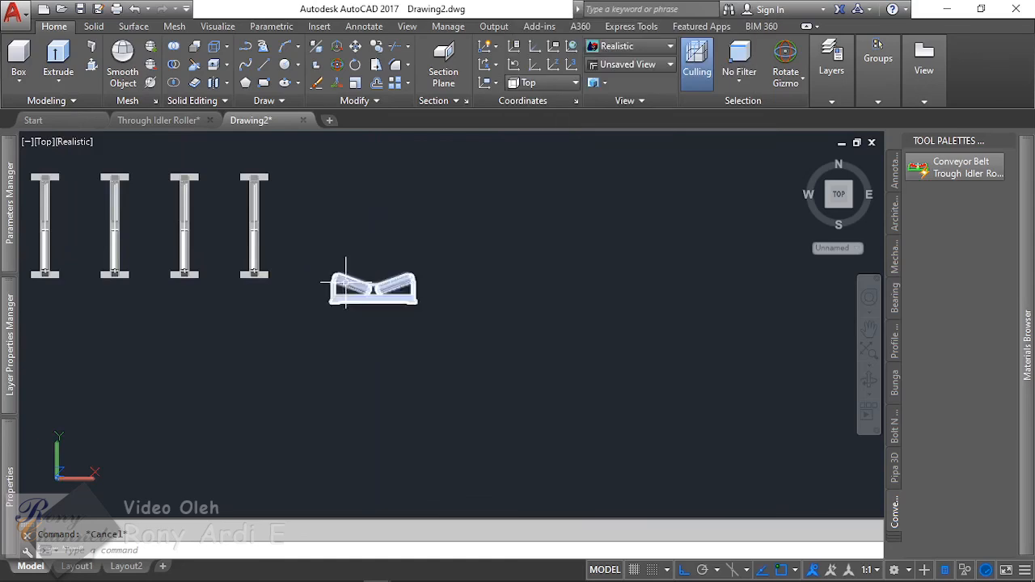
Step: Switch the drawing to the SW Isometric view with the resized idler beside the arrayed ones
scroll(380, 257, up, 5)
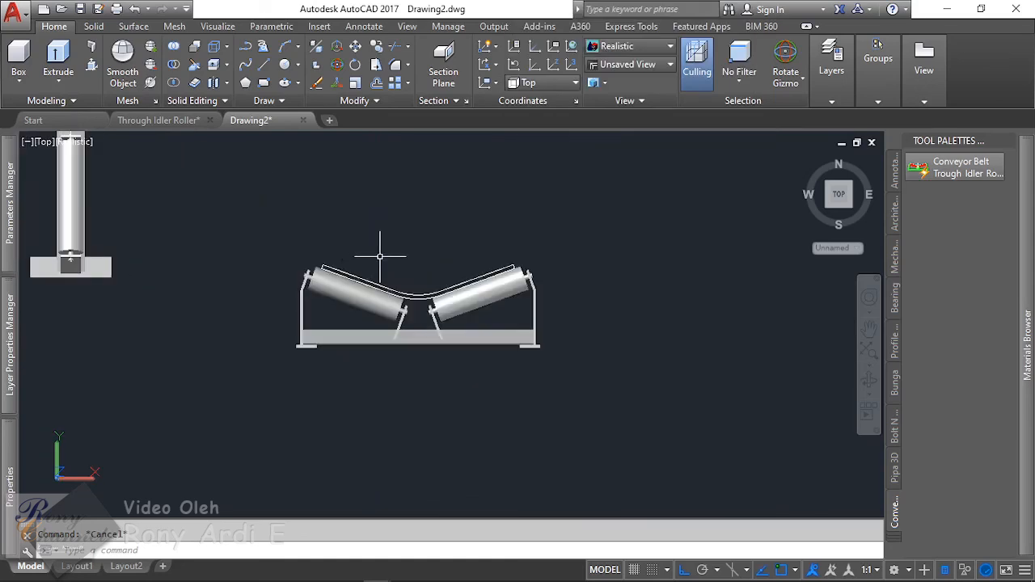
scroll(416, 245, down, 2)
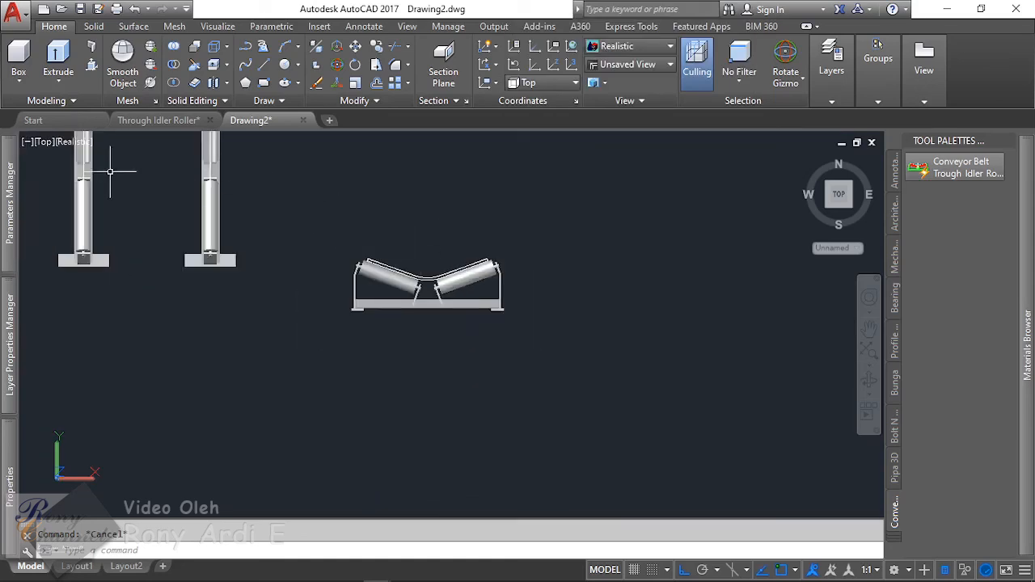
click(46, 144)
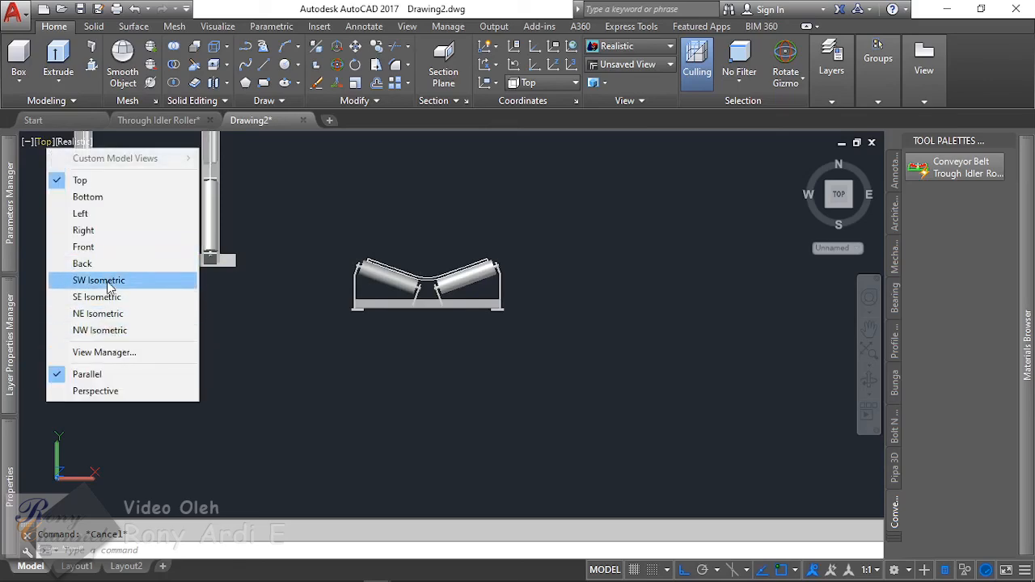
click(81, 280)
middle_drag(679, 291, 347, 287)
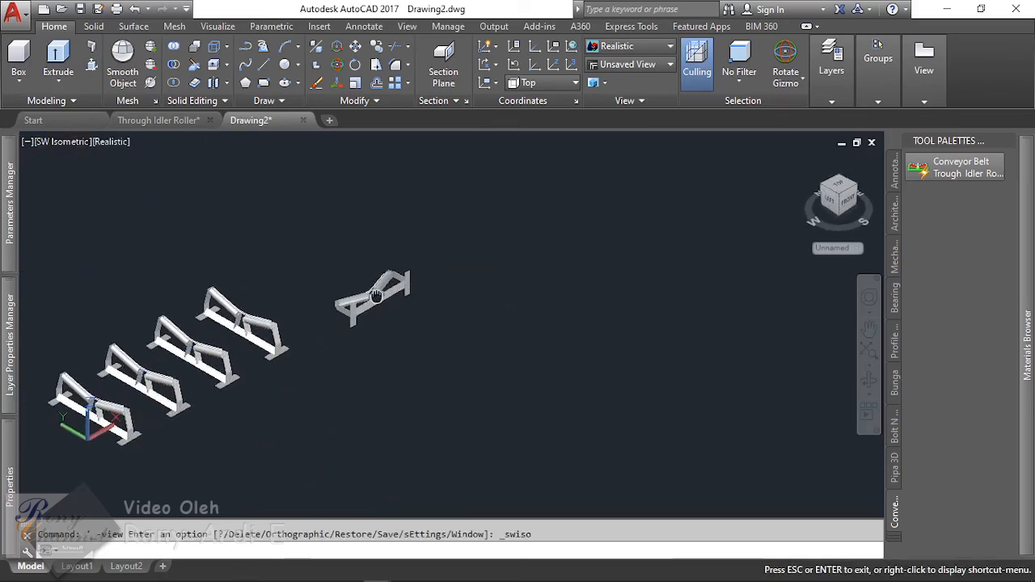
scroll(348, 288, up, 2)
Step: Rotate the resized idler 90 degrees about the X axis to stand upright, and about the vertical axis to run parallel to the arrayed idlers
click(348, 287)
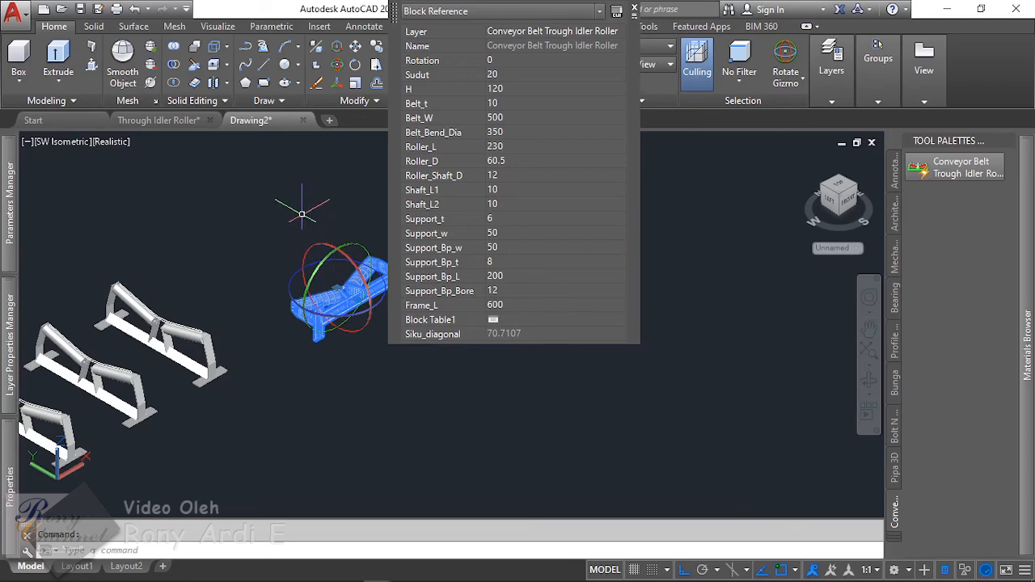
click(324, 251)
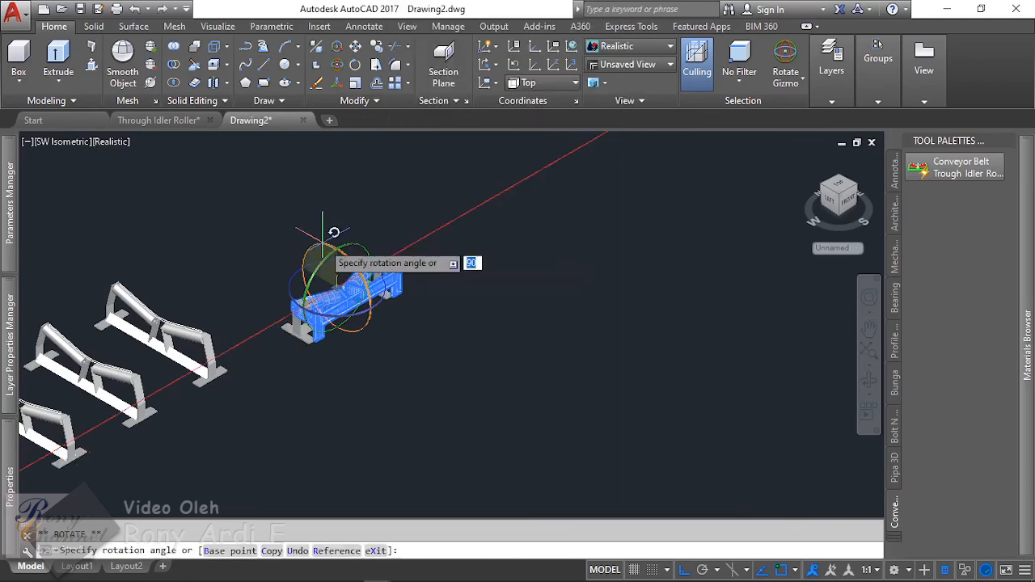
click(410, 207)
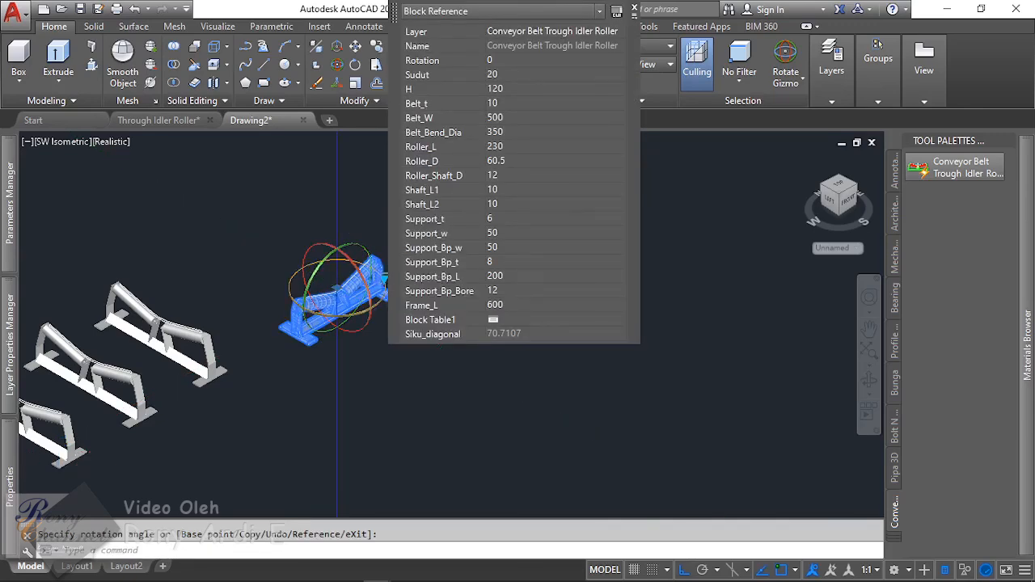
click(382, 312)
click(410, 337)
scroll(257, 269, up, 2)
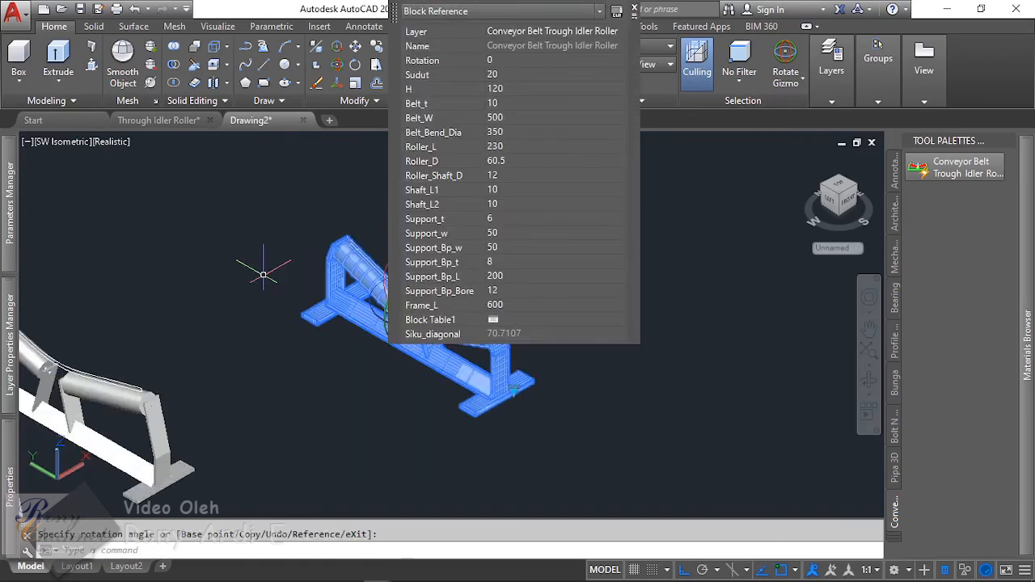
key(Escape)
scroll(534, 259, down, 3)
scroll(436, 239, up, 1)
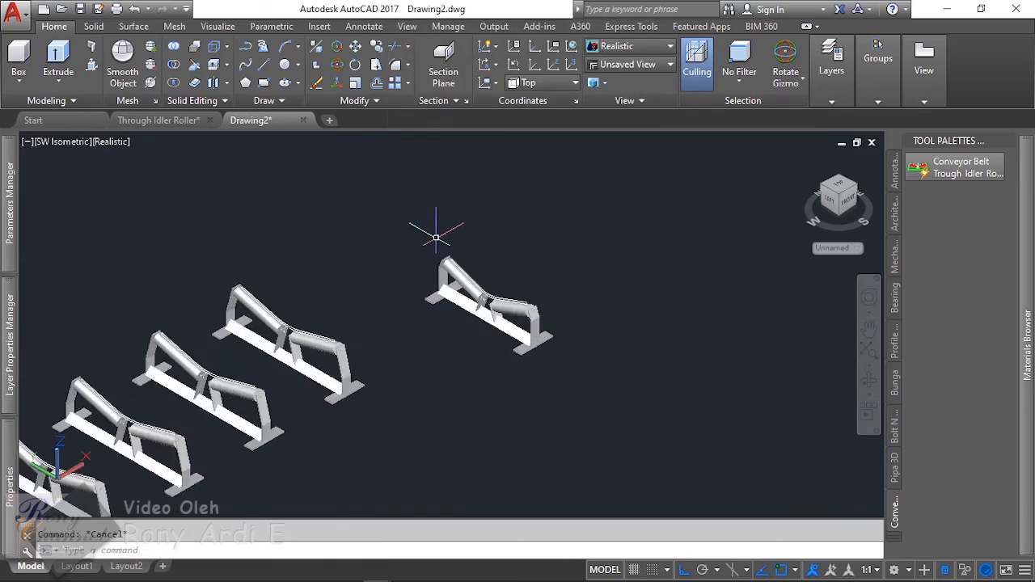